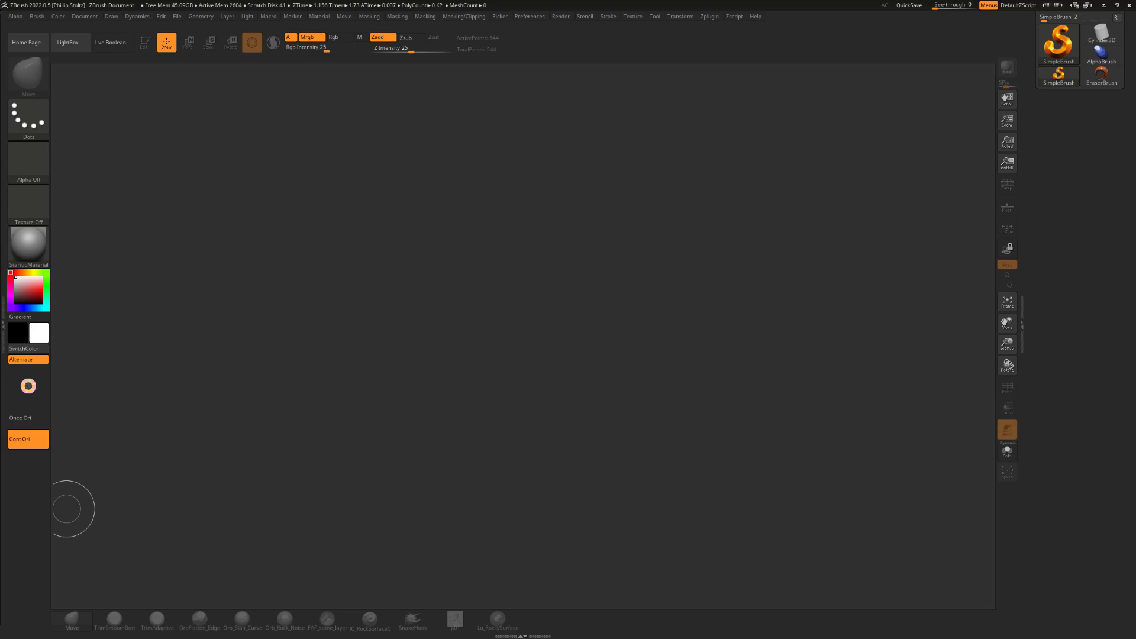
Bring up the reference board and examine its rubble and cracked concrete photos.
right_drag(0, 367, 572, 355)
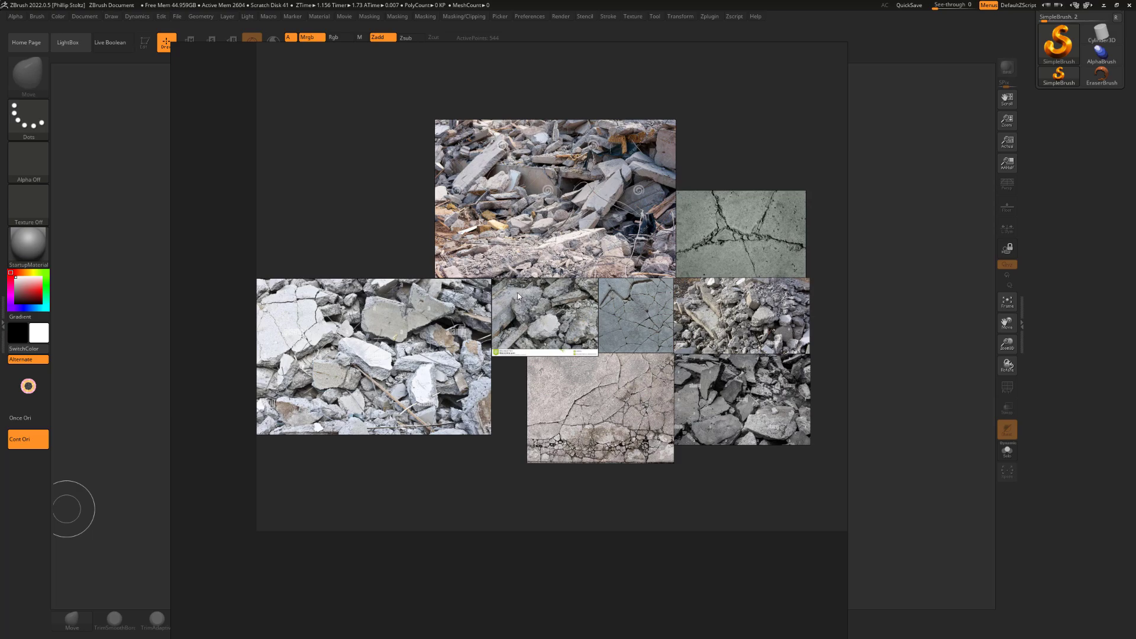
scroll(571, 337, up, 3)
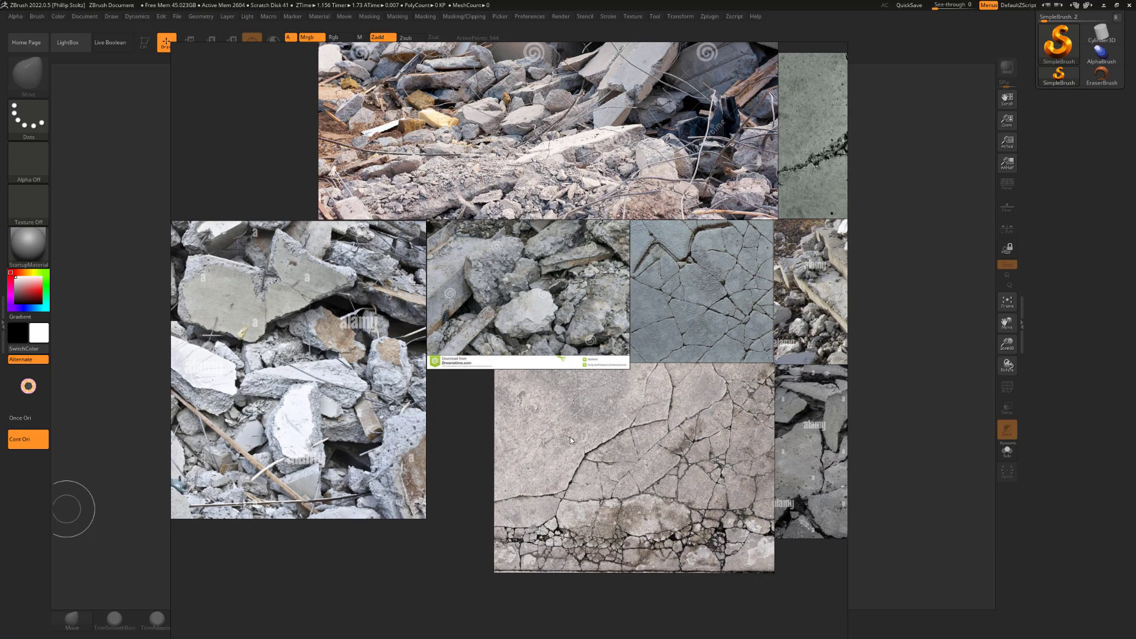
middle_drag(700, 422, 699, 381)
middle_drag(658, 414, 625, 395)
scroll(624, 394, up, 3)
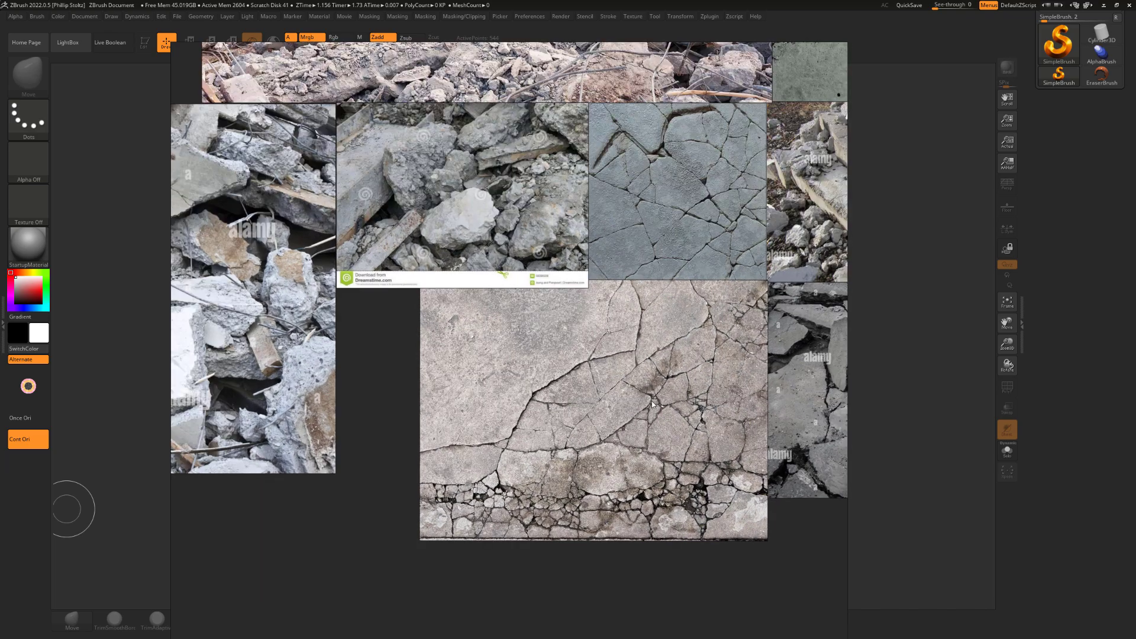
scroll(588, 392, down, 1)
scroll(589, 392, down, 1)
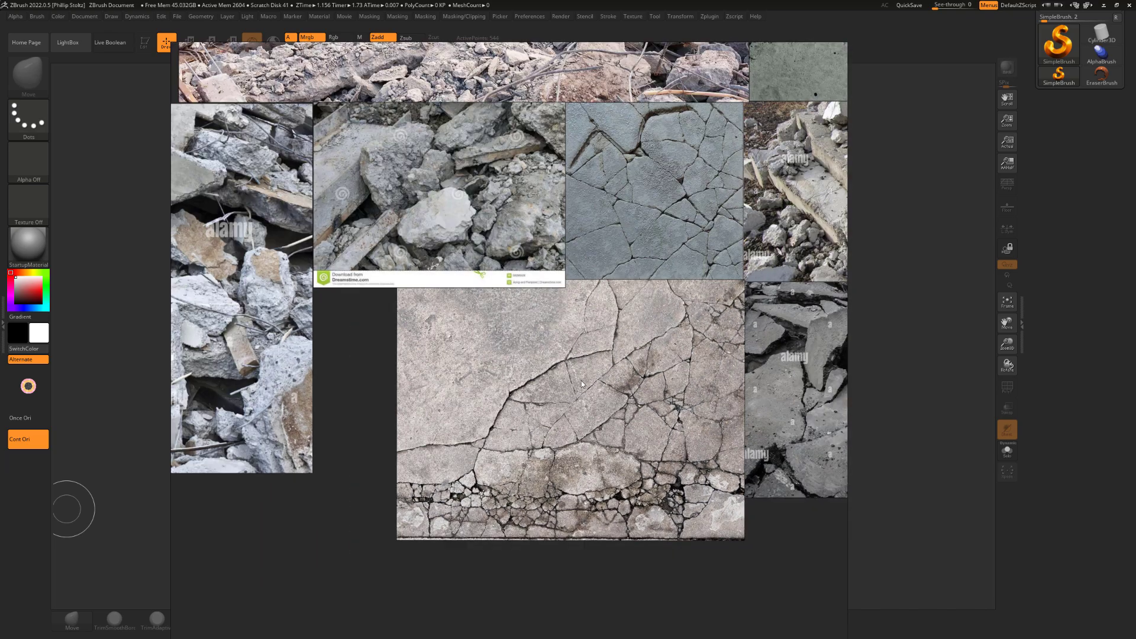
middle_drag(237, 285, 348, 323)
scroll(348, 323, down, 1)
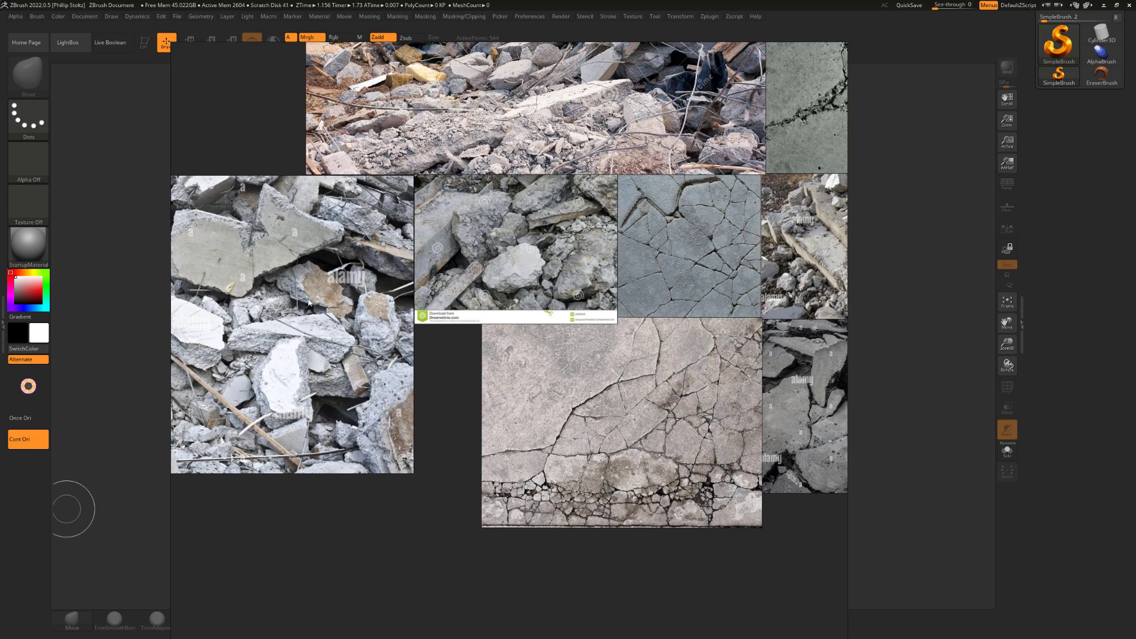
middle_drag(304, 243, 300, 373)
scroll(653, 117, down, 2)
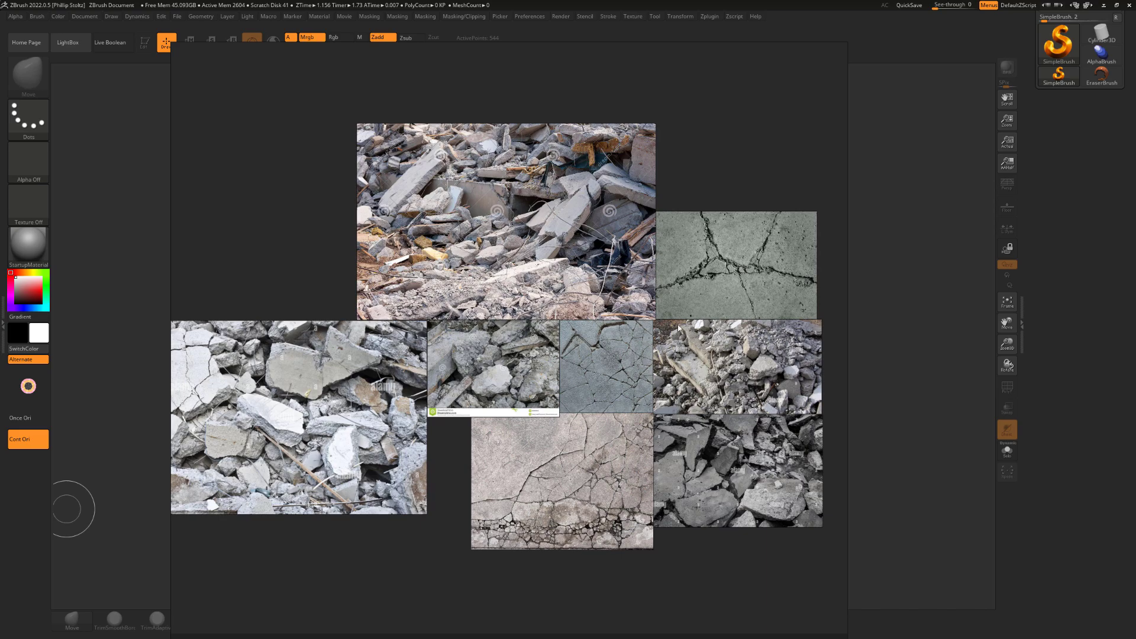
right_drag(677, 324, 0, 349)
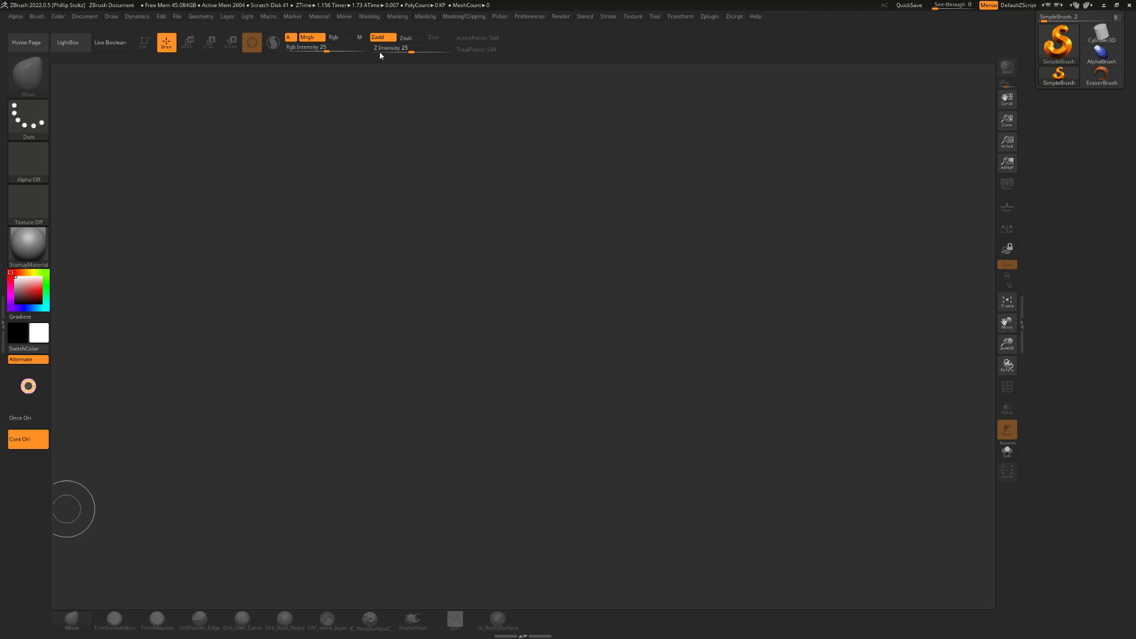
click(709, 17)
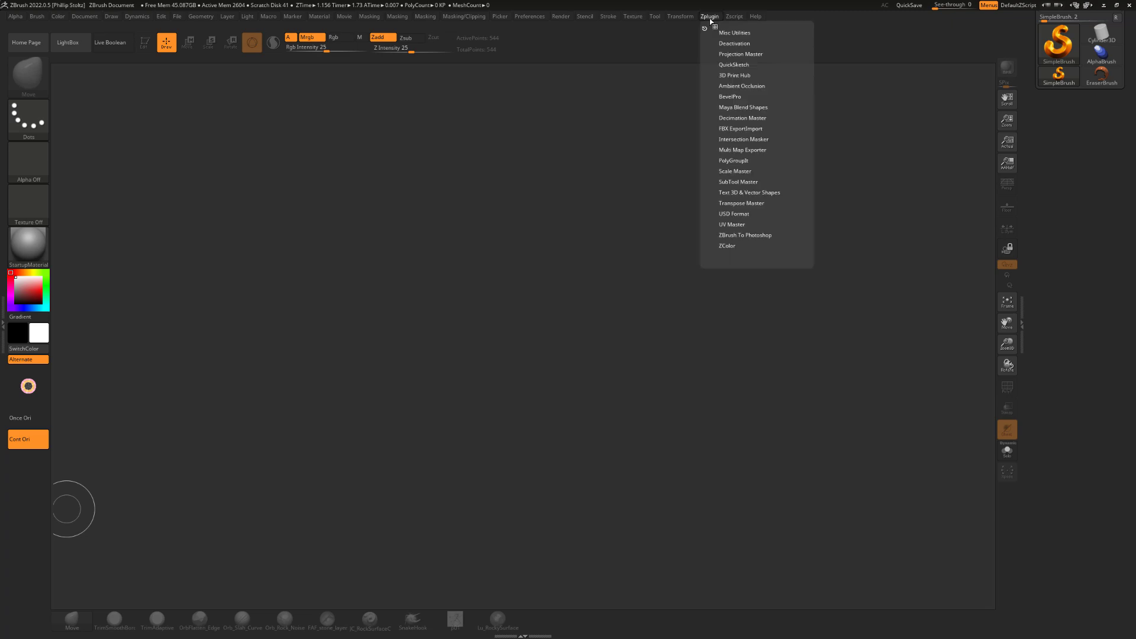
click(734, 161)
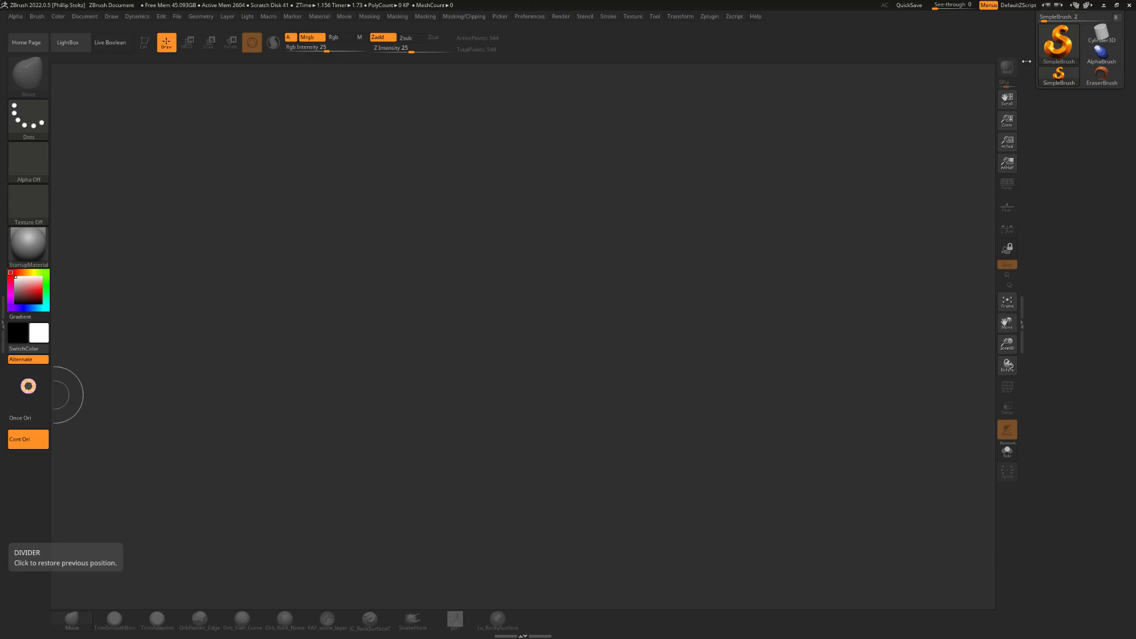
Draw a Plane3D on the empty canvas and switch it to edit mode facing the view.
click(1060, 48)
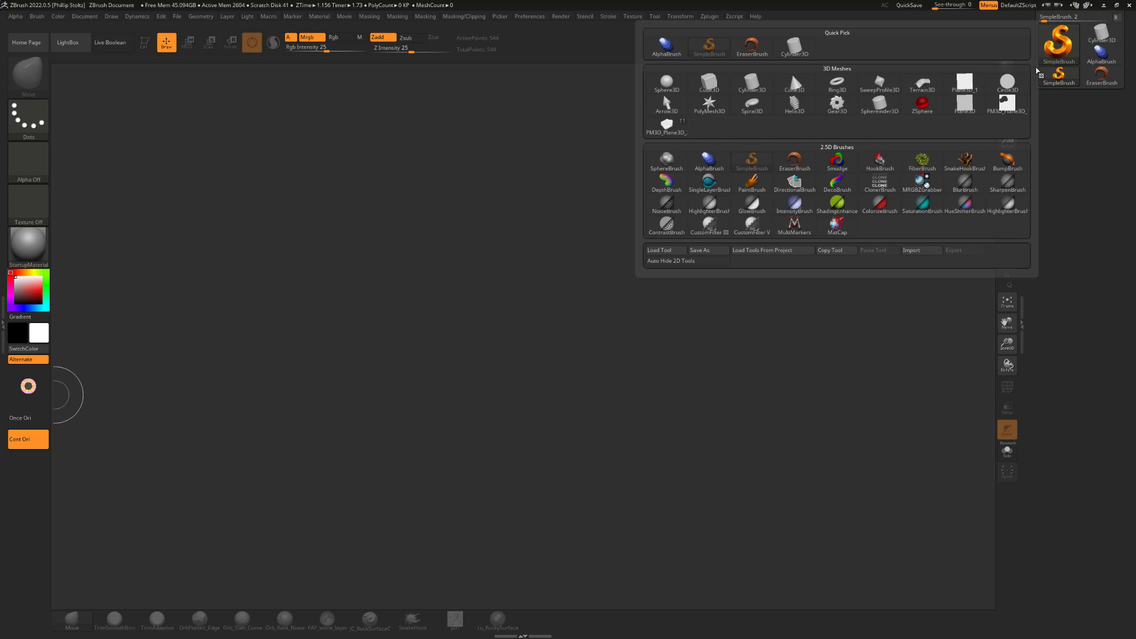
click(961, 107)
drag(494, 332, 497, 567)
click(145, 43)
alt+drag(635, 111, 840, 313)
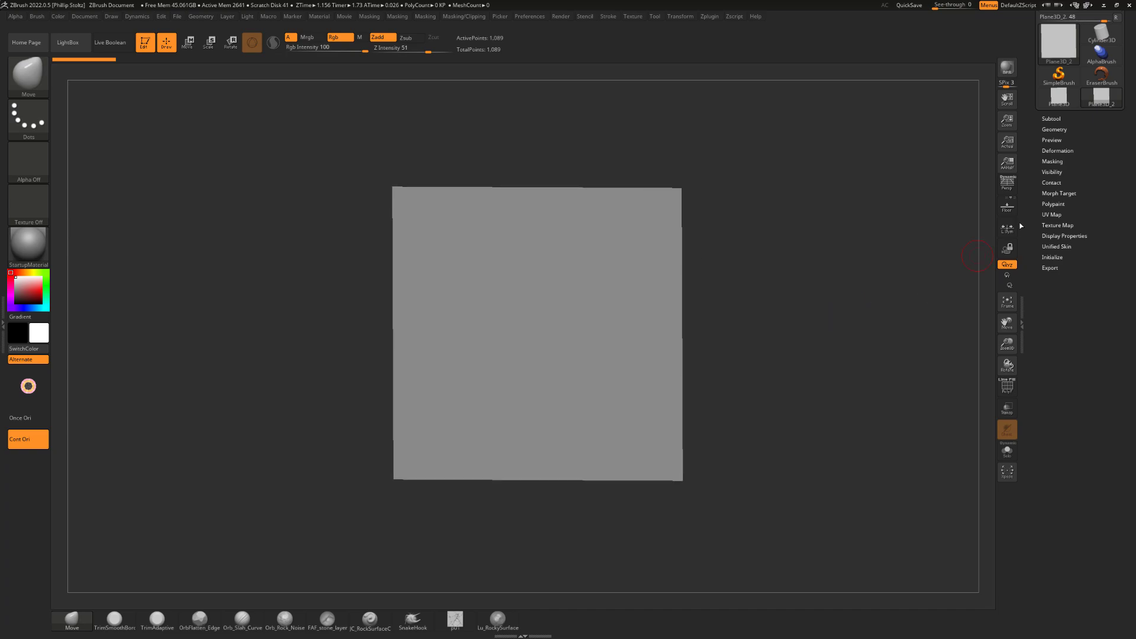
Convert the plane to a PolyMesh3D and display its polyframe.
drag(1034, 169, 1033, 256)
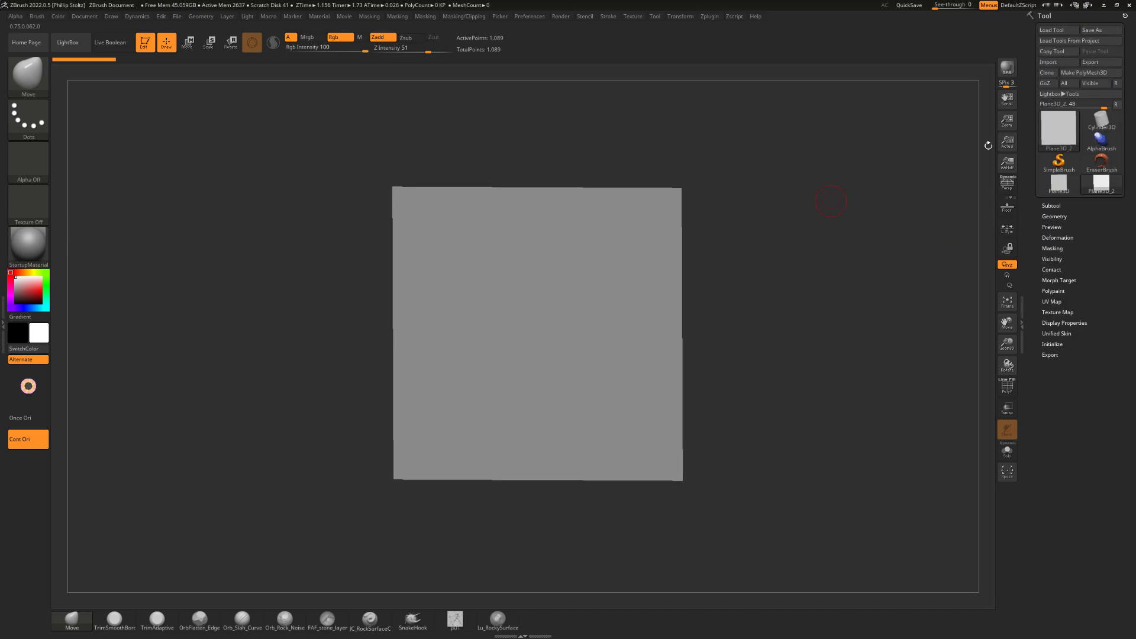
click(1090, 72)
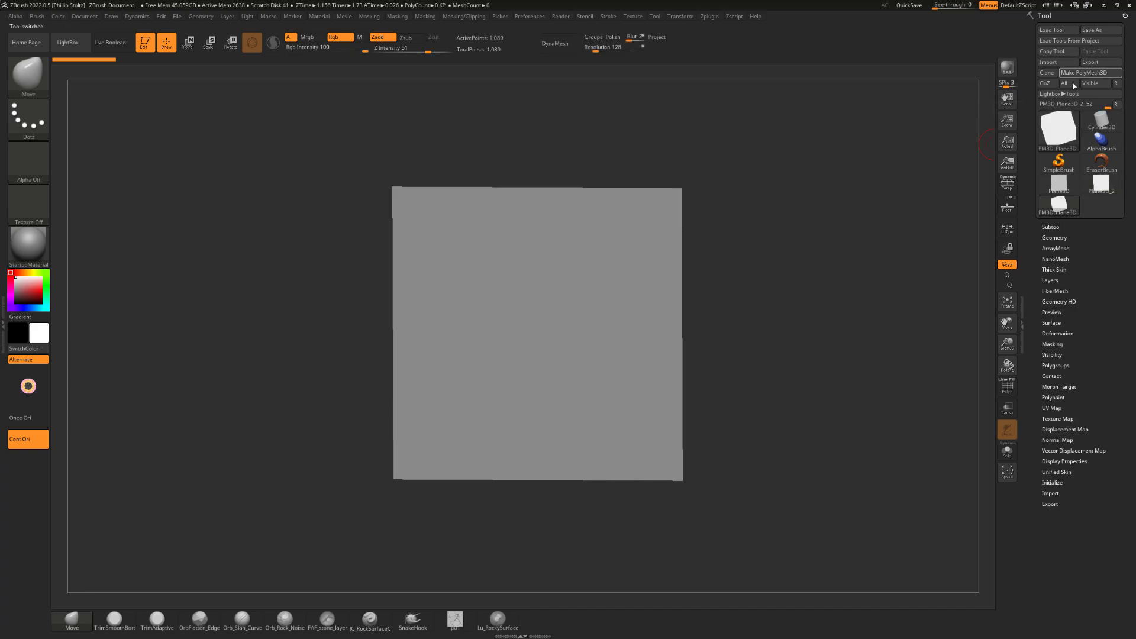
alt+drag(792, 253, 819, 281)
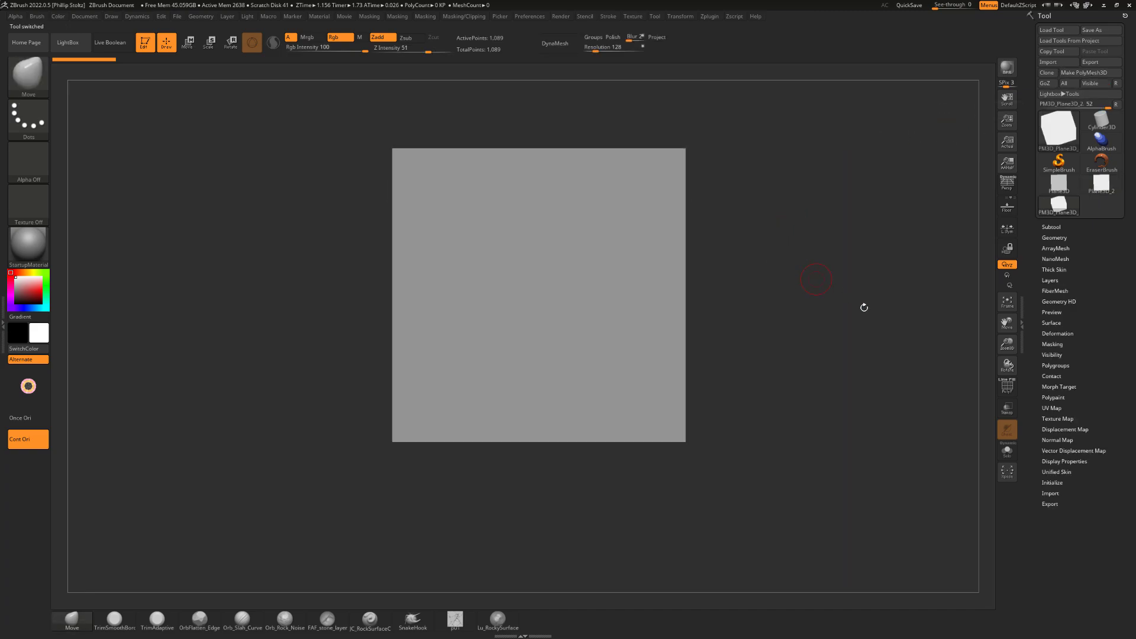
click(1009, 391)
alt+drag(788, 245, 767, 270)
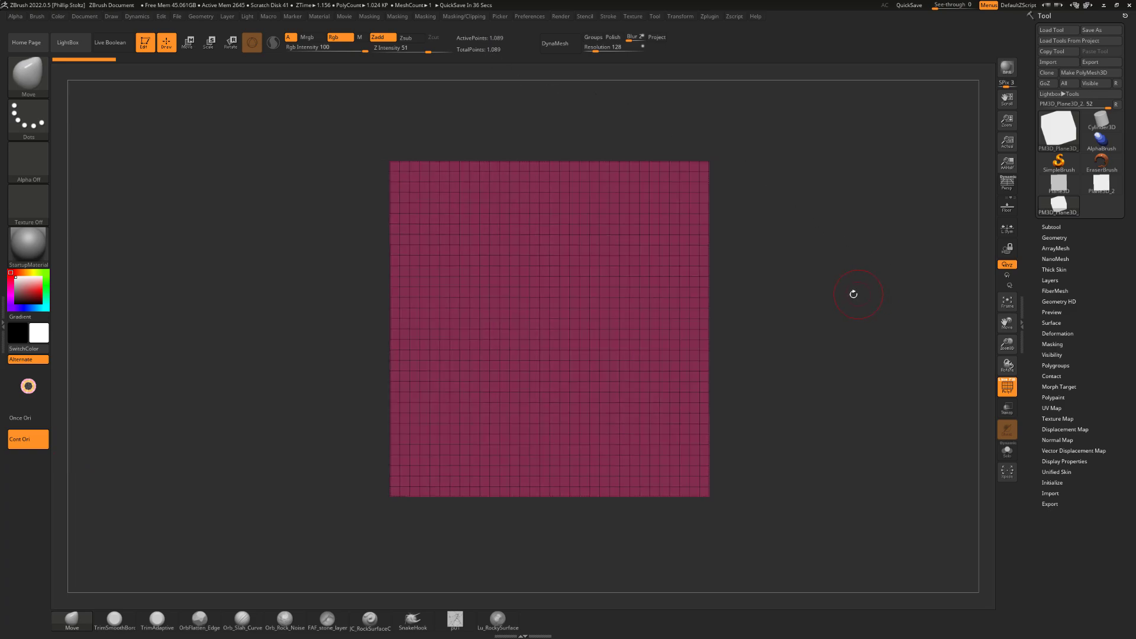
Turn off subdivision smoothing and divide the plane up to subdivision level 5.
click(1055, 238)
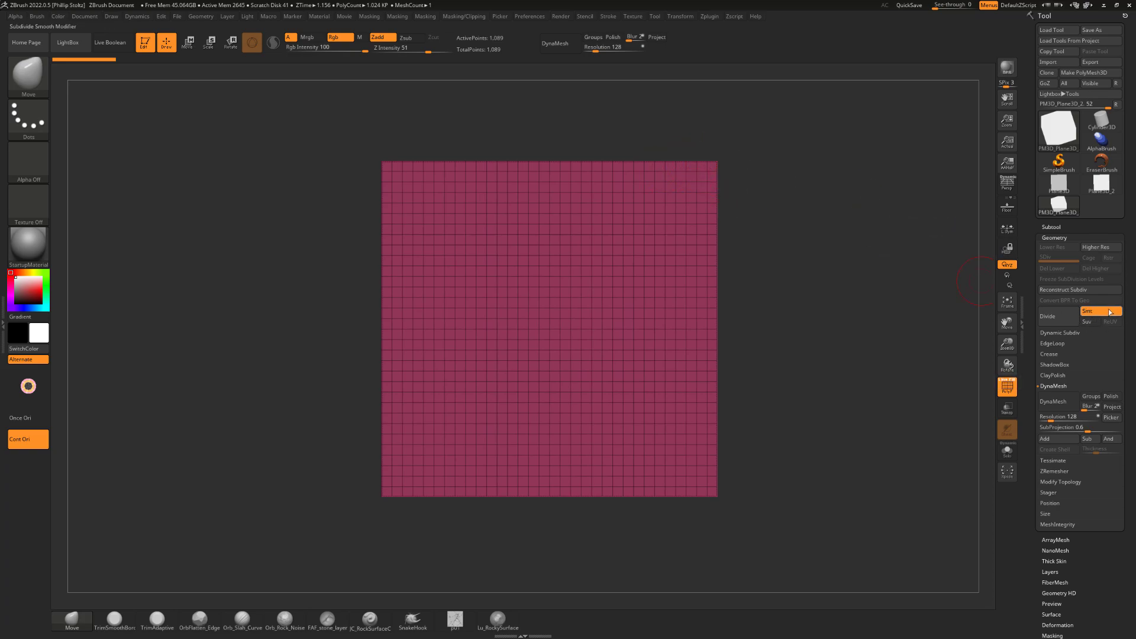
click(1099, 310)
click(1048, 316)
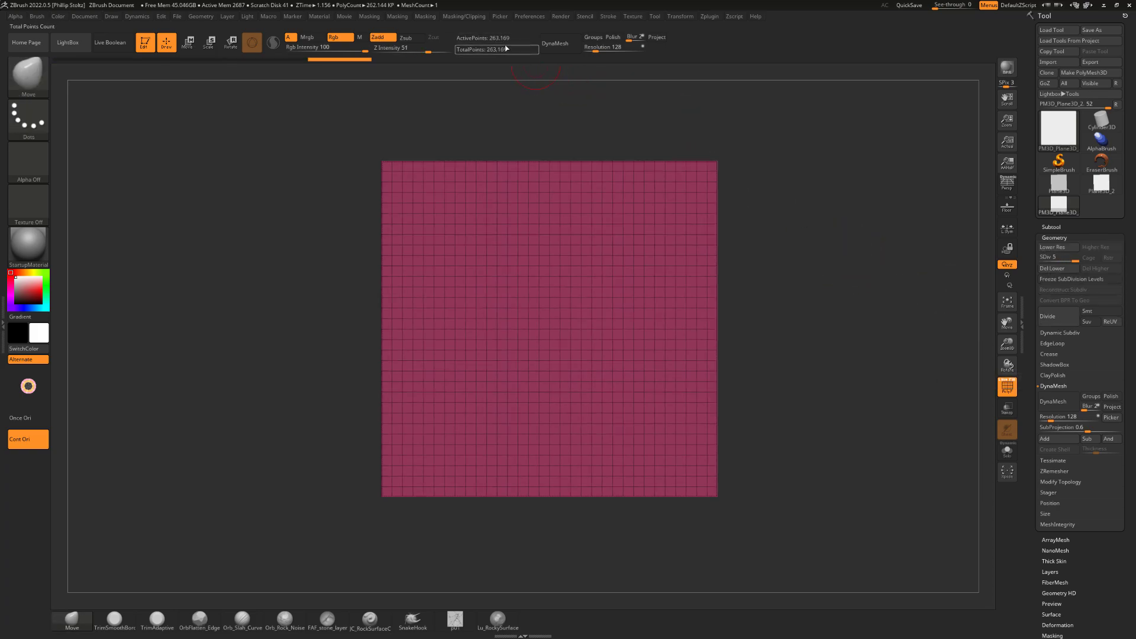
Delete the plane's lower subdivision levels and hide the polyframe.
mouse_move(809, 259)
alt+mouse_down()
mouse_move(831, 289)
mouse_move(858, 291)
alt+mouse_up()
key(s)
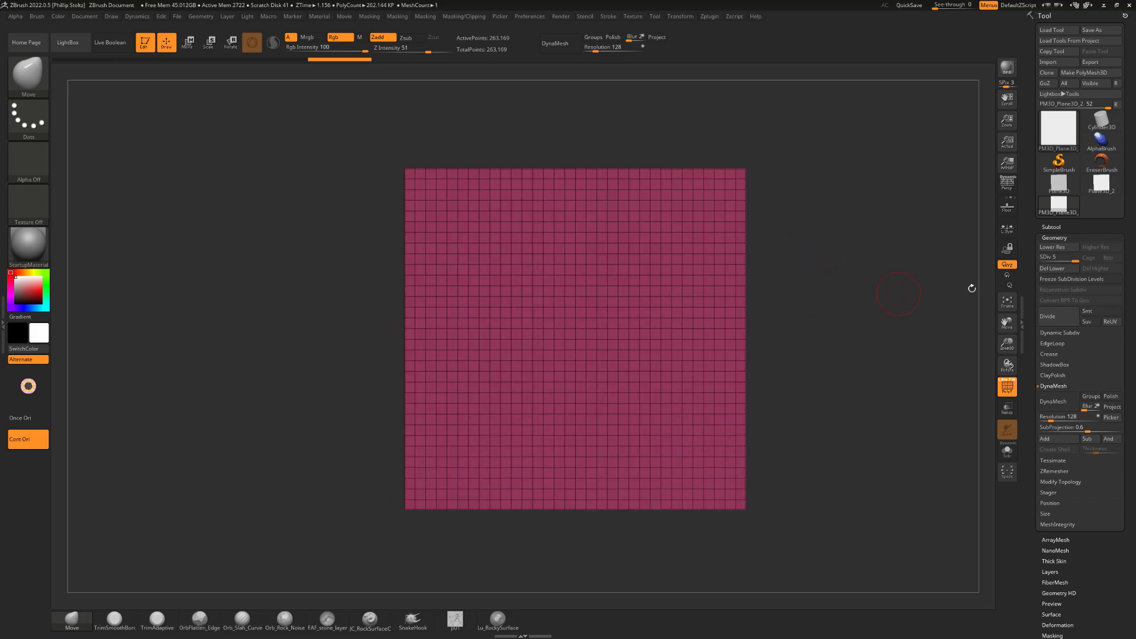
click(1054, 271)
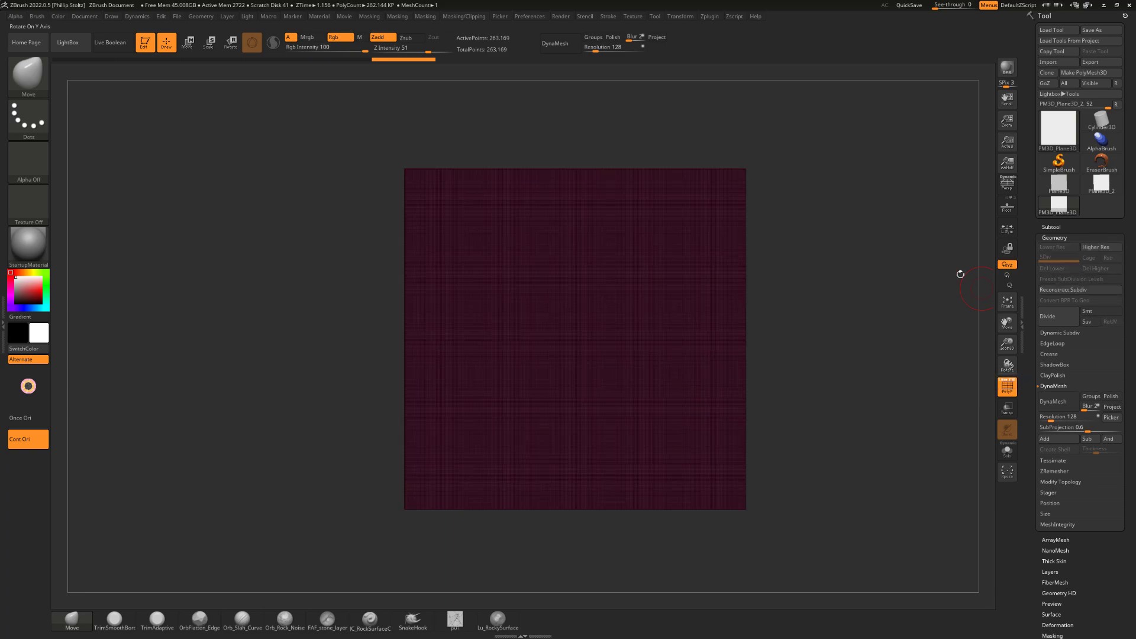
alt+drag(799, 301, 768, 328)
click(1006, 389)
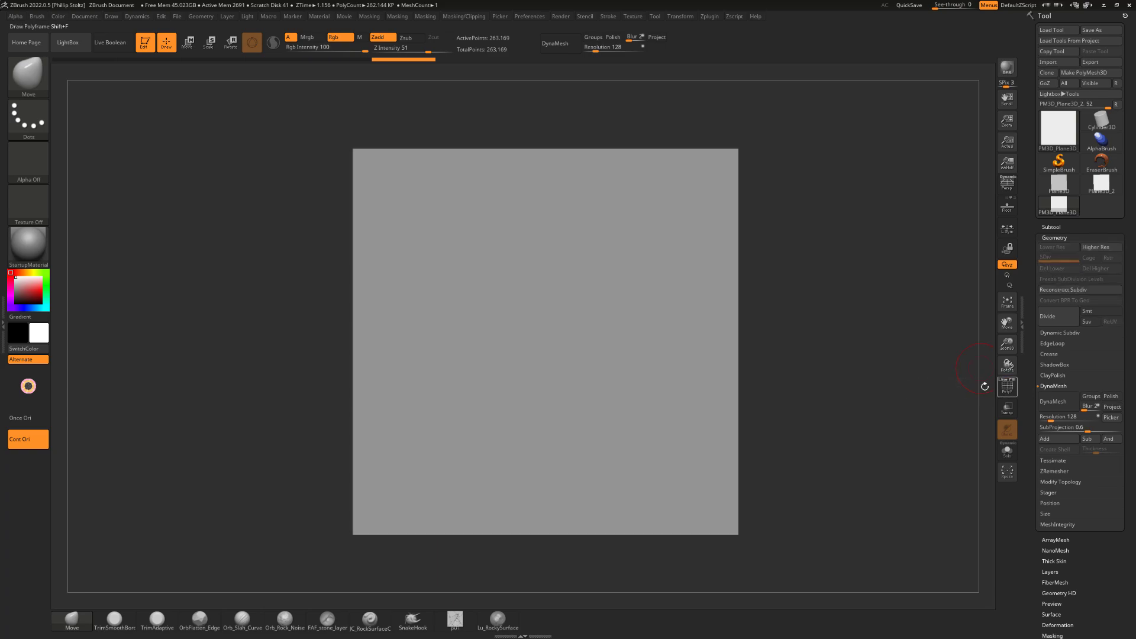
alt+drag(861, 350, 845, 354)
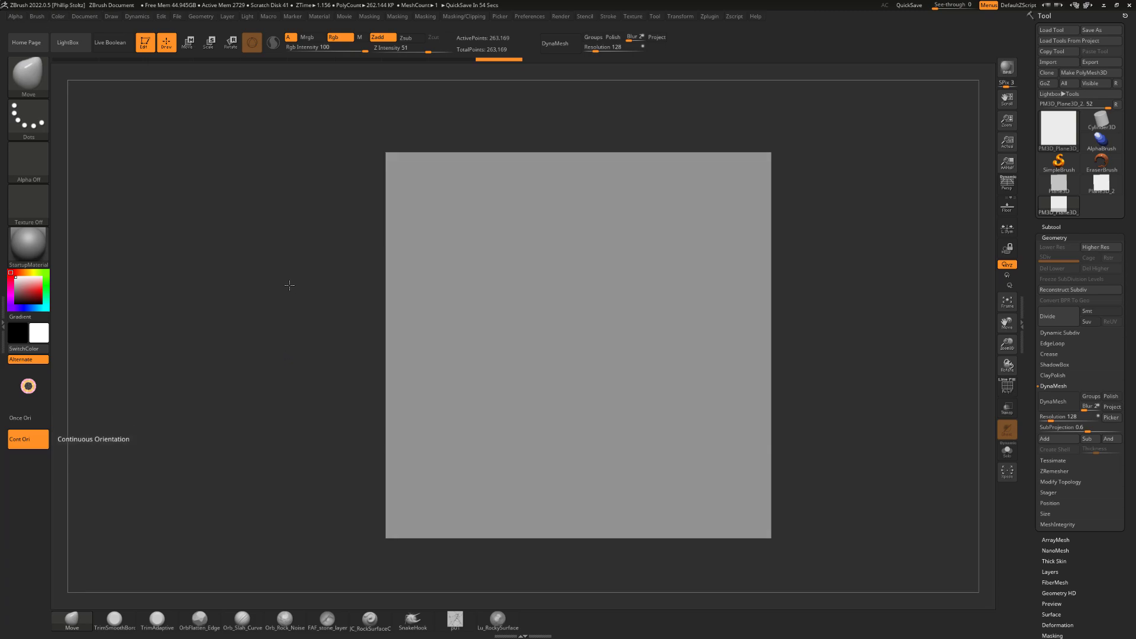
Set up the Standard brush for colour-only painting, with Zadd off and black as the paint colour.
key(b)
key(s)
key(t)
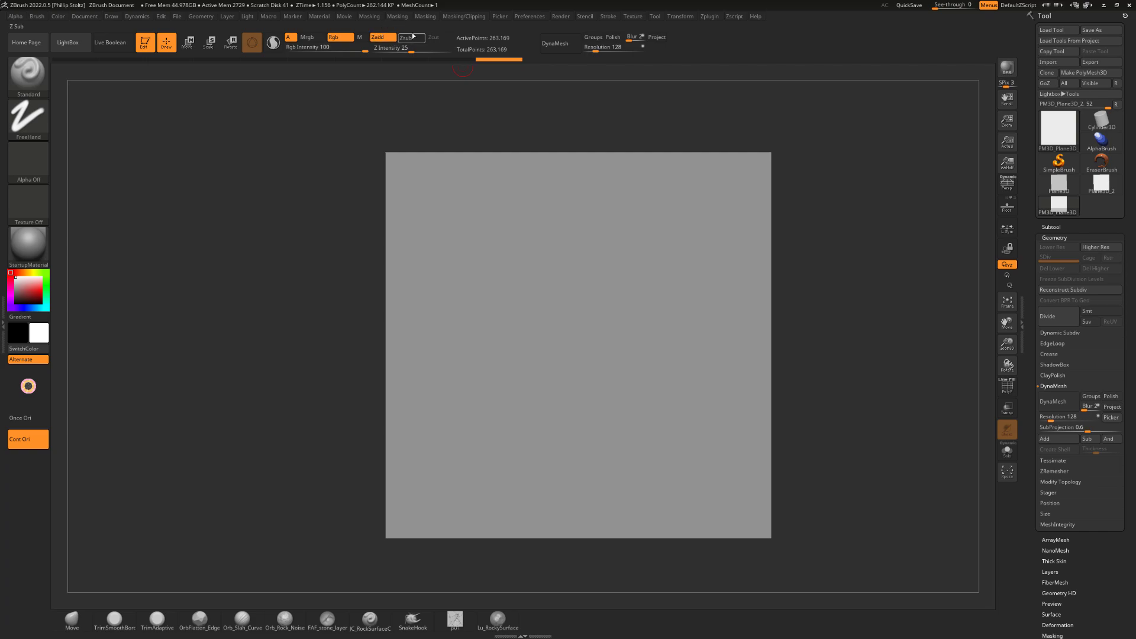
click(386, 40)
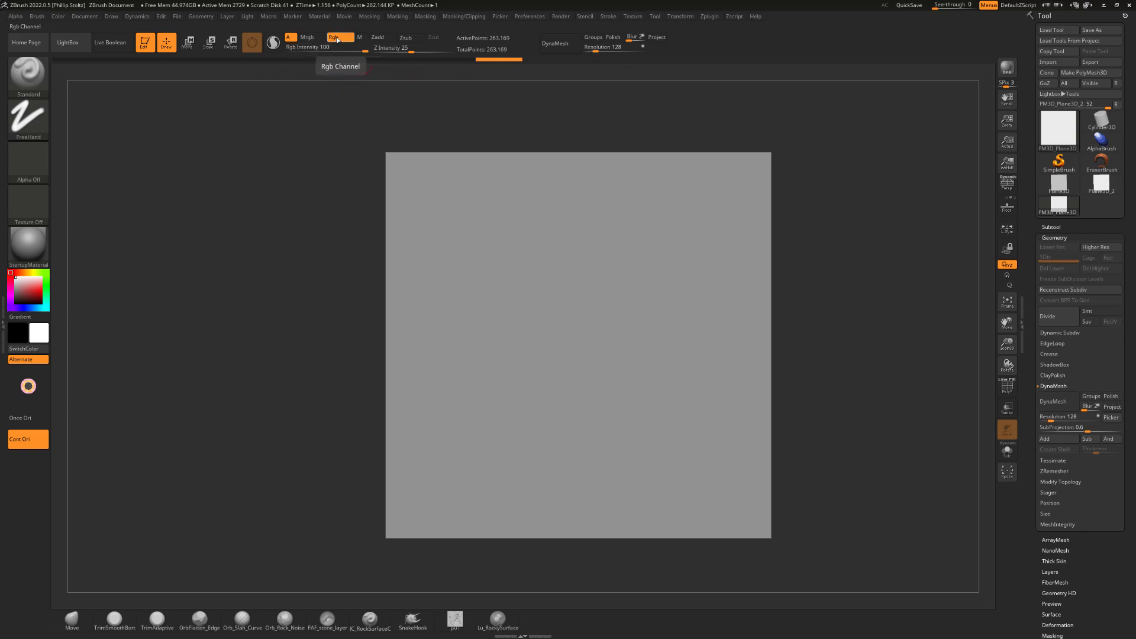
alt+drag(289, 219, 269, 206)
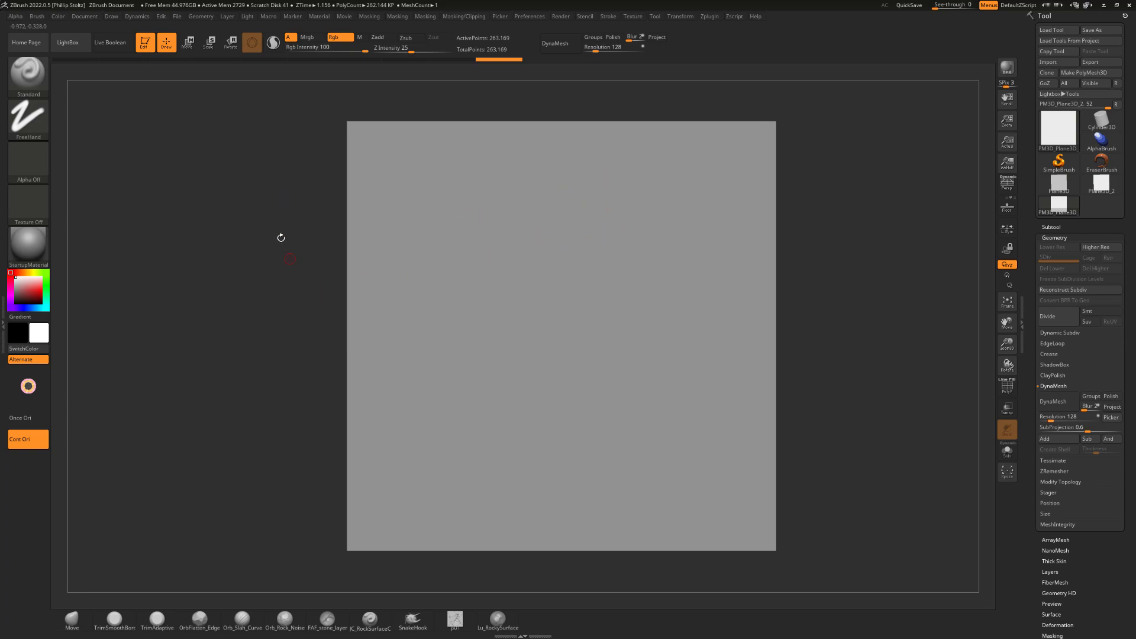
alt+drag(282, 238, 283, 278)
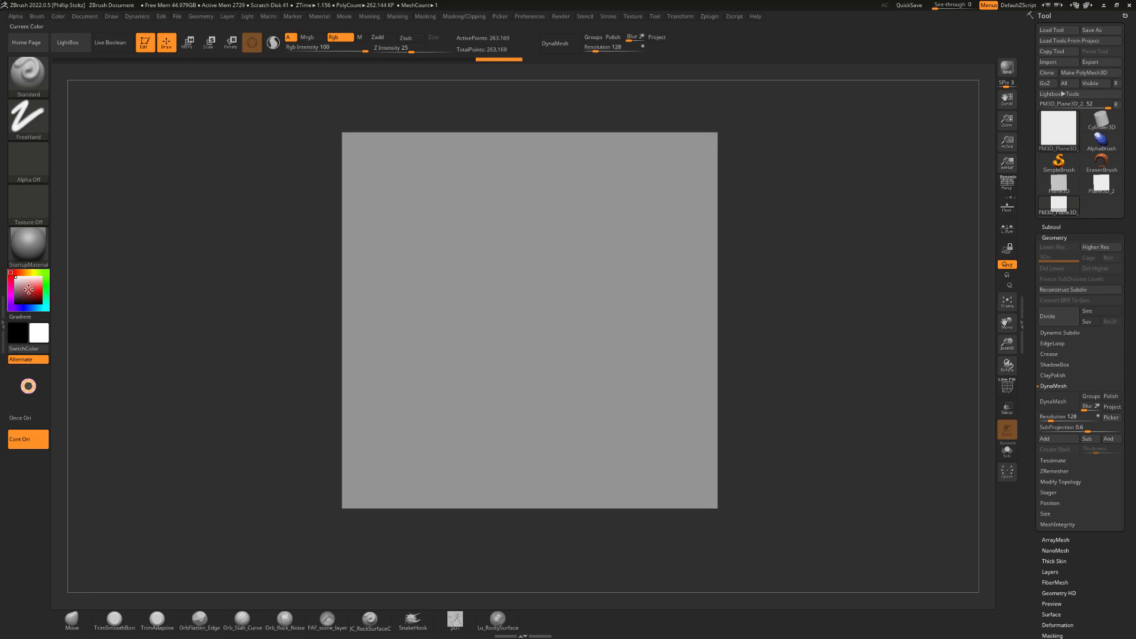
drag(27, 288, 10, 306)
Try a black freehand scribble across the plane and undo it.
mouse_move(627, 239)
mouse_down()
mouse_move(598, 286)
mouse_move(608, 307)
mouse_move(477, 378)
mouse_move(561, 300)
mouse_move(467, 355)
mouse_move(456, 272)
mouse_move(432, 215)
mouse_move(455, 290)
mouse_move(584, 404)
mouse_move(474, 429)
mouse_up()
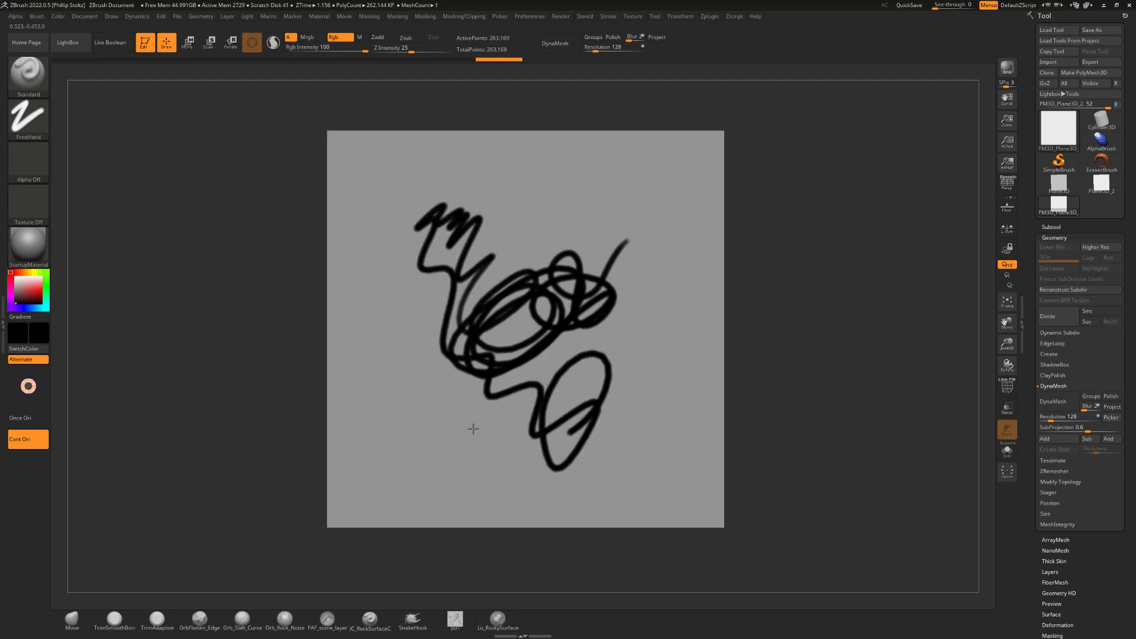
key(ctrl+z)
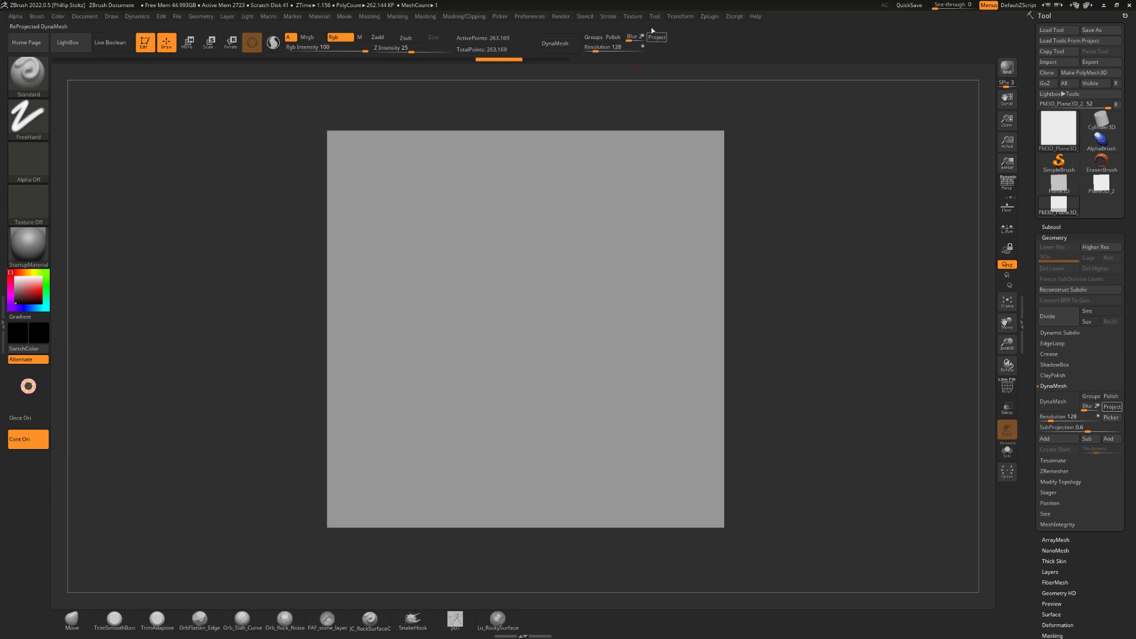
click(712, 18)
mouse_move(771, 195)
alt+mouse_down()
mouse_move(778, 185)
mouse_move(774, 207)
alt+mouse_up()
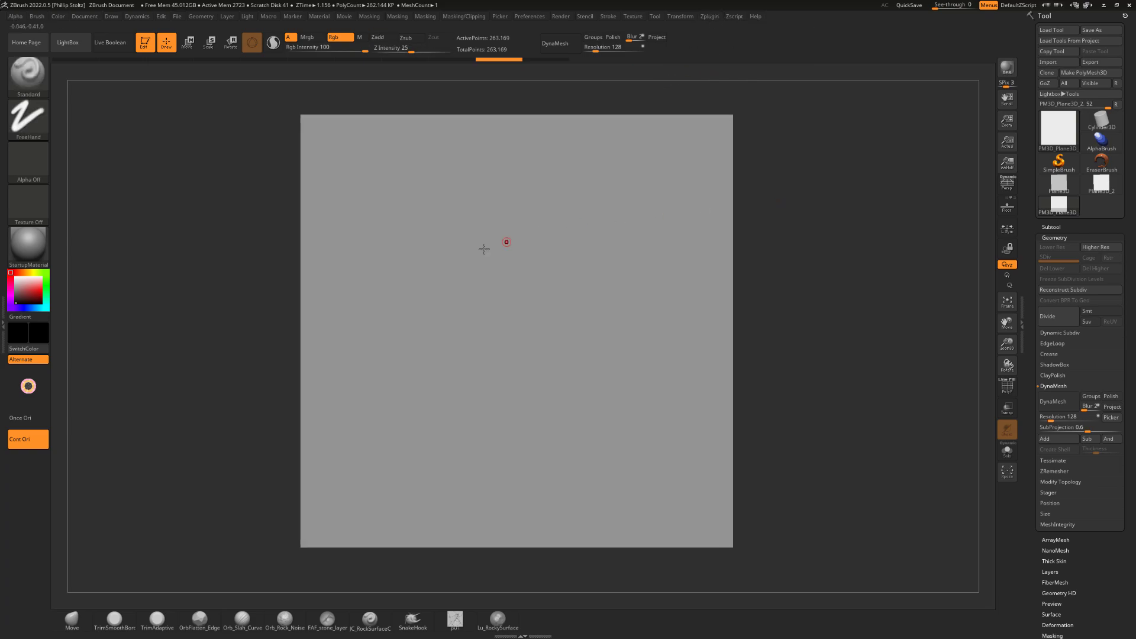
Paint three adjoining four-sided slab outlines in black on the upper half of the plane.
mouse_move(484, 248)
mouse_down()
mouse_move(477, 241)
mouse_move(443, 284)
mouse_move(462, 304)
mouse_move(499, 292)
mouse_move(504, 238)
mouse_move(483, 231)
mouse_move(471, 243)
mouse_move(451, 228)
mouse_move(494, 196)
mouse_move(510, 220)
mouse_move(498, 223)
mouse_move(502, 204)
mouse_move(551, 186)
mouse_move(564, 236)
mouse_move(520, 256)
mouse_up()
key(f)
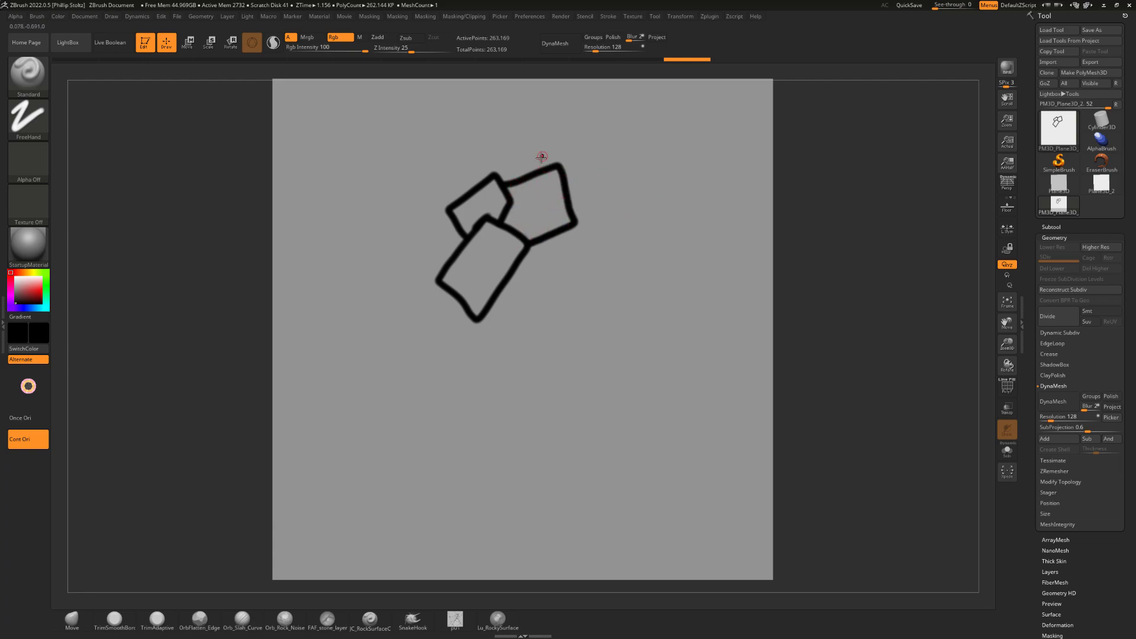
Try painting a small circle inside each of the three slab outlines and undo the circles.
mouse_move(530, 191)
mouse_down()
mouse_move(540, 196)
mouse_move(487, 194)
mouse_up()
mouse_move(488, 245)
mouse_down()
mouse_move(492, 263)
mouse_move(485, 248)
mouse_up()
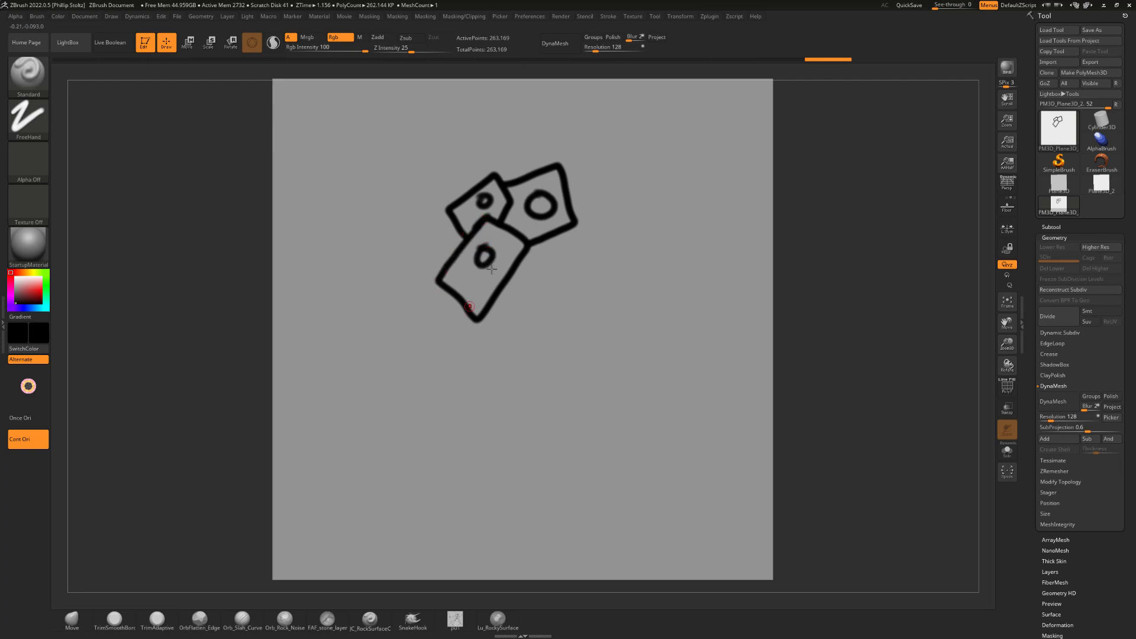
key(ctrl+z)
key(ctrl+z)
key(ctrl+z)
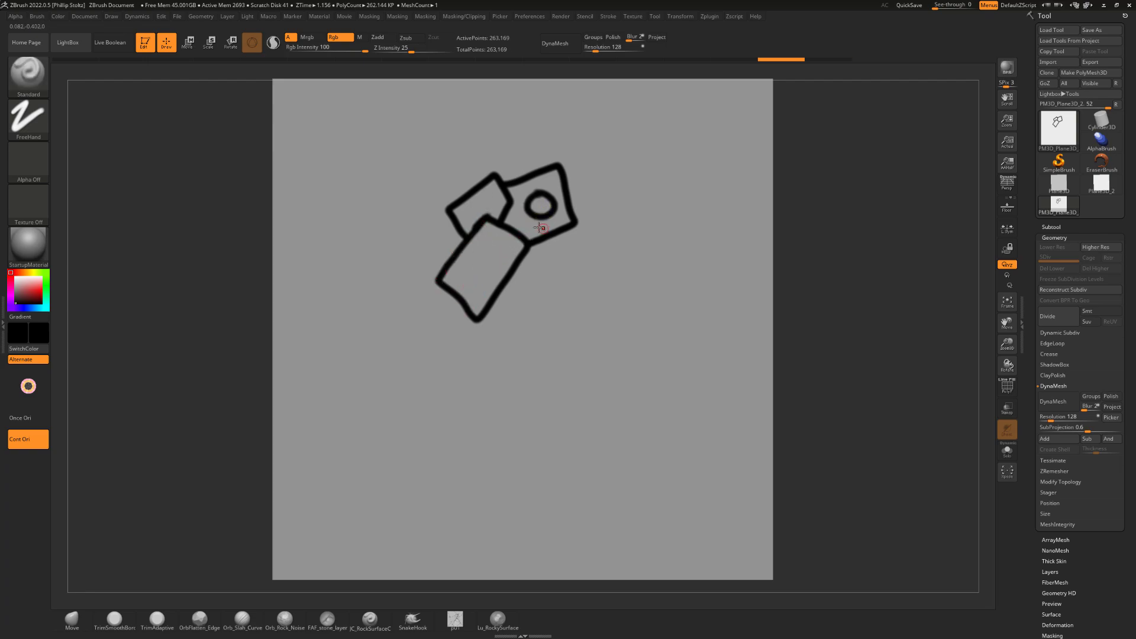
key(ctrl+z)
key(ctrl+z)
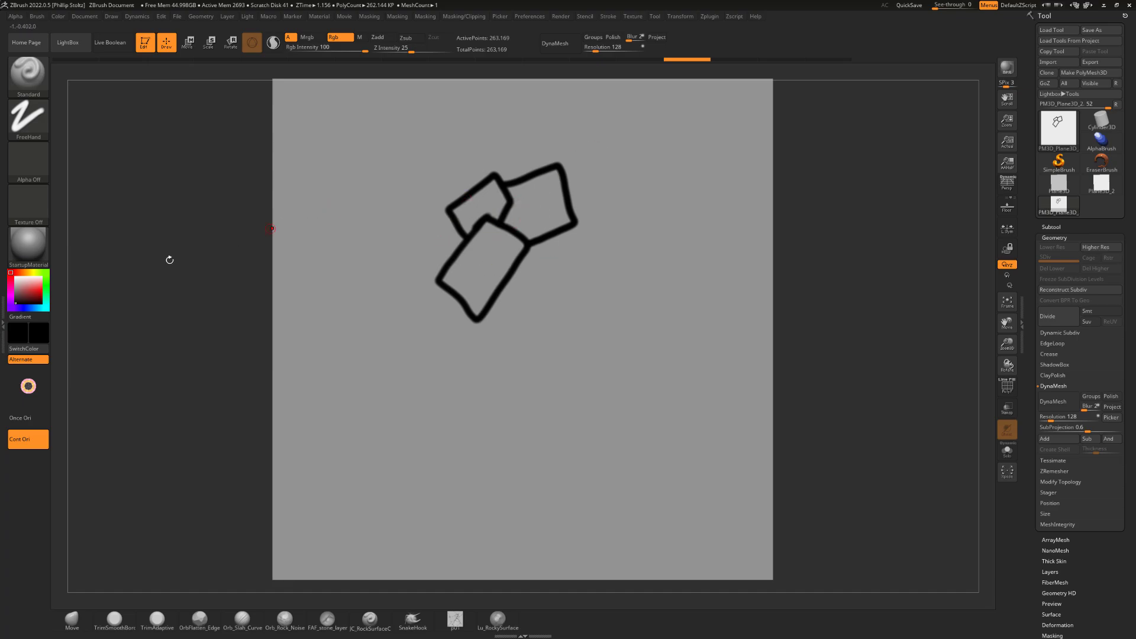
Bring up the reference board and examine the crack pattern in the beige concrete photo up close.
right_drag(0, 450, 363, 450)
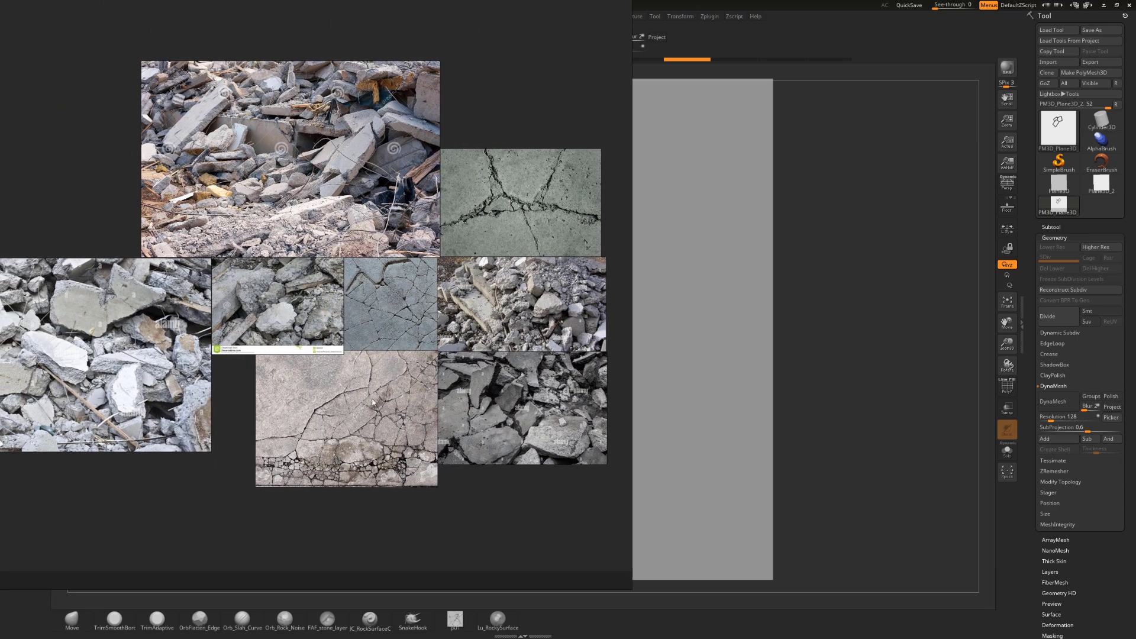
scroll(364, 451, up, 4)
scroll(364, 448, up, 5)
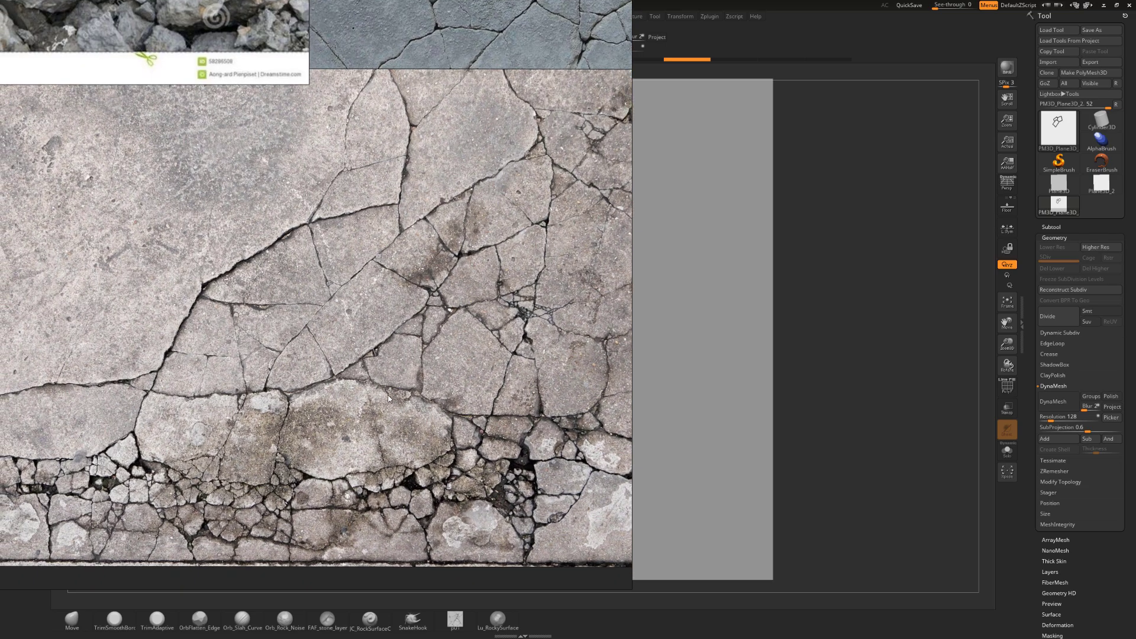
scroll(377, 353, down, 1)
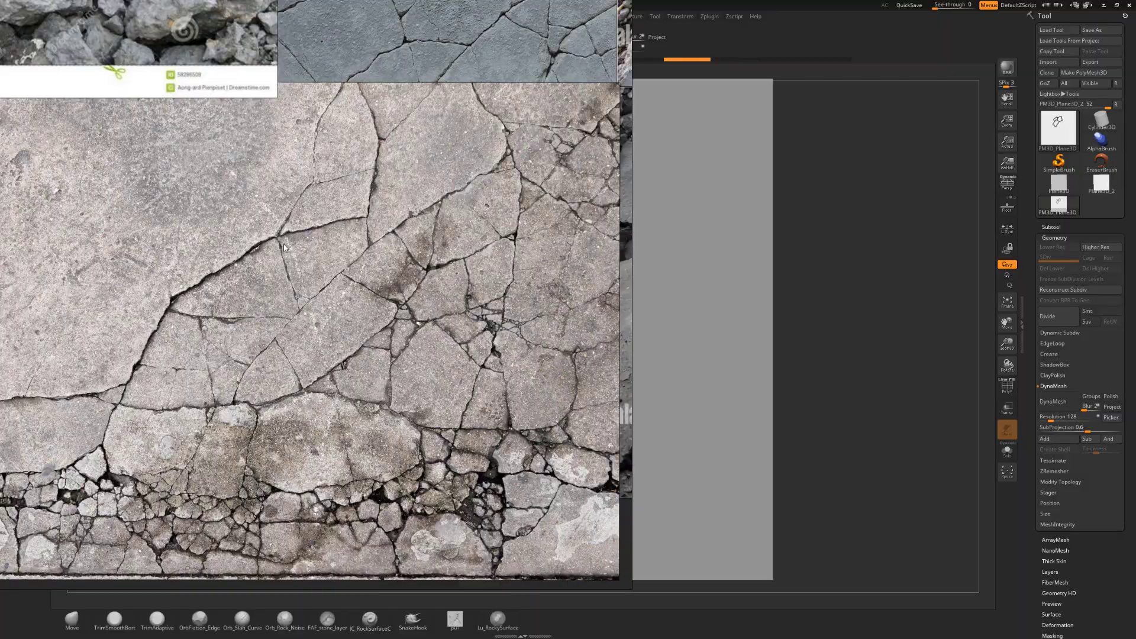
Capture the cracked concrete photo, trace its adjoining slabs in red, discard the capture and move the reference board aside.
key(Print)
drag(7, 96, 703, 572)
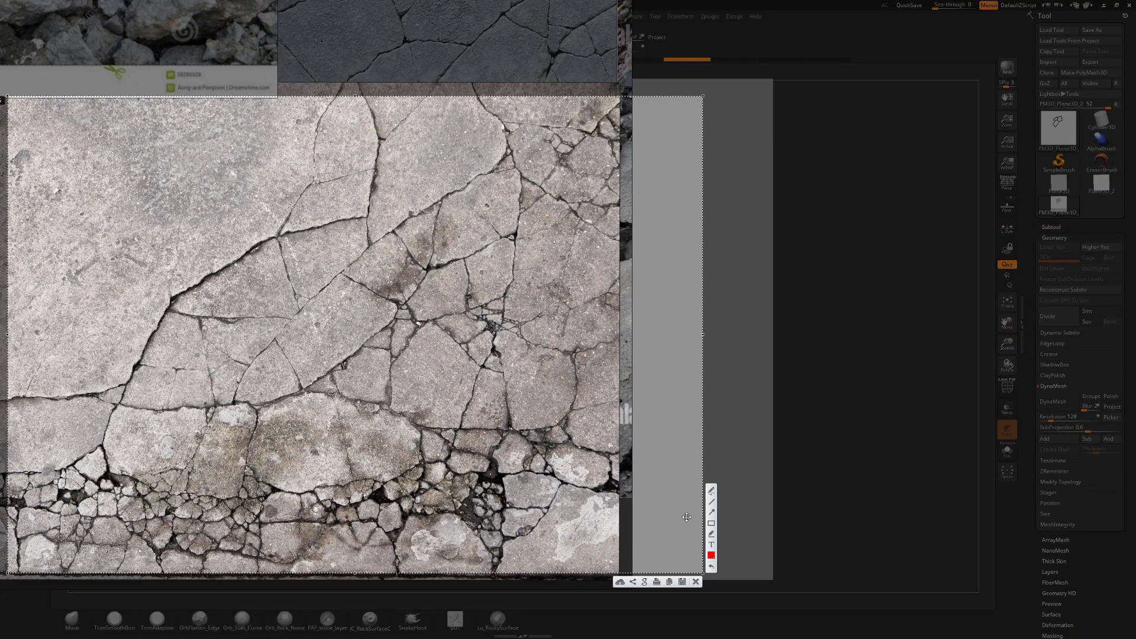
click(712, 490)
mouse_move(341, 276)
mouse_down()
mouse_move(278, 332)
mouse_move(299, 382)
mouse_move(353, 353)
mouse_move(396, 305)
mouse_move(342, 274)
mouse_move(411, 251)
mouse_move(404, 301)
mouse_move(431, 240)
mouse_move(395, 236)
mouse_up()
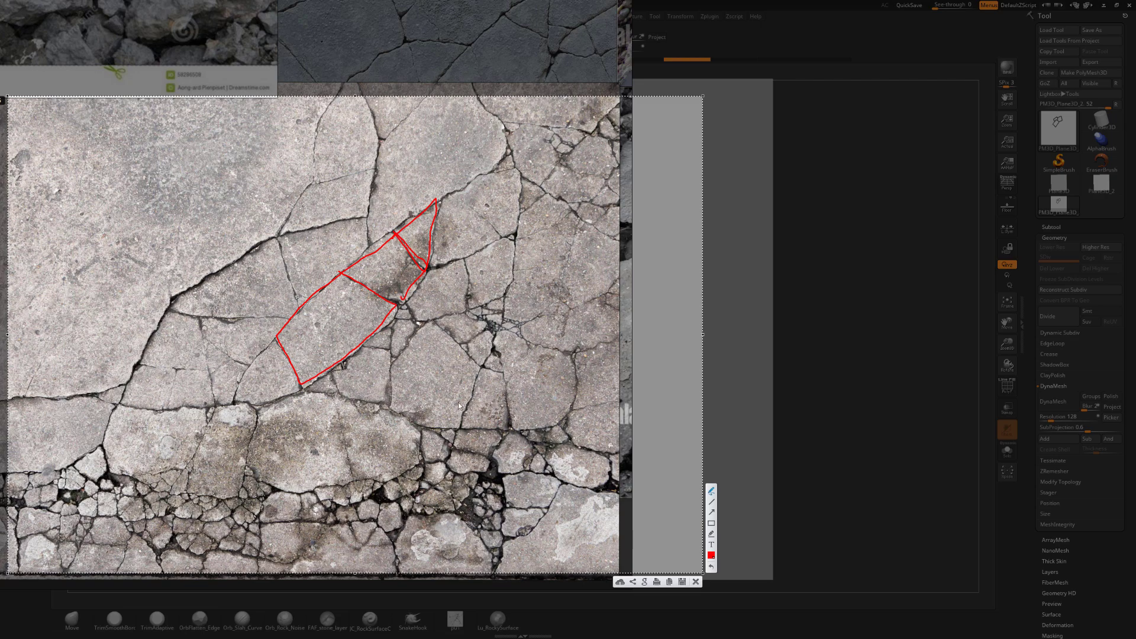
click(697, 583)
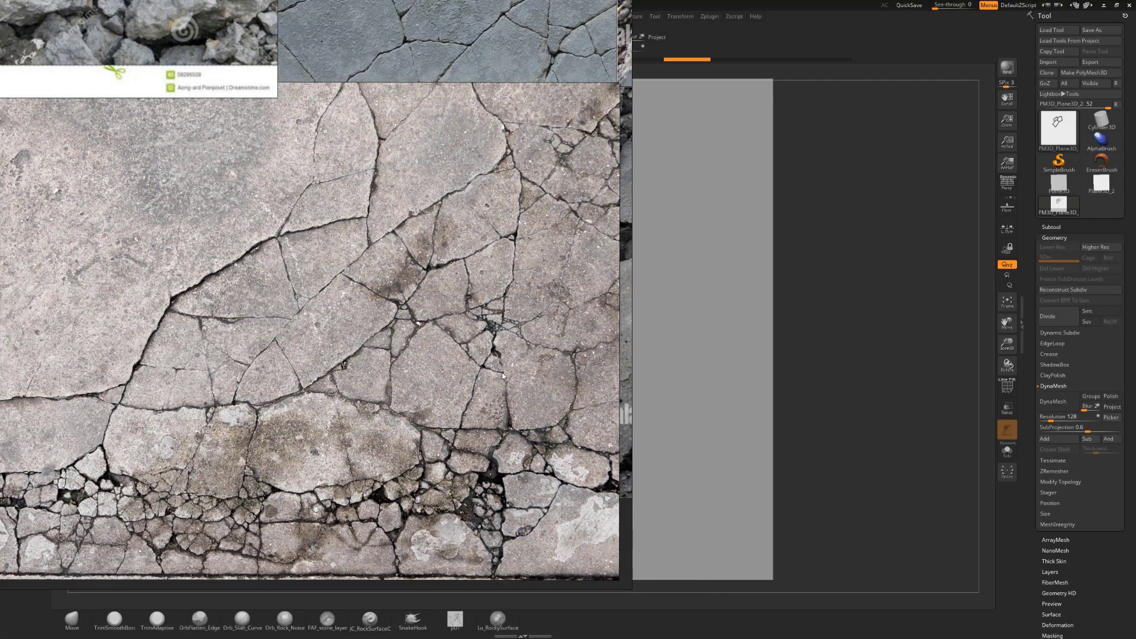
right_drag(498, 330, 0, 331)
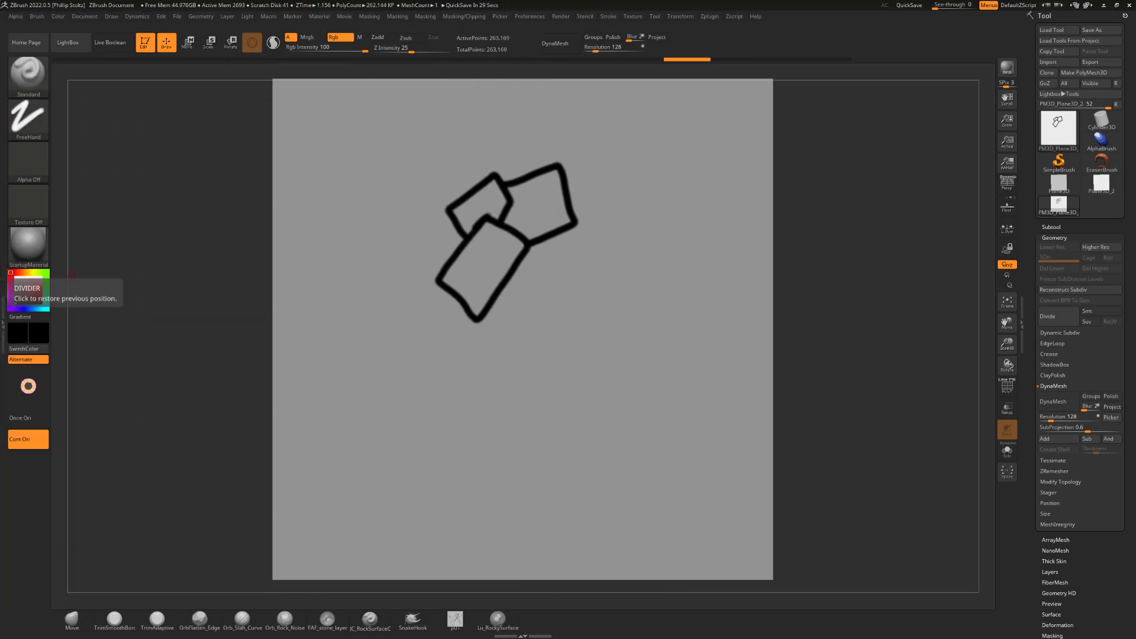
Create polygroups from the painted slab outlines with PolyGroupIt from Paint and display the PolyFrame.
alt+drag(815, 155, 787, 179)
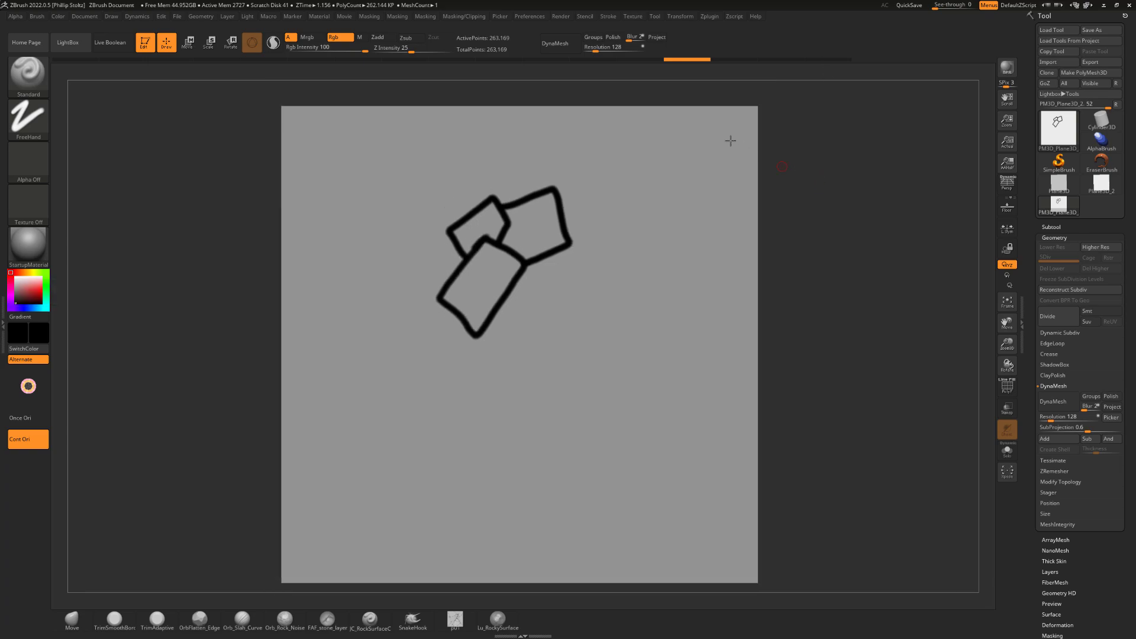
click(710, 17)
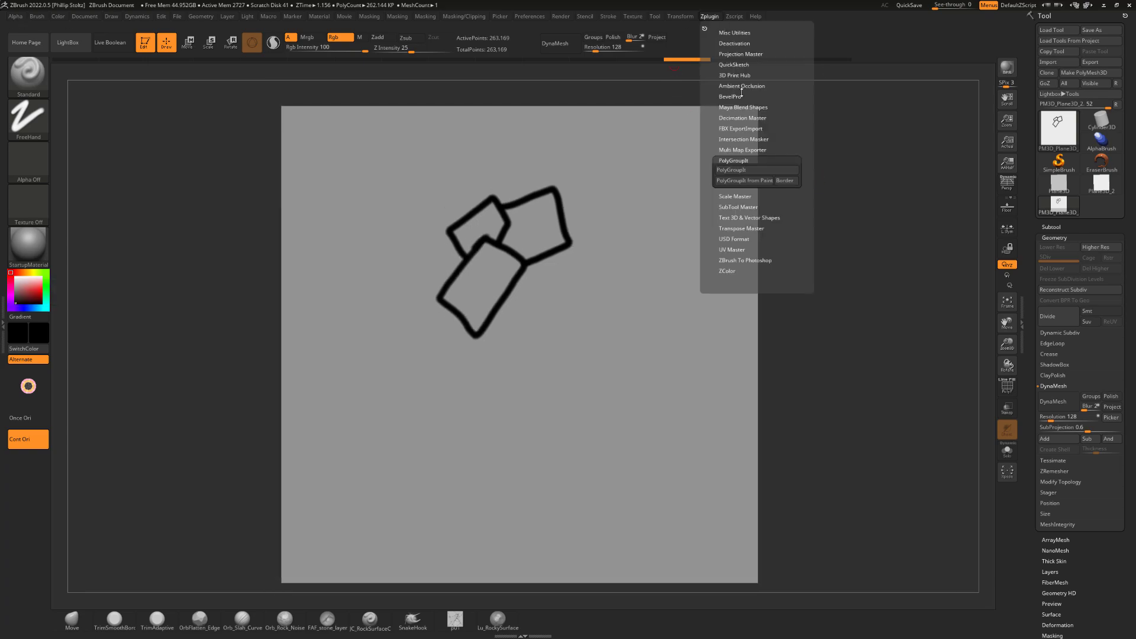
click(749, 182)
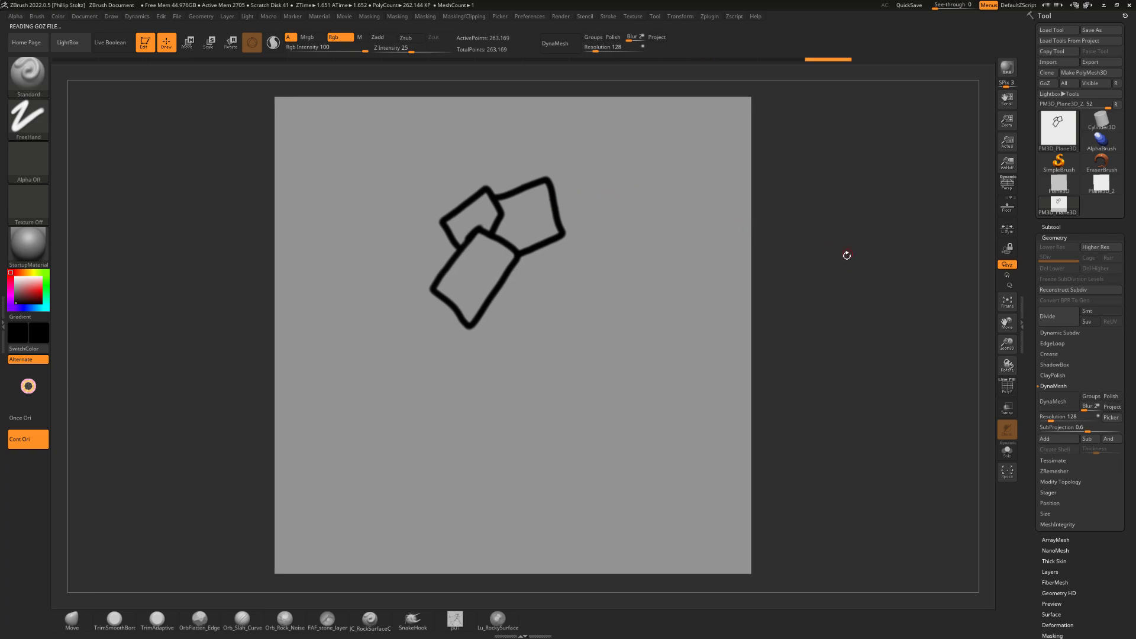
click(1006, 387)
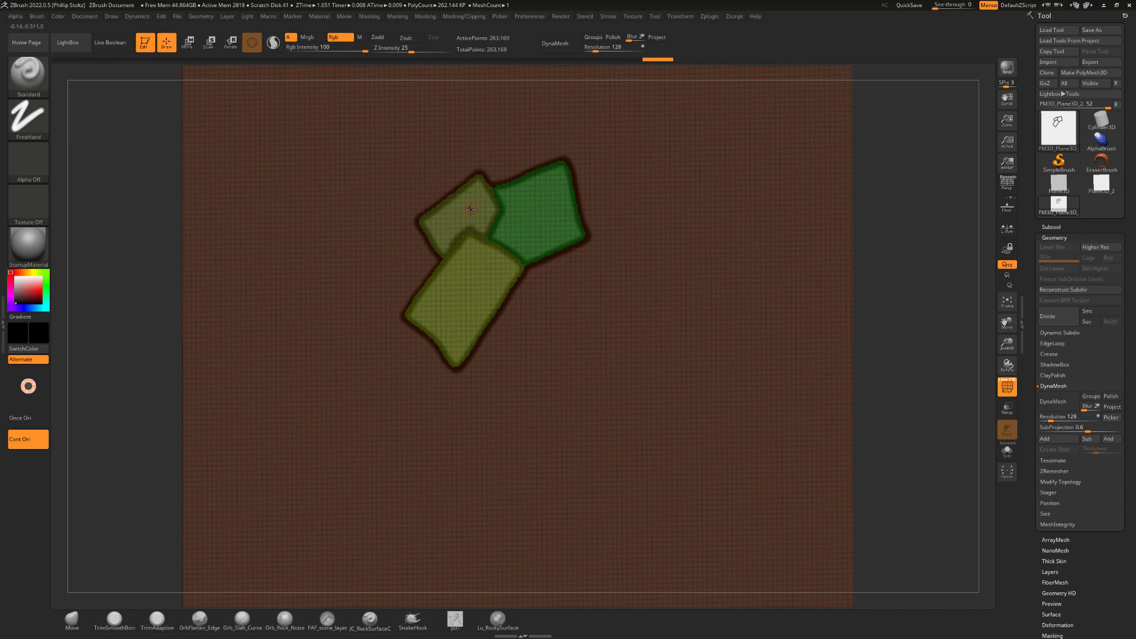
Check the polygroups by isolating the small slab, hiding slab groups and restoring full visibility.
key(ctrl+shift)
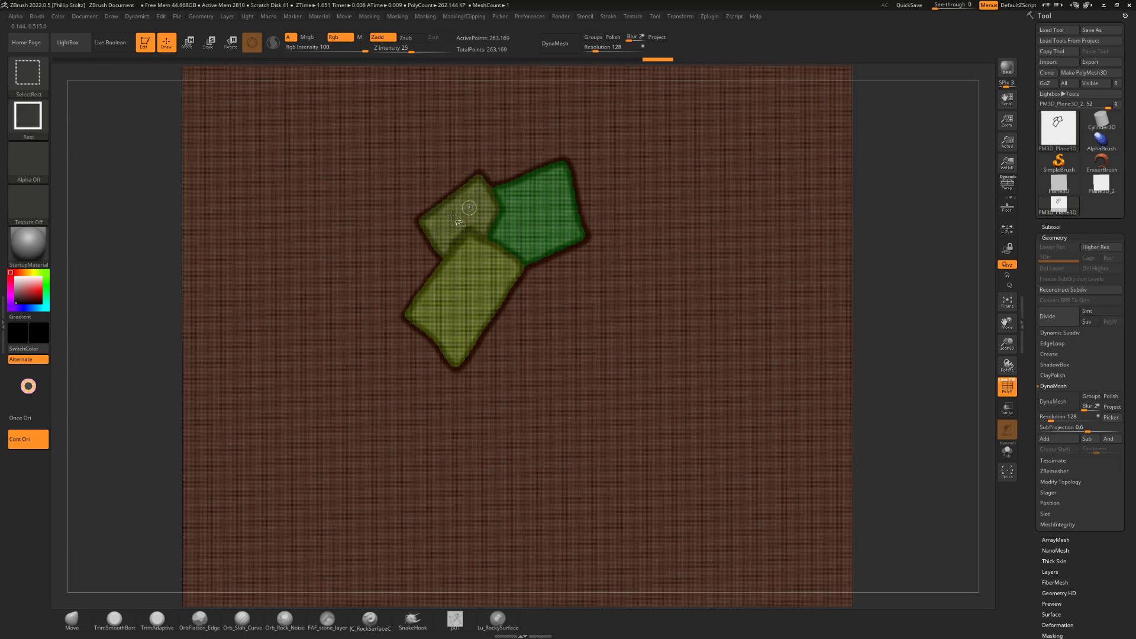
ctrl+shift+click(470, 213)
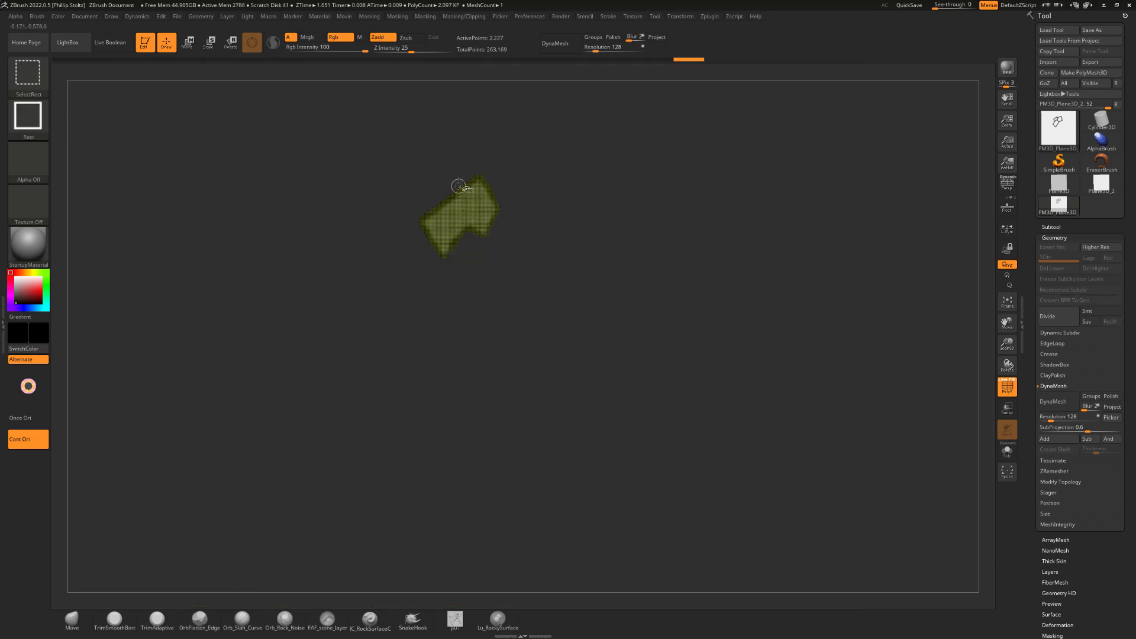
ctrl+shift+click(727, 221)
ctrl+shift+click(469, 280)
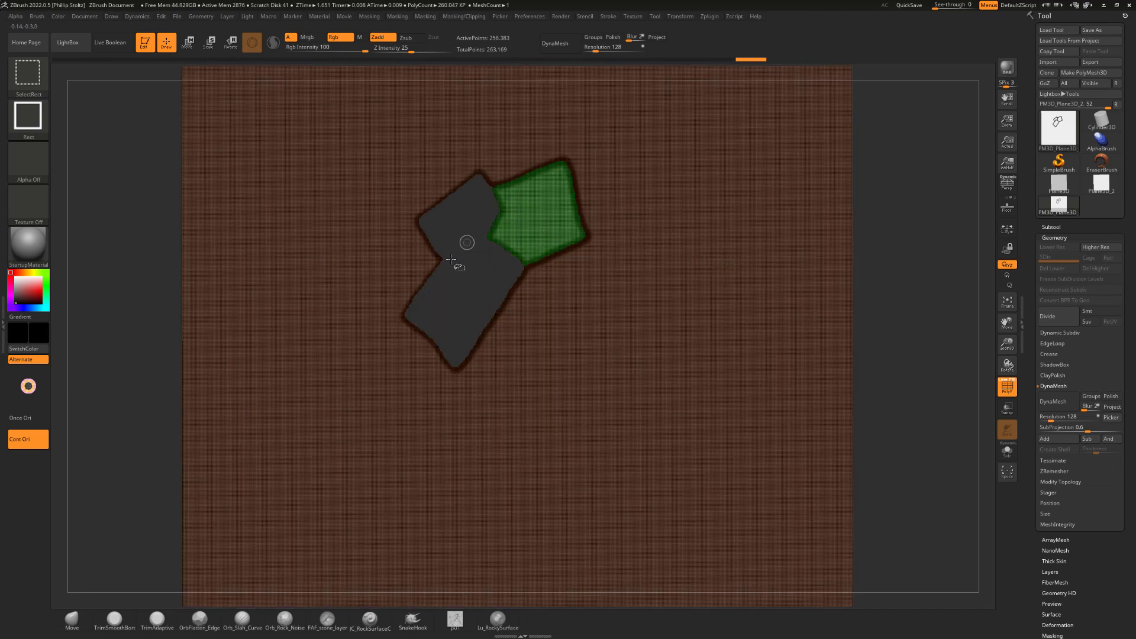
ctrl+shift+click(907, 207)
mouse_move(907, 207)
mouse_down()
mouse_move(874, 203)
mouse_move(844, 234)
mouse_move(870, 233)
mouse_move(843, 215)
mouse_up()
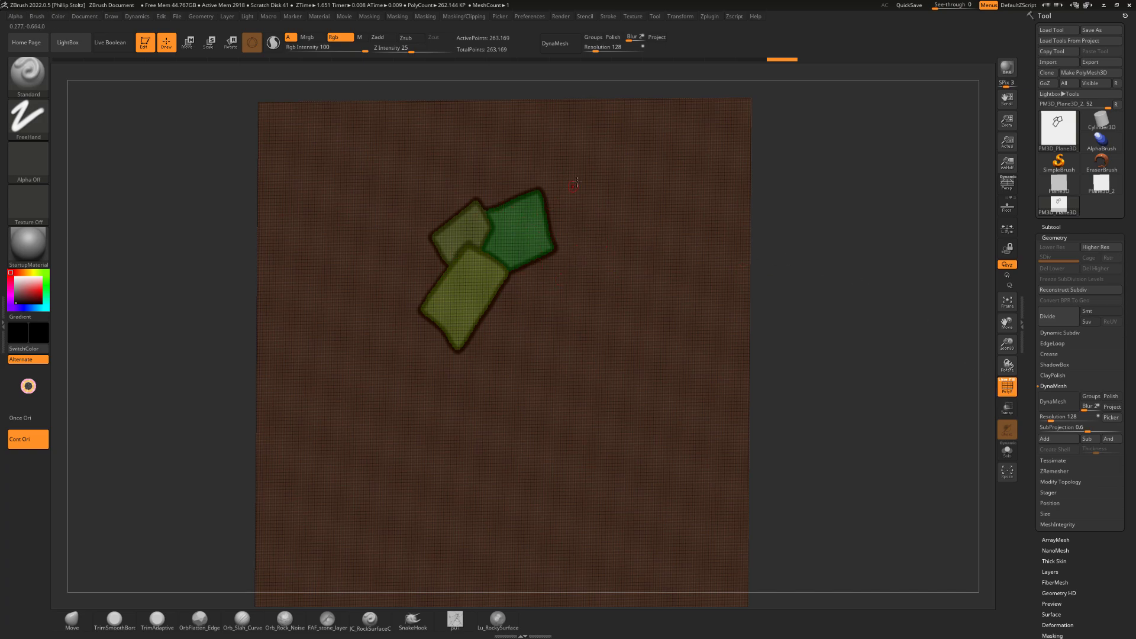
Turn off the PolyFrame and roll the undo history back to the unpainted plane.
alt+drag(840, 253, 857, 243)
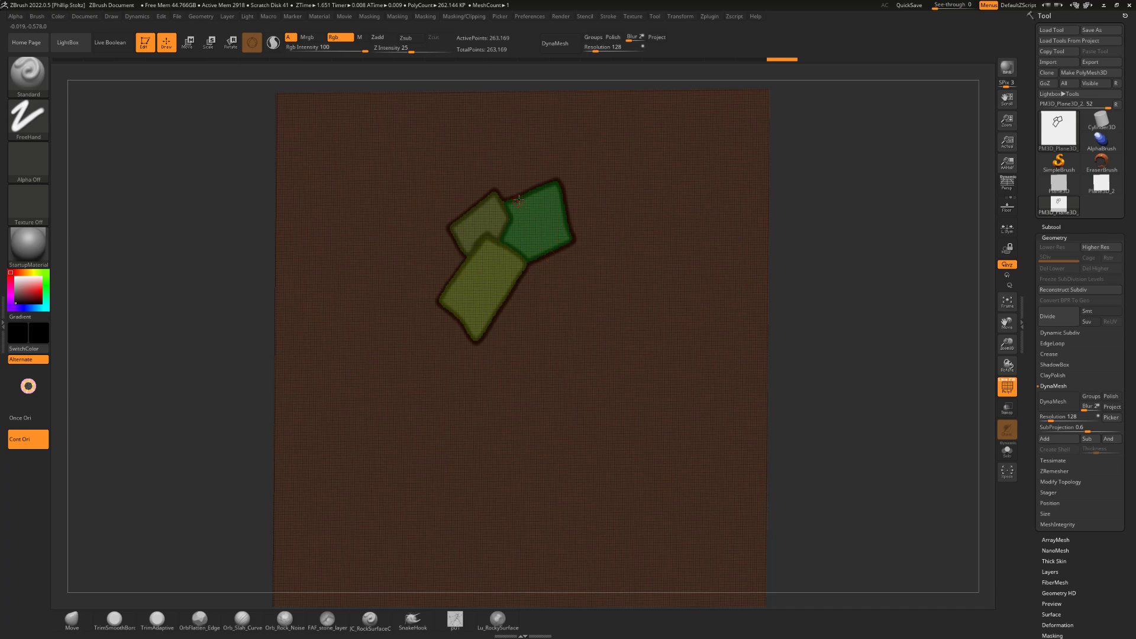
click(1009, 387)
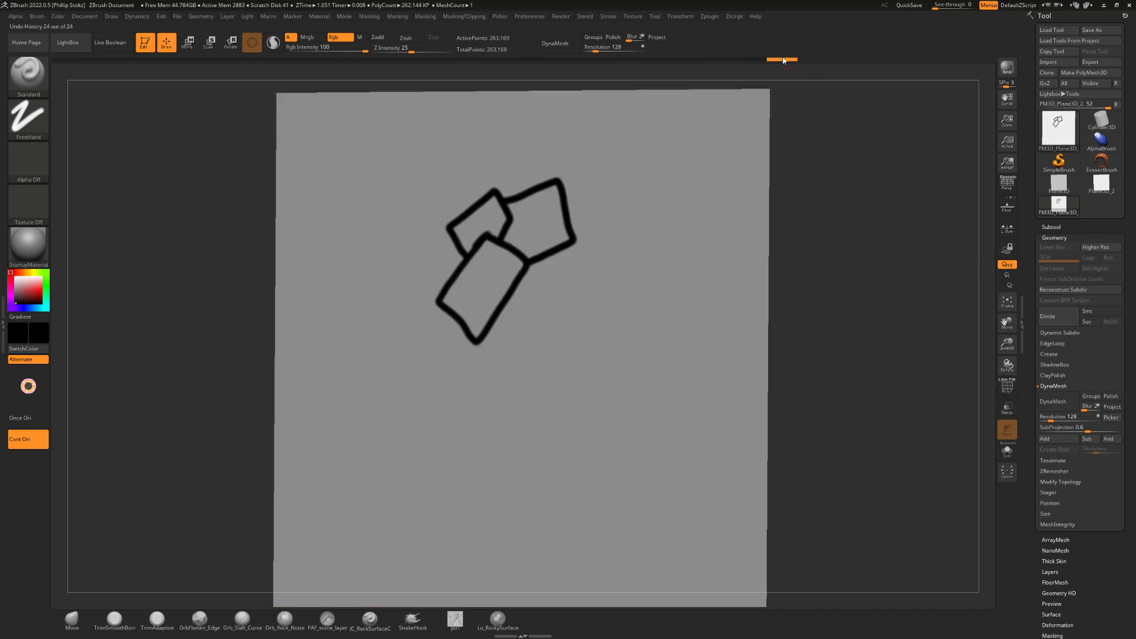
drag(761, 67, 347, 82)
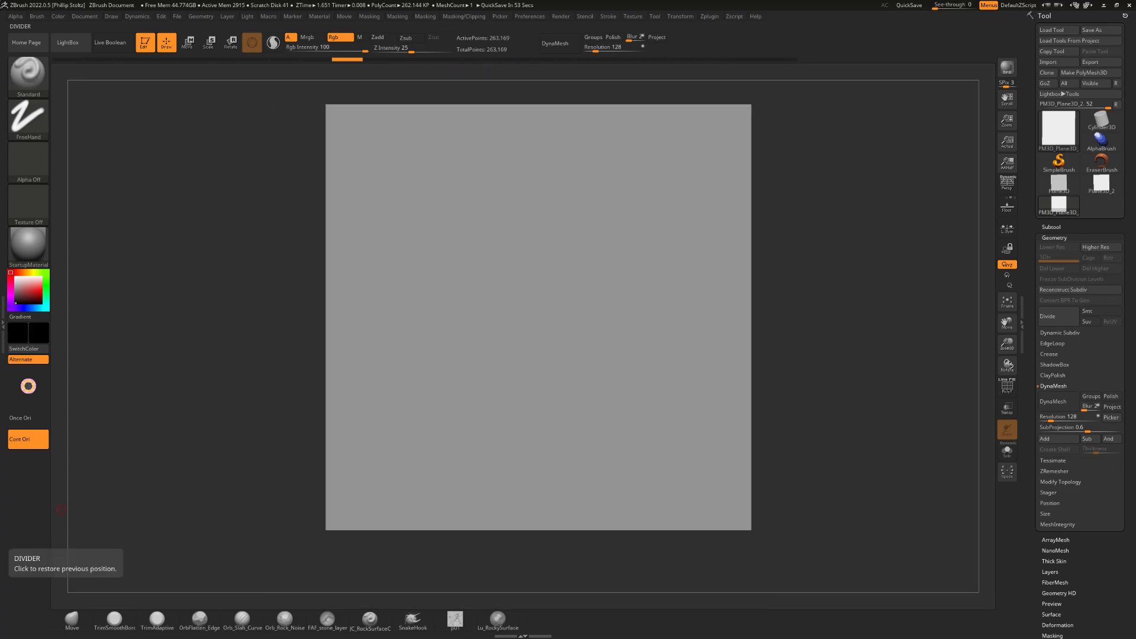
Bring back the reference board and enlarge the beige cracked concrete photo to serve as a tracing backdrop.
right_drag(0, 384, 429, 380)
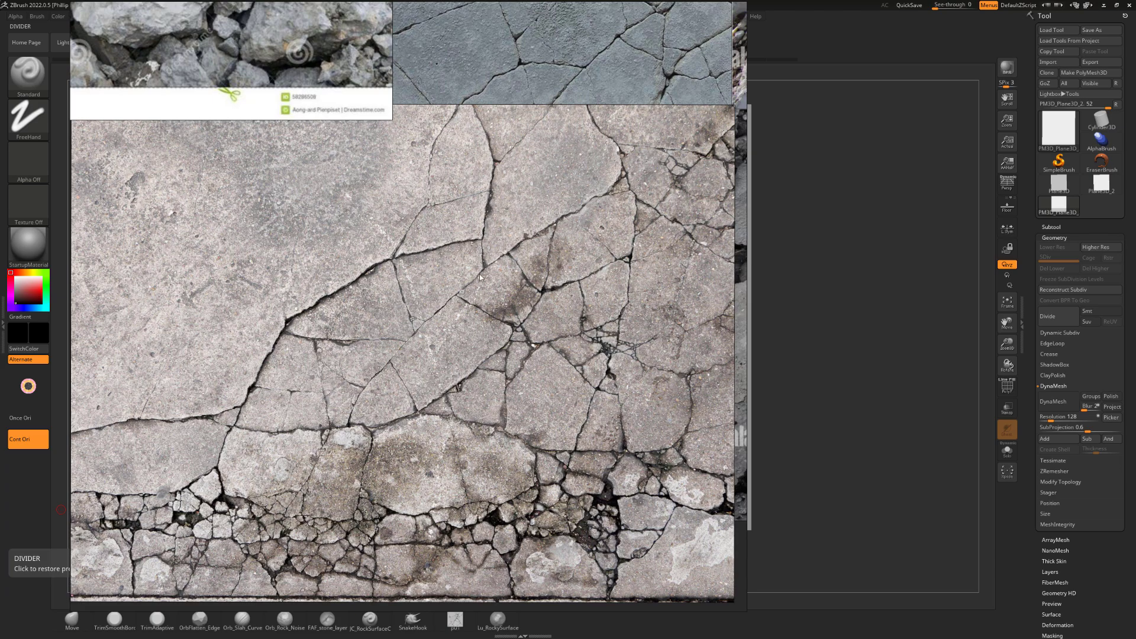
scroll(480, 277, up, 3)
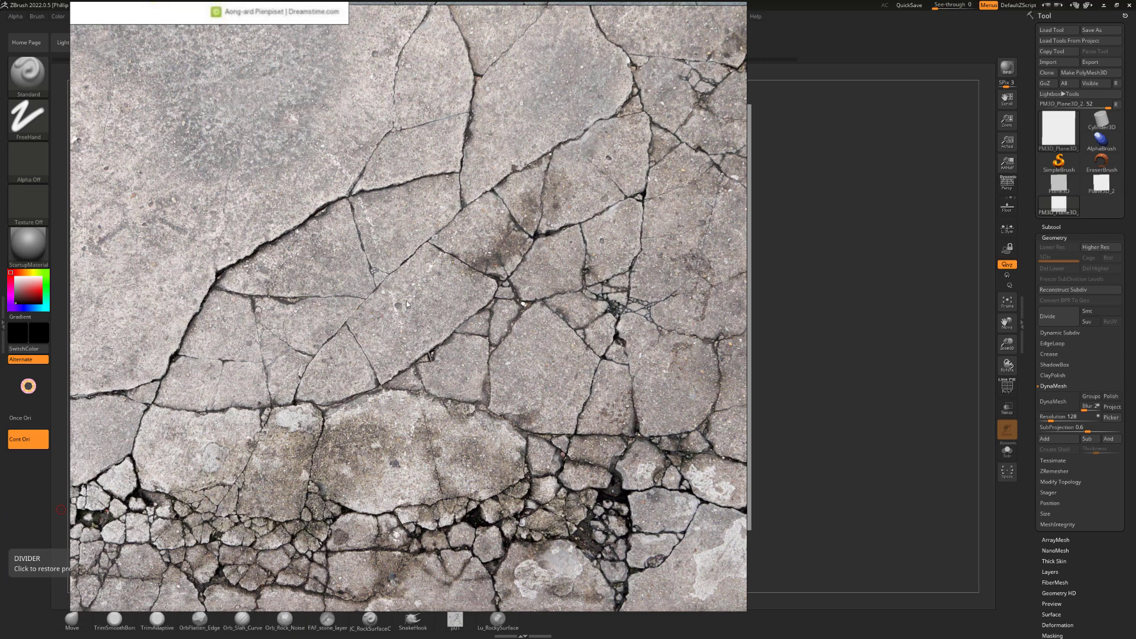
scroll(440, 338, down, 2)
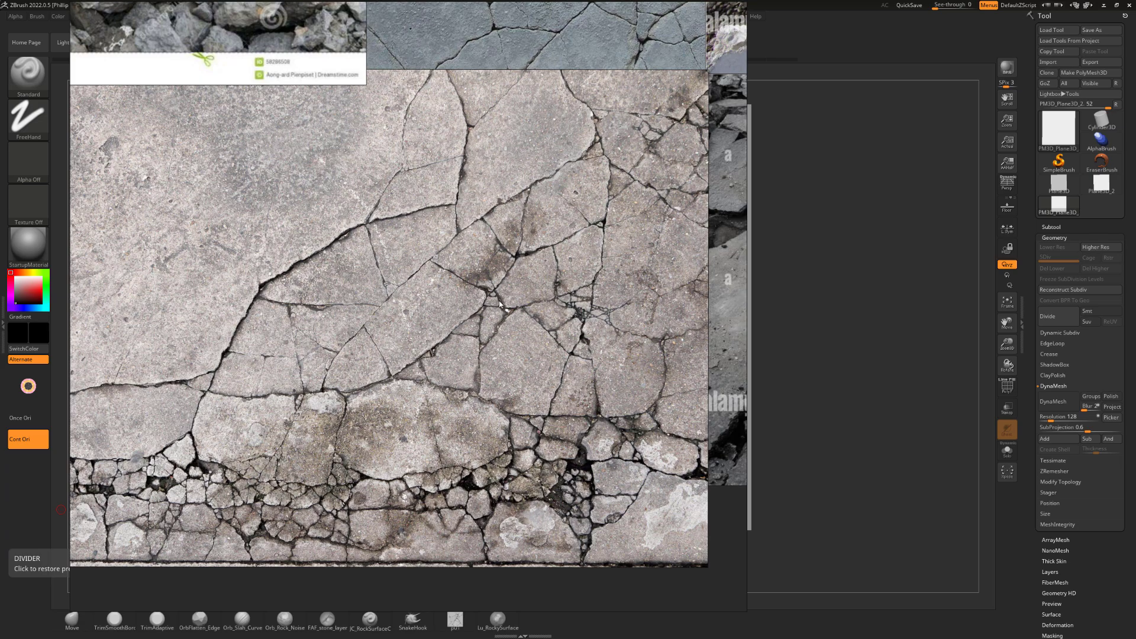
scroll(467, 282, up, 3)
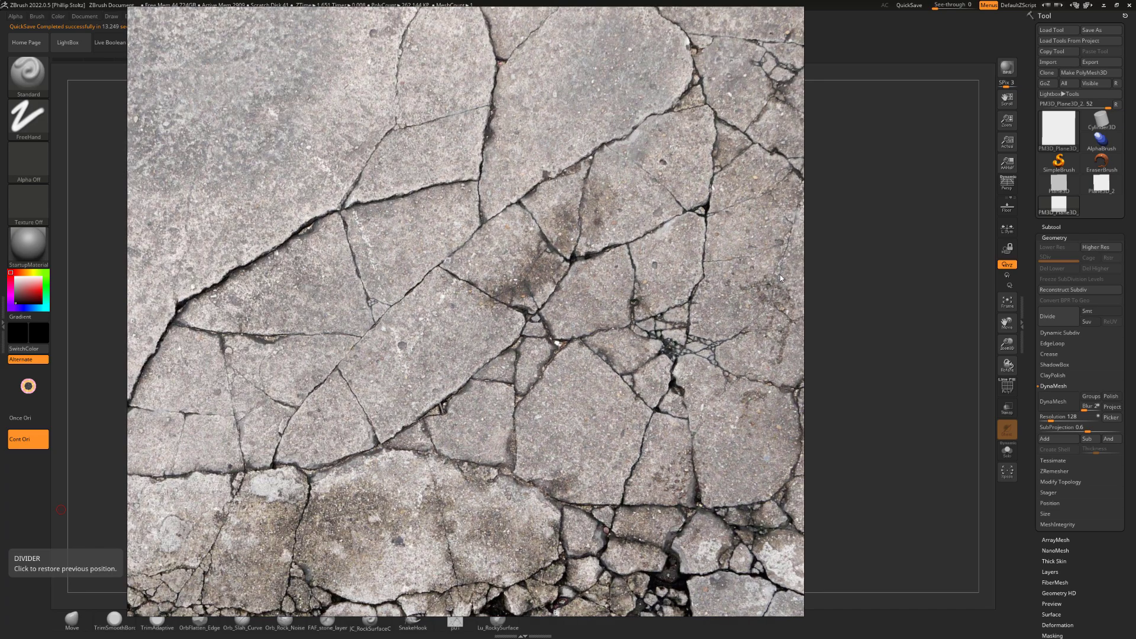
Set See-through to 29 and scale and position the plane over the densely cracked part of the photo.
click(945, 8)
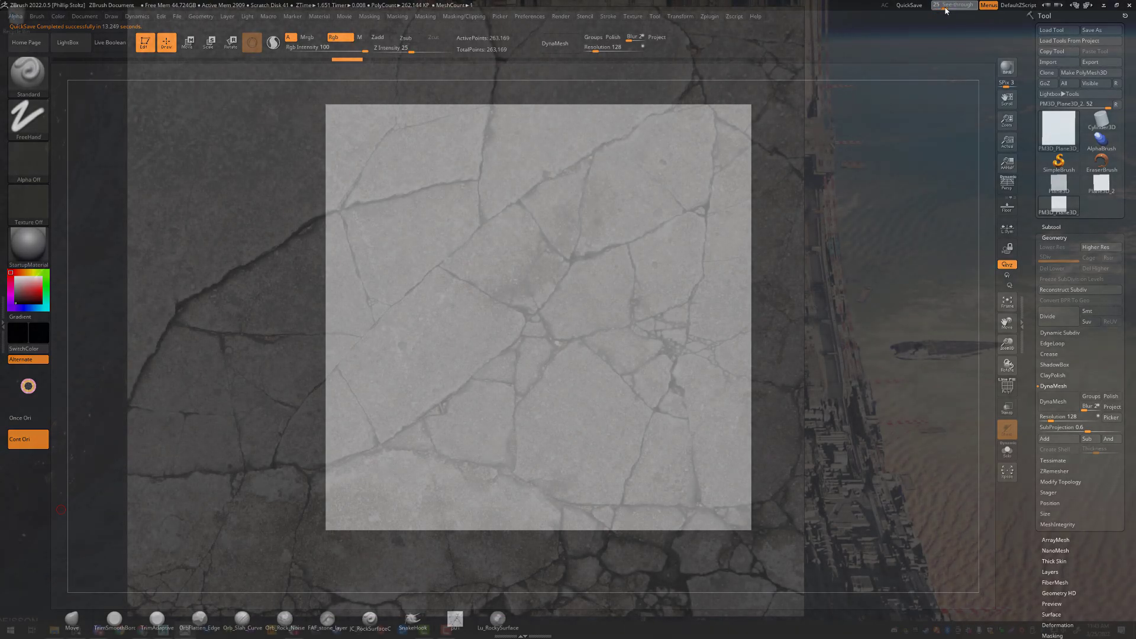
drag(946, 10, 947, 11)
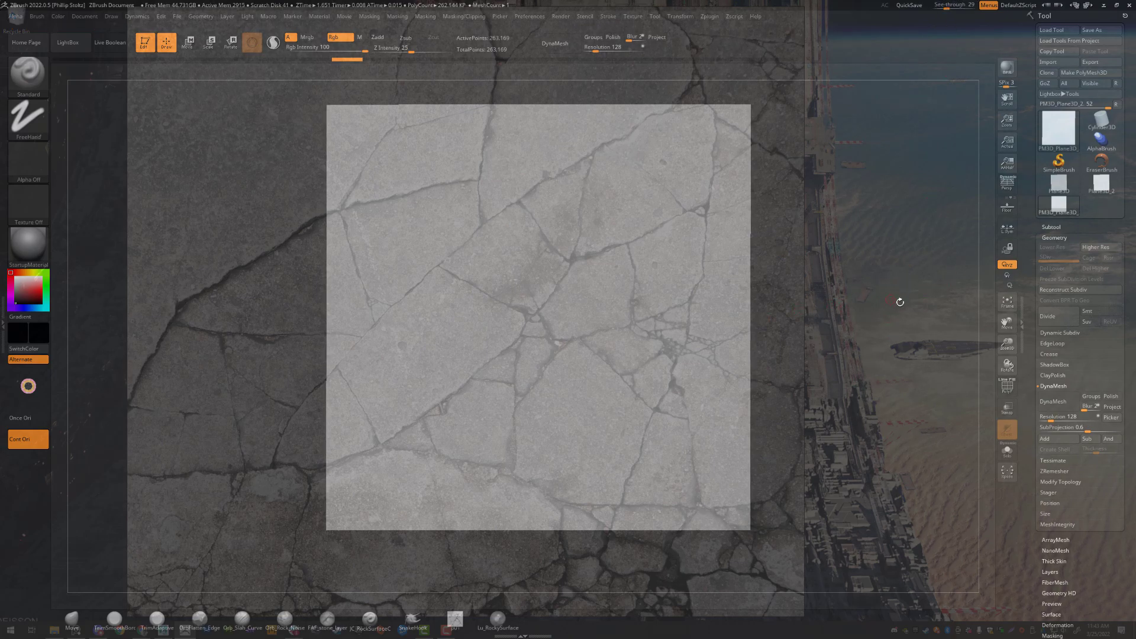
alt+drag(917, 314, 950, 307)
alt+drag(929, 305, 932, 297)
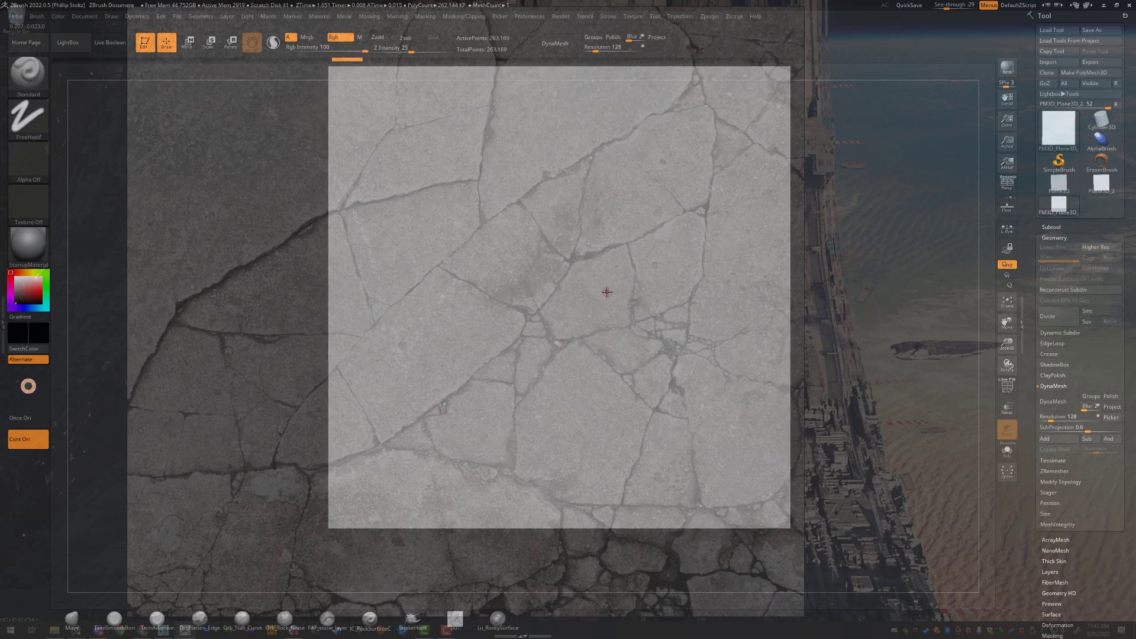
Trace the photo's main cracks in black around the slabs in the plane's upper-left and central areas.
key(s)
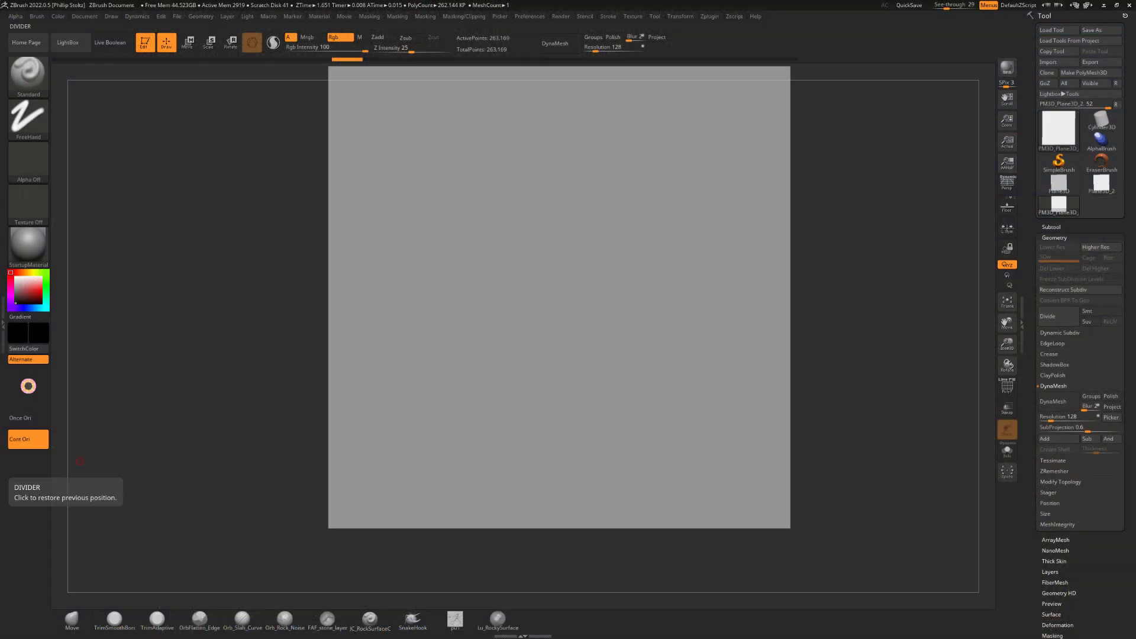
mouse_move(518, 201)
mouse_down()
mouse_move(360, 337)
mouse_move(390, 437)
mouse_move(500, 308)
mouse_move(519, 202)
mouse_move(548, 327)
mouse_move(476, 378)
mouse_move(435, 455)
mouse_move(568, 338)
mouse_move(476, 377)
mouse_move(438, 454)
mouse_move(583, 205)
mouse_move(680, 210)
mouse_move(594, 153)
mouse_up()
drag(479, 179, 481, 223)
mouse_move(341, 210)
mouse_down()
mouse_move(350, 262)
mouse_move(388, 304)
mouse_move(480, 180)
mouse_move(494, 105)
mouse_move(479, 179)
mouse_up()
mouse_move(568, 341)
mouse_down()
mouse_move(630, 323)
mouse_move(627, 242)
mouse_up()
drag(685, 211, 710, 201)
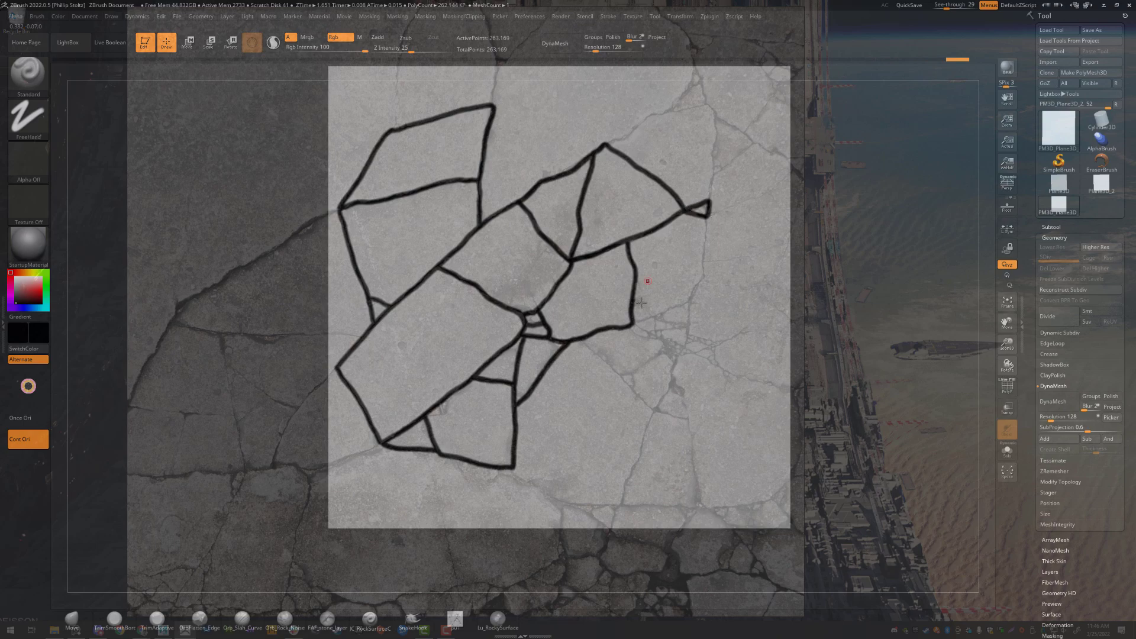
Trace the slabs right of the centre and the large slabs in the plane's lower middle in black.
drag(631, 322, 706, 220)
mouse_move(605, 143)
mouse_down()
mouse_move(715, 107)
mouse_move(706, 227)
mouse_up()
mouse_move(580, 341)
mouse_down()
mouse_move(618, 373)
mouse_move(632, 467)
mouse_move(514, 467)
mouse_up()
mouse_move(654, 408)
mouse_down()
mouse_move(673, 384)
mouse_move(630, 373)
mouse_move(634, 387)
mouse_up()
mouse_move(654, 408)
mouse_down()
mouse_move(689, 419)
mouse_move(672, 382)
mouse_up()
mouse_move(688, 418)
mouse_down()
mouse_move(697, 508)
mouse_move(622, 503)
mouse_up()
drag(726, 374, 694, 432)
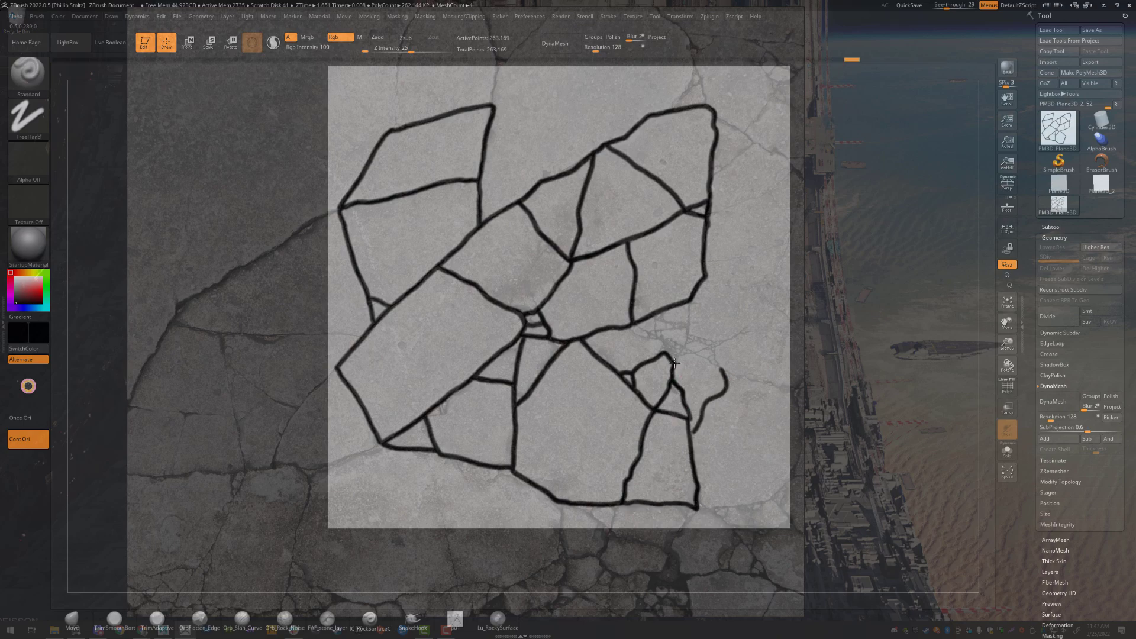
Trace the lower-right slab and the cluster of small fragments right of the plane's centre.
mouse_move(673, 365)
mouse_down()
mouse_move(724, 373)
mouse_move(776, 402)
mouse_move(775, 502)
mouse_up()
drag(698, 507, 776, 499)
mouse_move(689, 303)
mouse_down()
mouse_move(686, 325)
mouse_move(637, 323)
mouse_move(665, 354)
mouse_up()
drag(661, 339, 686, 349)
drag(688, 335, 717, 343)
drag(716, 344, 717, 362)
mouse_move(697, 354)
mouse_down()
mouse_move(773, 282)
mouse_move(705, 262)
mouse_up()
Trace the borders of the big top slab up to the plane's upper edge, undoing one stray stroke.
drag(493, 105, 506, 66)
mouse_move(664, 111)
mouse_down()
mouse_move(695, 64)
mouse_move(668, 88)
mouse_move(669, 115)
mouse_move(707, 105)
mouse_up()
key(ctrl+z)
mouse_move(689, 86)
mouse_down()
mouse_move(695, 66)
mouse_move(697, 98)
mouse_move(501, 103)
mouse_move(693, 104)
mouse_up()
Trace the remaining slabs along the plane's right edge in black.
alt+drag(967, 179, 964, 149)
mouse_move(707, 108)
mouse_down()
mouse_move(753, 143)
mouse_move(712, 176)
mouse_up()
drag(711, 163, 721, 168)
mouse_move(707, 215)
mouse_down()
mouse_move(785, 163)
mouse_move(753, 144)
mouse_up()
drag(781, 183, 775, 247)
drag(772, 305, 774, 388)
Set See-through back to 0 to view the painted crack pattern without the photo.
alt+drag(908, 328, 884, 350)
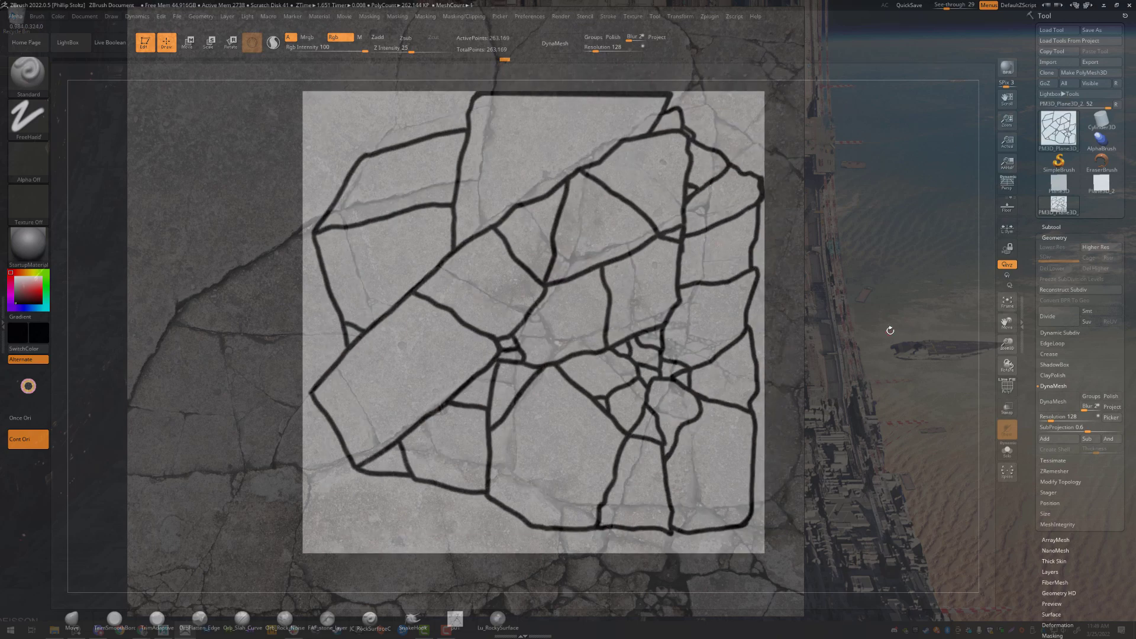
drag(947, 6, 933, 6)
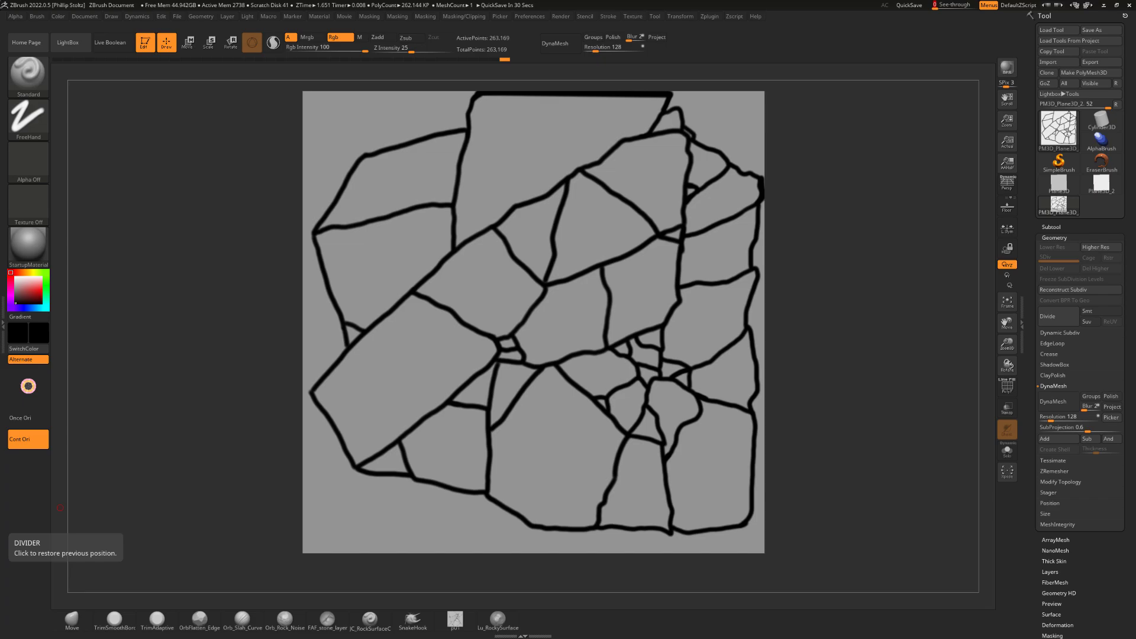
mouse_move(853, 271)
mouse_down()
mouse_move(841, 292)
mouse_move(859, 264)
mouse_move(860, 286)
mouse_up()
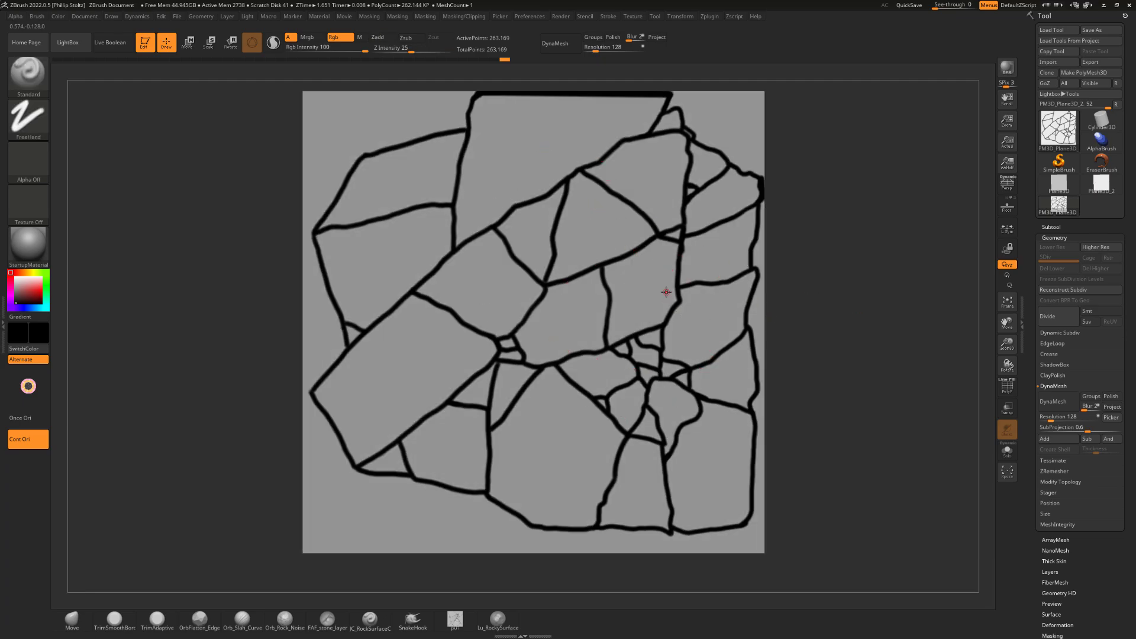
Try painting a small closed loop inside the top slab with different brush sizes and undo it.
mouse_move(822, 313)
alt+mouse_down()
mouse_move(809, 332)
mouse_move(818, 349)
mouse_move(822, 338)
alt+mouse_up()
key(s)
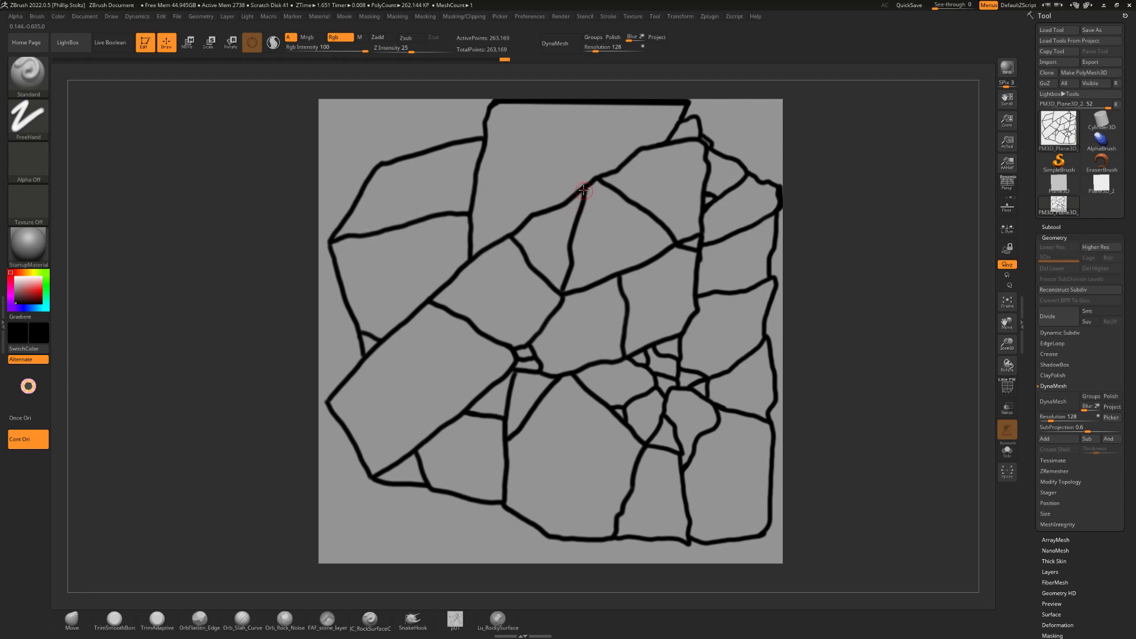
key(s)
drag(555, 162, 541, 168)
key(ctrl+z)
key(s)
mouse_move(513, 162)
mouse_down()
mouse_move(542, 150)
mouse_move(517, 147)
mouse_up()
key(s)
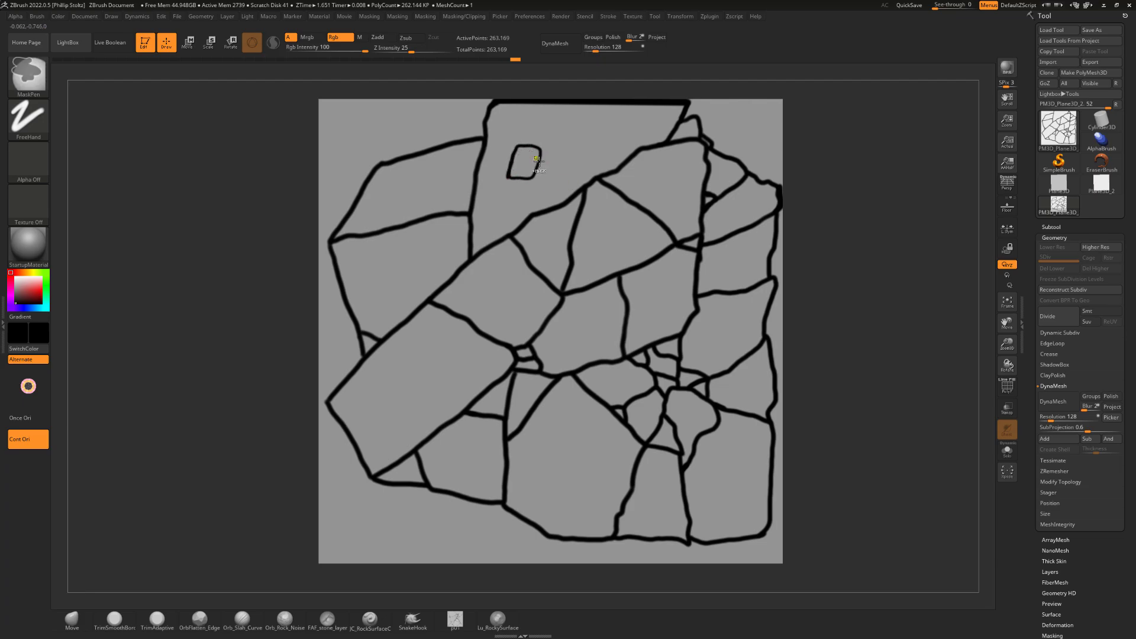
key(ctrl+z)
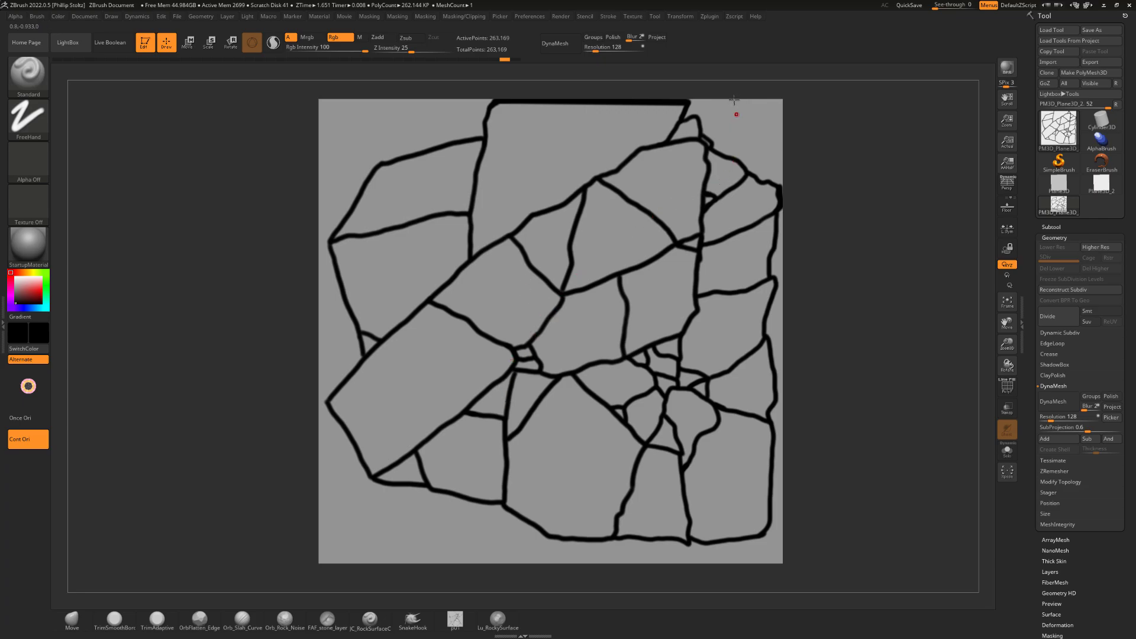
click(712, 16)
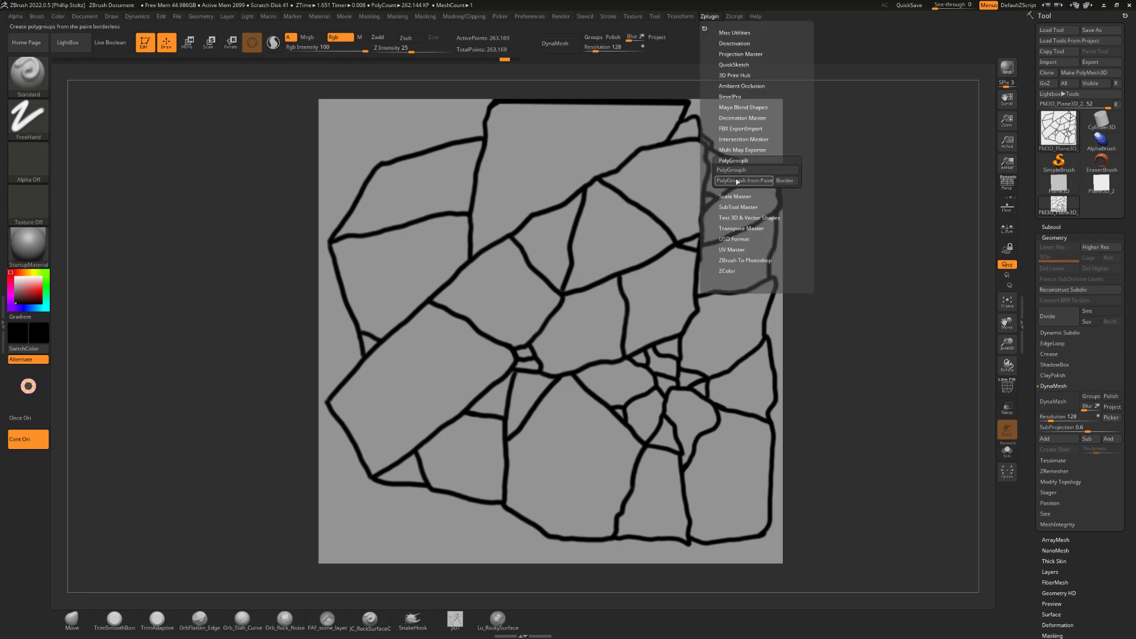
click(712, 16)
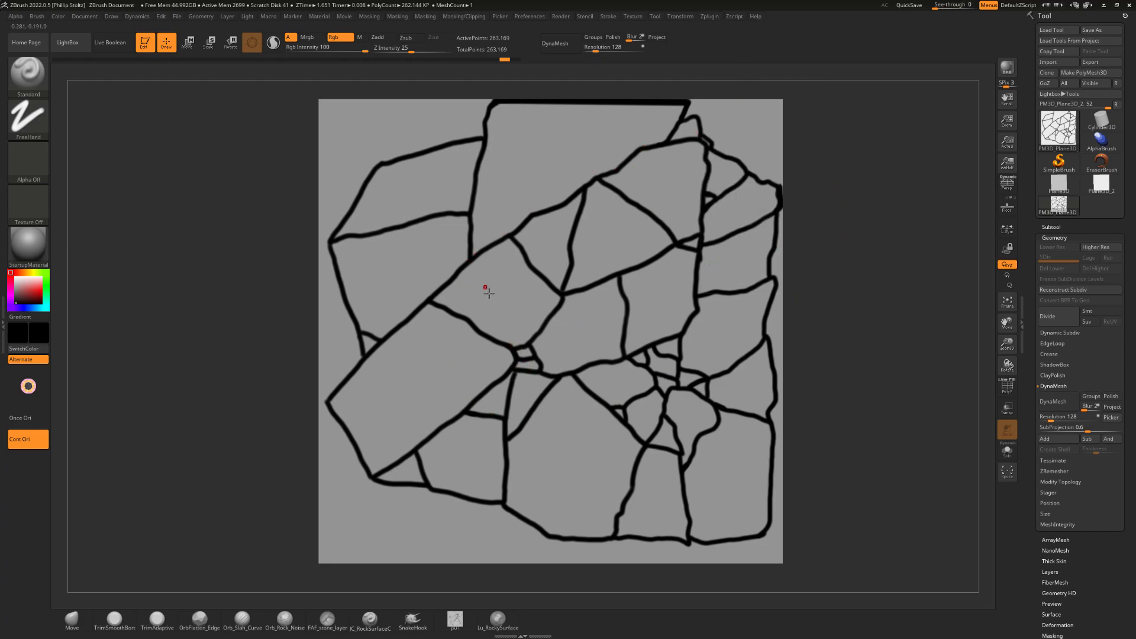
Try painting an extra line and an inner outline in the large bottom slab, and undo both.
alt+drag(873, 264, 846, 255)
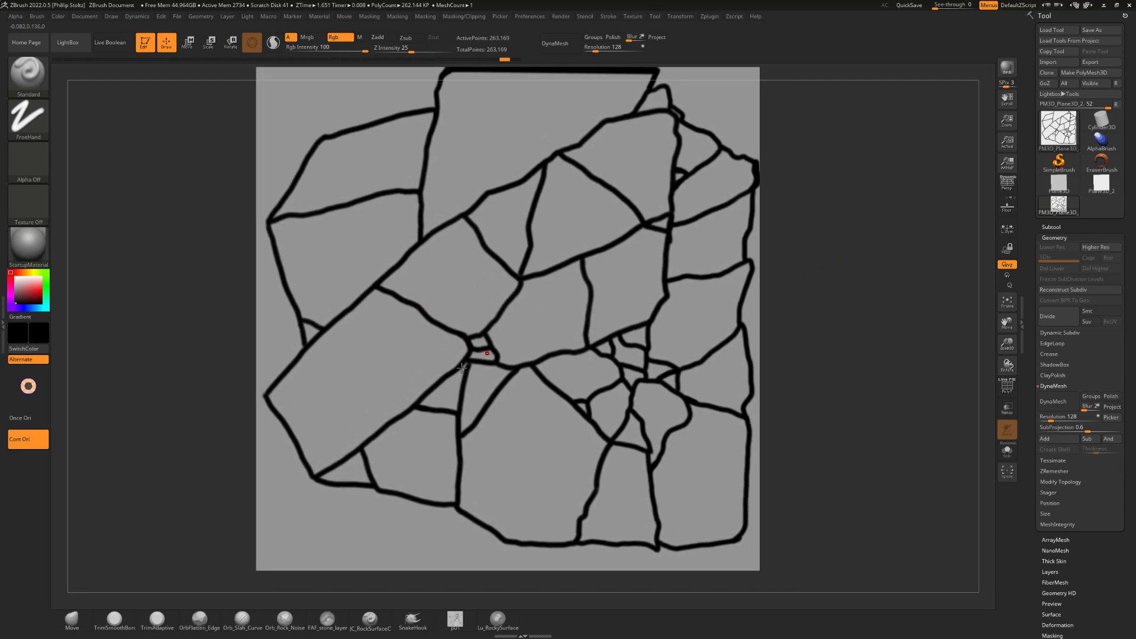
key(s)
drag(467, 368, 458, 416)
mouse_move(487, 404)
mouse_down()
mouse_move(519, 428)
mouse_move(554, 396)
mouse_up()
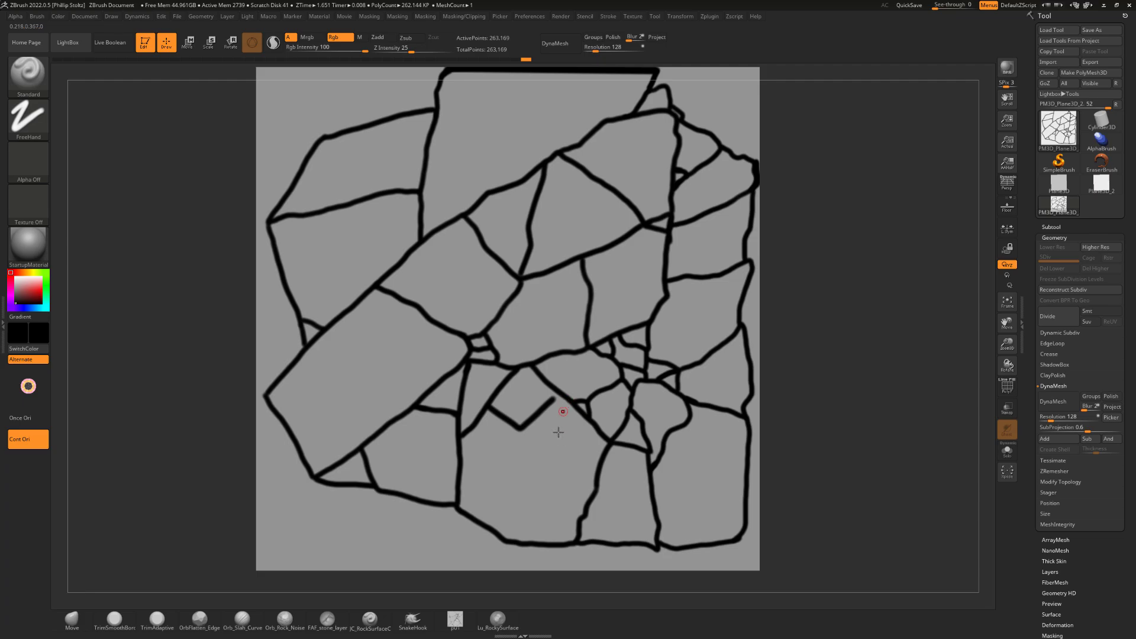
drag(798, 397, 809, 372)
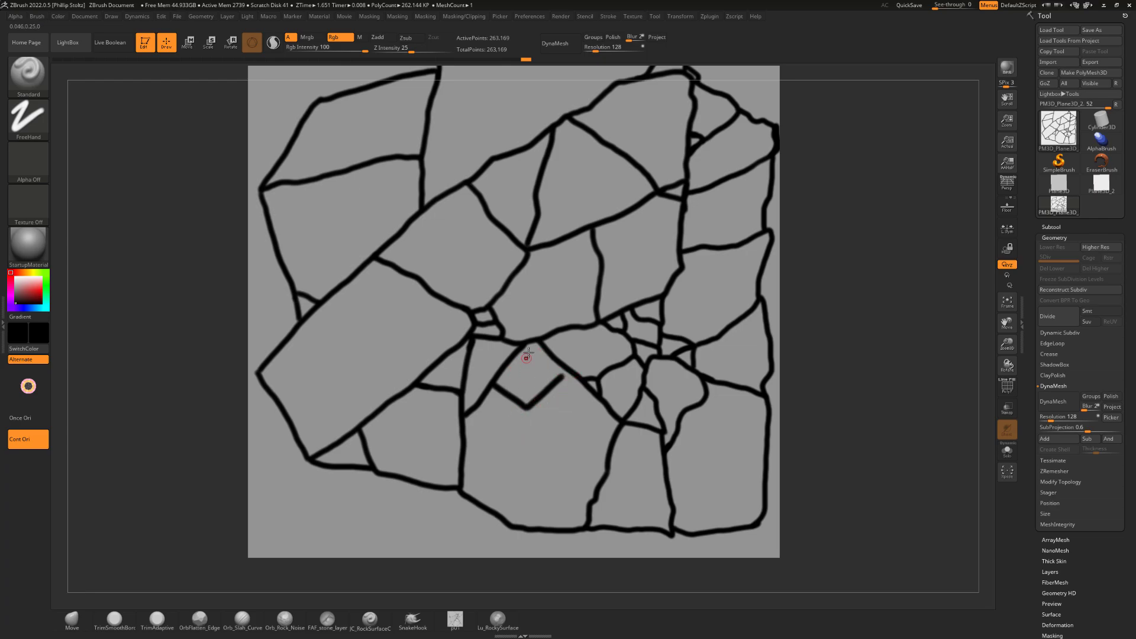
mouse_move(526, 343)
mouse_down()
mouse_move(475, 398)
mouse_move(460, 440)
mouse_move(482, 506)
mouse_move(593, 479)
mouse_move(618, 414)
mouse_move(535, 349)
mouse_move(518, 352)
mouse_up()
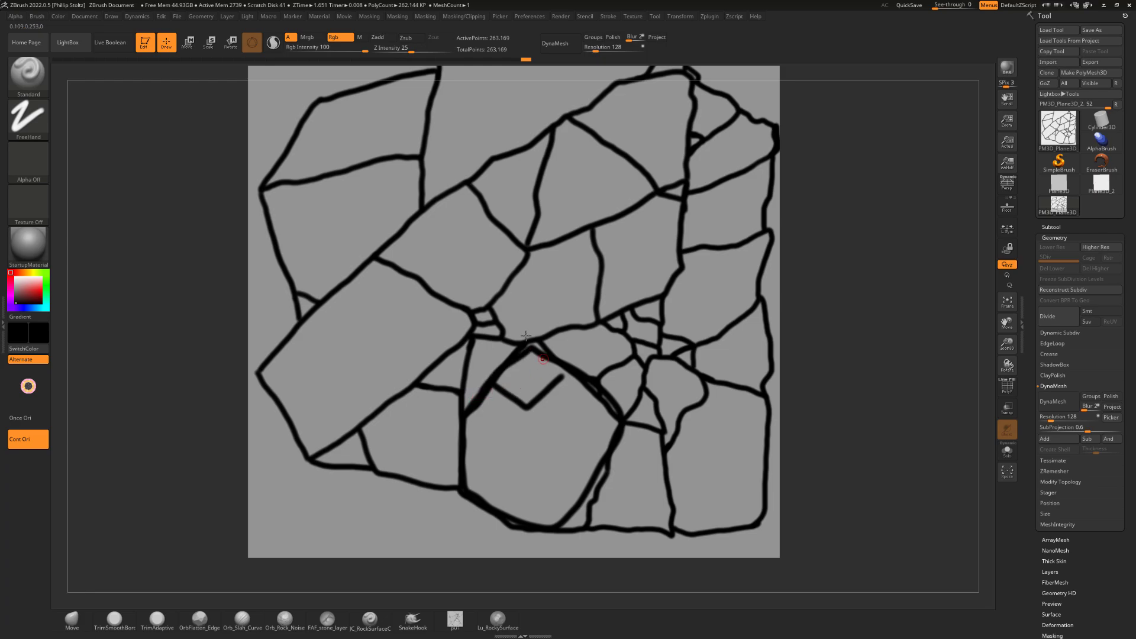
key(ctrl+z)
key(ctrl+z)
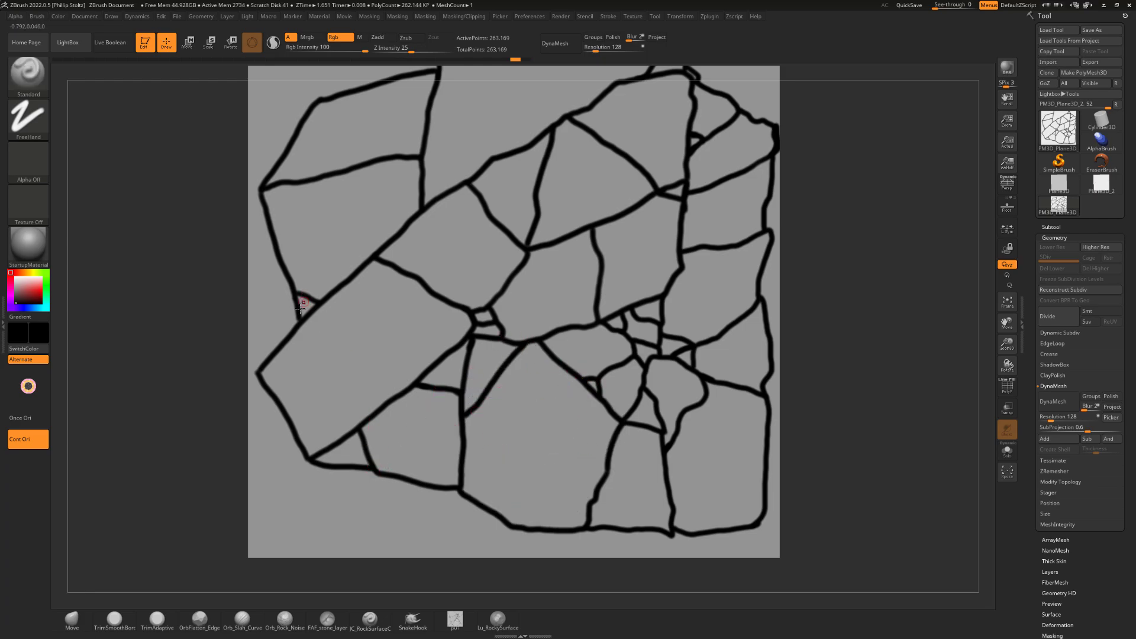
Close the small gaps in the crack lines at the lower right and reinforce the pattern's upper-right outer border in black.
drag(786, 236, 816, 233)
alt+drag(785, 123, 809, 142)
alt+drag(808, 142, 772, 168)
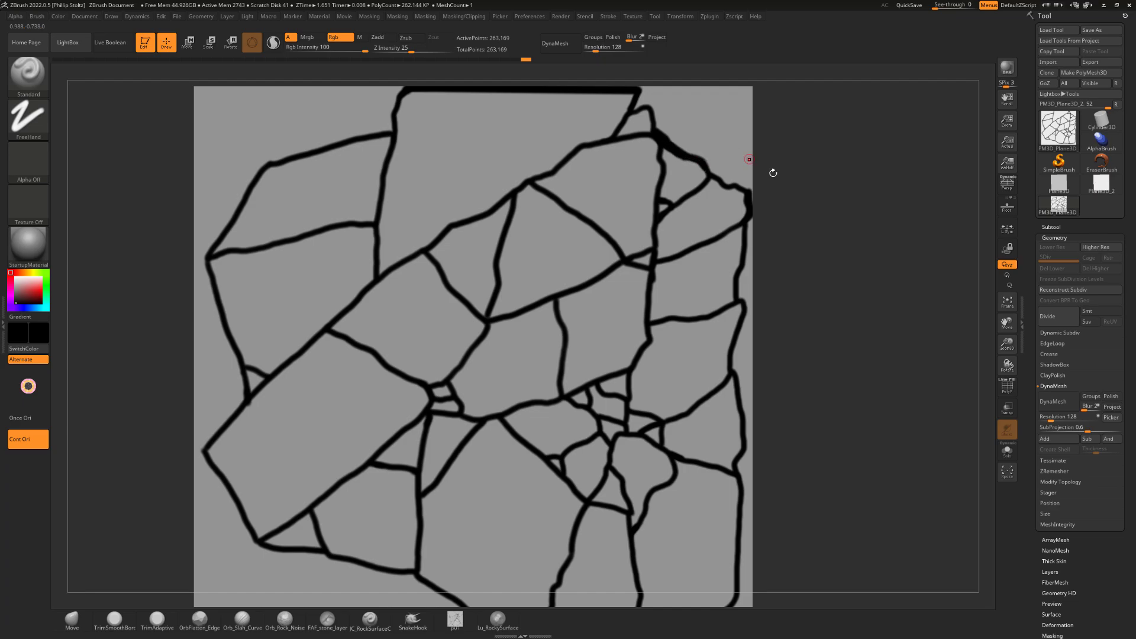
mouse_move(854, 283)
alt+mouse_down()
mouse_move(843, 279)
mouse_move(838, 303)
alt+mouse_up()
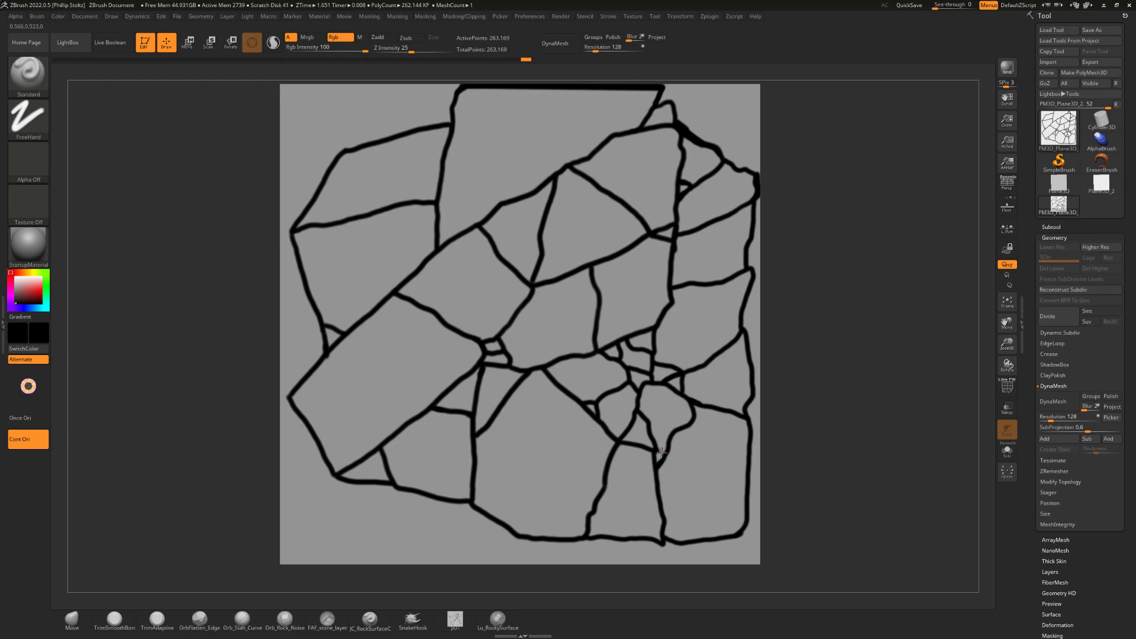
alt+drag(818, 282, 811, 298)
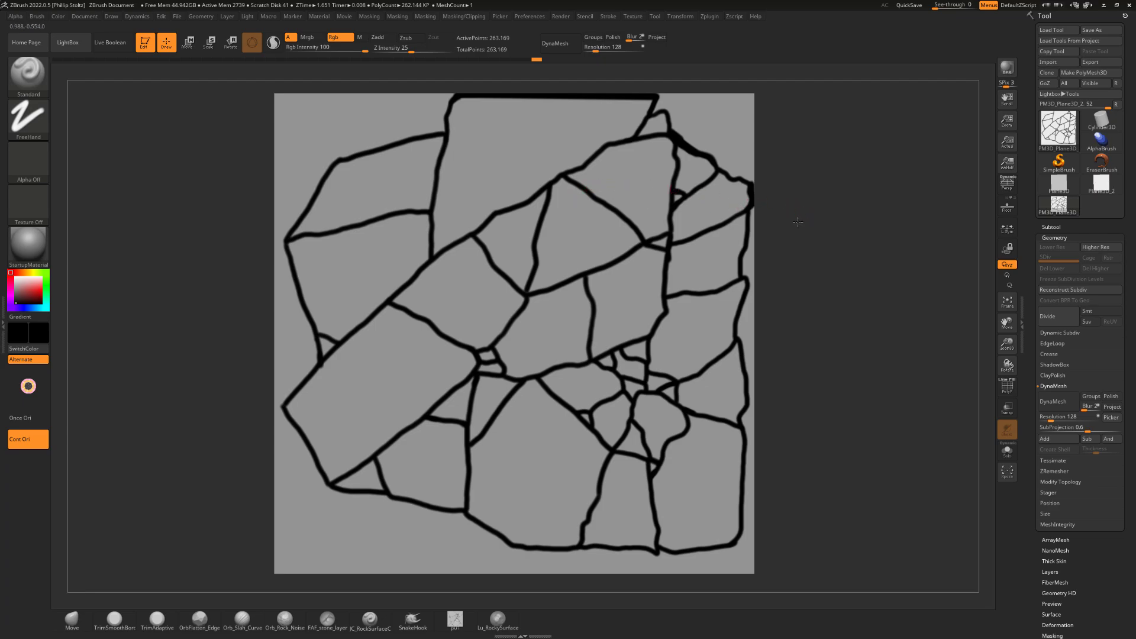
Display the plane's polyframe and convert the painted slabs into polygroups with PolyGroupIt from Paint.
alt+drag(797, 221, 794, 223)
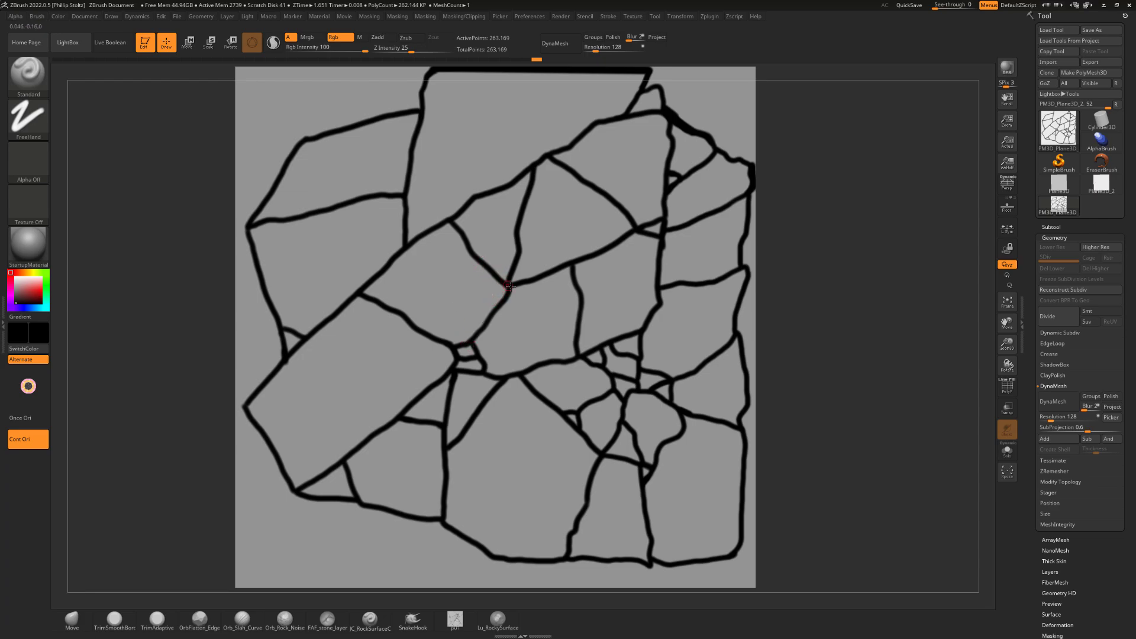
drag(783, 228, 754, 199)
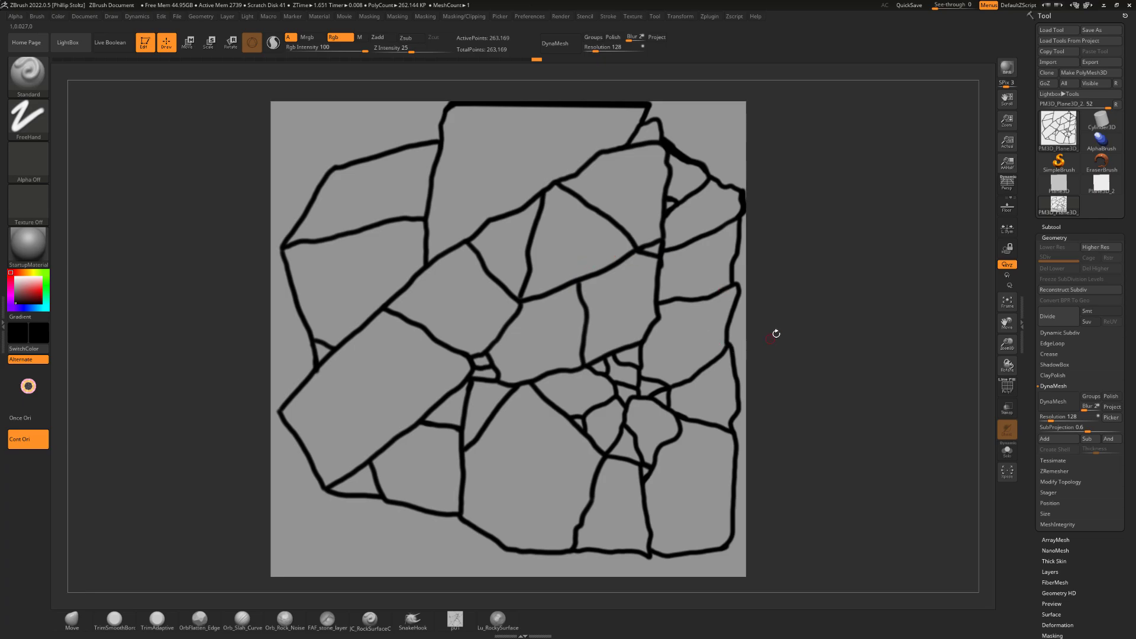
mouse_move(776, 332)
alt+mouse_down()
mouse_move(789, 324)
mouse_move(794, 337)
alt+mouse_up()
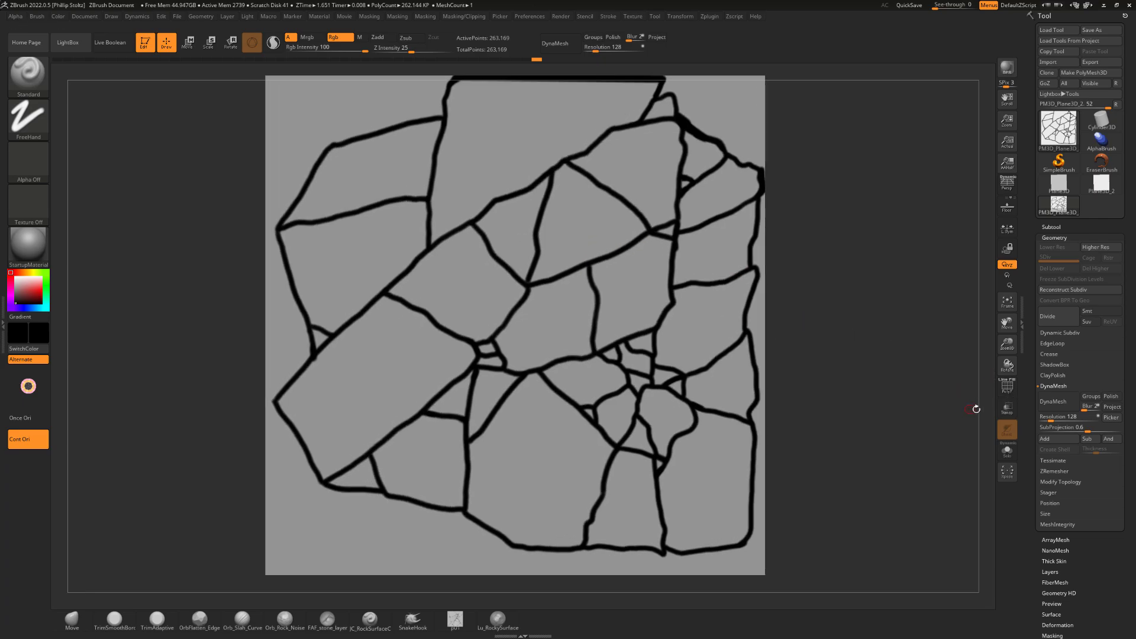
click(1008, 388)
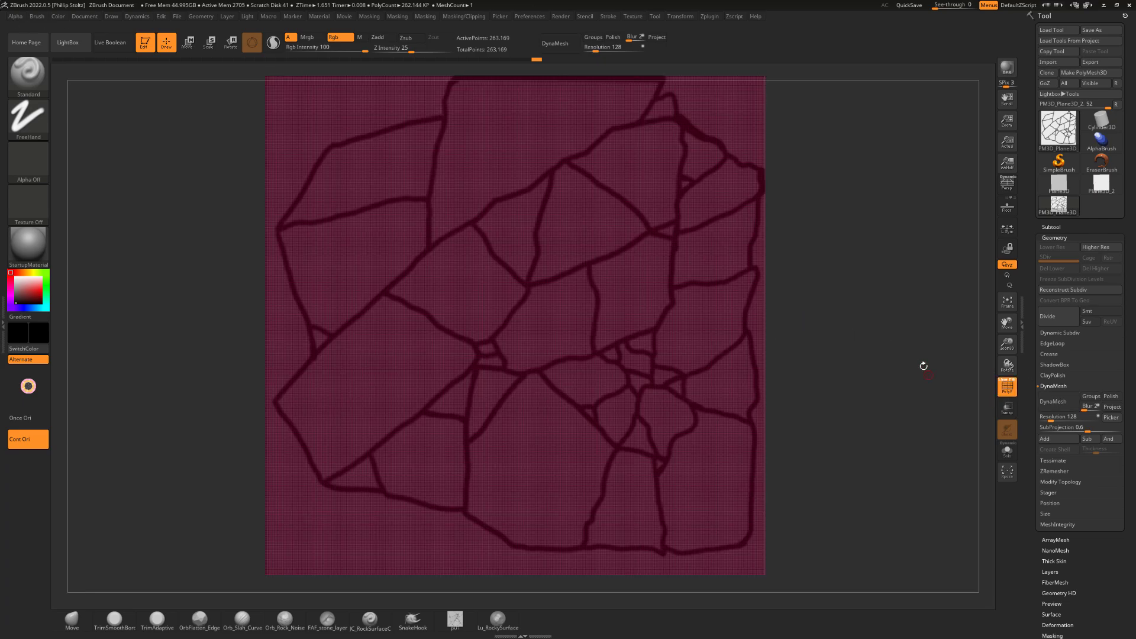
mouse_move(921, 363)
mouse_down()
mouse_move(923, 380)
mouse_move(903, 370)
mouse_move(912, 355)
mouse_move(900, 357)
mouse_up()
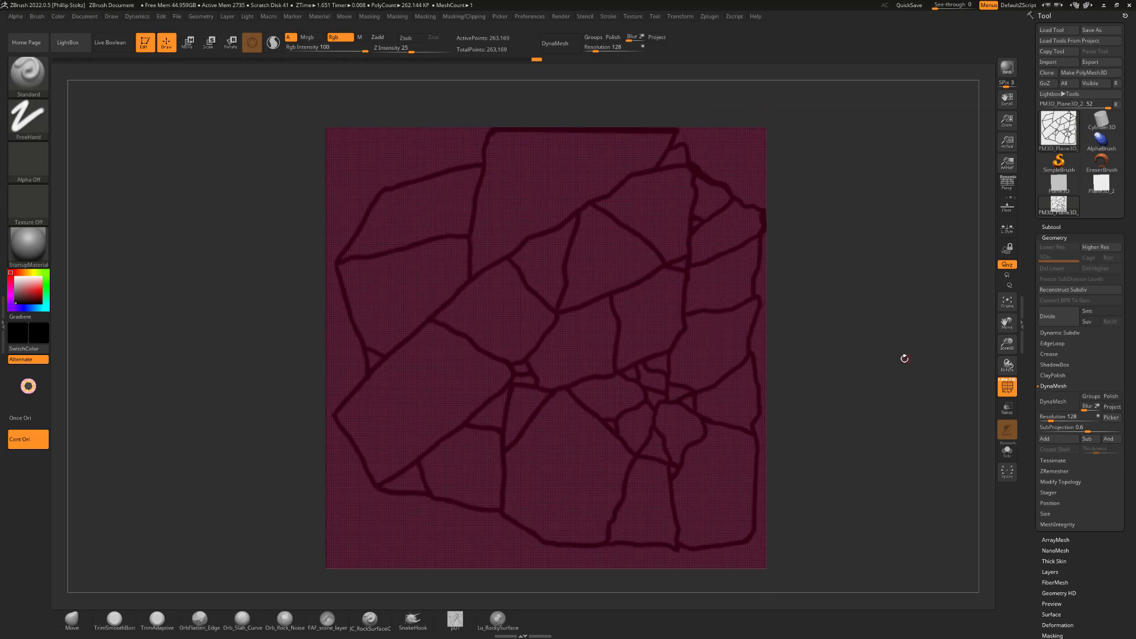
click(710, 17)
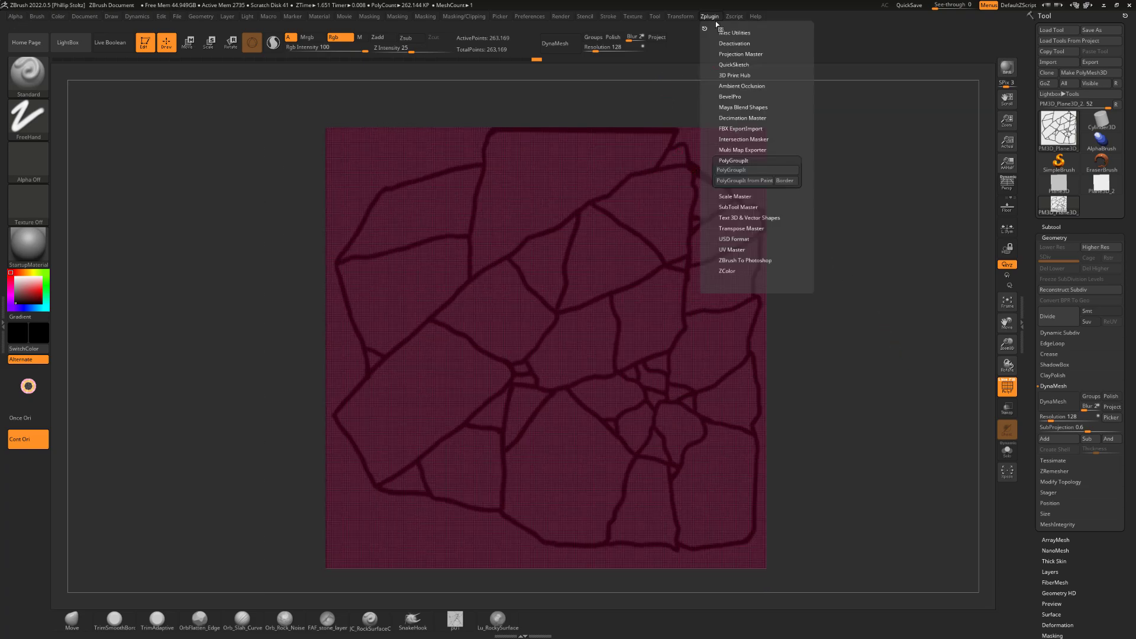
click(739, 182)
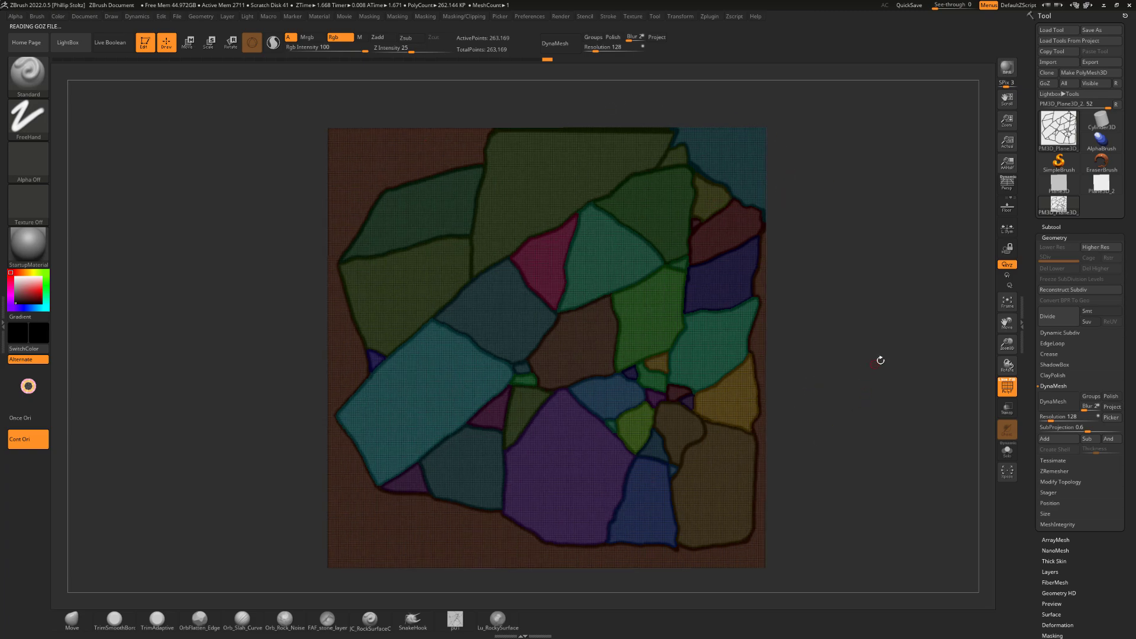
Hide the plane's leftover outer border and upper-right corner polygroups so that only the slabs stay visible.
alt+drag(869, 358, 827, 341)
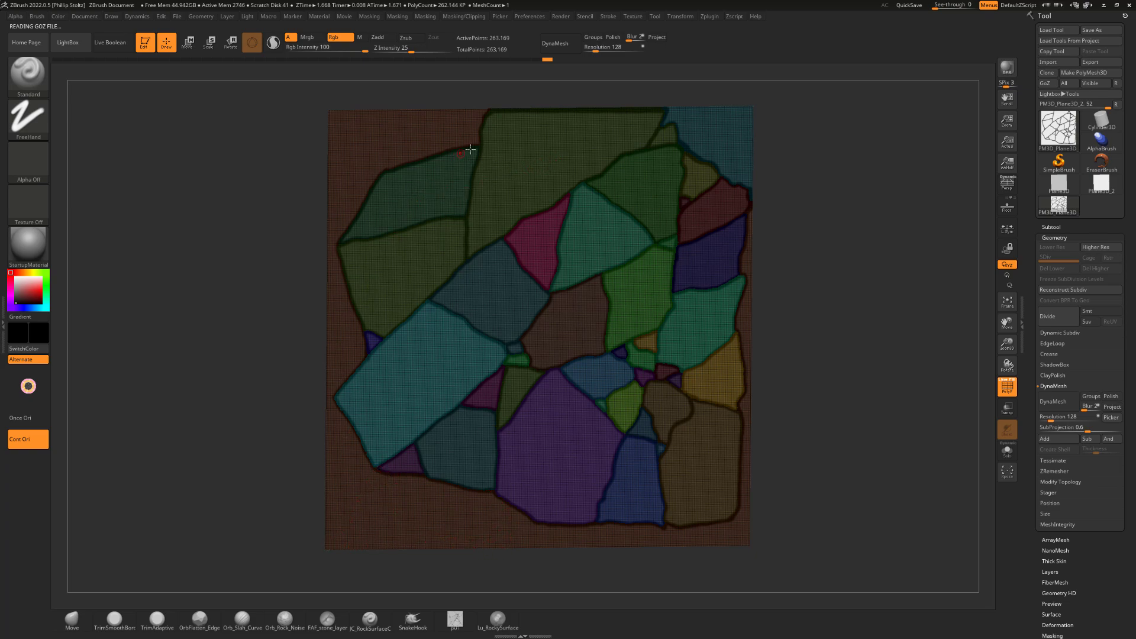
alt+drag(833, 296, 823, 301)
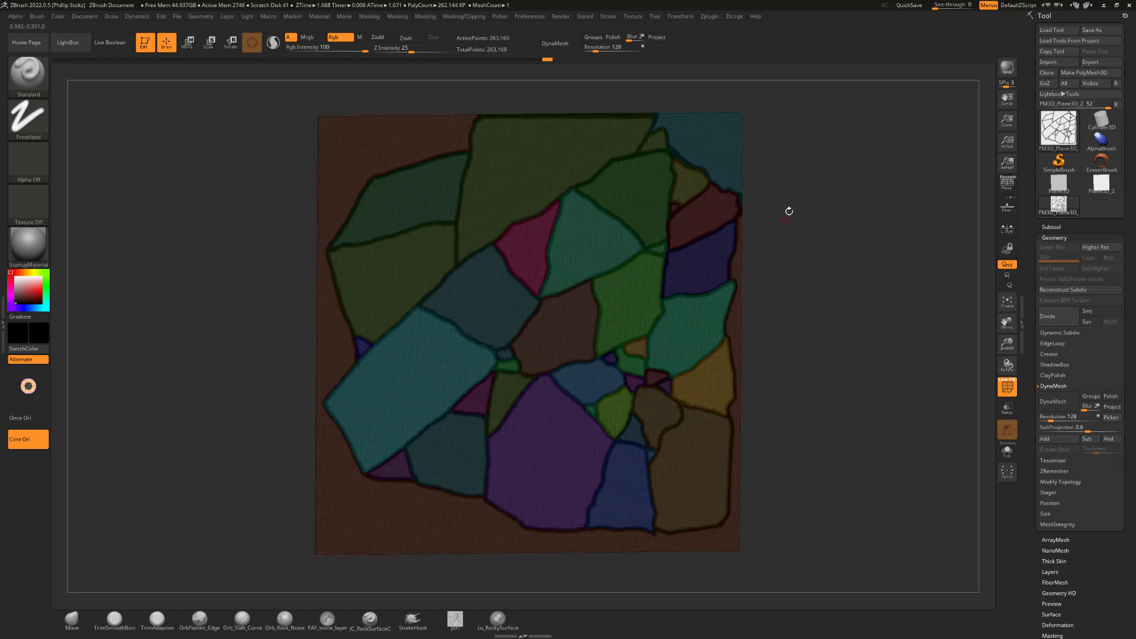
drag(822, 212, 818, 260)
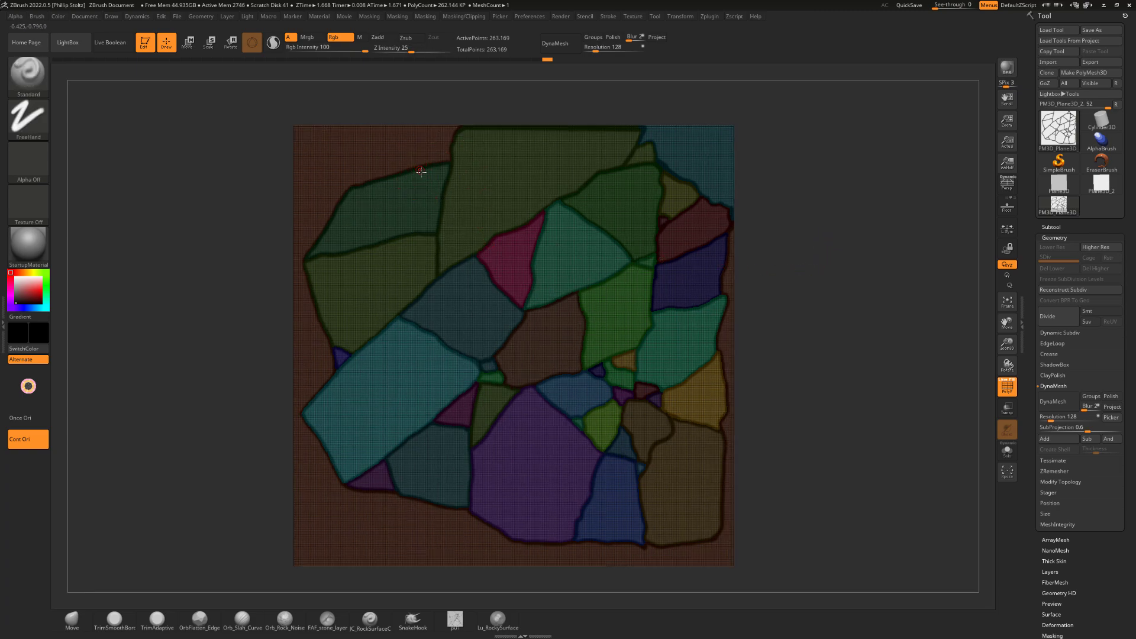
key(ctrl+shift)
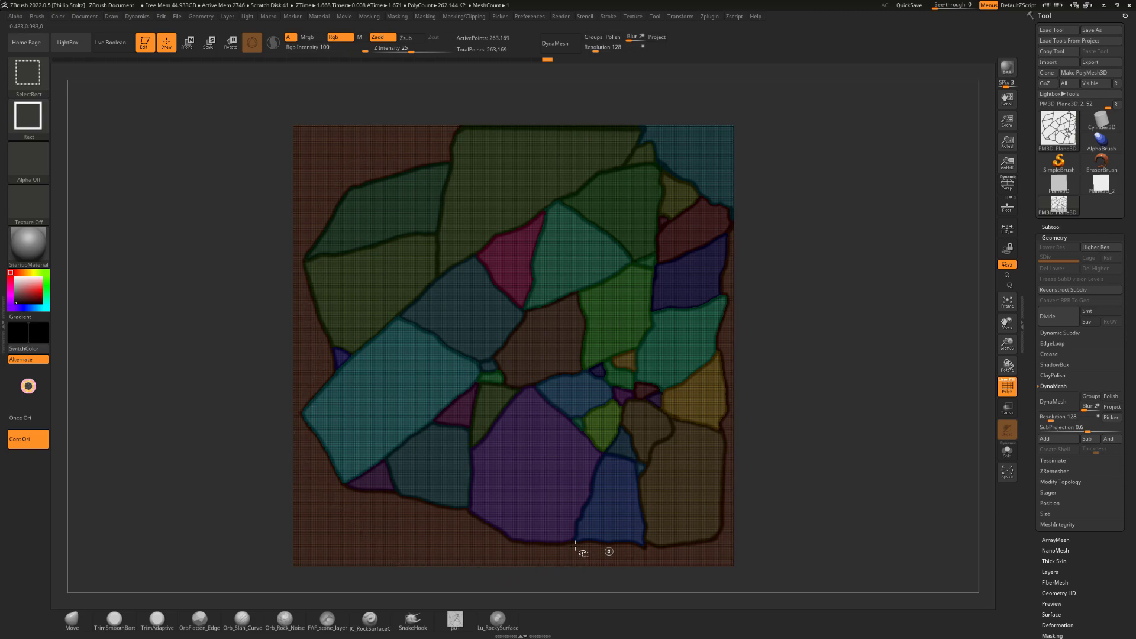
ctrl+shift+click(407, 151)
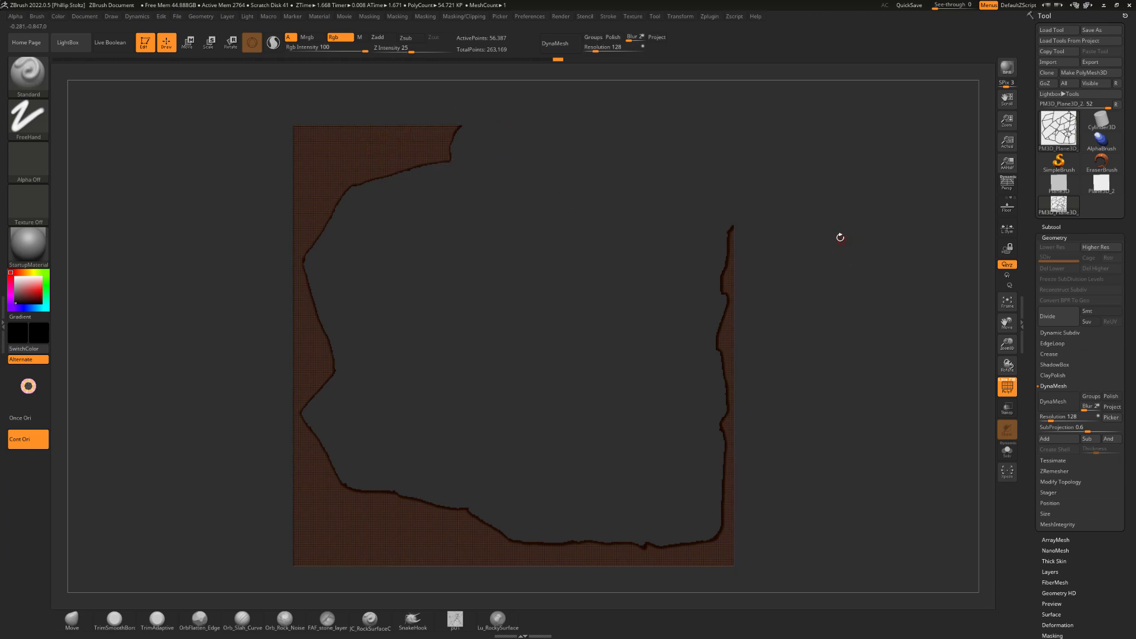
key(ctrl+shift)
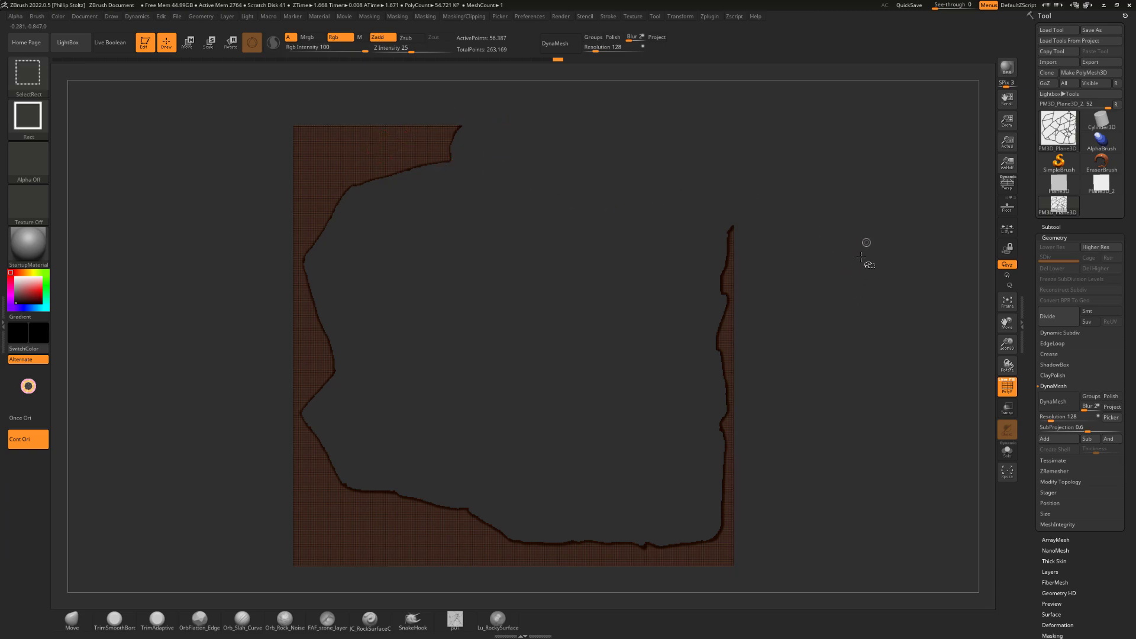
ctrl+shift+click(911, 136)
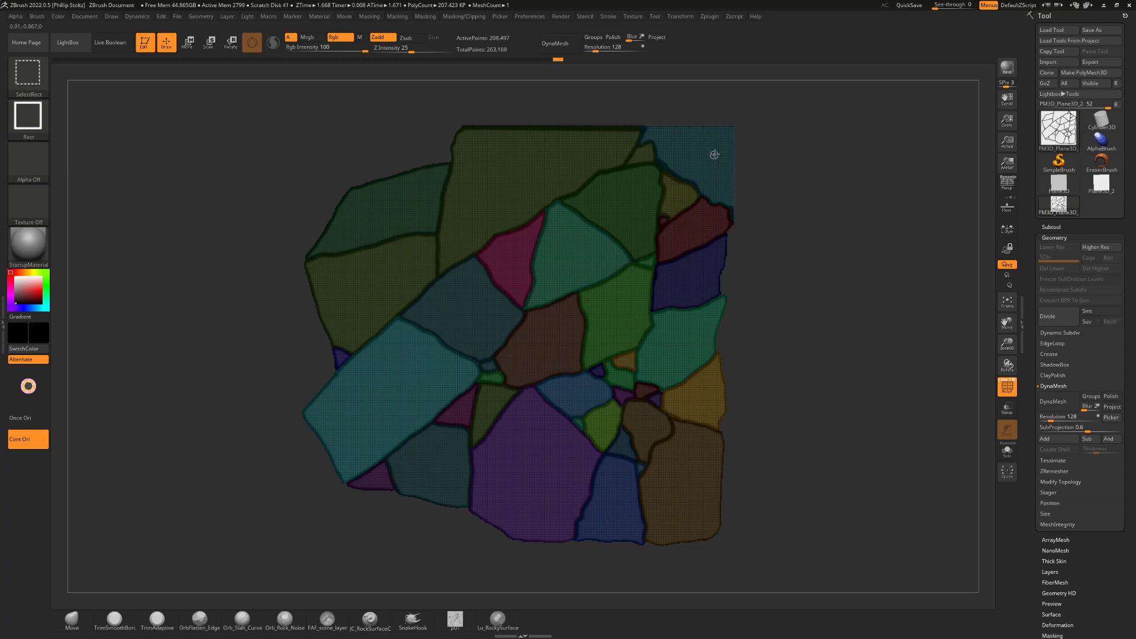
ctrl+alt+shift+click(727, 156)
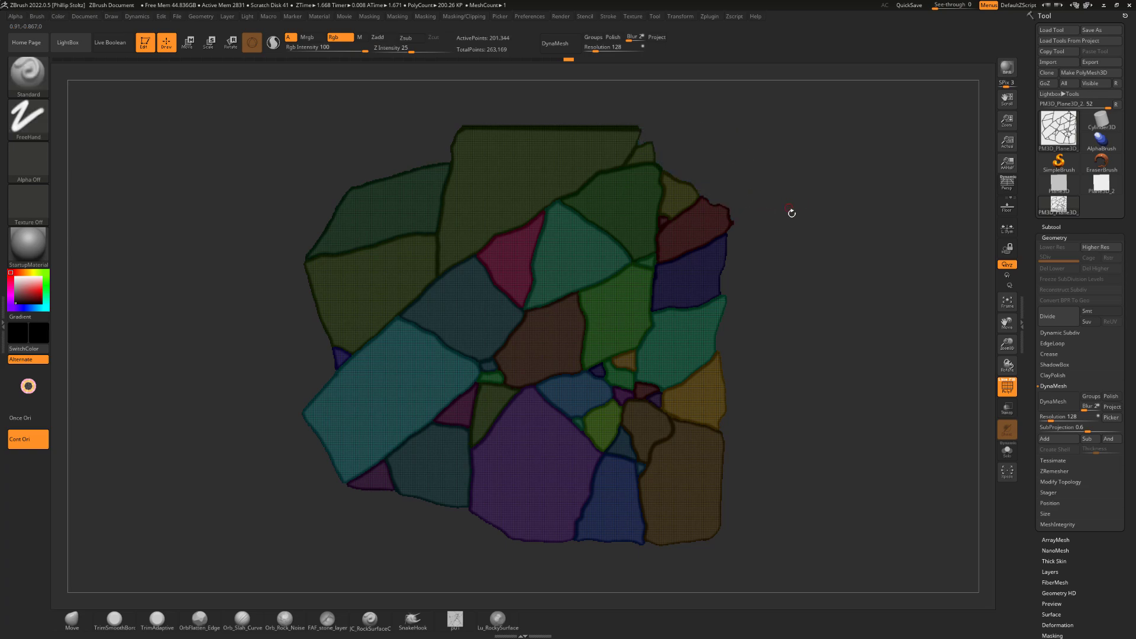
Delete the hidden border and corner geometry with Del Hidden.
key(2)
key(3)
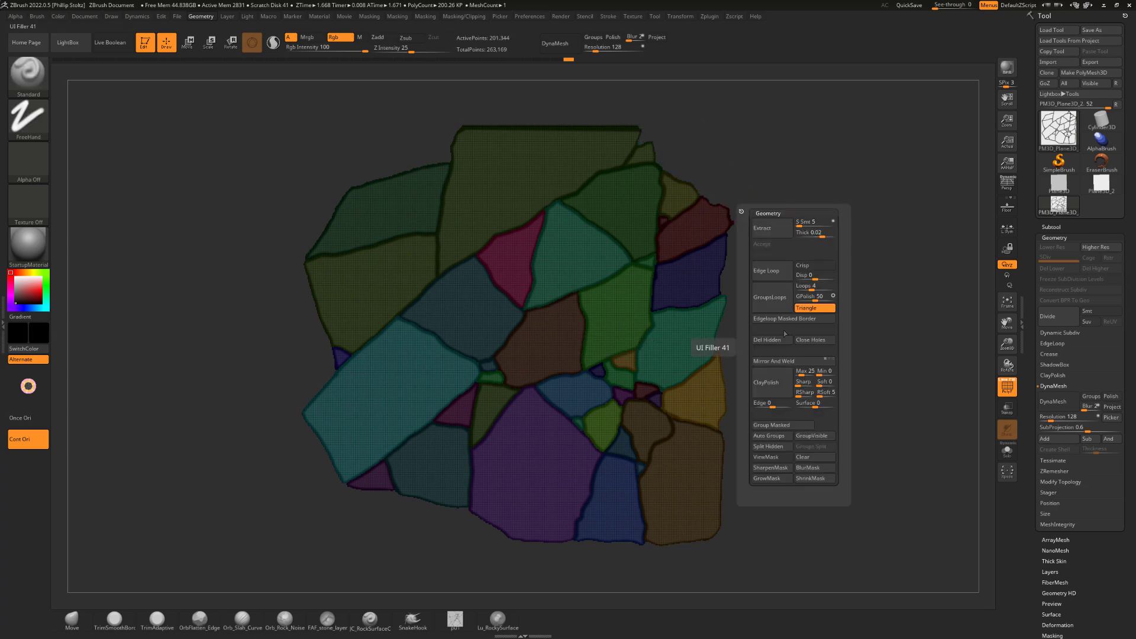
click(778, 341)
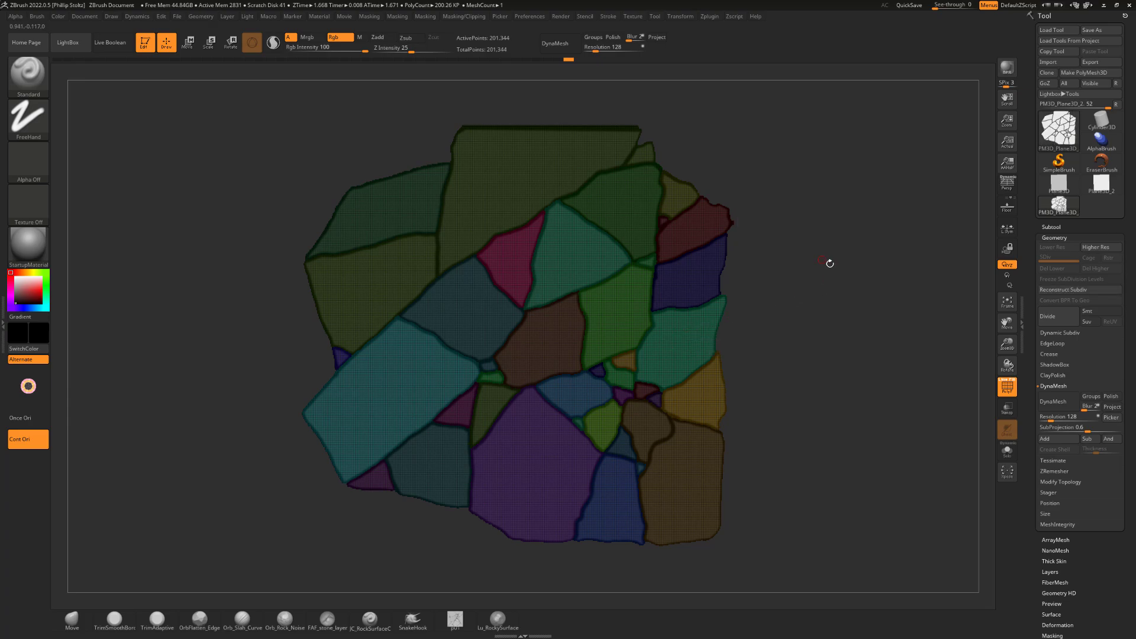
Turn off the polyframe display, expand the Subtool settings and fill the slab mesh with white to cover the black crack lines.
mouse_move(830, 262)
mouse_down()
mouse_move(831, 284)
mouse_move(811, 252)
mouse_move(828, 257)
mouse_up()
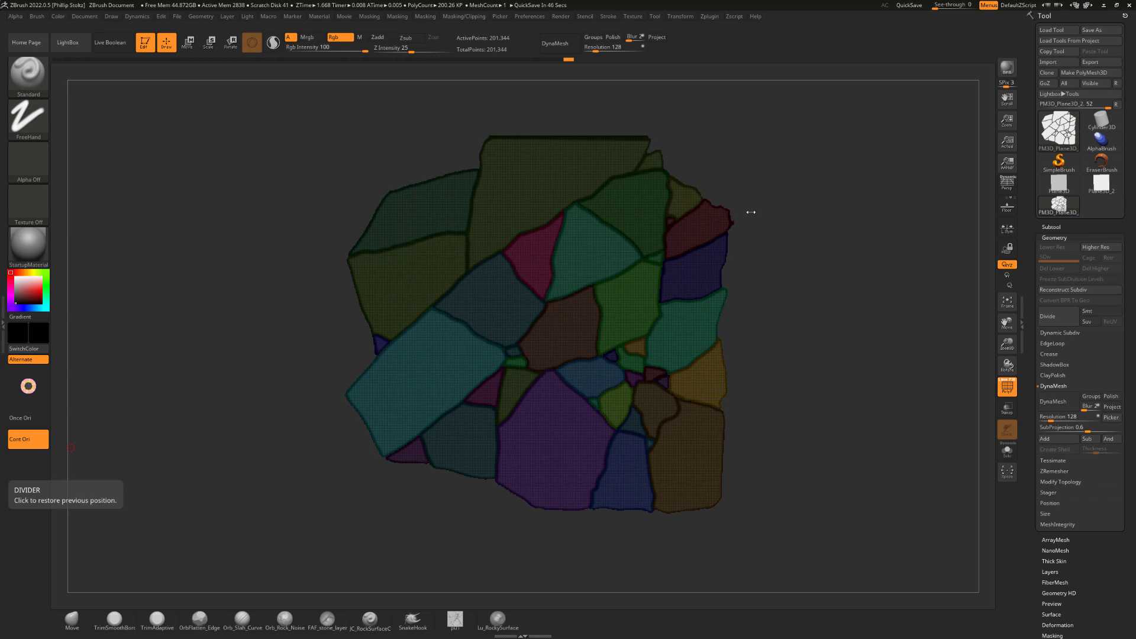
mouse_move(788, 205)
alt+mouse_down()
mouse_move(779, 225)
mouse_move(796, 223)
alt+mouse_up()
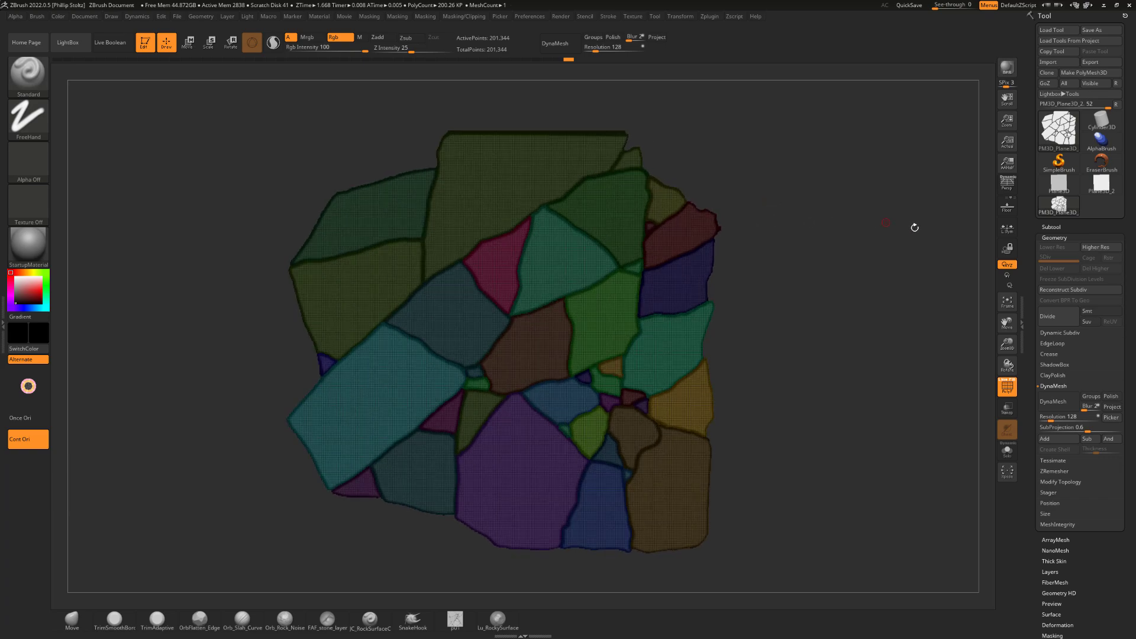
click(1049, 226)
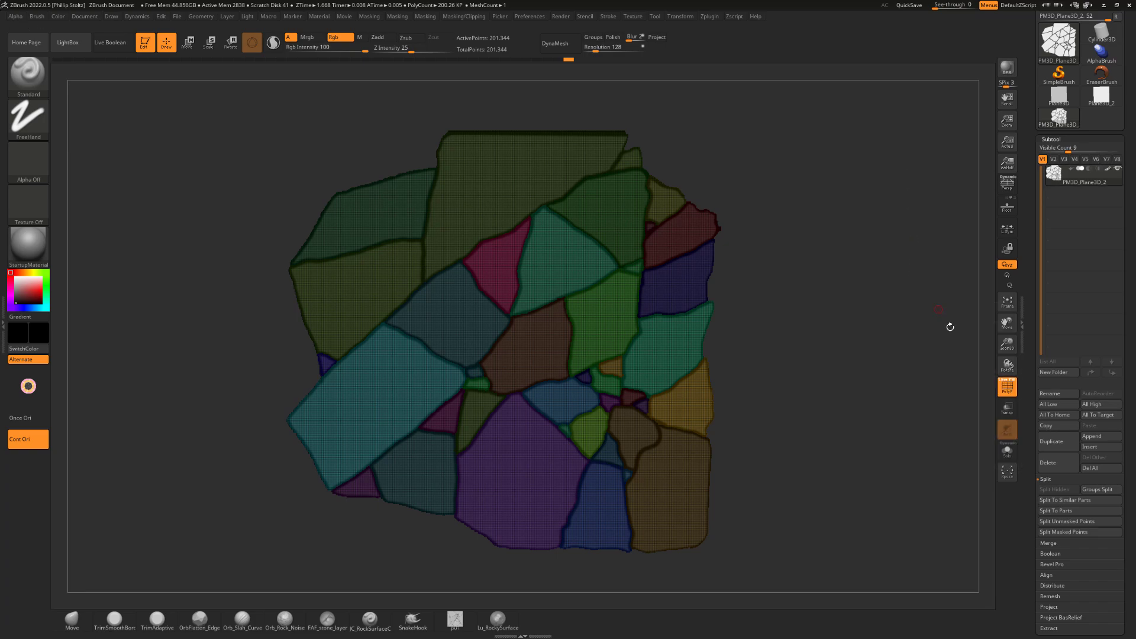
click(1006, 386)
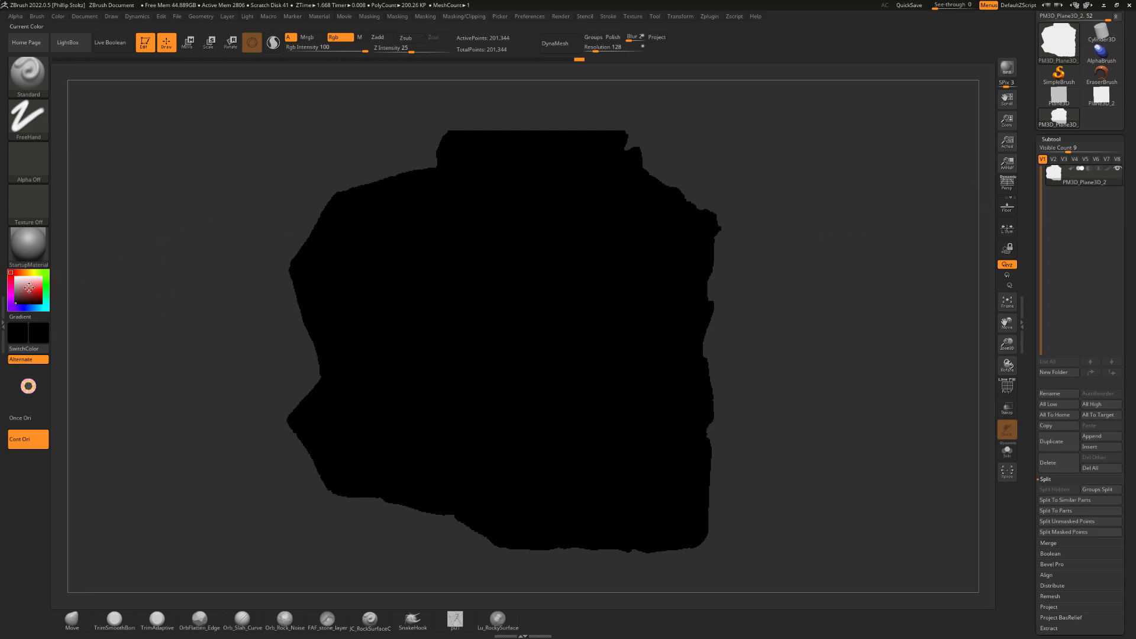
drag(18, 283, 12, 276)
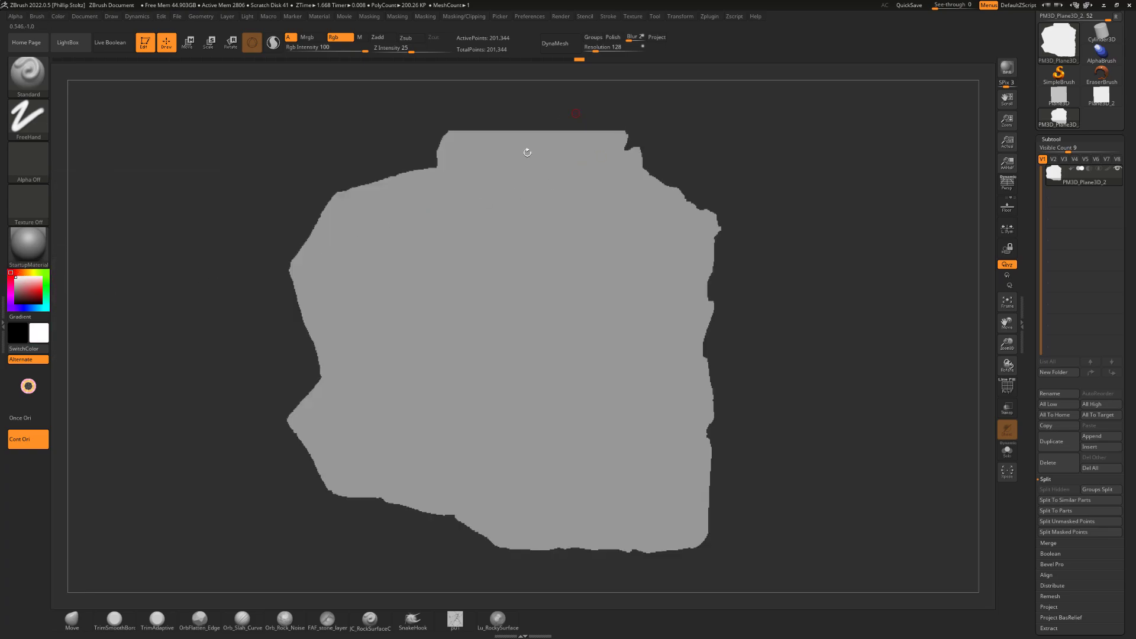
mouse_move(852, 324)
alt+mouse_down()
mouse_move(884, 316)
mouse_move(900, 356)
alt+mouse_up()
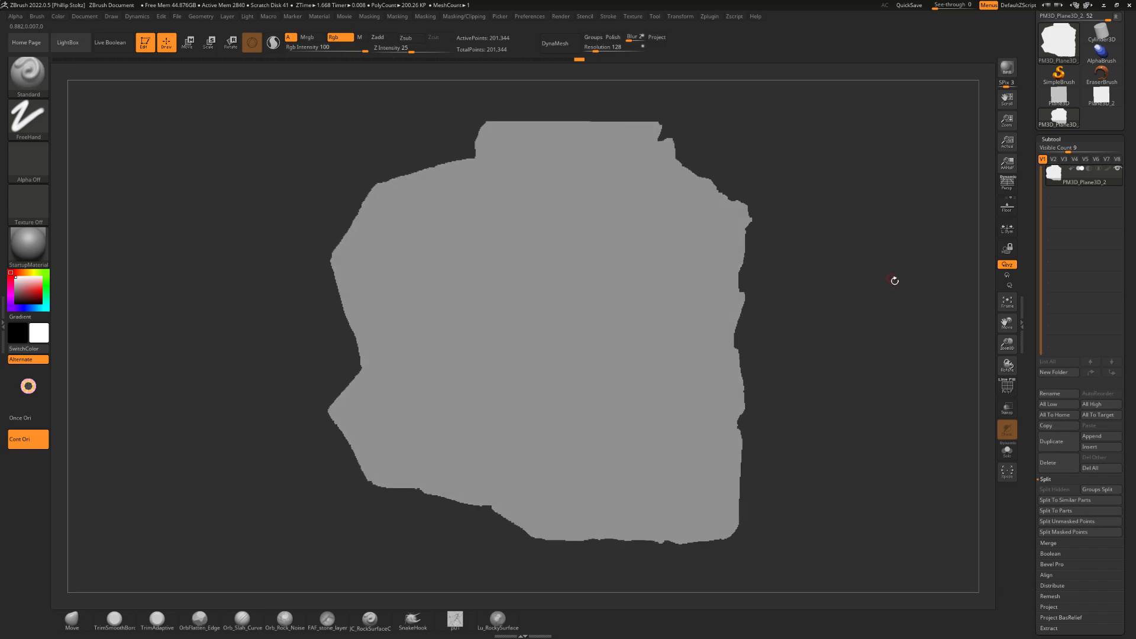
shift+drag(880, 246, 918, 296)
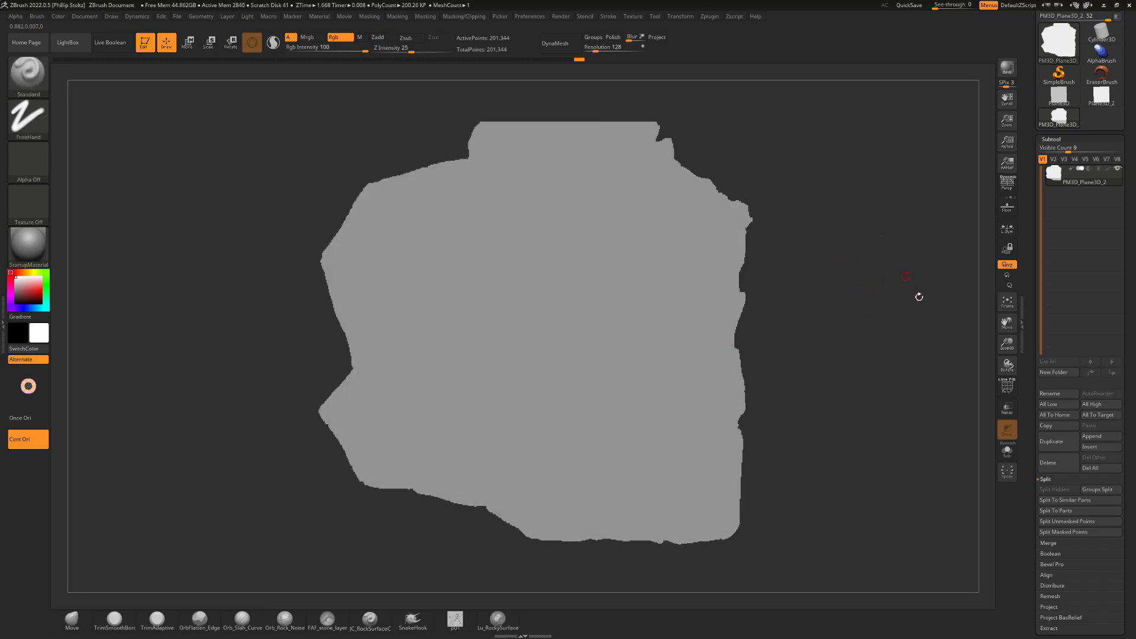
Display the polyframe again and examine the polygroup borders between the slabs up close.
click(1006, 389)
alt+drag(849, 338, 950, 266)
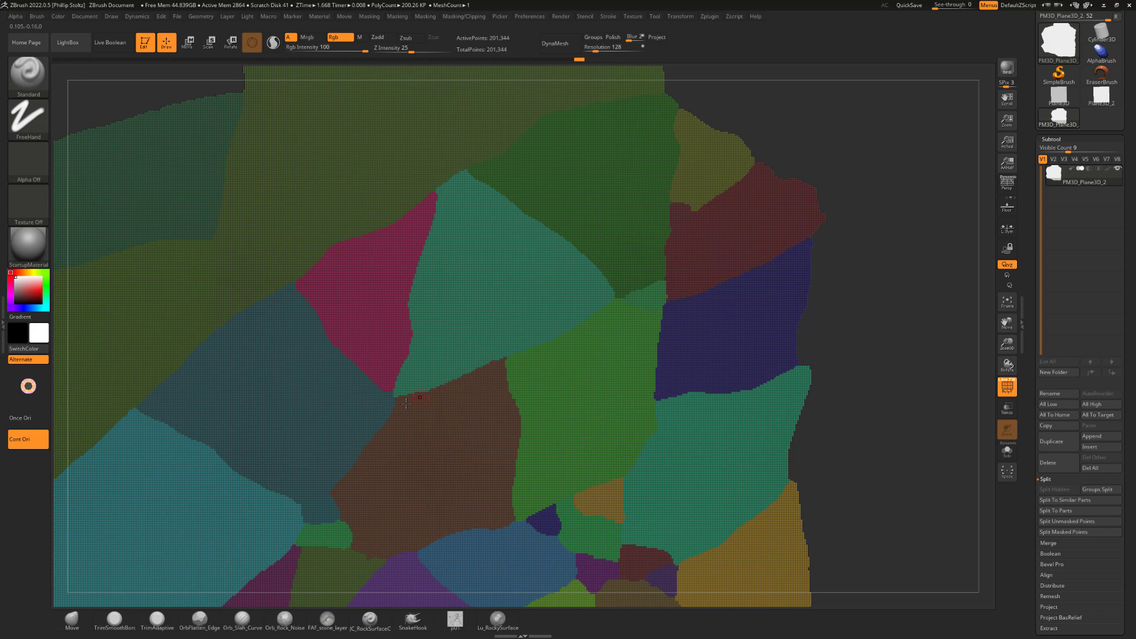
drag(872, 424, 872, 261)
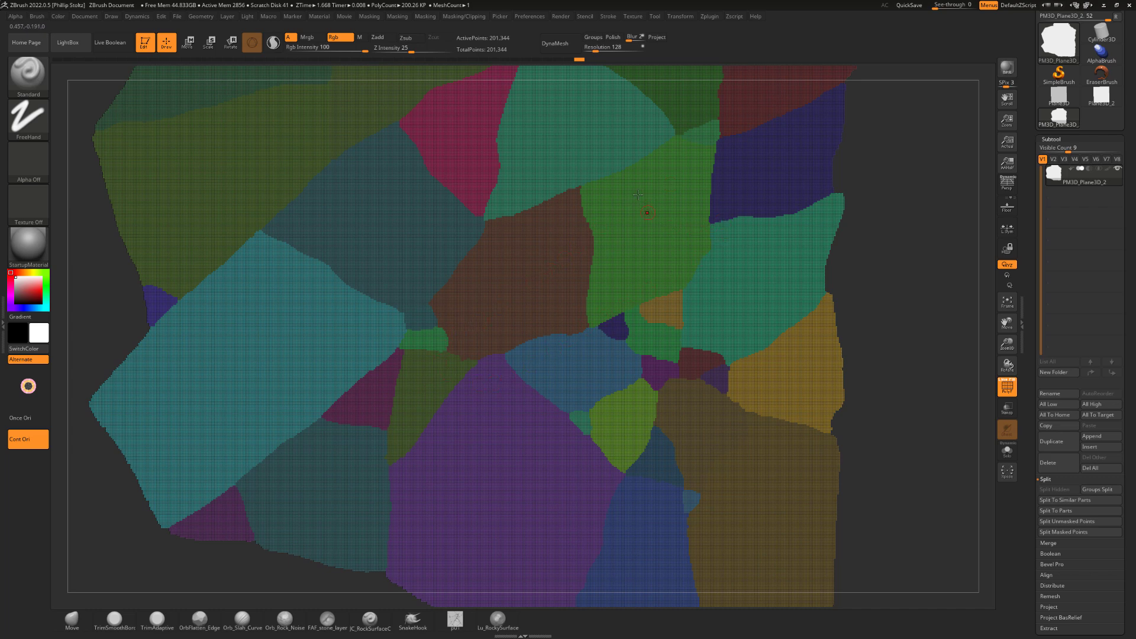
drag(902, 170, 844, 222)
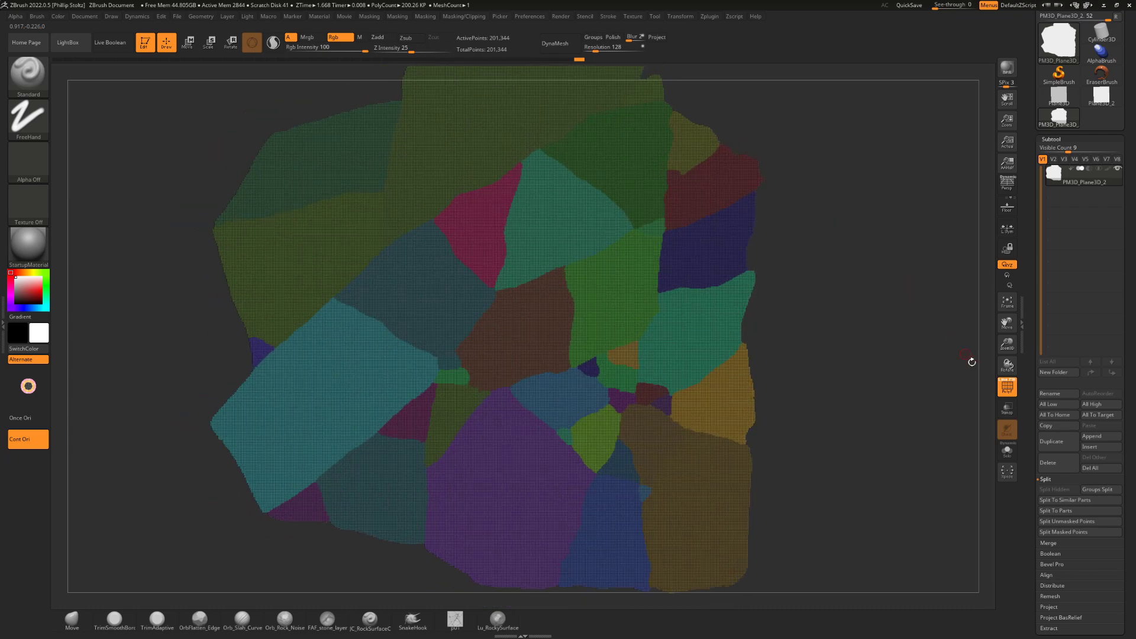
Expand the ZRemesher settings under Geometry and turn on KeepGroups for the slab mesh.
click(1052, 140)
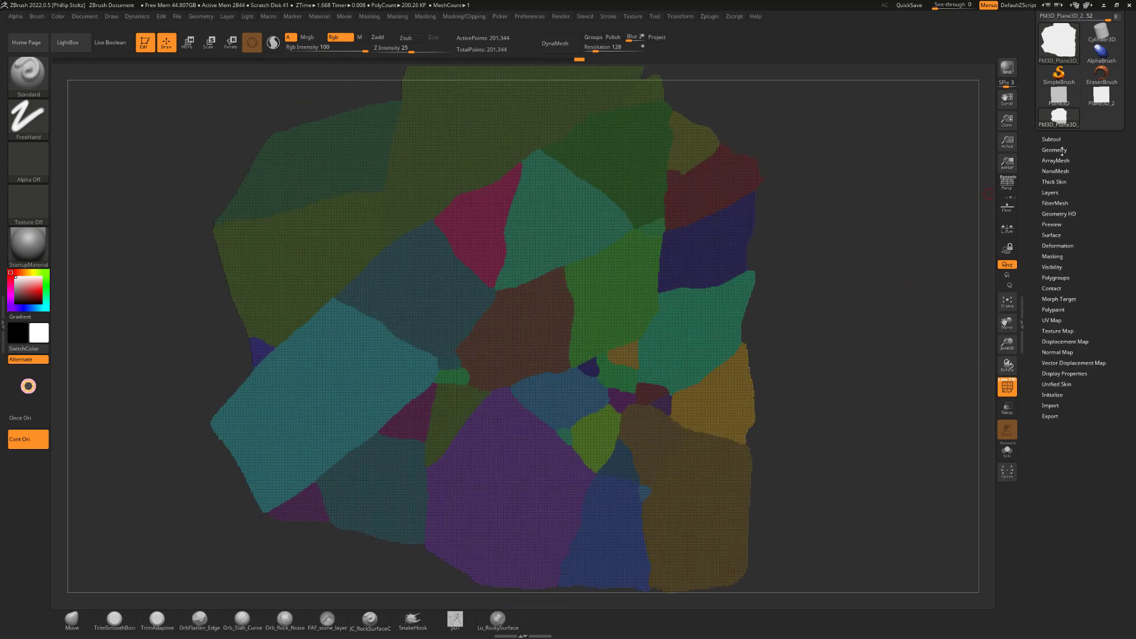
click(1057, 149)
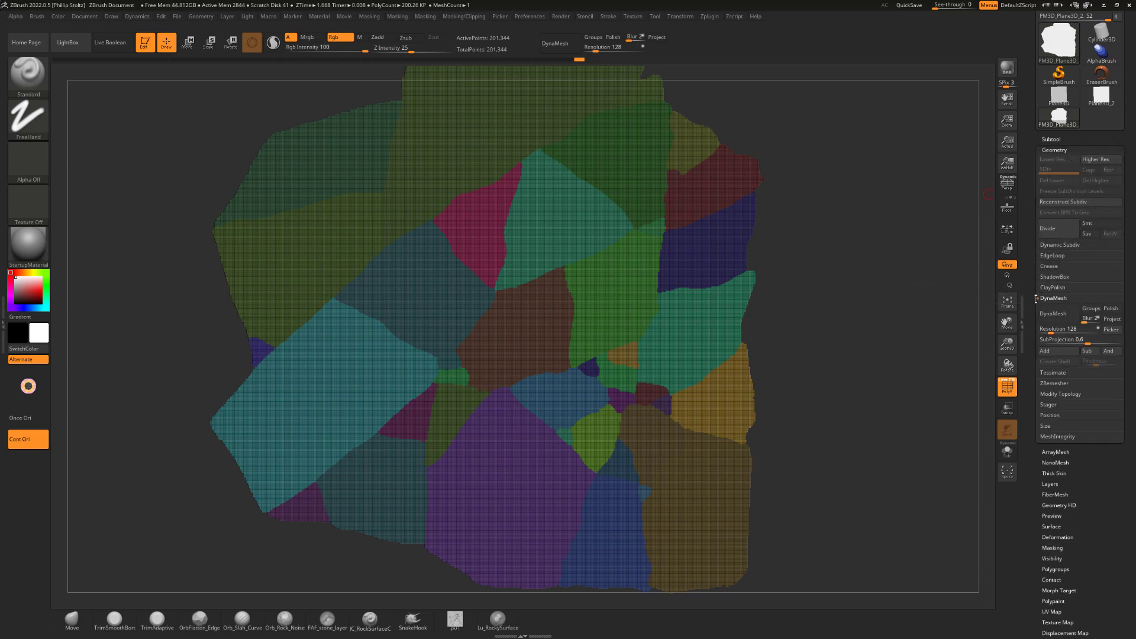
click(1056, 383)
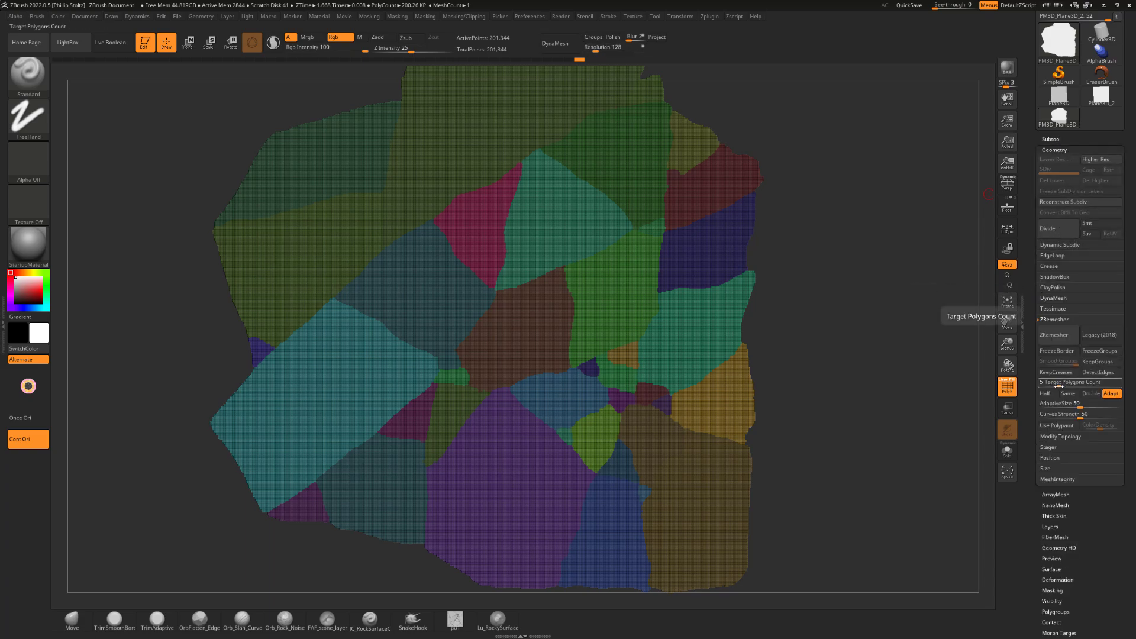
drag(928, 351, 920, 307)
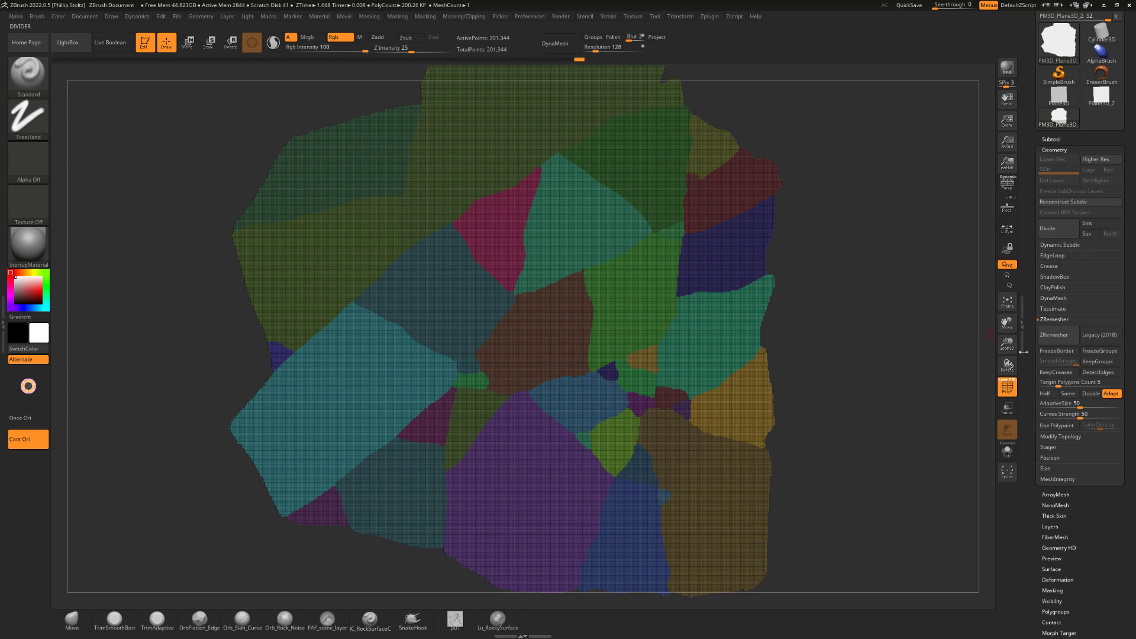
click(1097, 362)
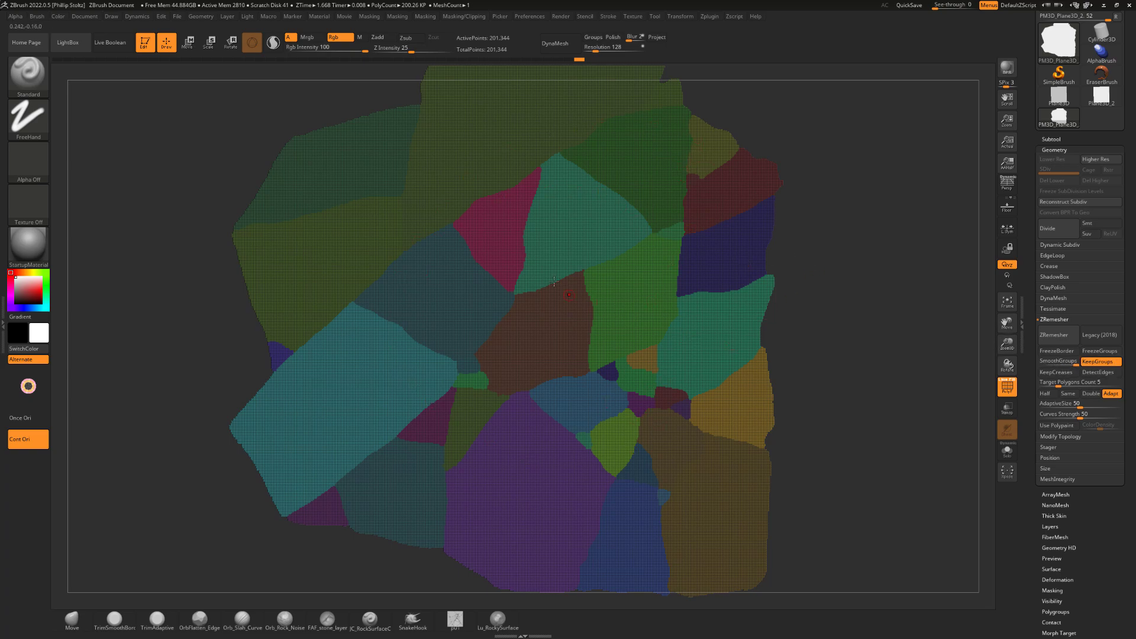
Remesh the slab mesh with ZRemesher, preserving the polygroup borders.
mouse_move(843, 272)
mouse_down()
mouse_move(849, 337)
mouse_move(839, 282)
mouse_up()
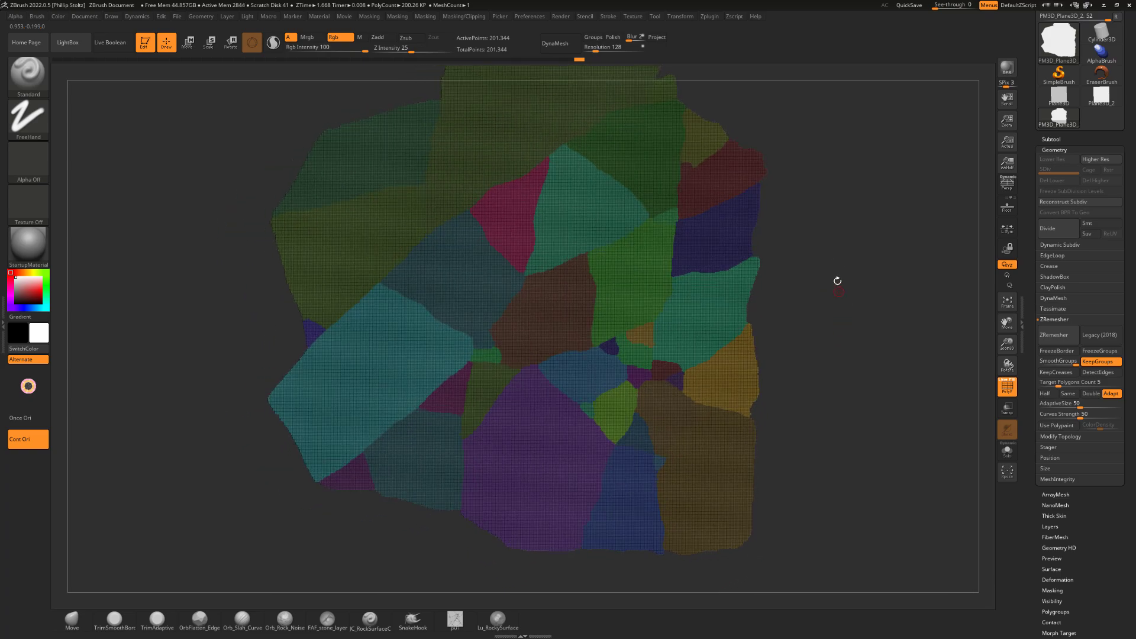
drag(838, 241, 849, 272)
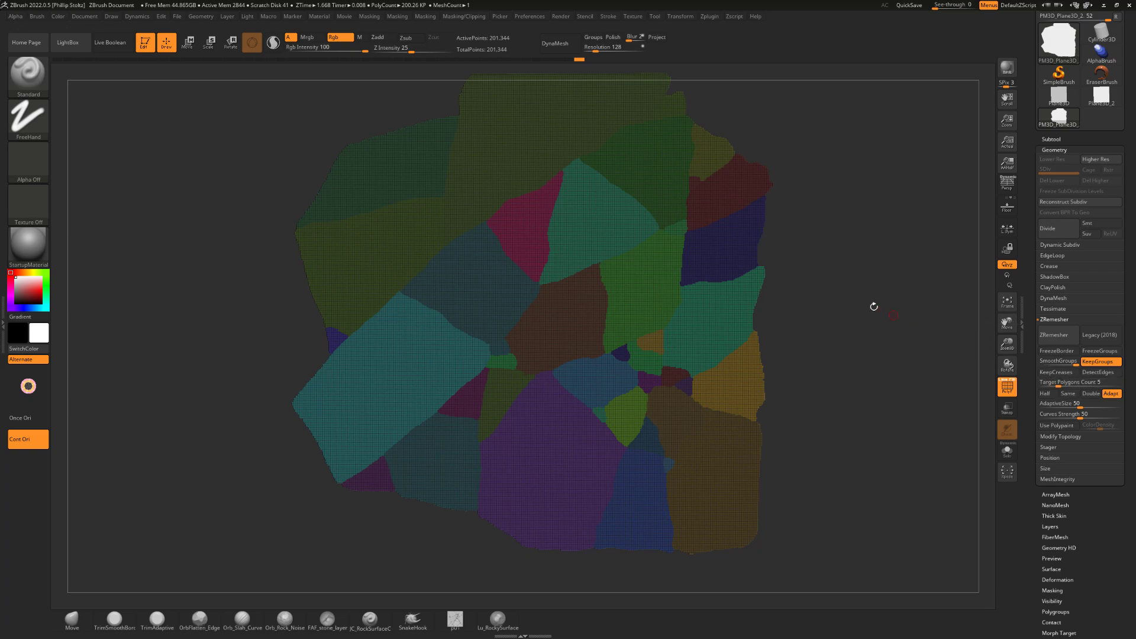
drag(874, 306, 877, 319)
drag(951, 330, 913, 337)
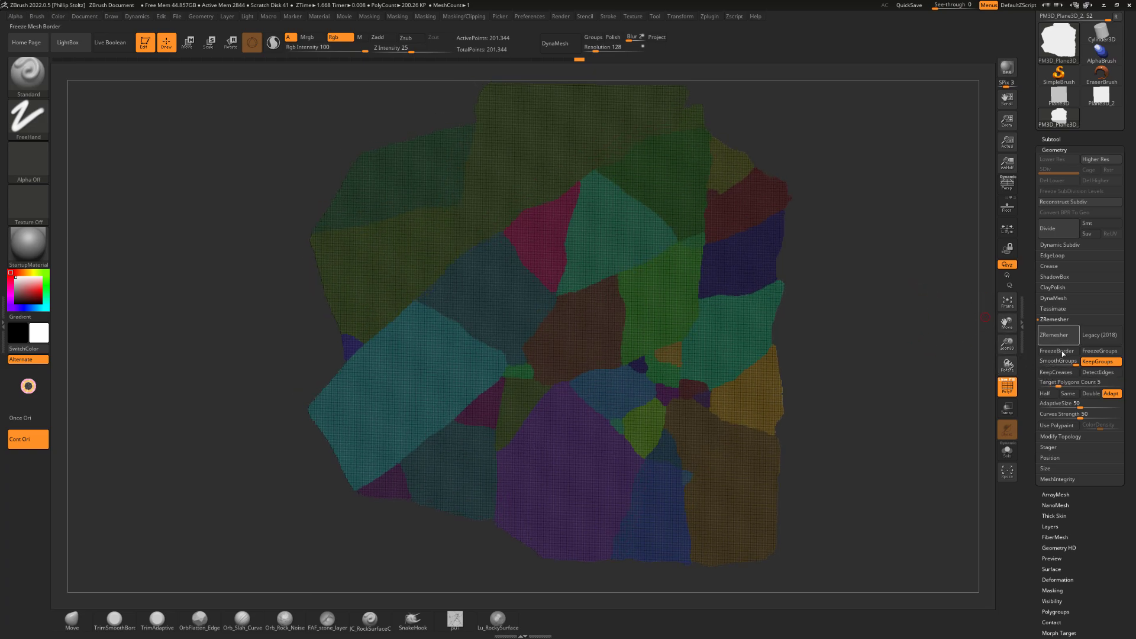
click(1044, 336)
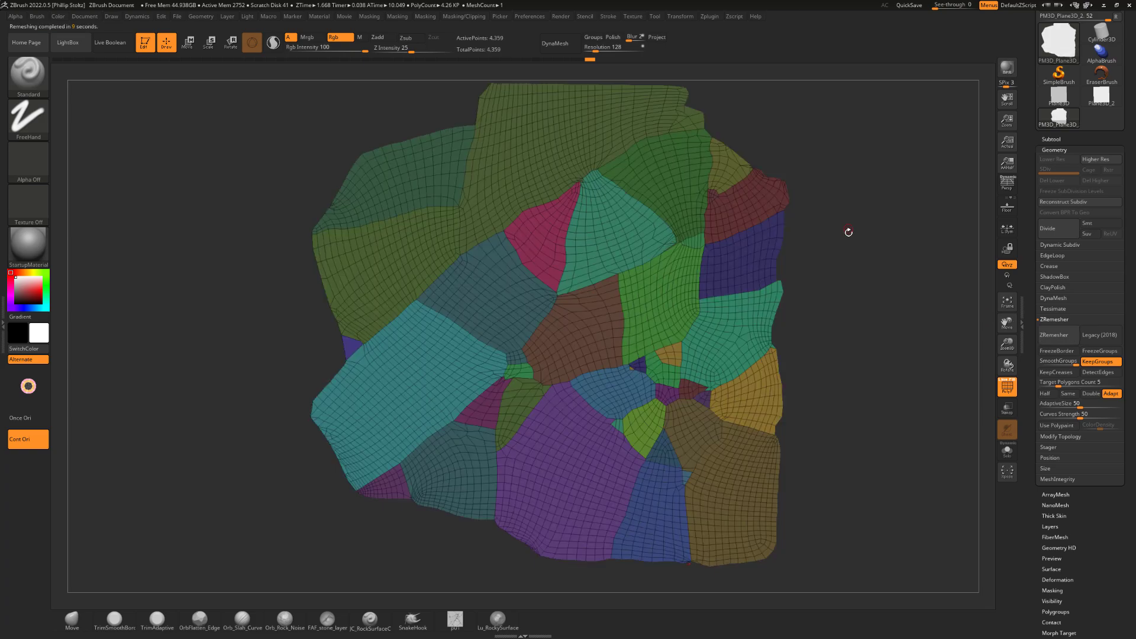
Compare the slab mesh before and after remeshing in the undo history, ending on the remeshed version.
drag(865, 256, 878, 265)
drag(858, 311, 846, 170)
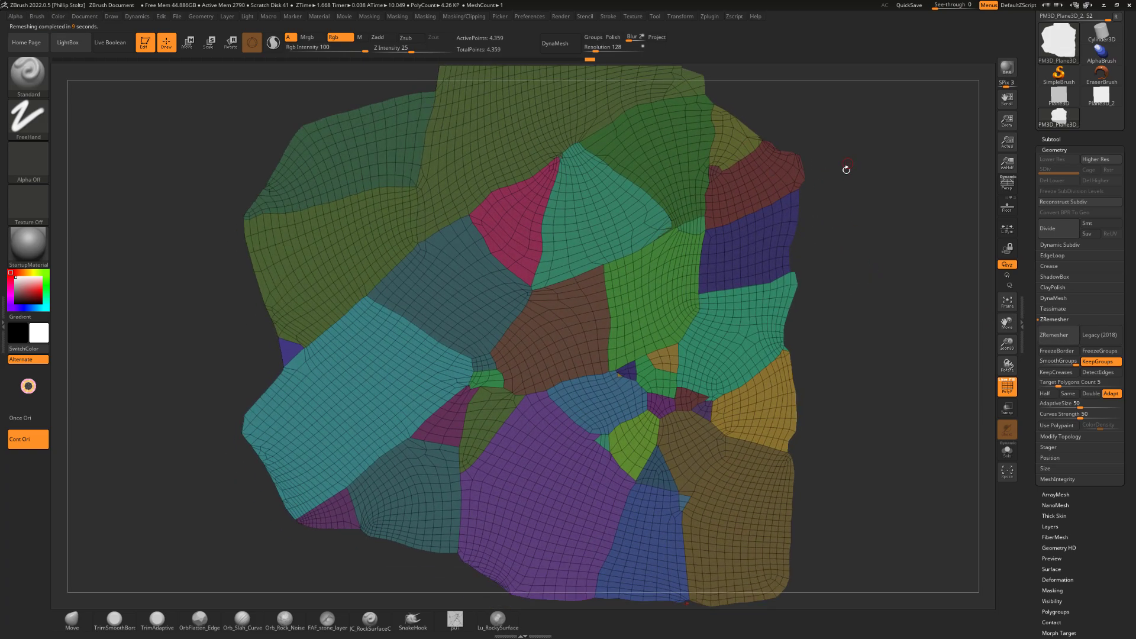
click(583, 60)
click(589, 61)
click(582, 60)
click(590, 61)
click(581, 61)
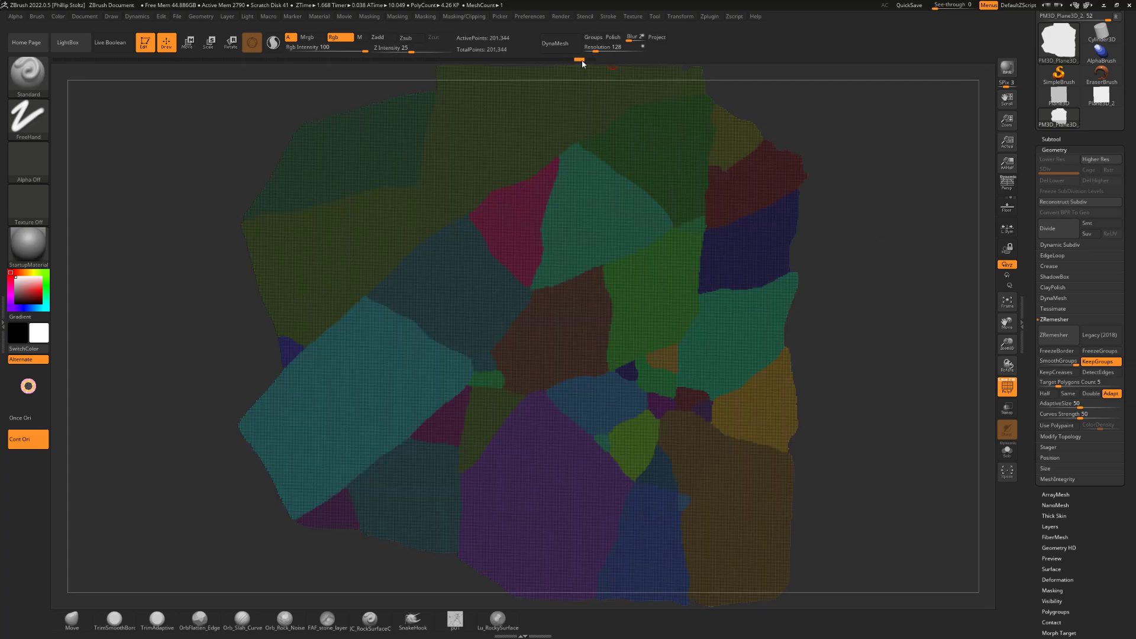
click(589, 61)
click(582, 60)
click(589, 60)
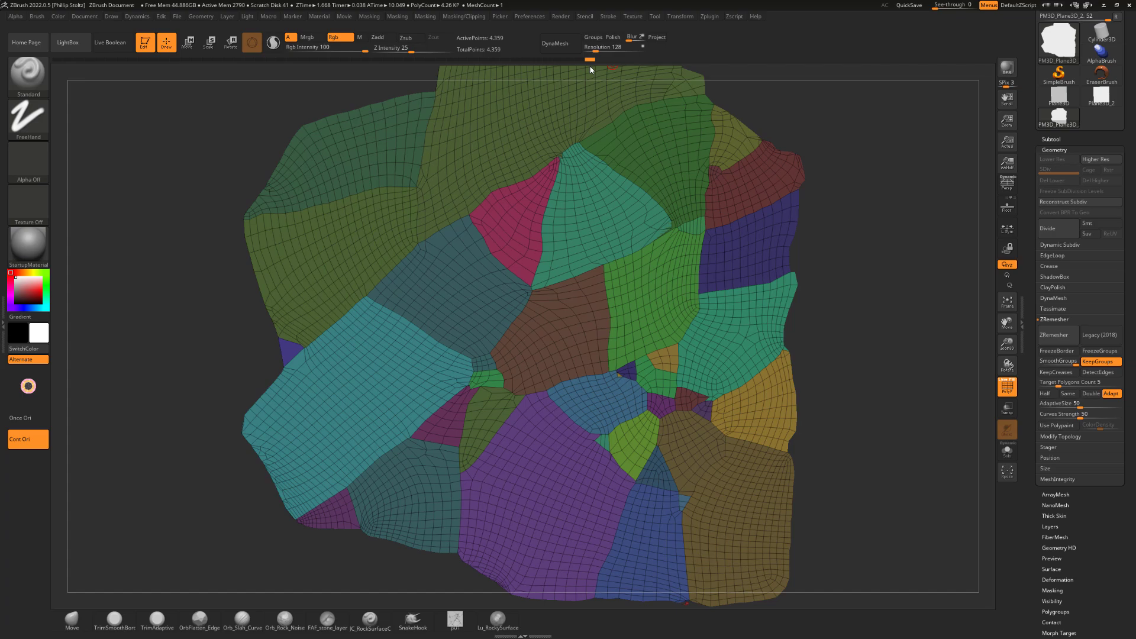
click(584, 65)
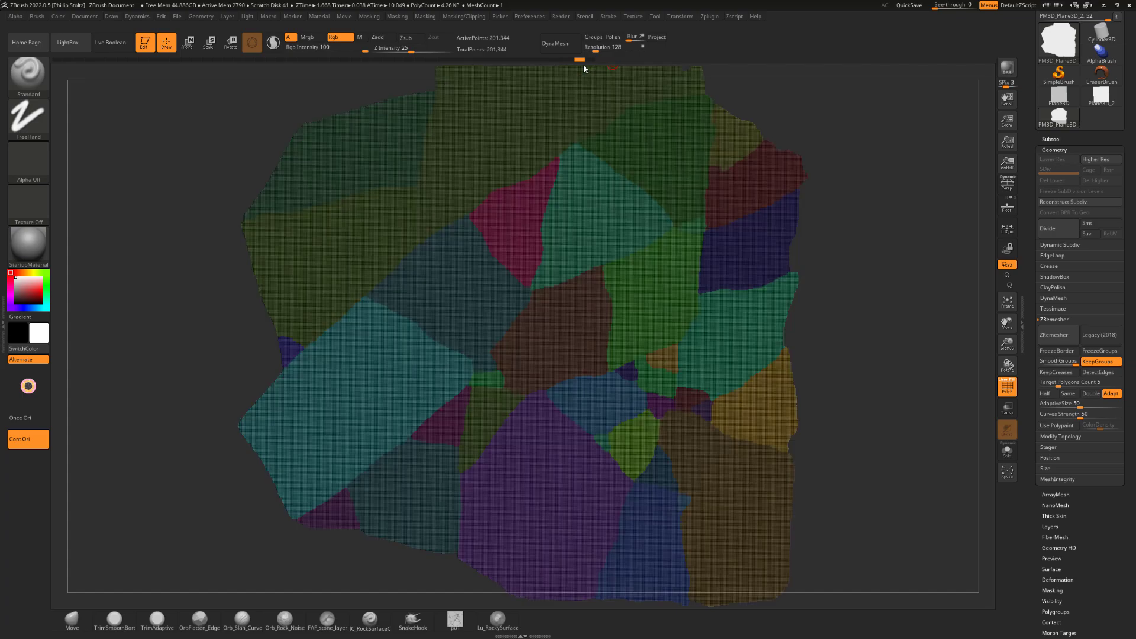
click(589, 62)
drag(865, 332, 863, 303)
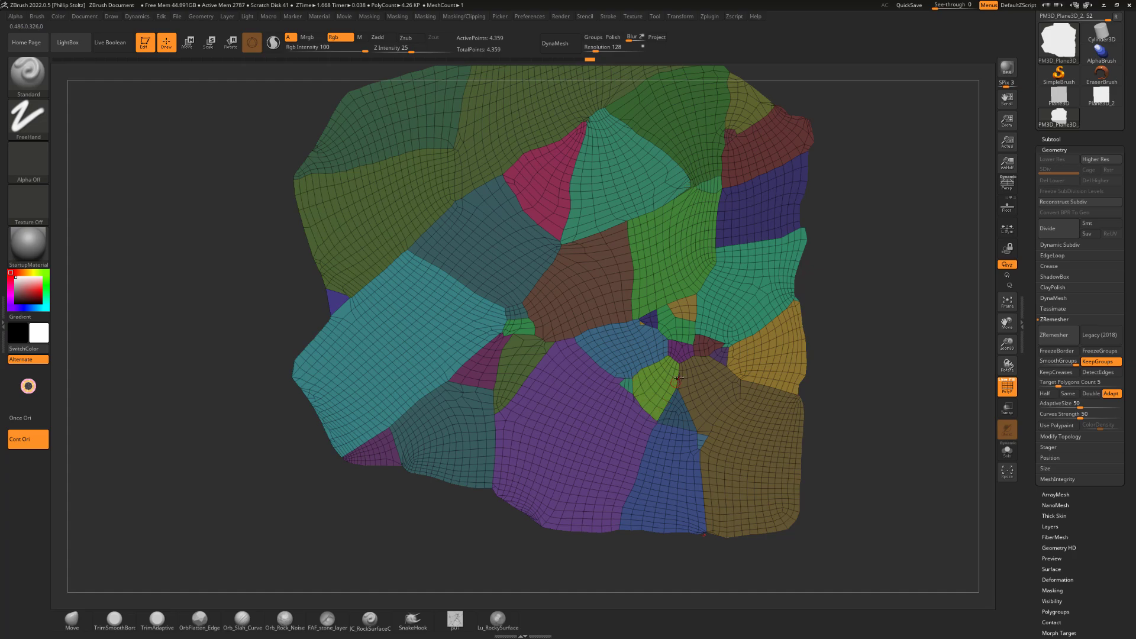
drag(842, 336, 825, 340)
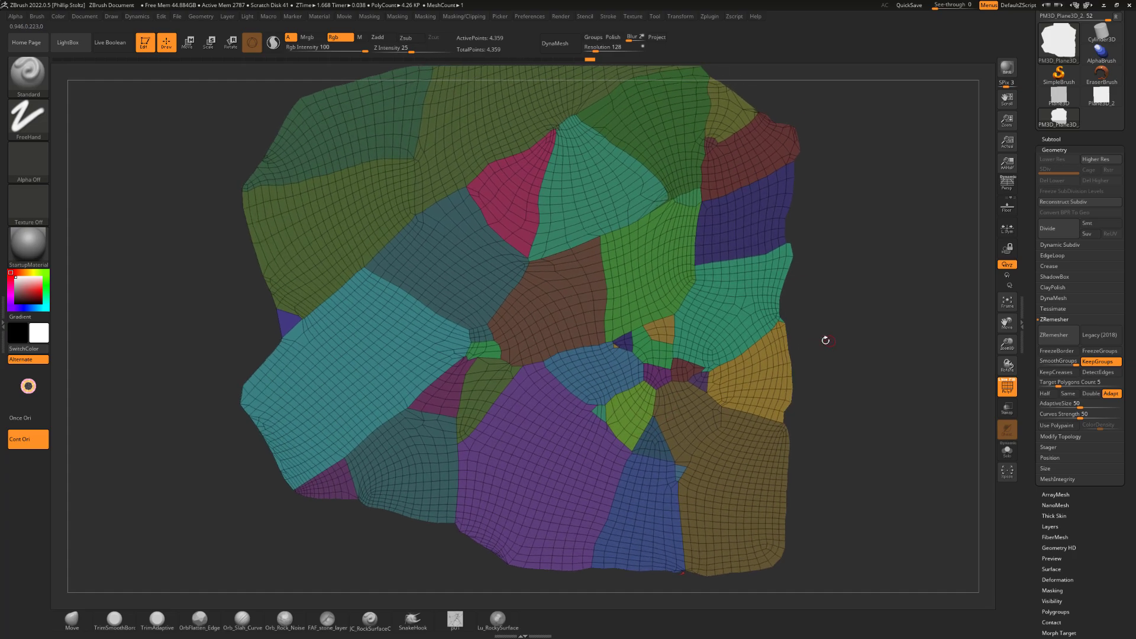
click(579, 60)
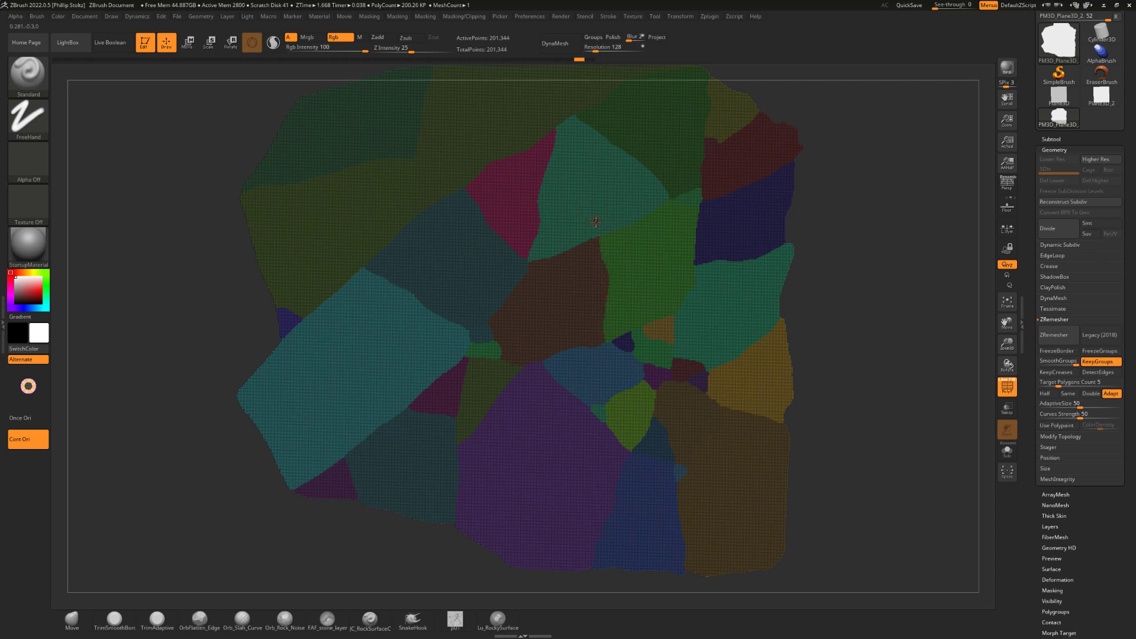
click(590, 60)
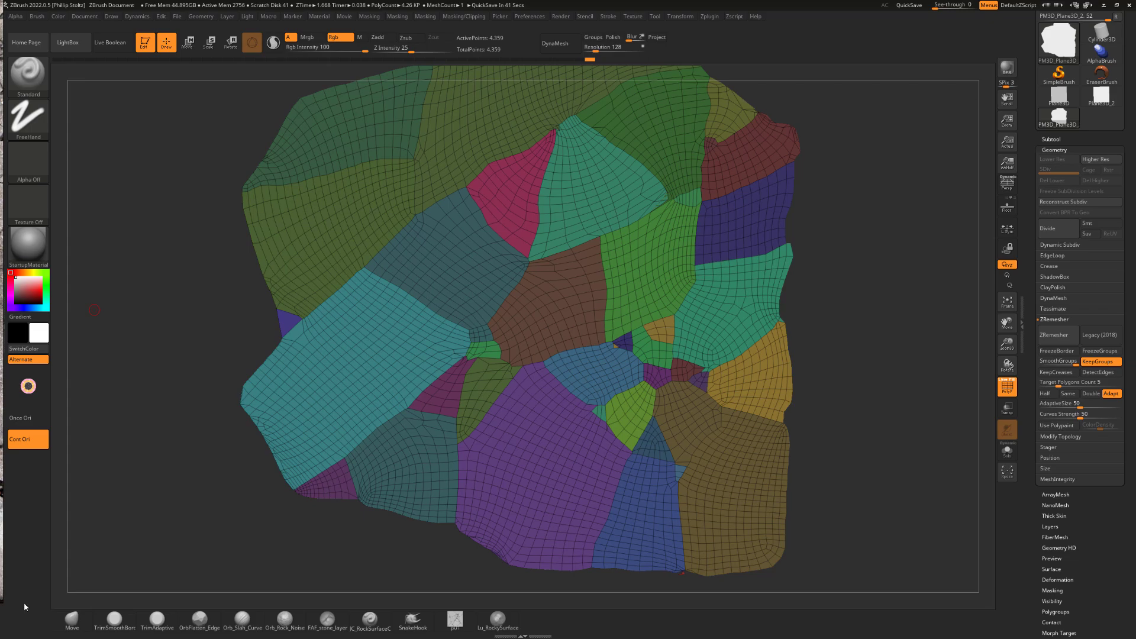
Examine the small polygroups in the centre of the remeshed slabs up close and compare them with the original mesh.
mouse_move(879, 289)
mouse_down()
mouse_move(860, 284)
mouse_move(908, 314)
mouse_move(893, 297)
mouse_move(828, 355)
mouse_up()
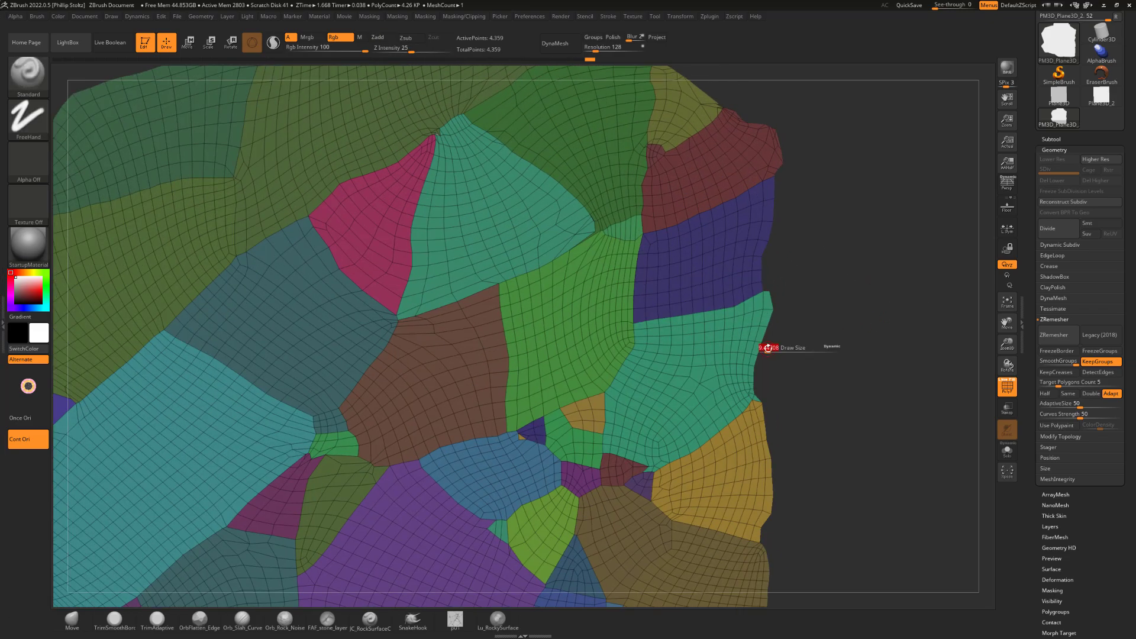
alt+drag(870, 309, 939, 192)
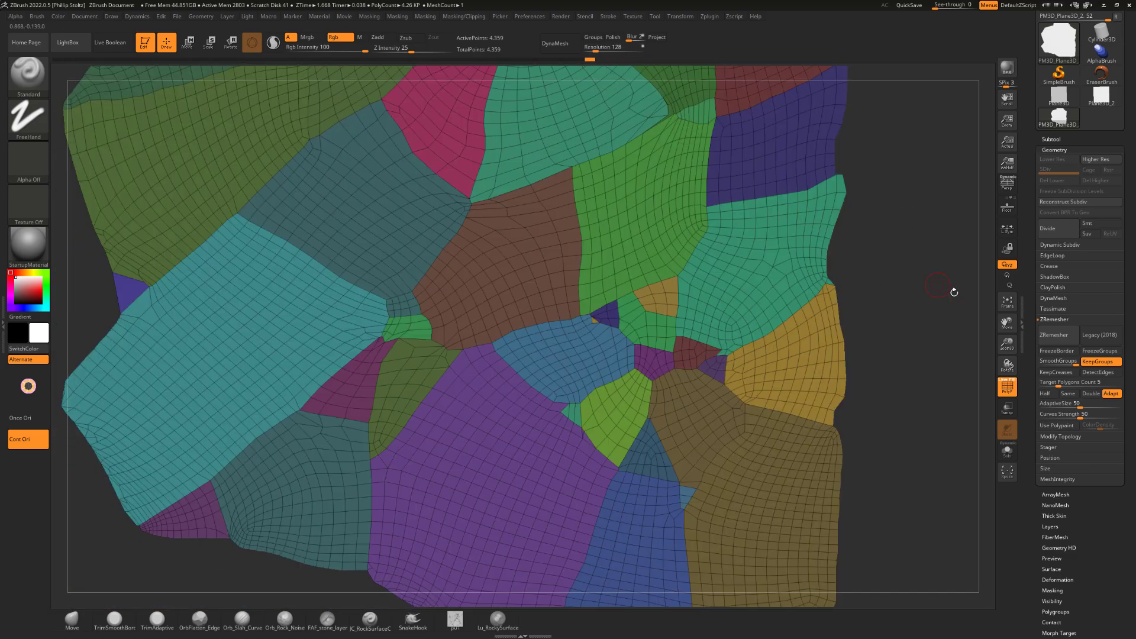
alt+drag(952, 291, 958, 231)
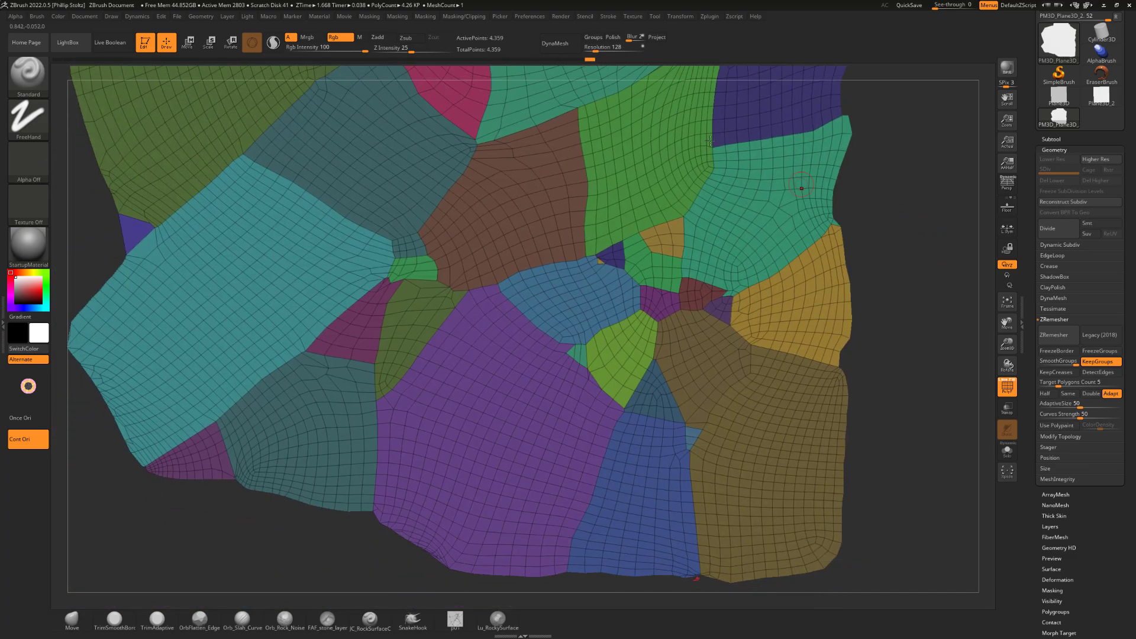
click(583, 60)
click(588, 60)
click(583, 60)
click(589, 60)
mouse_move(943, 211)
alt+mouse_down()
mouse_move(918, 195)
mouse_move(905, 304)
mouse_move(901, 237)
mouse_move(877, 229)
mouse_move(867, 322)
mouse_move(880, 172)
alt+mouse_up()
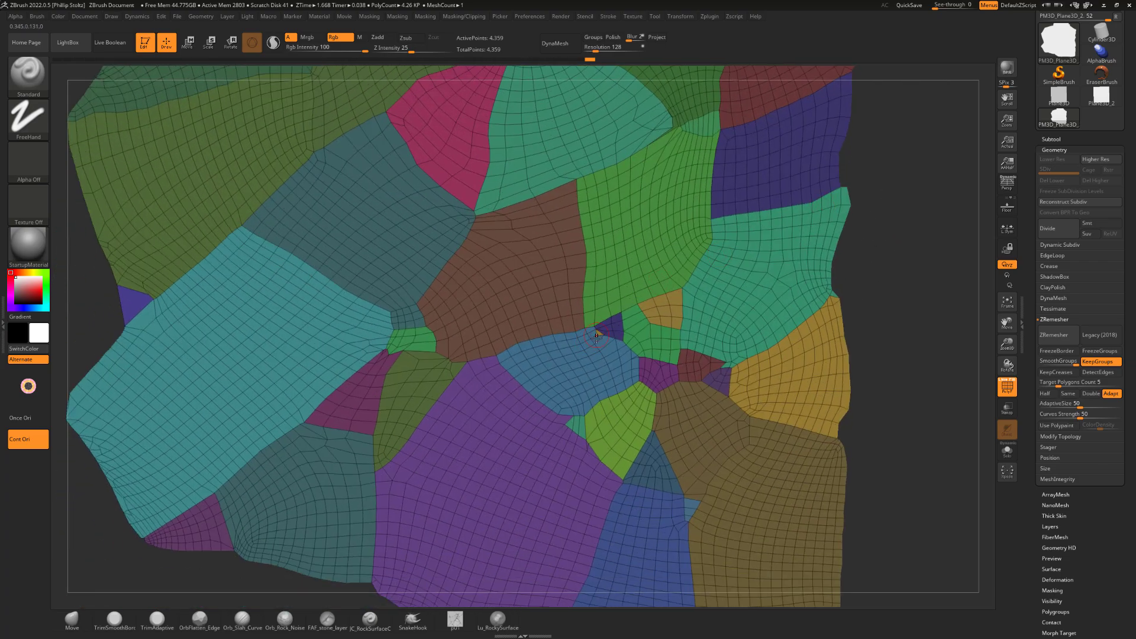
alt+drag(879, 307, 872, 258)
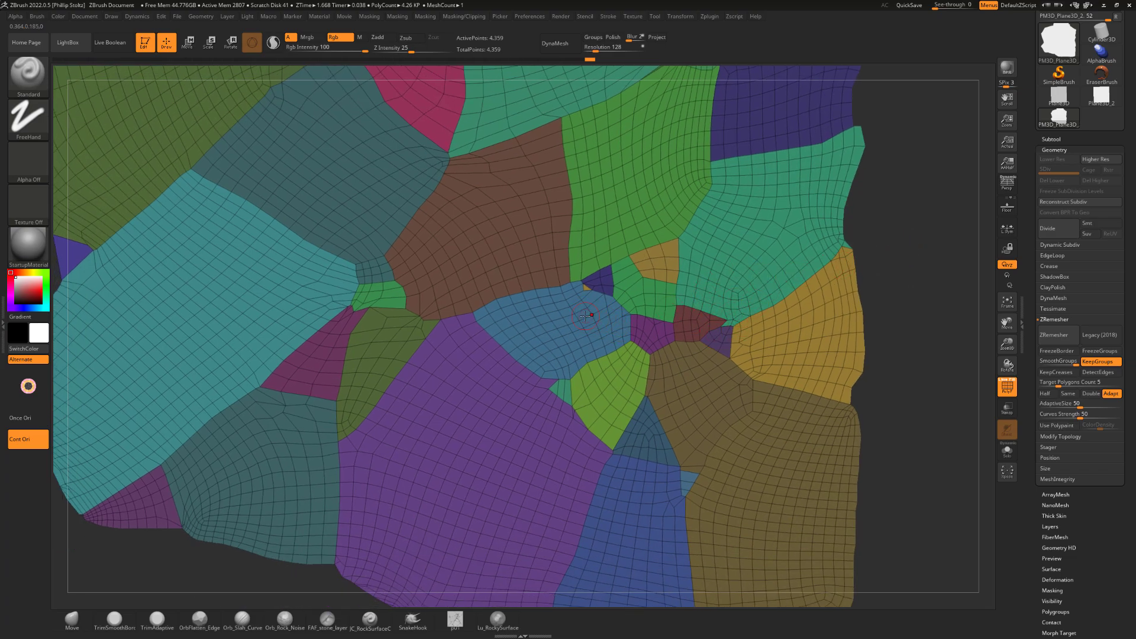
Isolate the central blue slab with its tiny orange neighbour, merge them into one polygroup with GroupVisible and show all slabs again.
key(ctrl+shift)
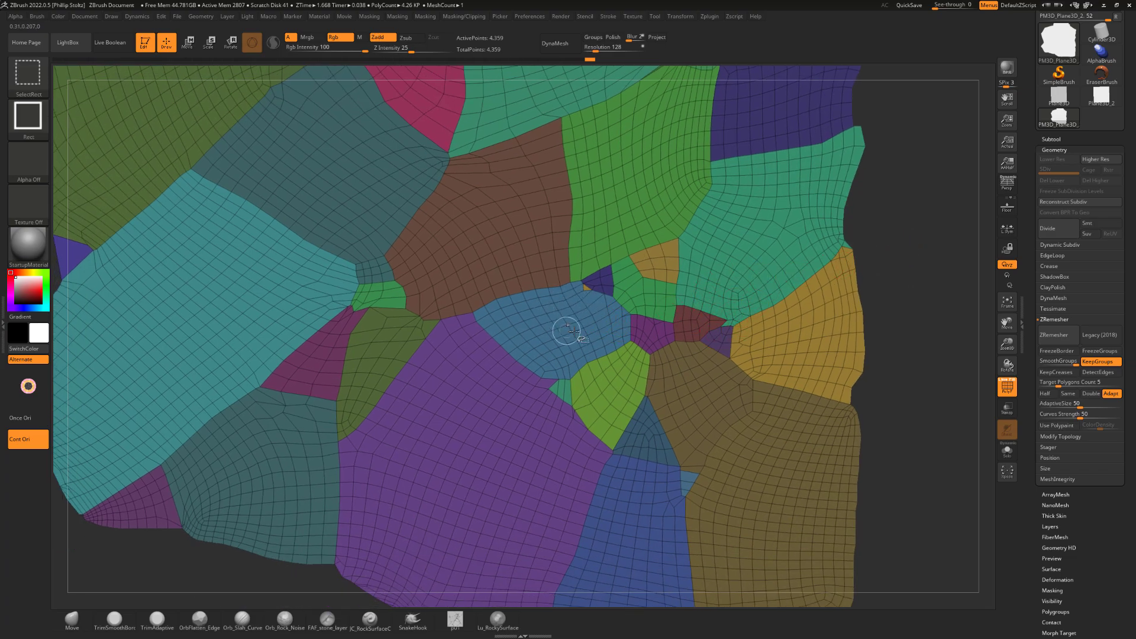
ctrl+shift+click(592, 328)
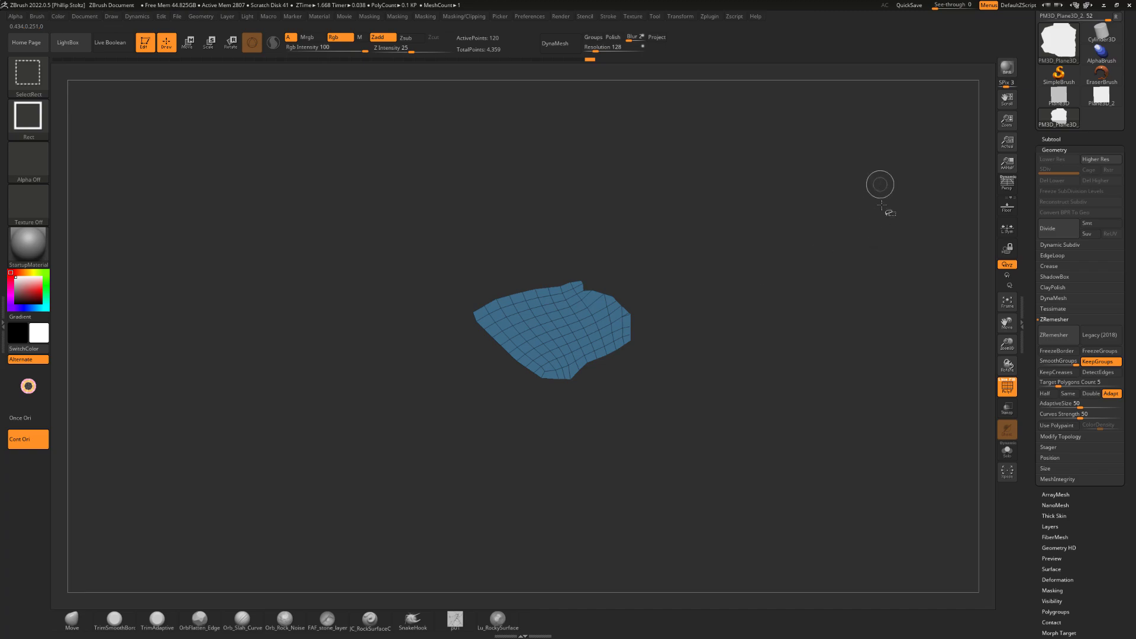
ctrl+shift+click(881, 206)
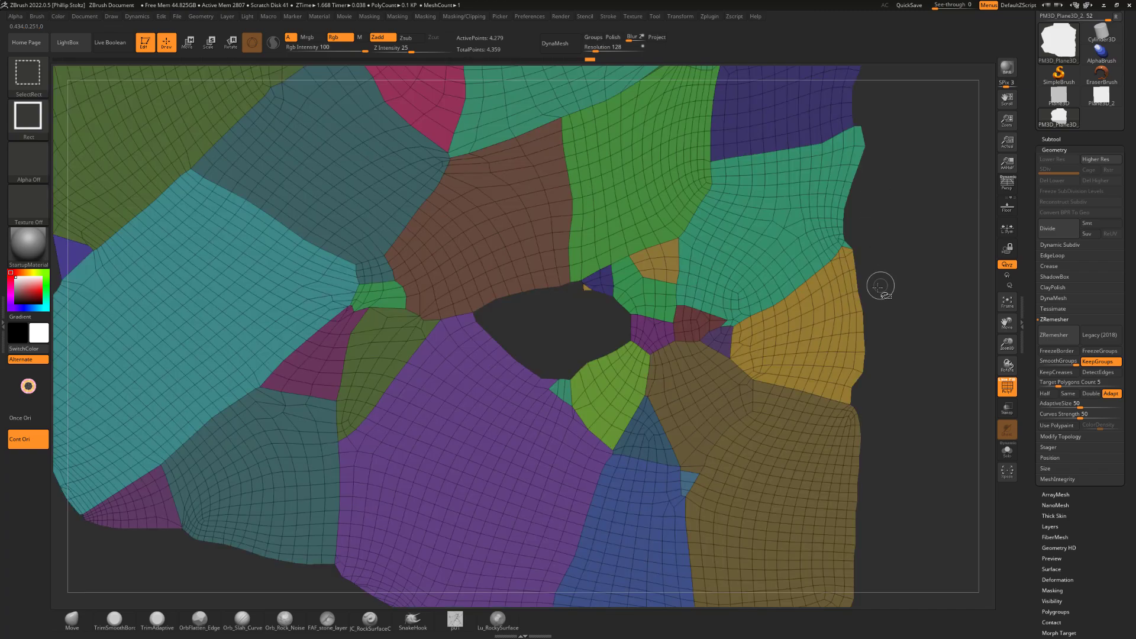
ctrl+shift+click(585, 289)
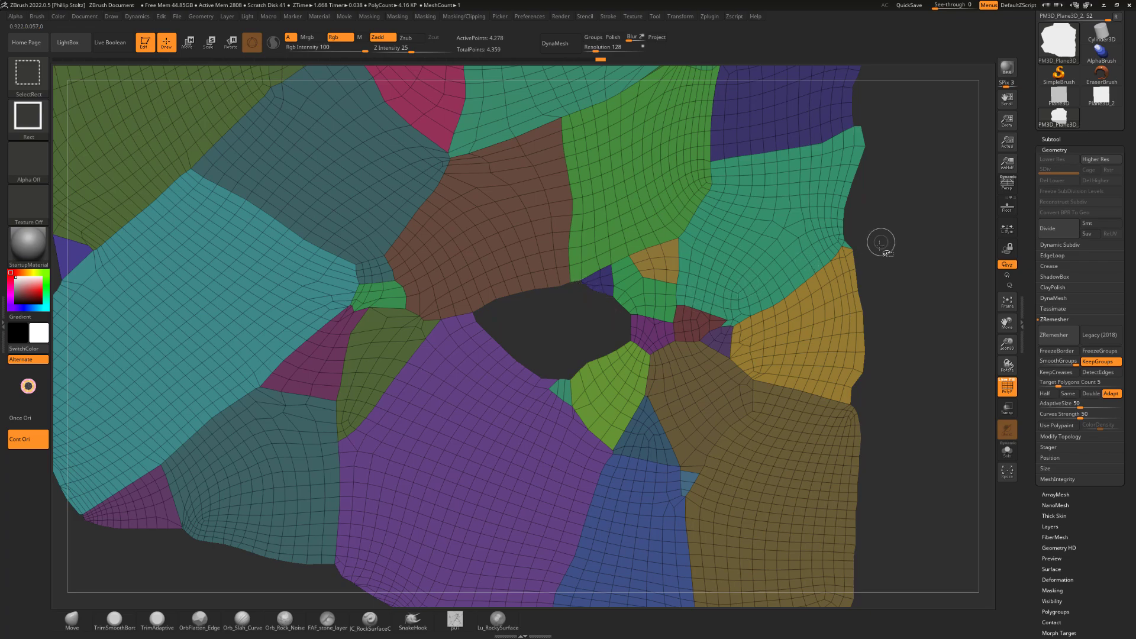
ctrl+shift+click(886, 312)
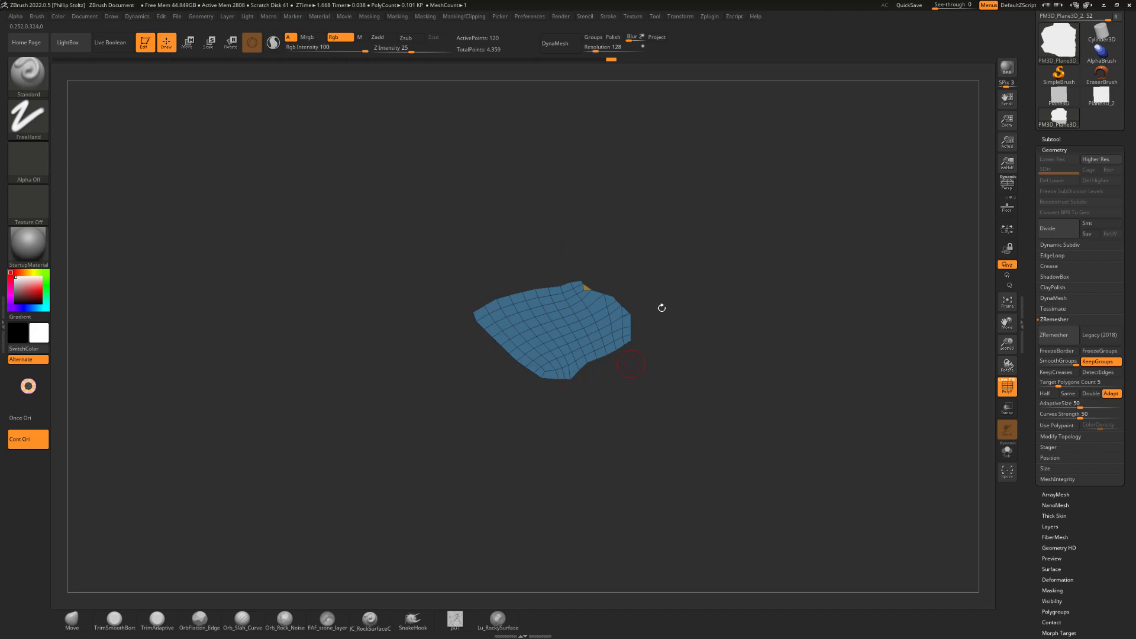
key(m)
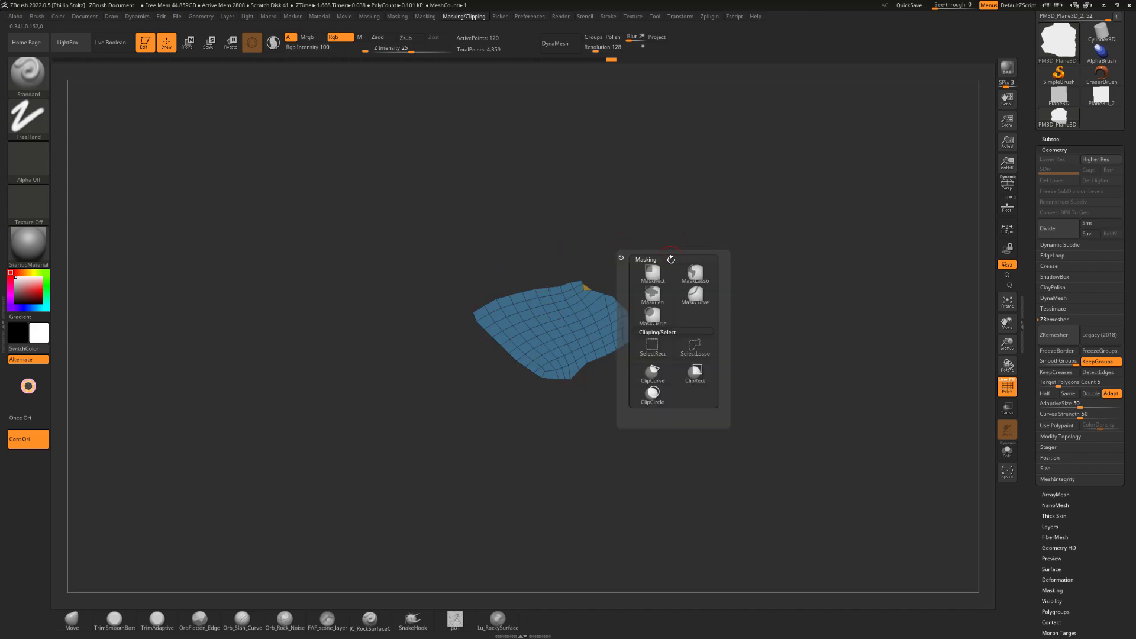
key(g)
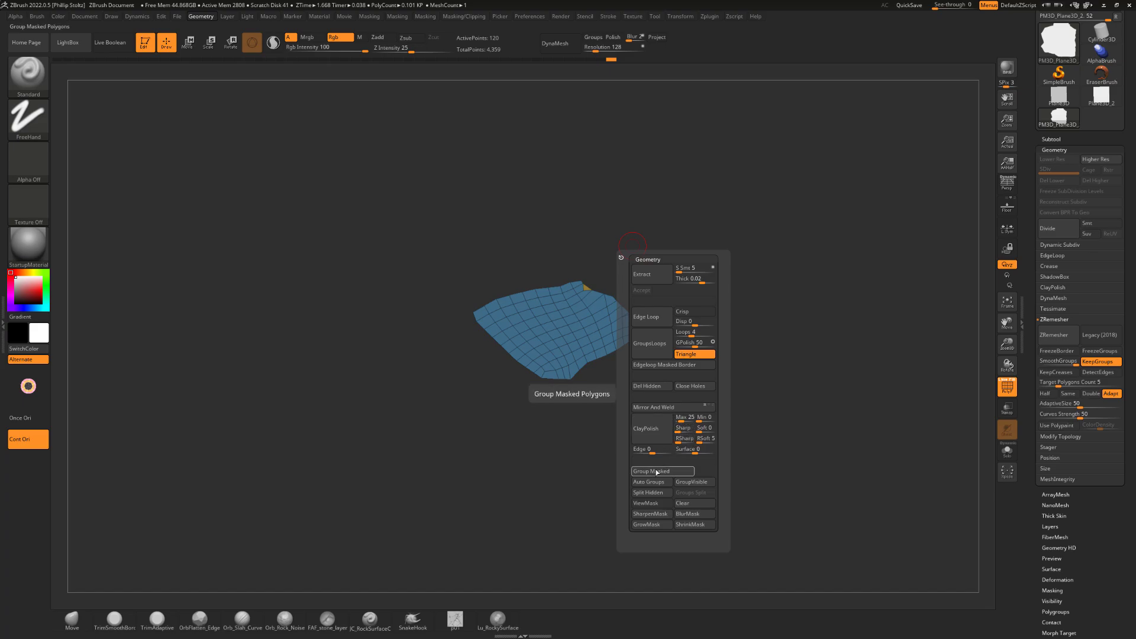
click(694, 484)
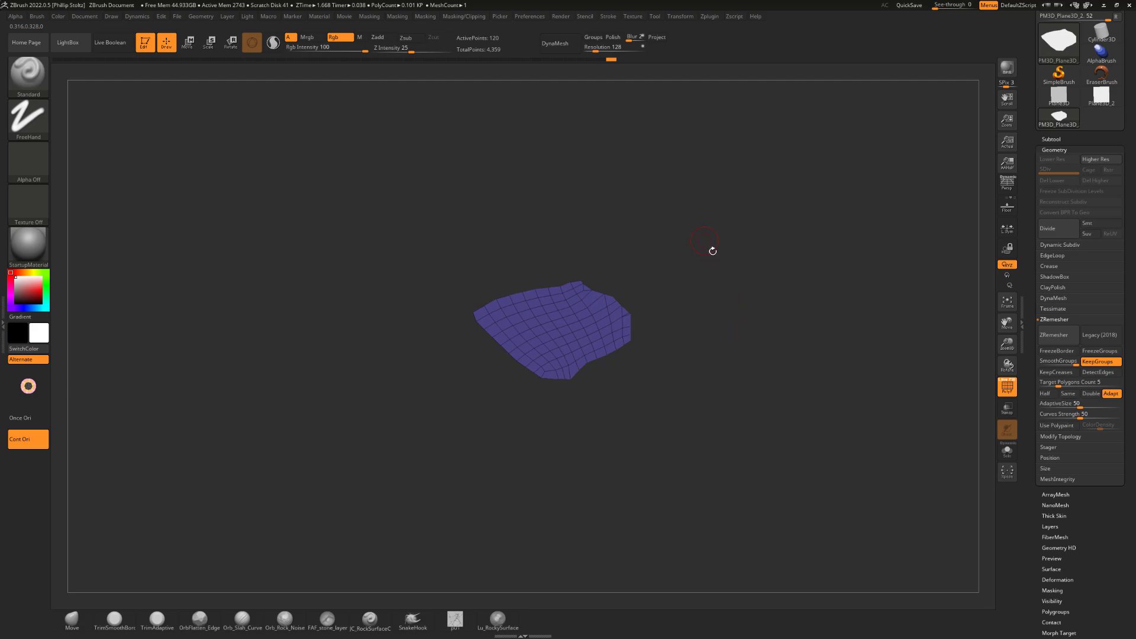
ctrl+shift+click(860, 270)
Reshape the shared border between the pink and teal slabs with the Move brush.
alt+drag(888, 262, 849, 294)
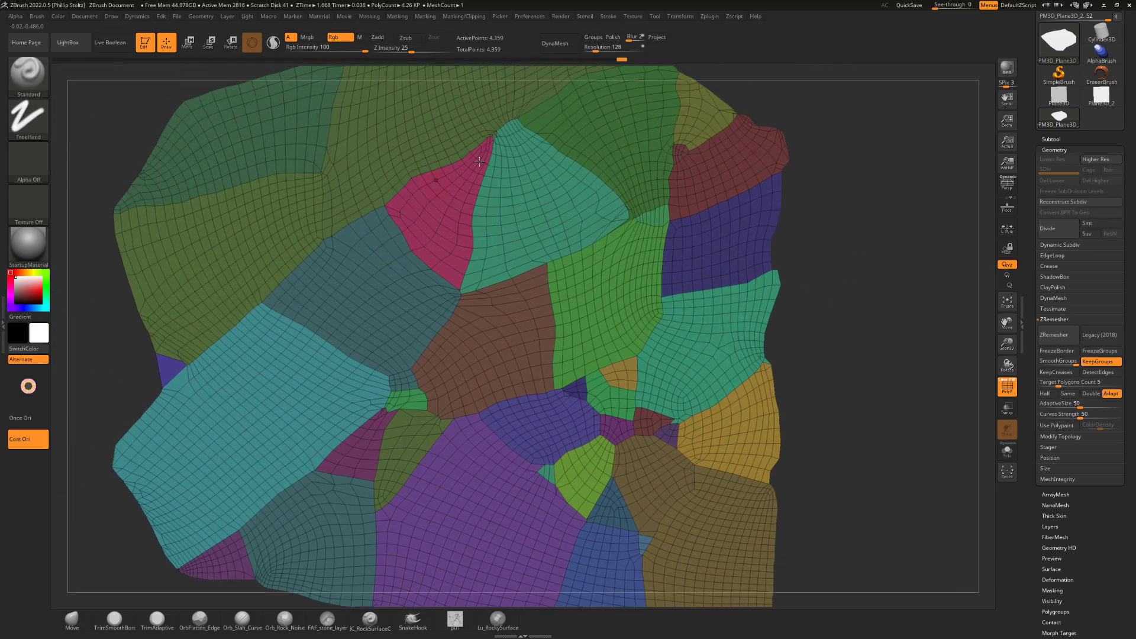
alt+drag(839, 105, 823, 197)
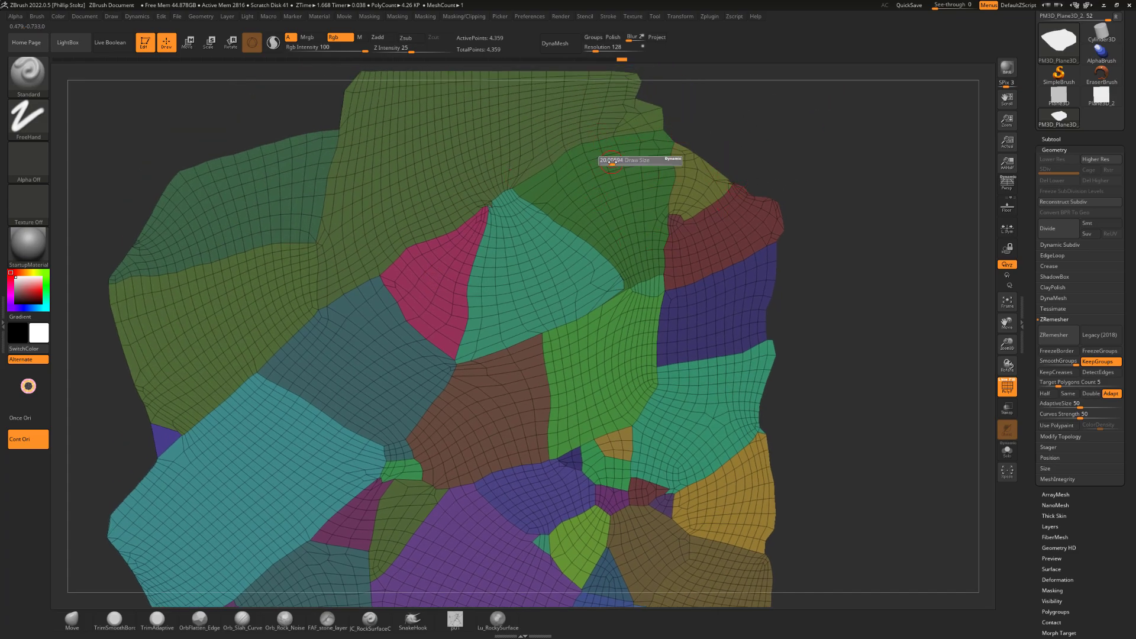
mouse_move(780, 136)
alt+mouse_down()
mouse_move(778, 152)
mouse_move(787, 149)
alt+mouse_up()
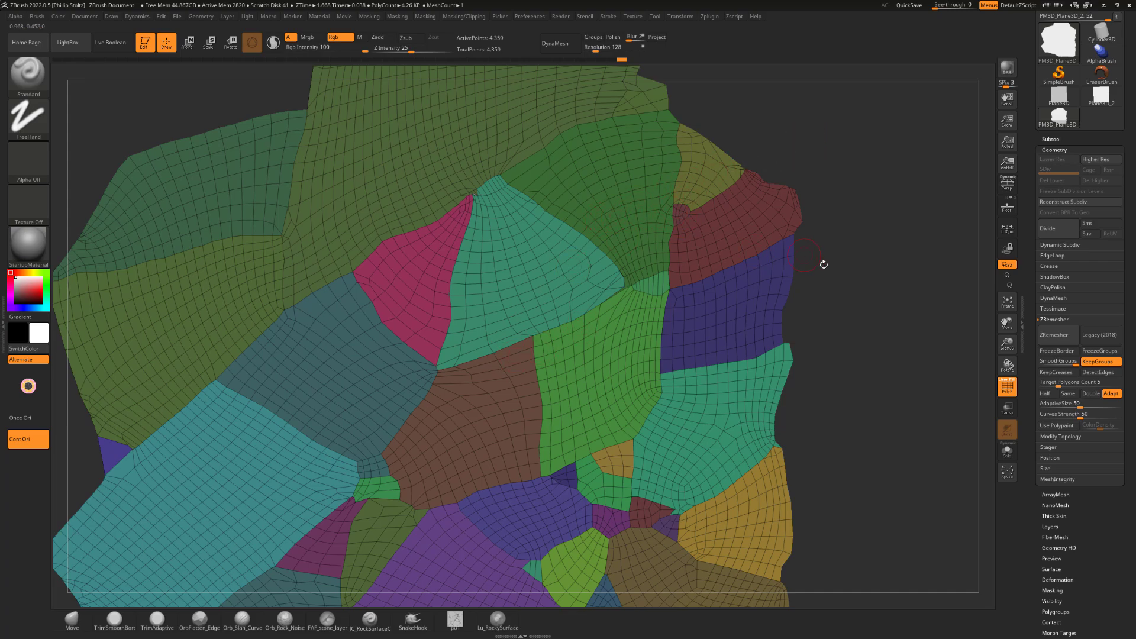
drag(823, 265, 793, 245)
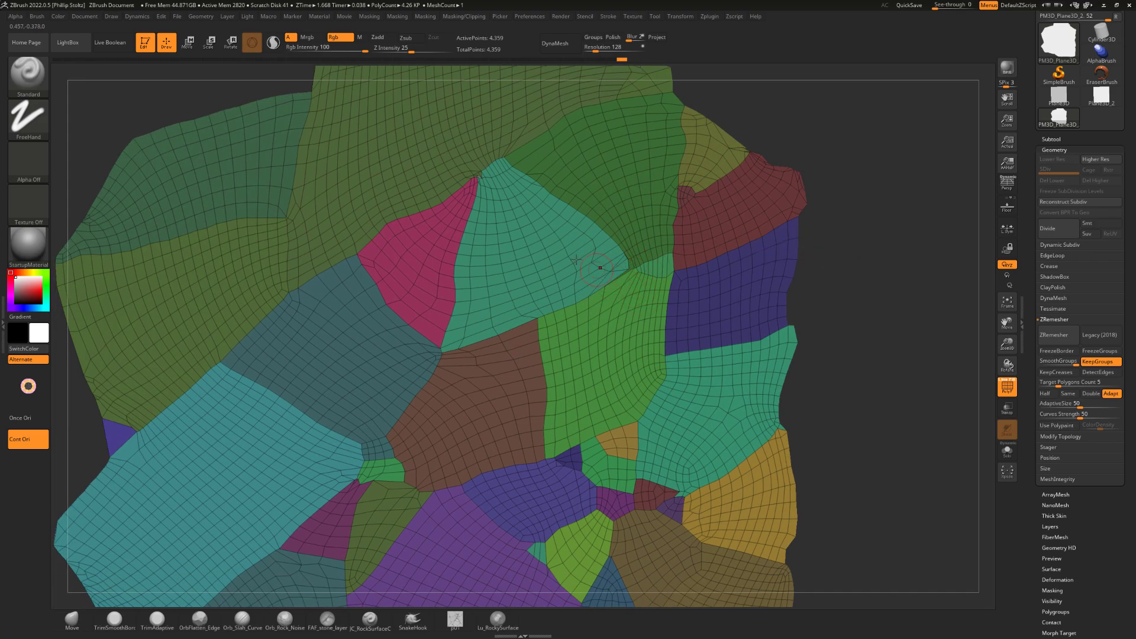
key(b)
key(m)
click(500, 209)
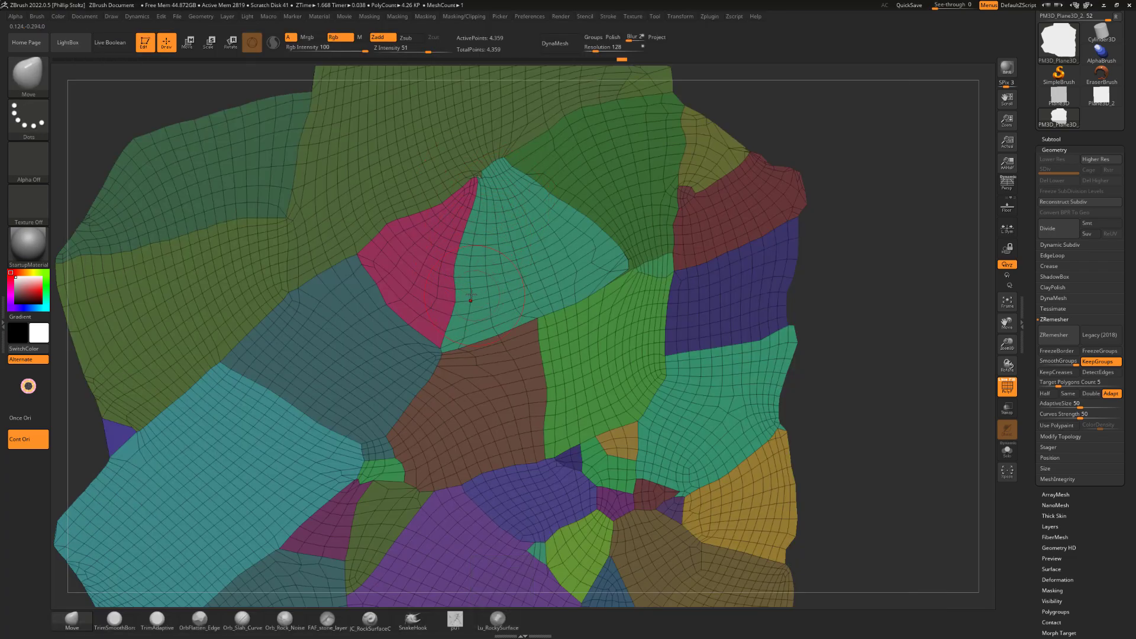
mouse_move(822, 150)
mouse_down()
mouse_move(836, 147)
mouse_move(832, 160)
mouse_move(837, 146)
mouse_move(820, 139)
mouse_up()
drag(467, 212, 443, 212)
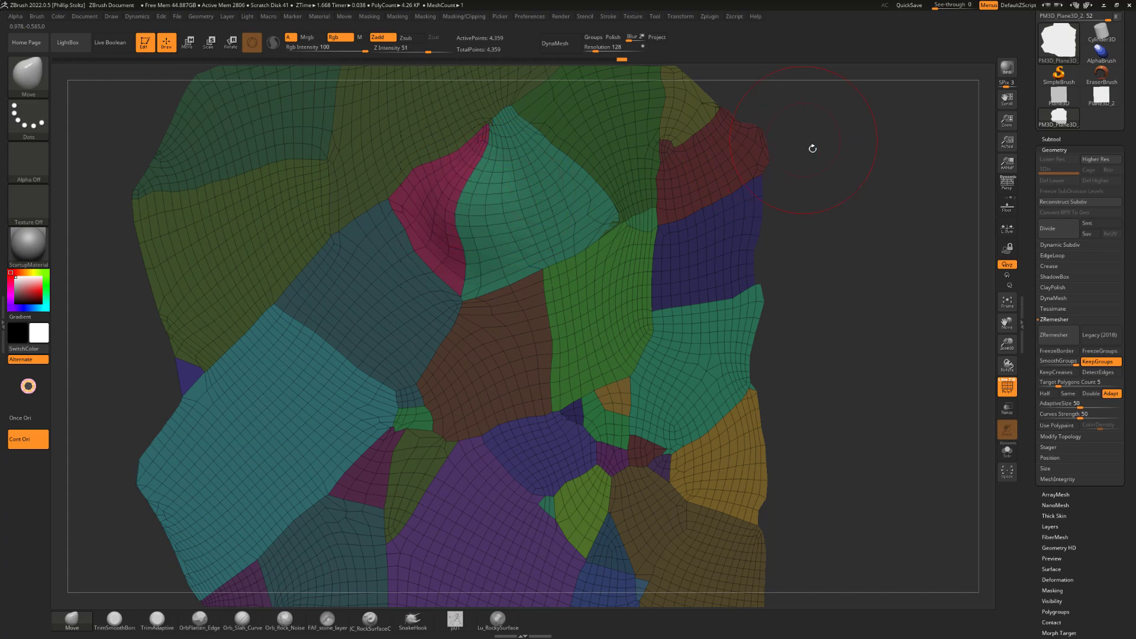
mouse_move(812, 148)
mouse_down()
mouse_move(596, 157)
mouse_move(662, 168)
mouse_move(899, 158)
mouse_move(915, 180)
mouse_up()
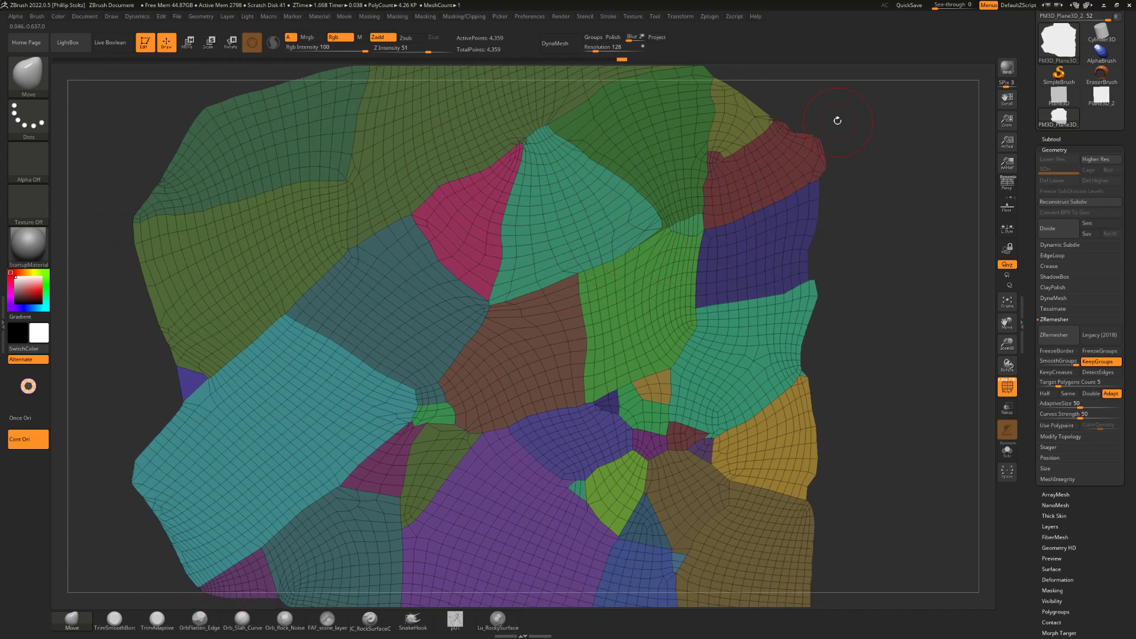
mouse_move(837, 119)
mouse_down()
mouse_move(869, 119)
mouse_move(822, 125)
mouse_up()
drag(527, 265, 511, 264)
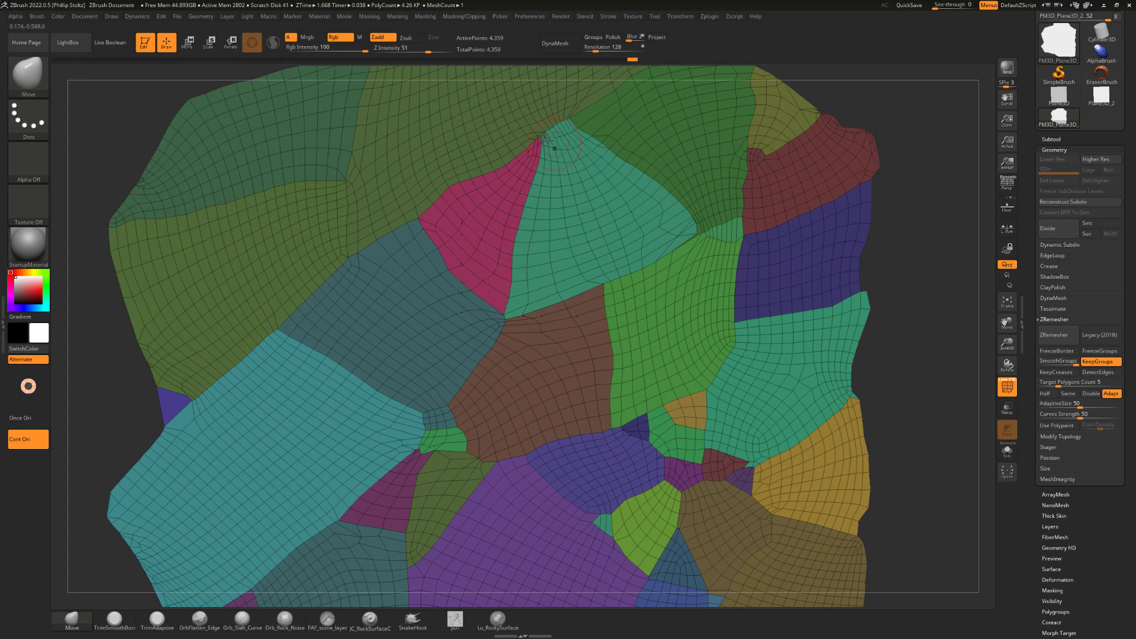
Smooth the pinched tip where the pink and teal slabs meet and round off the teal slab's pointed corner beside the green slabs.
key(shift)
shift+drag(546, 143, 549, 154)
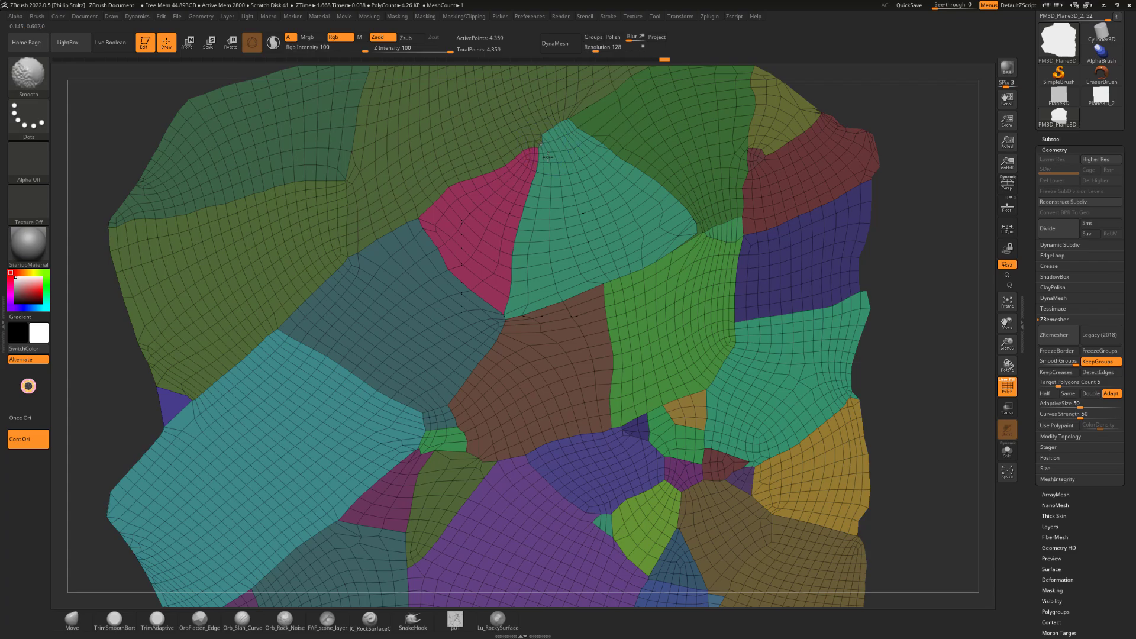
alt+drag(951, 165, 908, 177)
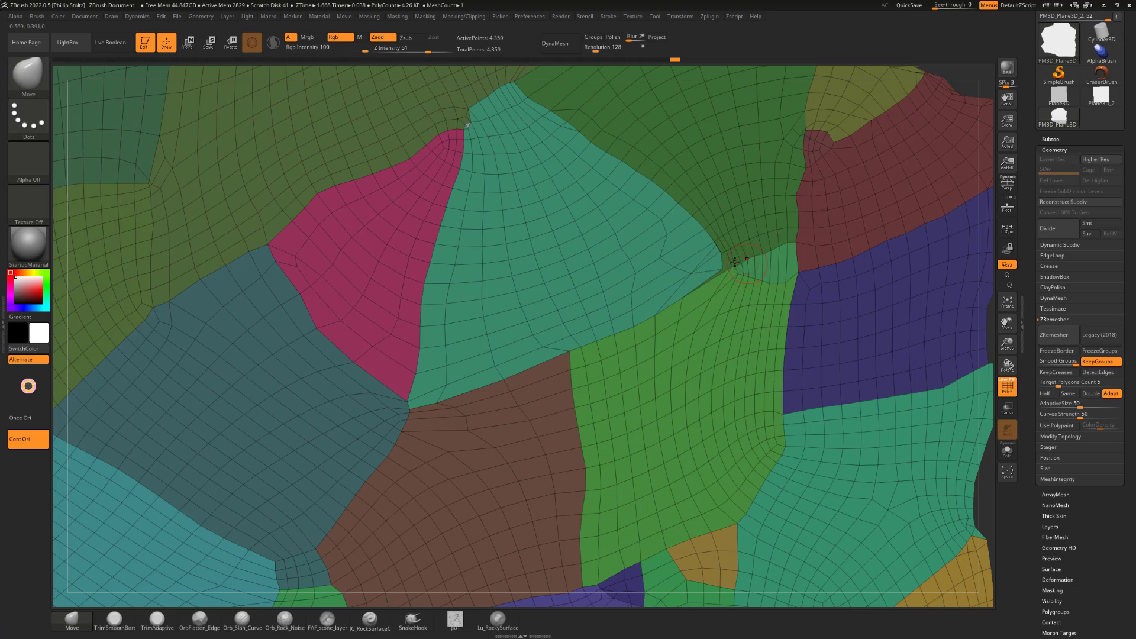
mouse_move(735, 263)
shift+mouse_down()
mouse_move(715, 275)
mouse_move(706, 255)
mouse_move(684, 281)
shift+mouse_up()
mouse_move(968, 88)
alt+mouse_down()
mouse_move(921, 103)
mouse_move(947, 114)
mouse_move(908, 112)
mouse_move(808, 164)
alt+mouse_up()
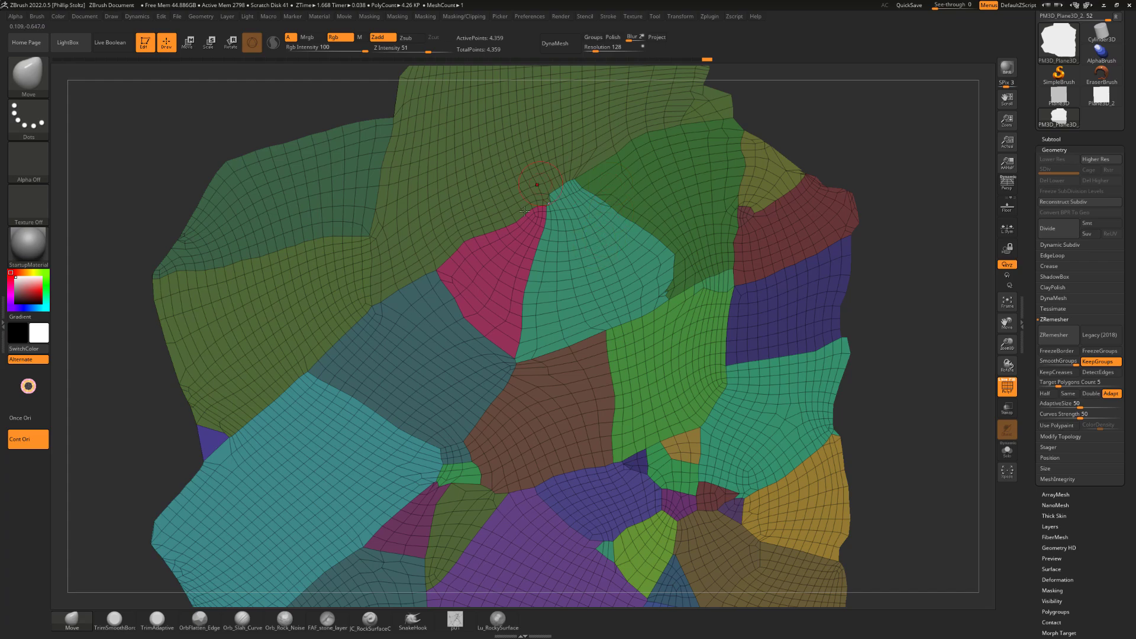
Split the remeshed slab mesh into separate subtools by polygroup with Groups Split.
drag(827, 126, 733, 163)
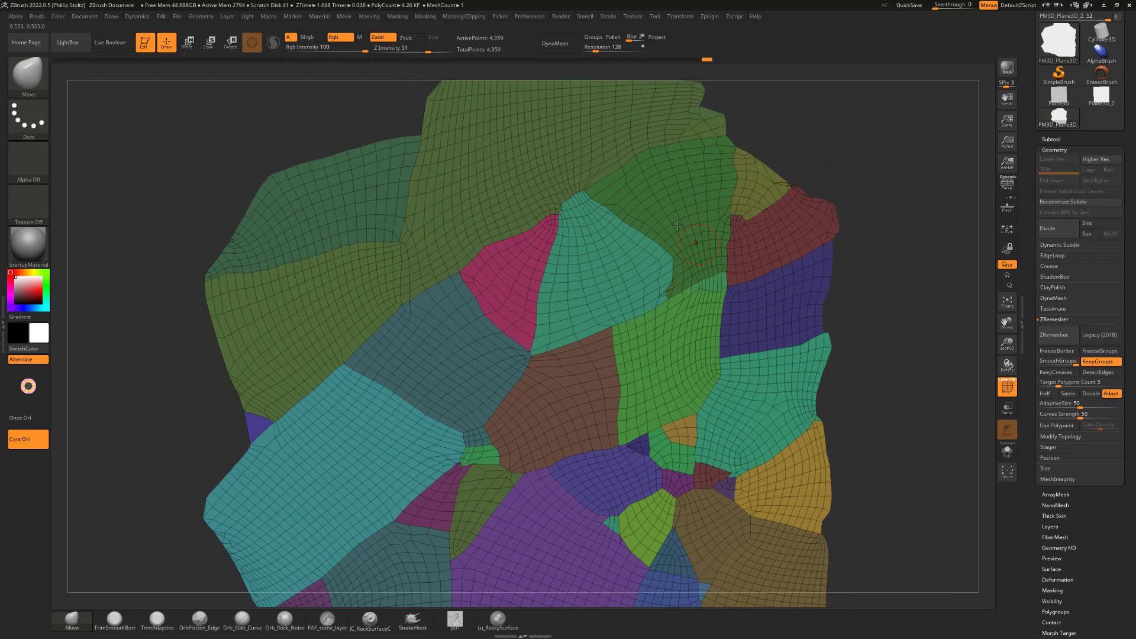
key(f)
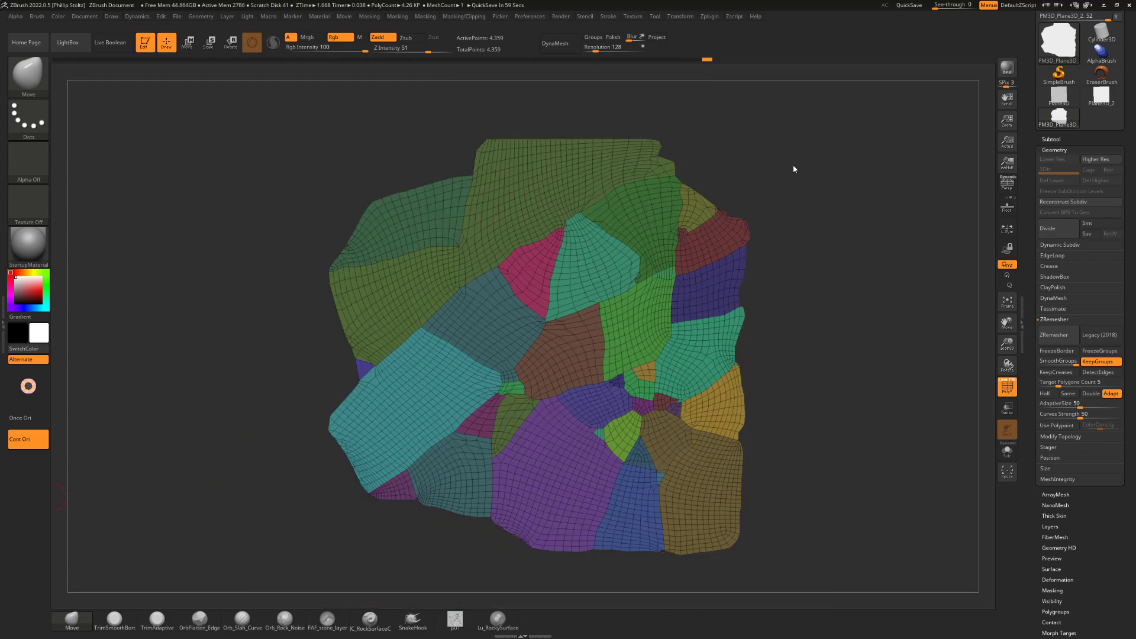
drag(771, 197, 756, 219)
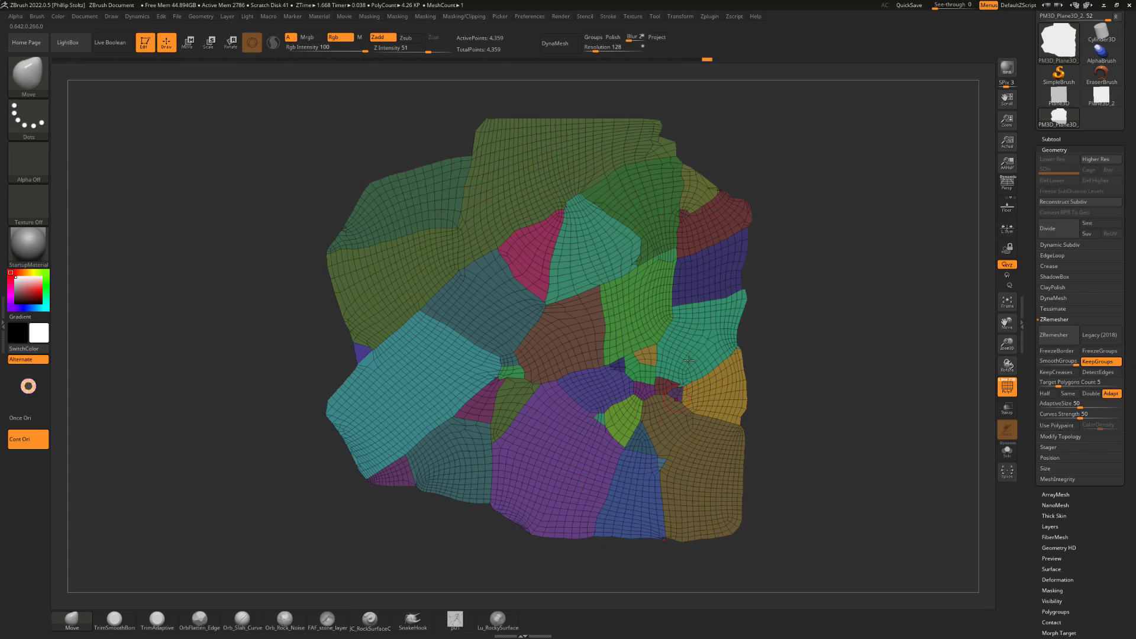
drag(841, 225, 839, 228)
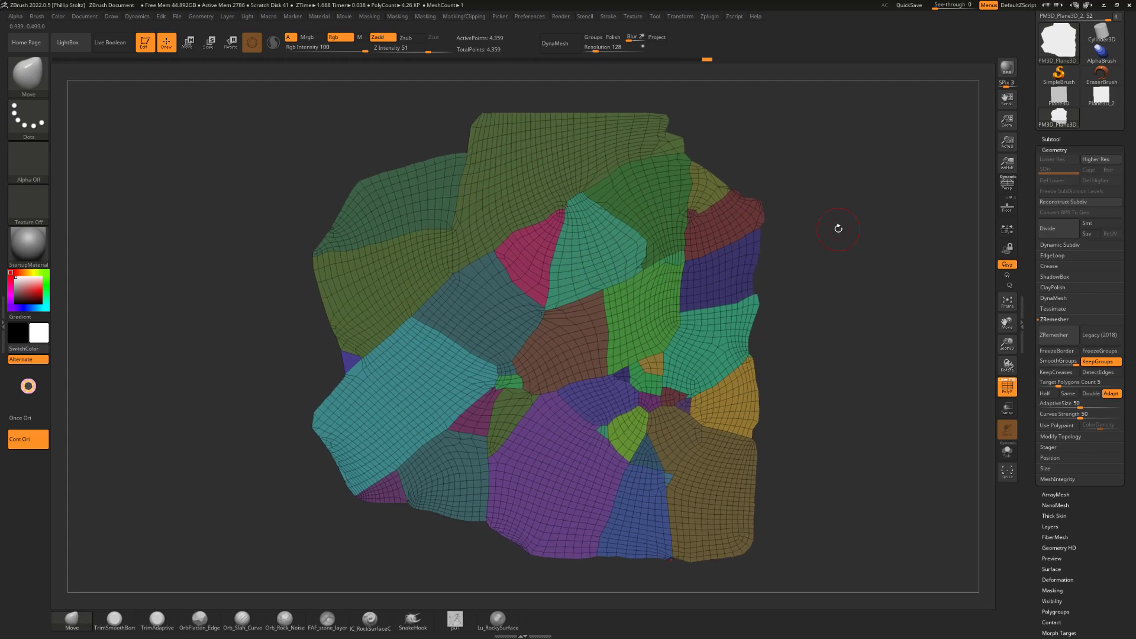
click(1051, 139)
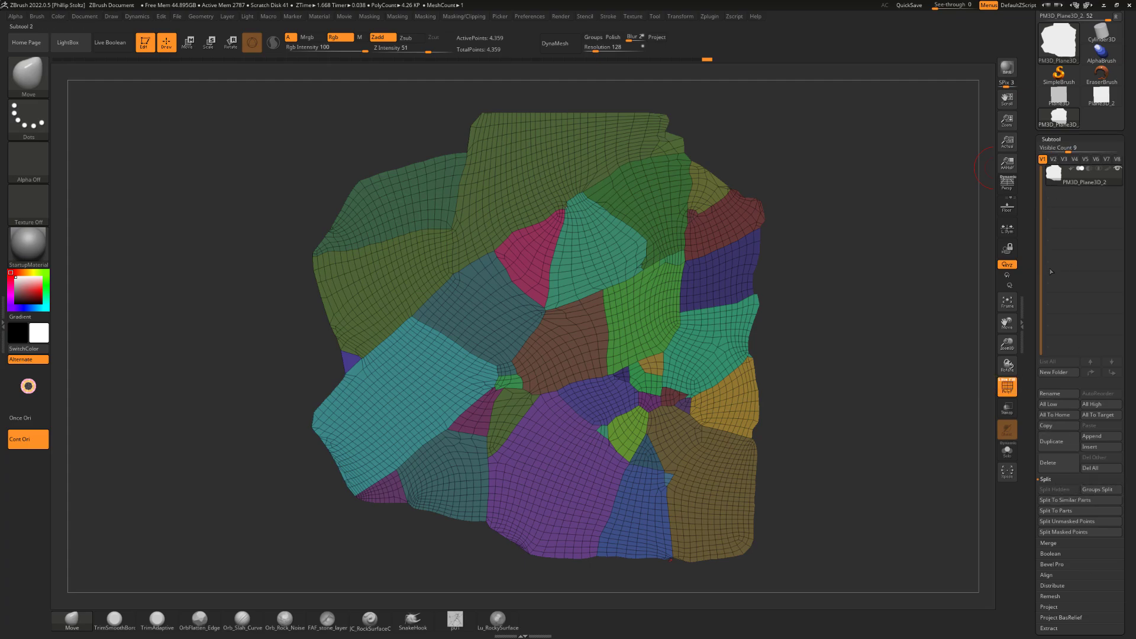
click(1050, 480)
click(1049, 481)
click(1096, 490)
Select several of the split slabs in turn on the model, ending on the small olive slab at the outer edge.
drag(902, 296, 876, 264)
alt+click(638, 256)
alt+click(610, 287)
alt+click(603, 233)
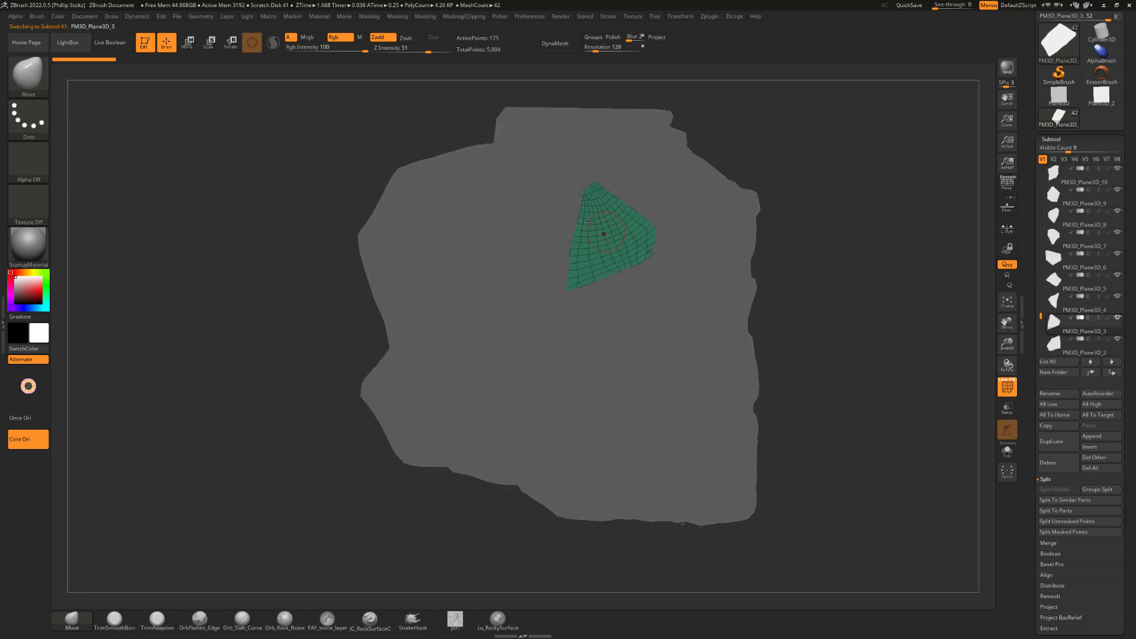
alt+click(545, 250)
alt+click(610, 158)
alt+click(704, 177)
Examine the split slabs from several angles and look through the first entries of the subtool list.
drag(774, 170, 761, 147)
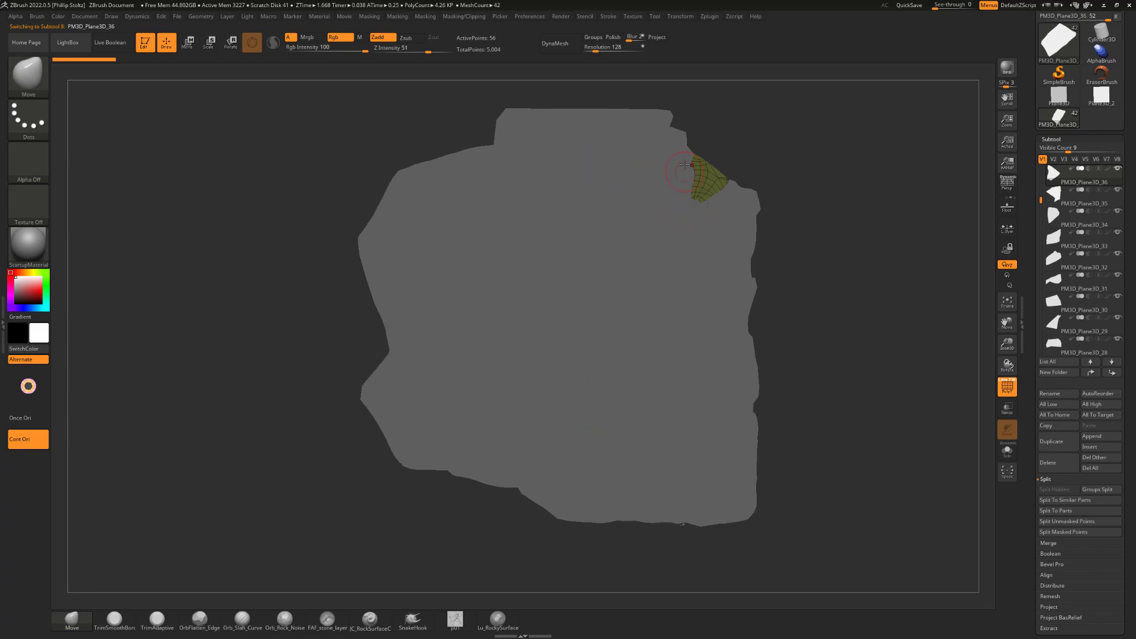
drag(794, 215, 816, 162)
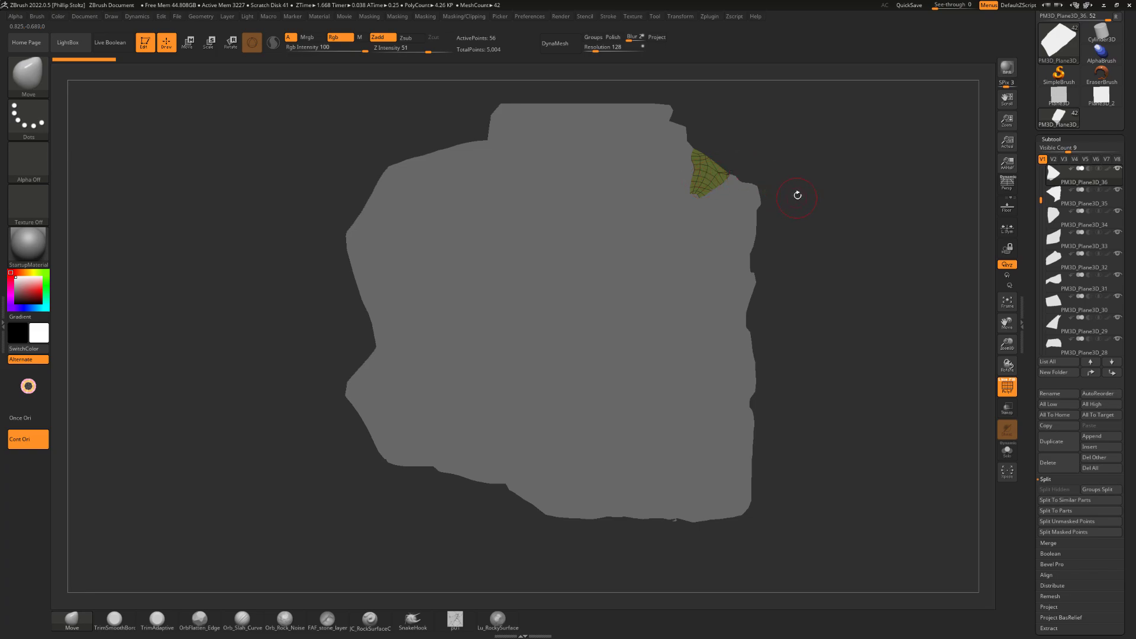
drag(765, 165, 753, 178)
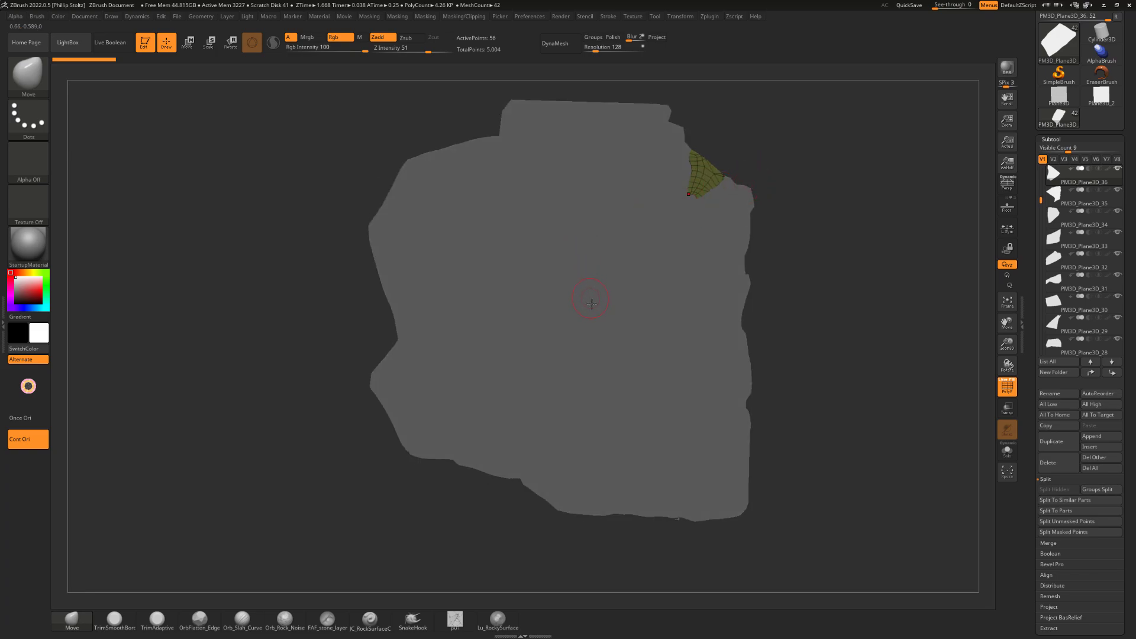
drag(769, 236, 730, 205)
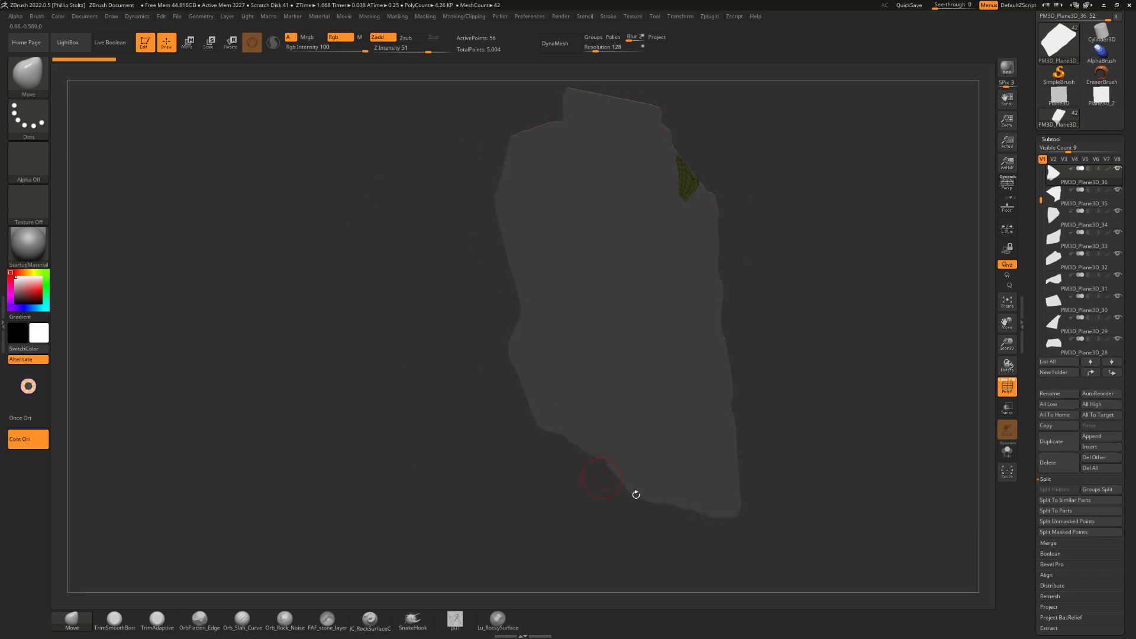
drag(822, 258, 787, 224)
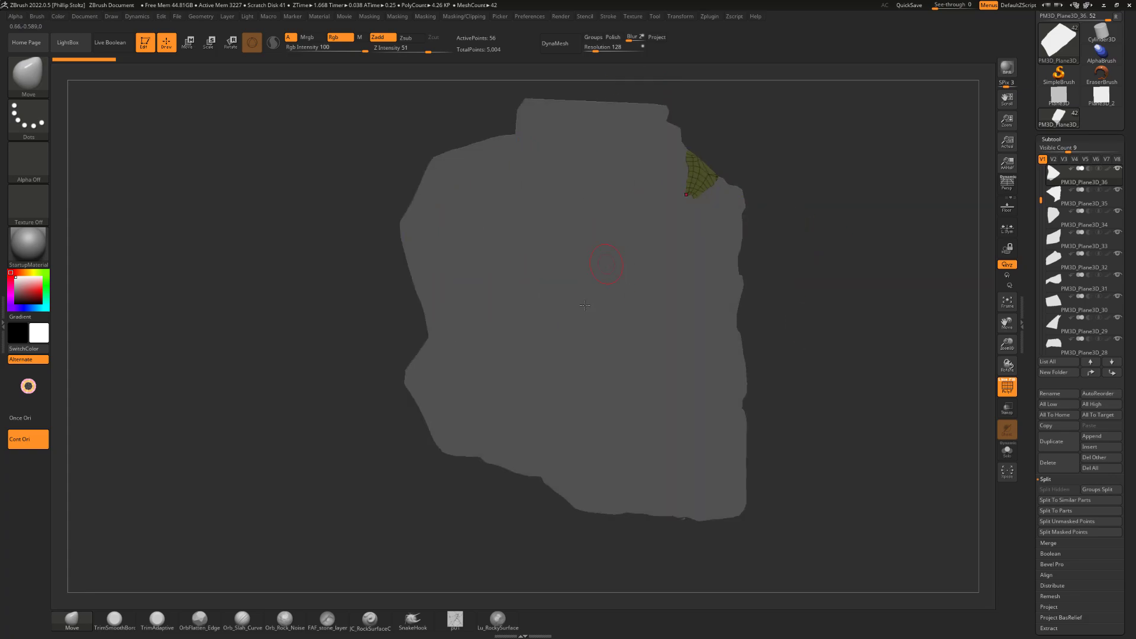
drag(800, 284, 656, 186)
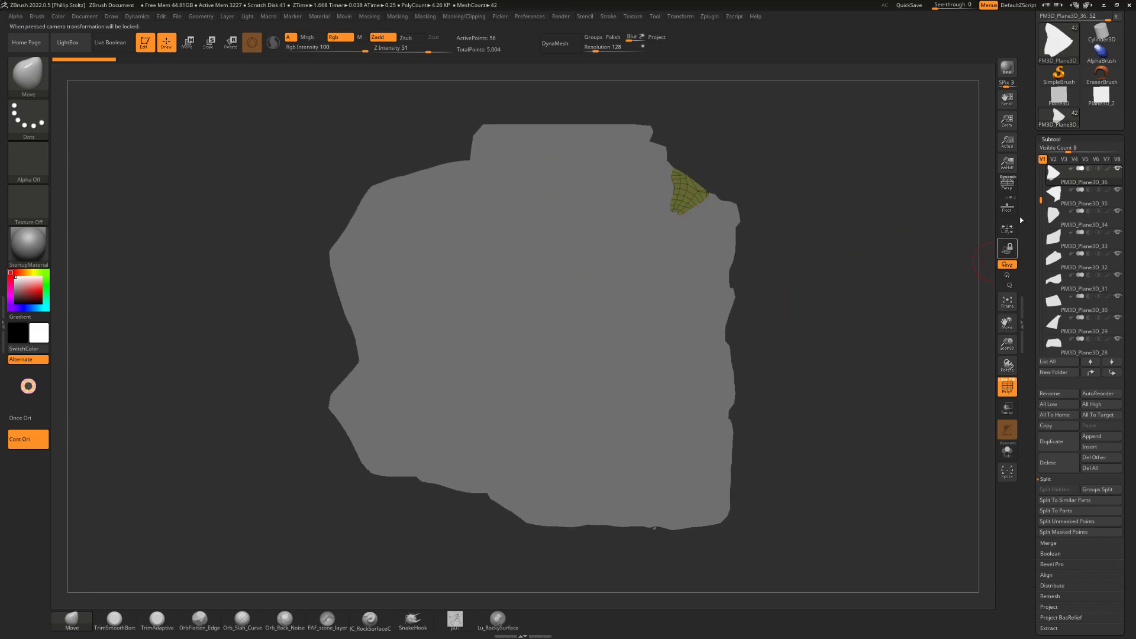
drag(1040, 200, 1040, 168)
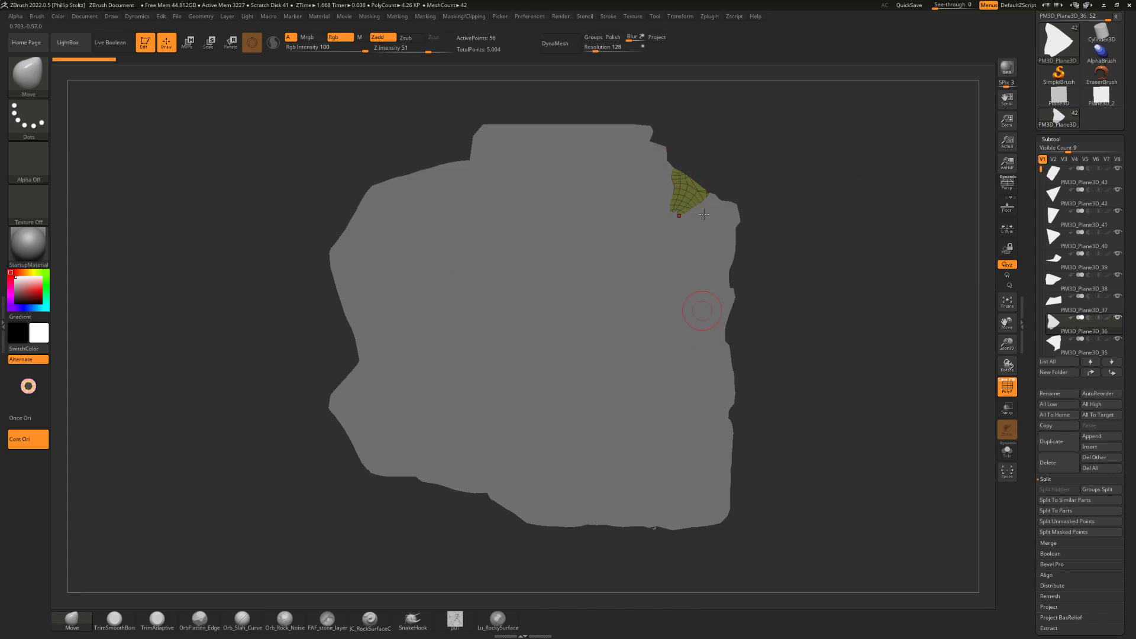
drag(802, 204, 779, 206)
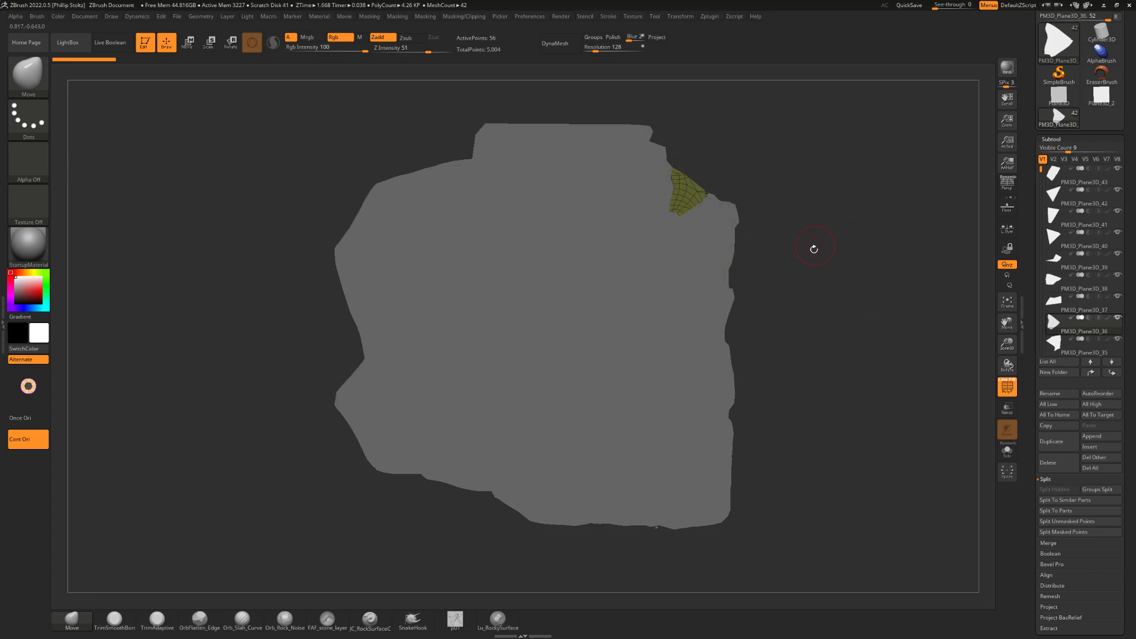
shift+drag(814, 249, 816, 239)
Merge all visible slab subtools into a single new mesh with MergeVisible.
alt+drag(840, 276, 833, 275)
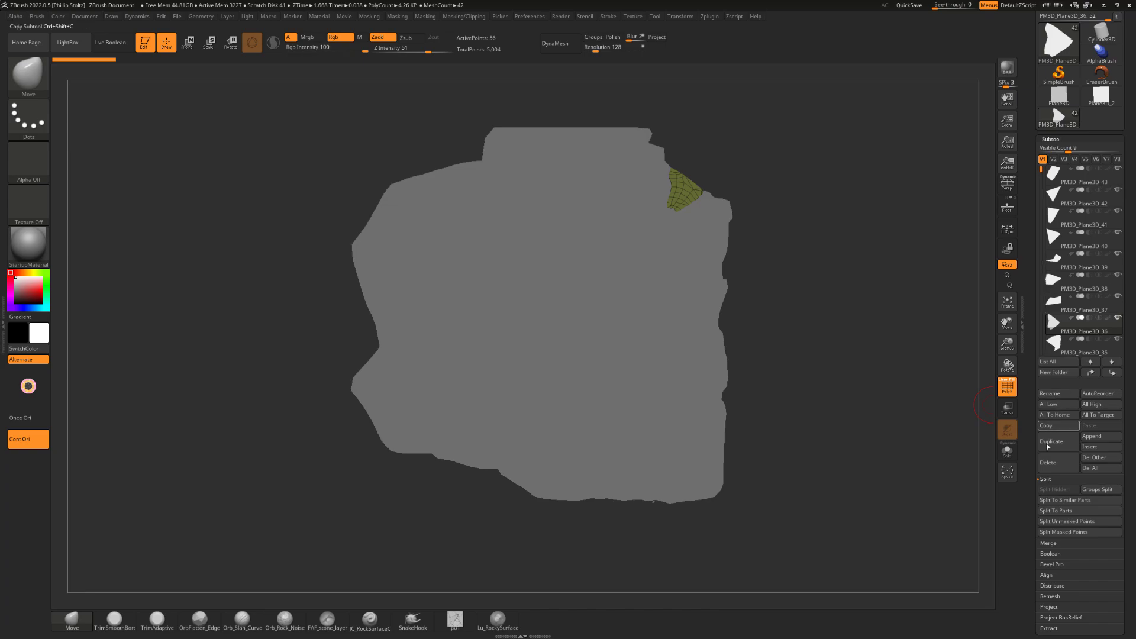
drag(1030, 508, 1029, 483)
click(1048, 518)
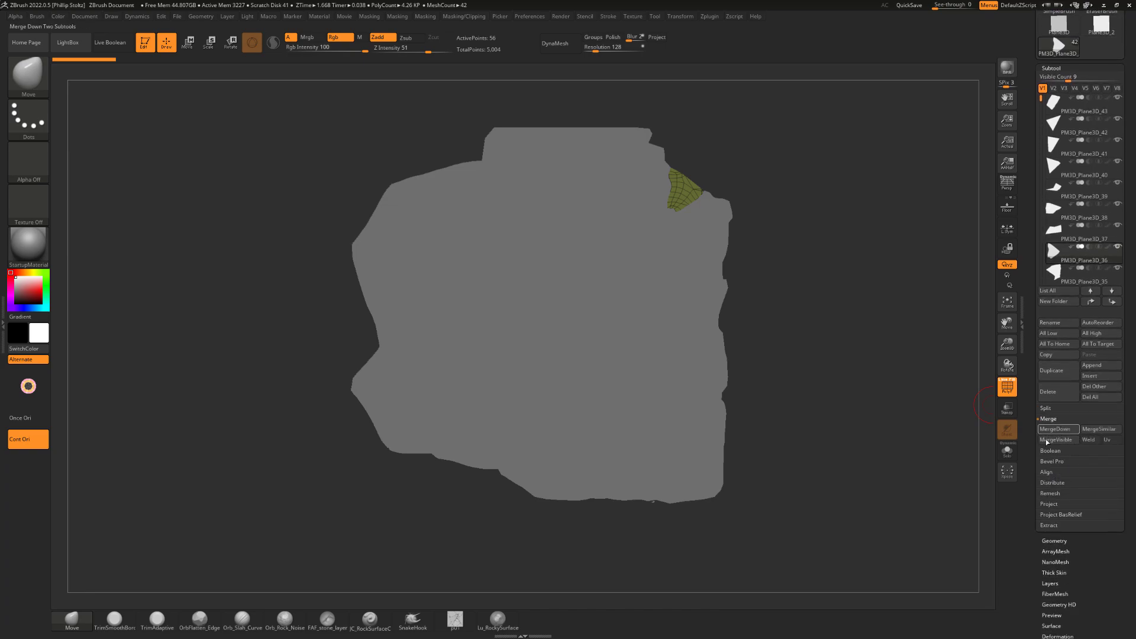
alt+drag(910, 382, 916, 402)
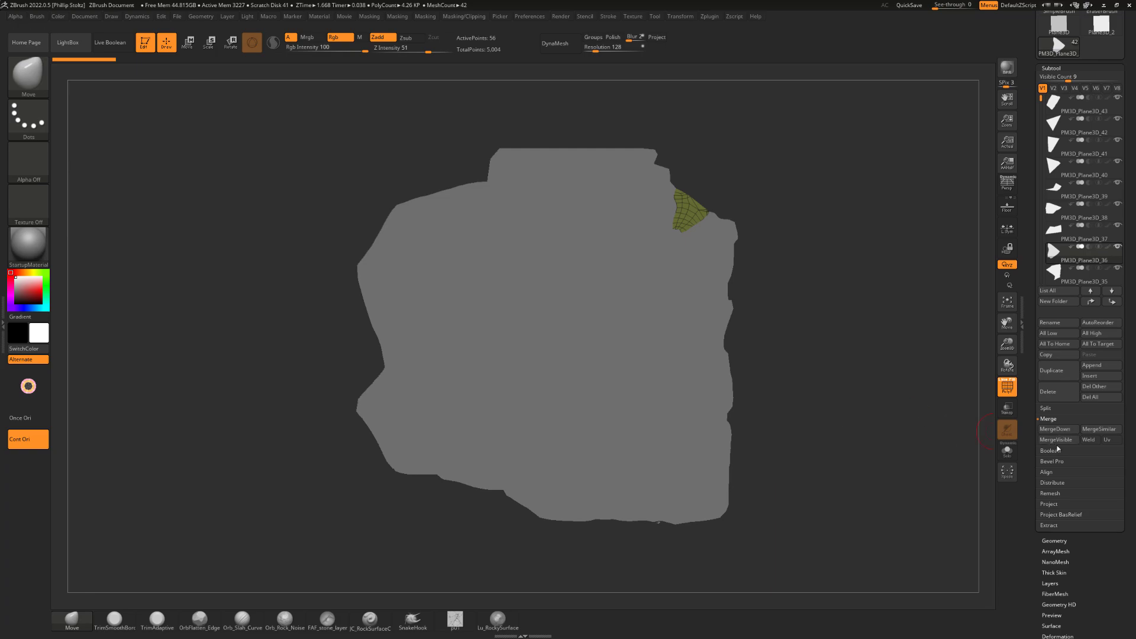
alt+drag(918, 195, 913, 229)
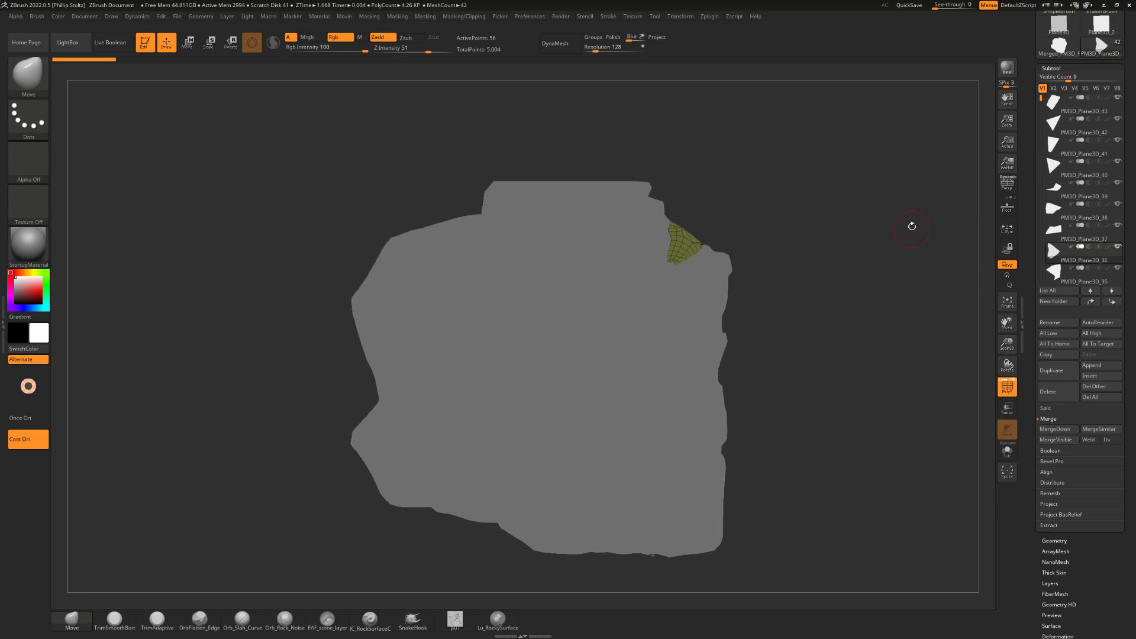
Switch to the merged slab mesh and frame its separated polygroups in the view.
drag(1027, 75, 1027, 182)
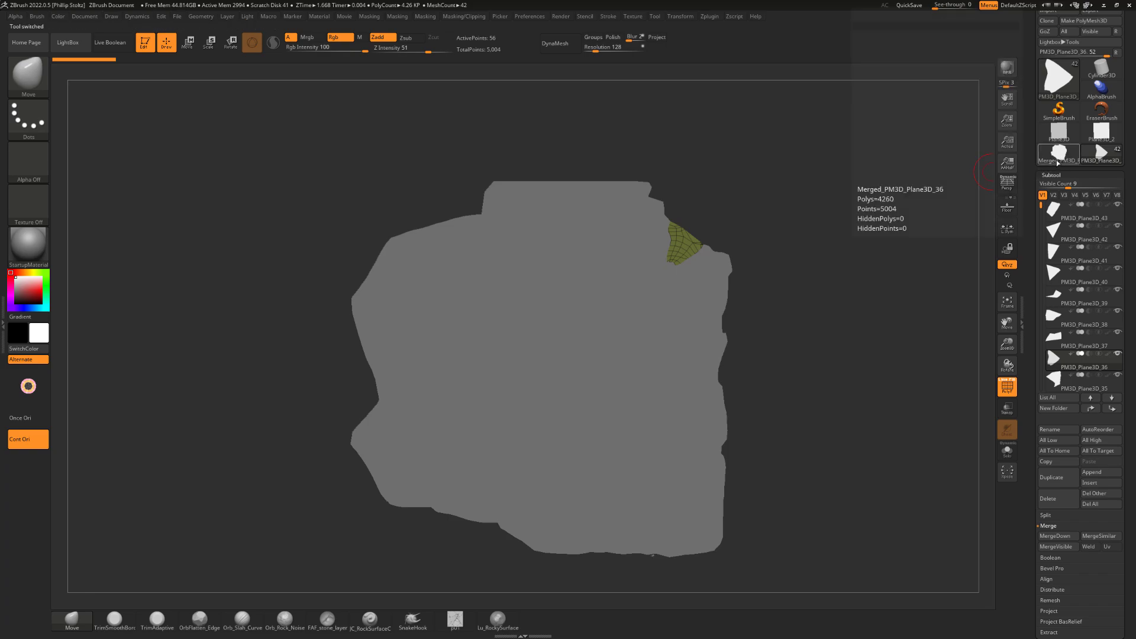
click(1057, 155)
mouse_move(828, 289)
alt+mouse_down()
mouse_move(820, 243)
mouse_move(827, 278)
mouse_move(840, 275)
alt+mouse_up()
drag(688, 119, 709, 131)
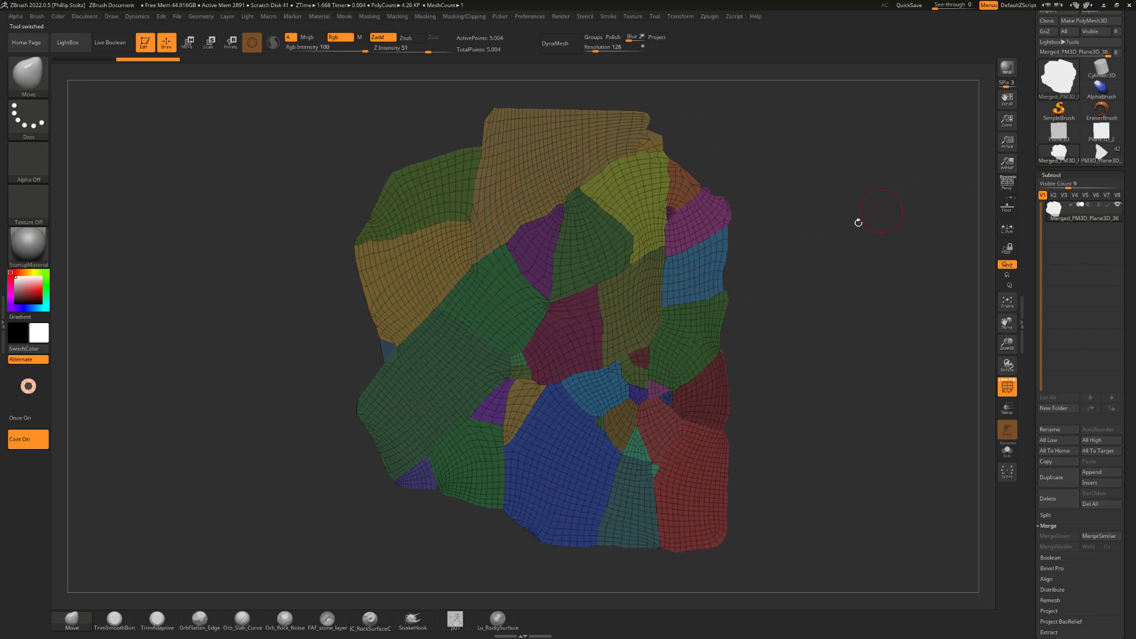
drag(857, 220, 610, 204)
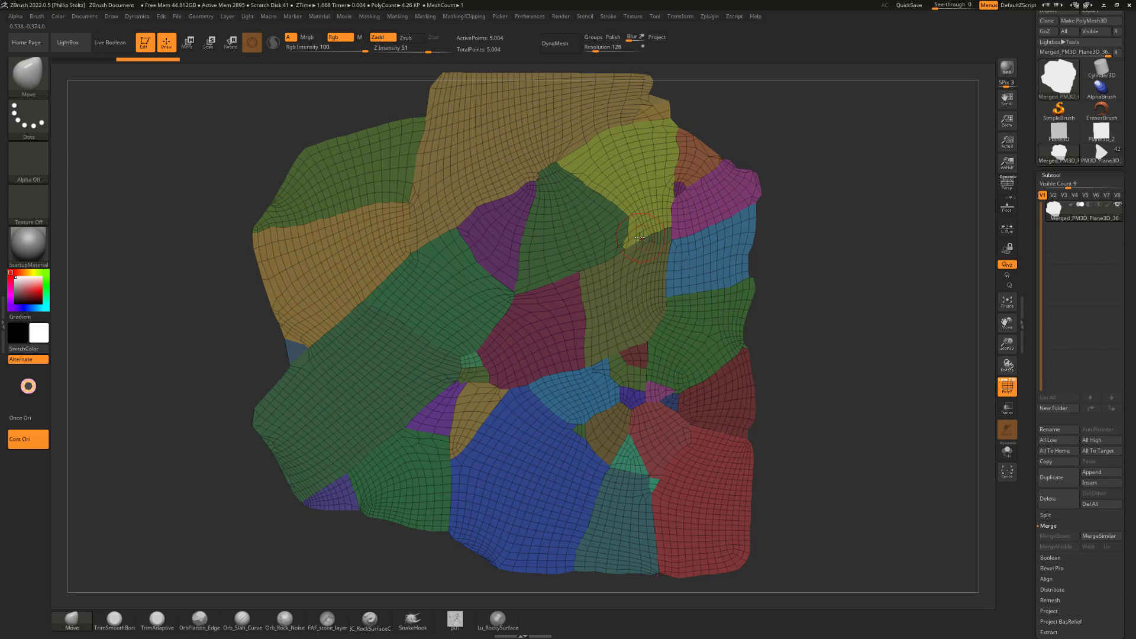
Switch to the ZModeler brush for polygon editing on the merged slab mesh.
drag(779, 165, 778, 169)
key(b)
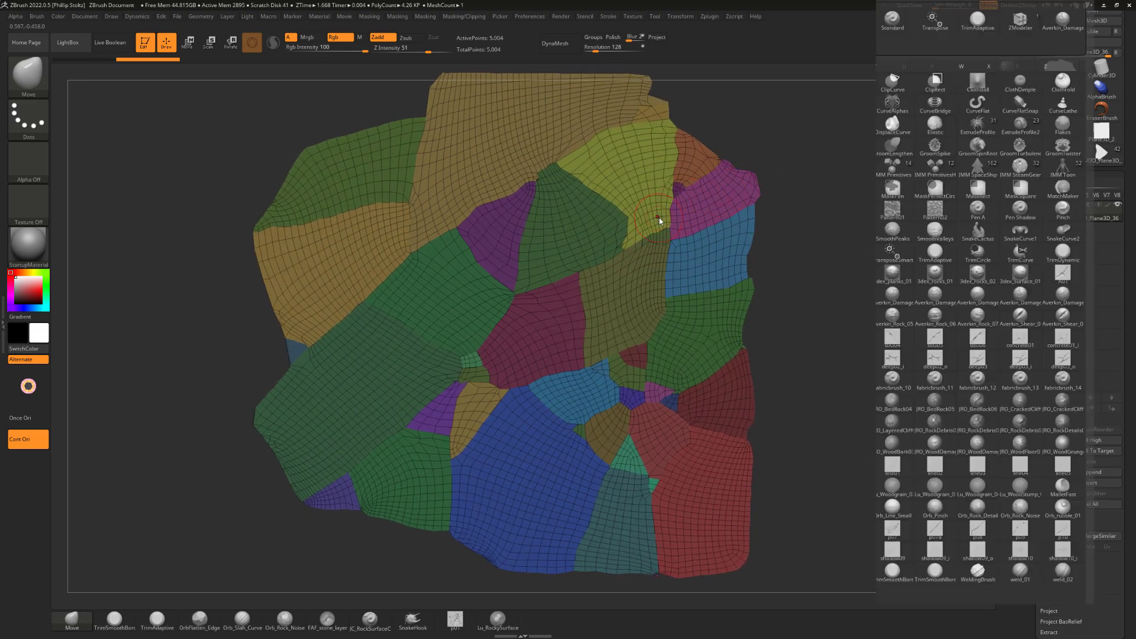
key(z)
key(m)
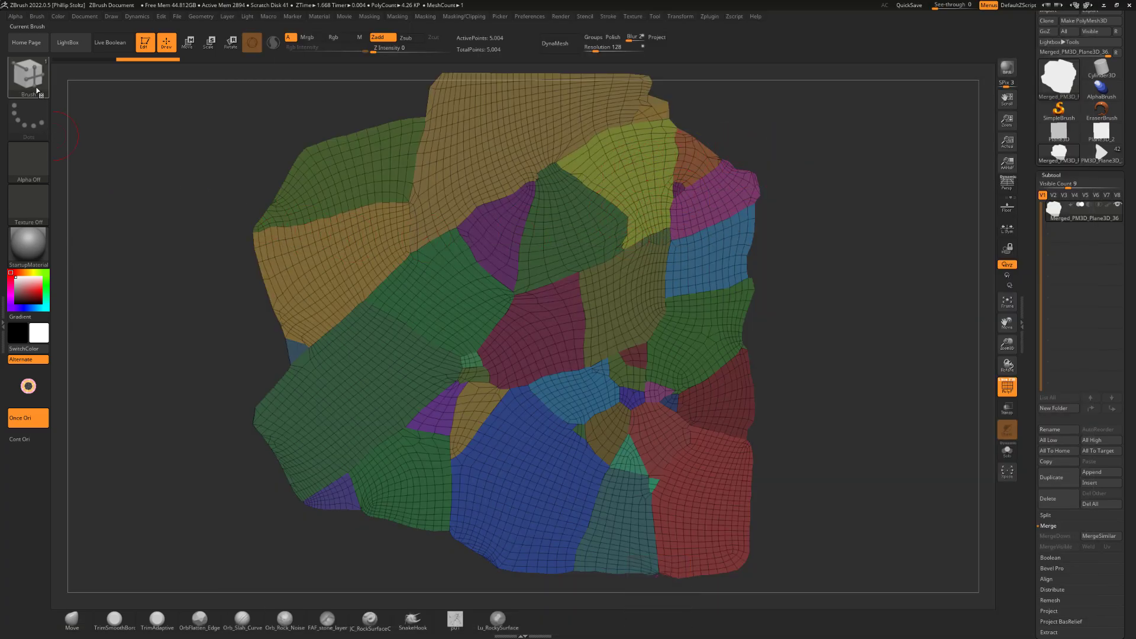
scroll(882, 174, up, 3)
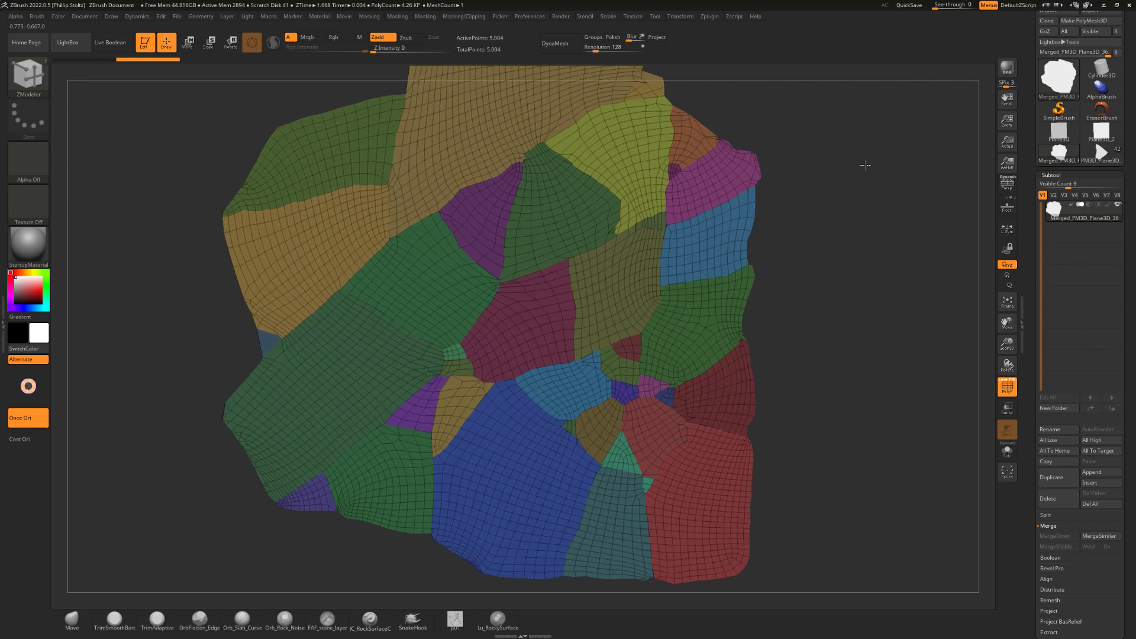
key(s)
alt+drag(874, 201, 843, 225)
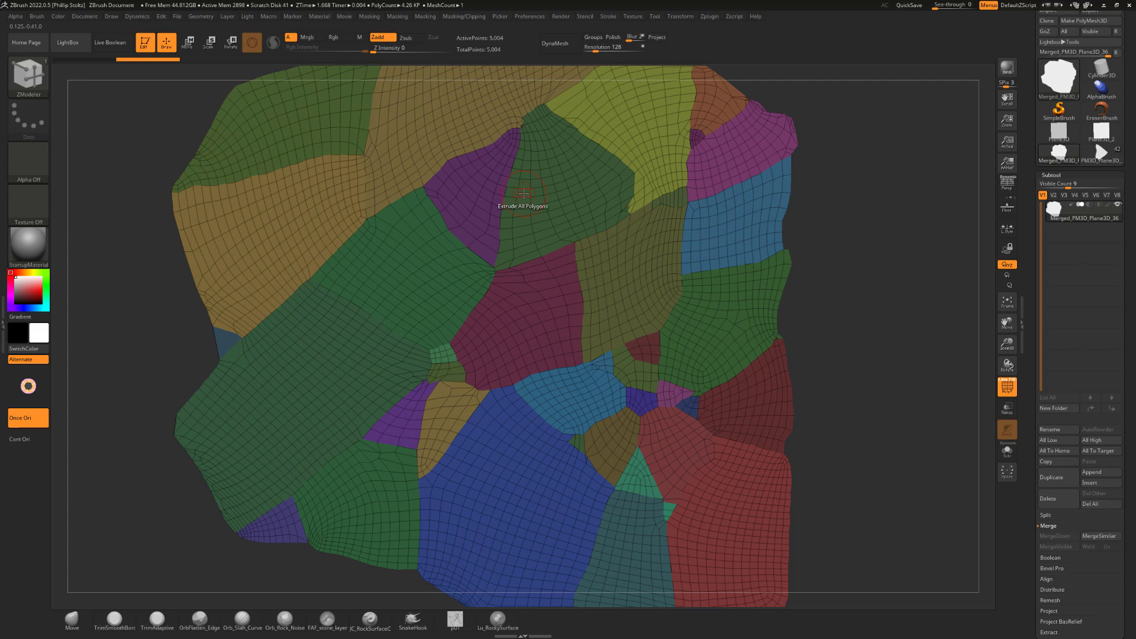
Extrude all polygons of the merged slab mesh with ZModeler to give the flat slabs thickness.
key(space)
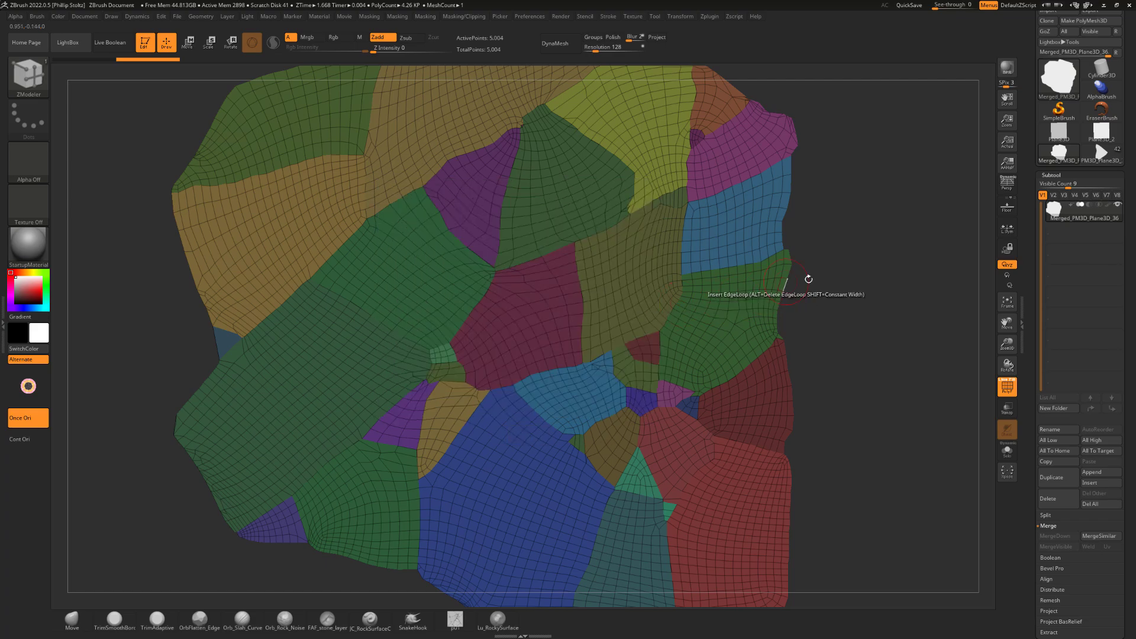
drag(807, 278, 866, 296)
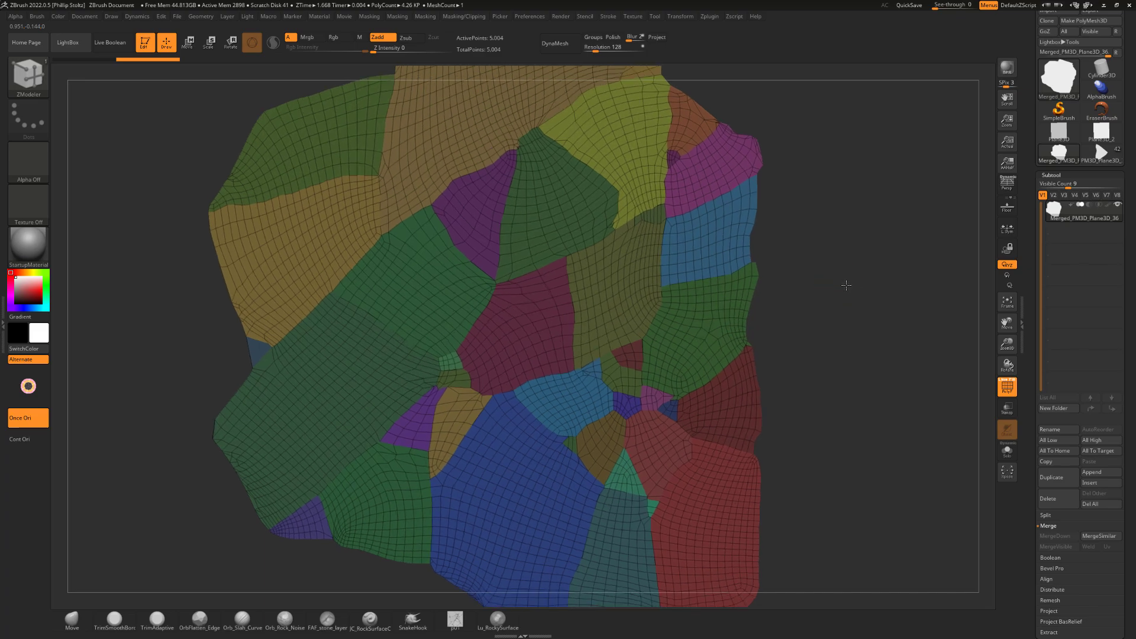
alt+drag(846, 285, 844, 299)
drag(816, 165, 784, 170)
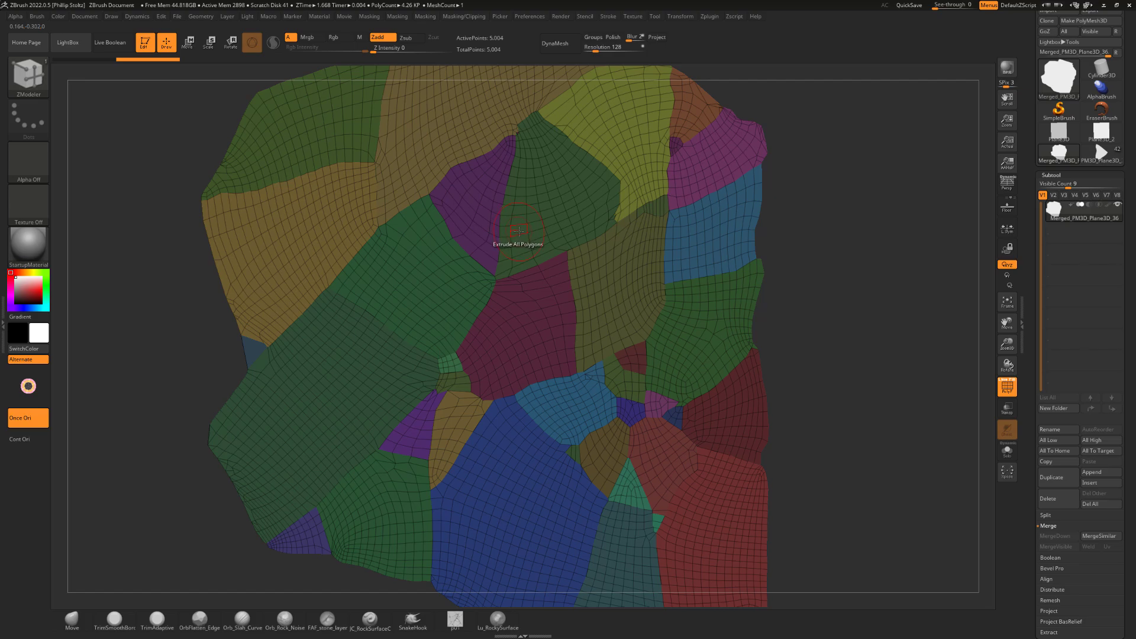
drag(520, 231, 446, 228)
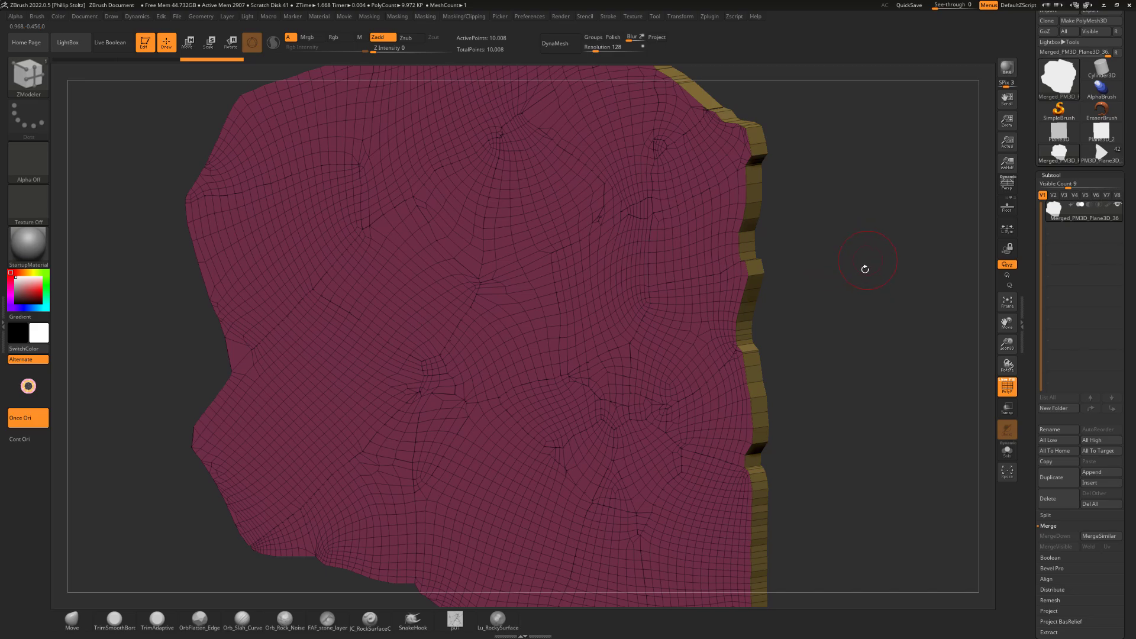
Examine the front surface and side walls of the extruded slab mesh from several angles.
mouse_move(865, 270)
mouse_down()
mouse_move(854, 266)
mouse_move(871, 264)
mouse_up()
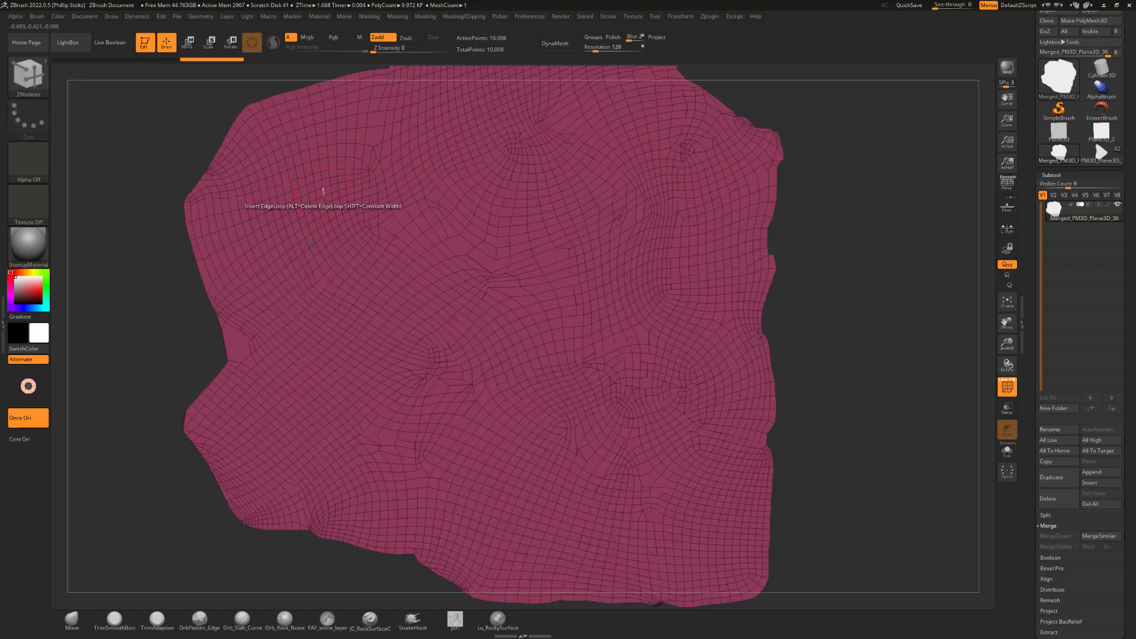
drag(800, 299, 722, 220)
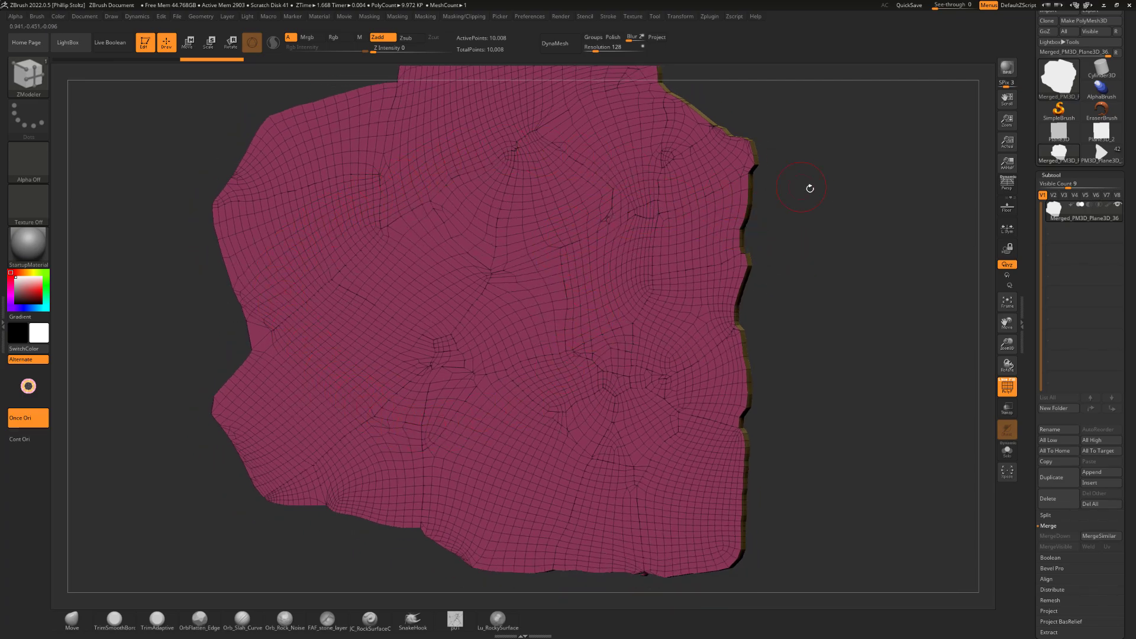
drag(809, 188, 728, 171)
drag(840, 168, 853, 161)
drag(826, 320, 833, 310)
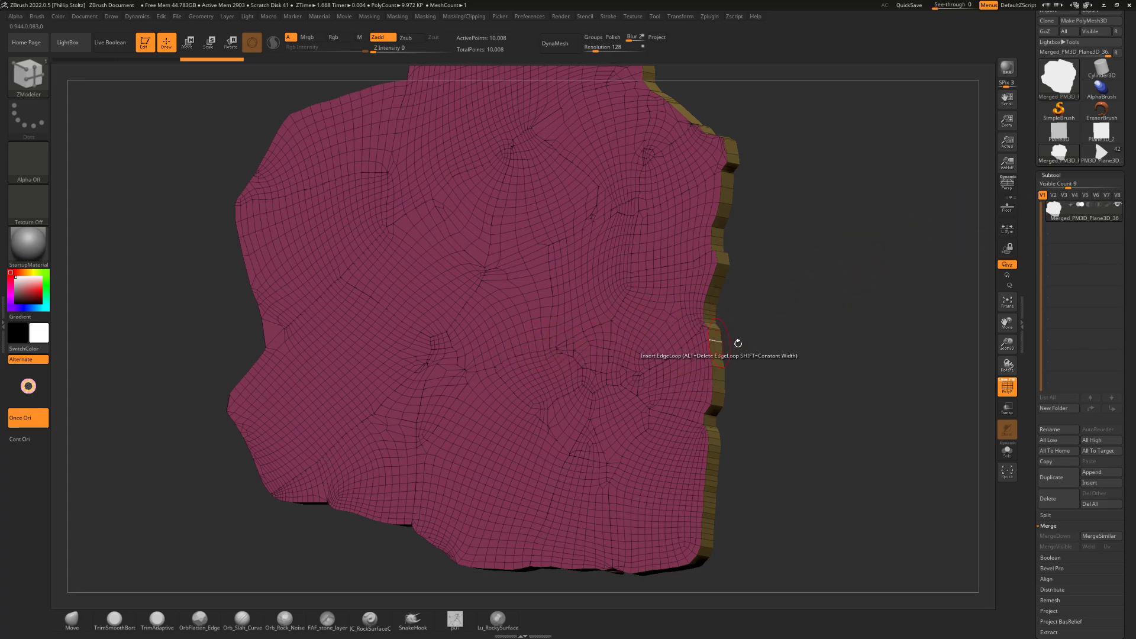
alt+drag(782, 307, 815, 329)
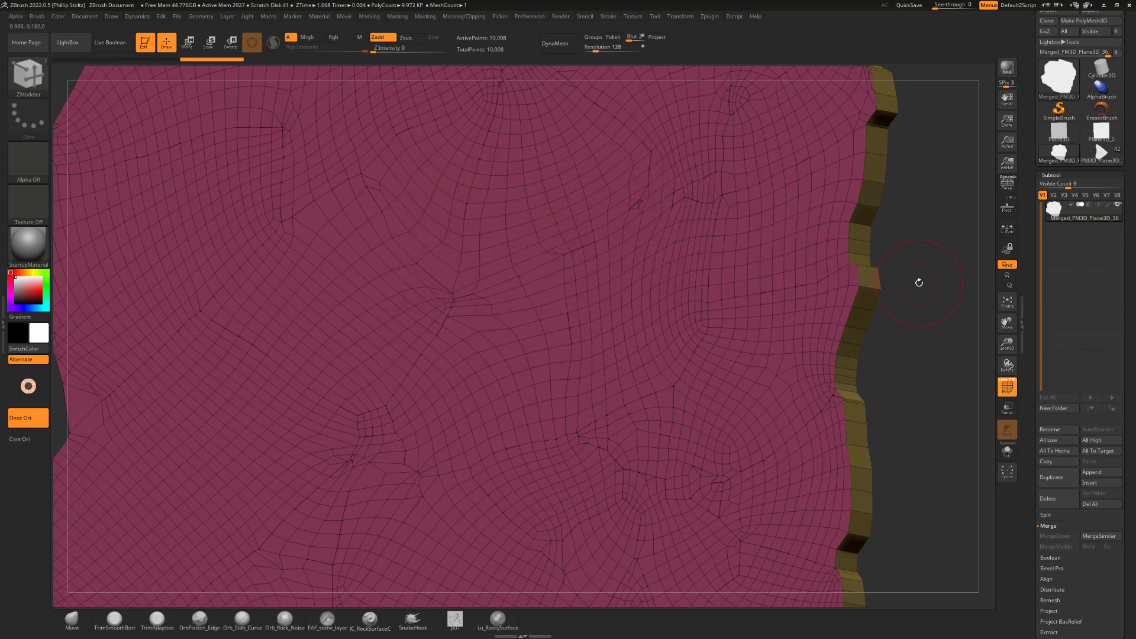
key(f)
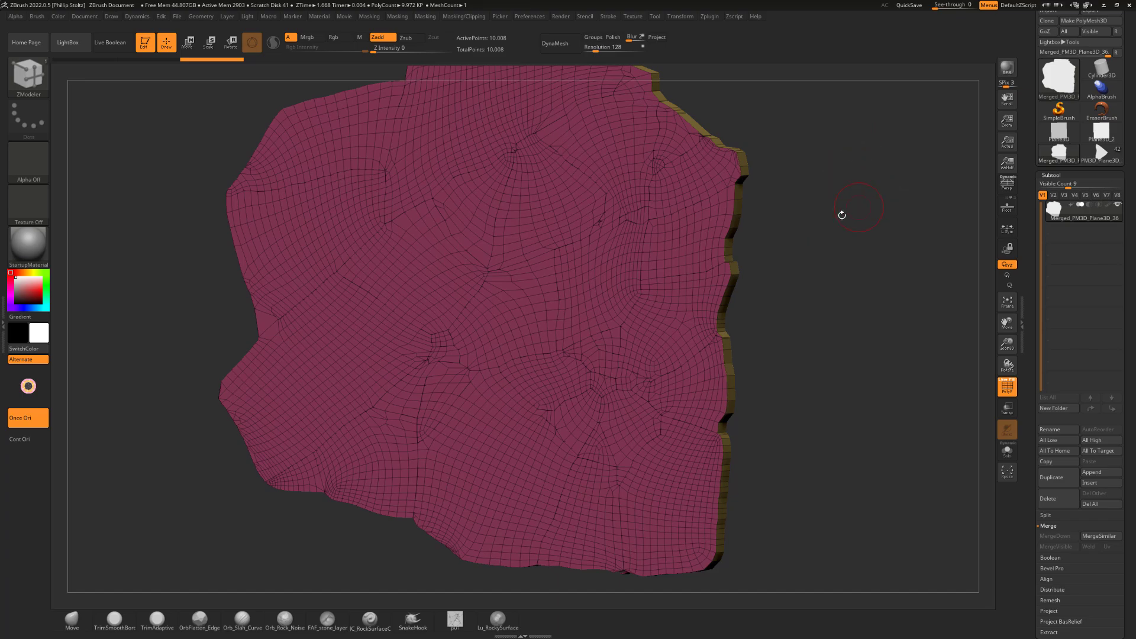
drag(841, 215, 941, 221)
Regenerate the polygroups with Auto Groups so each extruded slab gets its own group.
click(1047, 175)
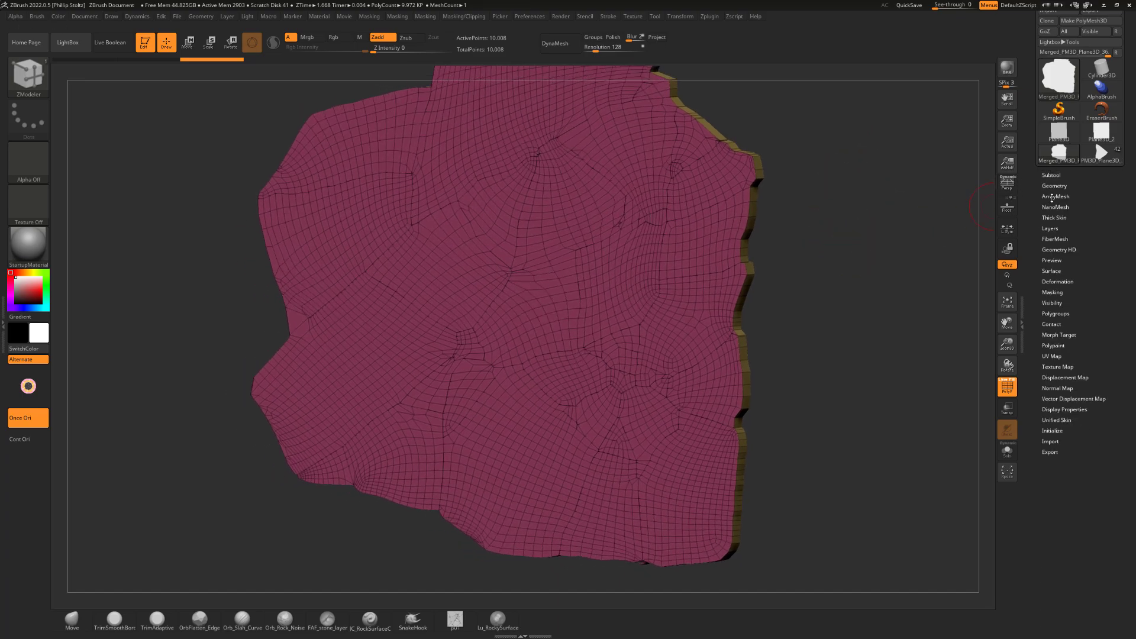
click(1055, 313)
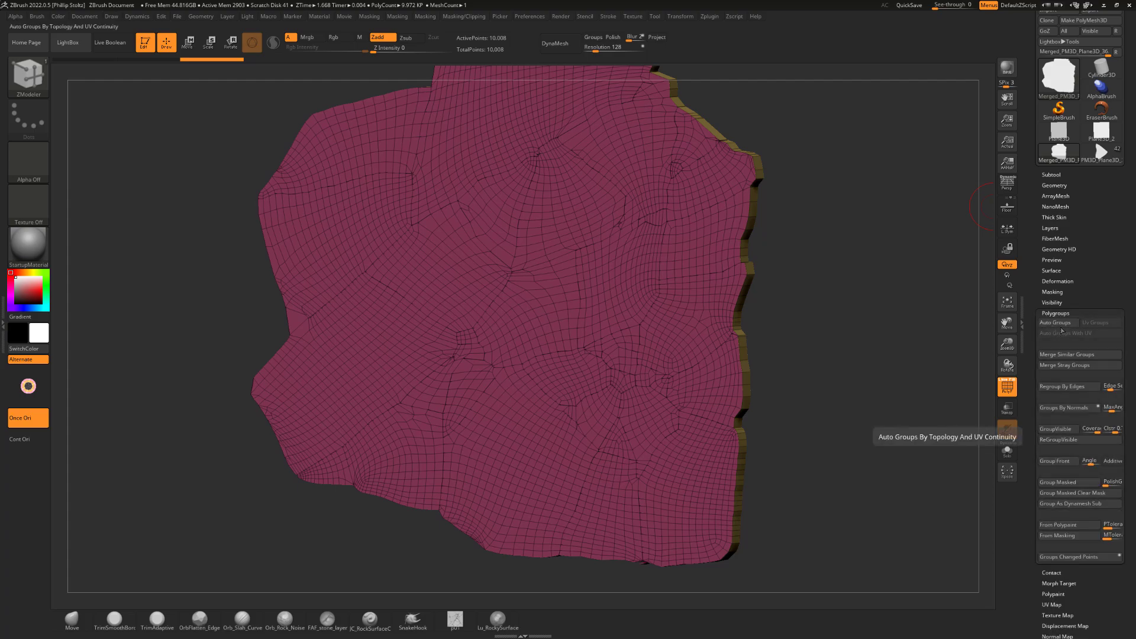
click(1057, 323)
Examine the regrouped slabs, their thickness and the boundaries between neighbouring pieces from several angles.
mouse_move(888, 304)
mouse_down()
mouse_move(842, 331)
mouse_move(865, 332)
mouse_move(821, 340)
mouse_move(811, 297)
mouse_up()
mouse_move(713, 273)
mouse_down()
mouse_move(753, 267)
mouse_move(718, 225)
mouse_move(711, 238)
mouse_move(760, 259)
mouse_up()
key(s)
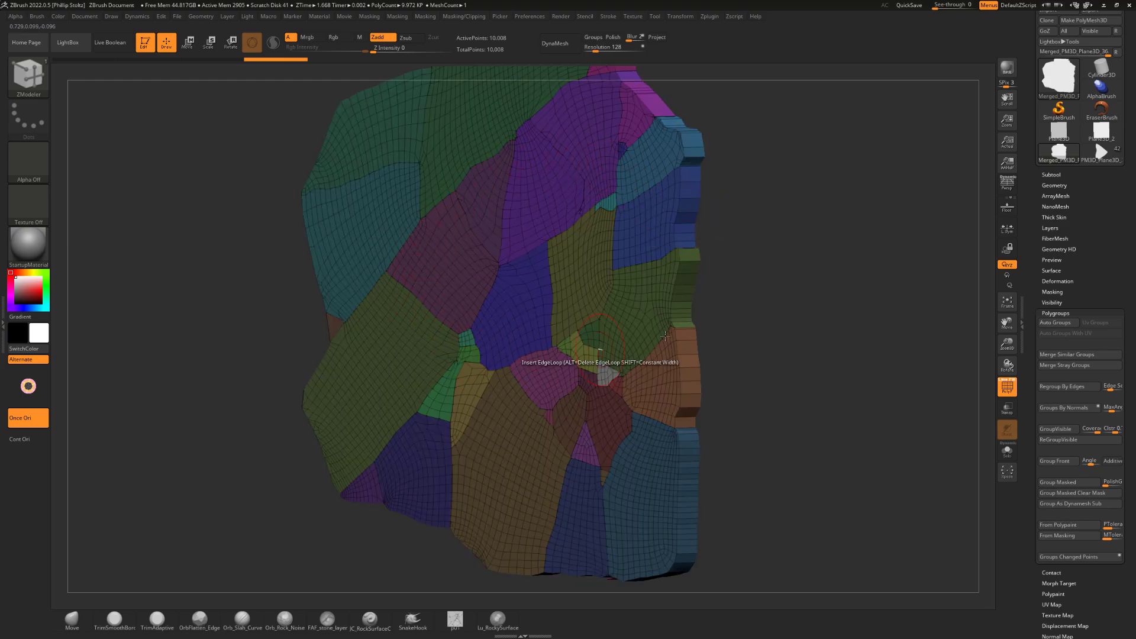
drag(815, 203, 803, 252)
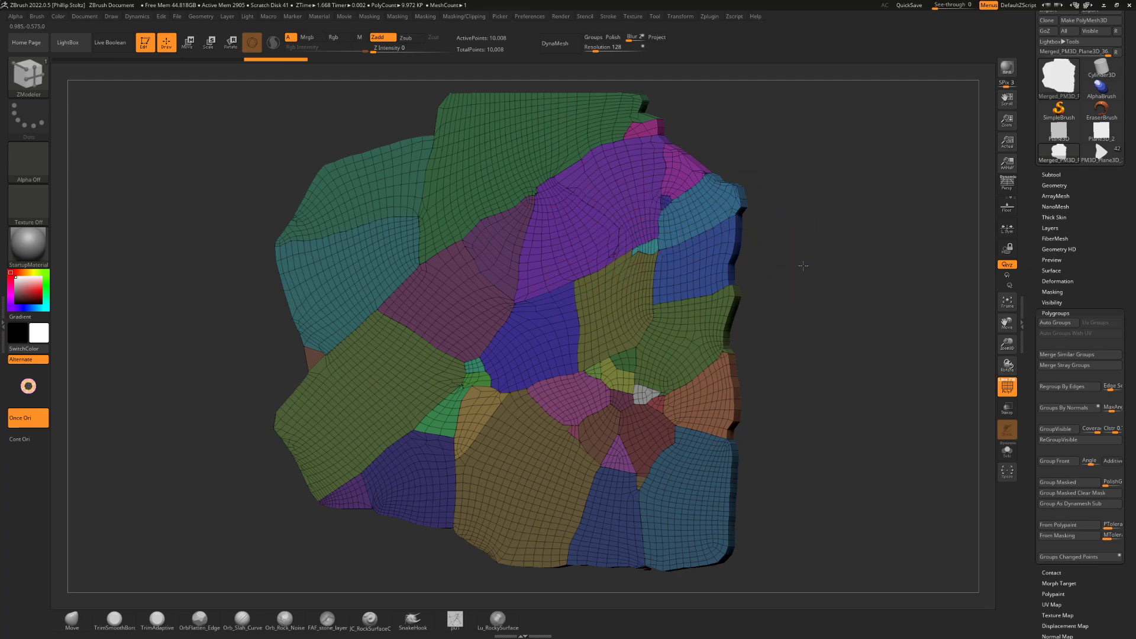
drag(803, 265, 818, 266)
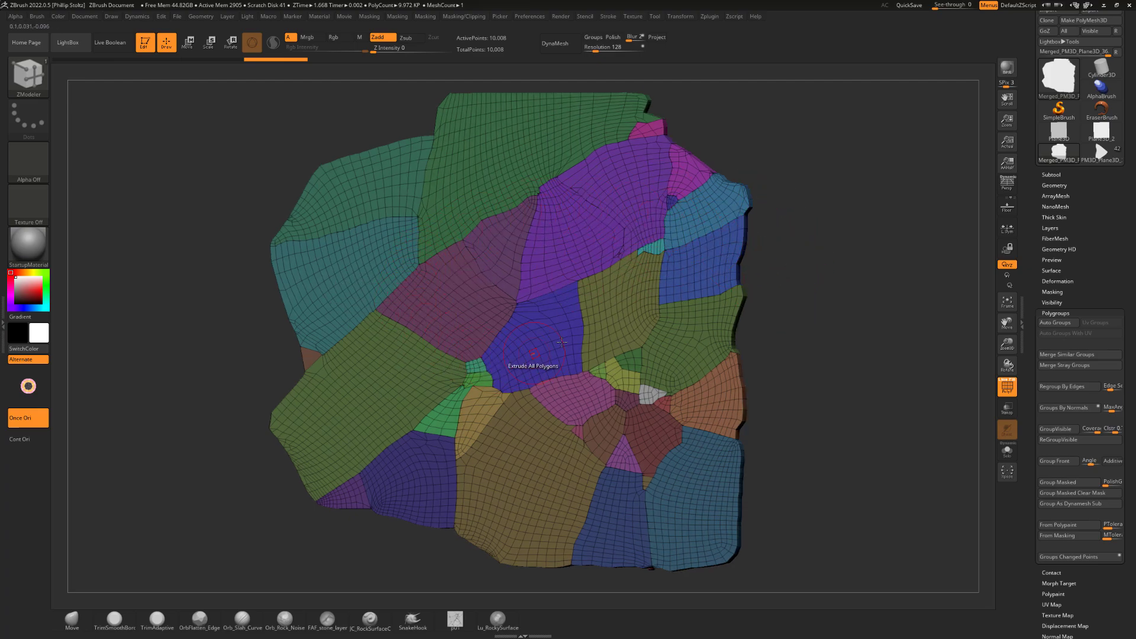
mouse_move(806, 213)
mouse_down()
mouse_move(748, 195)
mouse_move(788, 213)
mouse_up()
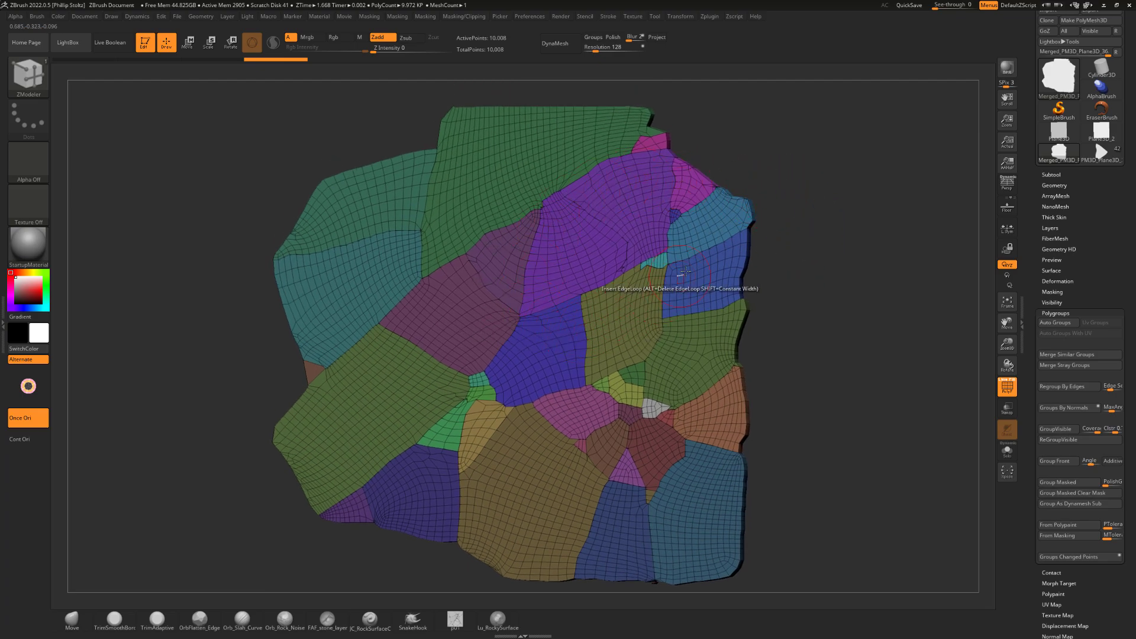
drag(819, 299, 821, 307)
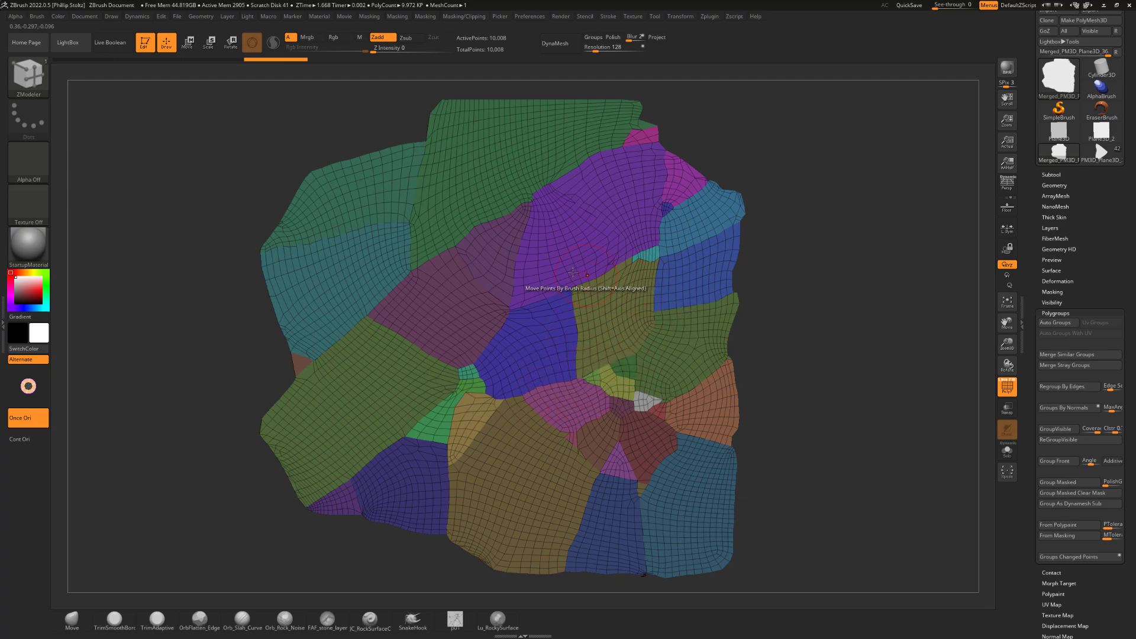
drag(744, 188, 738, 187)
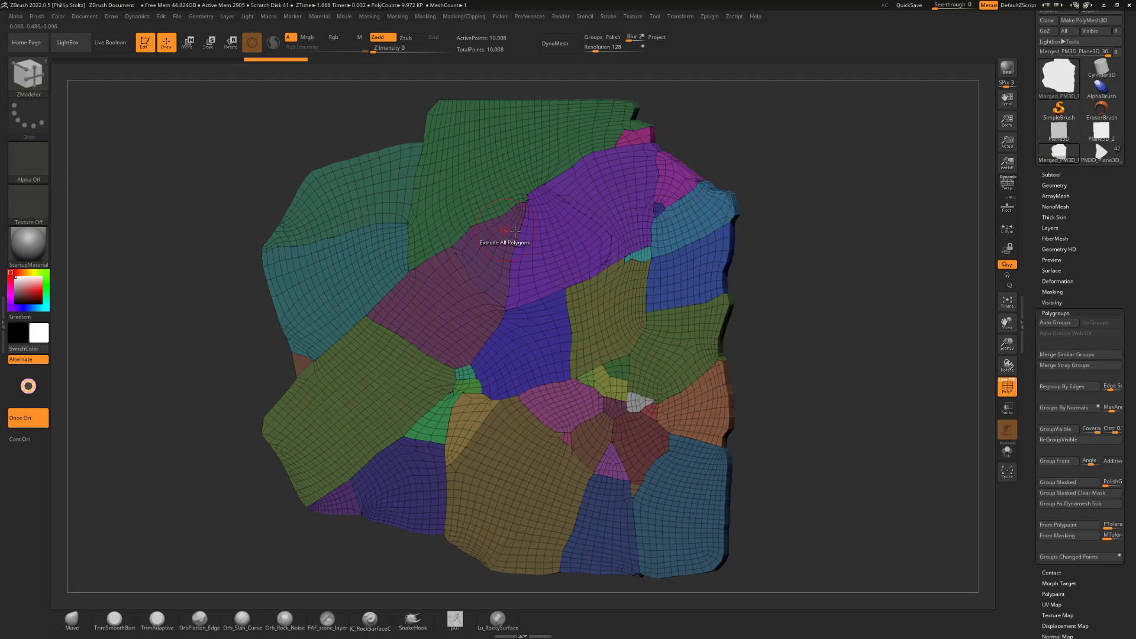
drag(779, 285, 751, 277)
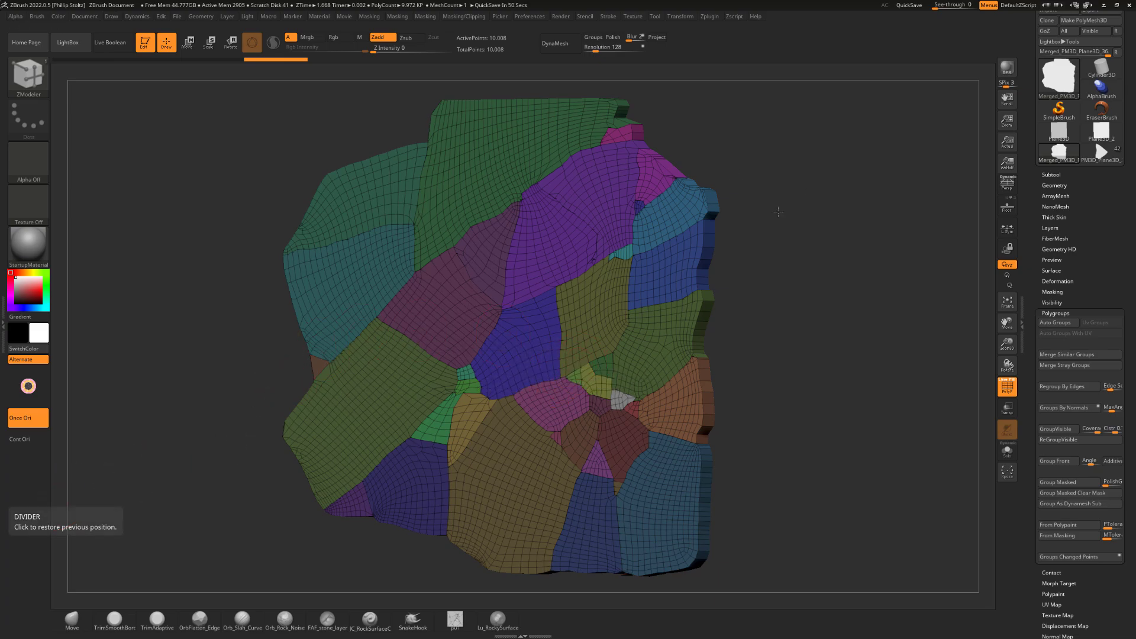
drag(778, 212, 795, 246)
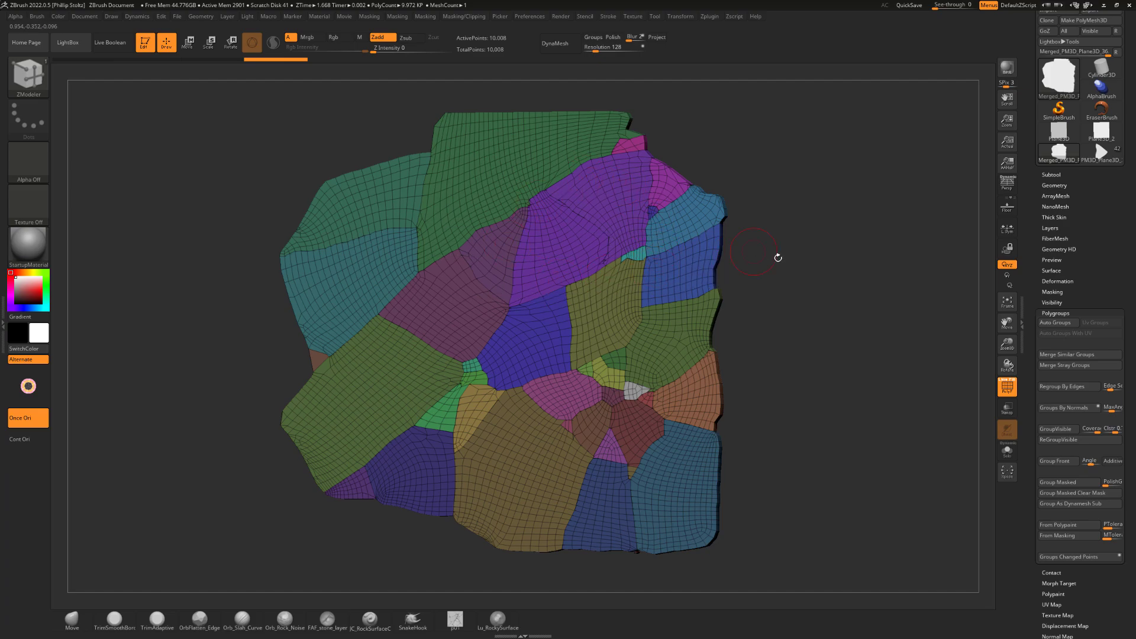
drag(806, 277, 821, 271)
alt+drag(824, 316, 805, 272)
drag(803, 227, 763, 210)
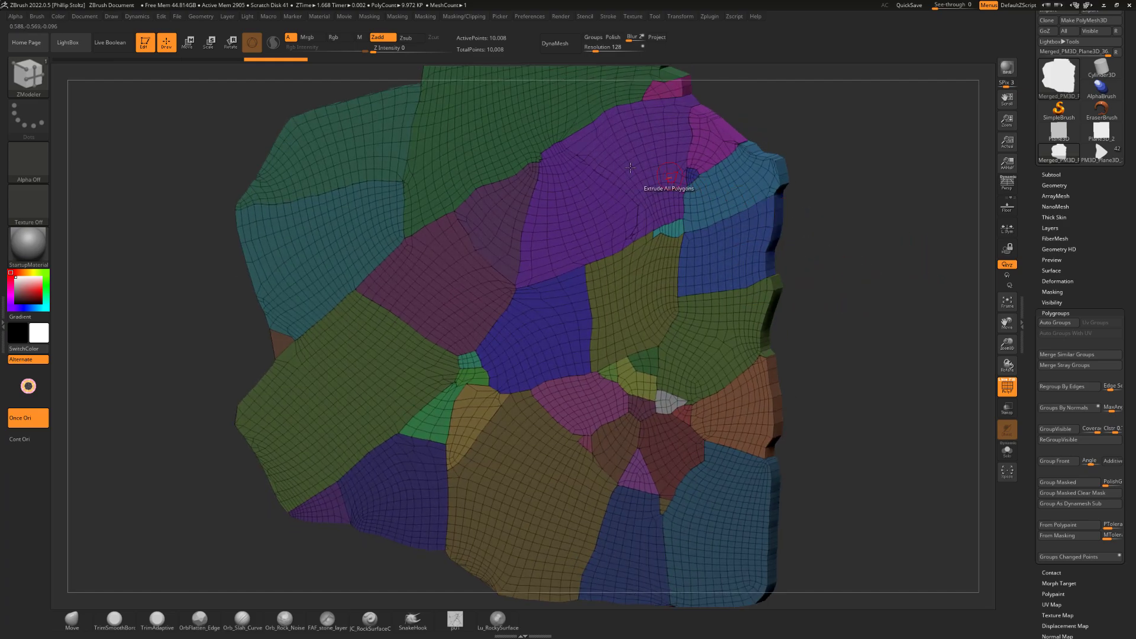
drag(878, 144, 895, 136)
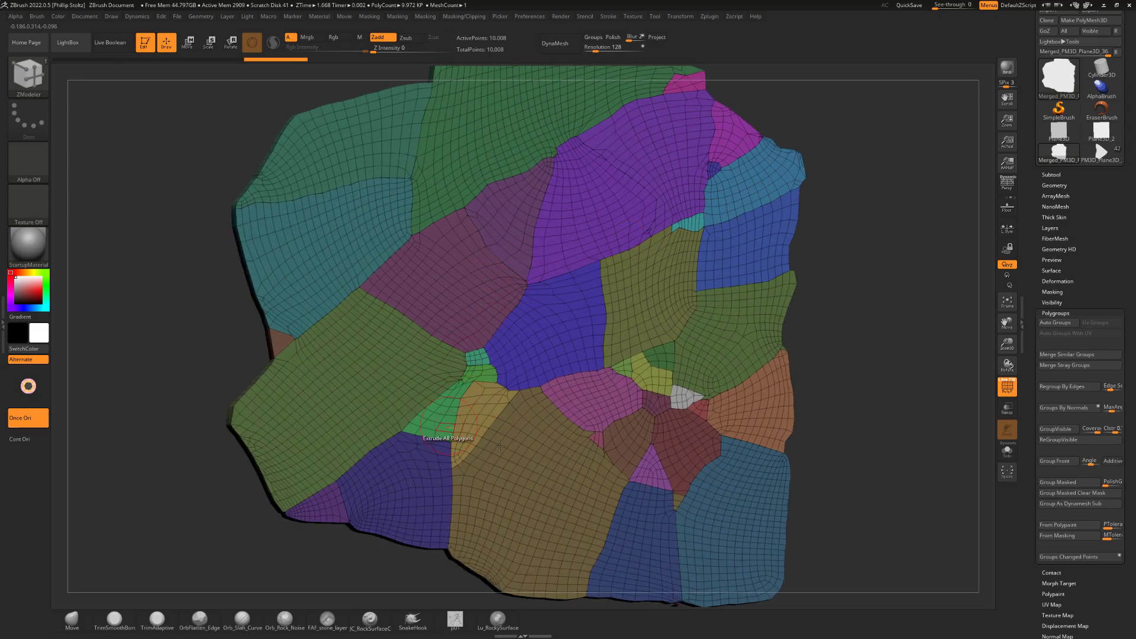
drag(862, 246, 775, 214)
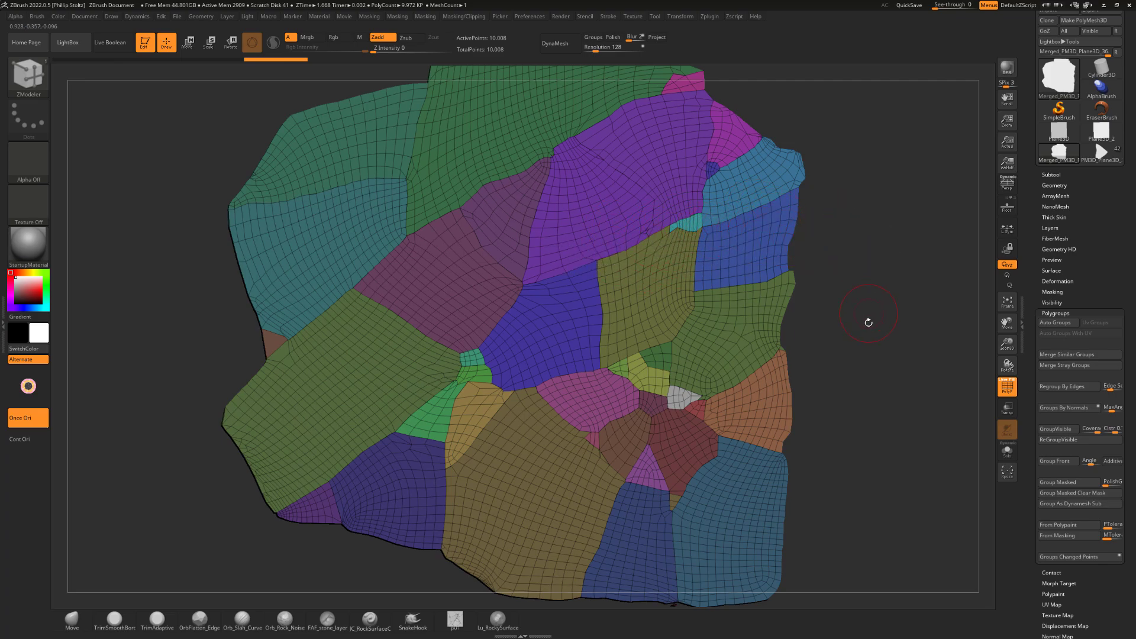
drag(868, 323, 850, 277)
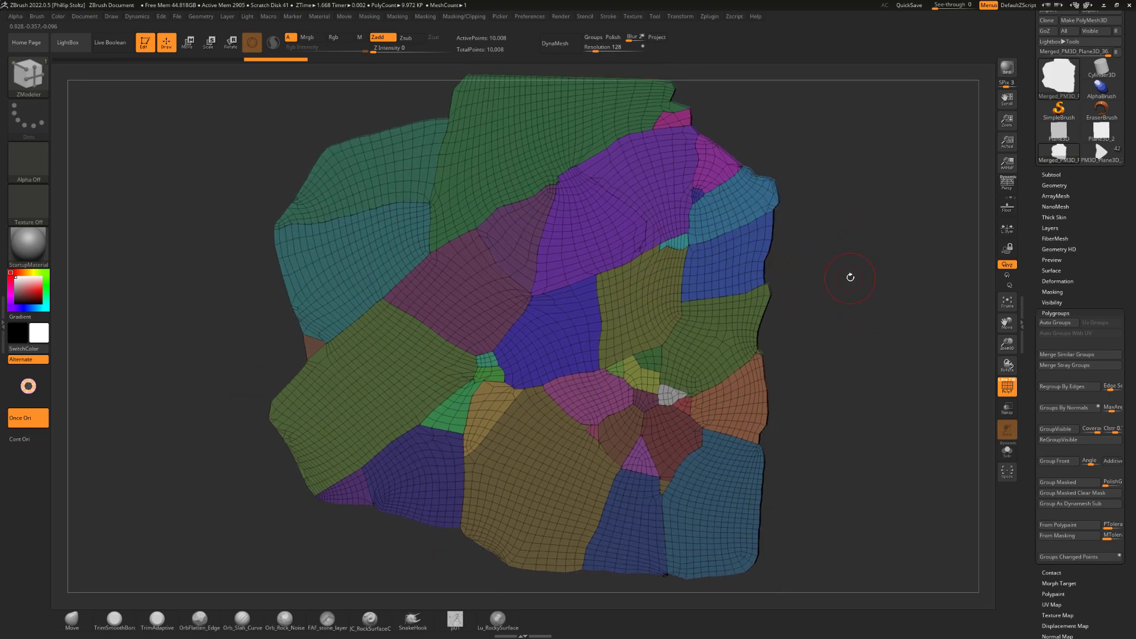
Enable the Groups and Project options in the DynaMesh settings of the slab mesh.
click(1056, 186)
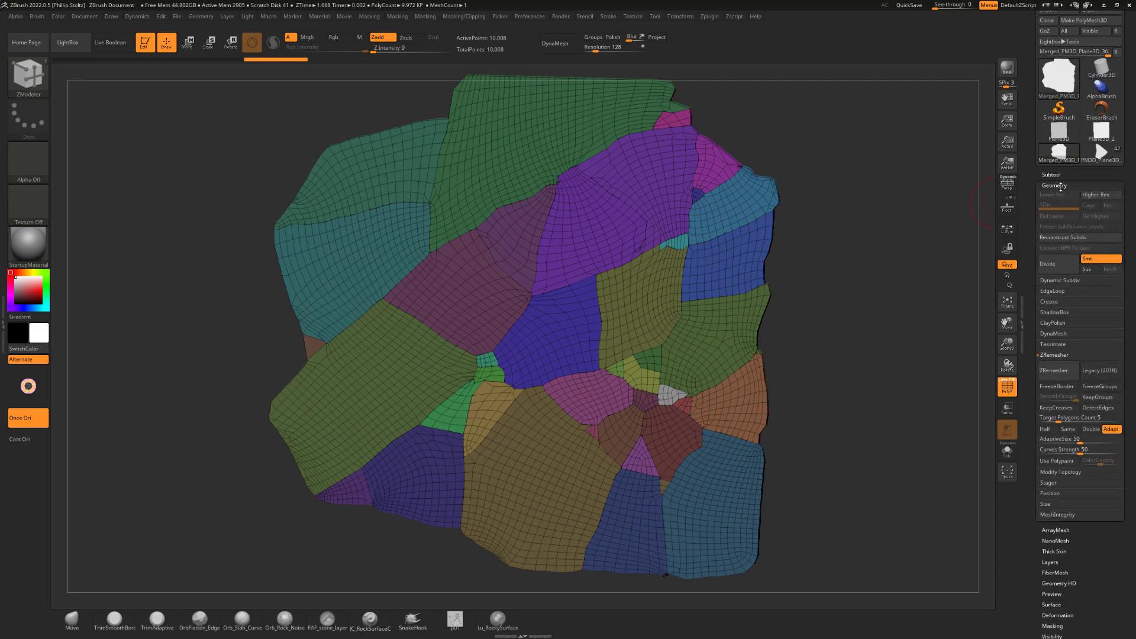
click(1054, 355)
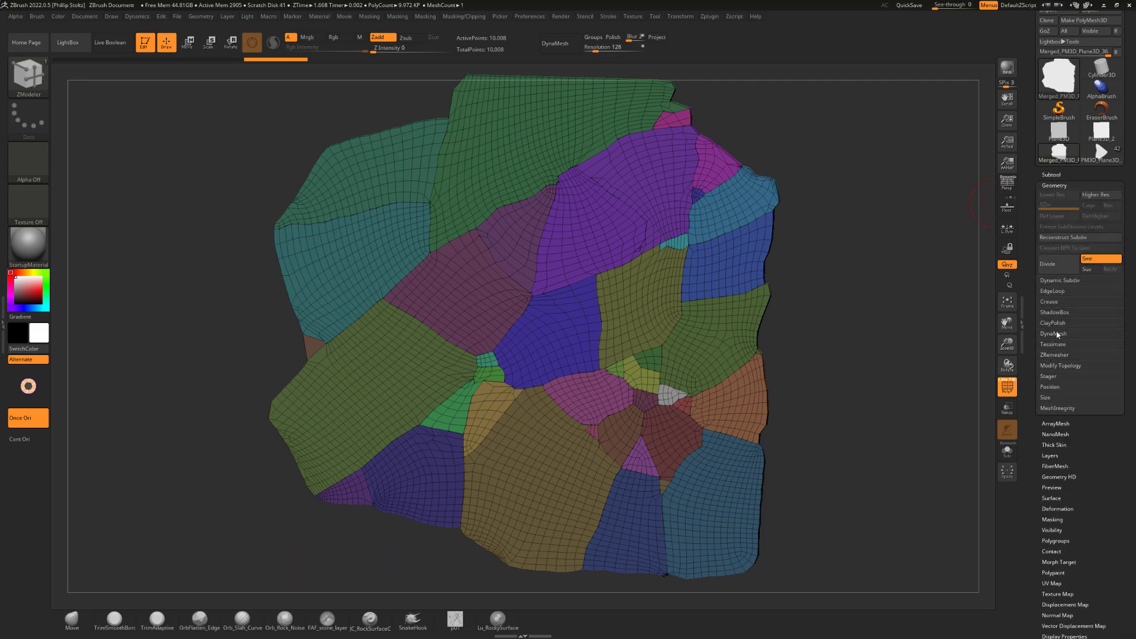
click(1056, 333)
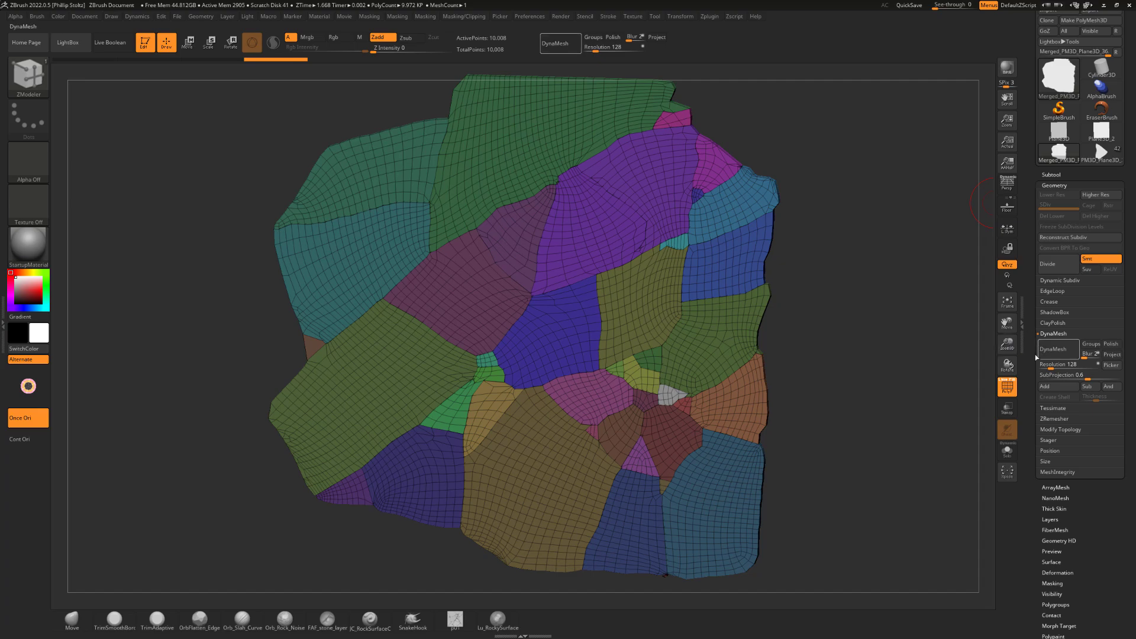
click(1093, 344)
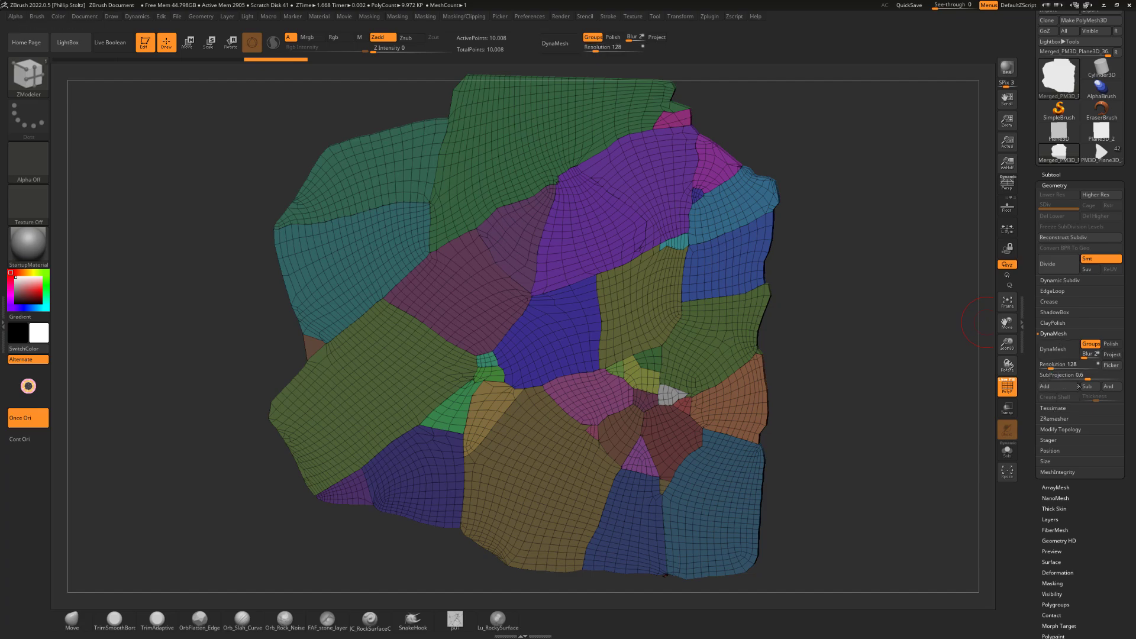
drag(905, 299, 873, 294)
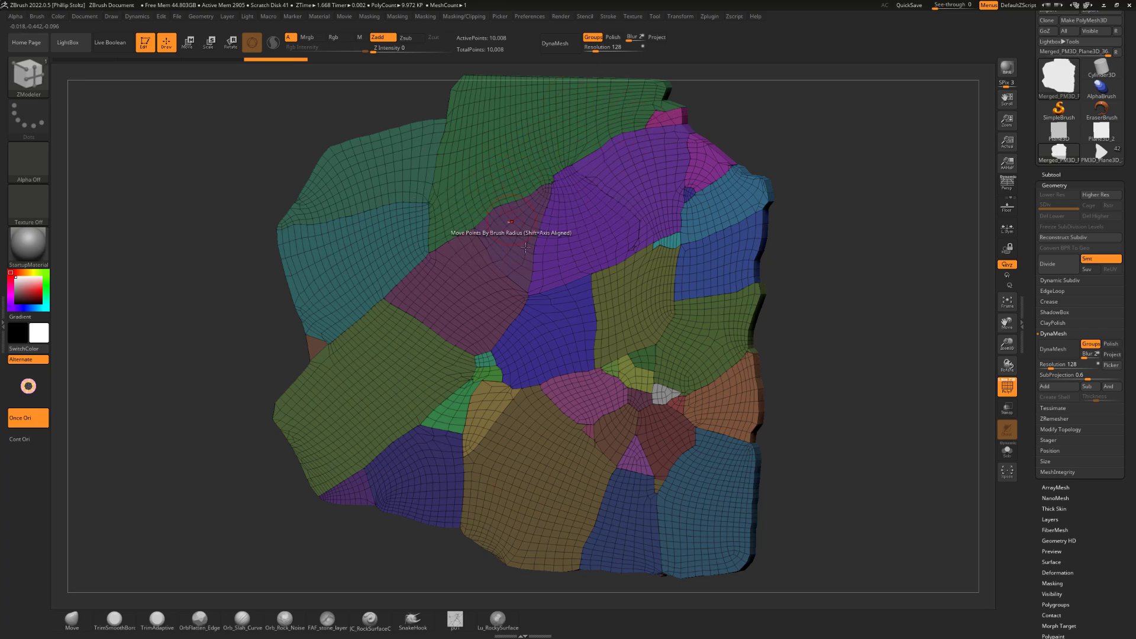
drag(927, 246, 942, 247)
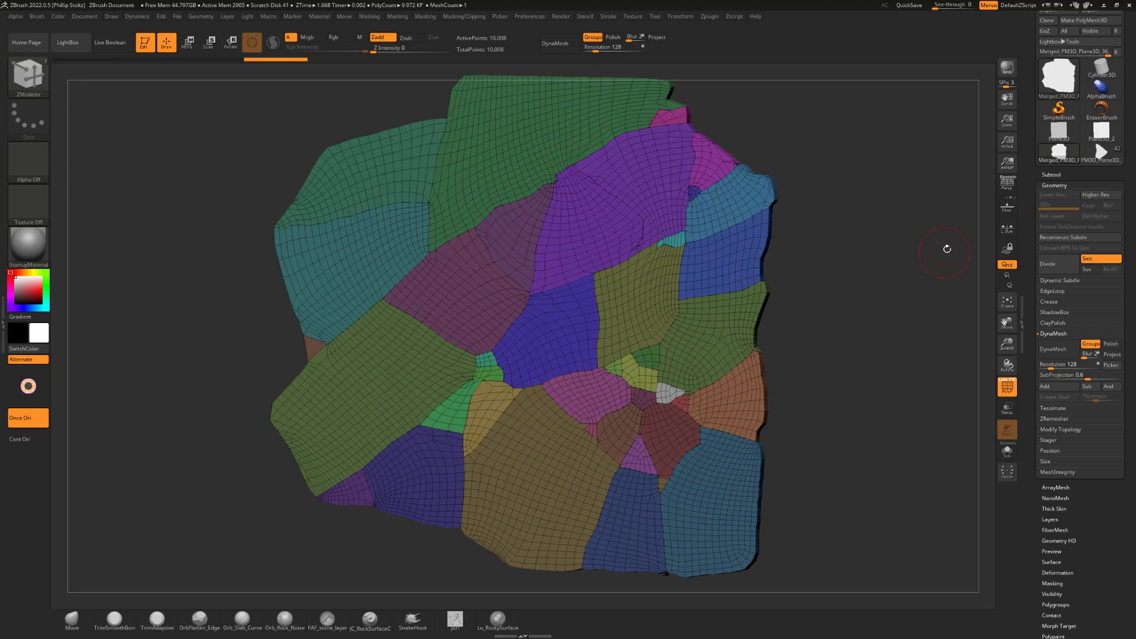
click(1054, 365)
drag(893, 338, 914, 344)
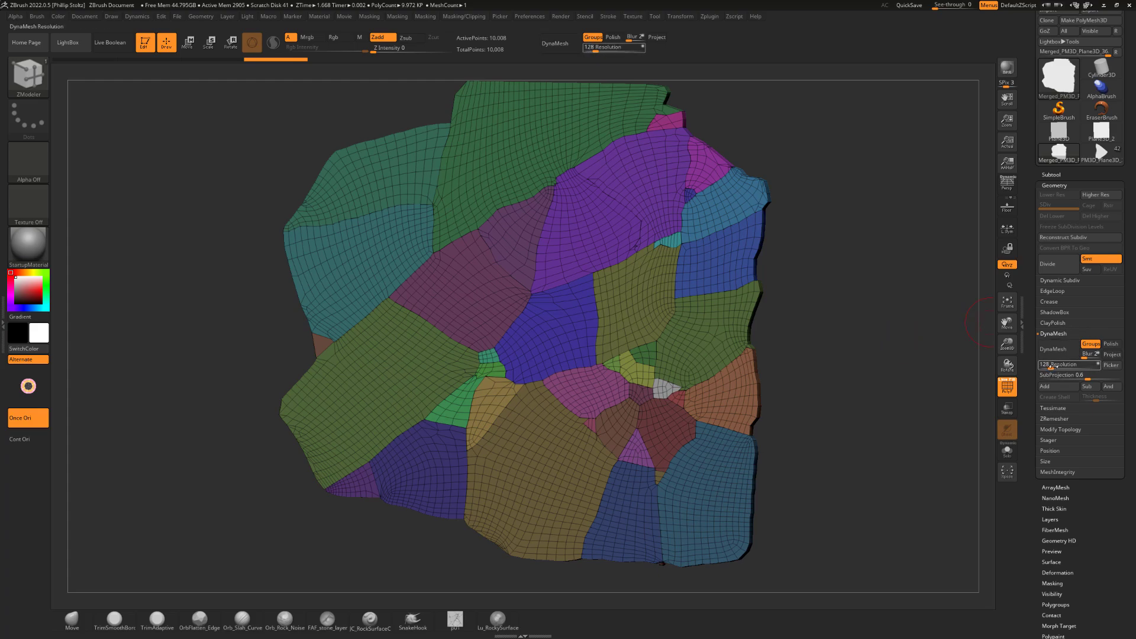
click(1112, 355)
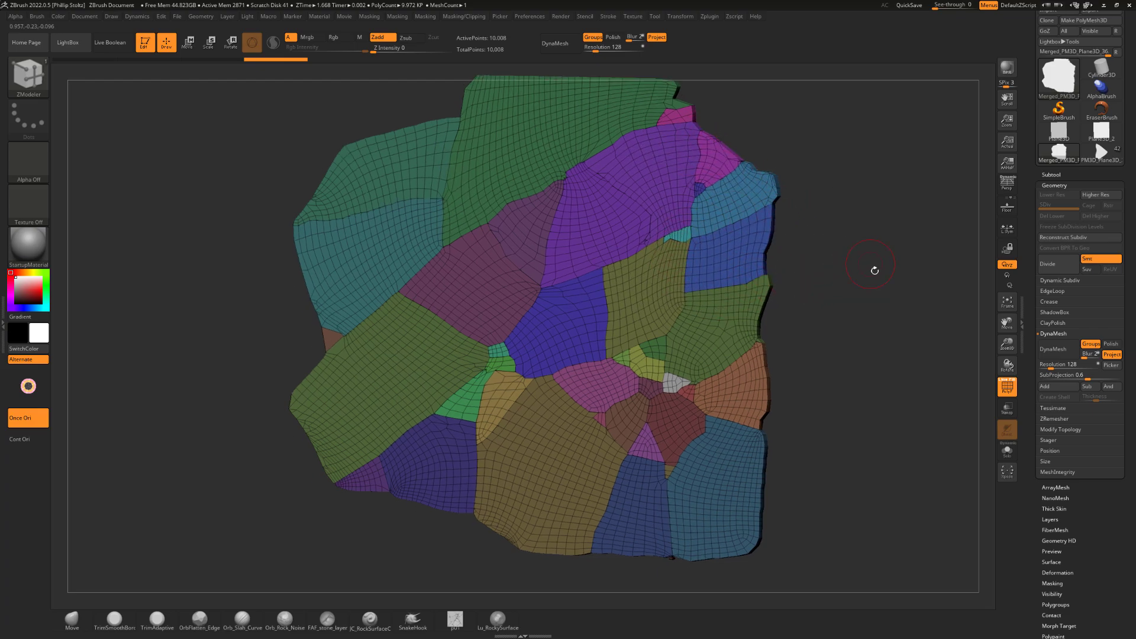
Remesh the slabs with DynaMesh at resolution 128 with Groups and Project enabled, and compare the result with and without the polygroup wireframe.
drag(851, 273, 874, 266)
click(1057, 350)
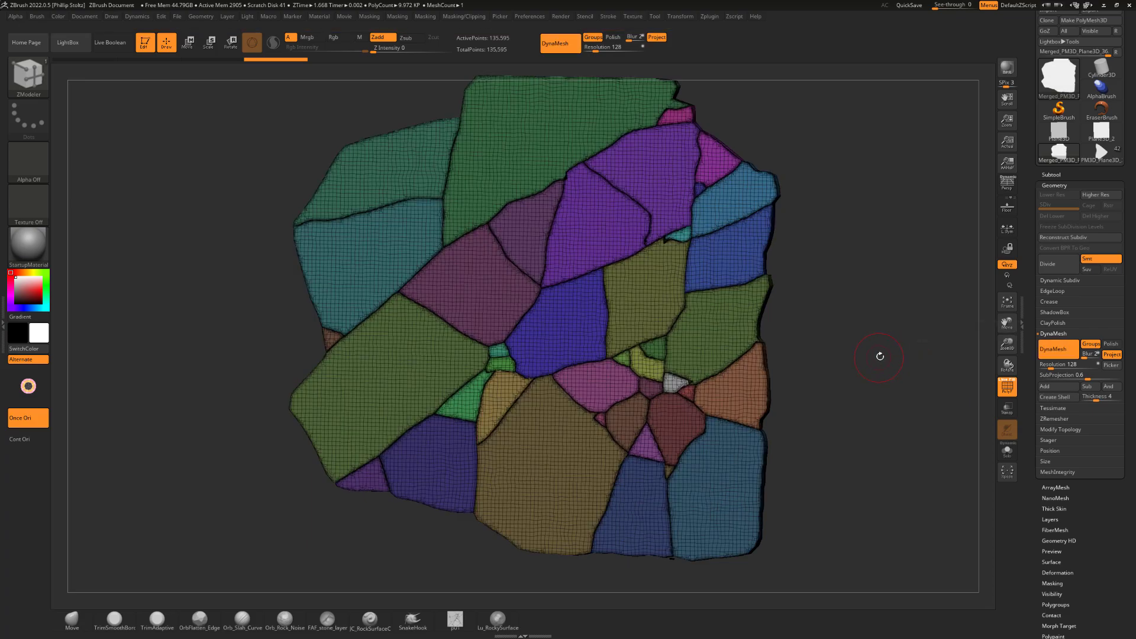
click(1008, 388)
drag(920, 348, 916, 385)
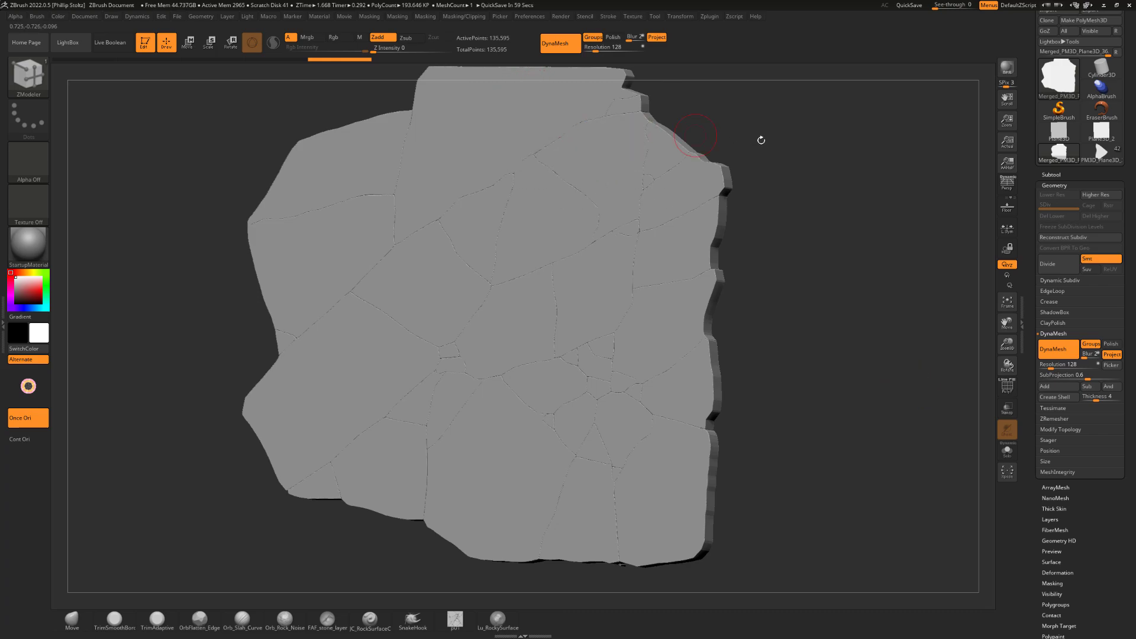
drag(790, 146, 747, 201)
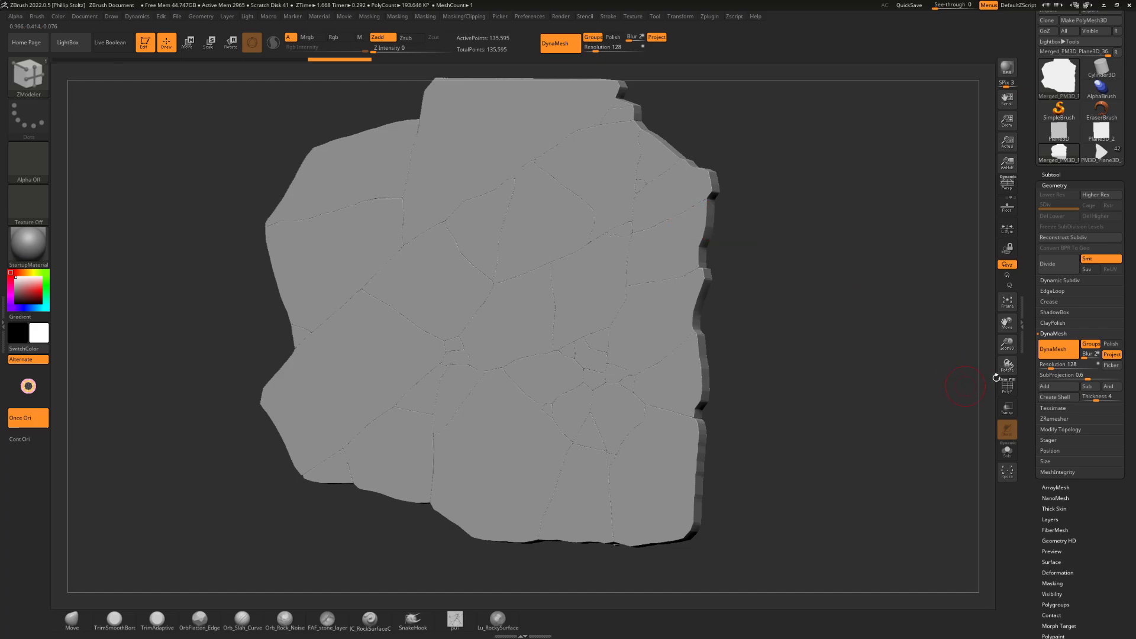
click(1007, 386)
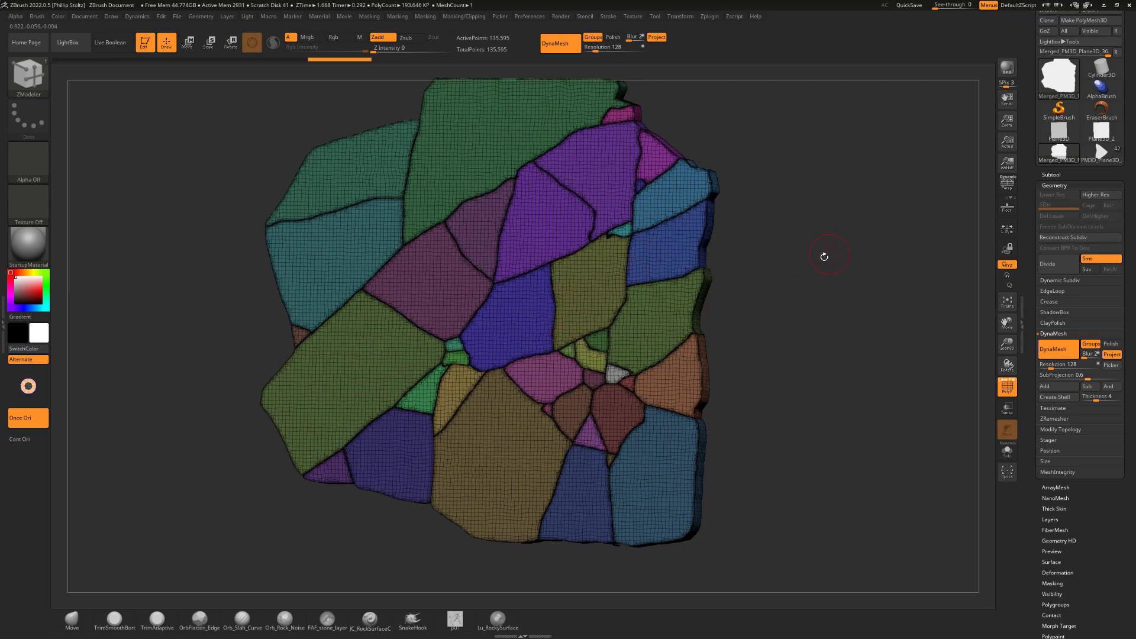
Examine the DynaMesh topology up close along the gaps between slabs and on the side walls.
mouse_move(824, 256)
mouse_down()
mouse_move(673, 261)
mouse_move(646, 288)
mouse_up()
key(s)
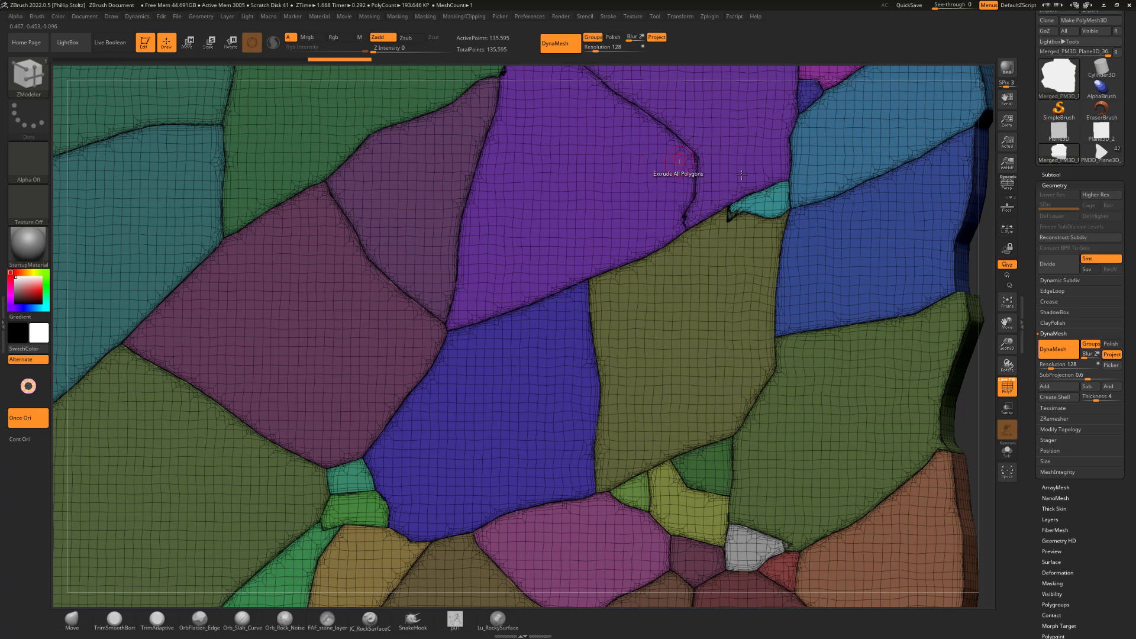
alt+drag(974, 262, 902, 262)
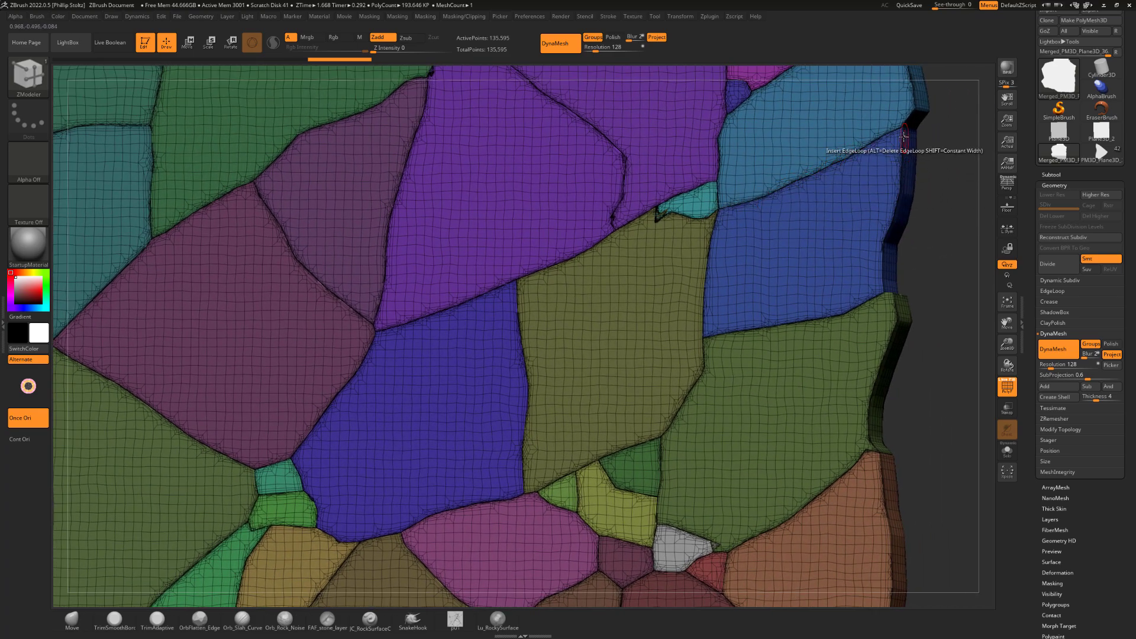
drag(938, 160, 849, 168)
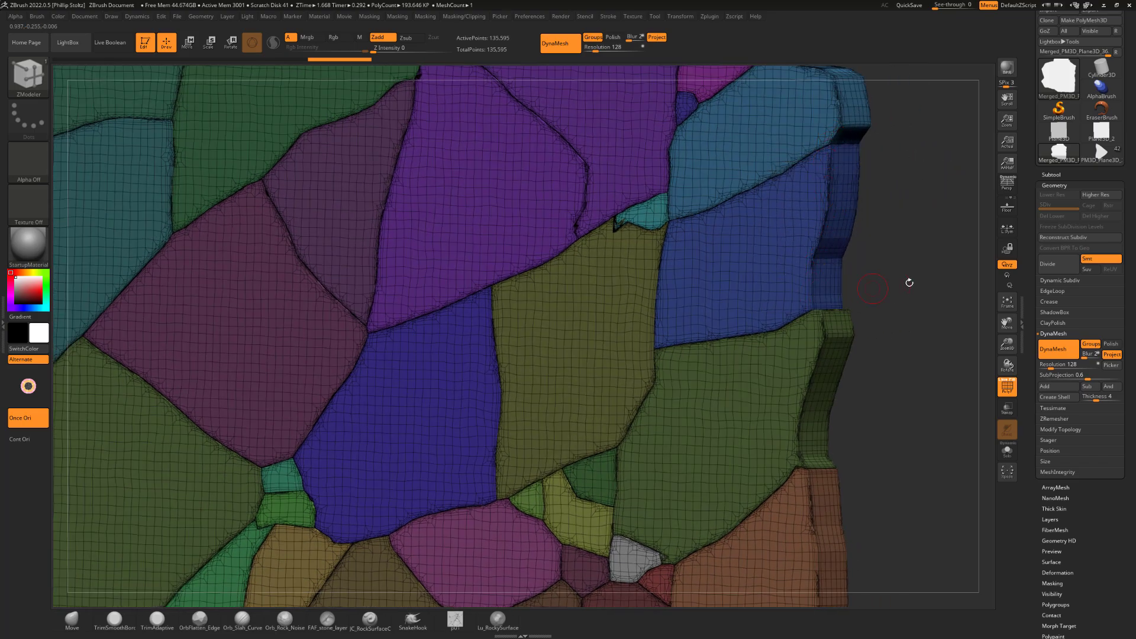
mouse_move(907, 281)
mouse_down()
mouse_move(870, 256)
mouse_move(872, 302)
mouse_up()
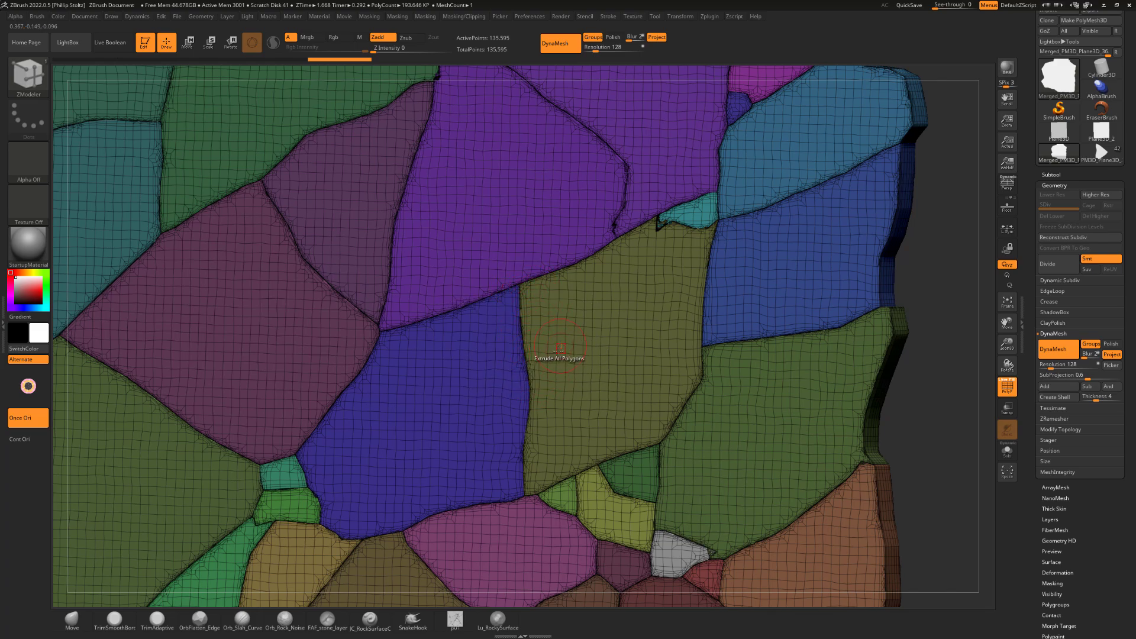
alt+drag(898, 352, 882, 280)
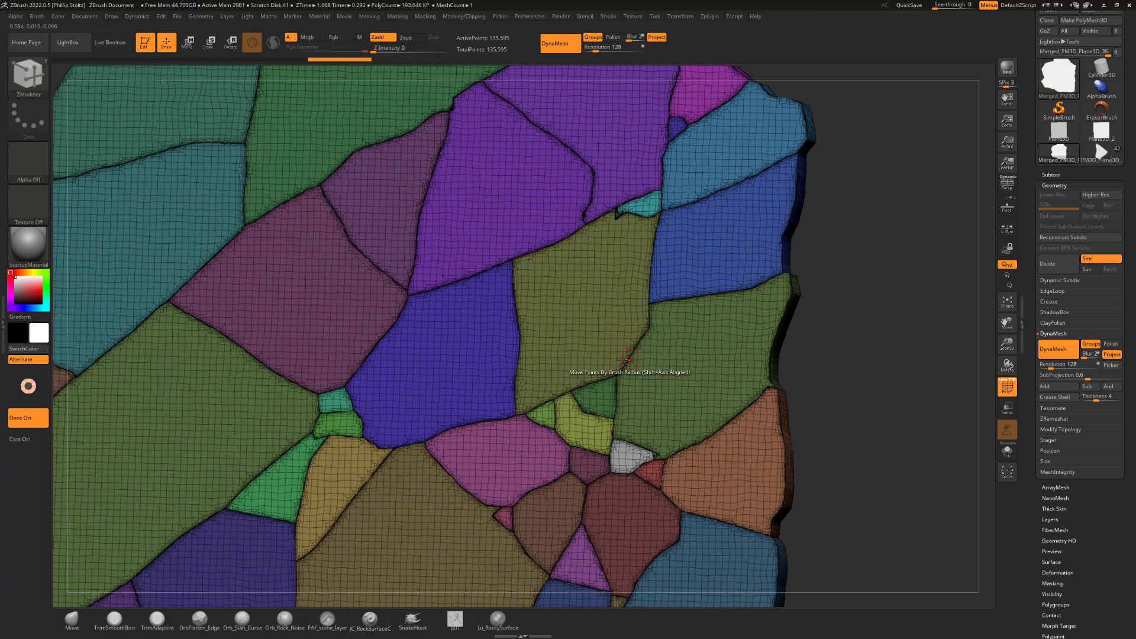
alt+drag(870, 259, 890, 239)
alt+drag(912, 311, 856, 302)
Undo the DynaMesh and remesh the slabs at resolution 680 with Groups enabled and Project disabled.
key(ctrl+z)
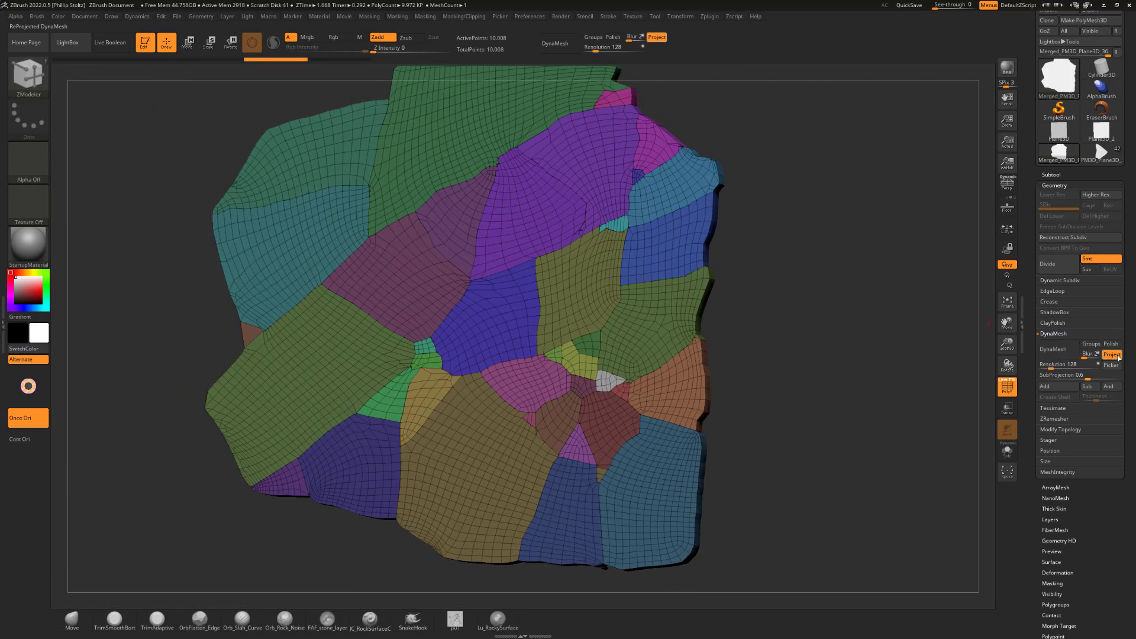
click(1112, 355)
click(1092, 347)
alt+drag(891, 375, 906, 371)
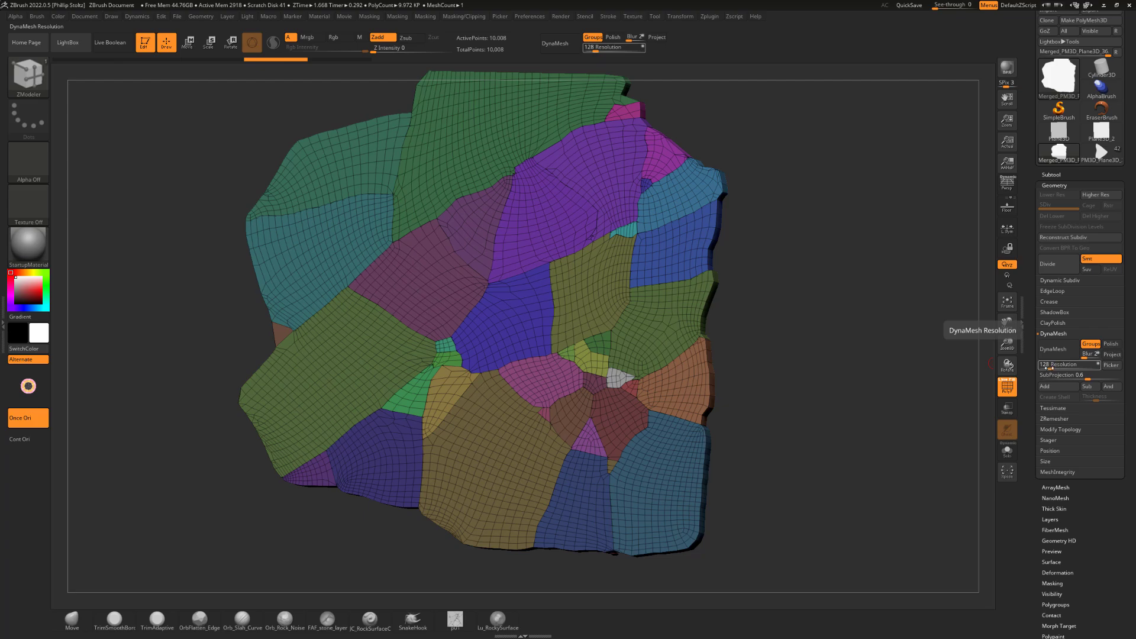
drag(1048, 368, 1064, 367)
click(1058, 352)
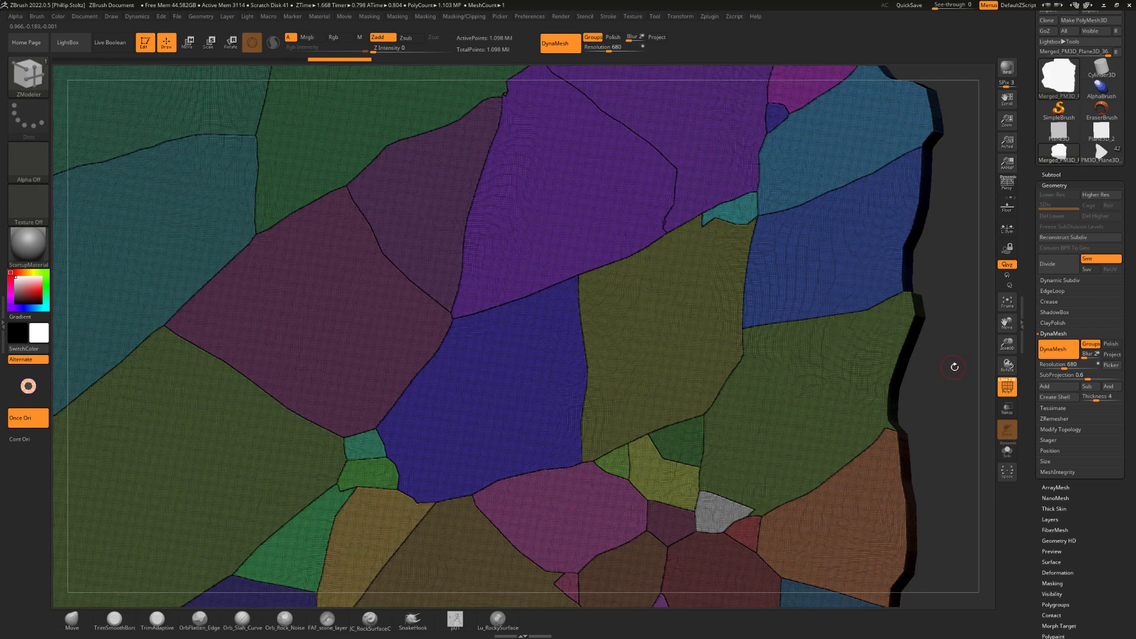
Hide the polygroup wireframe and examine the crack lines and slab edges of the remeshed model from several angles.
click(1006, 386)
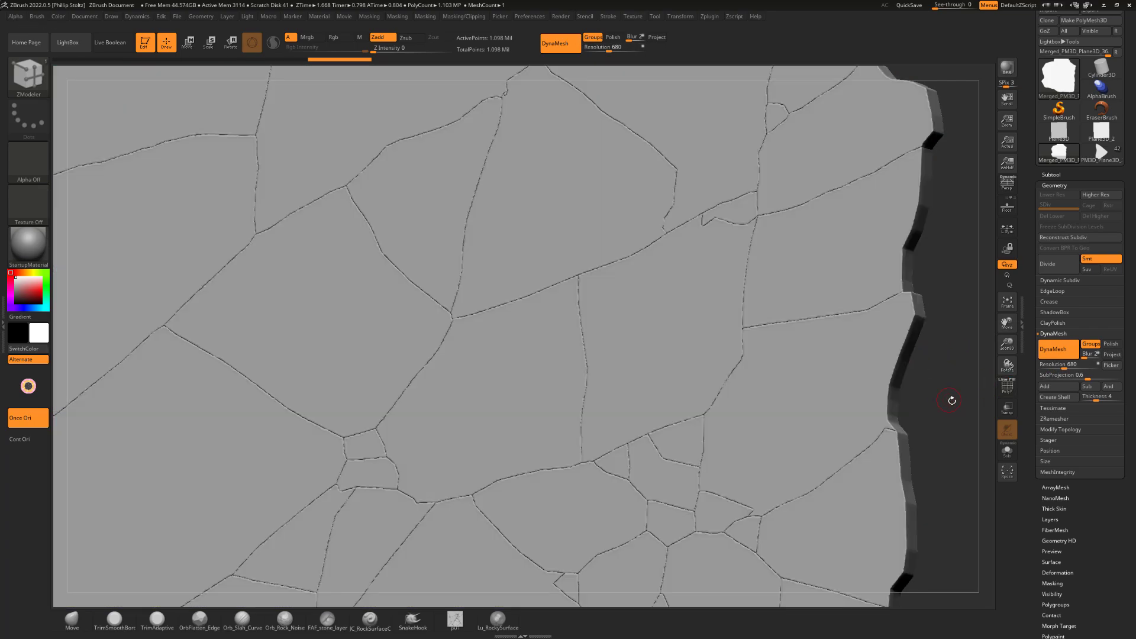
alt+drag(952, 401, 769, 326)
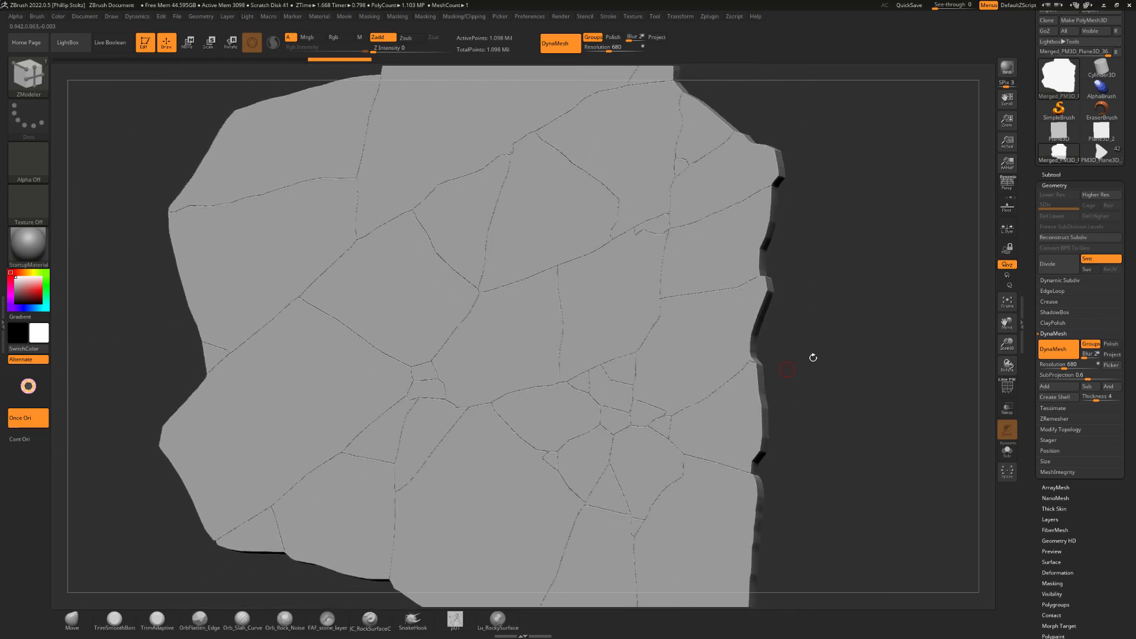
drag(812, 357, 870, 364)
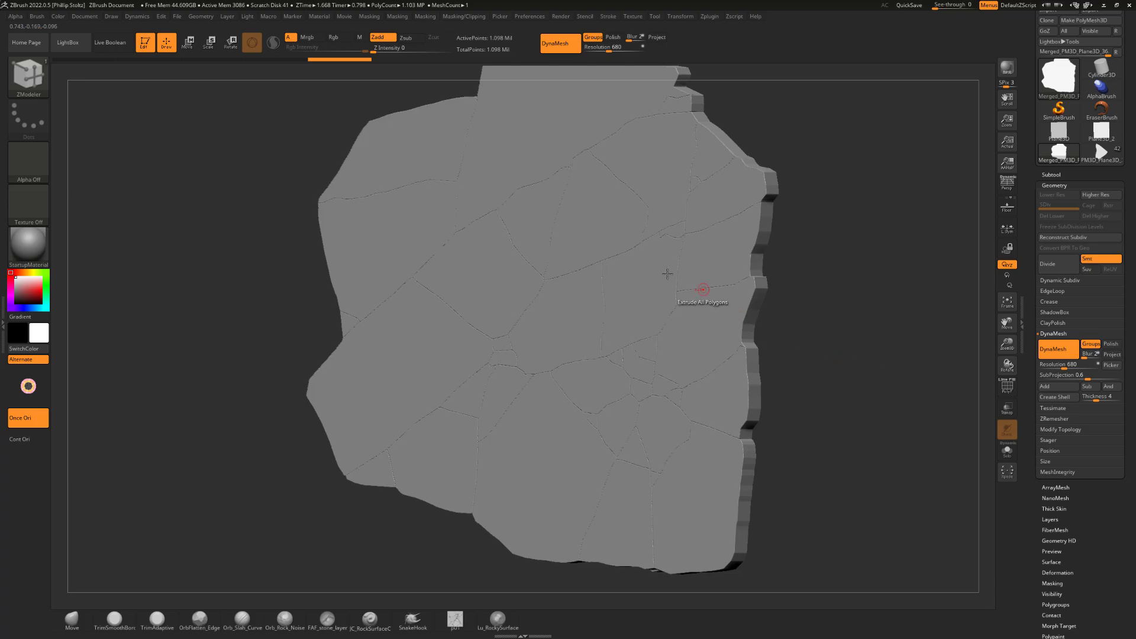
mouse_move(845, 314)
mouse_down()
mouse_move(862, 309)
mouse_move(872, 324)
mouse_move(862, 322)
mouse_up()
key(ctrl)
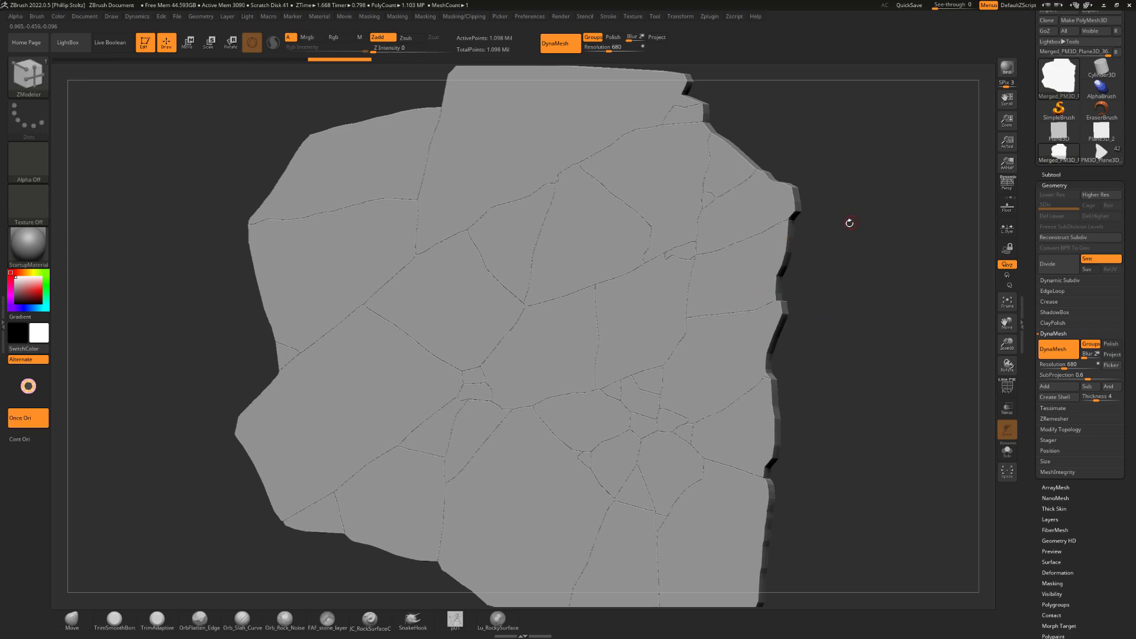
alt+drag(854, 309, 834, 301)
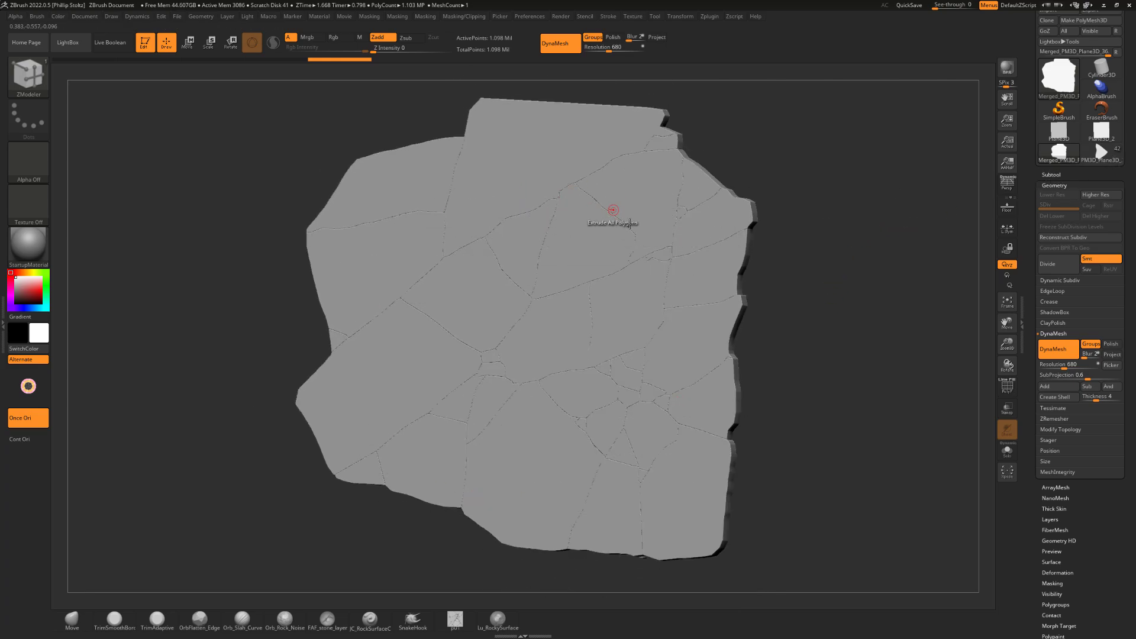
drag(877, 236, 864, 261)
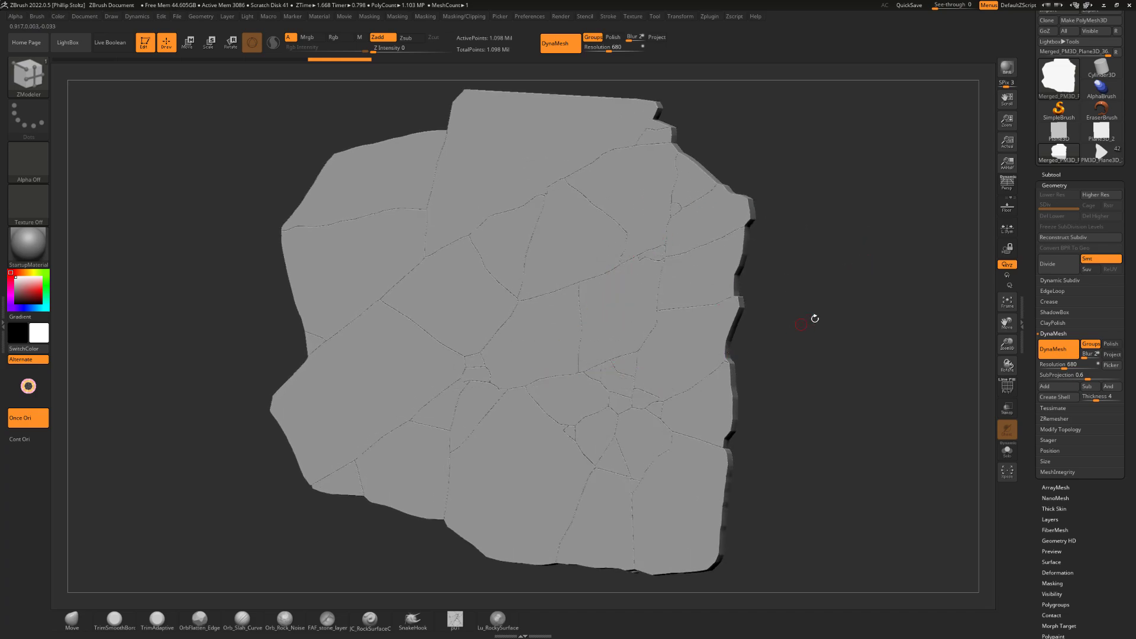
drag(814, 317, 828, 312)
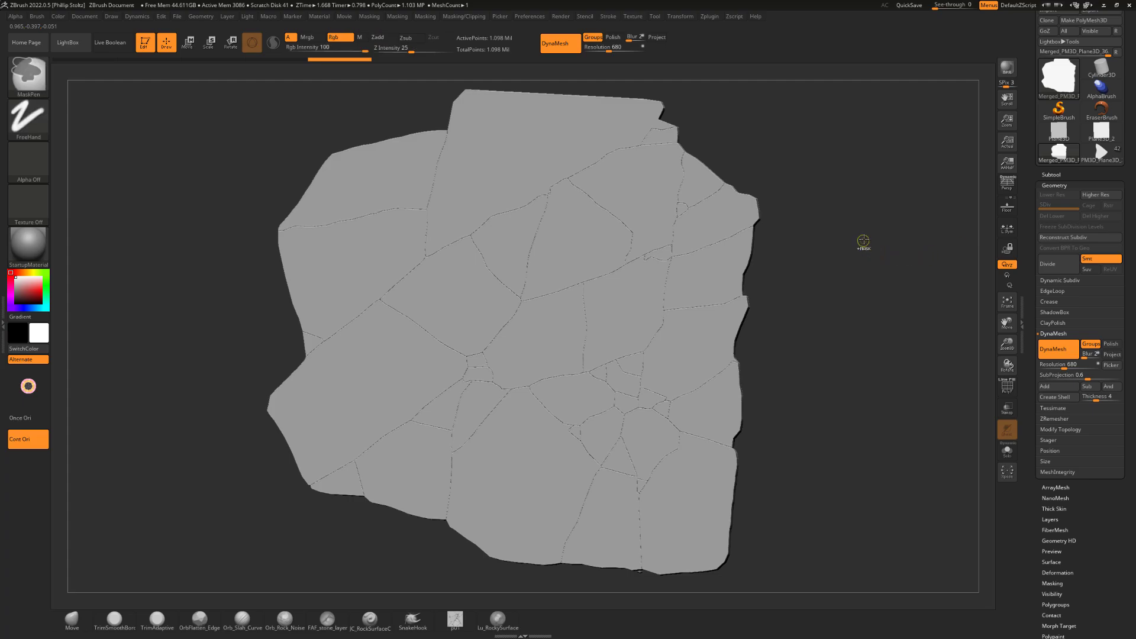
Subdivide the slab mesh to subdivision level 3 and split it into separate subtools with Groups Split.
key(ctrl+d)
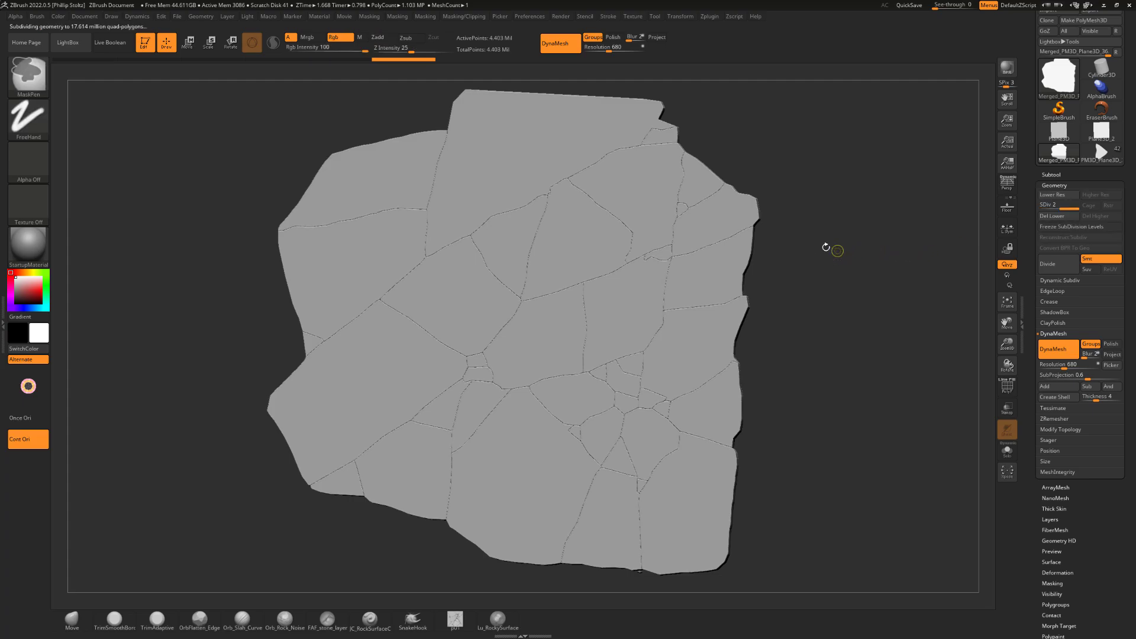
drag(854, 260, 806, 246)
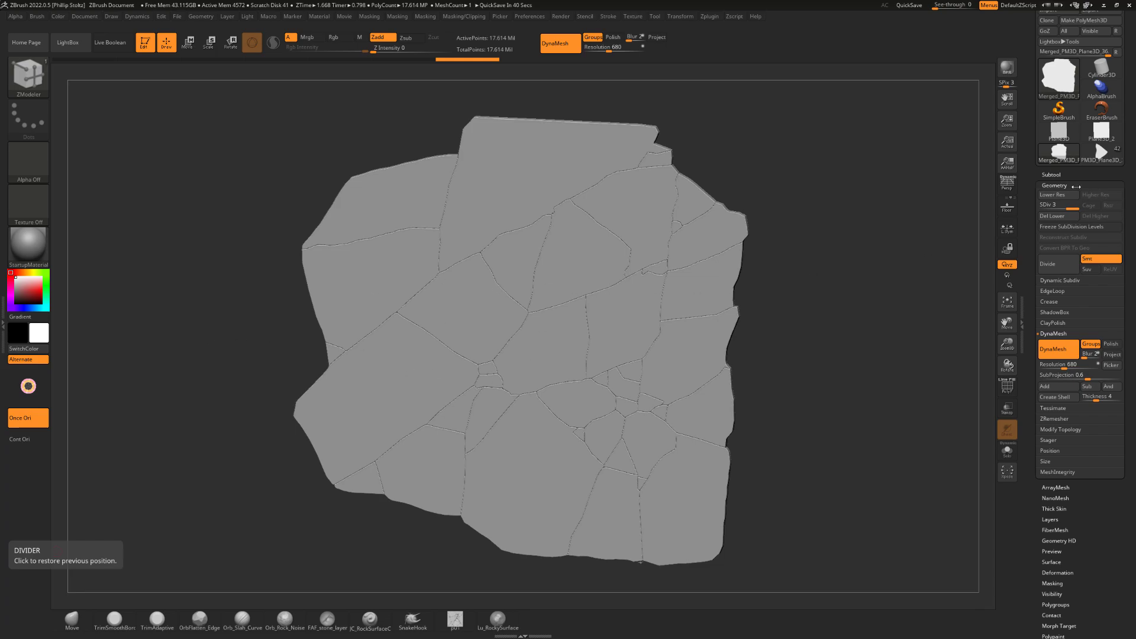
click(1043, 174)
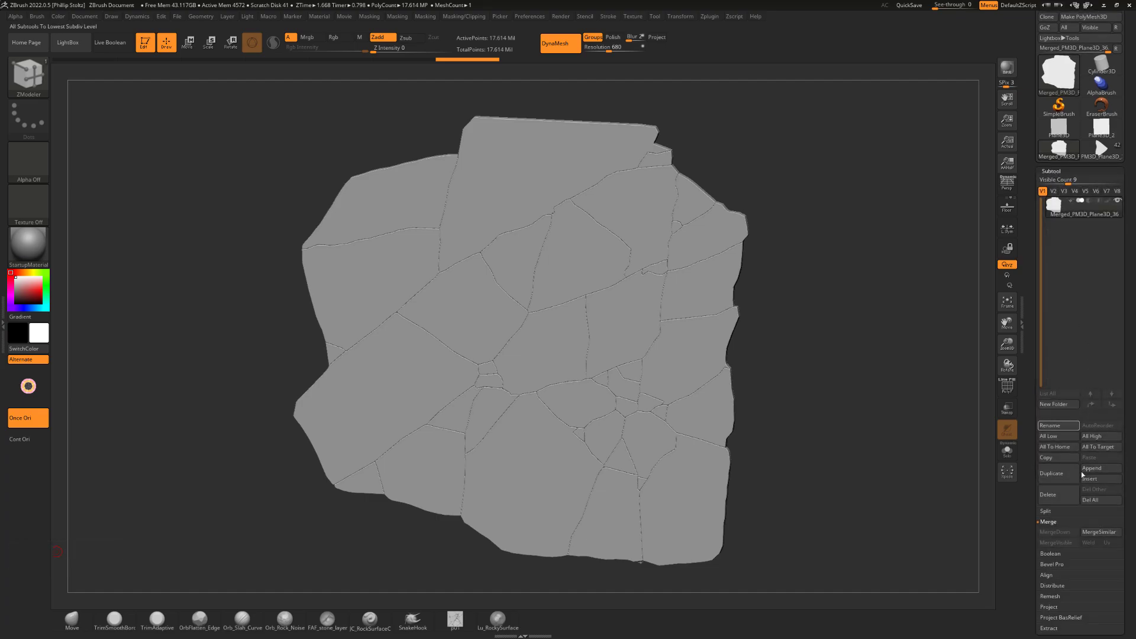
click(1045, 510)
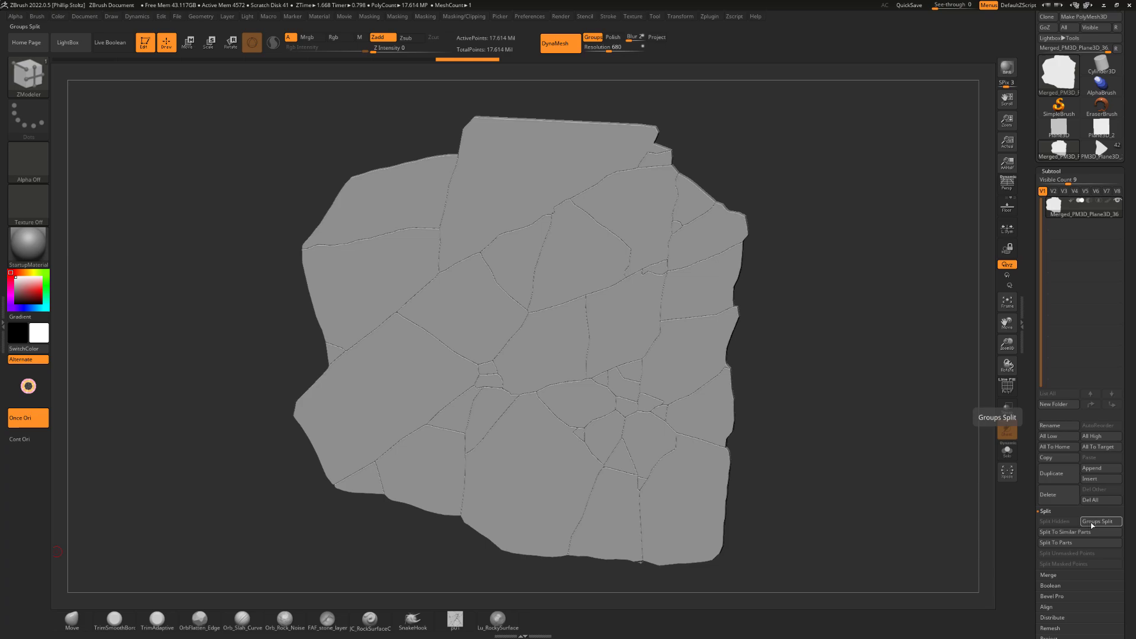
click(1091, 523)
Select the four-sided slab right of the model's centre and pull it out along Z to test its separation from its neighbours.
drag(816, 327, 784, 362)
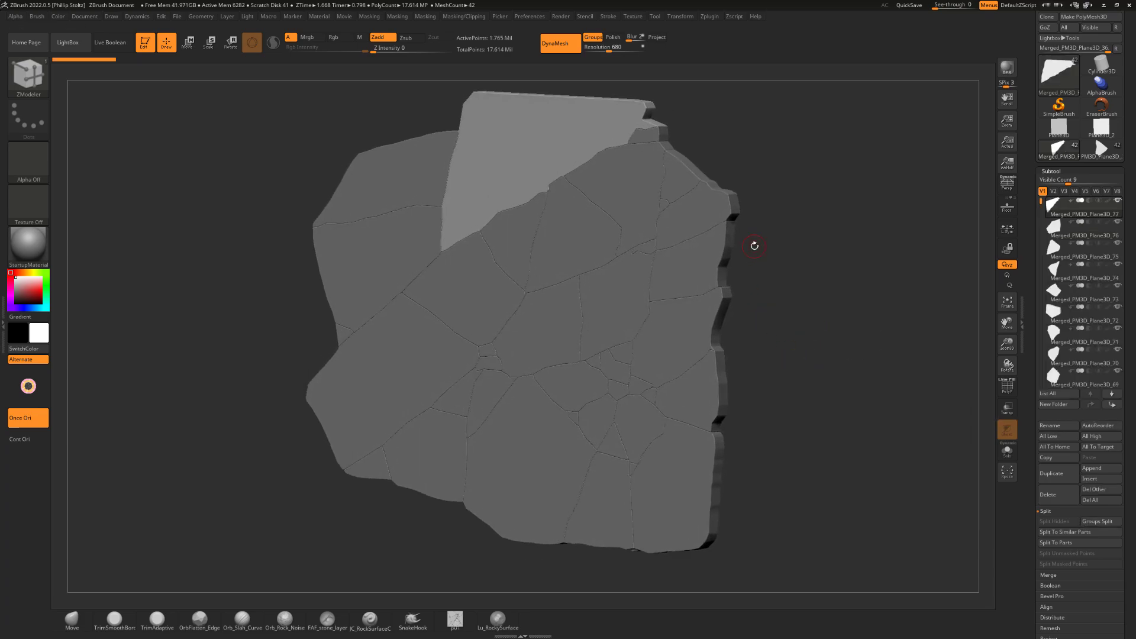
mouse_move(797, 294)
mouse_down()
mouse_move(773, 292)
mouse_move(800, 299)
mouse_up()
mouse_move(803, 363)
mouse_down()
mouse_move(813, 358)
mouse_move(796, 346)
mouse_up()
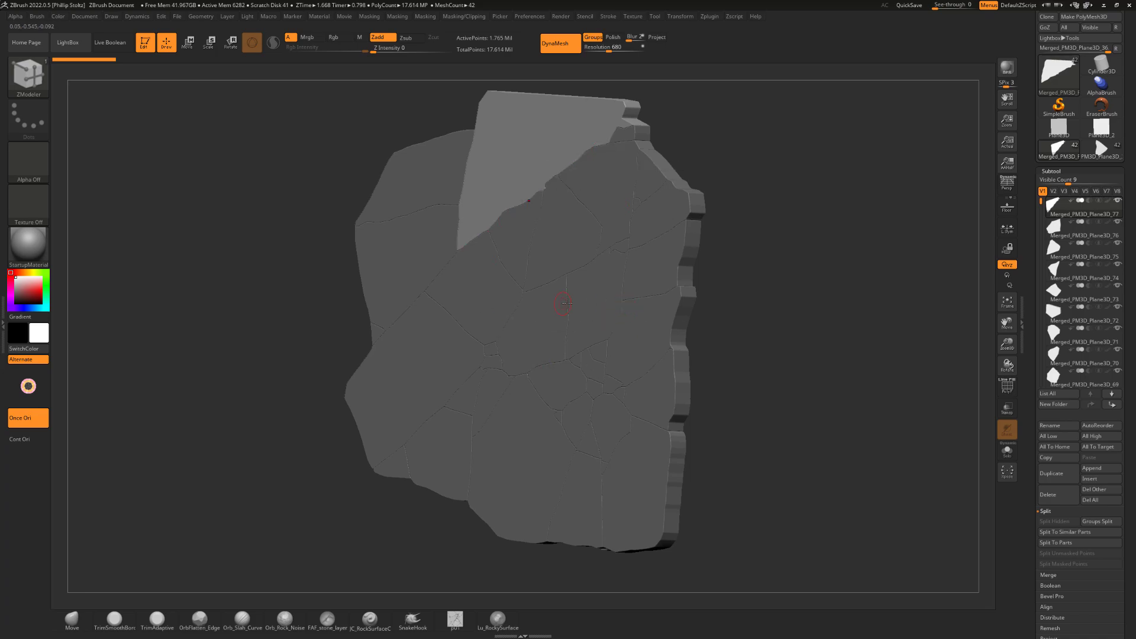
drag(750, 321, 816, 338)
alt+click(626, 318)
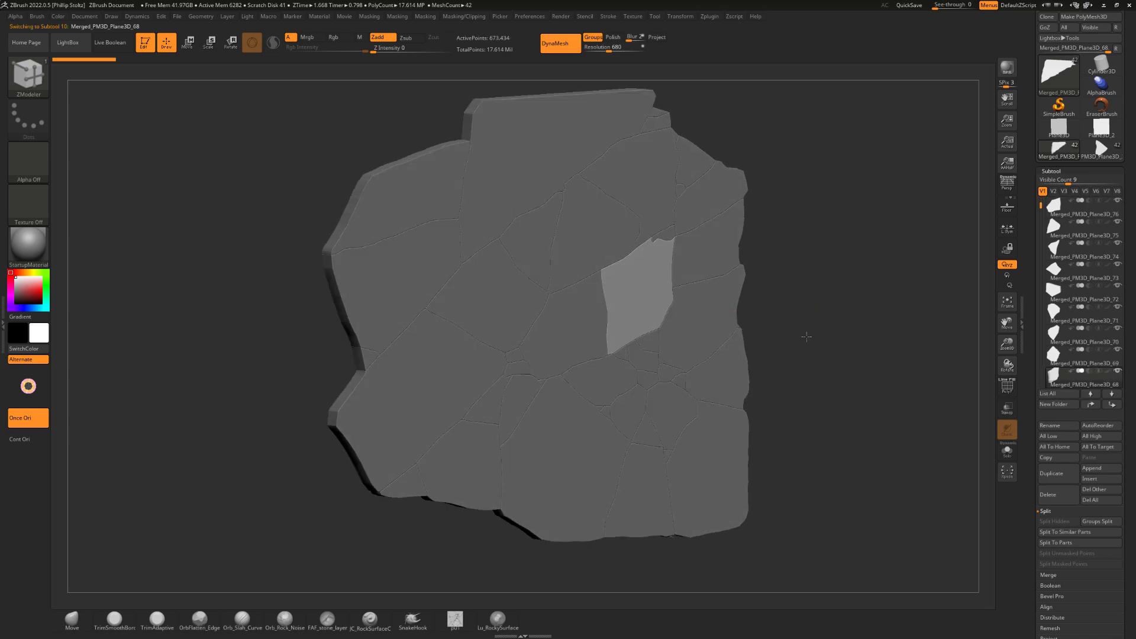
key(w)
drag(556, 335, 576, 340)
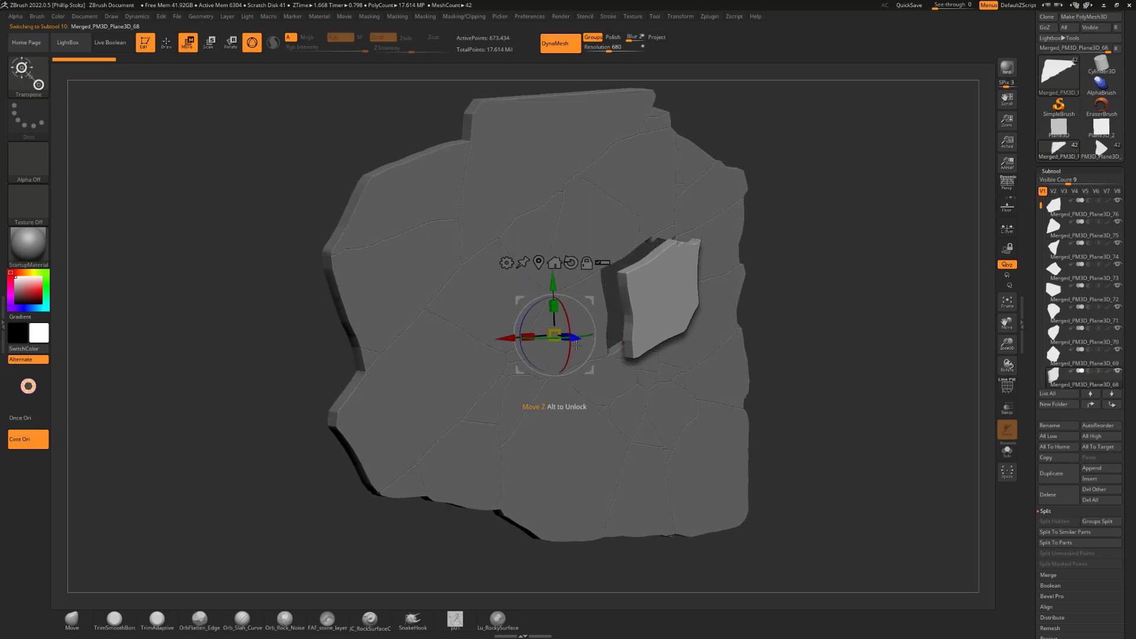
drag(822, 333, 808, 329)
key(q)
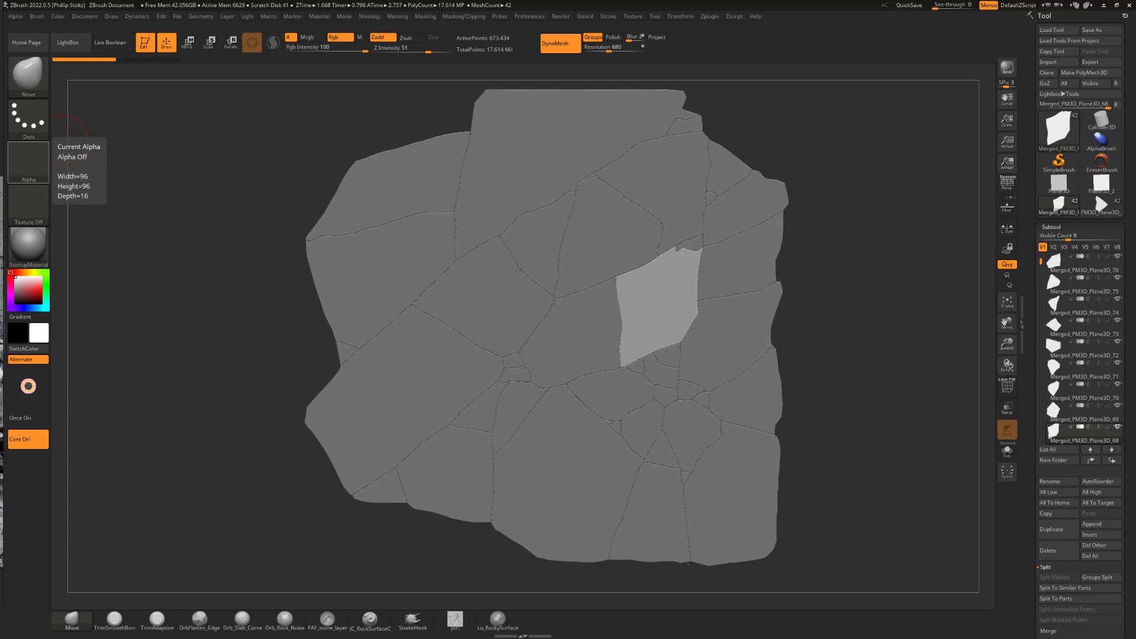
Bring up the reference image board and examine the photo of broken white concrete slabs up close.
right_drag(0, 393, 387, 391)
scroll(296, 489, up, 5)
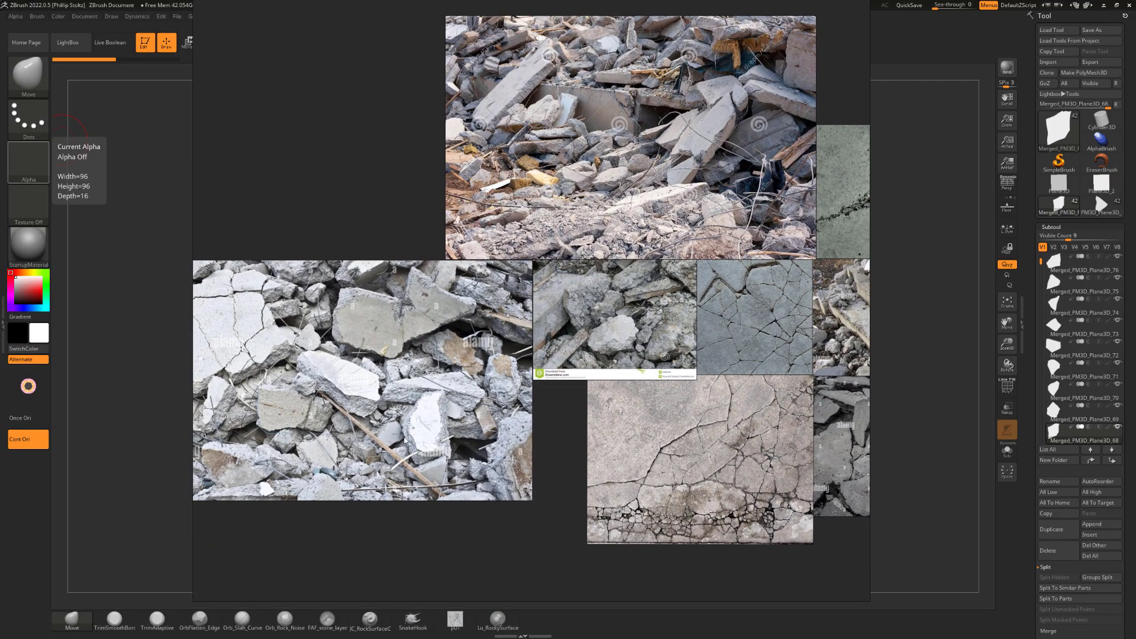
scroll(532, 366, up, 2)
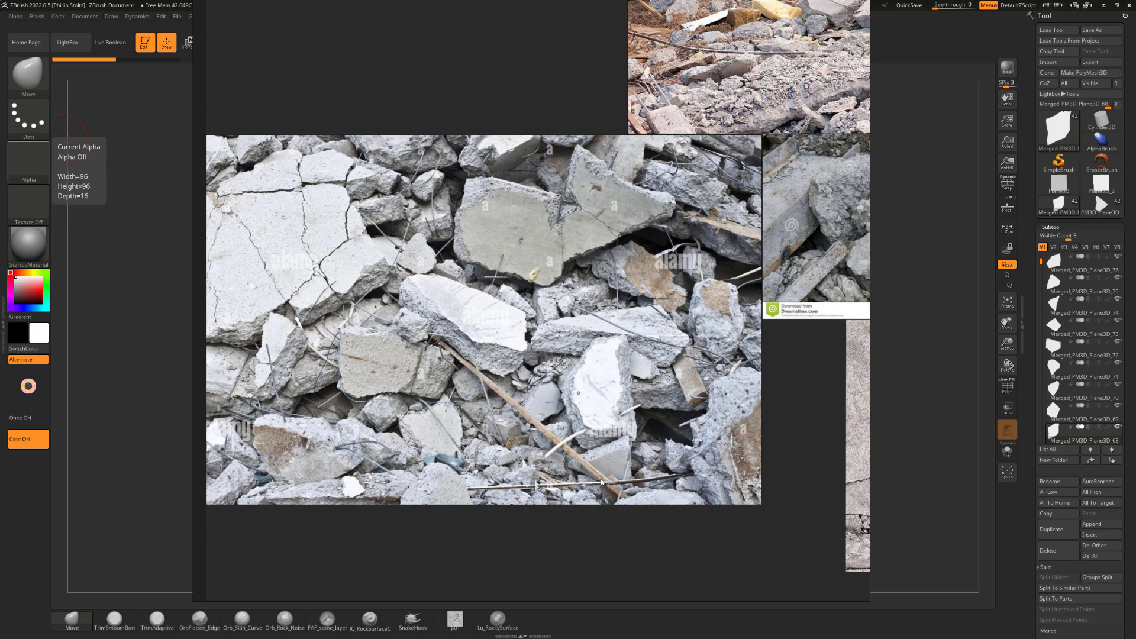
Capture the screen region around the rubble photo, mark the central slab's broken edge and rough side in red, and close the capture.
key(F1)
mouse_move(130, 79)
mouse_down()
mouse_move(896, 566)
mouse_move(910, 600)
mouse_up()
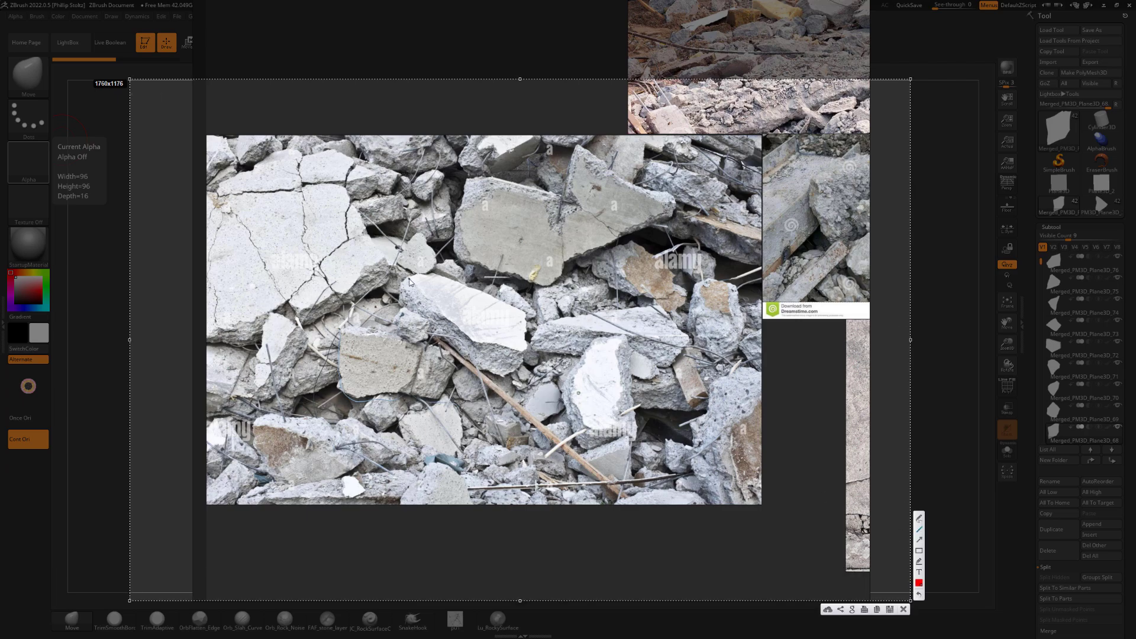
mouse_move(409, 278)
mouse_down()
mouse_move(473, 342)
mouse_move(497, 348)
mouse_up()
mouse_move(474, 348)
mouse_down()
mouse_move(510, 366)
mouse_move(468, 353)
mouse_up()
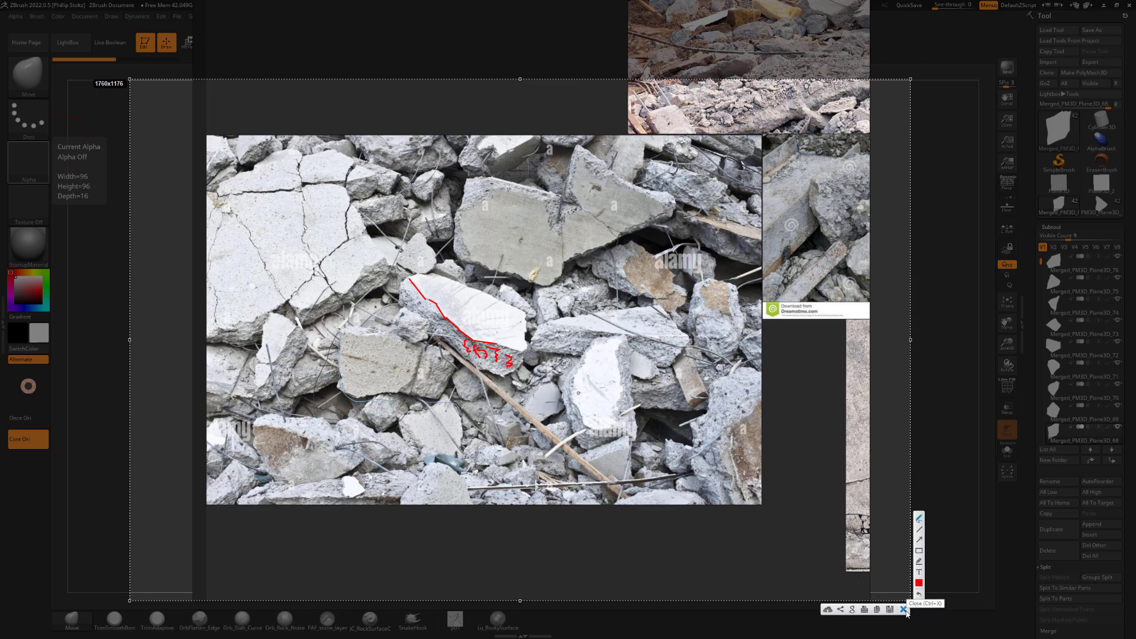
click(903, 610)
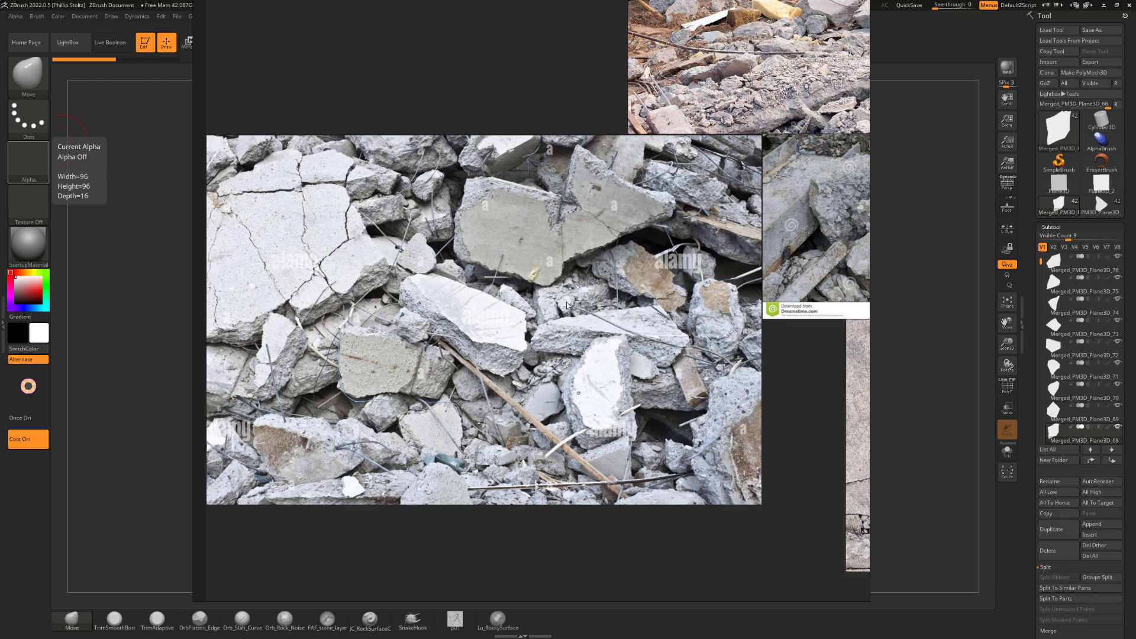
Examine the cracked concrete surface photo on the reference board up close.
middle_drag(643, 297, 524, 299)
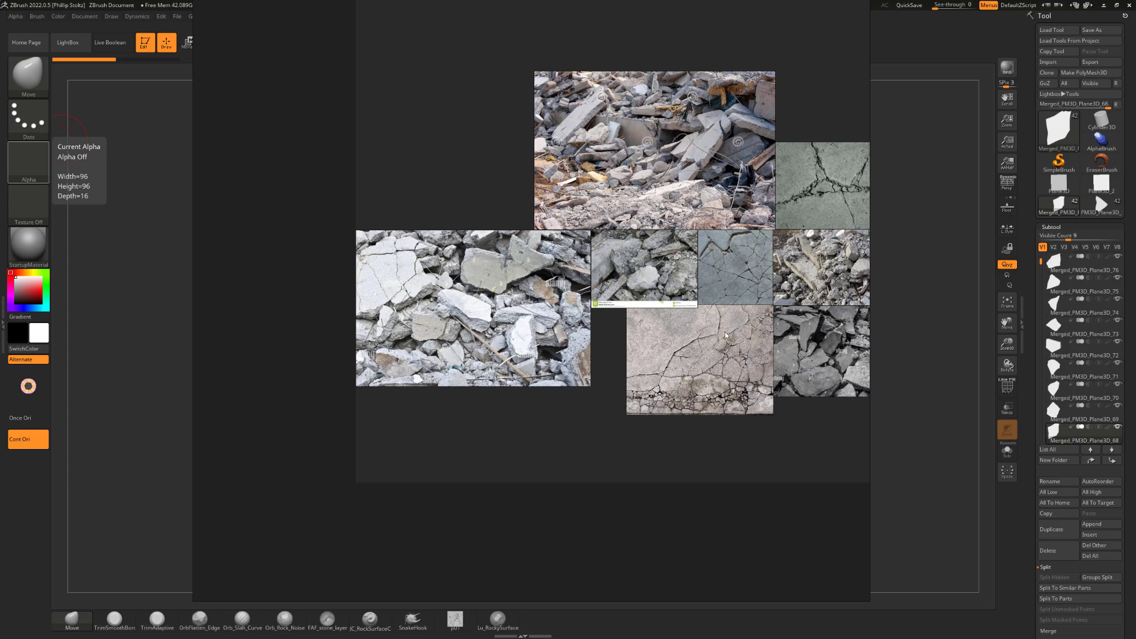
scroll(727, 388, up, 7)
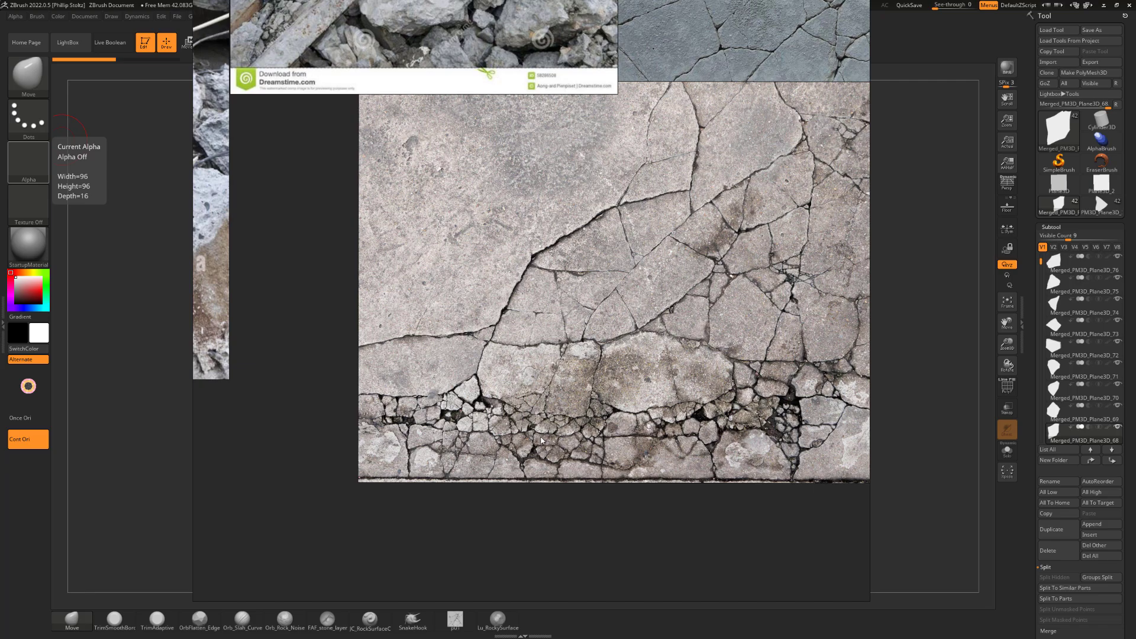
Examine the photo of collapsed concrete slabs and rubble on the reference board up close, and move the board away.
scroll(534, 406, down, 1)
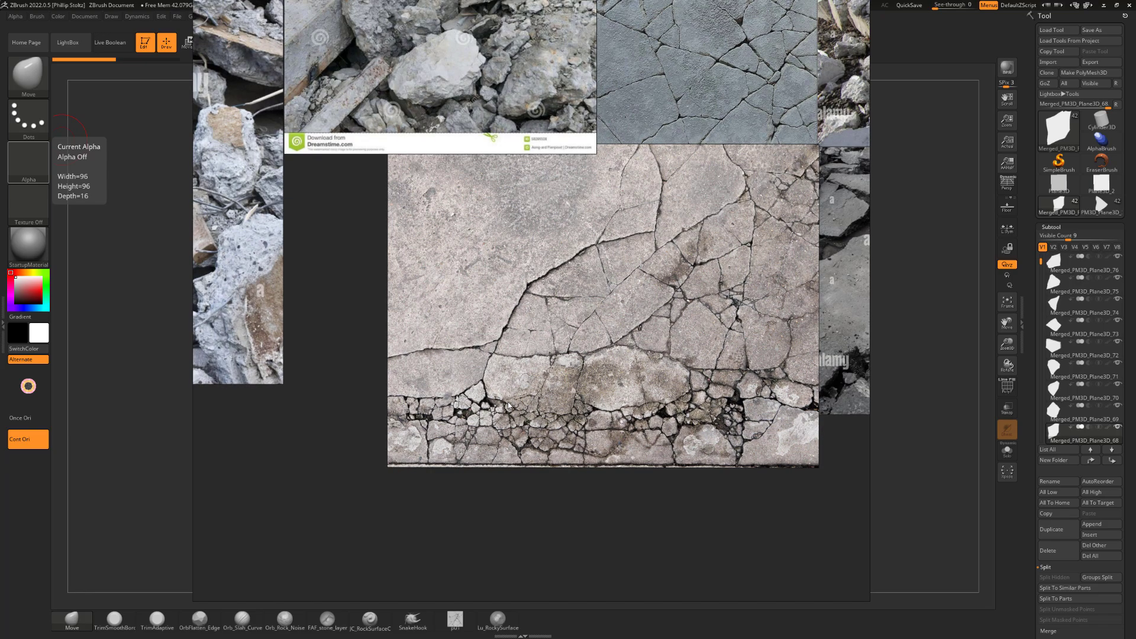
scroll(545, 340, down, 4)
middle_drag(593, 303, 546, 337)
scroll(370, 146, up, 4)
middle_drag(371, 145, 356, 463)
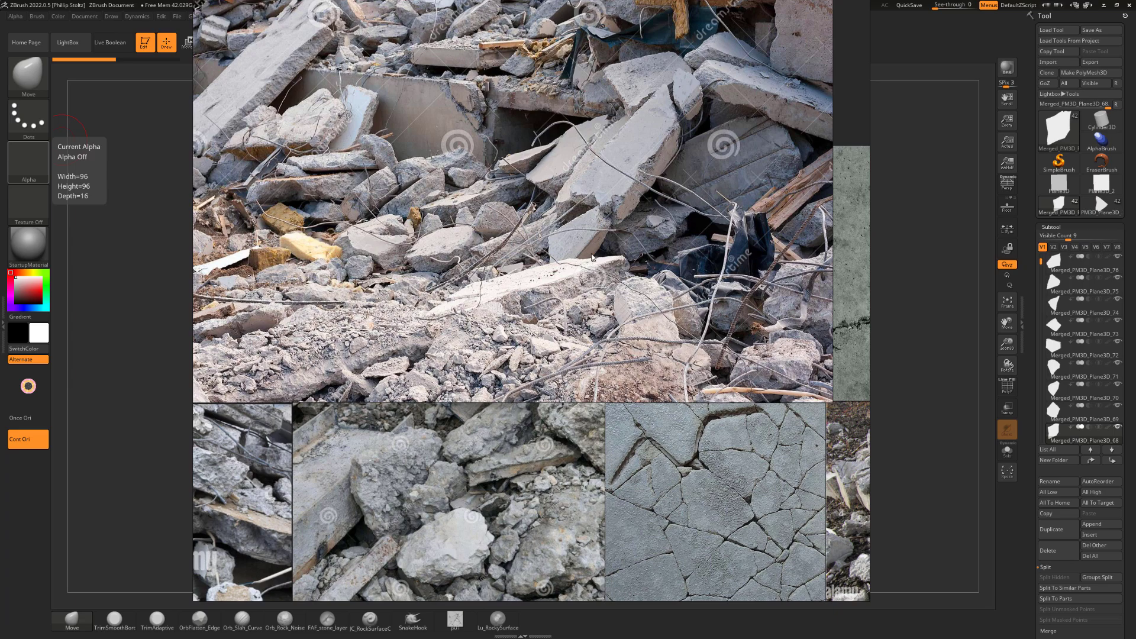
scroll(594, 290, up, 2)
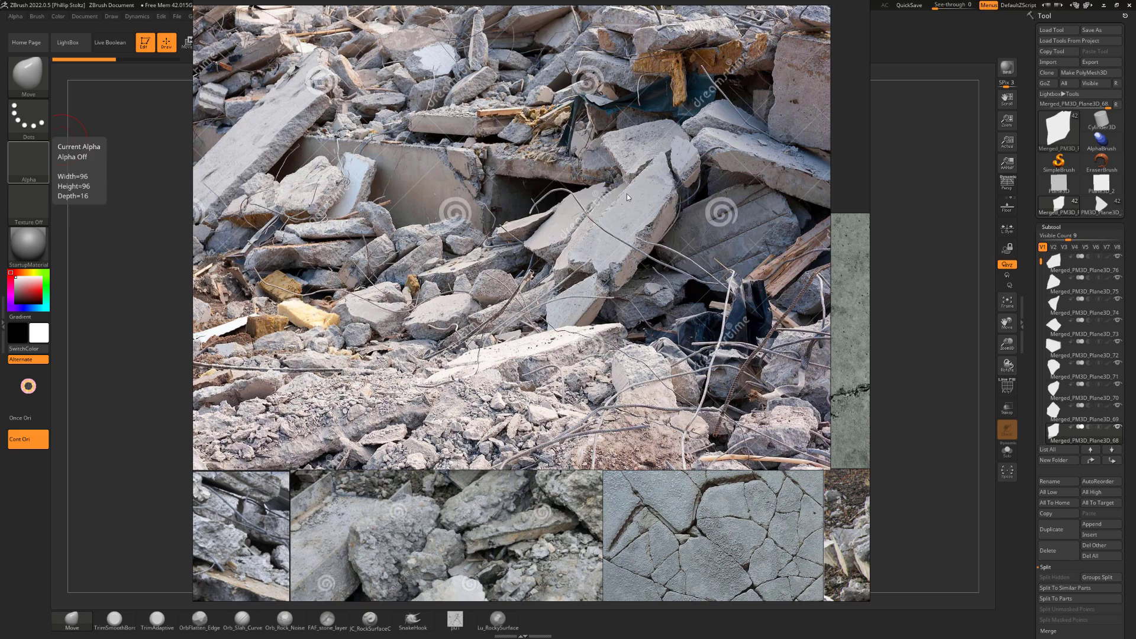
scroll(645, 189, up, 1)
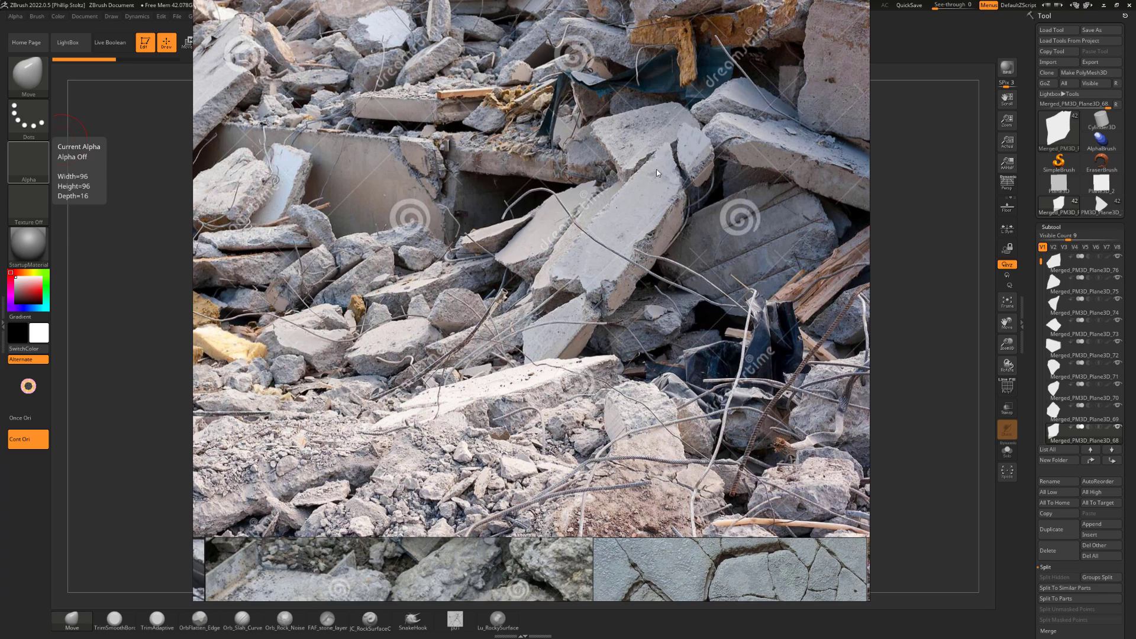
scroll(644, 236, up, 1)
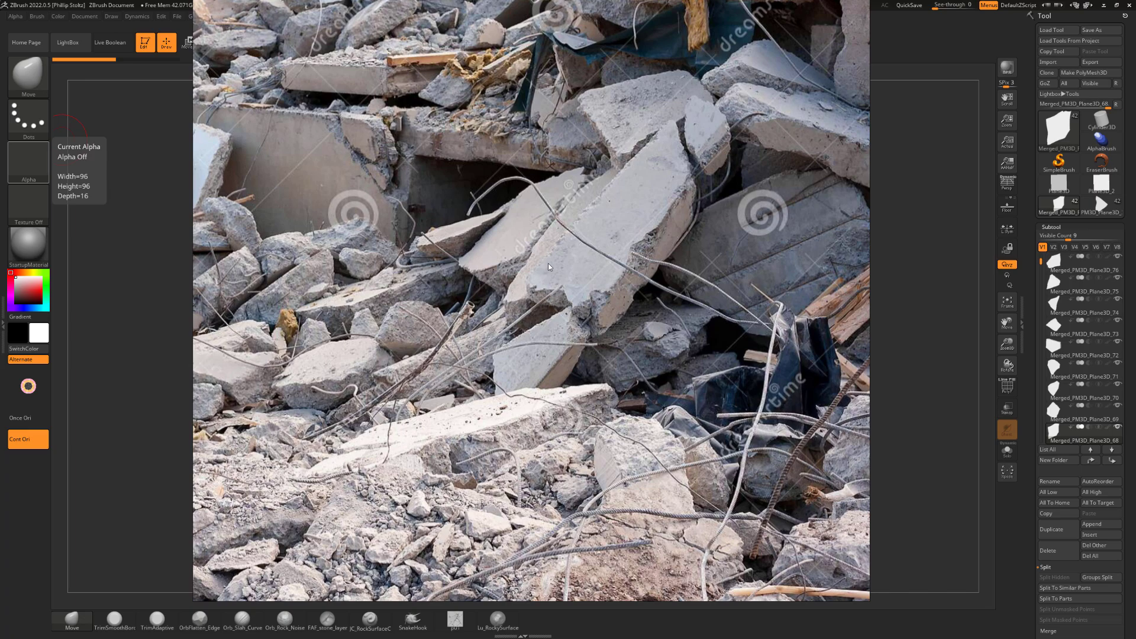
right_drag(594, 329, 0, 355)
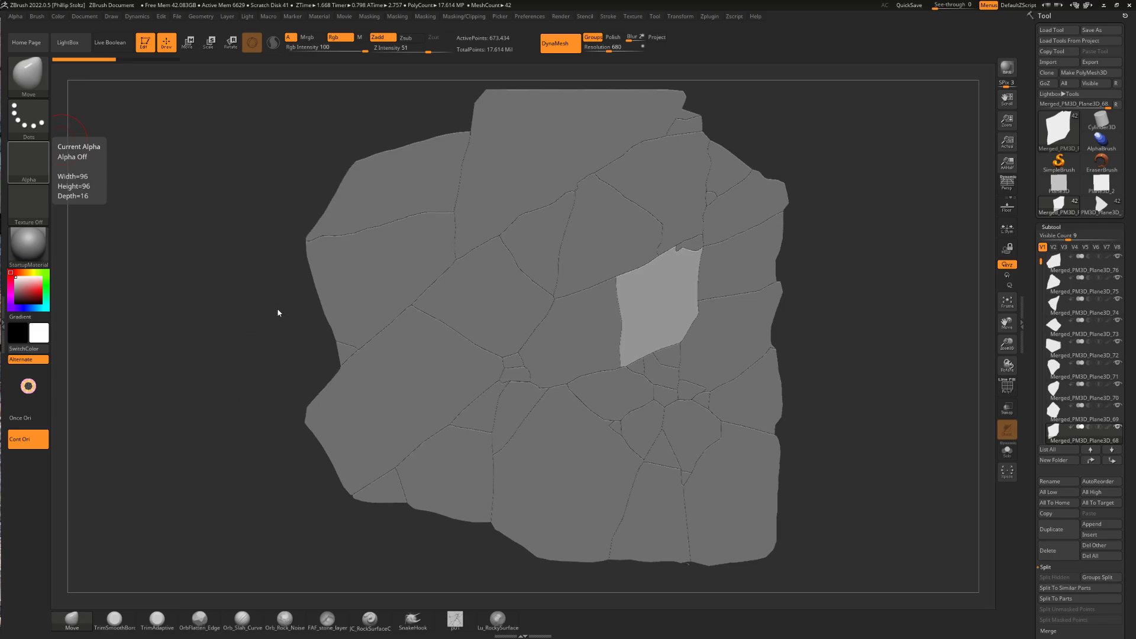
Inspect the cracked slab assembly from the front and from slight side angles to judge how flat it is.
drag(278, 312, 292, 304)
key(b)
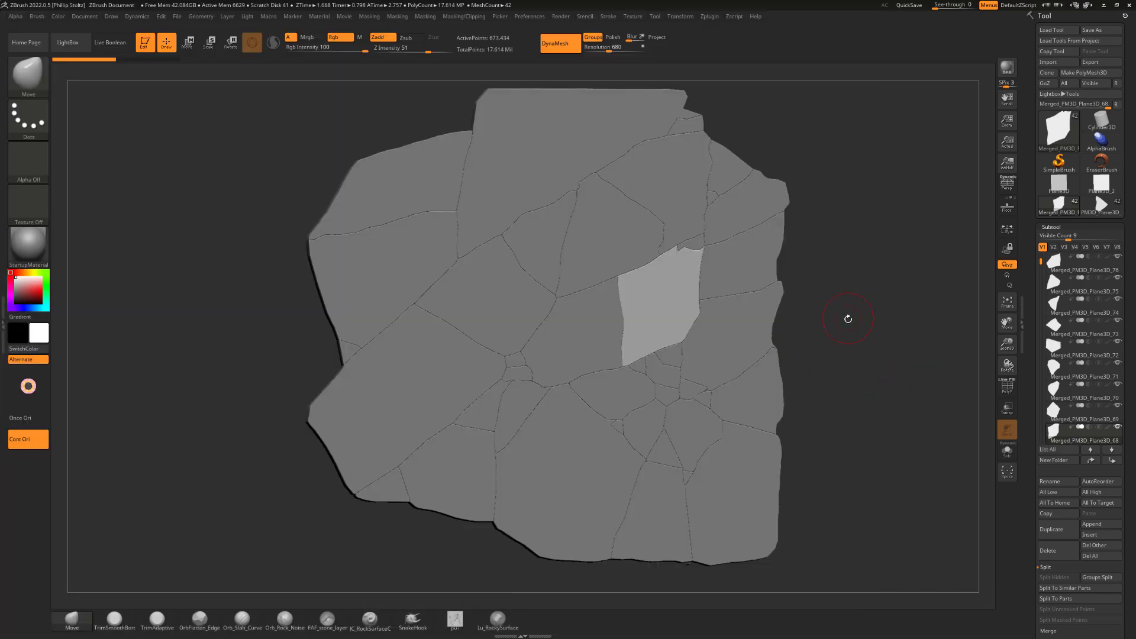
drag(848, 316, 652, 307)
drag(866, 300, 824, 355)
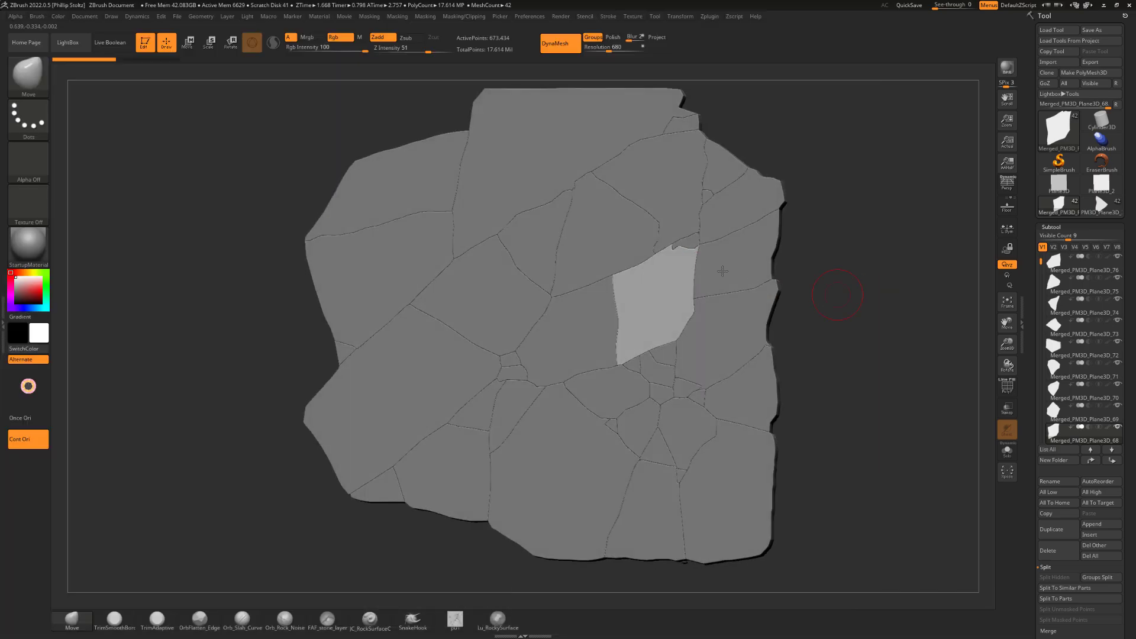
drag(849, 312, 765, 385)
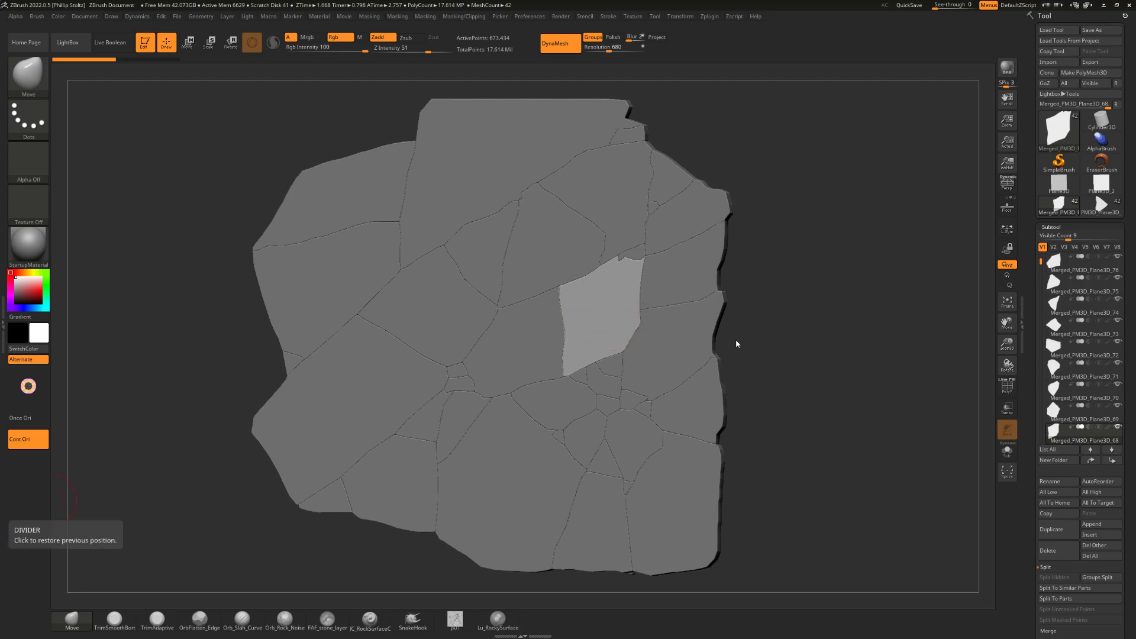
drag(784, 323, 843, 233)
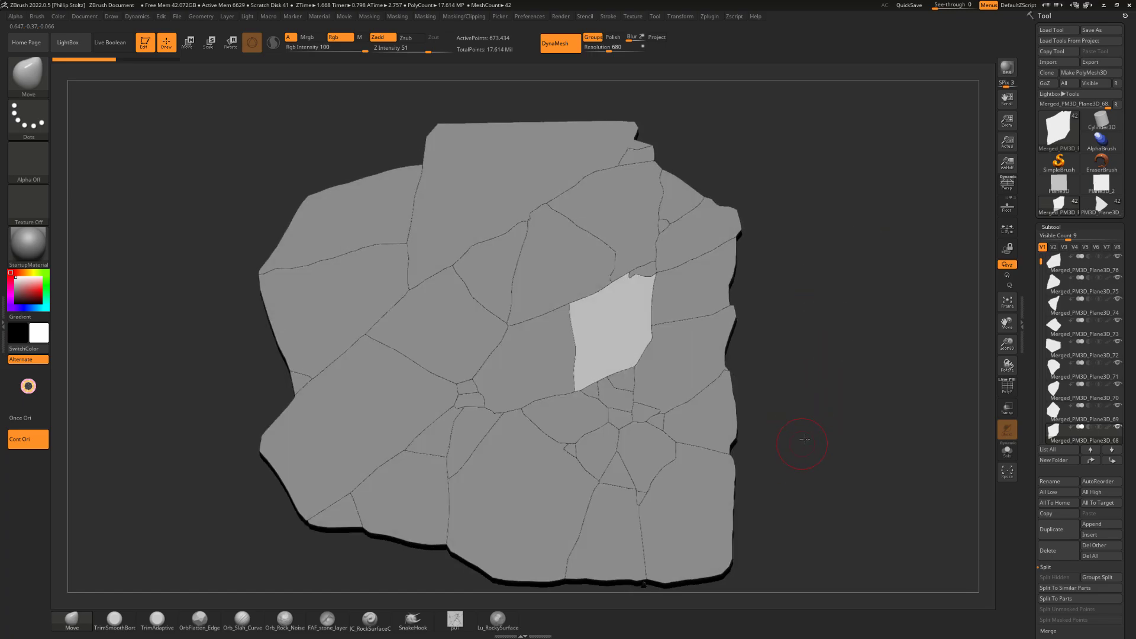
drag(806, 437, 726, 420)
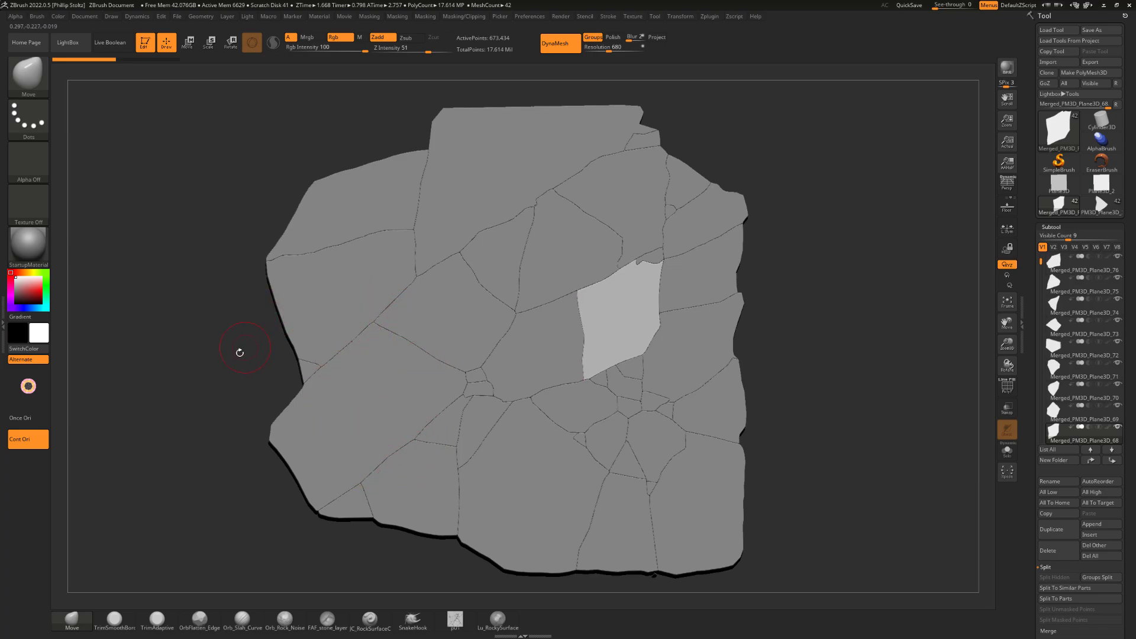
drag(241, 352, 261, 352)
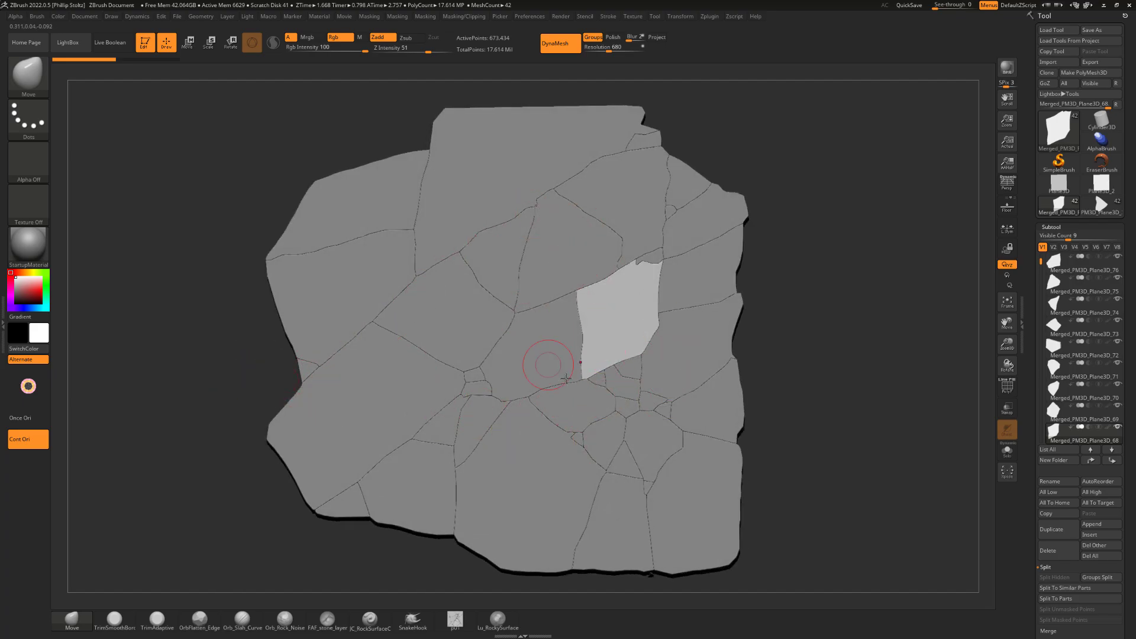
drag(802, 377, 781, 308)
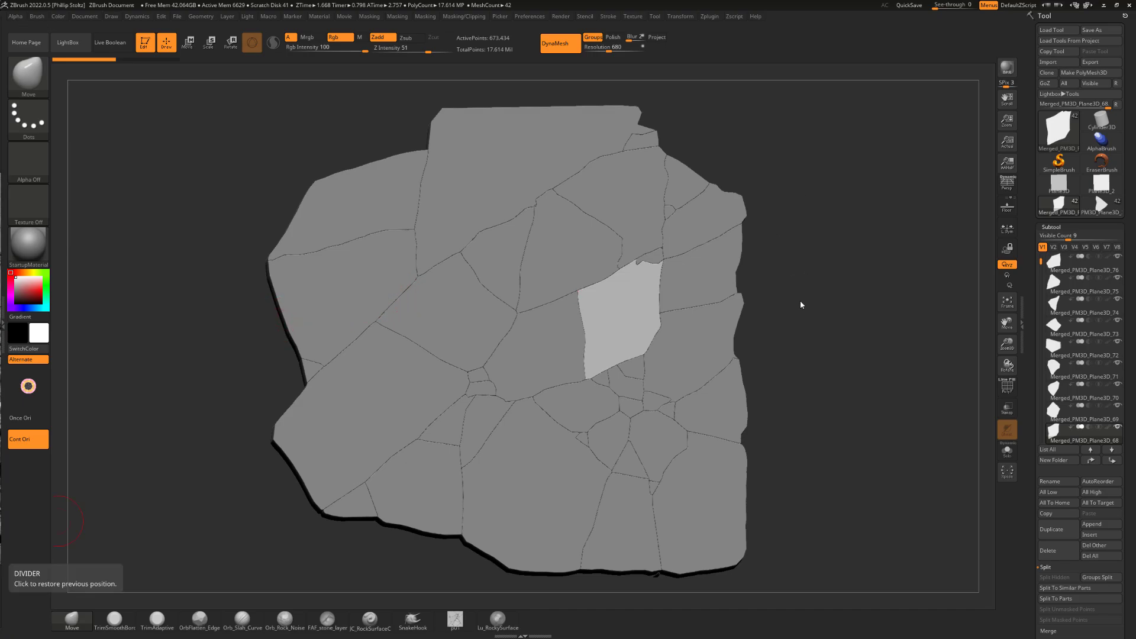
mouse_move(800, 305)
mouse_down()
mouse_move(824, 238)
mouse_move(844, 287)
mouse_move(851, 235)
mouse_move(769, 239)
mouse_up()
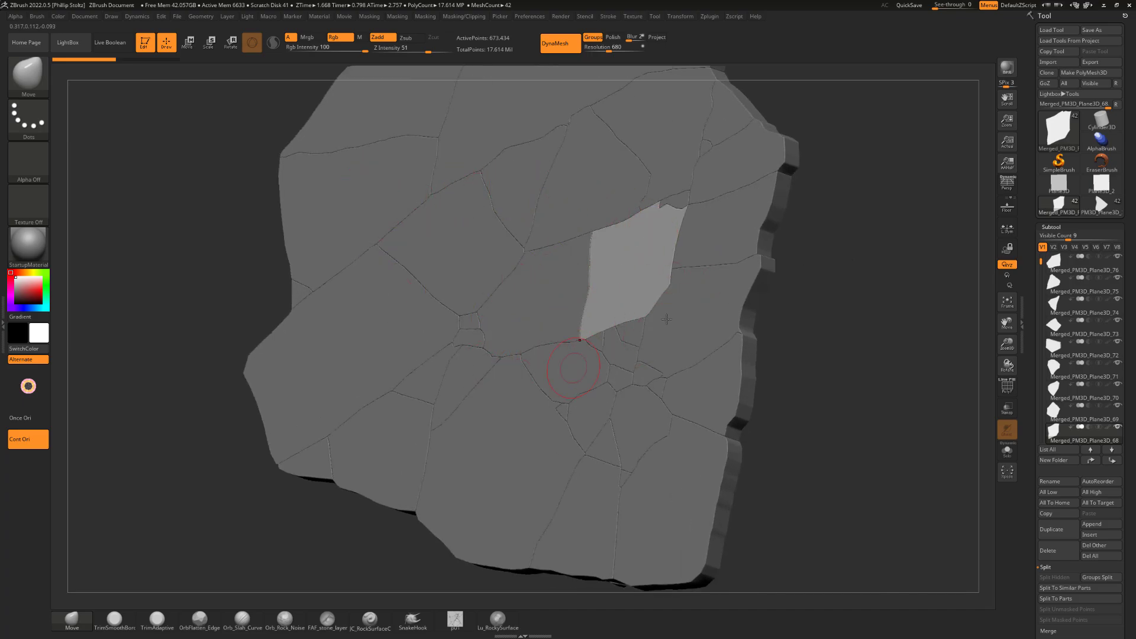
drag(666, 320, 669, 183)
drag(761, 220, 885, 205)
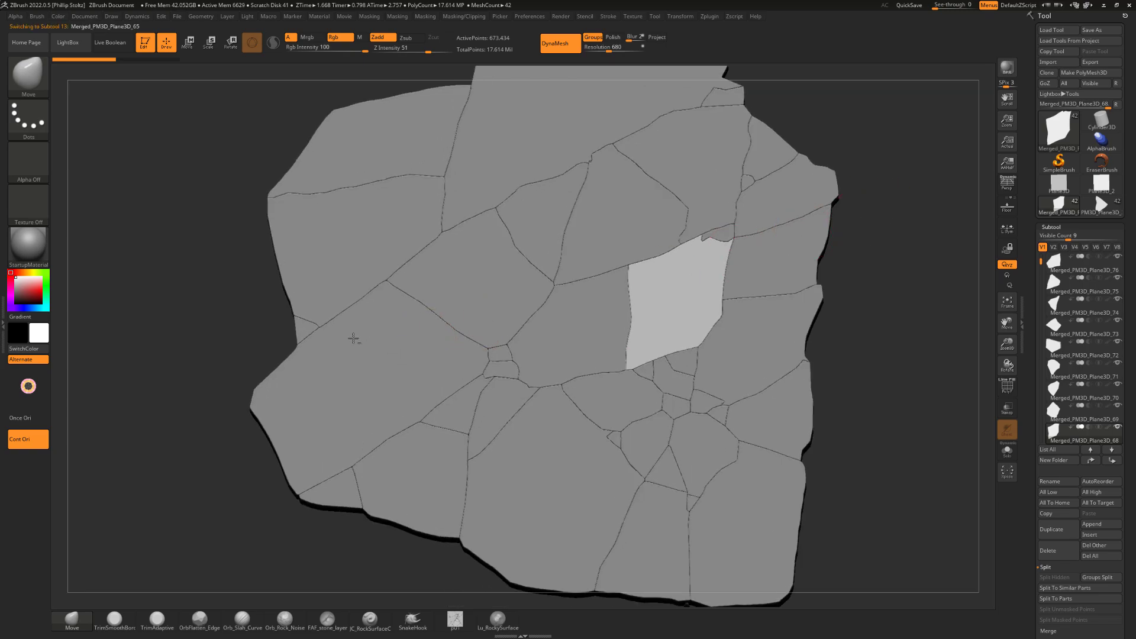
Select the large slab on the model's left side, centre the gizmo on its mesh and rotate it slightly out of the flat surface.
alt+click(353, 338)
alt+drag(283, 289, 388, 283)
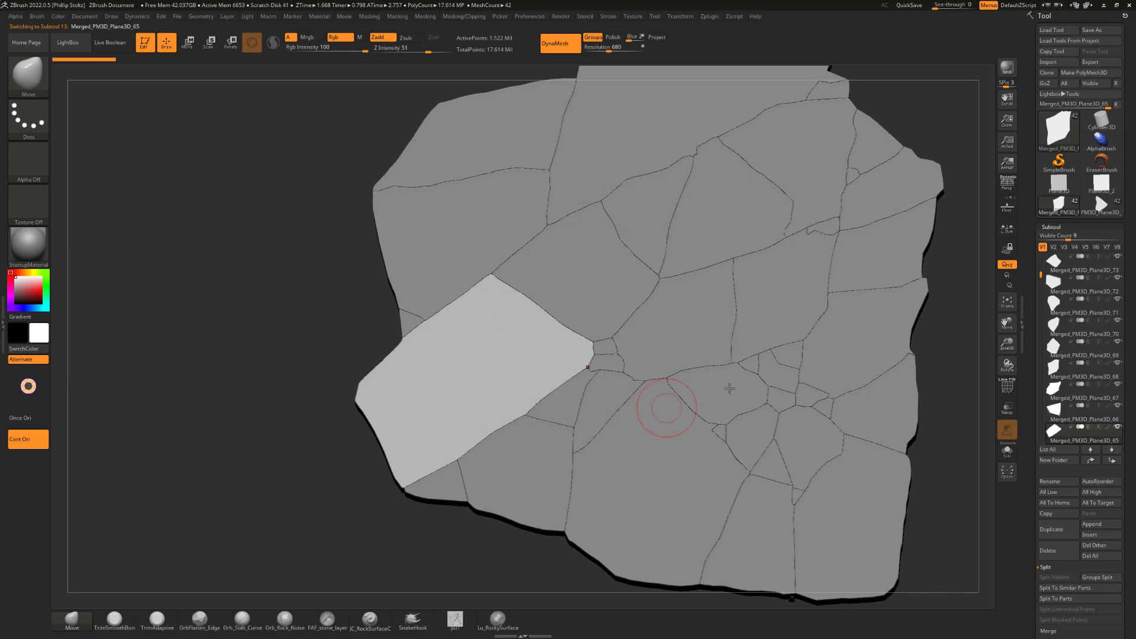
alt+drag(311, 338, 349, 311)
key(w)
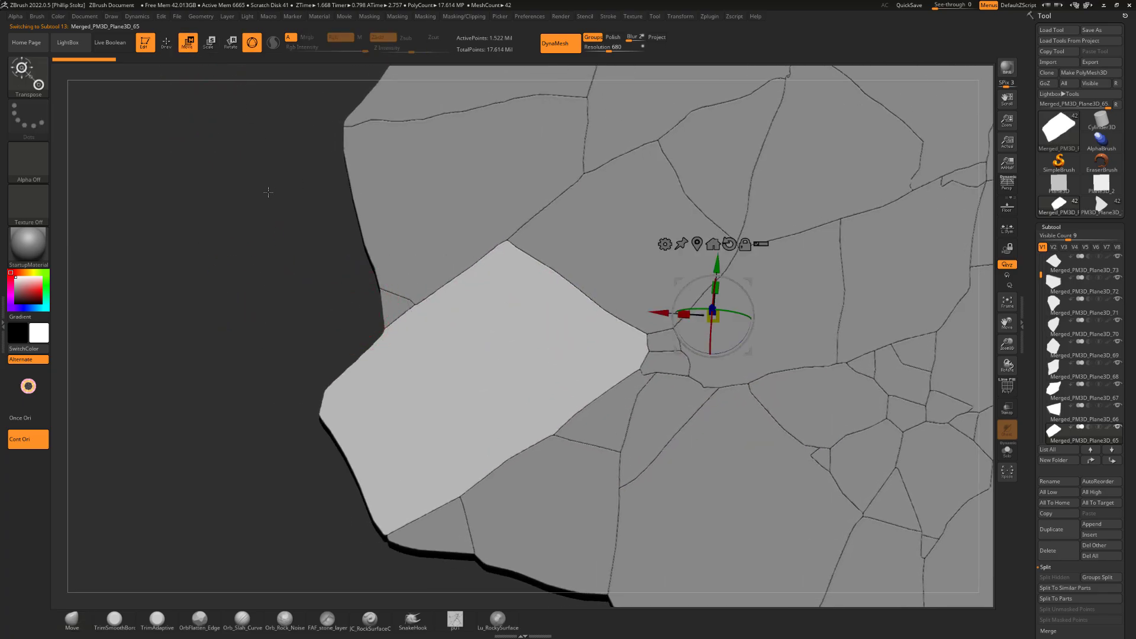
click(696, 244)
alt+drag(361, 285, 398, 265)
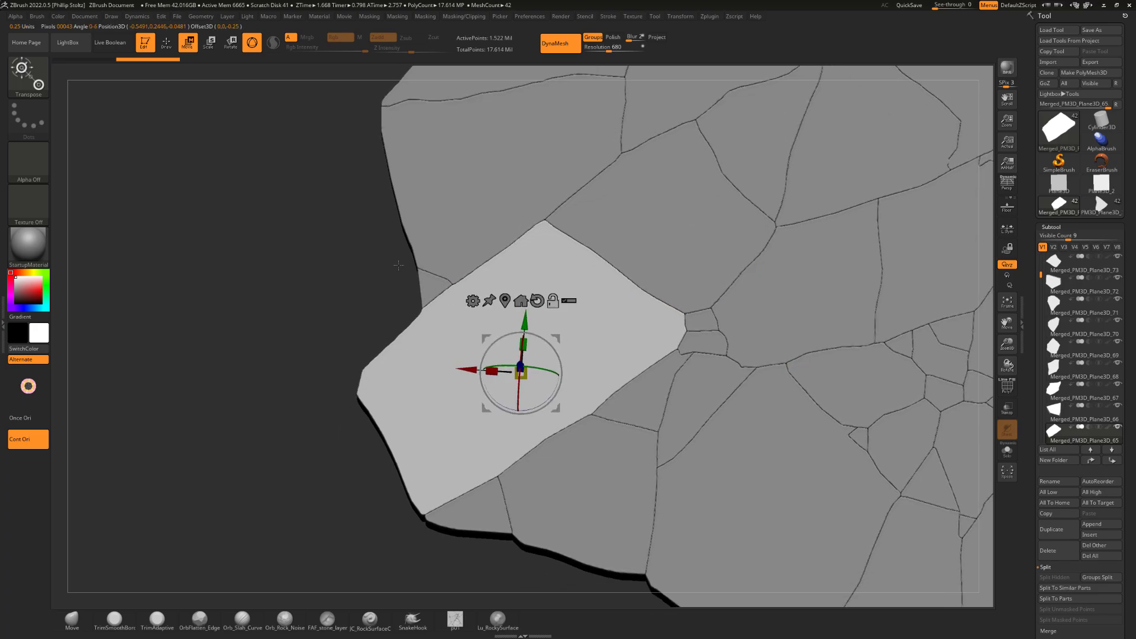
drag(553, 346, 557, 383)
key(ctrl+z)
drag(313, 302, 391, 322)
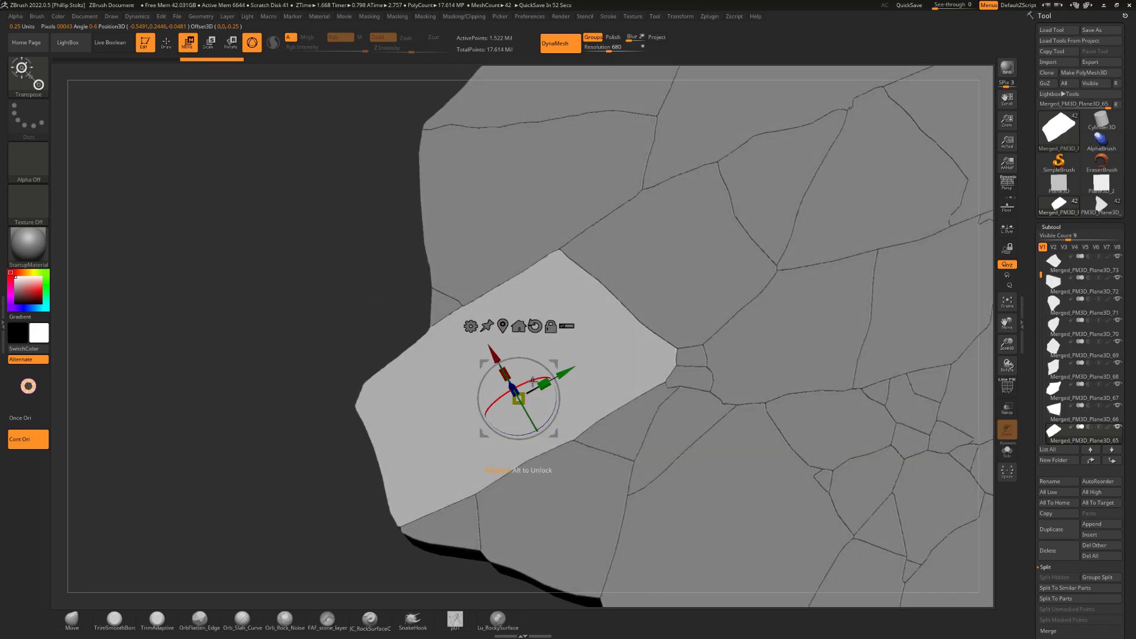
drag(532, 382, 531, 281)
drag(375, 299, 412, 332)
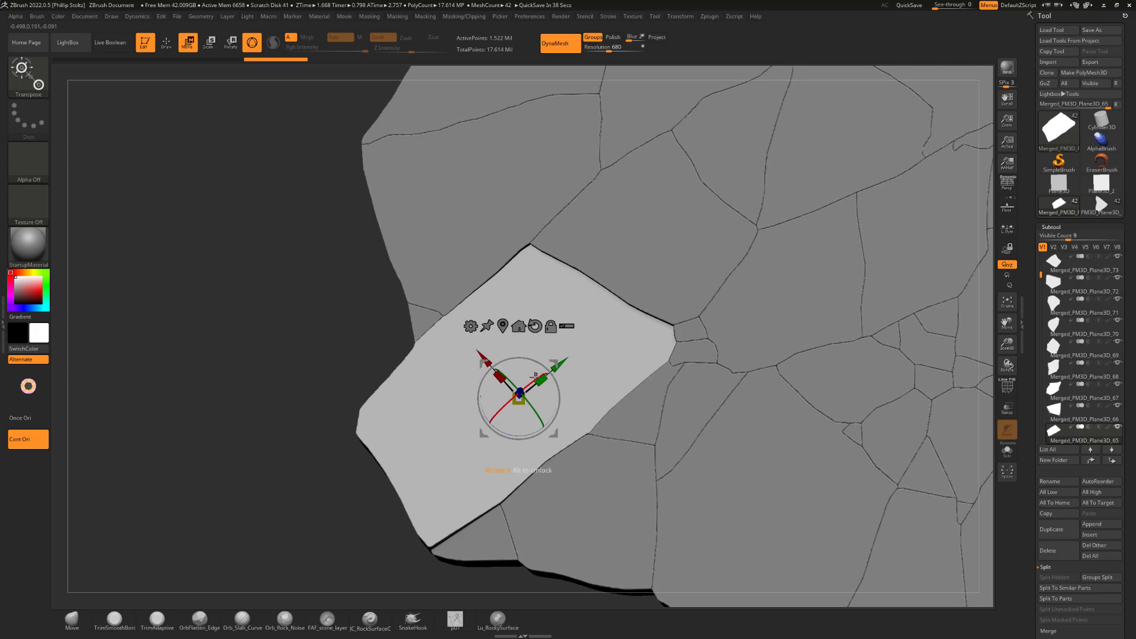
drag(532, 383, 553, 378)
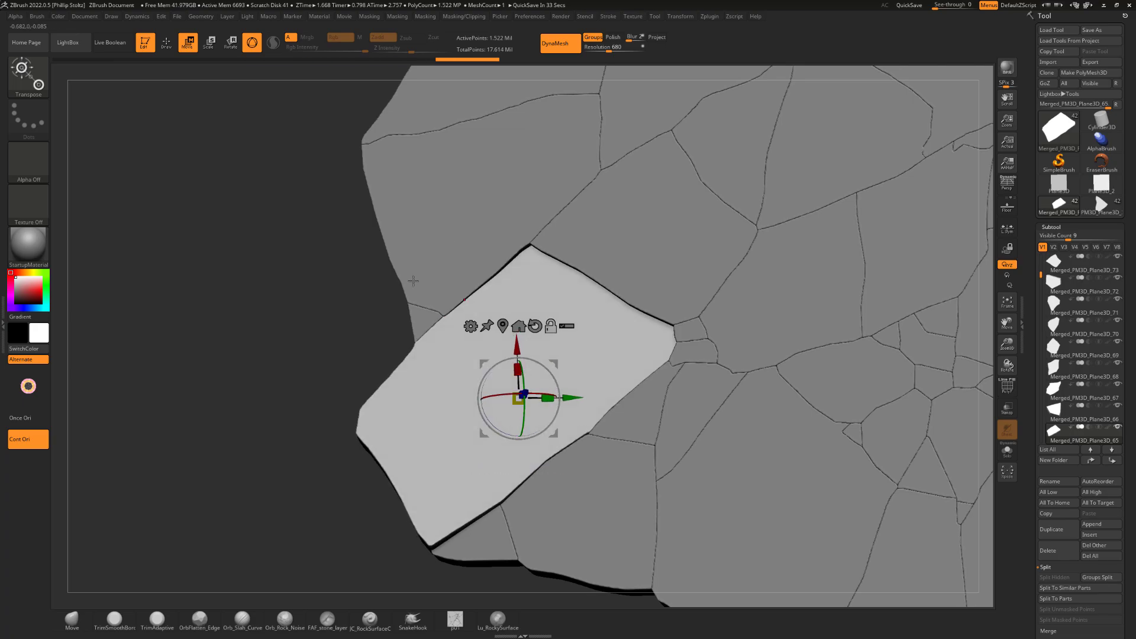
Select the slabs along the upper-left and upper-middle of the model and rotate each slightly around its own centre.
alt+right_drag(489, 231, 479, 277)
alt+click(477, 266)
drag(470, 262, 471, 268)
right_drag(480, 271, 535, 278)
alt+click(656, 285)
right_drag(647, 332, 621, 278)
drag(607, 285, 624, 263)
alt+click(642, 278)
right_drag(623, 263, 515, 314)
Tilt the small fragments at the junction left of the model's centre and the slab above them slightly.
alt+click(478, 312)
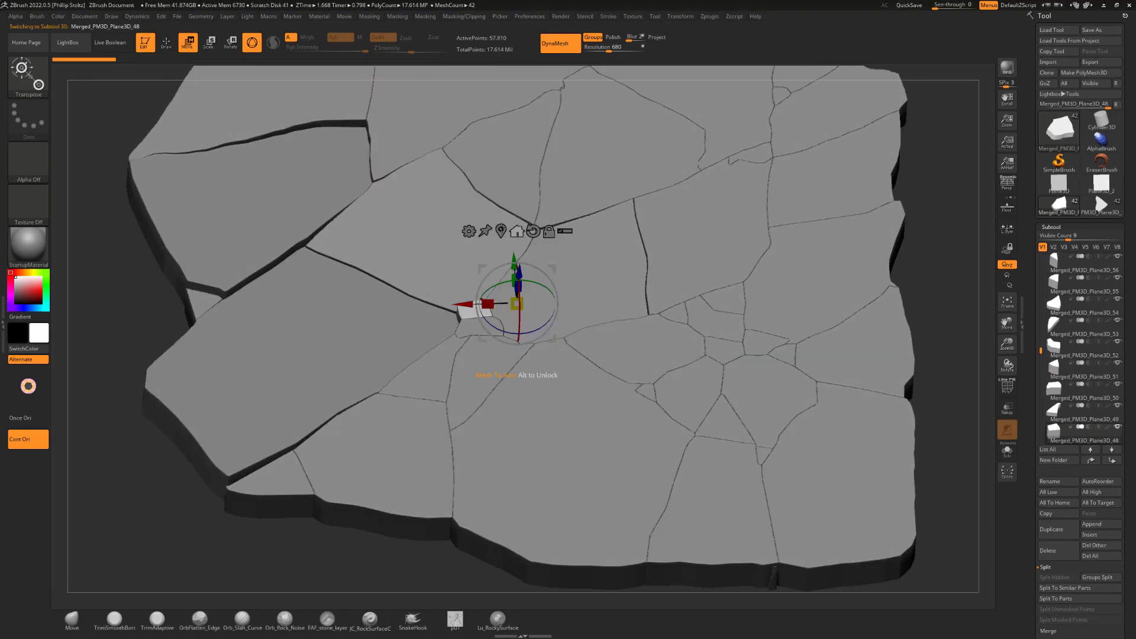
alt+click(484, 327)
drag(491, 318, 496, 317)
right_drag(497, 317, 502, 290)
alt+click(509, 177)
drag(507, 308, 510, 312)
right_drag(510, 312, 526, 195)
Tilt further slabs across the middle of the model and the slab on its upper-right edge.
alt+click(480, 199)
alt+click(499, 256)
alt+click(637, 284)
alt+click(755, 221)
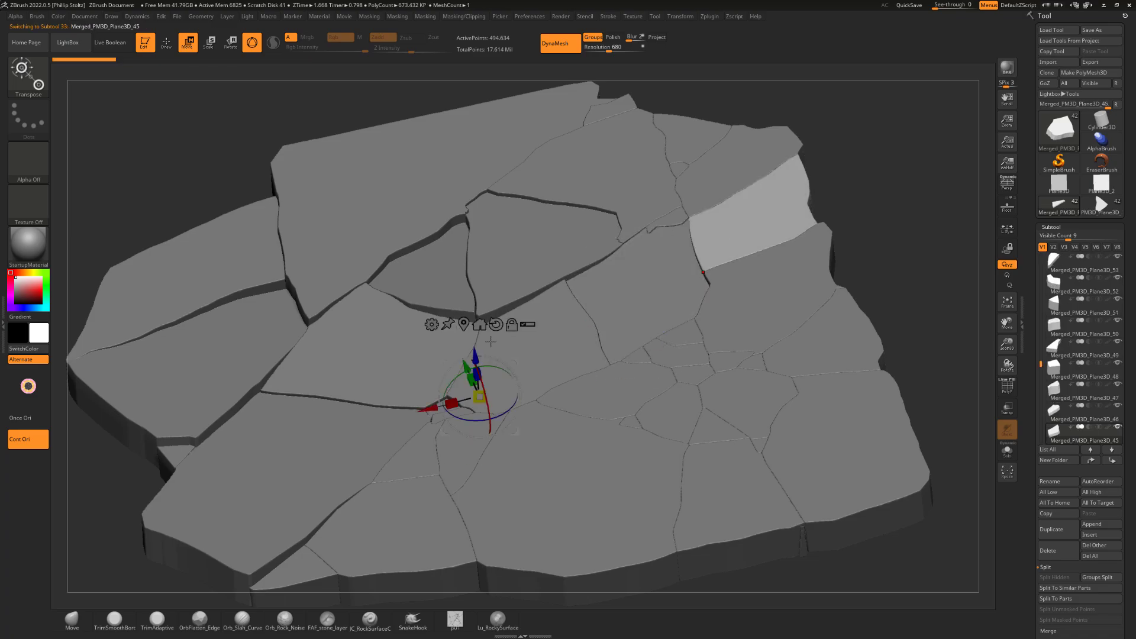
right_drag(758, 196, 756, 237)
drag(756, 210, 759, 217)
right_drag(758, 217, 703, 260)
Tilt the pointed slab just right of the model's centre and the large slab at its bottom middle.
alt+click(590, 361)
drag(592, 346, 593, 351)
alt+click(529, 446)
drag(533, 443, 531, 459)
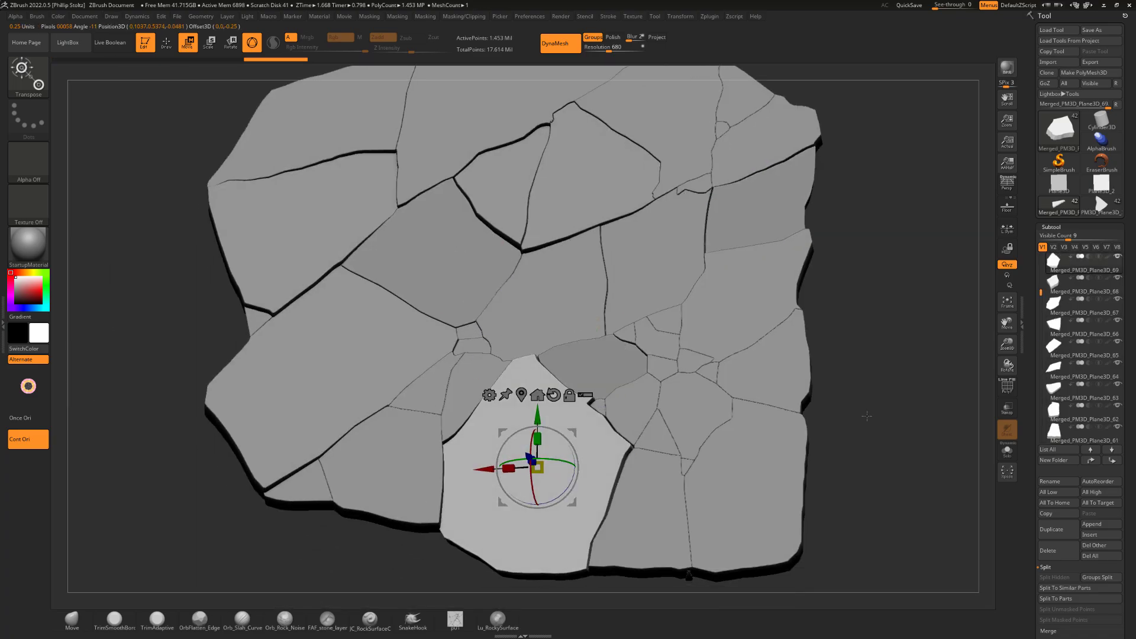
right_drag(531, 459, 450, 426)
Tilt the slab at the lower left, the one on the right edge and slabs near the model's centre.
alt+click(381, 444)
right_drag(378, 437, 373, 189)
alt+click(547, 302)
right_drag(547, 303, 743, 319)
alt+click(668, 414)
right_drag(668, 414, 530, 464)
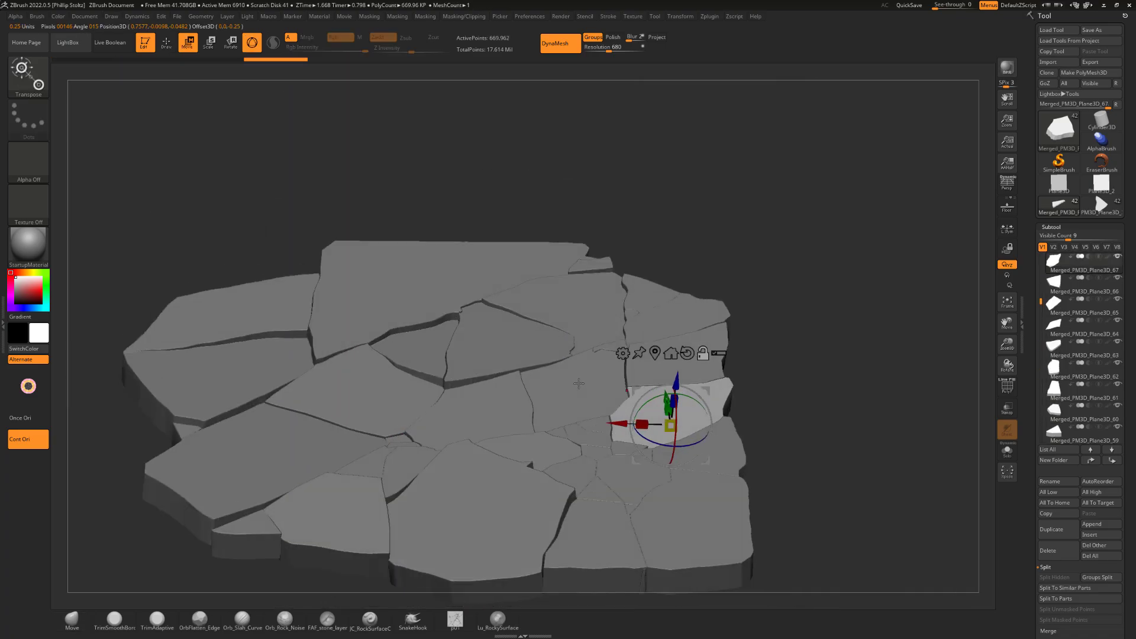
alt+click(576, 393)
right_drag(577, 393, 727, 467)
Tilt the slab on the model's left side and the small wedge below the junction left of its centre.
alt+click(244, 354)
drag(248, 340, 247, 345)
right_drag(247, 345, 261, 408)
alt+click(437, 278)
alt+click(332, 360)
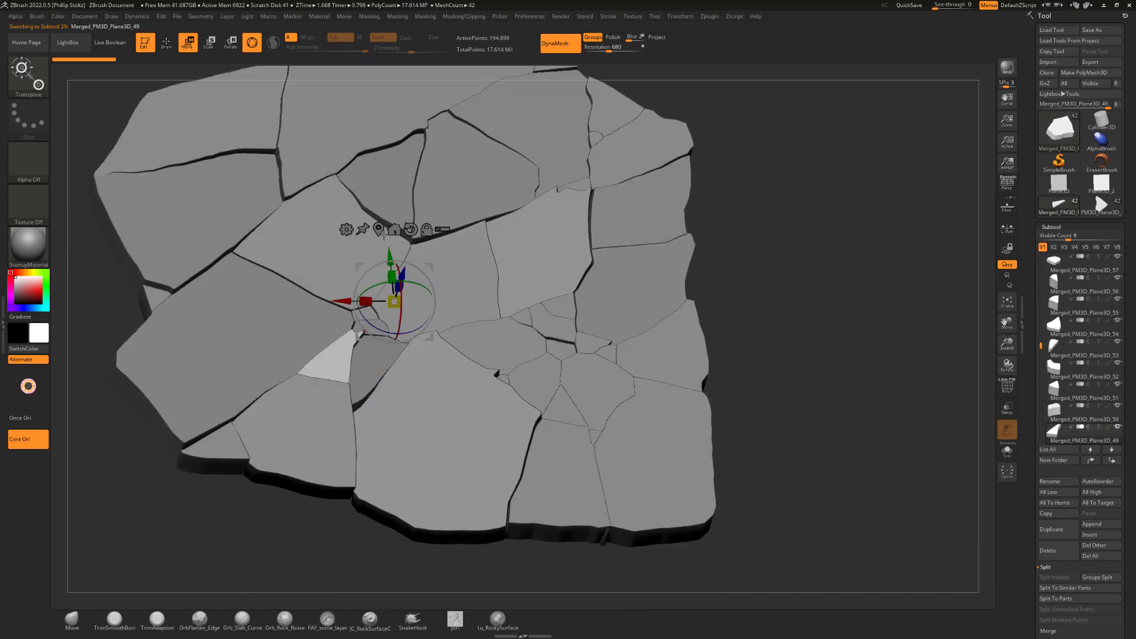
drag(341, 324, 340, 327)
right_drag(340, 328, 355, 278)
Tilt the small fragments in the crack cluster right of the model's centre.
alt+click(374, 266)
alt+click(509, 280)
drag(482, 248, 480, 254)
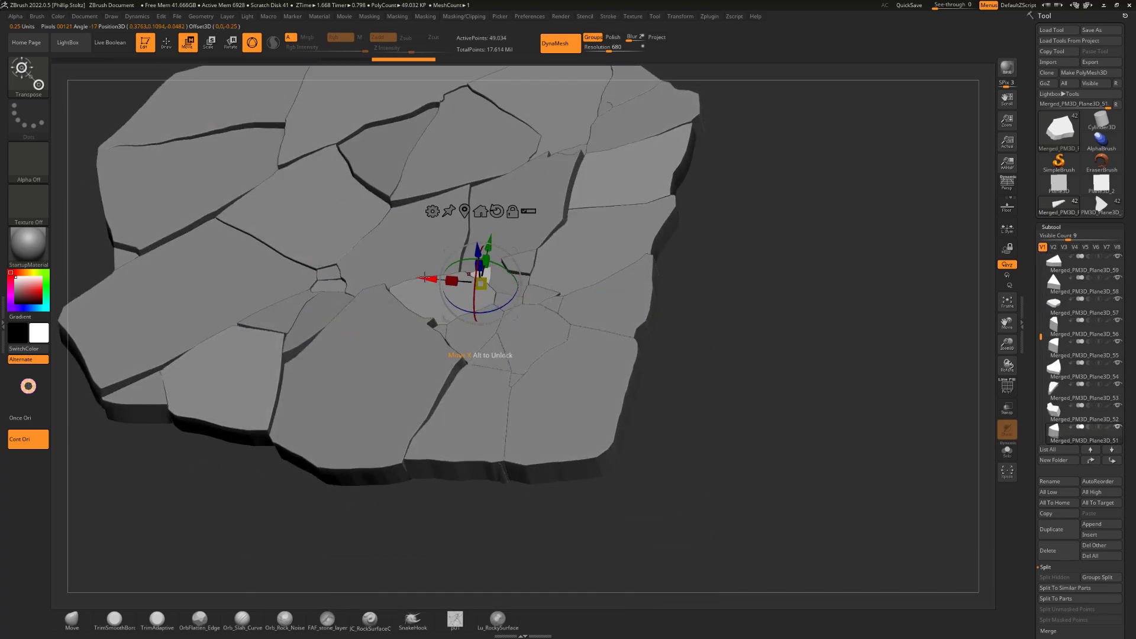
alt+click(525, 266)
right_drag(526, 266, 526, 414)
Select the slabs around the lower-right crack cluster, centre the gizmo on them and rotate each slightly.
alt+click(588, 393)
click(390, 193)
alt+click(630, 293)
right_drag(630, 308, 710, 237)
alt+click(544, 438)
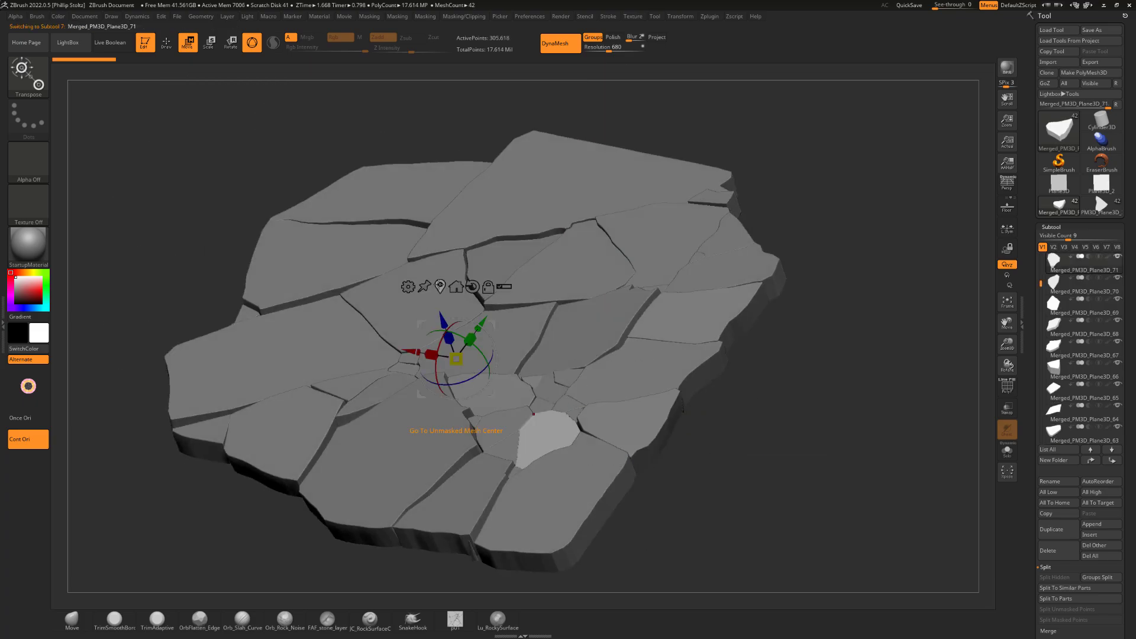
right_drag(545, 439, 508, 503)
Adjust the tilt of more slabs across the model, including the small fragment in the right-hand crack cluster.
alt+click(500, 428)
mouse_move(719, 355)
mouse_down()
mouse_move(745, 392)
mouse_move(731, 343)
mouse_up()
alt+click(657, 221)
mouse_move(820, 355)
mouse_down()
mouse_move(793, 438)
mouse_move(844, 393)
mouse_move(757, 393)
mouse_move(704, 337)
mouse_up()
alt+click(397, 327)
alt+click(527, 320)
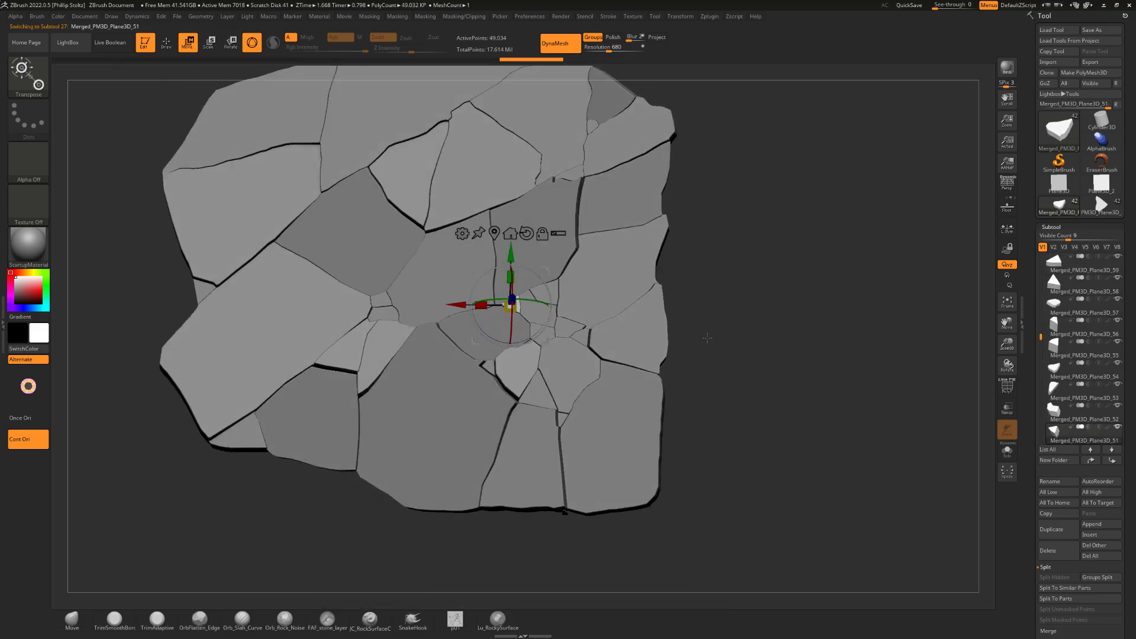
Select the thin sliver at the upper-right crack junction for adjustment and return to the Move brush.
alt+click(348, 351)
key(q)
alt+click(581, 207)
key(w)
mouse_move(734, 289)
mouse_down()
mouse_move(747, 324)
mouse_move(806, 370)
mouse_move(824, 423)
mouse_move(846, 408)
mouse_move(827, 424)
mouse_move(804, 372)
mouse_up()
key(q)
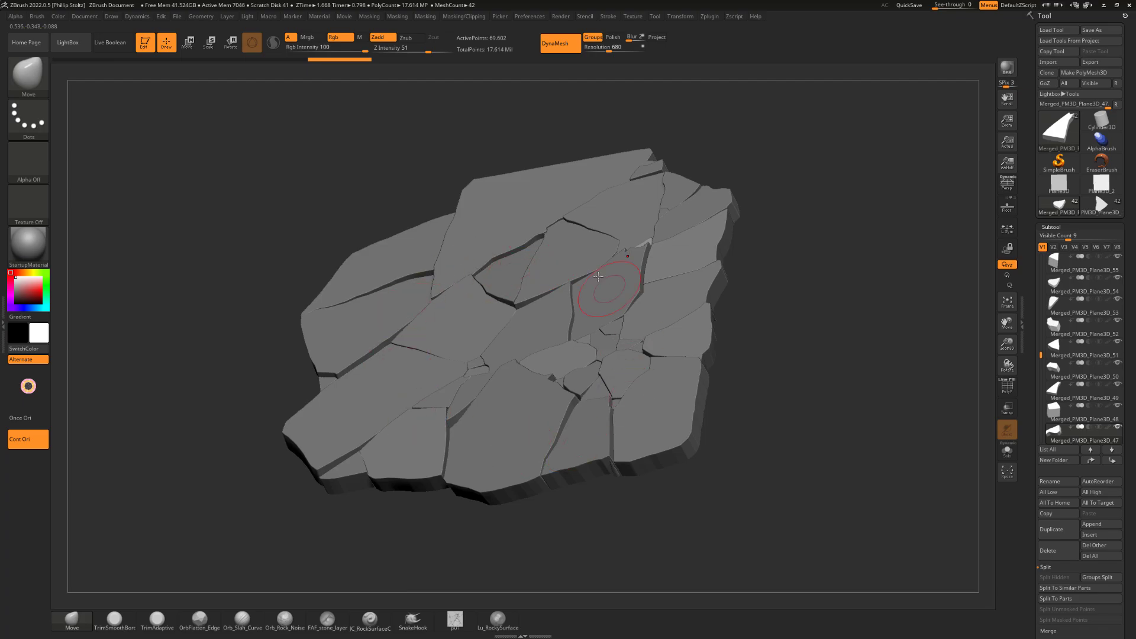
Inspect the tilted slabs from low, side and front angles to judge the height breaks along the cracks.
drag(770, 305, 719, 282)
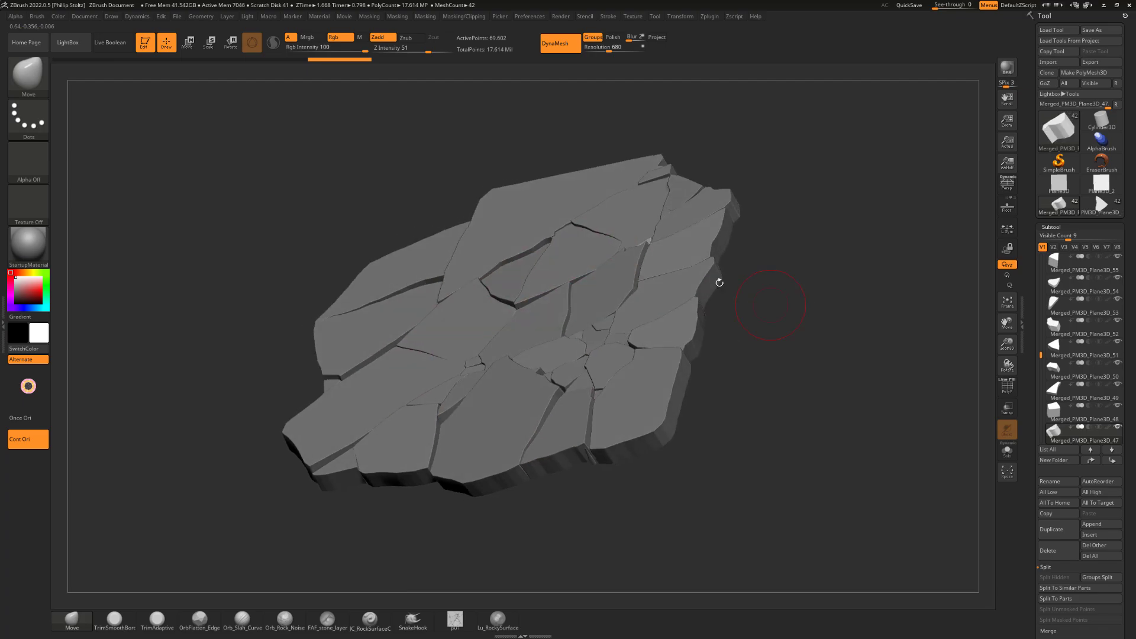
drag(756, 376, 801, 261)
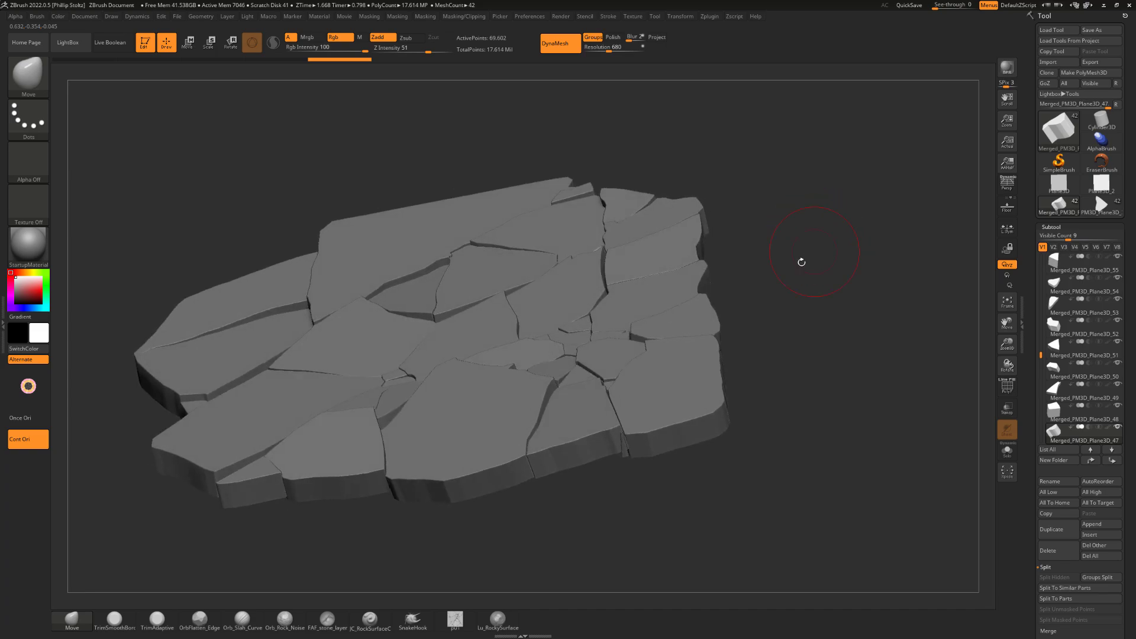
drag(798, 304, 801, 397)
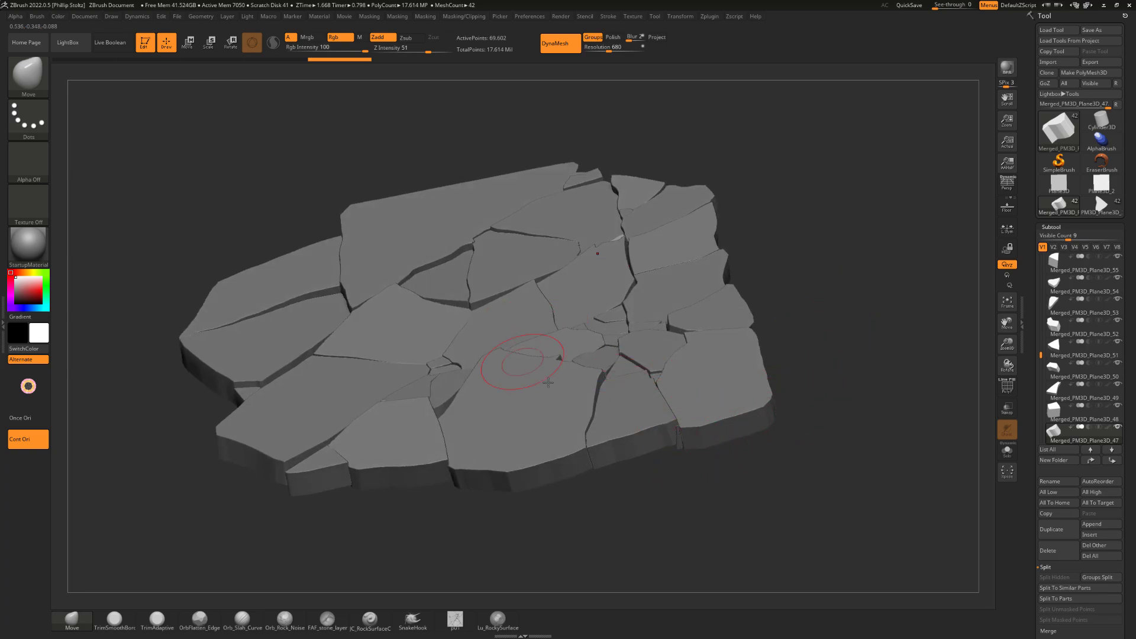
drag(820, 273, 772, 336)
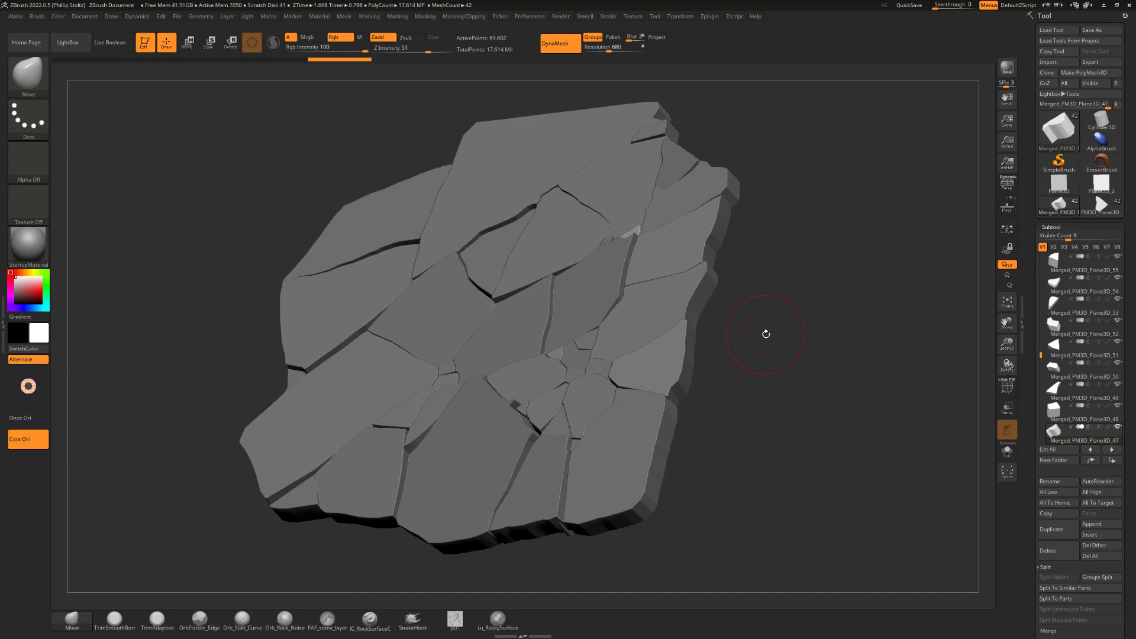
drag(727, 313, 249, 218)
alt+drag(205, 174, 170, 276)
alt+drag(816, 365, 799, 293)
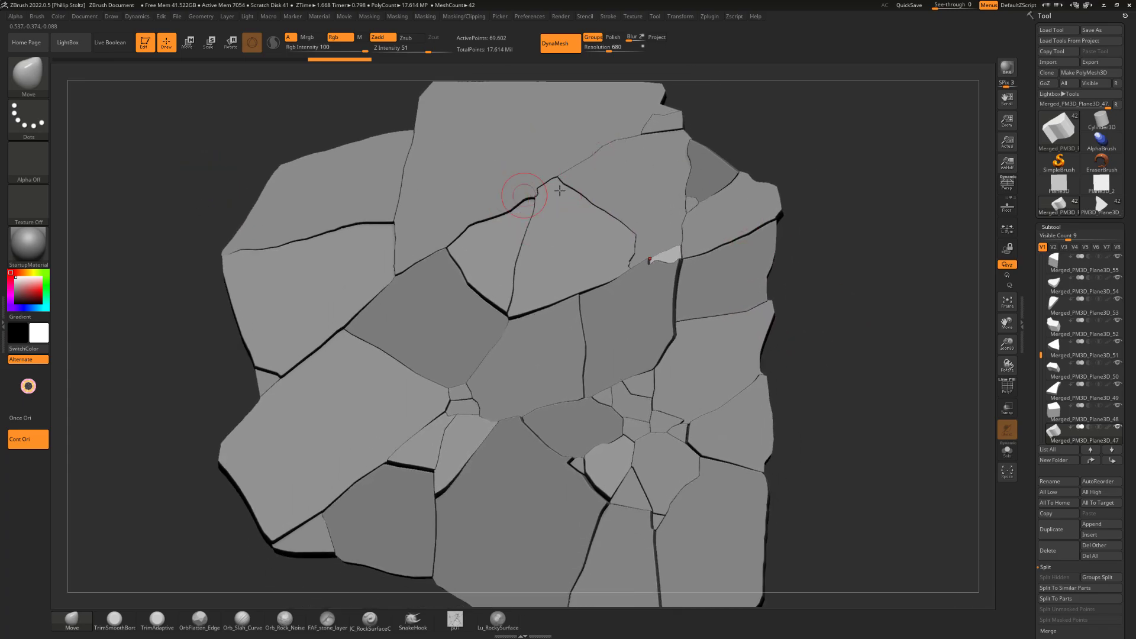
Select the large slab at the upper edge of the cracked surface and isolate it in Solo mode.
drag(918, 343, 918, 308)
alt+click(503, 170)
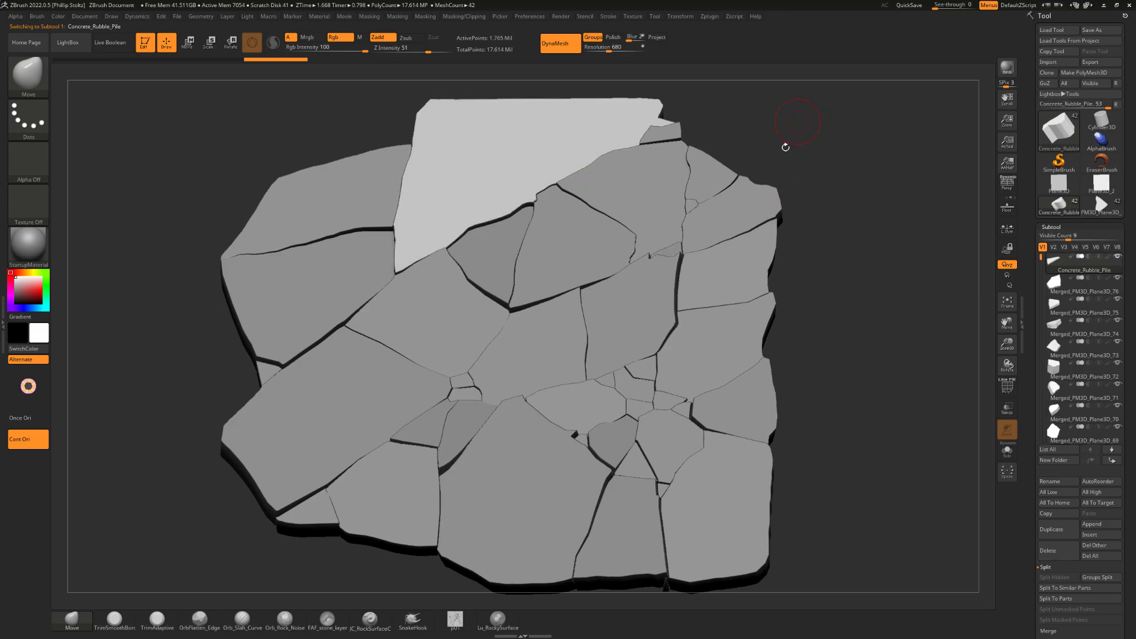
alt+drag(784, 147, 812, 220)
drag(812, 220, 818, 250)
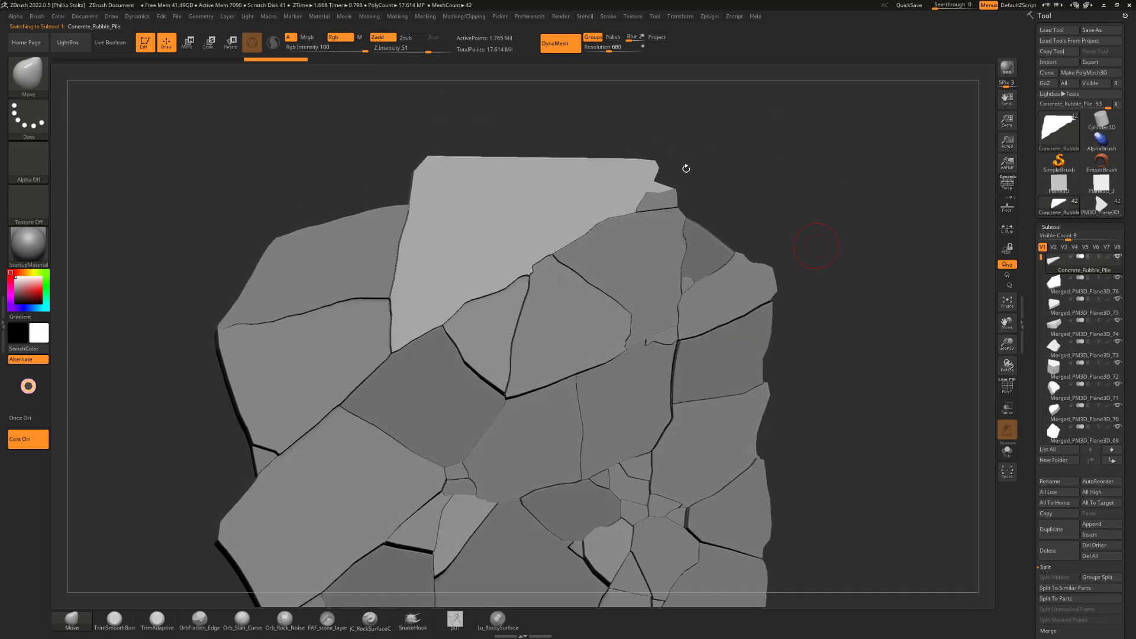
alt+drag(809, 192, 829, 220)
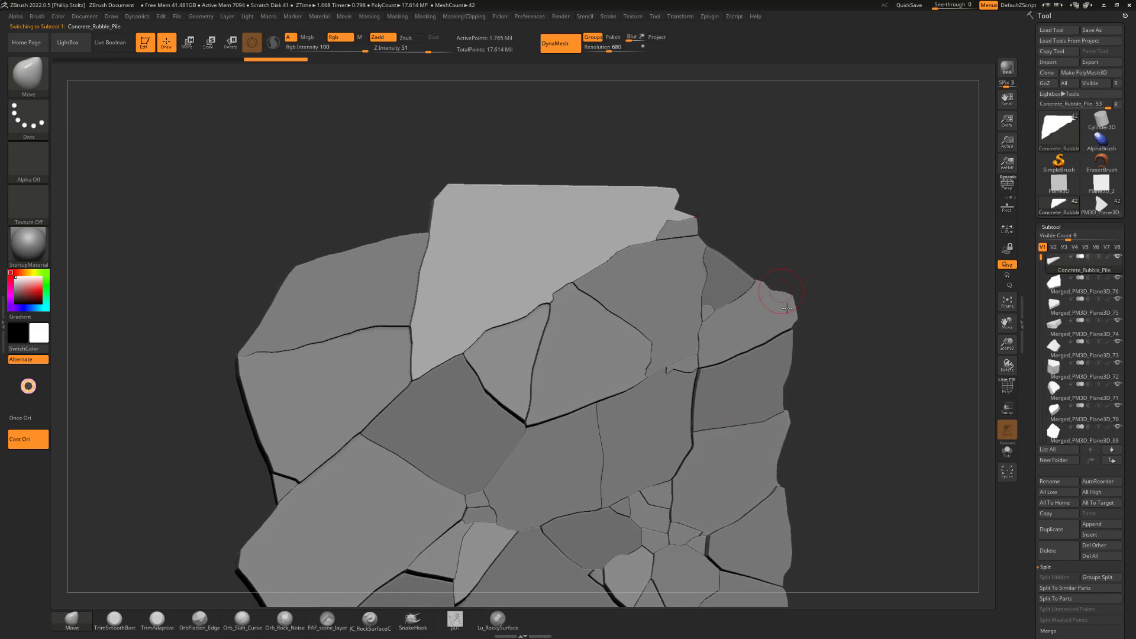
drag(1004, 450, 954, 423)
click(1007, 453)
drag(904, 324, 654, 207)
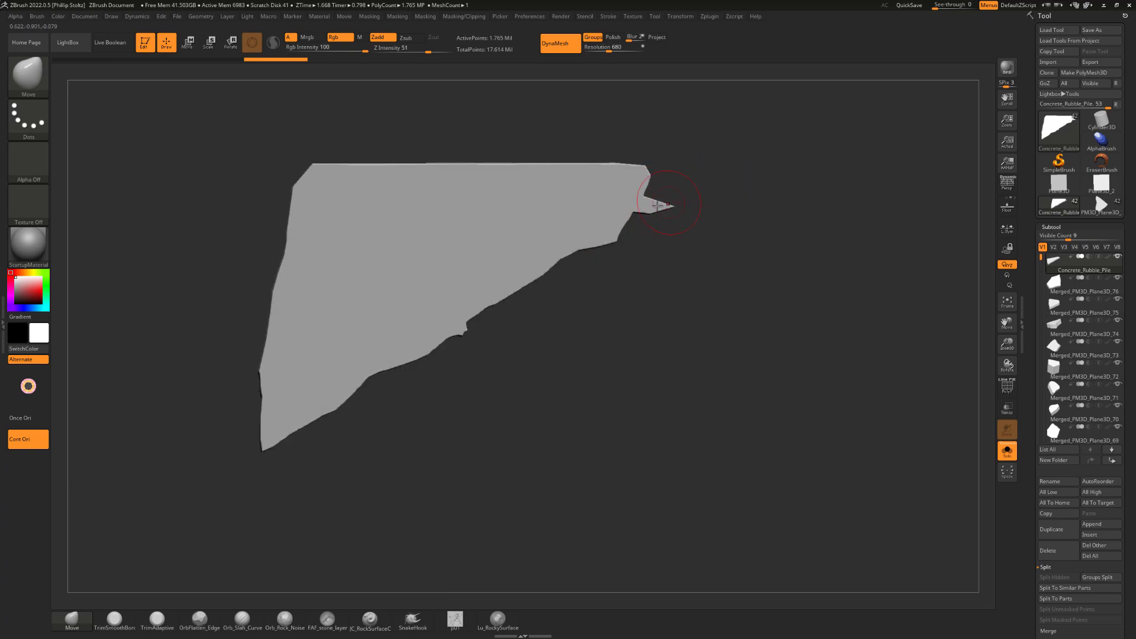
Trim off the thin spike at the slab's upper-right corner using ClipCurve and subdivide the slab for sculpting.
mouse_move(709, 184)
alt+mouse_down()
mouse_move(715, 212)
mouse_move(730, 205)
mouse_move(713, 180)
alt+mouse_up()
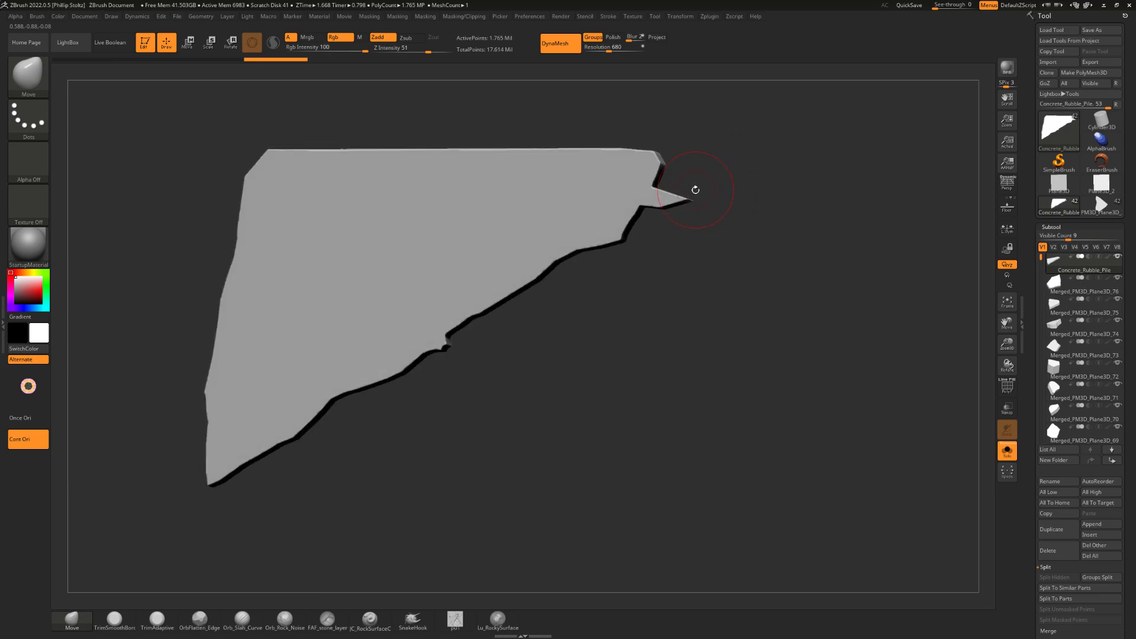
key(m)
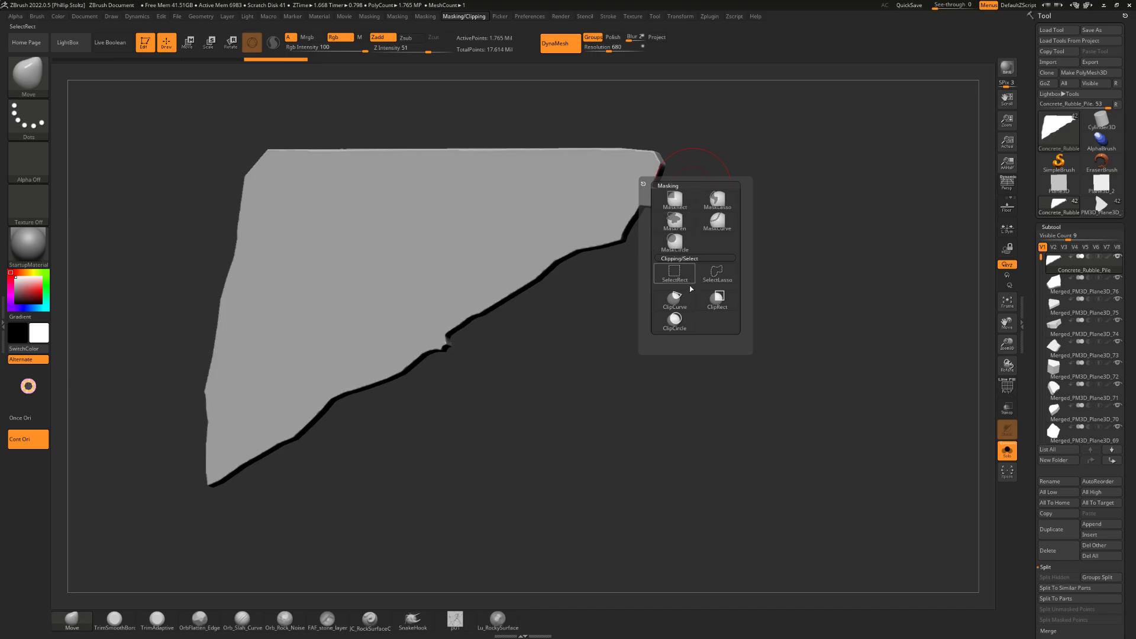
click(675, 300)
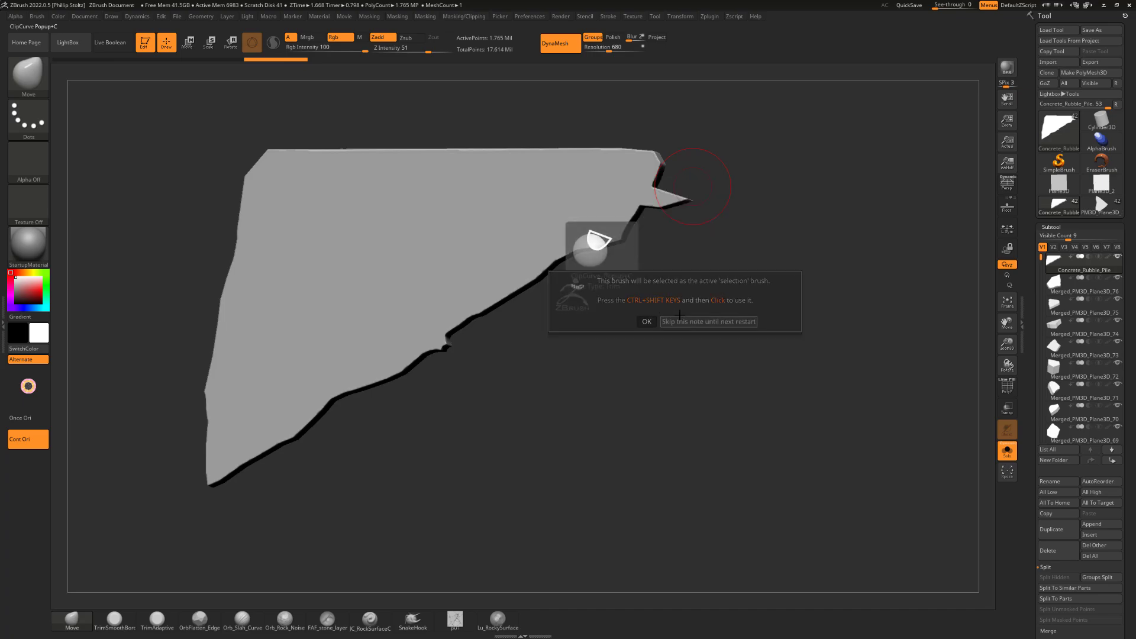
drag(726, 208, 750, 216)
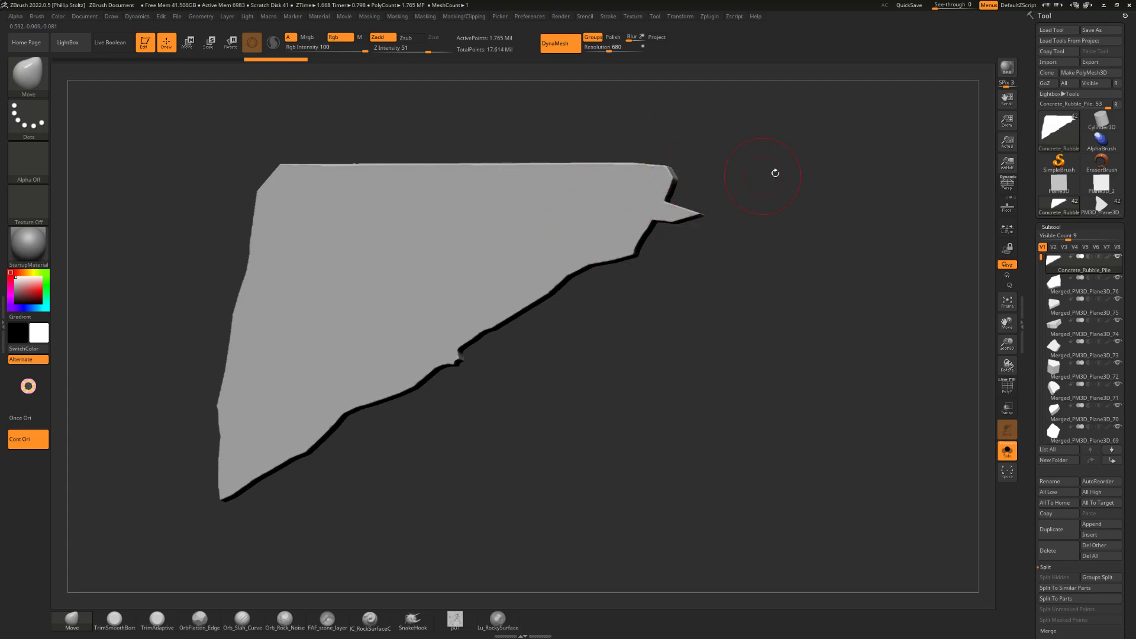
mouse_move(775, 173)
shift+mouse_down()
mouse_move(660, 211)
mouse_move(653, 226)
mouse_move(726, 241)
mouse_move(675, 241)
mouse_move(736, 236)
mouse_move(738, 223)
mouse_move(804, 340)
mouse_move(779, 401)
shift+mouse_up()
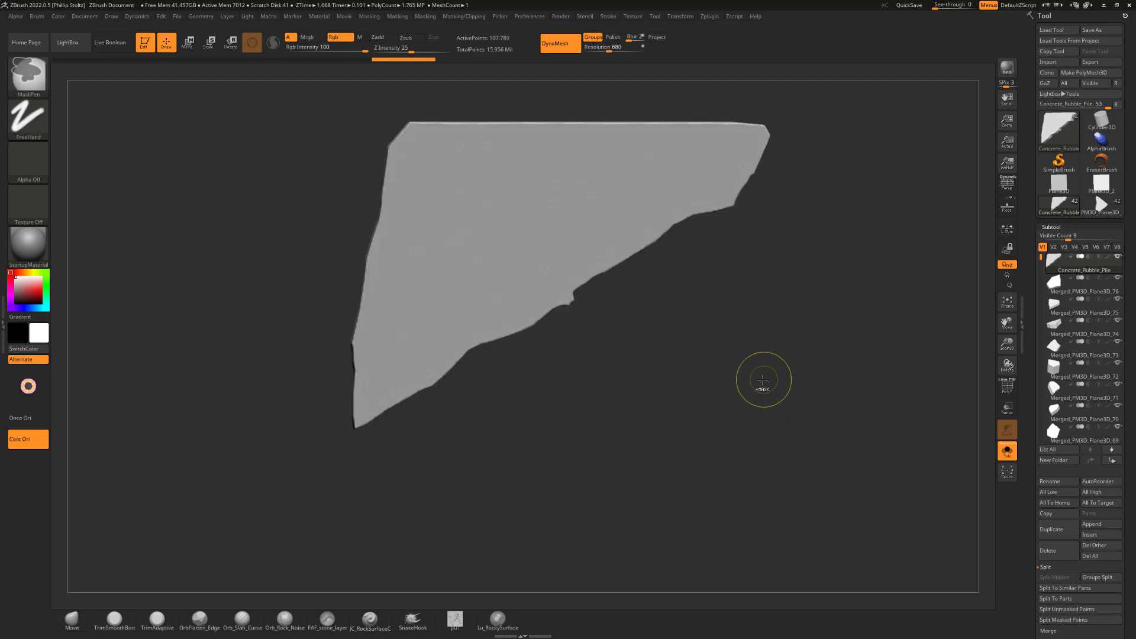
key(ctrl+d)
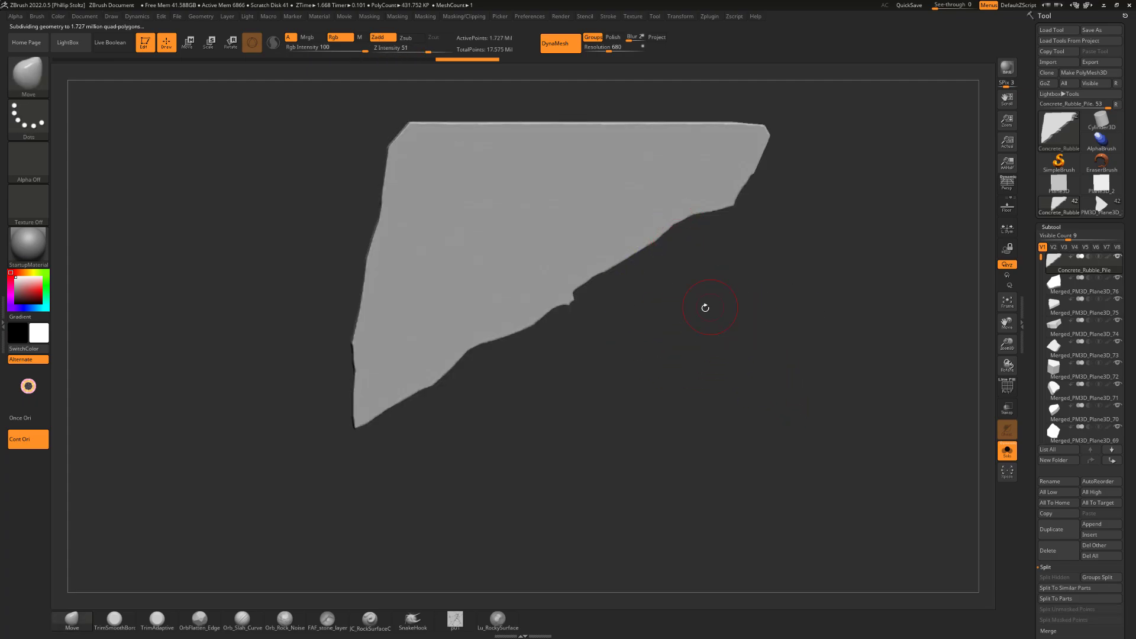
Load the TrimSmoothBorder brush from the Trim brush folder in LightBox.
alt+drag(705, 307, 733, 322)
drag(684, 357, 692, 378)
alt+drag(832, 317, 670, 343)
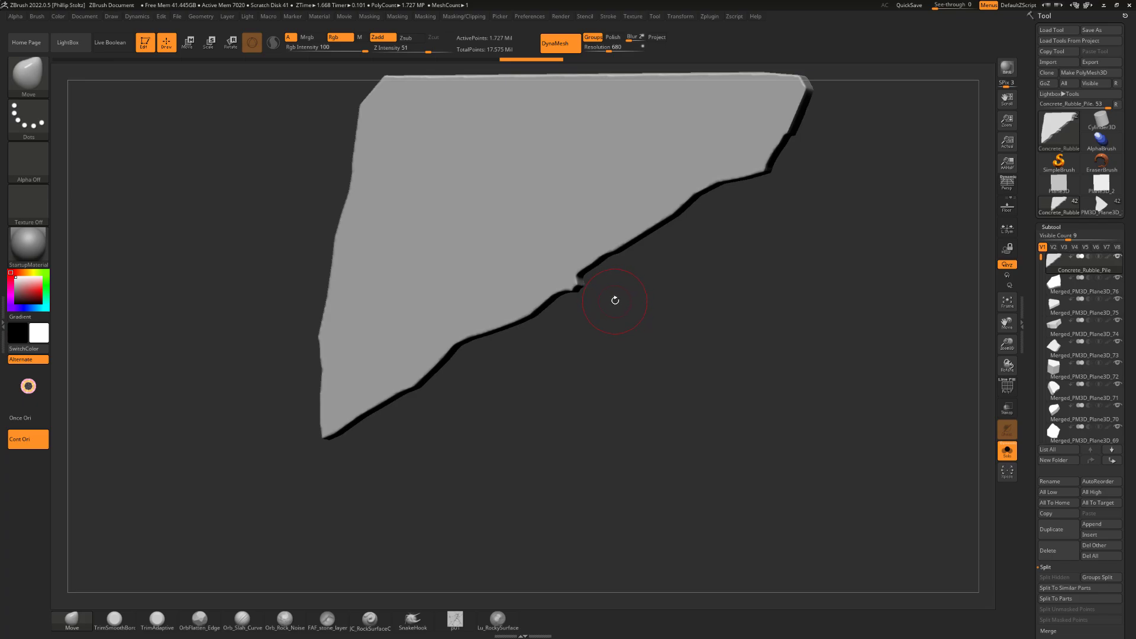
alt+drag(241, 180, 305, 240)
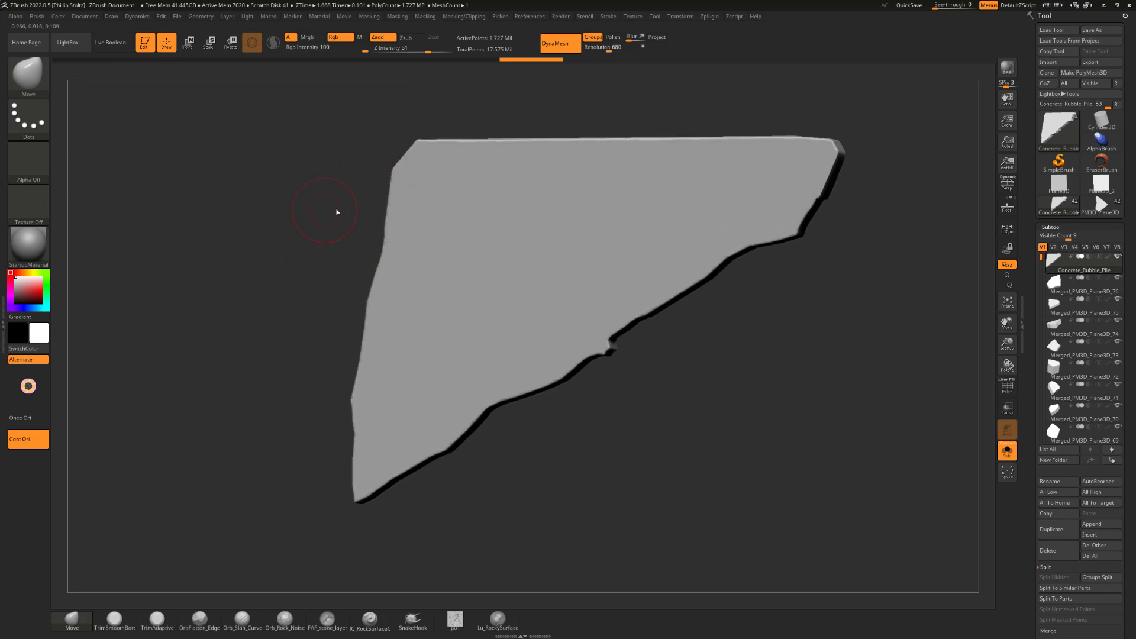
key(b)
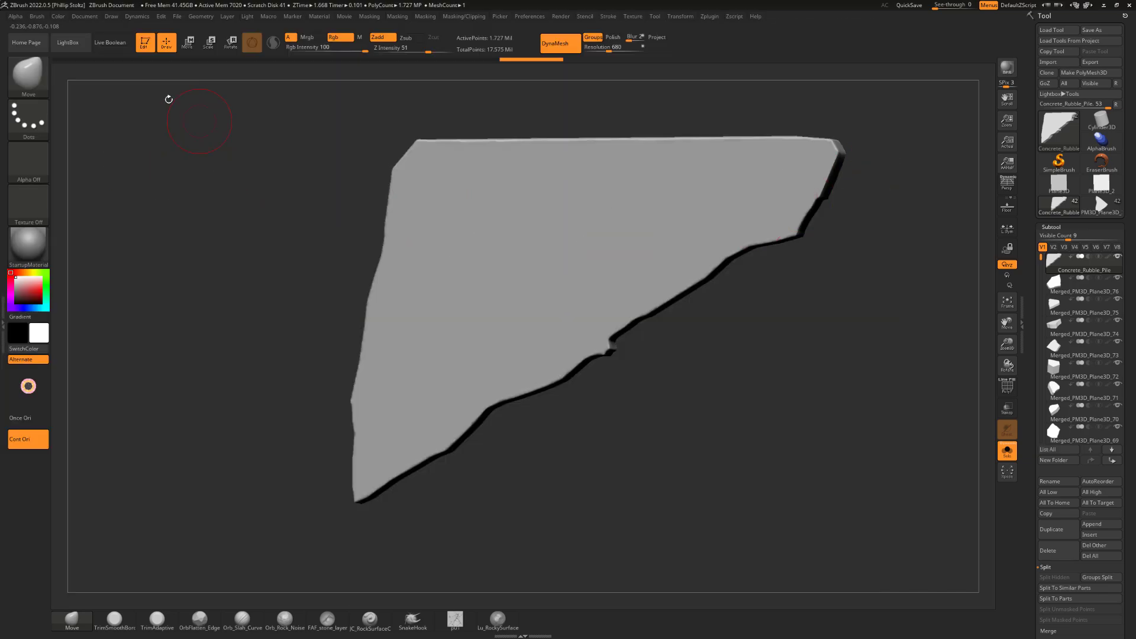
click(68, 43)
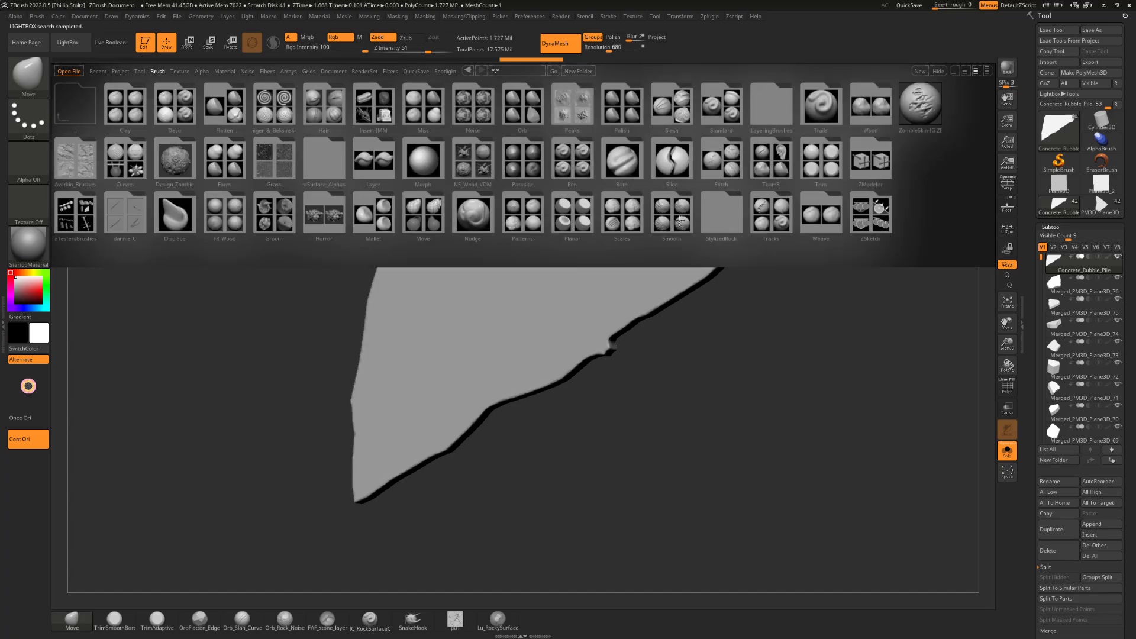
click(819, 157)
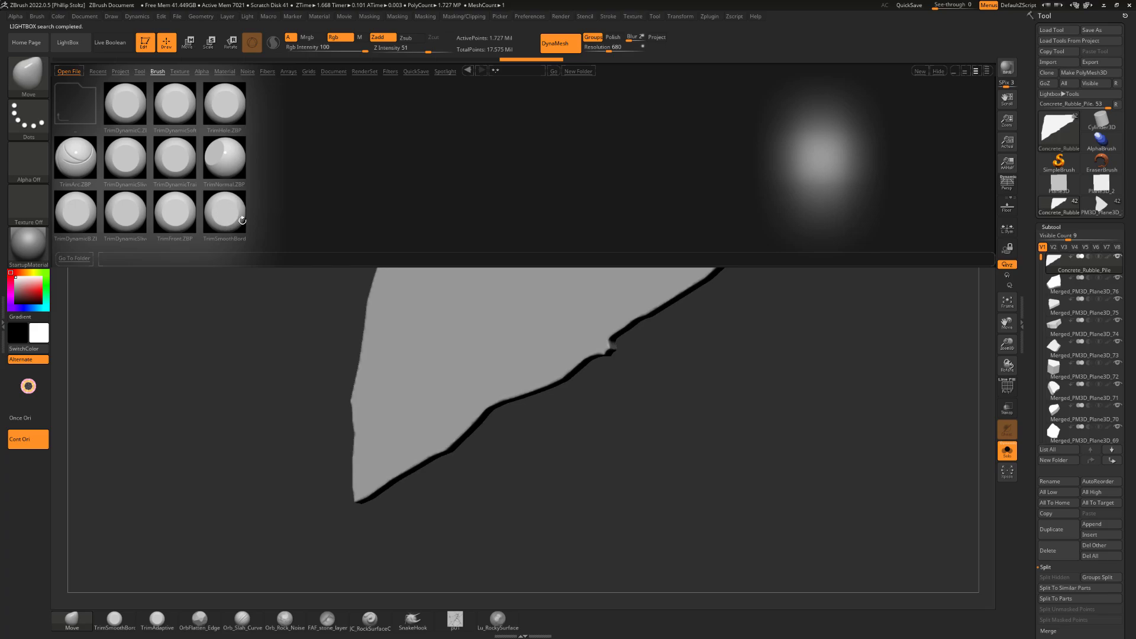
double_click(229, 207)
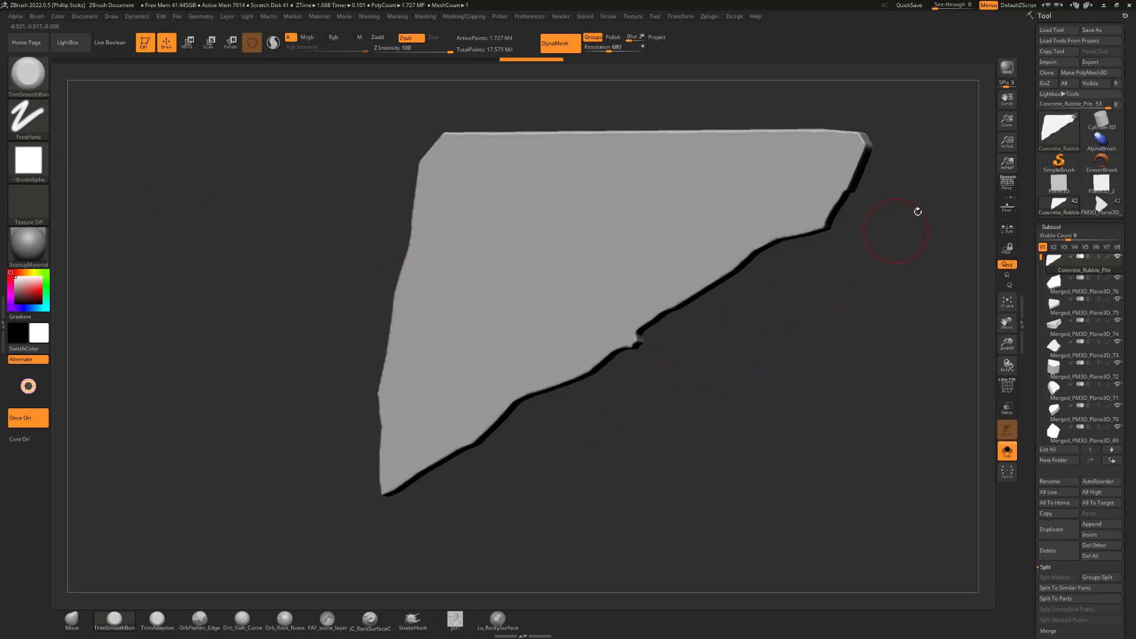
Chip the upper rim of the slab's broken diagonal edge on both sides of the central notch with TrimSmoothBorder.
alt+drag(917, 212, 772, 188)
drag(798, 232, 745, 208)
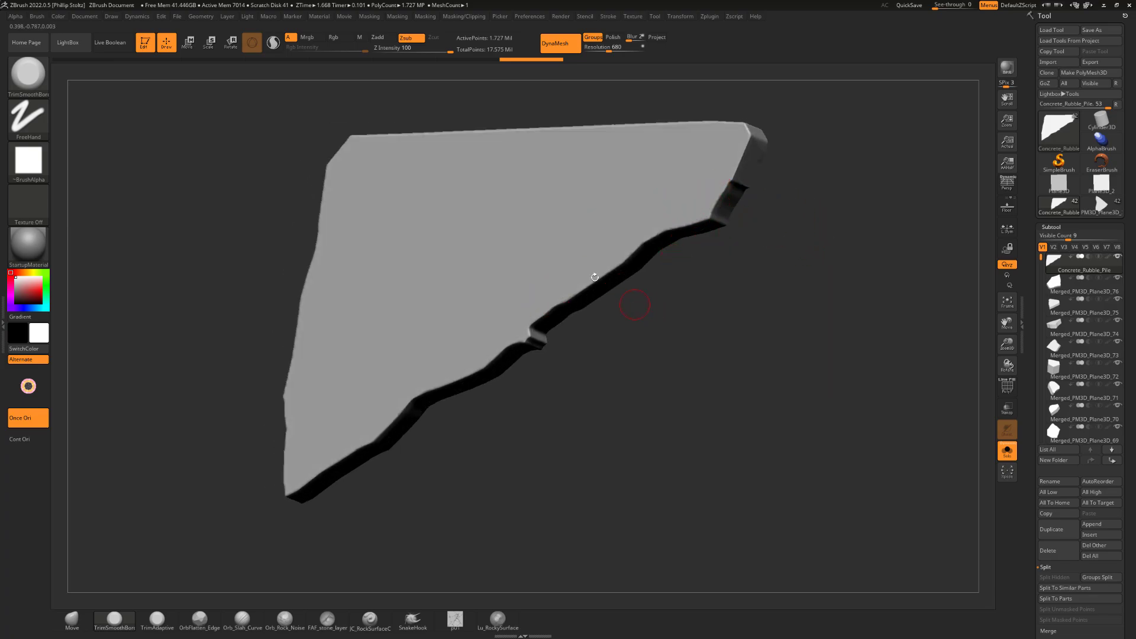
mouse_move(639, 343)
mouse_down()
mouse_move(680, 317)
mouse_move(656, 271)
mouse_move(581, 248)
mouse_move(527, 273)
mouse_up()
drag(561, 296, 562, 321)
drag(532, 266, 510, 287)
drag(544, 311, 552, 291)
drag(568, 250, 620, 207)
alt+drag(631, 269, 602, 283)
mouse_move(523, 295)
mouse_down()
mouse_move(512, 293)
mouse_move(517, 303)
mouse_up()
mouse_move(537, 320)
mouse_down()
mouse_move(527, 309)
mouse_move(473, 320)
mouse_up()
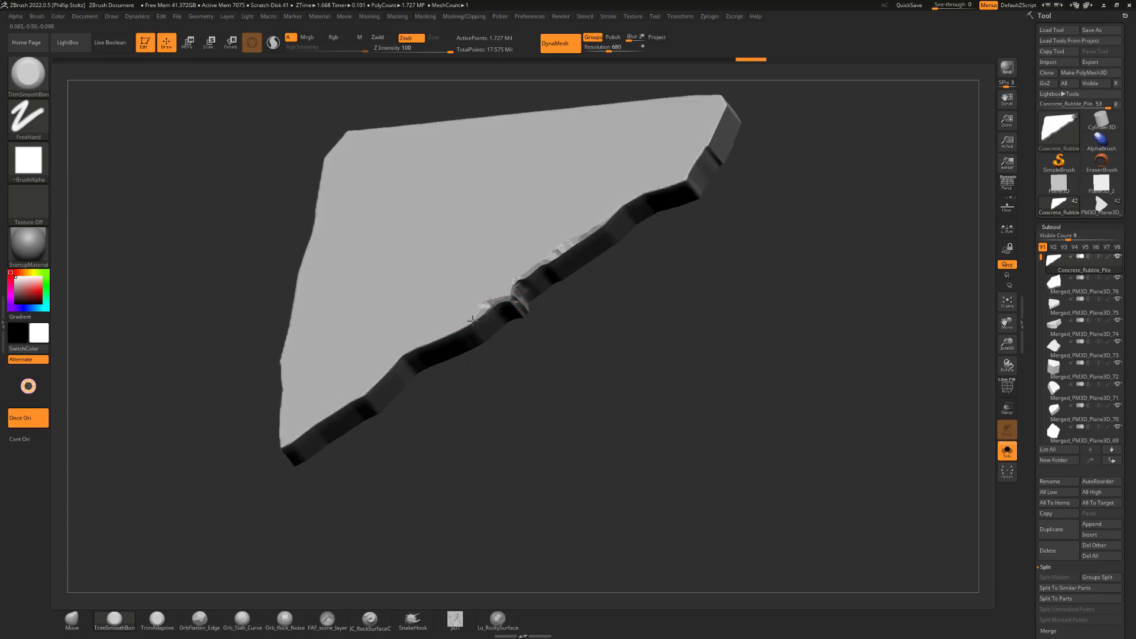
Adjust the brush size and extend the chipped rim from the central notch towards the slab's lower-left end.
mouse_move(493, 379)
mouse_down()
mouse_move(496, 336)
mouse_move(472, 314)
mouse_move(453, 324)
mouse_move(474, 317)
mouse_up()
right_drag(488, 297, 500, 312)
key(s)
drag(506, 294, 496, 301)
alt+right_drag(528, 319, 513, 348)
mouse_move(501, 307)
mouse_down()
mouse_move(486, 318)
mouse_move(520, 285)
mouse_up()
alt+right_drag(653, 284, 590, 311)
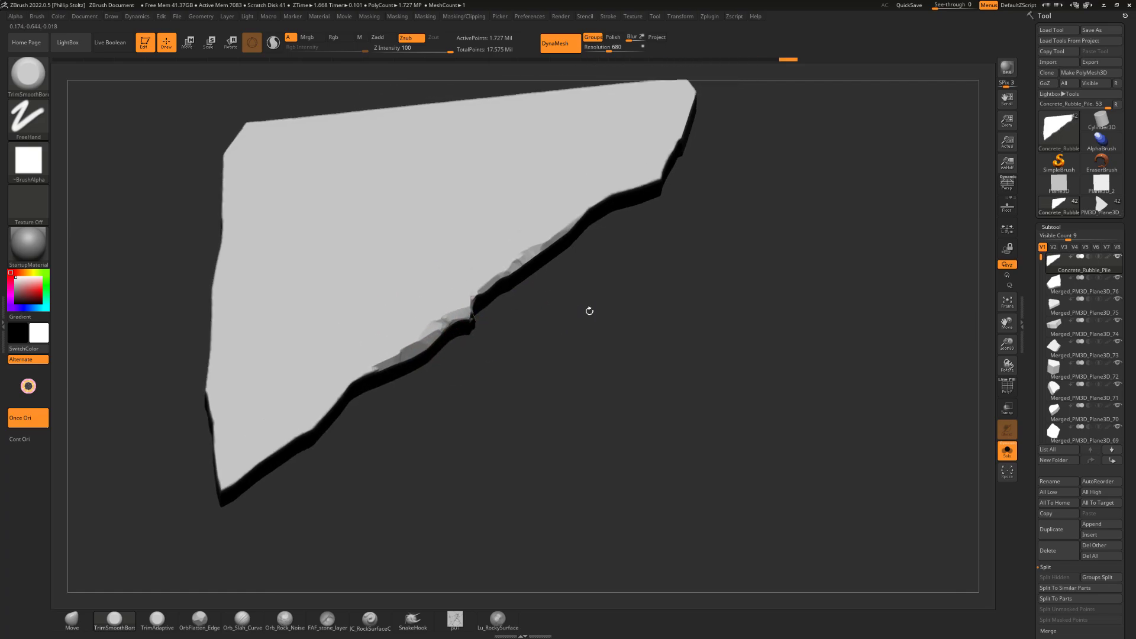
drag(480, 293, 472, 319)
Carve angular chips into the broken edge near the slab's upper-right end.
right_drag(551, 251, 621, 243)
drag(576, 231, 584, 221)
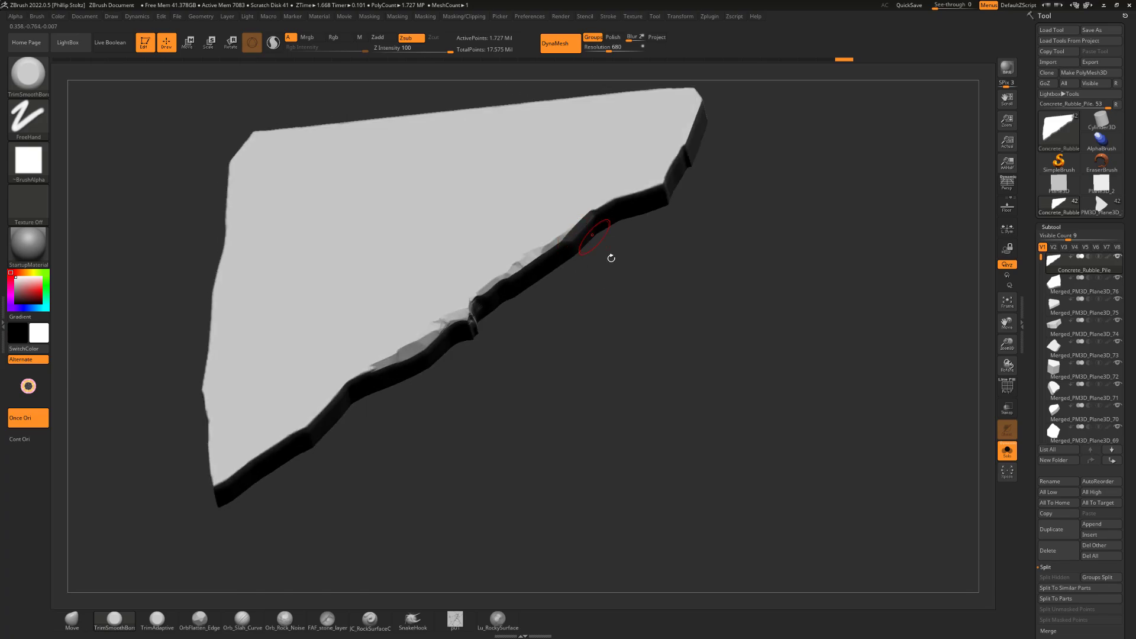
right_drag(611, 256, 609, 241)
drag(590, 214, 593, 210)
right_drag(615, 242, 616, 258)
drag(593, 211, 657, 185)
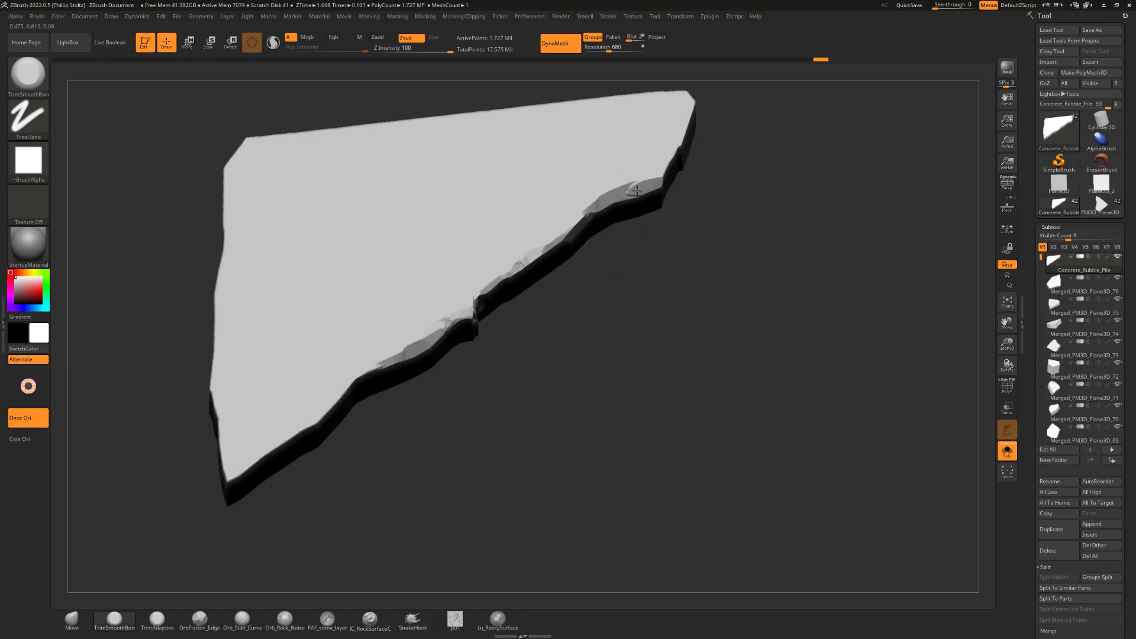
mouse_move(692, 239)
right_down()
mouse_move(692, 221)
mouse_move(683, 235)
right_up()
mouse_move(648, 180)
mouse_down()
mouse_move(618, 225)
mouse_move(594, 227)
mouse_up()
Add further small cuts to the chipped rim just lower-left of the central notch.
mouse_move(602, 285)
right_down()
mouse_move(601, 298)
mouse_move(586, 283)
right_up()
drag(445, 296, 435, 308)
right_drag(470, 336, 472, 348)
drag(432, 297, 435, 306)
right_drag(562, 311, 571, 331)
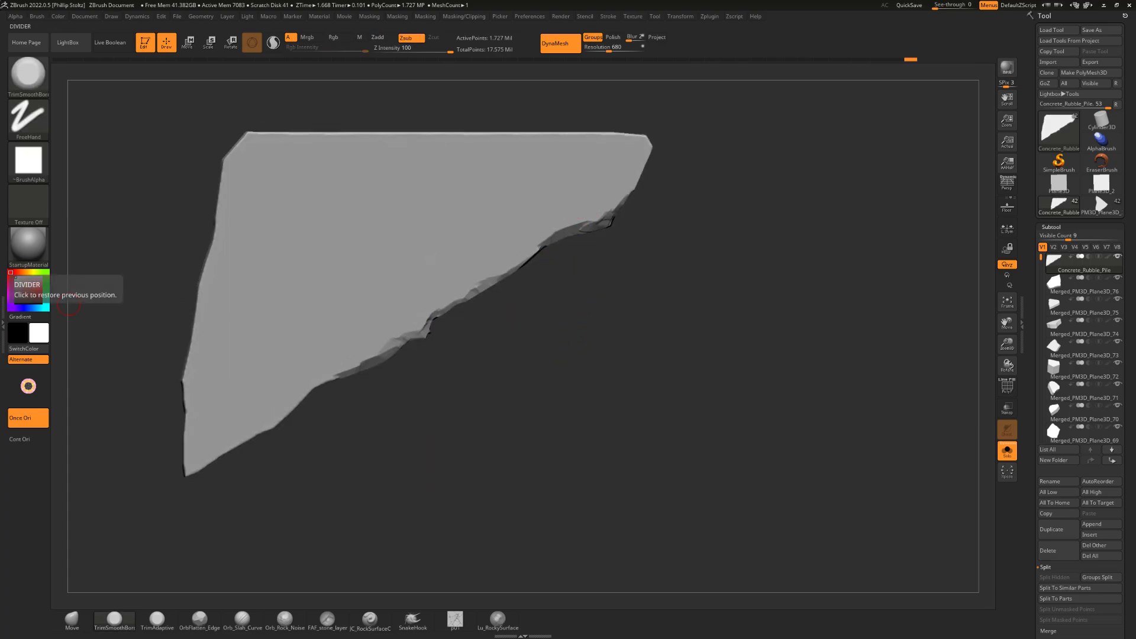
Switch to the reference board and examine how the concrete slabs break along their edges.
right_drag(0, 396, 314, 360)
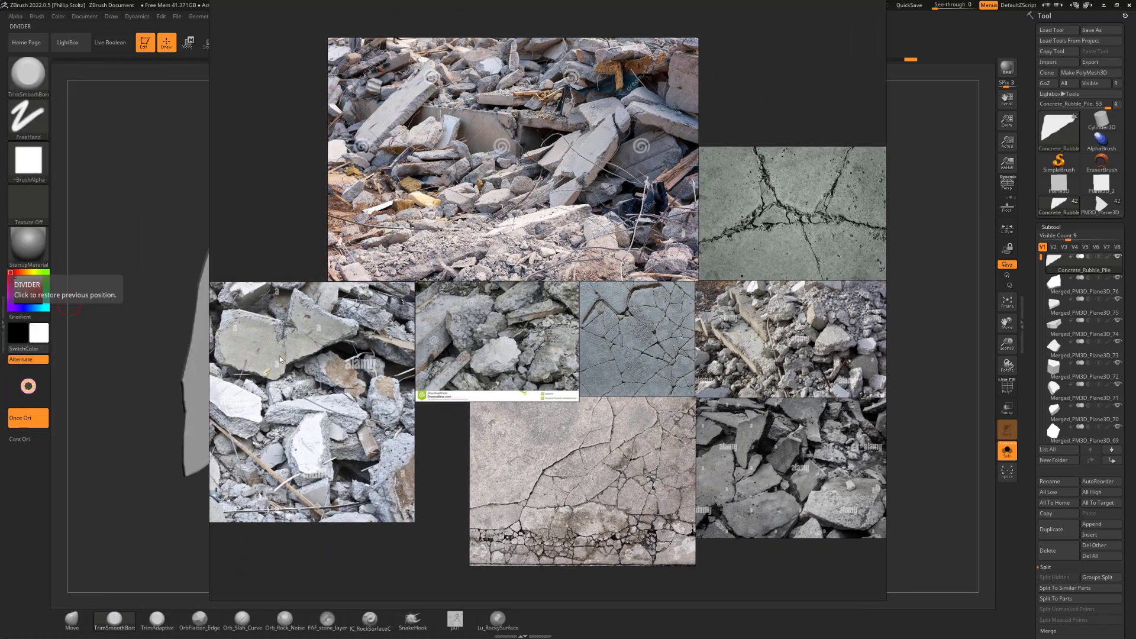
scroll(314, 360, up, 3)
scroll(323, 375, up, 3)
middle_drag(323, 375, 444, 331)
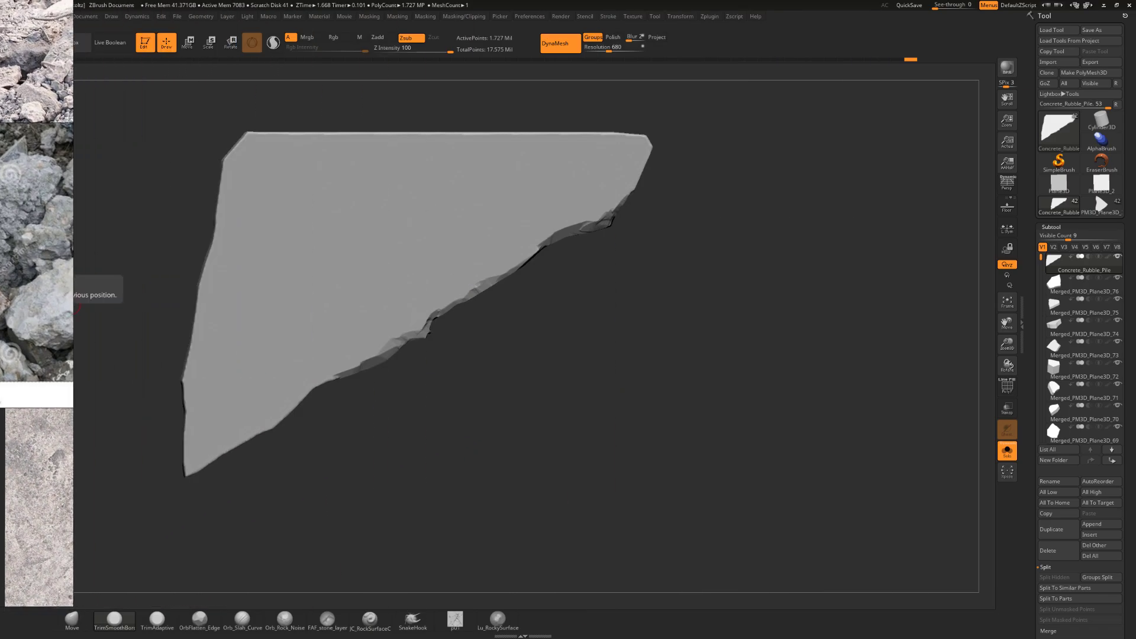
Deepen the chipped area lower-left of the notch into a larger, layered break with overlapping trim strokes.
mouse_move(577, 309)
mouse_down()
mouse_move(565, 309)
mouse_move(557, 345)
mouse_up()
drag(393, 345, 303, 396)
mouse_move(400, 434)
mouse_down()
mouse_move(464, 401)
mouse_move(359, 377)
mouse_move(418, 406)
mouse_move(384, 353)
mouse_move(399, 349)
mouse_up()
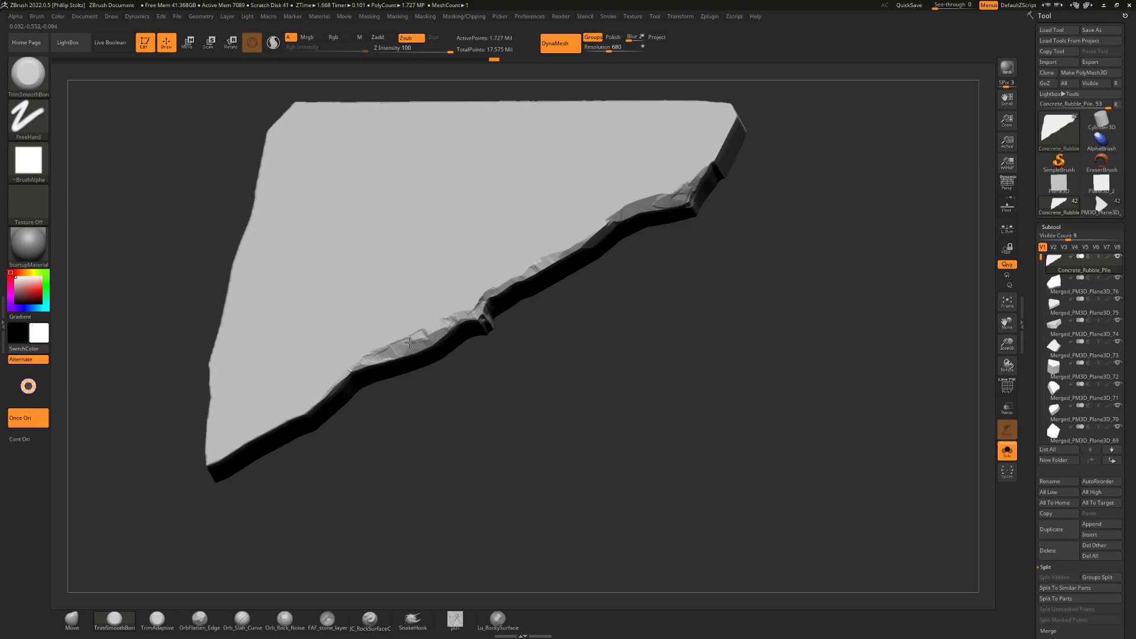
right_drag(410, 342, 435, 352)
mouse_move(432, 339)
mouse_down()
mouse_move(412, 348)
mouse_move(433, 345)
mouse_up()
mouse_move(461, 394)
mouse_down()
mouse_move(439, 333)
mouse_move(448, 320)
mouse_move(421, 347)
mouse_up()
alt+drag(489, 369, 464, 393)
drag(492, 379, 490, 366)
mouse_move(432, 339)
mouse_down()
mouse_move(520, 354)
mouse_move(510, 359)
mouse_up()
drag(427, 354, 413, 369)
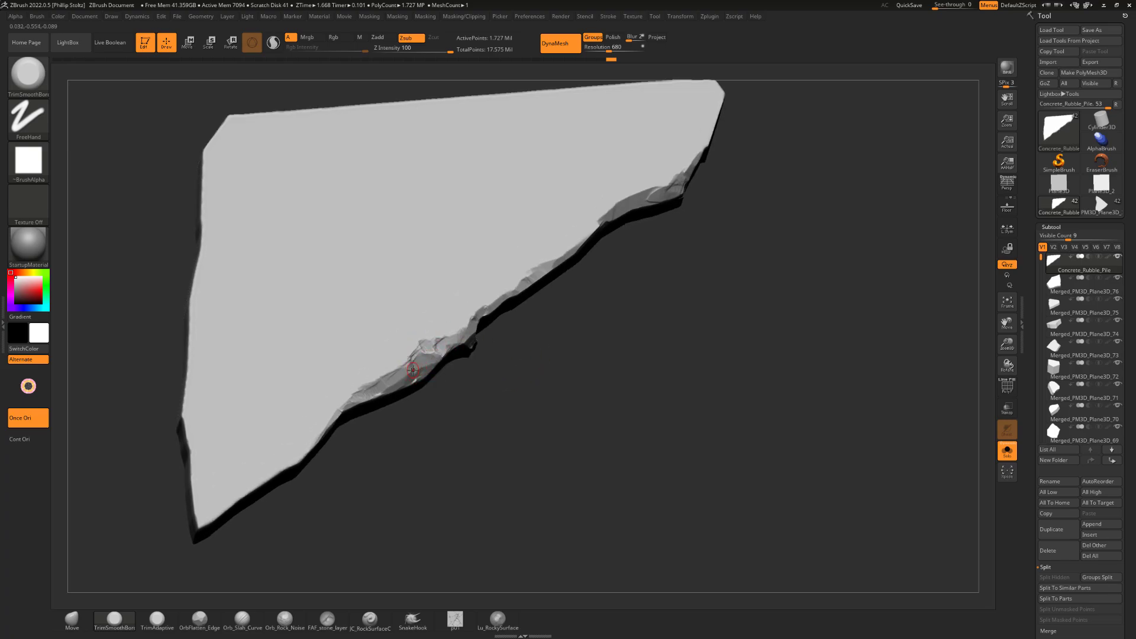
Change the brush size and flatten the raised upper border of the large chip beside the notch.
drag(467, 394, 436, 349)
mouse_move(504, 375)
mouse_down()
mouse_move(568, 362)
mouse_move(444, 313)
mouse_up()
key(s)
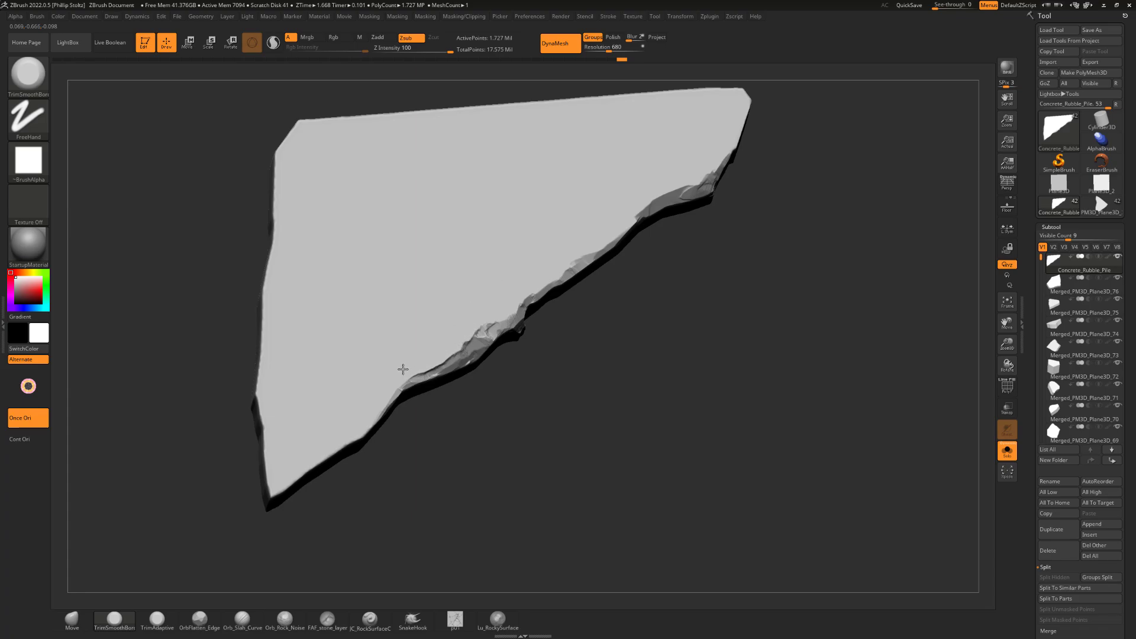
drag(403, 369, 416, 353)
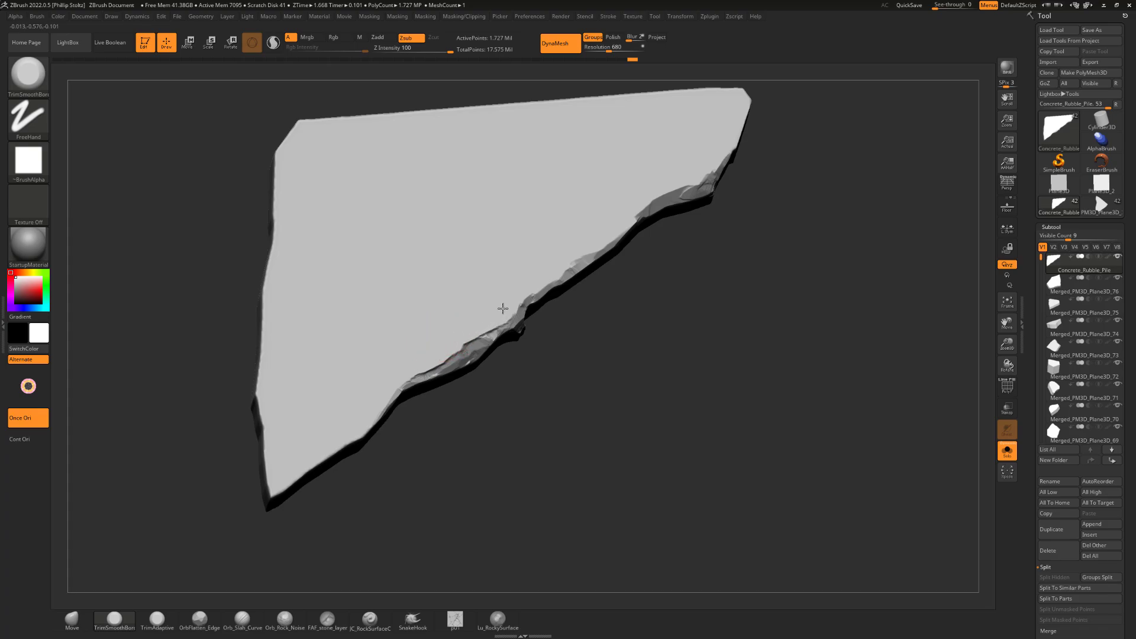
Trim the rim between the notch and the upper-right chips, and cut planar facets into the thick side face.
alt+drag(673, 257, 548, 290)
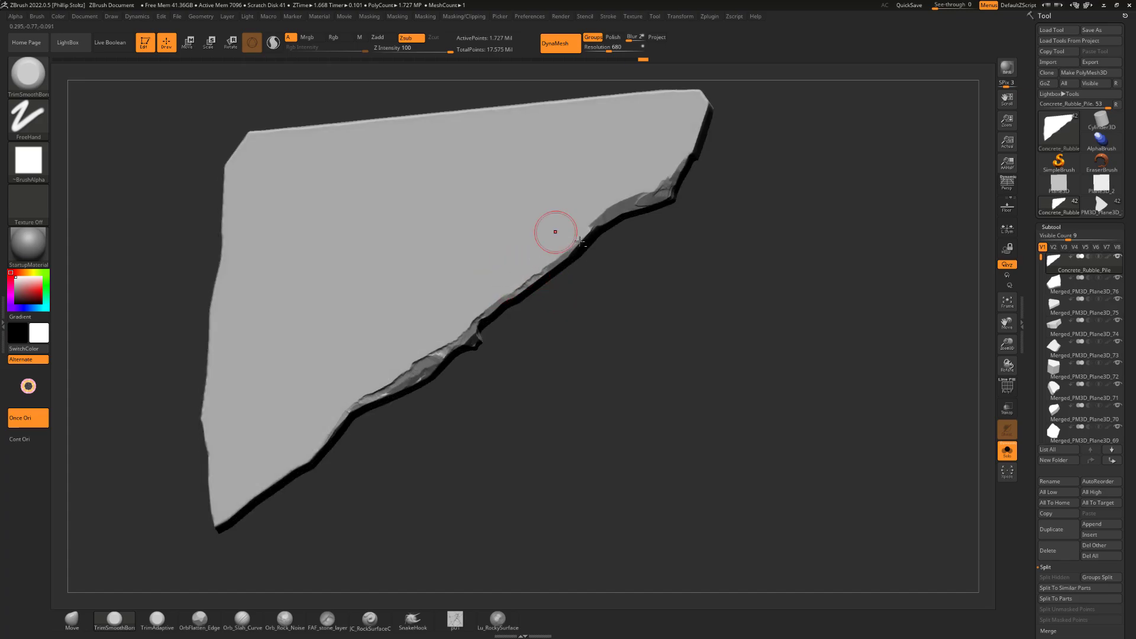
drag(639, 288, 626, 251)
drag(516, 342, 520, 383)
drag(580, 354, 607, 293)
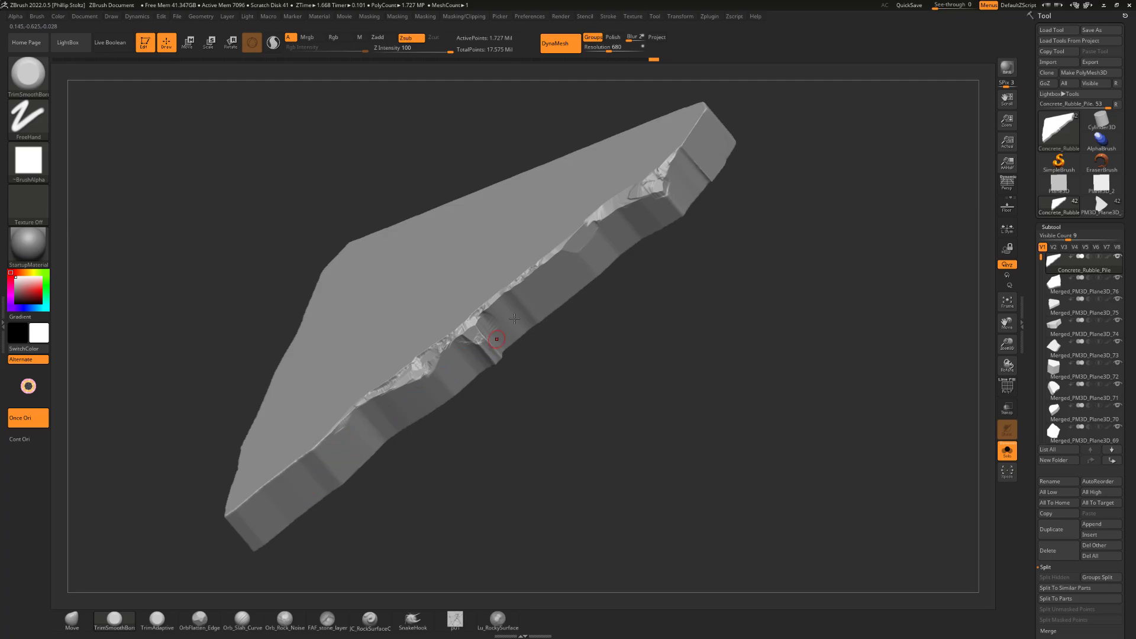
drag(638, 323, 576, 268)
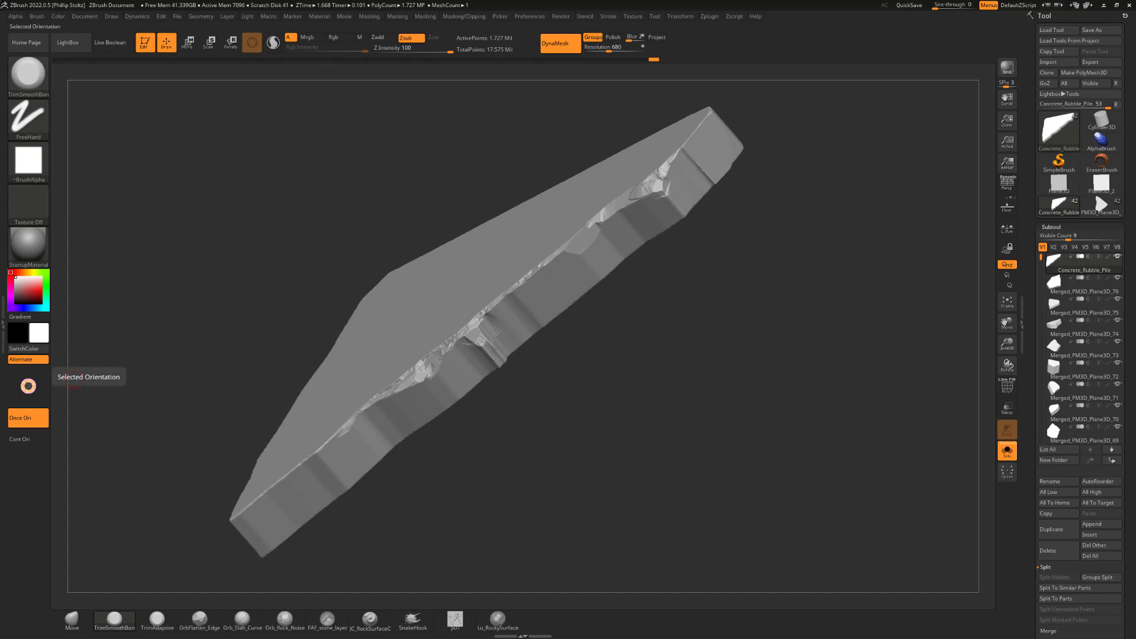
Examine the close-up rubble photo on the reference board for the slabs' rough side faces.
right_drag(0, 449, 347, 419)
middle_drag(346, 419, 358, 379)
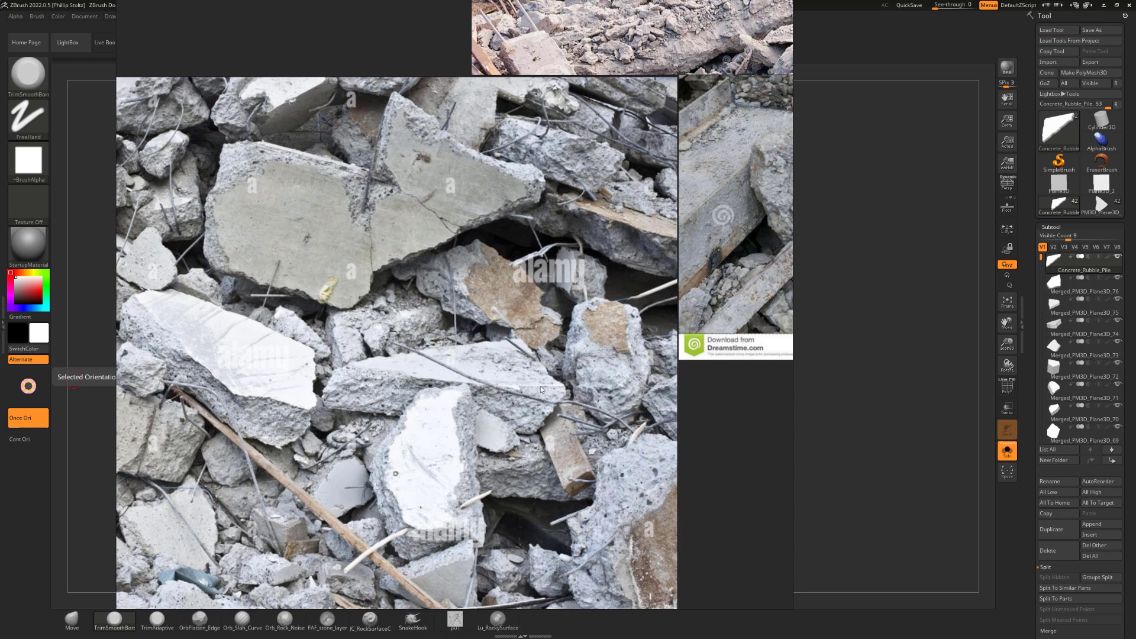
right_drag(650, 333, 0, 362)
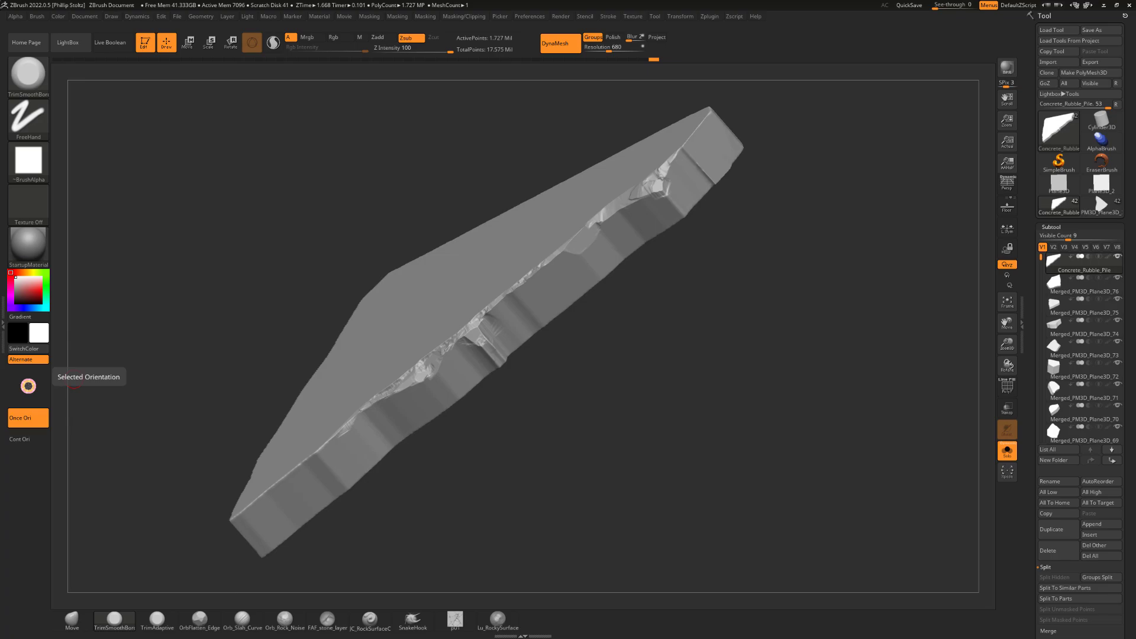
Roughen the long chipped side face between the notch and the far chips with the Orb_Rock_Noise brush.
drag(541, 405, 633, 313)
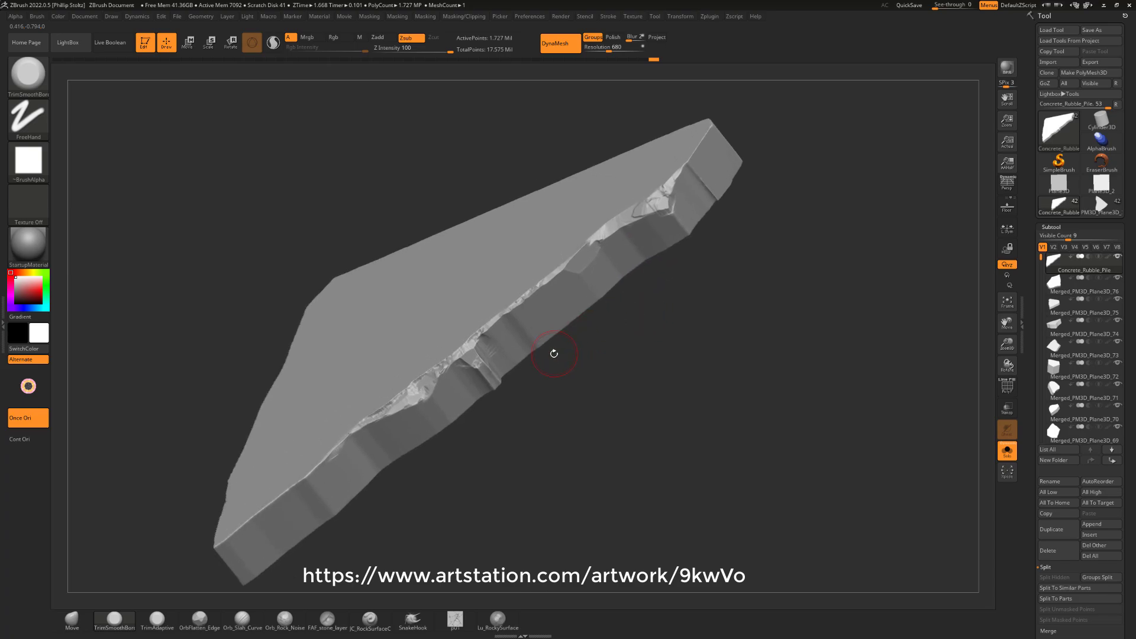
key(b)
key(o)
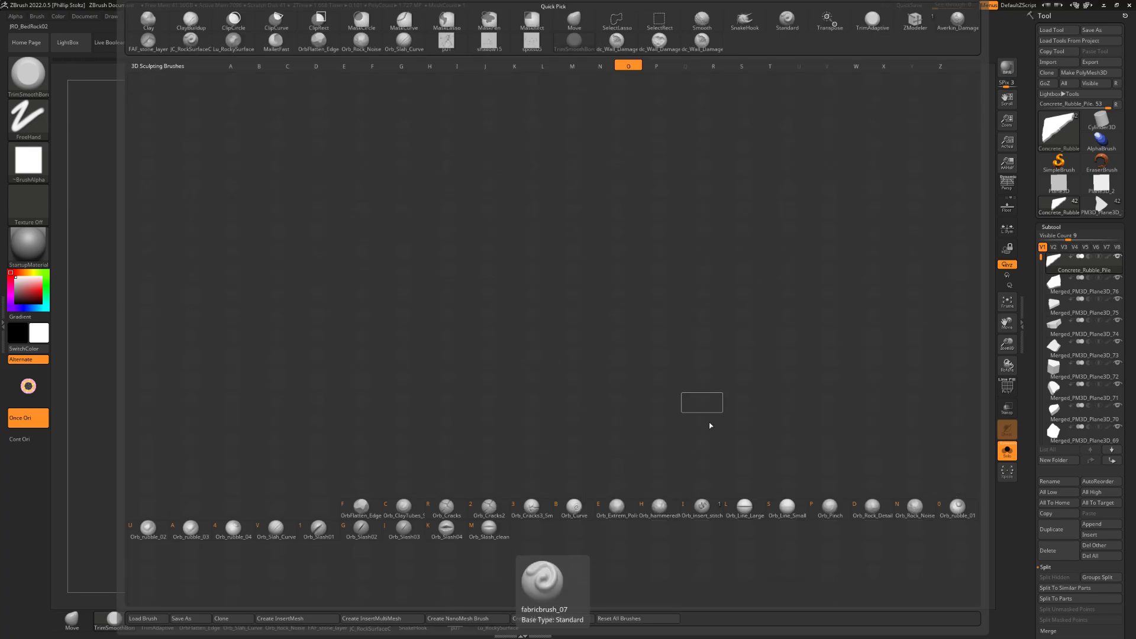
click(915, 510)
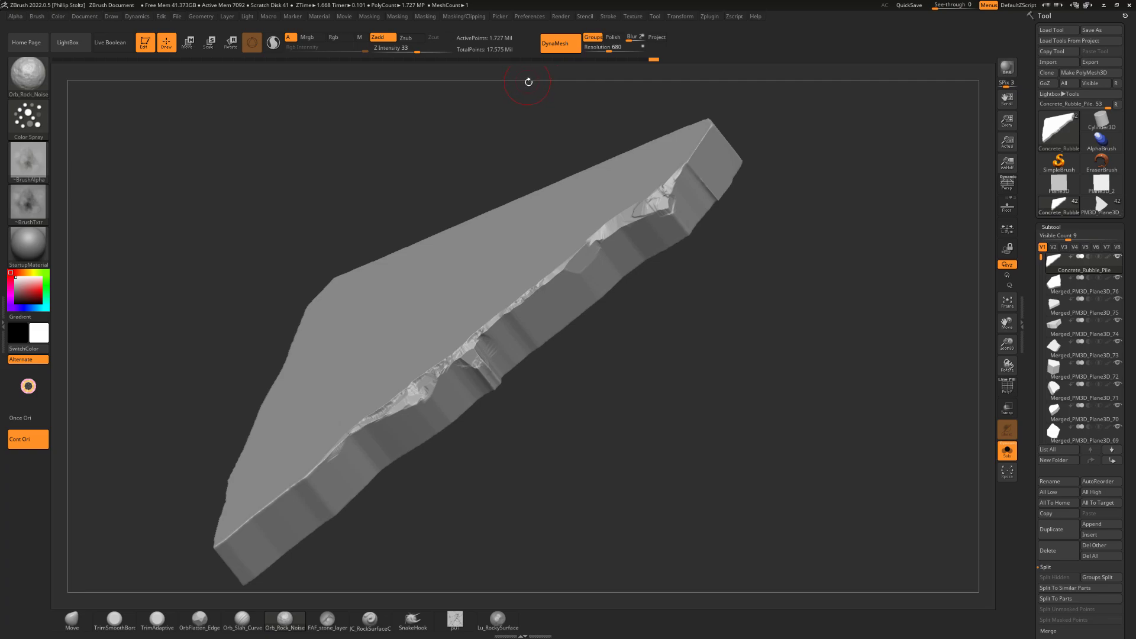
mouse_move(743, 285)
mouse_down()
mouse_move(720, 320)
mouse_move(728, 283)
mouse_move(698, 254)
mouse_up()
drag(666, 290, 669, 309)
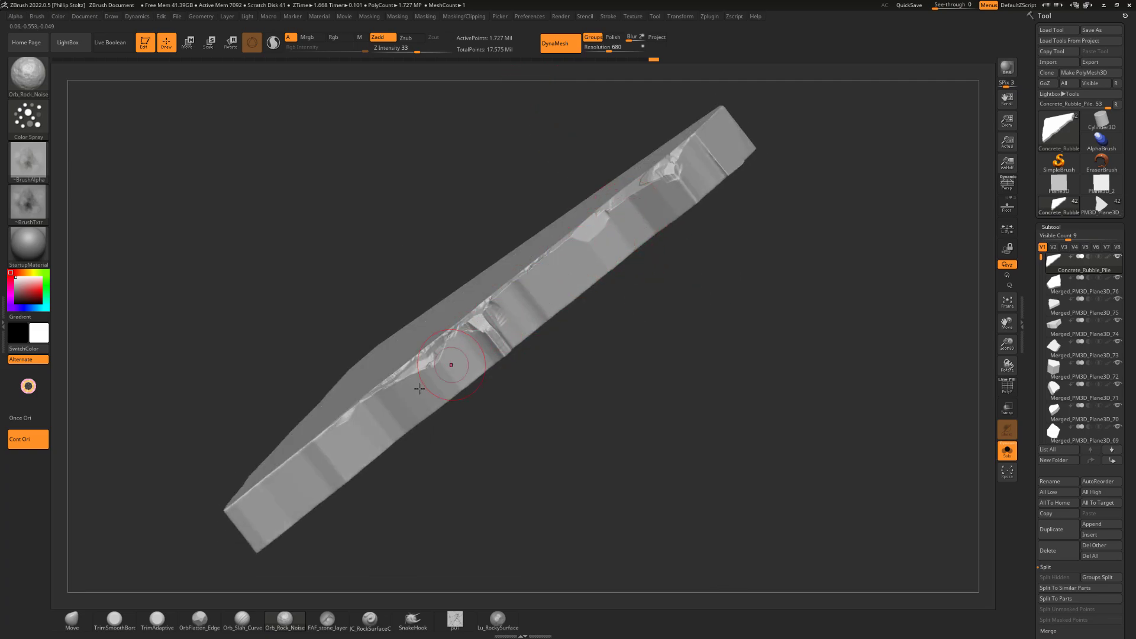
drag(421, 439, 310, 384)
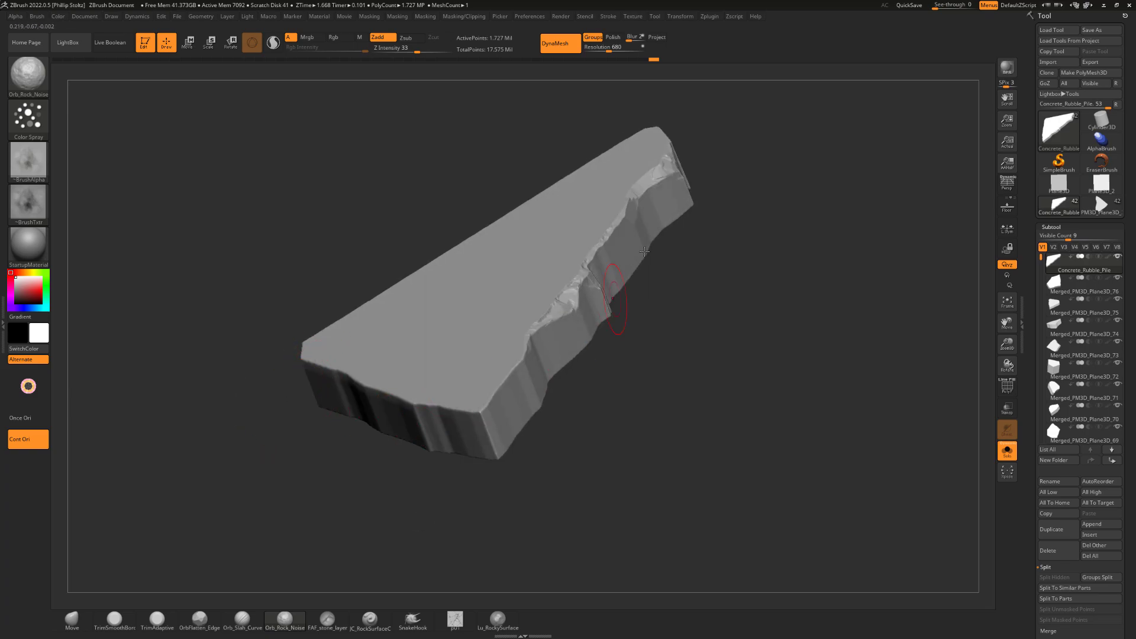
drag(678, 330, 668, 281)
mouse_move(578, 246)
mouse_down()
mouse_move(519, 258)
mouse_move(569, 250)
mouse_move(661, 191)
mouse_up()
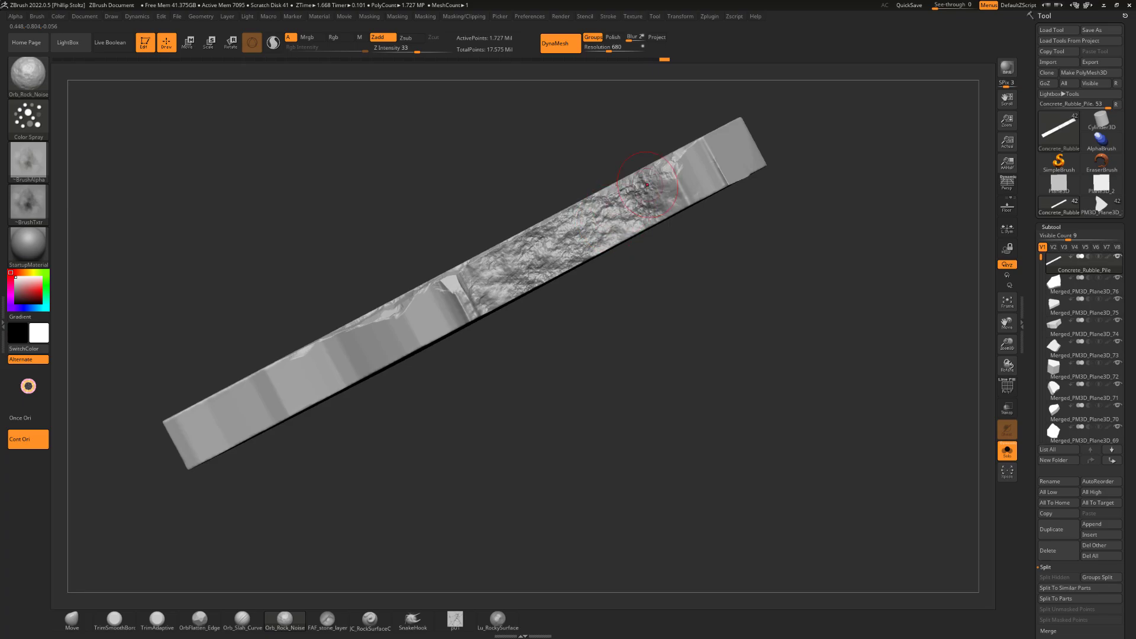
Continue the rock noise across the far end and past the notch along the rest of the long chipped side.
drag(794, 187, 775, 191)
drag(677, 249, 641, 246)
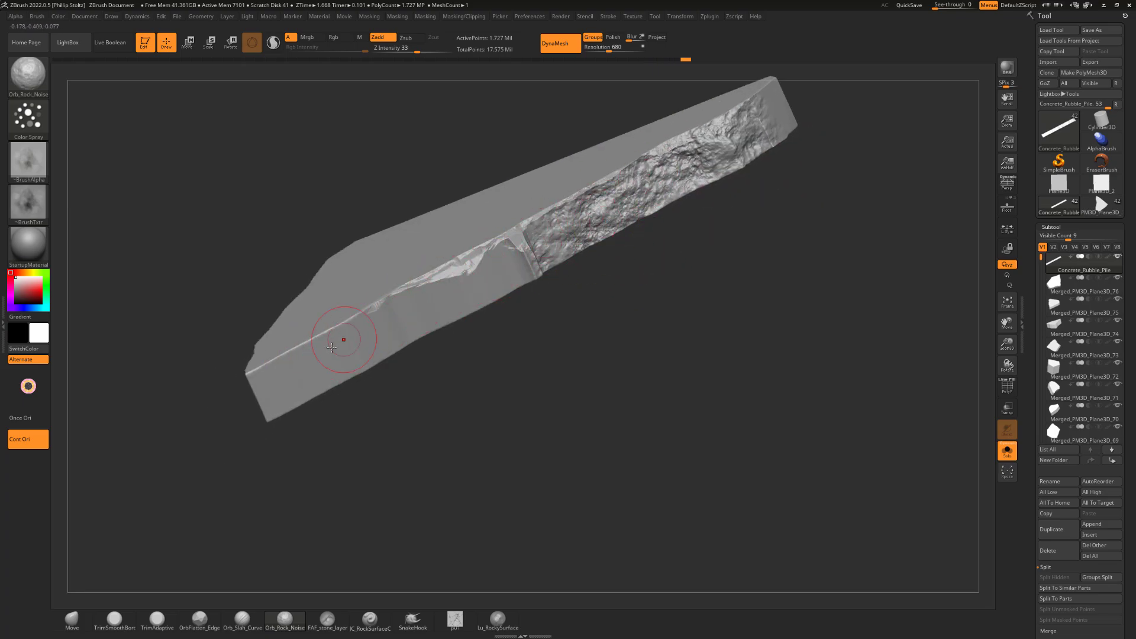
mouse_move(502, 268)
mouse_down()
mouse_move(494, 284)
mouse_move(514, 259)
mouse_up()
mouse_move(514, 324)
mouse_down()
mouse_move(551, 314)
mouse_move(602, 277)
mouse_up()
drag(516, 243, 460, 280)
alt+drag(539, 321, 602, 271)
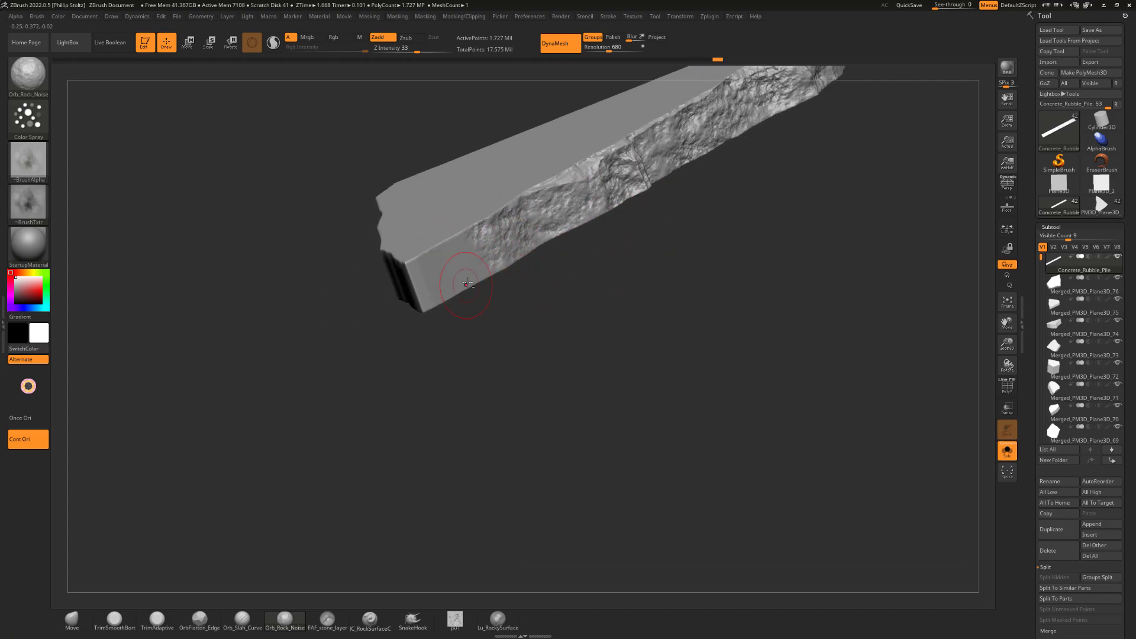
Carry the rock noise around the sharp corner and cover the adjoining side face of the slab.
mouse_move(462, 283)
mouse_down()
mouse_move(467, 250)
mouse_move(428, 278)
mouse_up()
drag(424, 335, 495, 337)
mouse_move(408, 275)
mouse_down()
mouse_move(408, 302)
mouse_move(395, 299)
mouse_move(479, 327)
mouse_move(474, 388)
mouse_move(512, 328)
mouse_up()
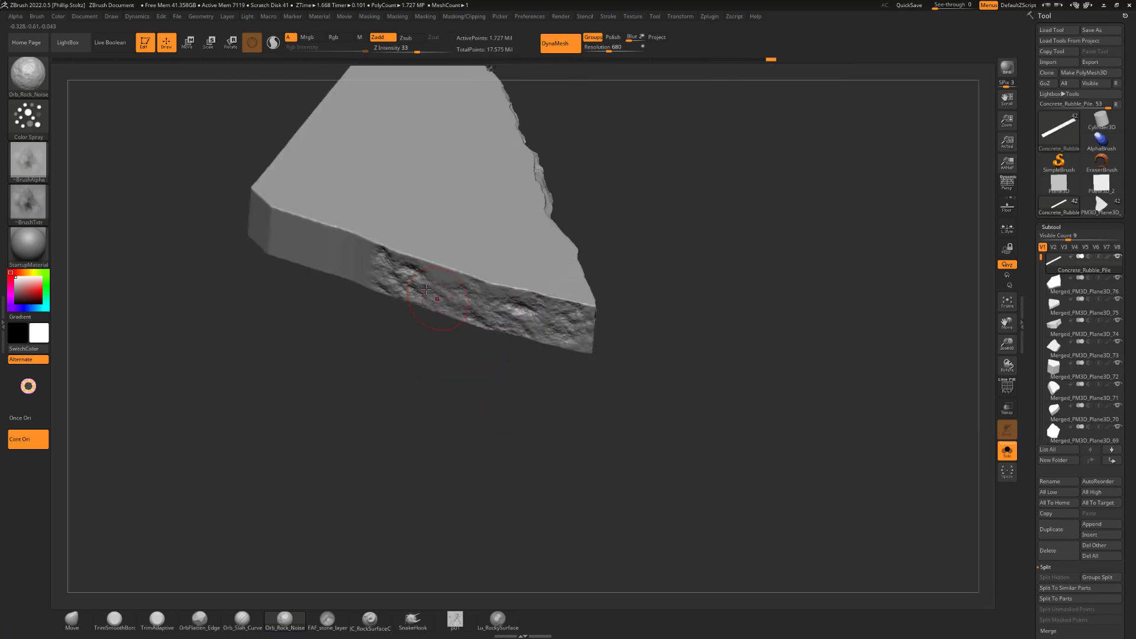
drag(427, 329, 473, 405)
alt+drag(366, 318, 403, 346)
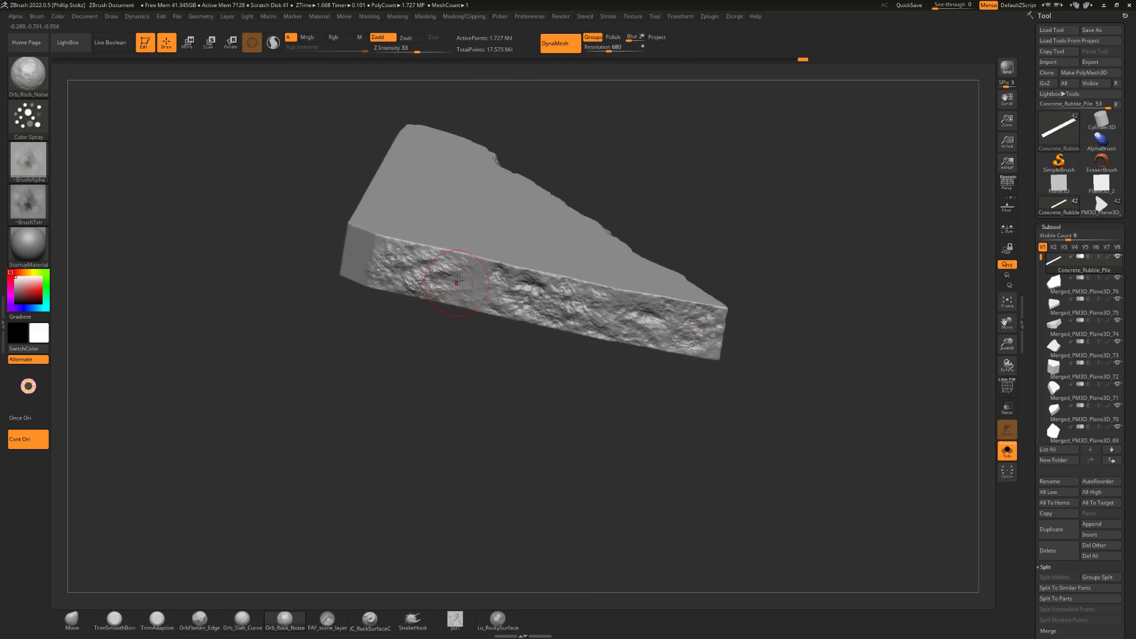
drag(439, 283, 419, 284)
drag(376, 307, 384, 275)
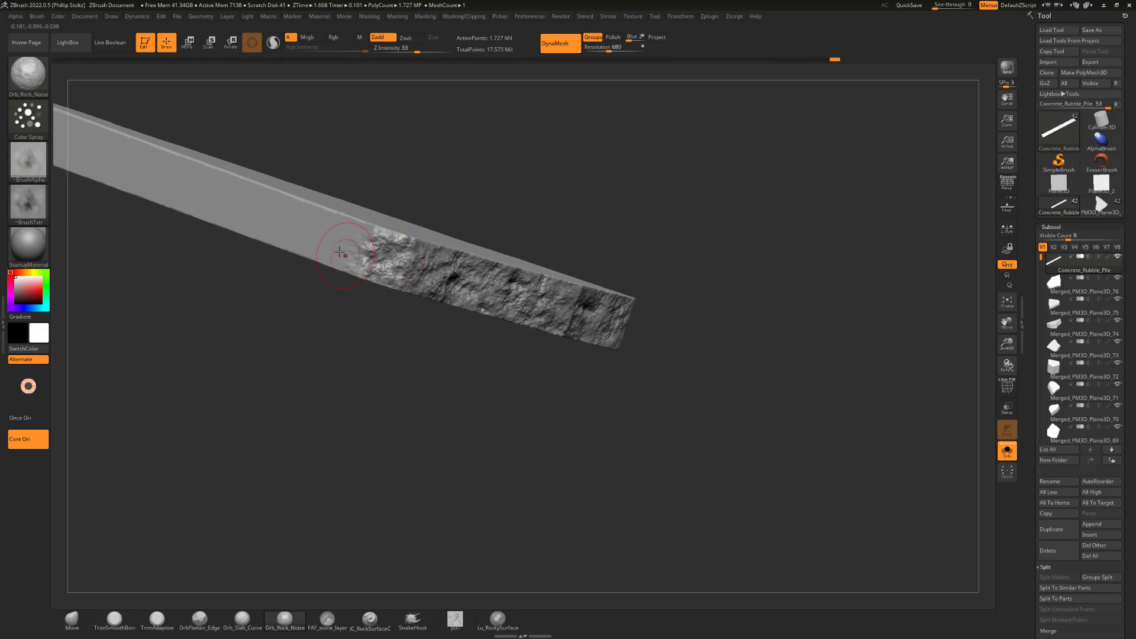
Roughen the remaining smooth side face on the back of the slab with rock noise strokes.
drag(331, 303, 721, 282)
drag(721, 282, 490, 289)
mouse_move(525, 355)
mouse_down()
mouse_move(629, 287)
mouse_move(429, 259)
mouse_up()
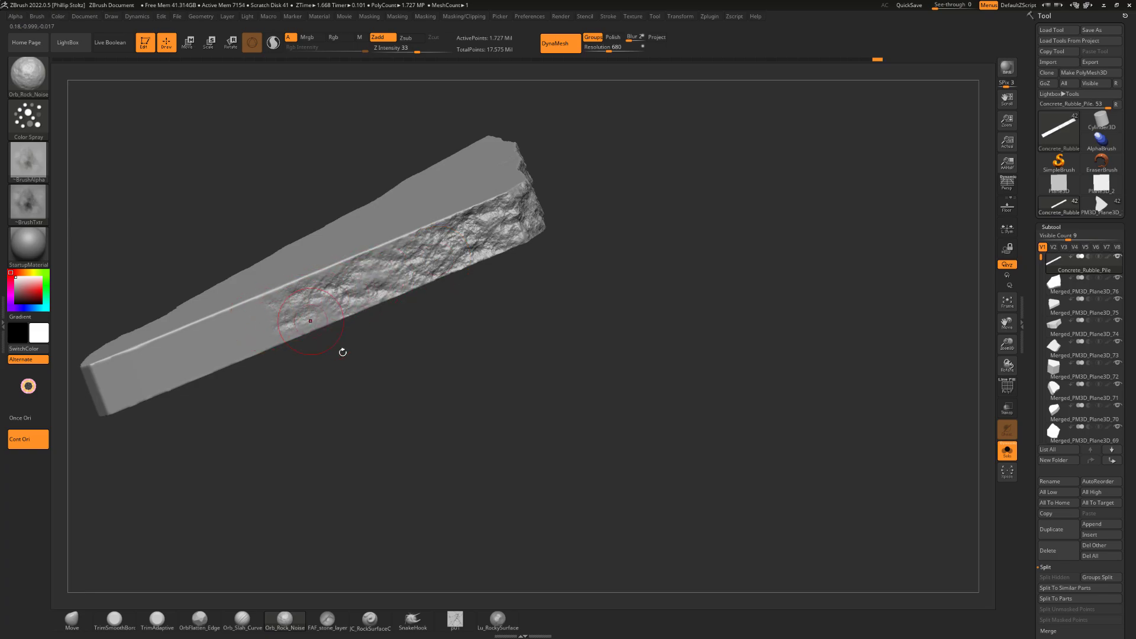
mouse_move(340, 349)
mouse_down()
mouse_move(456, 355)
mouse_move(373, 297)
mouse_move(266, 335)
mouse_move(423, 269)
mouse_up()
drag(372, 361, 405, 353)
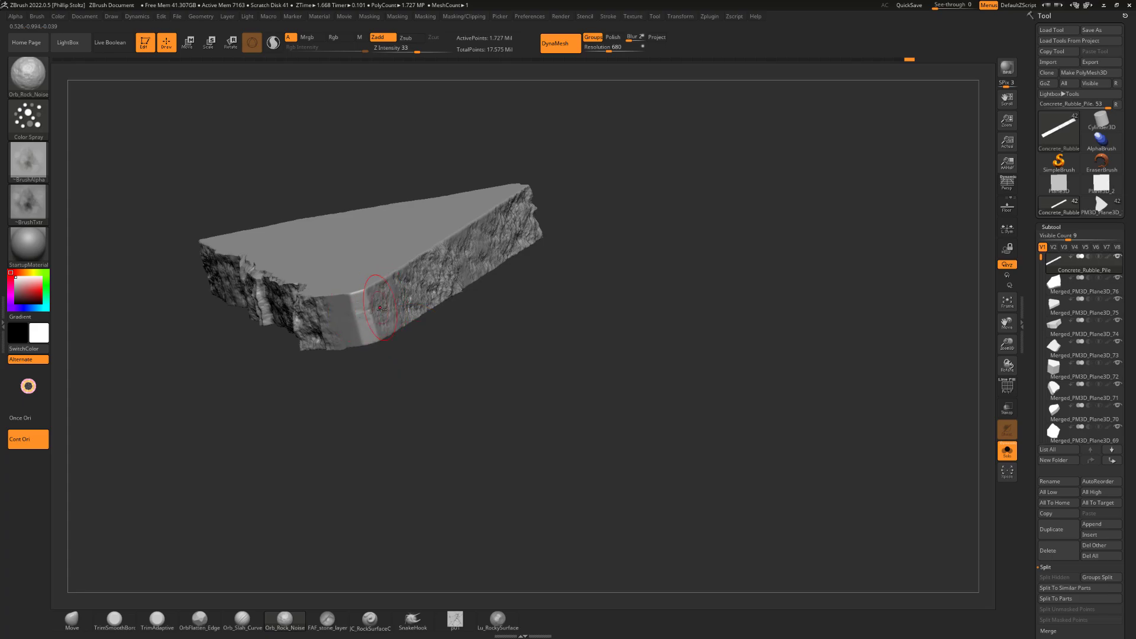
Cover the last smooth strip at the slab's blunt corner so the rock noise wraps all sides.
mouse_move(379, 301)
mouse_down()
mouse_move(338, 328)
mouse_move(366, 319)
mouse_move(352, 331)
mouse_up()
drag(384, 366, 468, 350)
alt+drag(468, 350, 516, 340)
mouse_move(358, 307)
mouse_down()
mouse_move(372, 333)
mouse_move(438, 353)
mouse_move(337, 375)
mouse_move(489, 375)
mouse_move(518, 341)
mouse_move(508, 393)
mouse_move(496, 377)
mouse_up()
Flatten parts of the rough side face near the blunt corner with the TrimSmoothBorder brush, undoing the first stroke.
key(b)
key(t)
key(s)
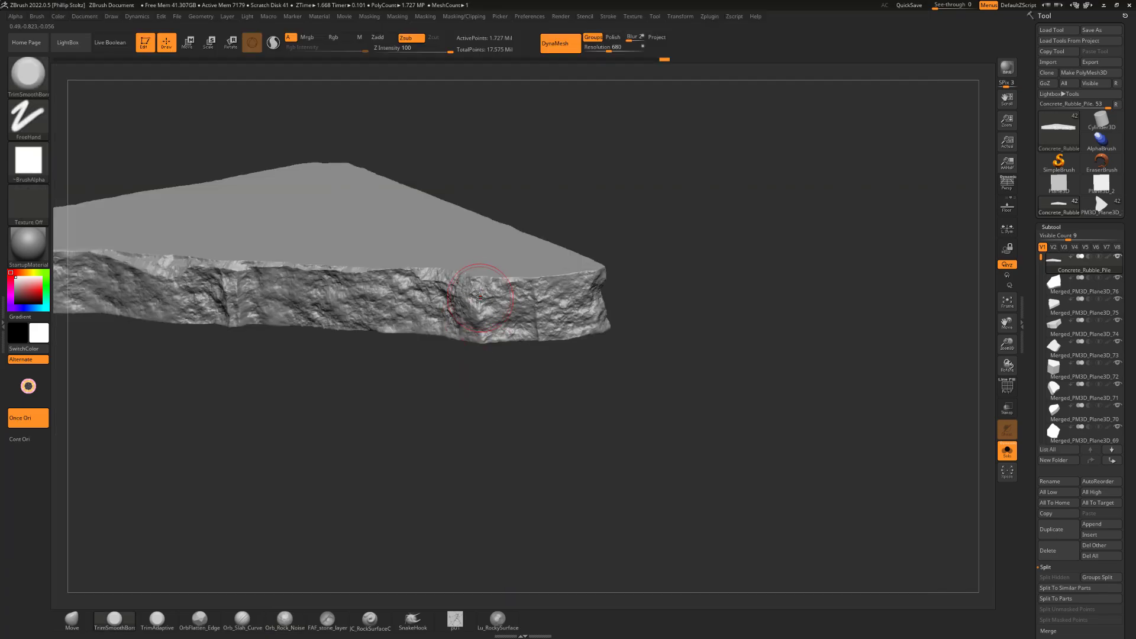
mouse_move(482, 297)
mouse_down()
mouse_move(537, 304)
mouse_move(535, 291)
mouse_up()
key(ctrl+z)
drag(607, 265, 612, 262)
drag(654, 272, 646, 231)
mouse_move(539, 335)
mouse_down()
mouse_move(551, 301)
mouse_move(538, 287)
mouse_up()
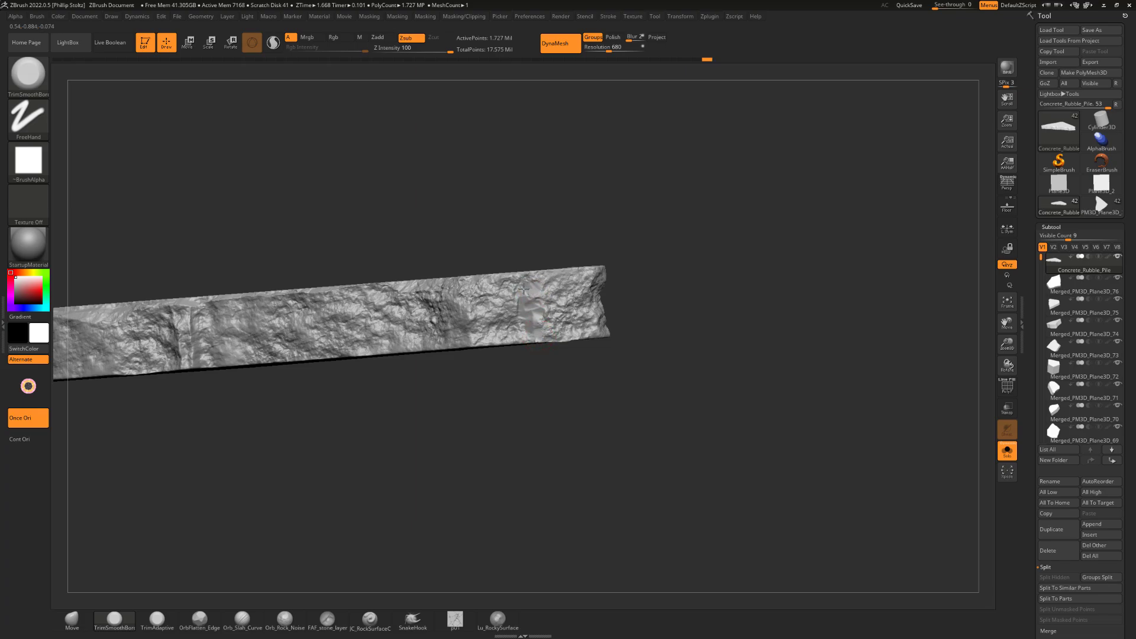
Trim the sharp vertical ridge at the notch midway along the long side face.
mouse_move(577, 245)
mouse_down()
mouse_move(647, 251)
mouse_move(783, 215)
mouse_move(532, 358)
mouse_move(484, 362)
mouse_up()
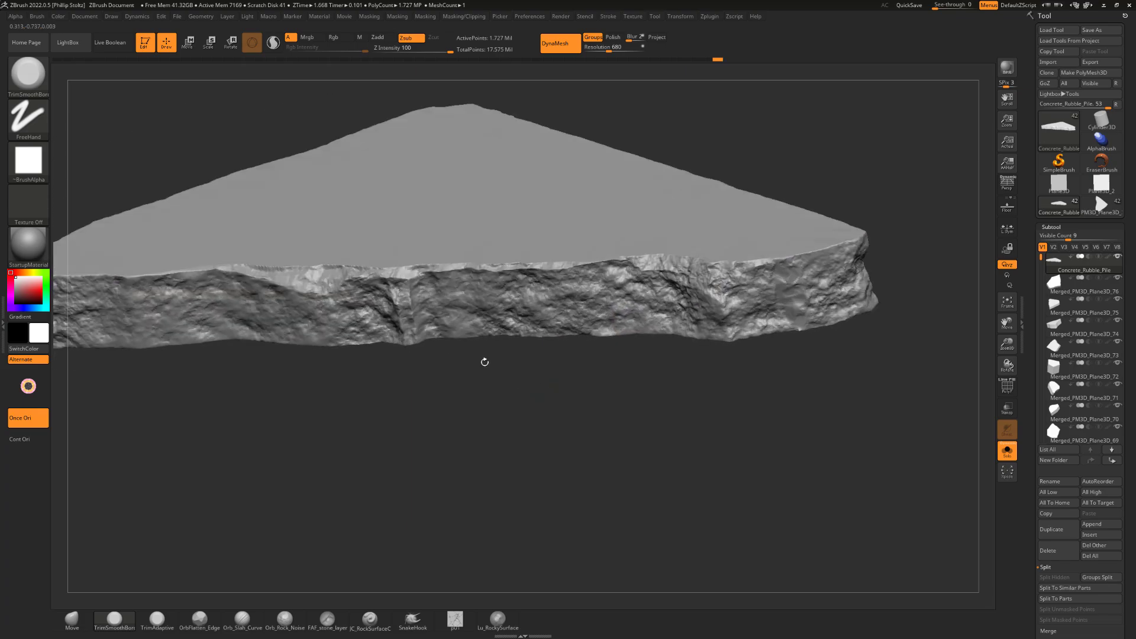
drag(409, 322, 406, 285)
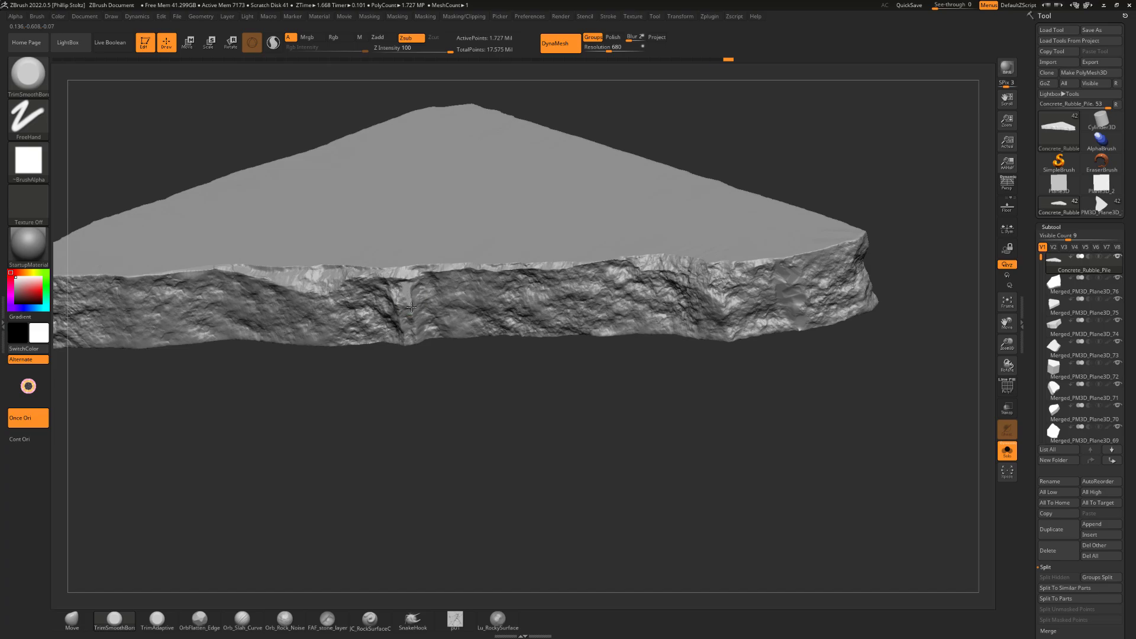
mouse_move(424, 404)
mouse_down()
mouse_move(469, 390)
mouse_move(461, 367)
mouse_up()
mouse_move(455, 323)
mouse_down()
mouse_move(451, 291)
mouse_move(459, 316)
mouse_up()
drag(500, 370, 534, 420)
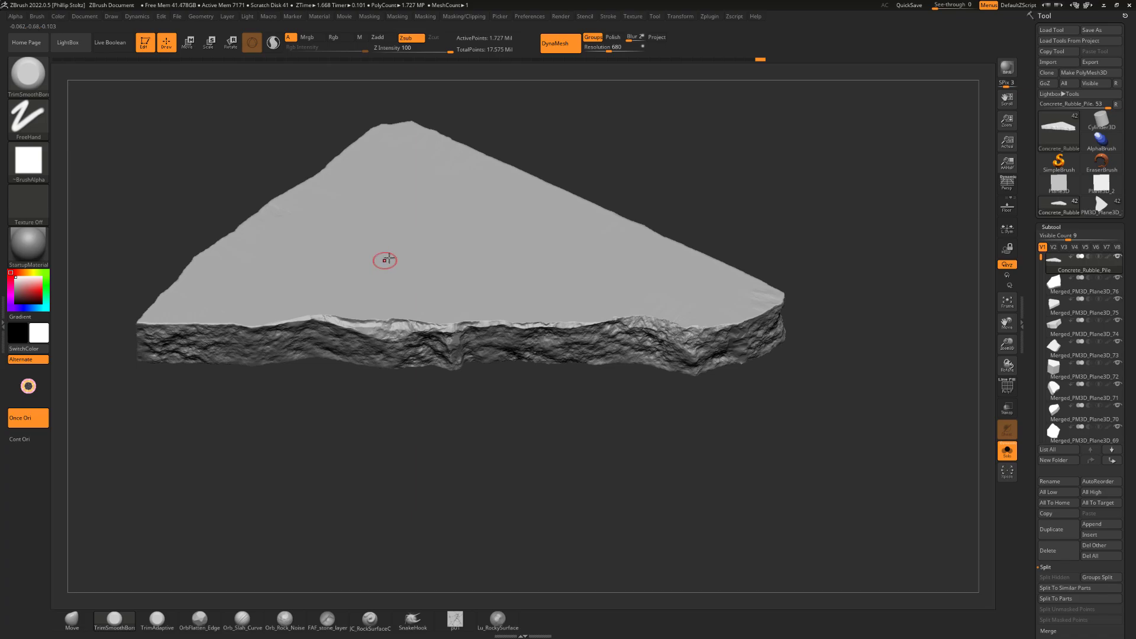
drag(425, 435, 388, 359)
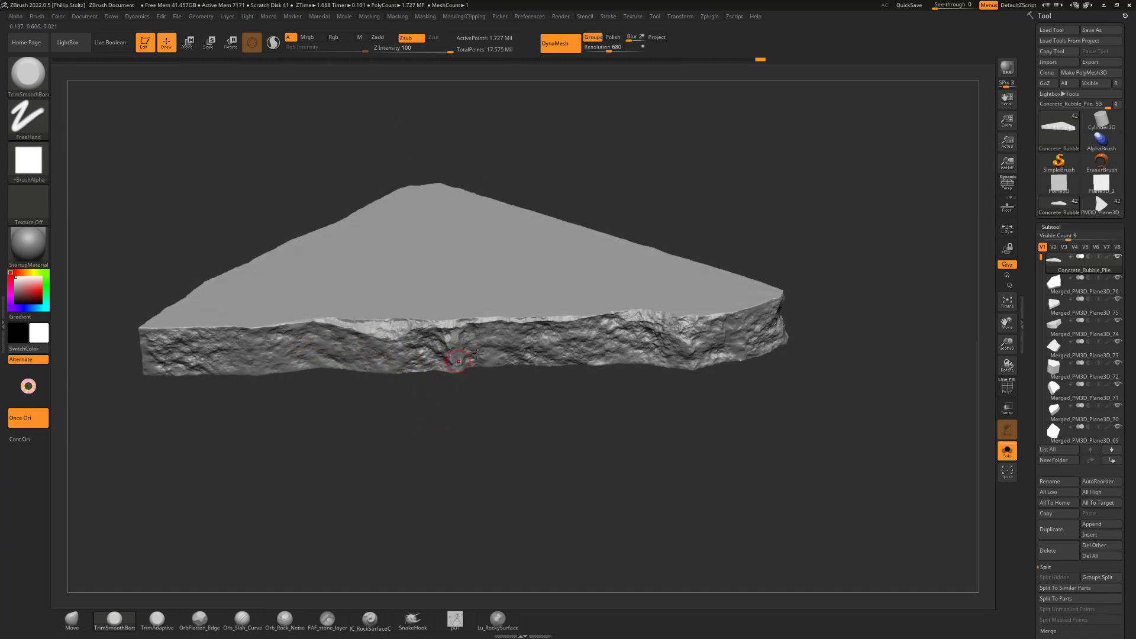
drag(480, 382, 487, 388)
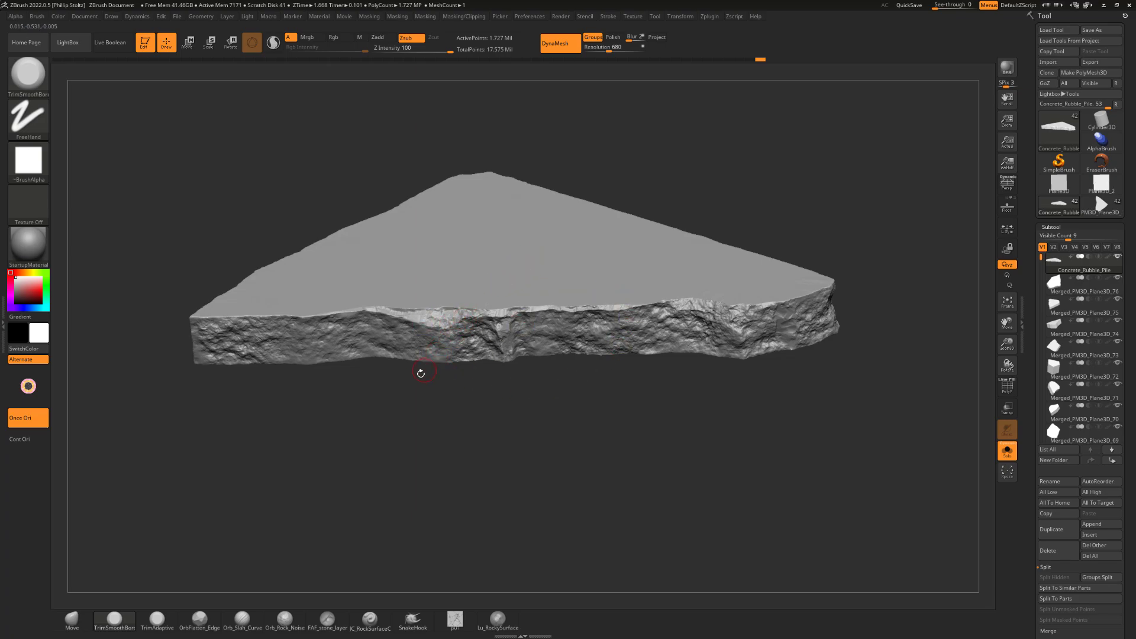
Shave the notch's ridge with repeated vertical trim strokes down to the slab's lower edge.
alt+drag(462, 413, 528, 388)
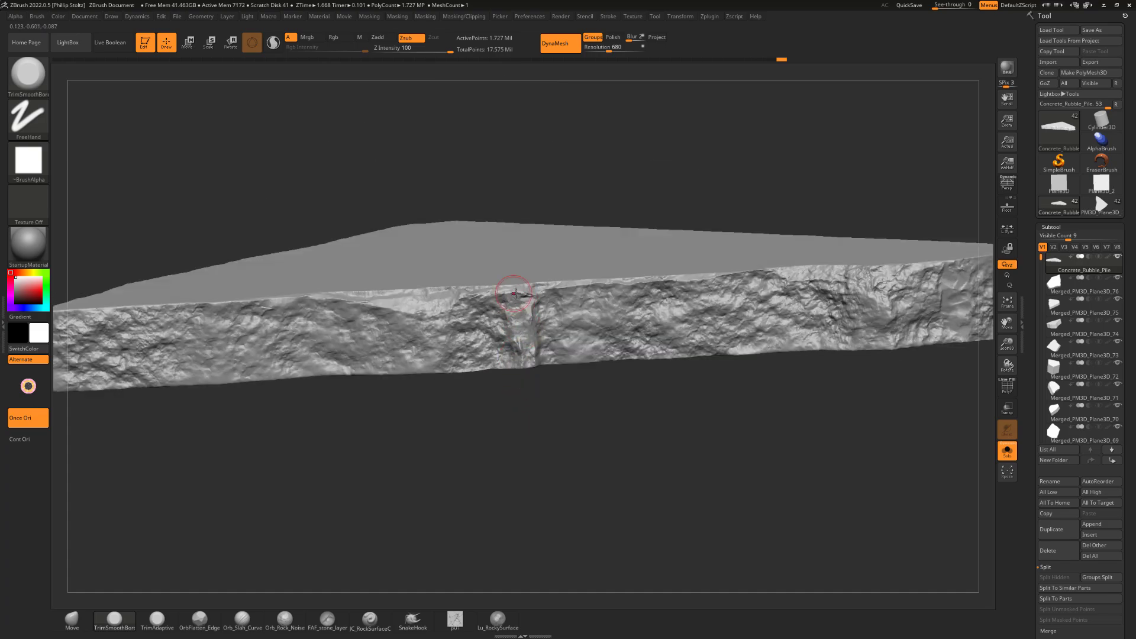
right_drag(596, 242, 525, 300)
drag(530, 294, 536, 350)
drag(534, 343, 528, 362)
right_drag(524, 378, 528, 349)
drag(528, 358, 523, 319)
right_drag(552, 241, 568, 213)
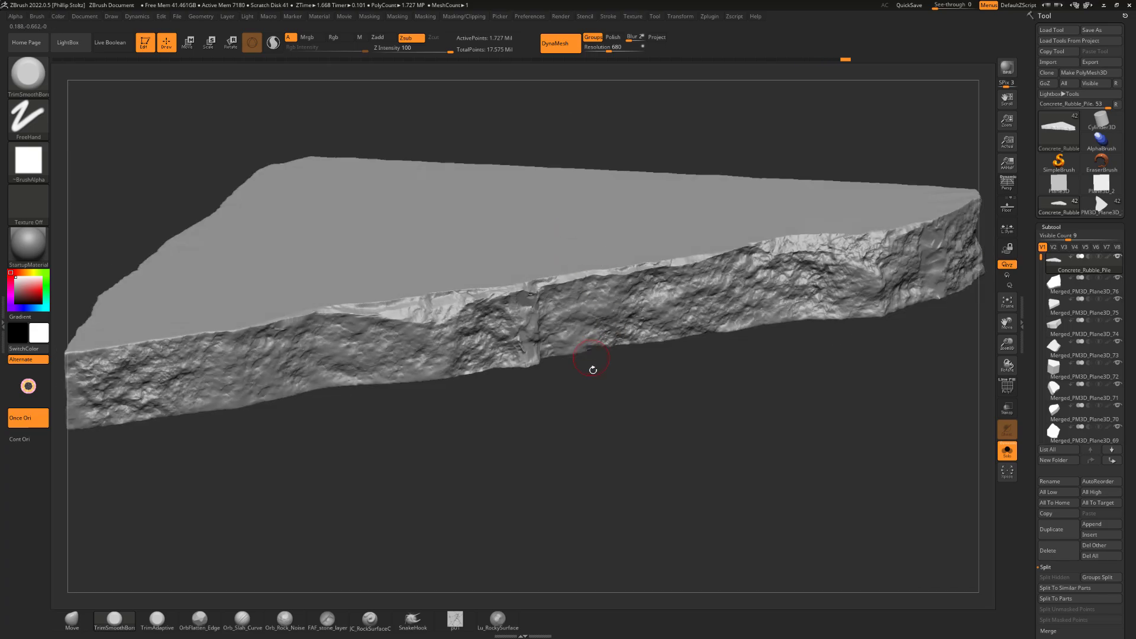
Trim the rim directly above the notch to blend it into the neighbouring chip.
ctrl+right_drag(579, 393, 576, 368)
drag(525, 297, 513, 303)
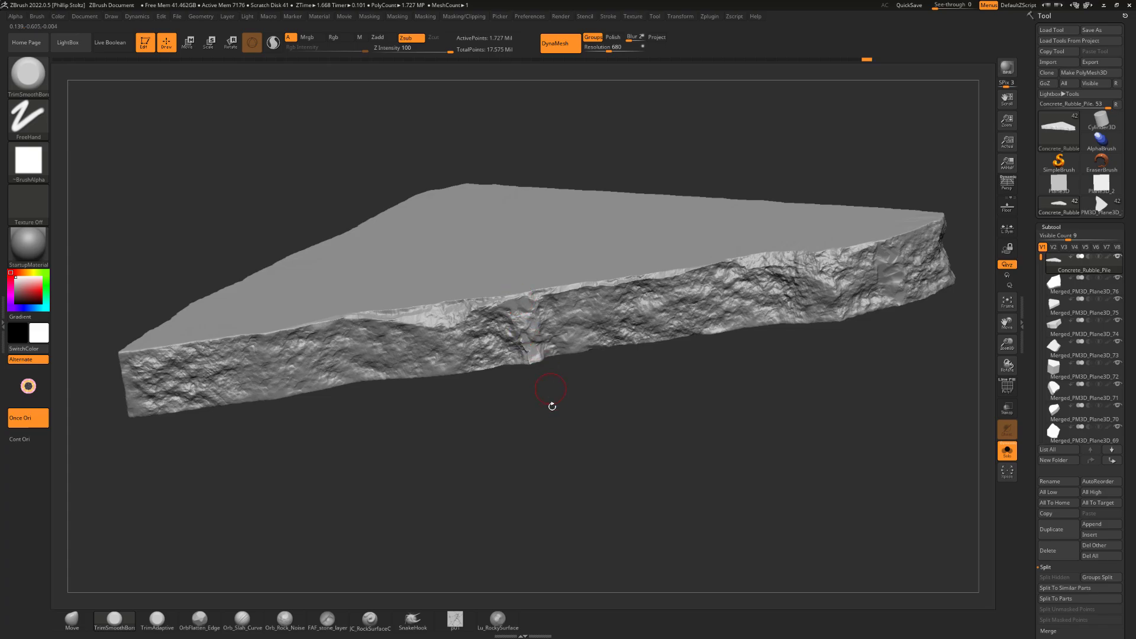
alt+right_drag(553, 406, 571, 394)
mouse_move(572, 393)
right_down()
mouse_move(563, 408)
mouse_move(524, 403)
right_up()
Re-roughen the trimmed notch and the side face beside it with the Orb_Rock_Noise brush.
click(3, 253)
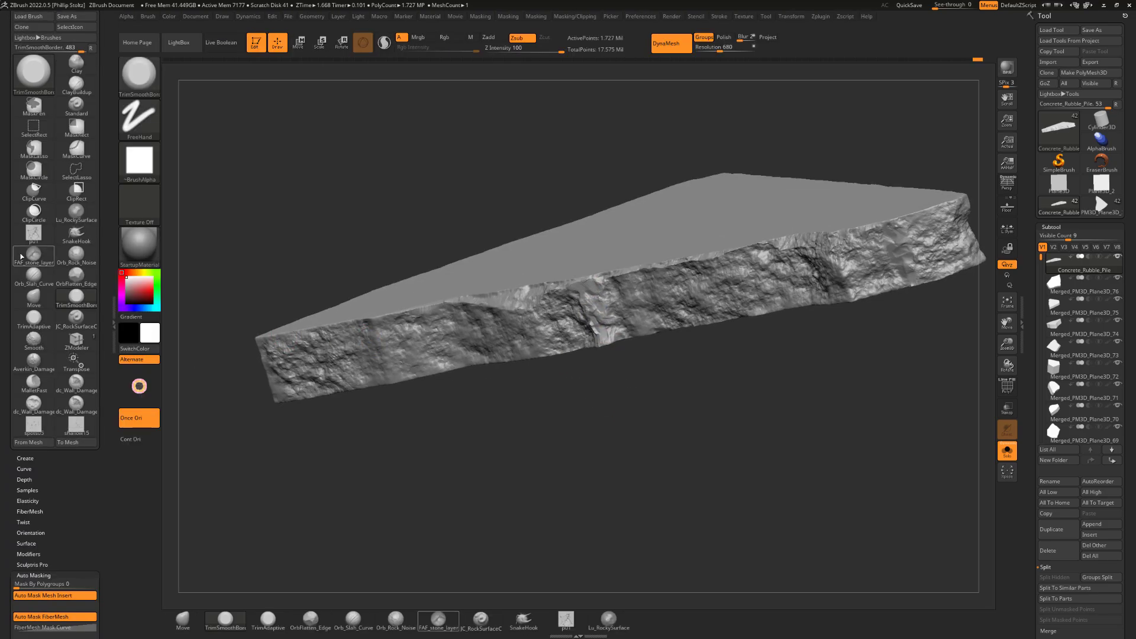
scroll(64, 467, up, 1)
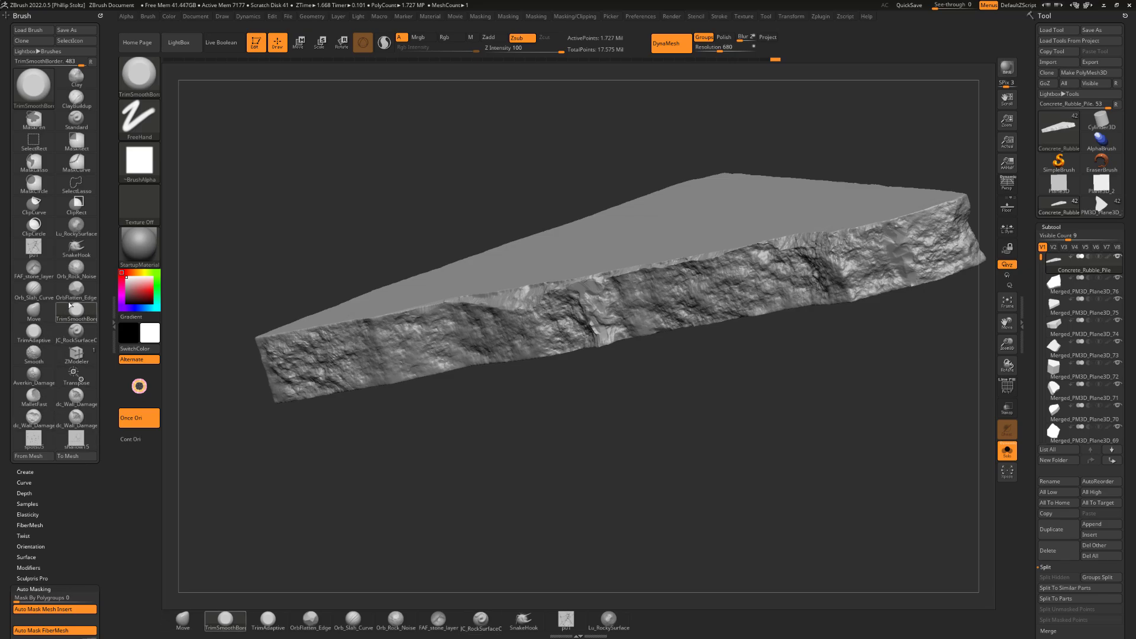
click(77, 267)
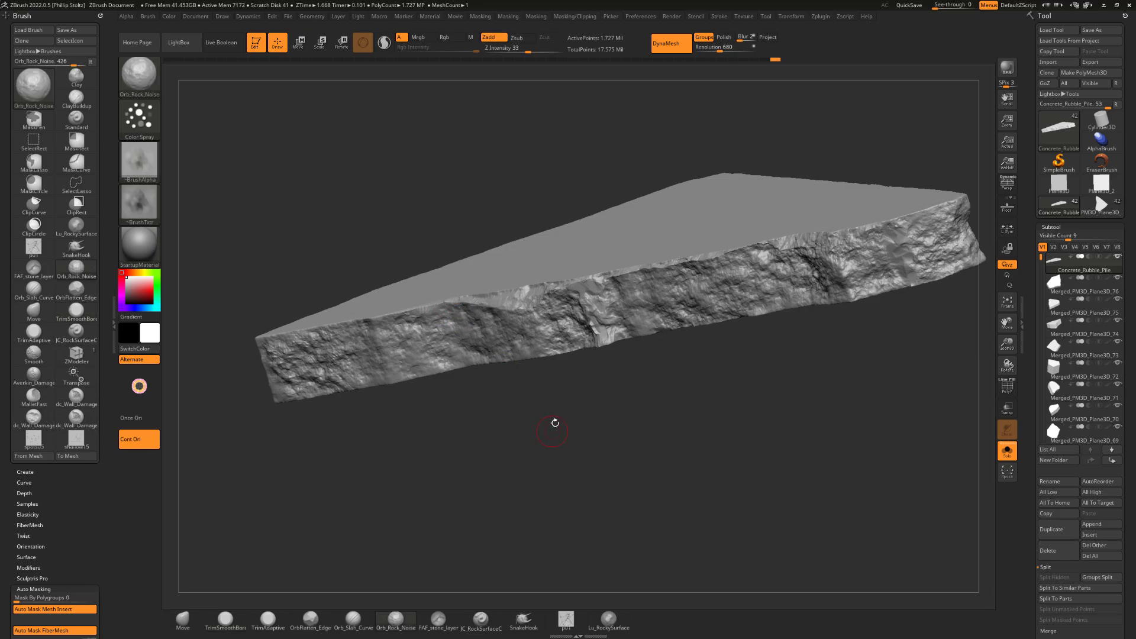
mouse_move(554, 423)
mouse_down()
mouse_move(595, 309)
mouse_move(604, 331)
mouse_up()
right_drag(605, 340, 608, 324)
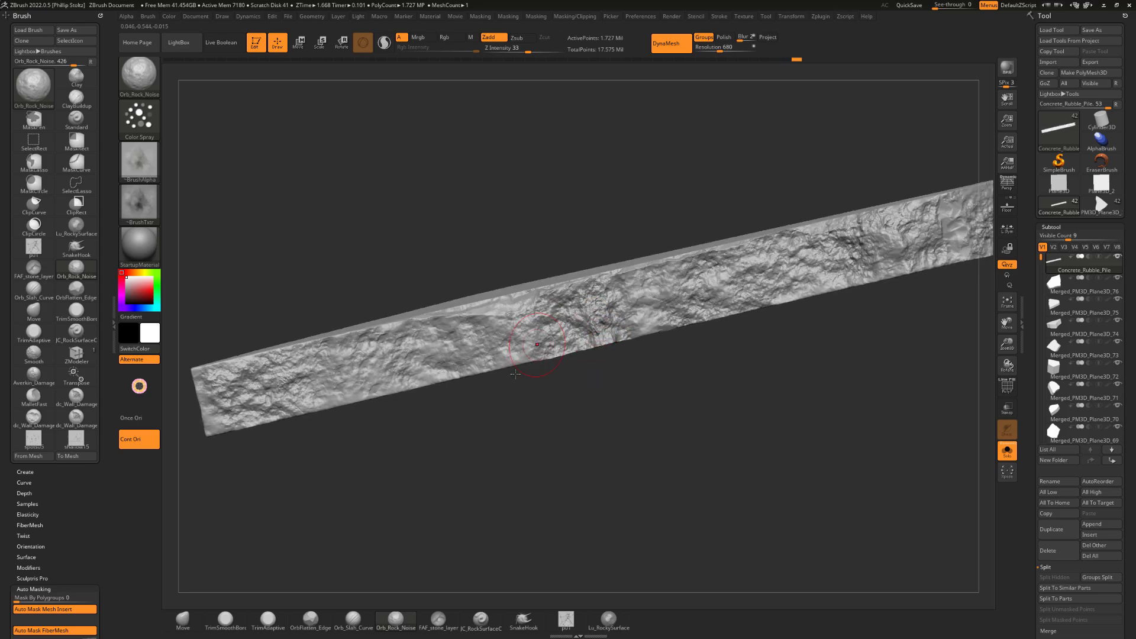
mouse_move(515, 373)
mouse_down()
mouse_move(565, 388)
mouse_move(461, 331)
mouse_up()
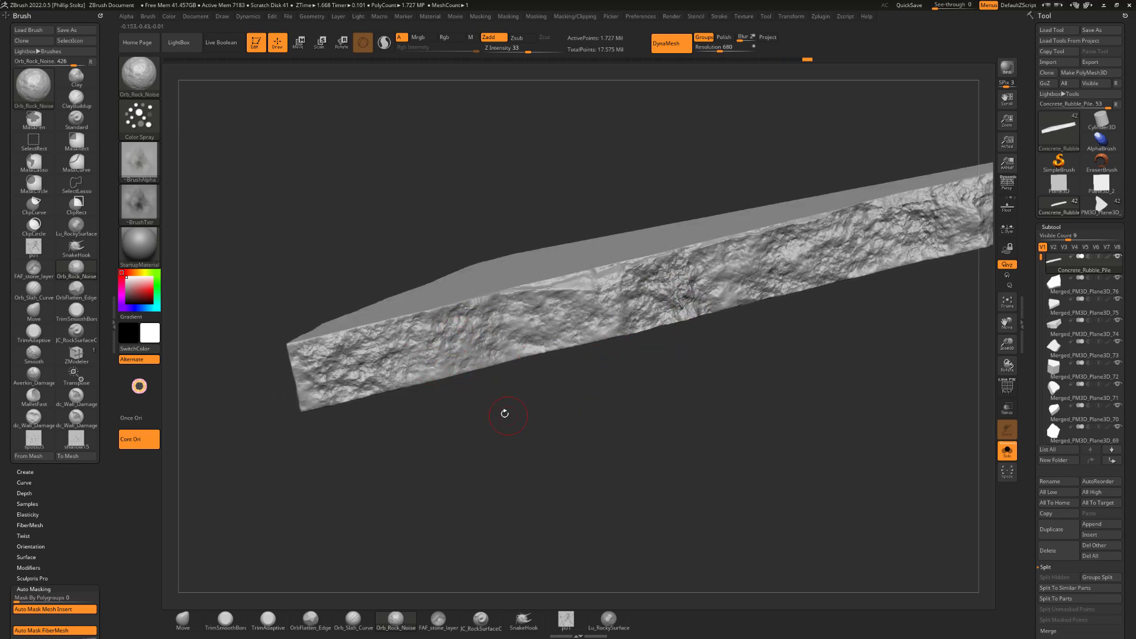
mouse_move(504, 414)
mouse_down()
mouse_move(459, 380)
mouse_move(531, 429)
mouse_move(515, 404)
mouse_move(547, 315)
mouse_move(582, 347)
mouse_move(572, 351)
mouse_up()
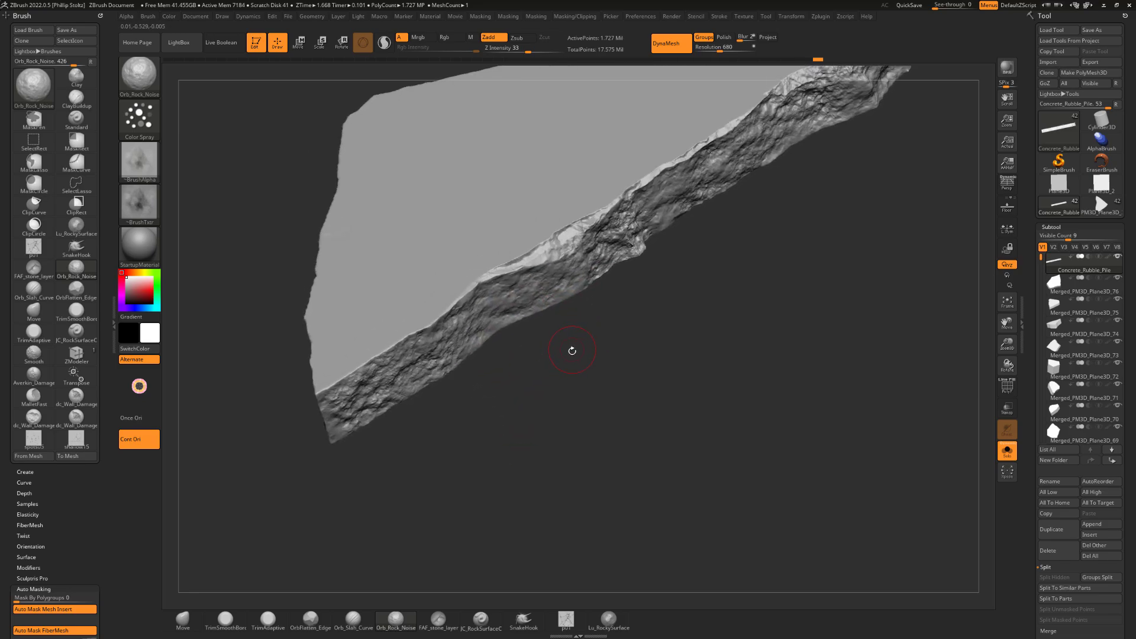
Try to chip a small break into the rim between the large chip and the sharp corner with TrimSmoothBorder.
key(b)
key(t)
key(s)
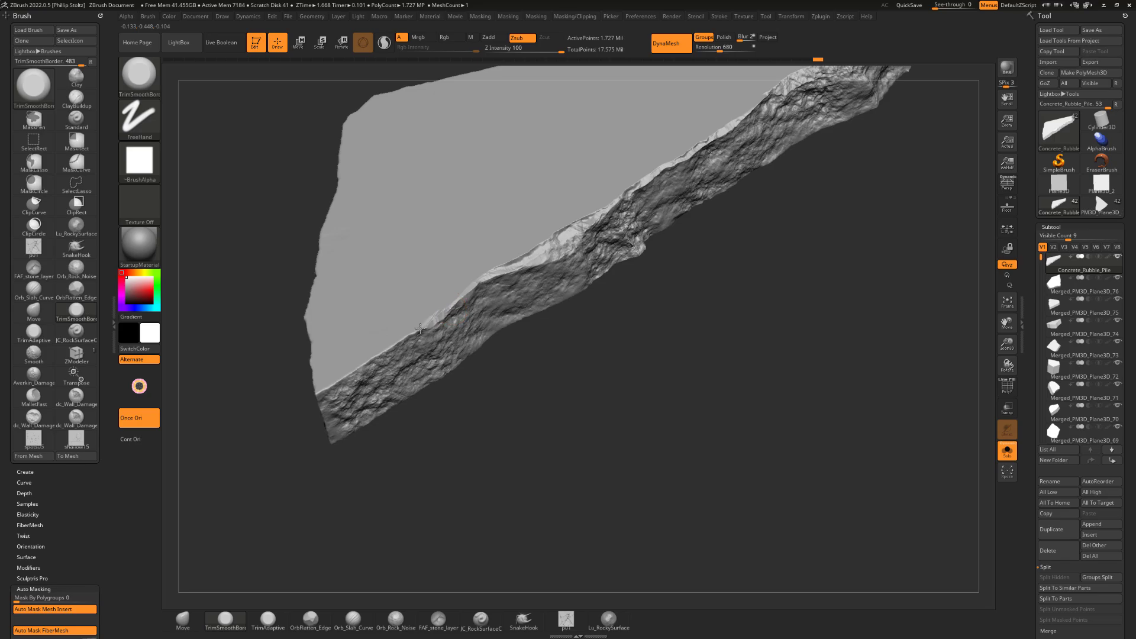
drag(393, 345, 397, 340)
key(s)
mouse_move(456, 405)
alt+mouse_down()
mouse_move(458, 441)
mouse_move(501, 419)
mouse_move(496, 394)
mouse_move(531, 418)
mouse_move(466, 379)
mouse_move(492, 363)
alt+mouse_up()
drag(512, 408, 435, 348)
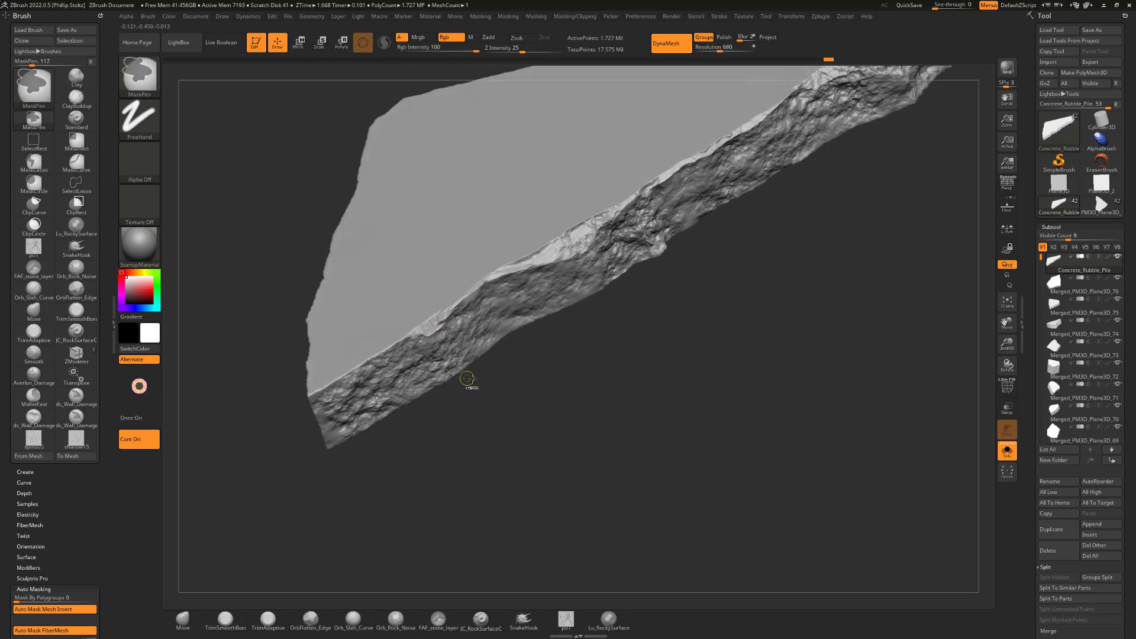
Chip the top of the slab's sharp corner with small TrimSmoothBorder strokes.
drag(522, 392, 416, 352)
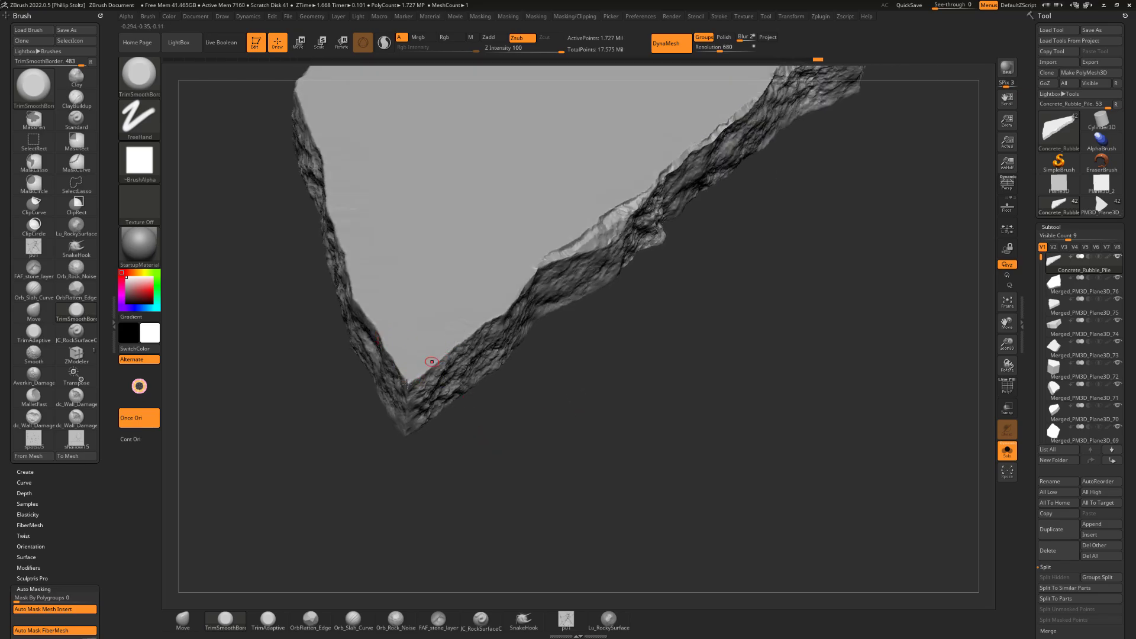
drag(456, 402, 415, 339)
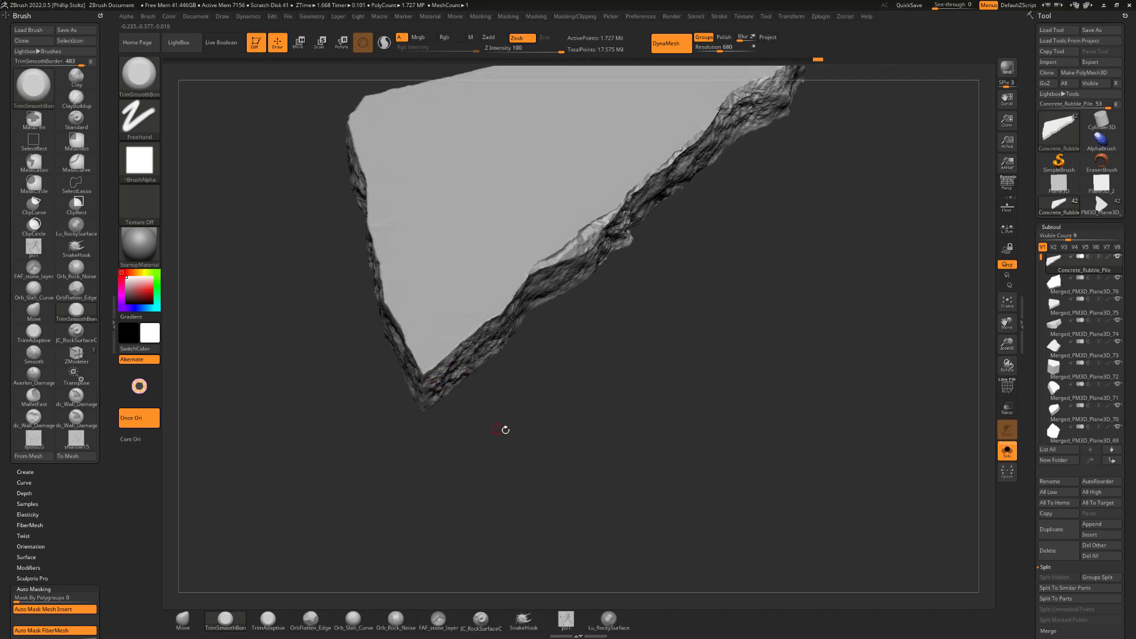
drag(547, 406, 483, 371)
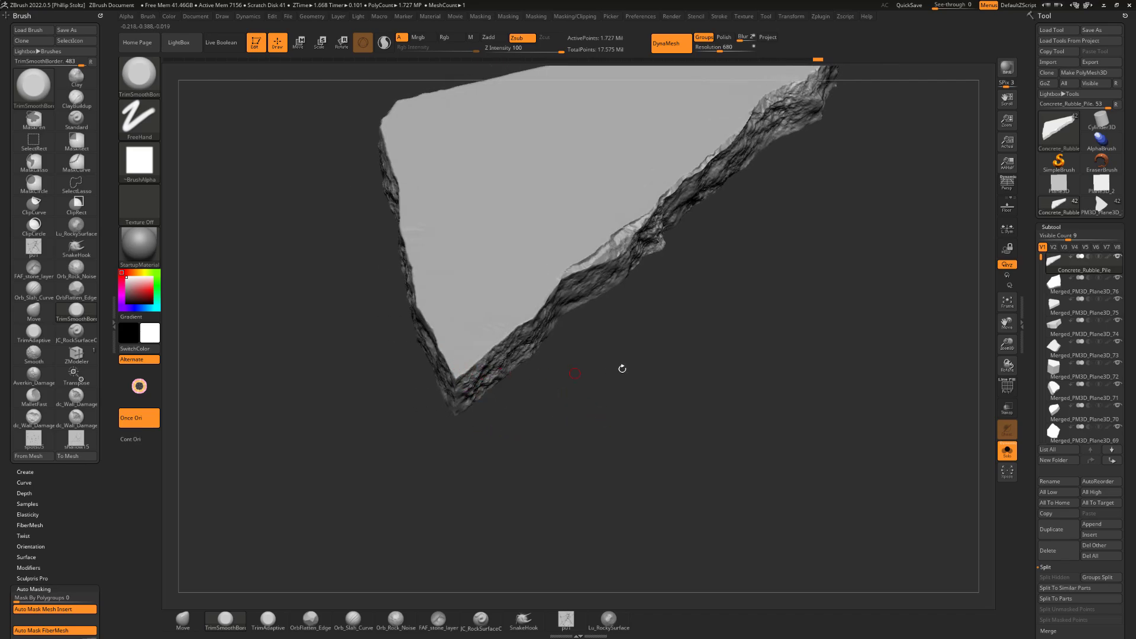
drag(622, 368, 465, 383)
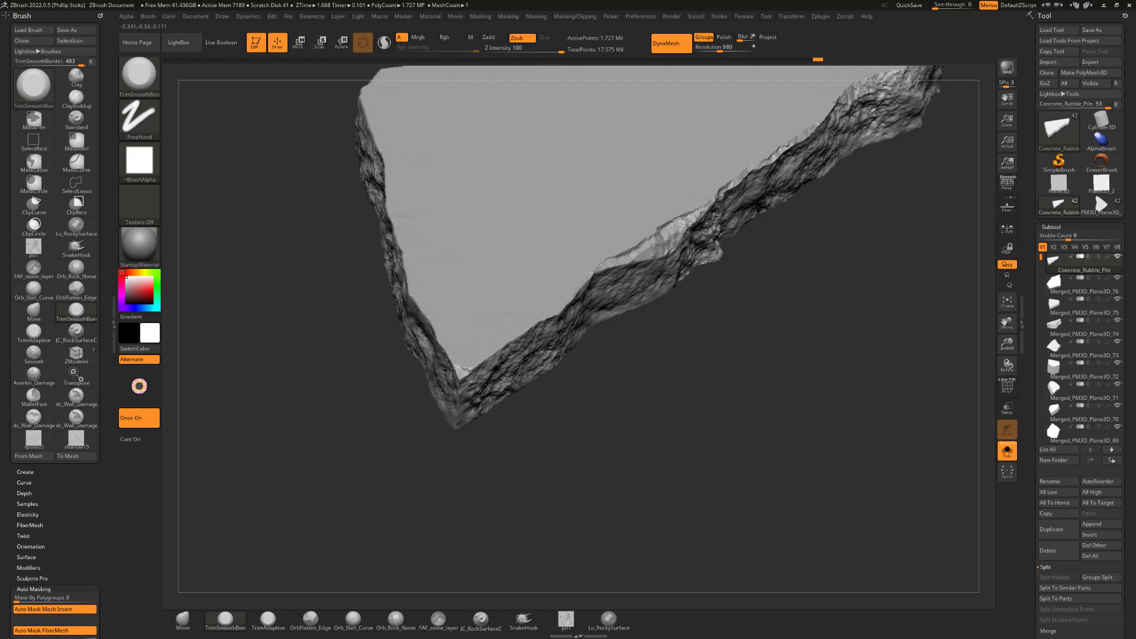
Blunt the slab's sharp corner further with TrimSmoothBorder strokes across its tip and down the side face.
mouse_move(491, 430)
mouse_down()
mouse_move(449, 385)
mouse_move(462, 384)
mouse_move(461, 436)
mouse_up()
mouse_move(464, 482)
mouse_down()
mouse_move(460, 430)
mouse_move(487, 380)
mouse_up()
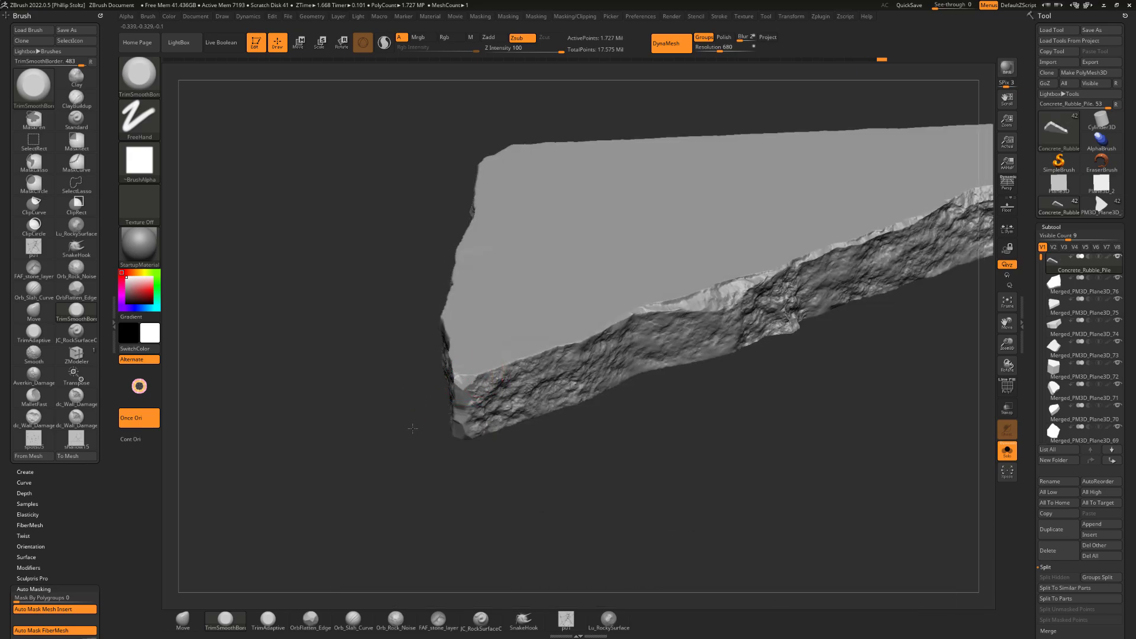
mouse_move(412, 428)
mouse_down()
mouse_move(453, 473)
mouse_move(462, 373)
mouse_move(465, 388)
mouse_up()
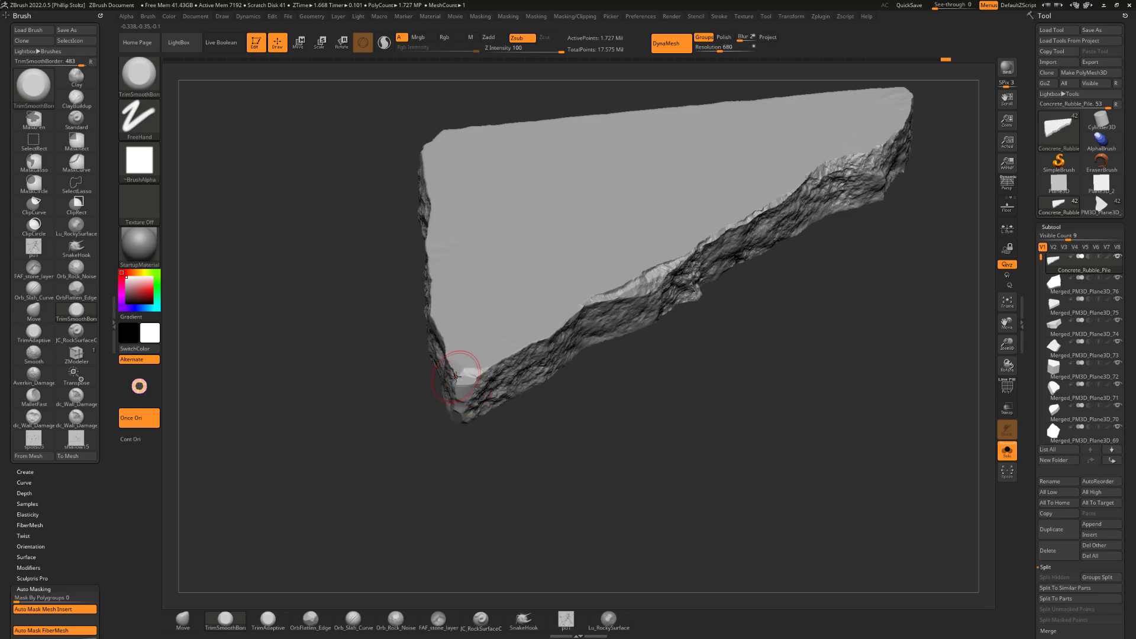
drag(515, 449, 712, 212)
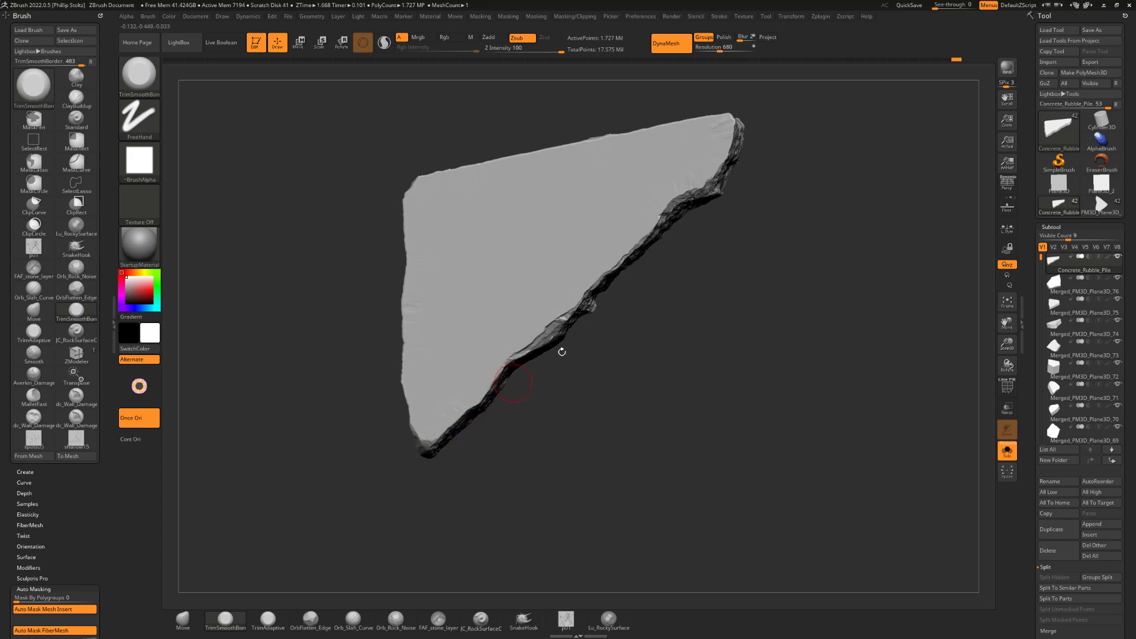
Turn off Solo to show the slab among the surrounding concrete pieces and inspect its straight outer edge.
alt+drag(725, 271, 712, 285)
drag(352, 419, 375, 401)
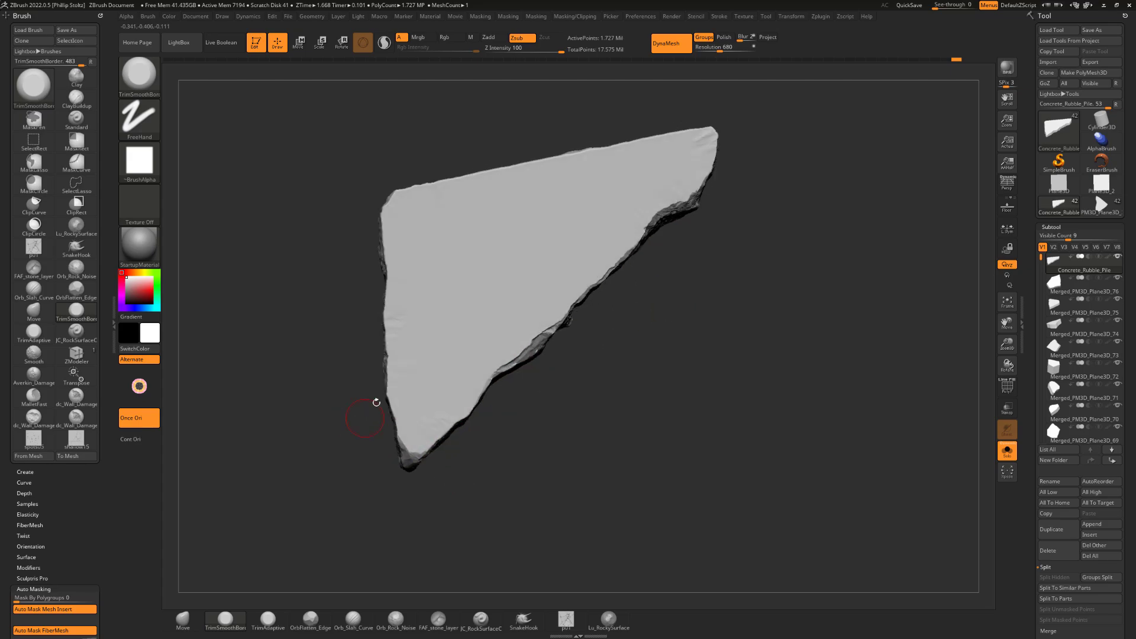
drag(814, 172, 478, 208)
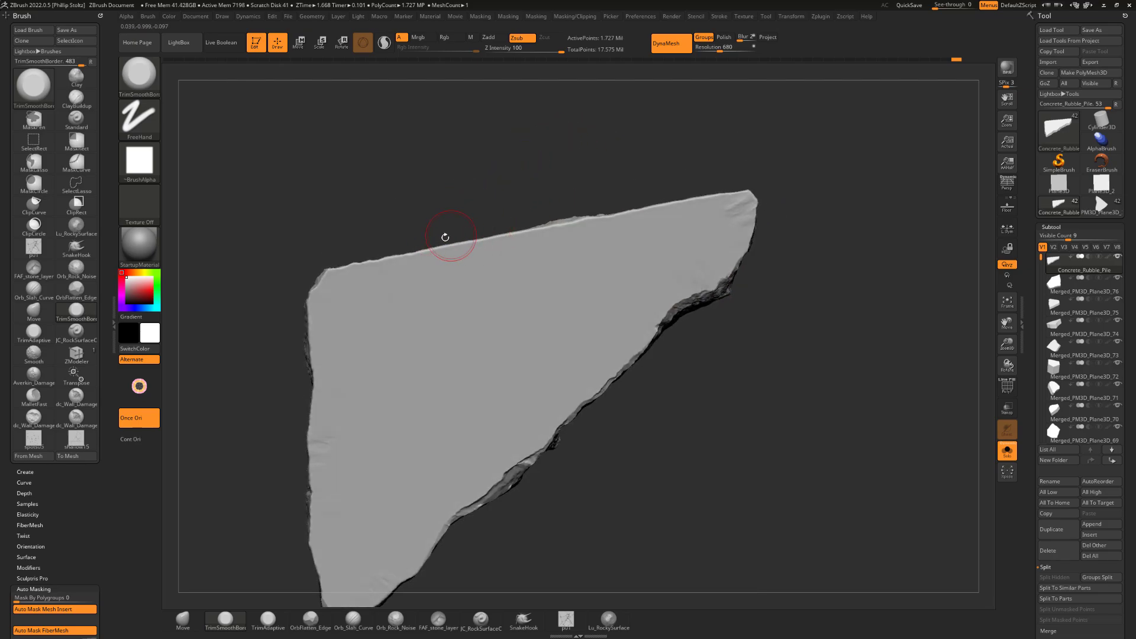
click(1007, 450)
drag(658, 186, 342, 317)
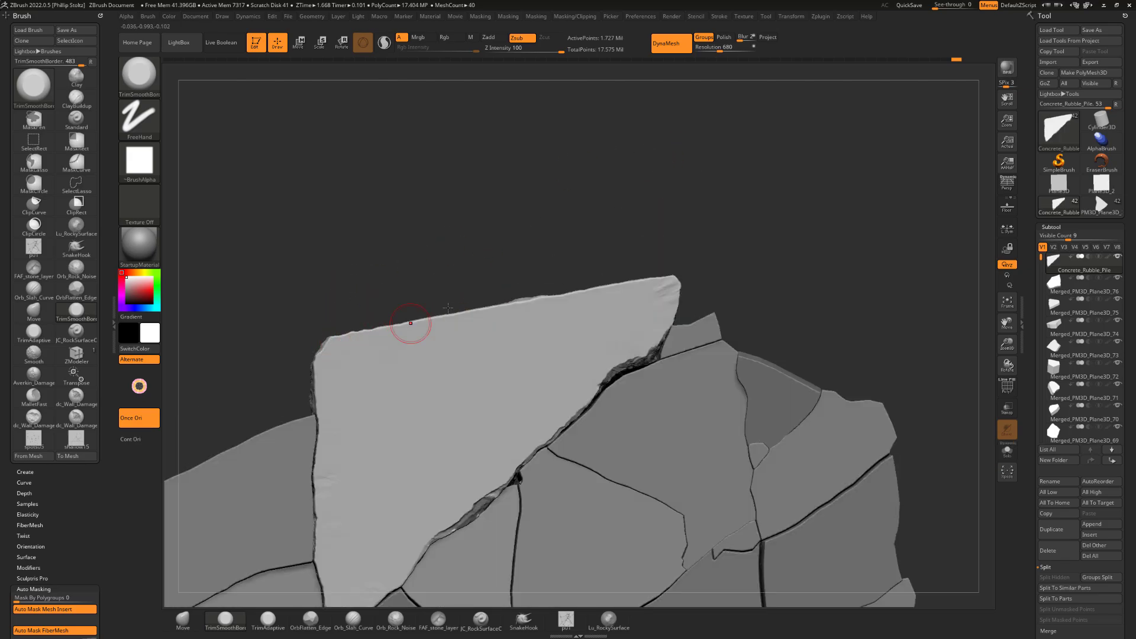
mouse_move(607, 275)
mouse_down()
mouse_move(646, 175)
mouse_move(475, 220)
mouse_move(431, 248)
mouse_move(476, 203)
mouse_move(472, 218)
mouse_up()
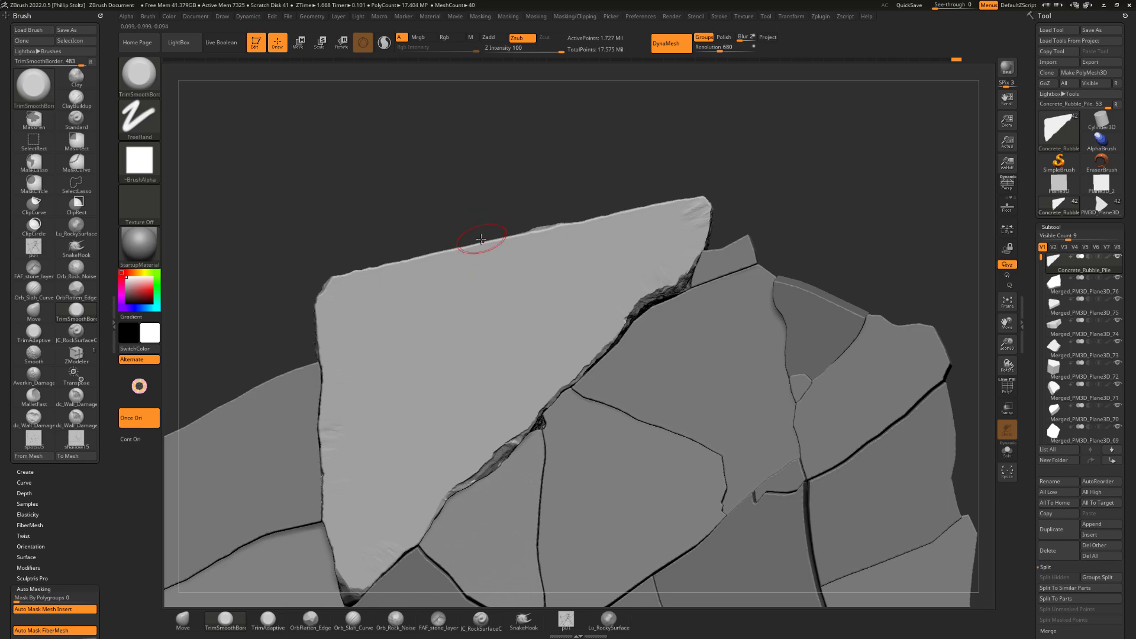
Pull the slab's long straight outer edge into an uneven outward bow with the Move brush.
key(b)
key(m)
key(v)
mouse_move(515, 246)
mouse_down()
mouse_move(547, 220)
mouse_move(548, 207)
mouse_move(523, 190)
mouse_up()
drag(484, 236, 473, 233)
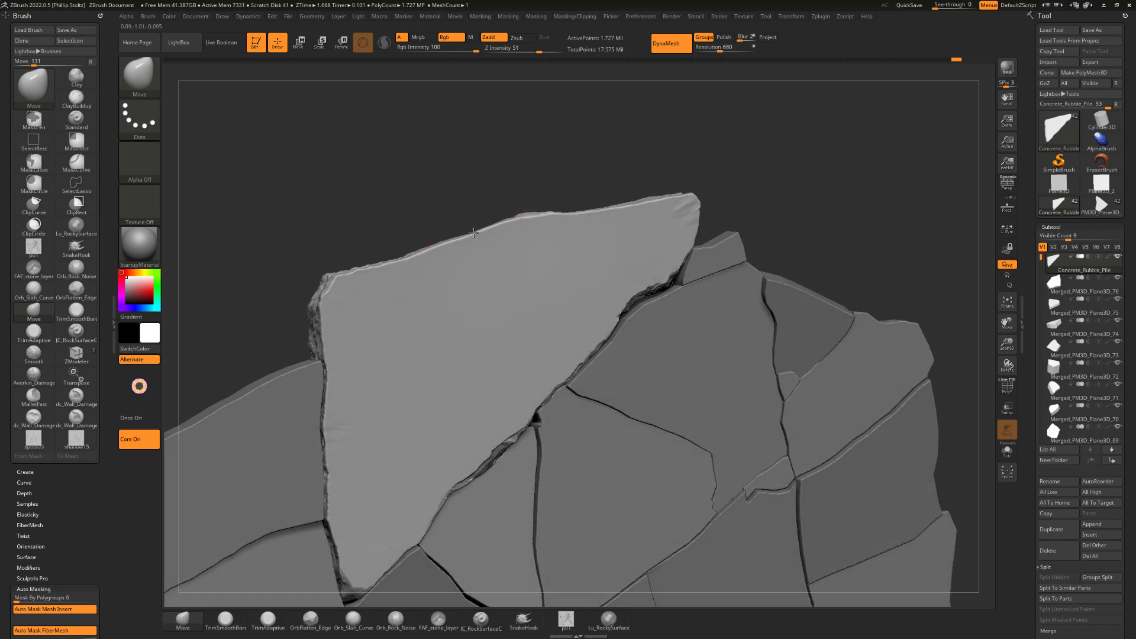
drag(525, 193, 540, 175)
right_drag(742, 452, 719, 467)
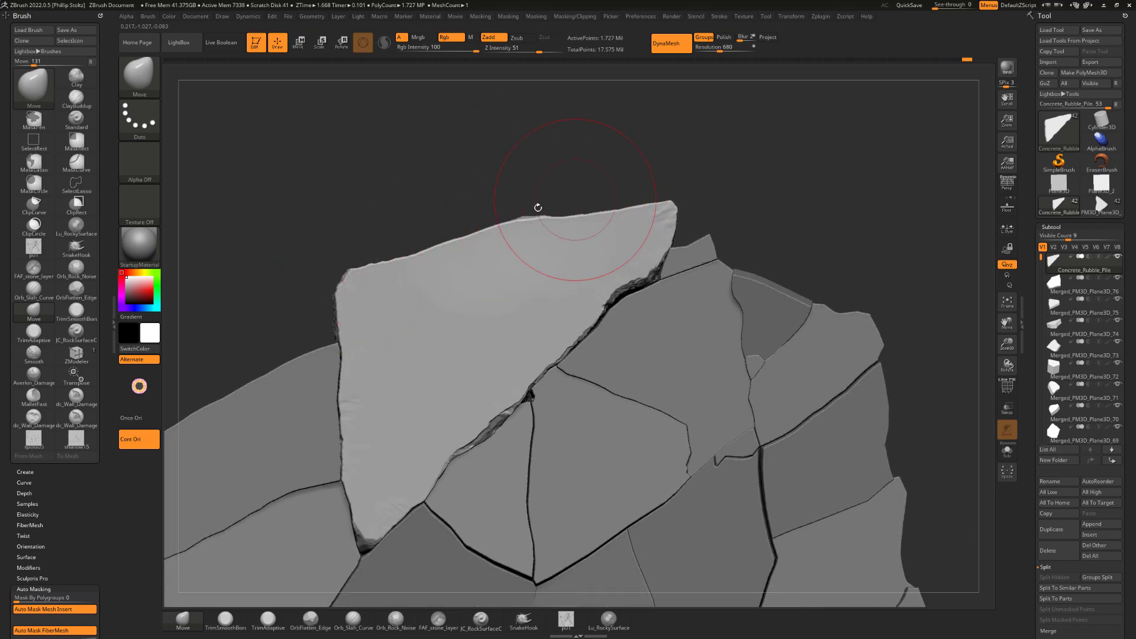
mouse_move(494, 190)
alt+right_down()
mouse_move(507, 188)
mouse_move(494, 206)
alt+right_up()
Switch back to the TrimSmoothBorder brush at a smaller draw size and isolate the slab with Solo.
key(b)
key(t)
key(s)
key(s)
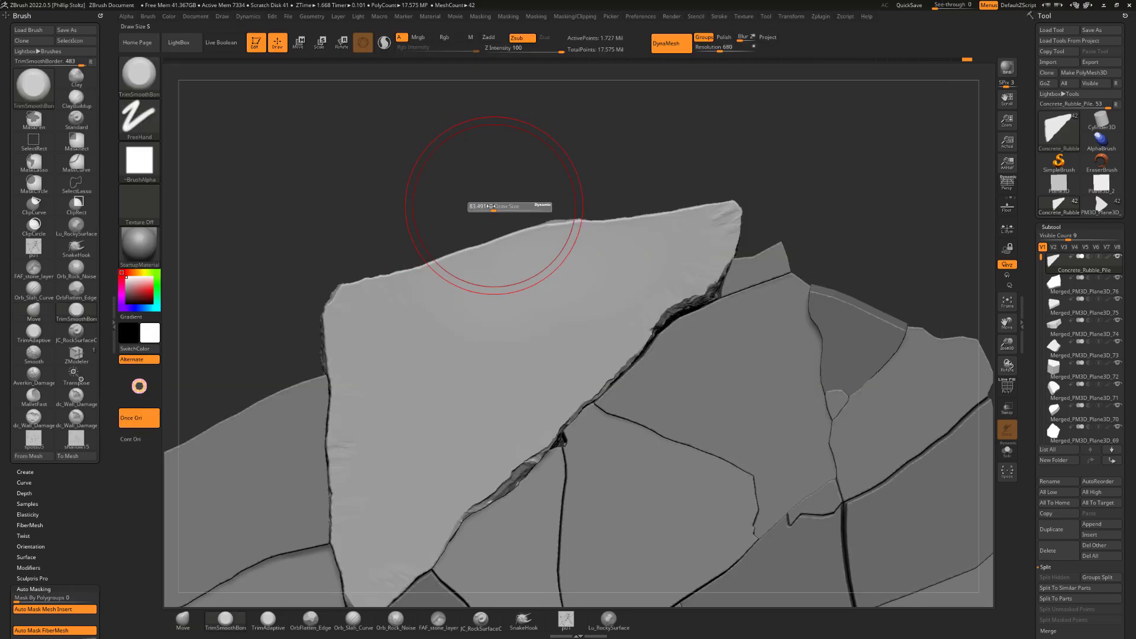
drag(491, 206, 483, 206)
alt+right_drag(630, 146, 658, 135)
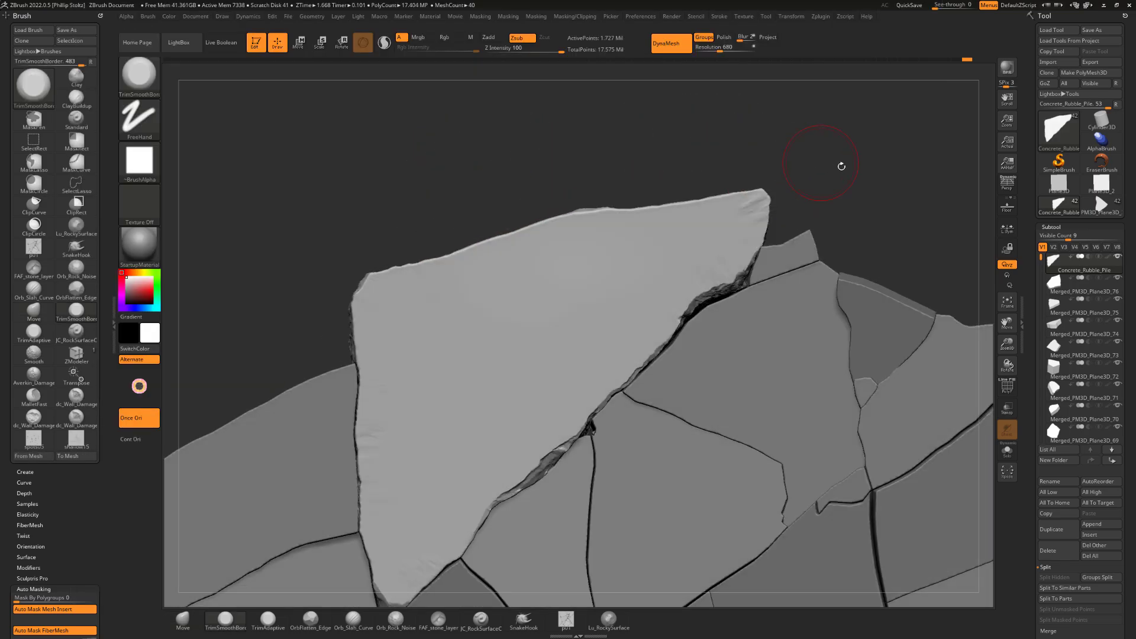
alt+right_drag(923, 233, 838, 194)
click(1007, 451)
right_drag(887, 378, 852, 337)
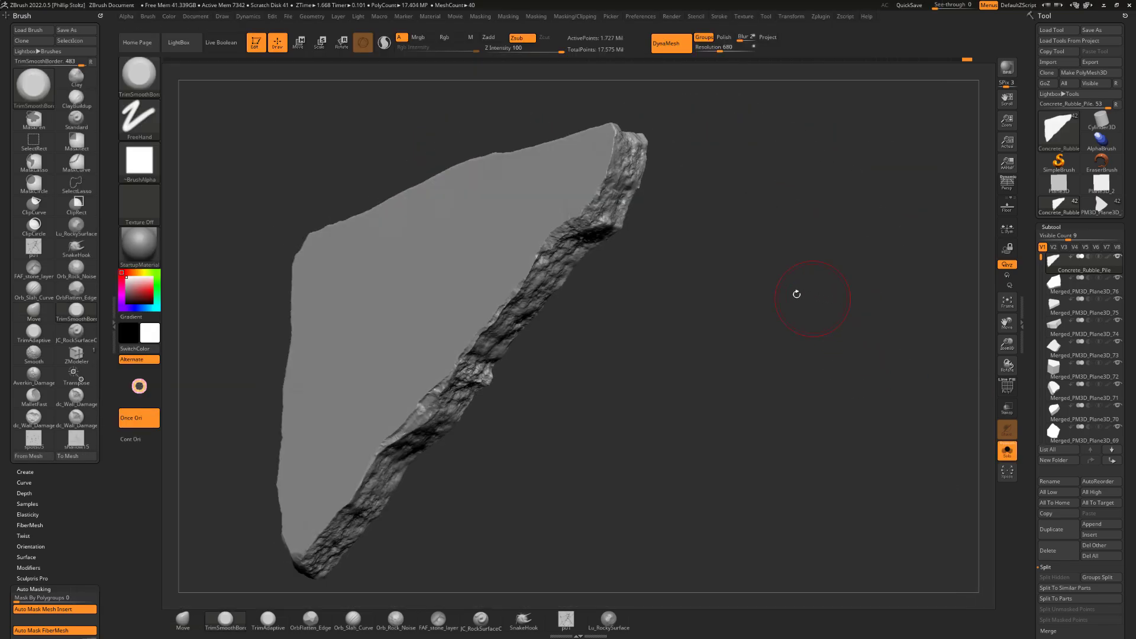
mouse_move(796, 294)
right_down()
mouse_move(651, 322)
mouse_move(621, 266)
mouse_move(388, 219)
mouse_move(492, 188)
mouse_move(660, 74)
right_up()
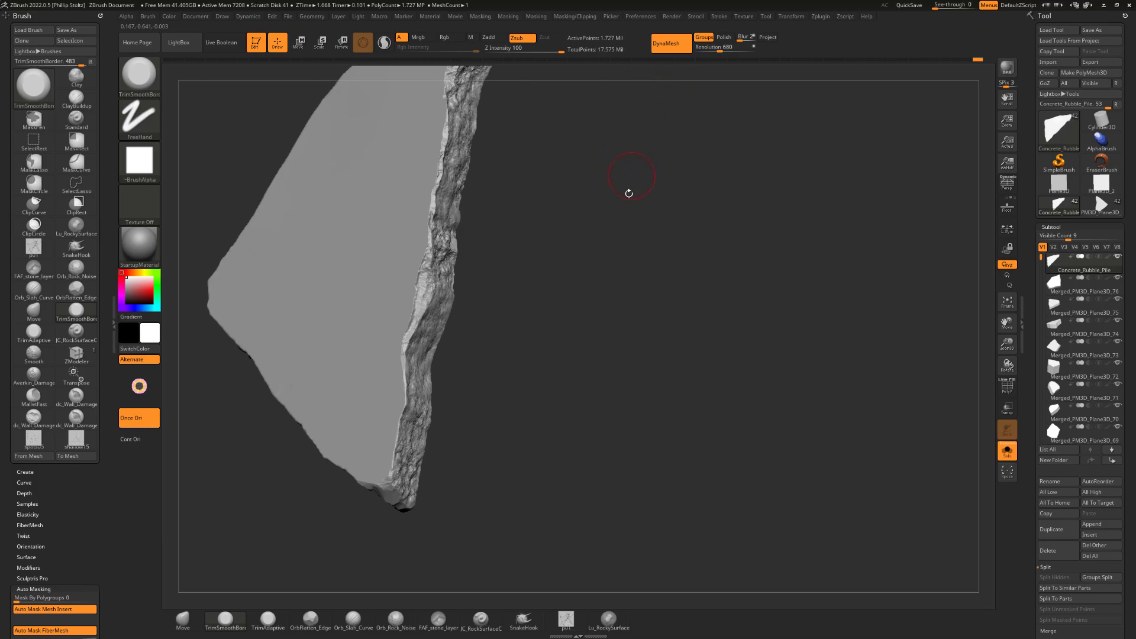
Undo the DynaMesh made at resolution 680 and remesh the slab at a DynaMesh resolution of 1536.
ctrl+drag(603, 183, 595, 246)
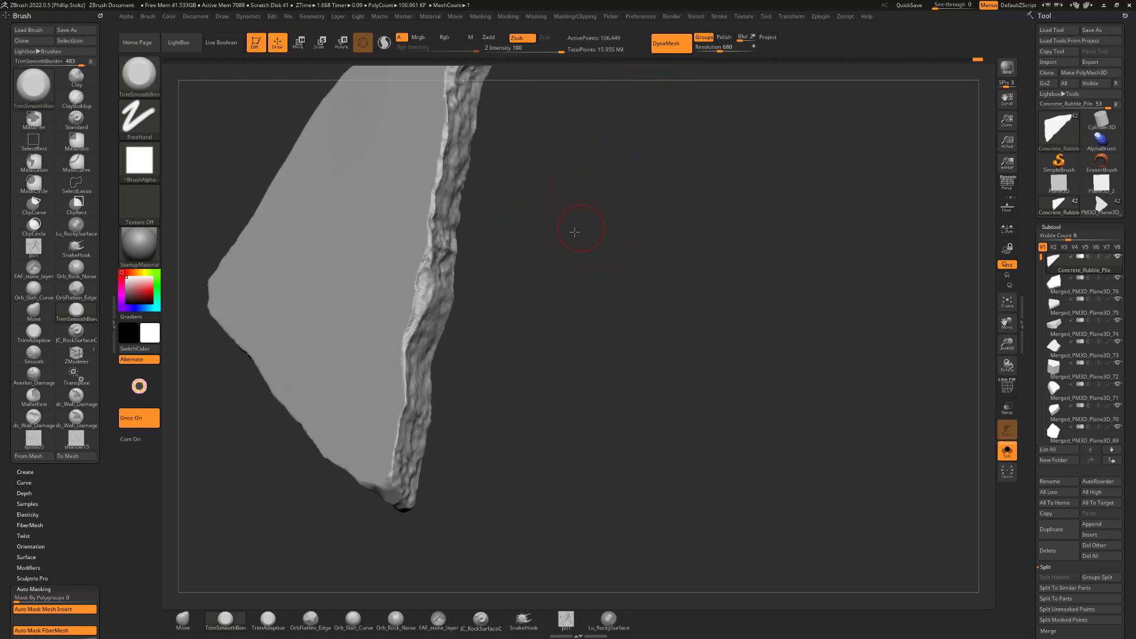
key(ctrl+z)
right_drag(489, 215, 652, 193)
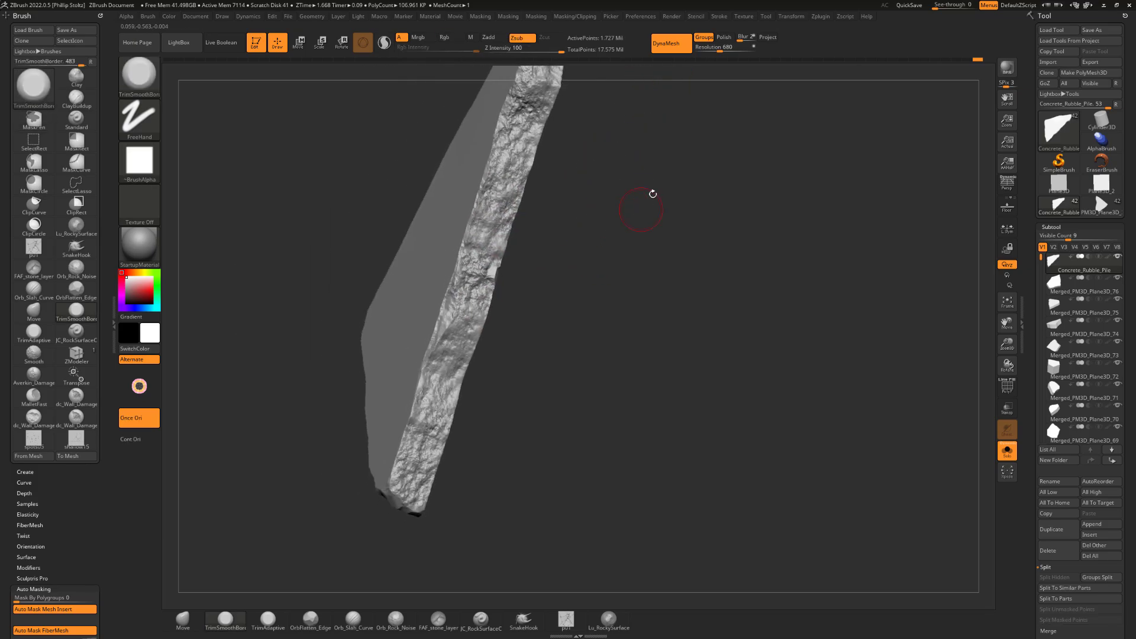
drag(720, 47, 726, 50)
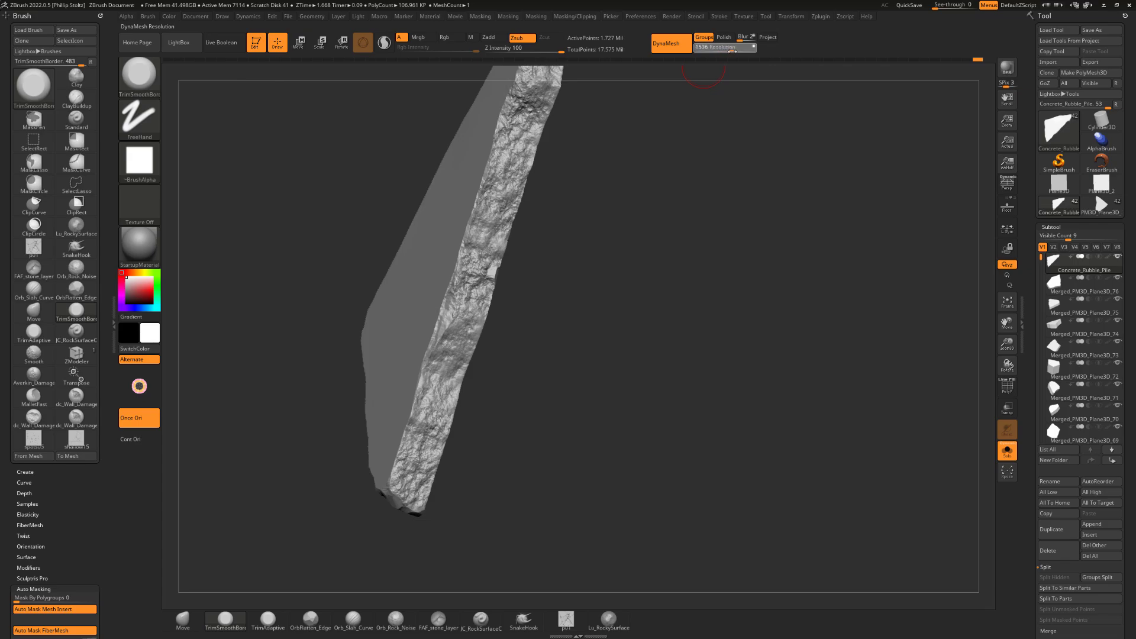
ctrl+drag(677, 203, 631, 310)
right_drag(620, 301, 608, 298)
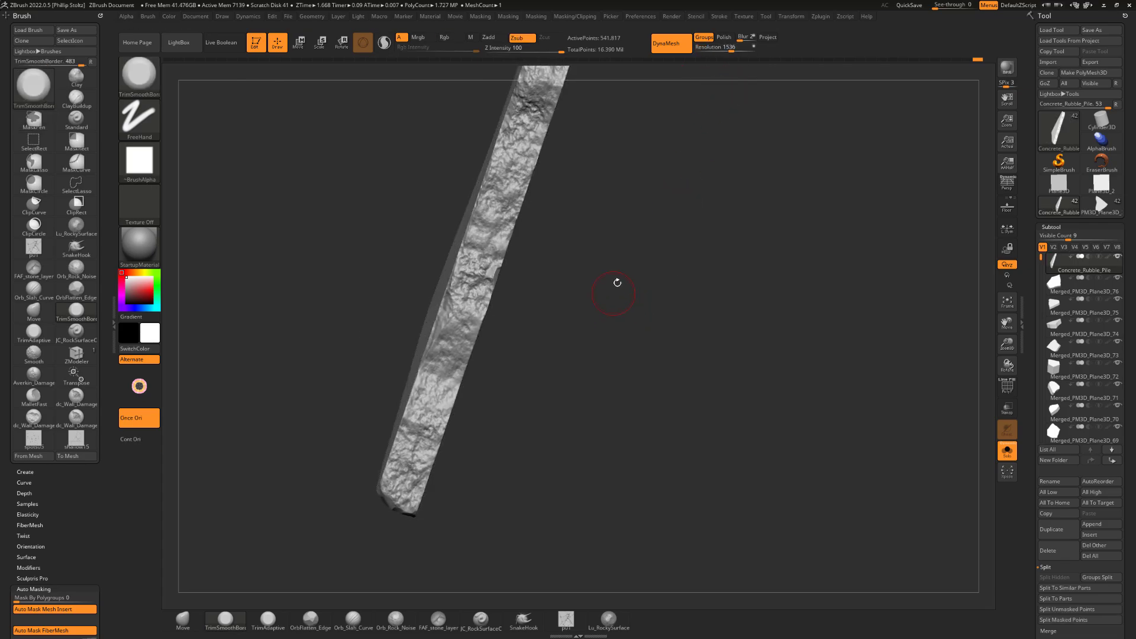
right_drag(599, 252, 625, 260)
right_drag(565, 238, 556, 220)
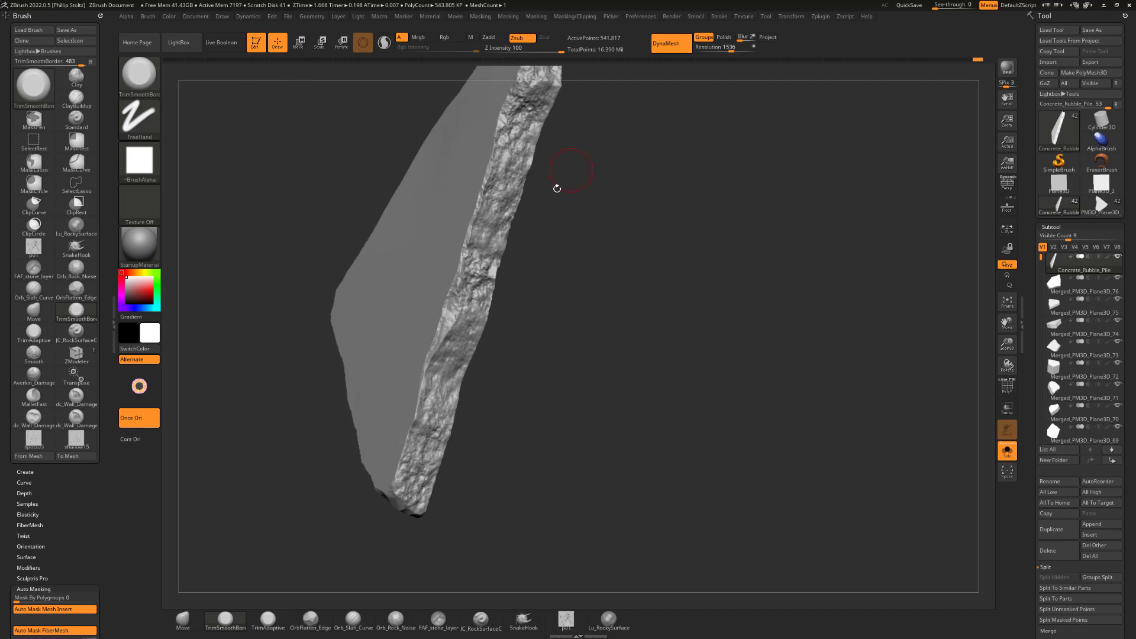
Reduce the draw size and trim the rim at the upper end of the large chip with TrimSmoothBorder.
mouse_move(607, 272)
alt+right_down()
mouse_move(621, 245)
mouse_move(623, 265)
alt+right_up()
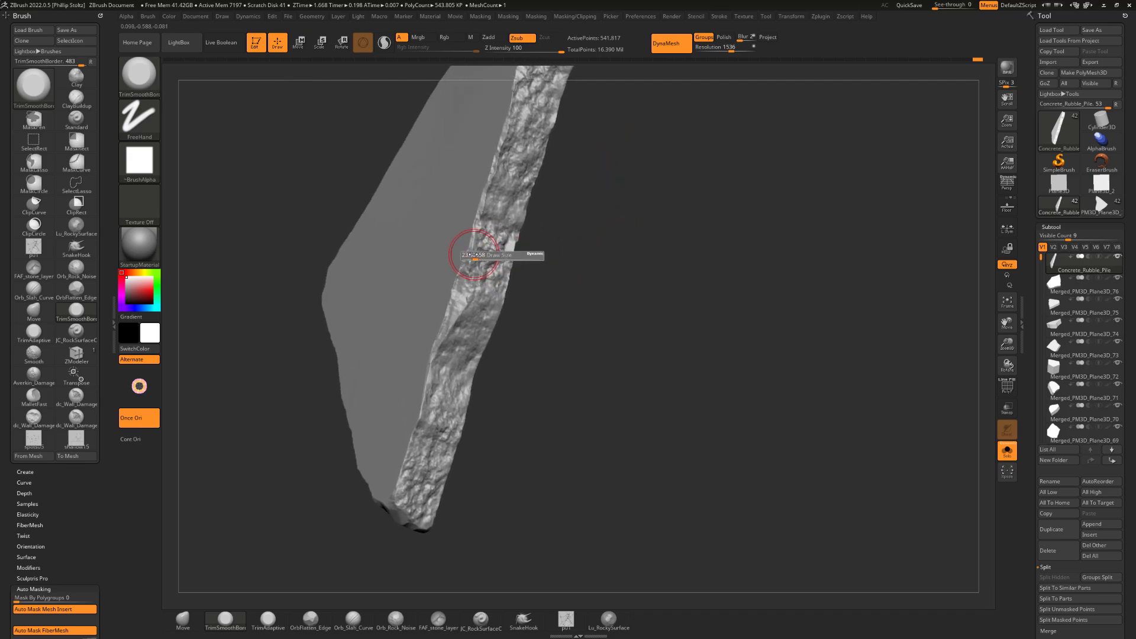
right_drag(559, 220, 593, 210)
drag(485, 242, 478, 267)
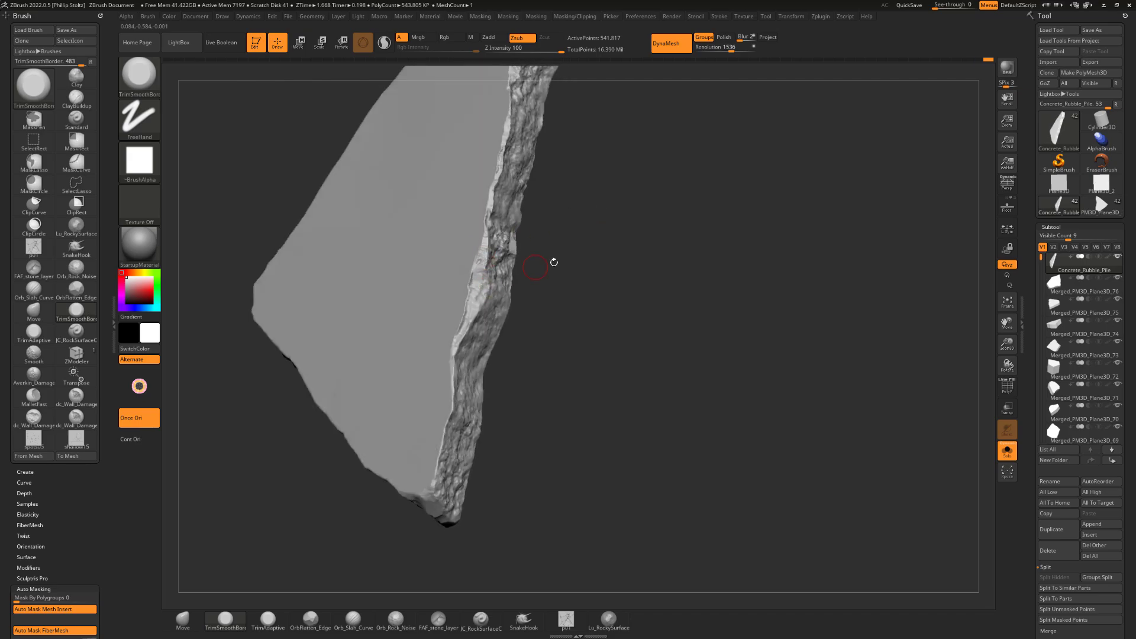
right_drag(553, 262, 641, 263)
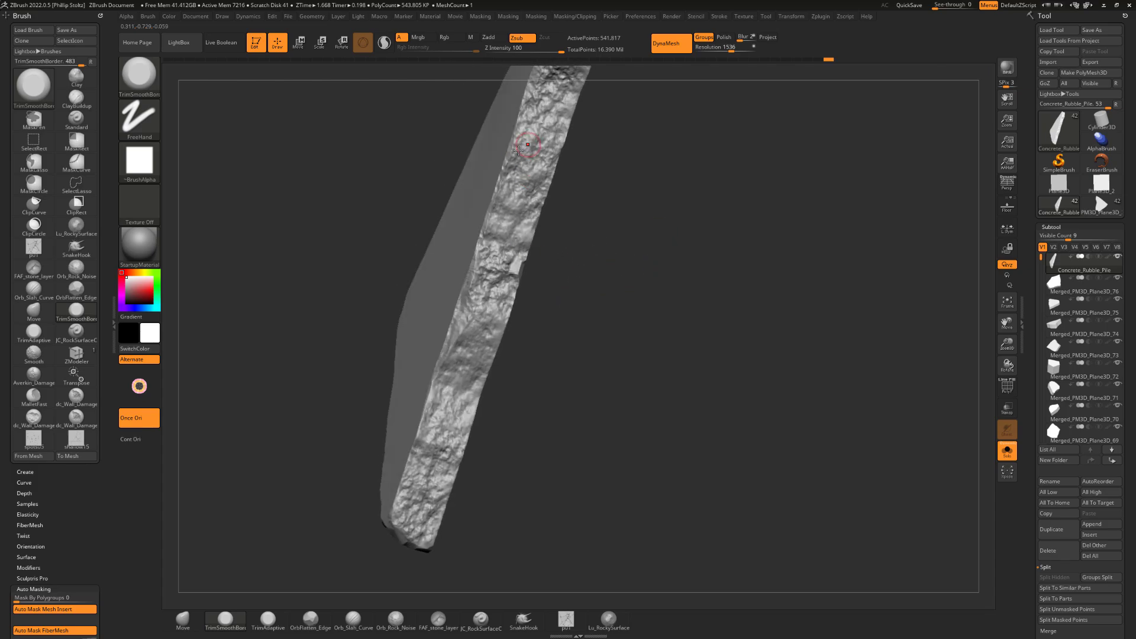
drag(692, 276, 716, 273)
drag(601, 367, 456, 197)
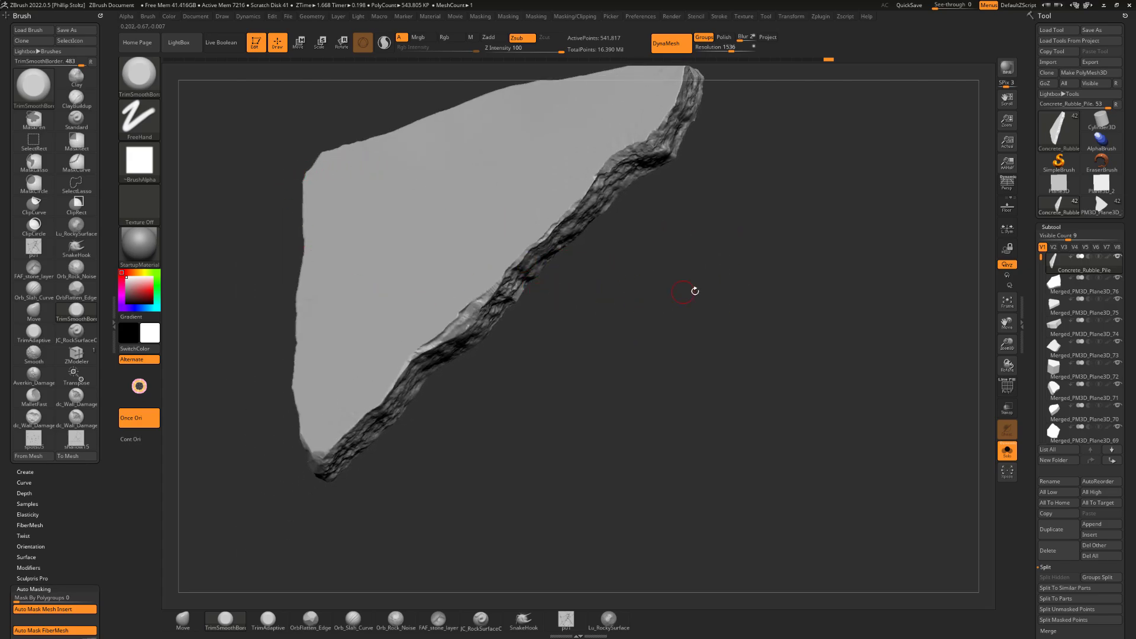
drag(683, 292, 719, 307)
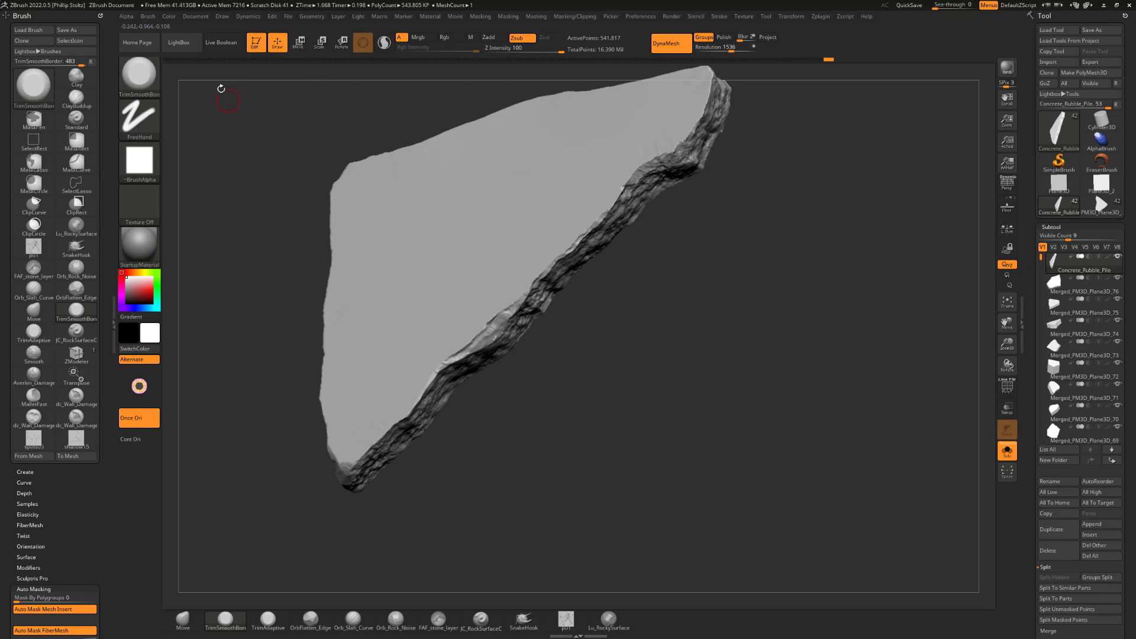
Load the MalletFast brush from the LightBox Mallet brush folder for working on the slab's chipped rim.
click(193, 49)
click(269, 71)
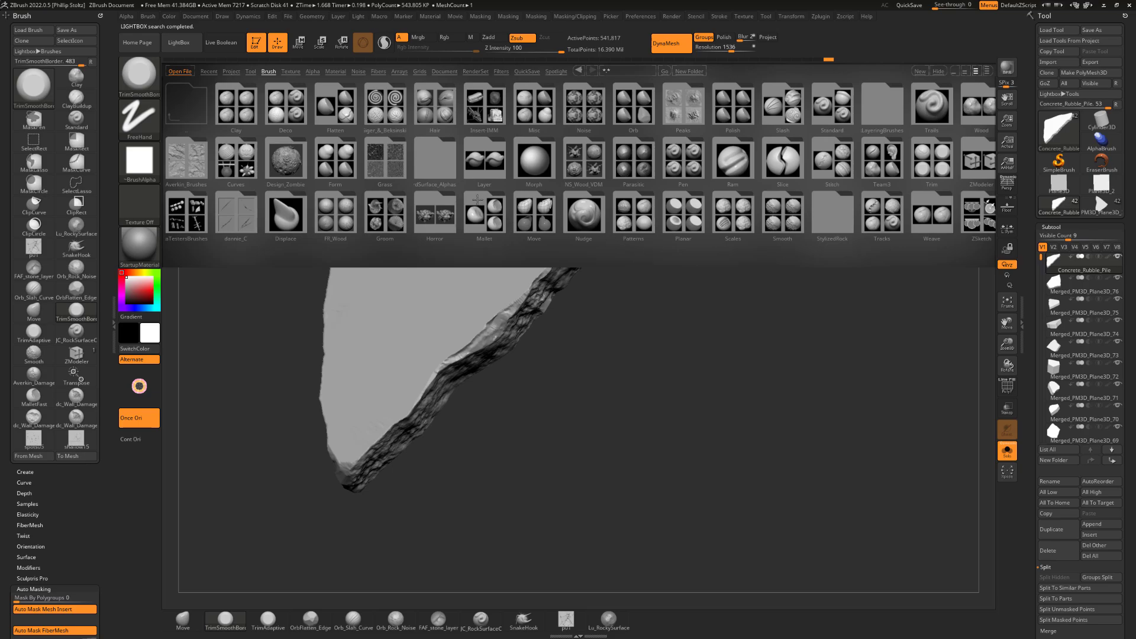
click(479, 214)
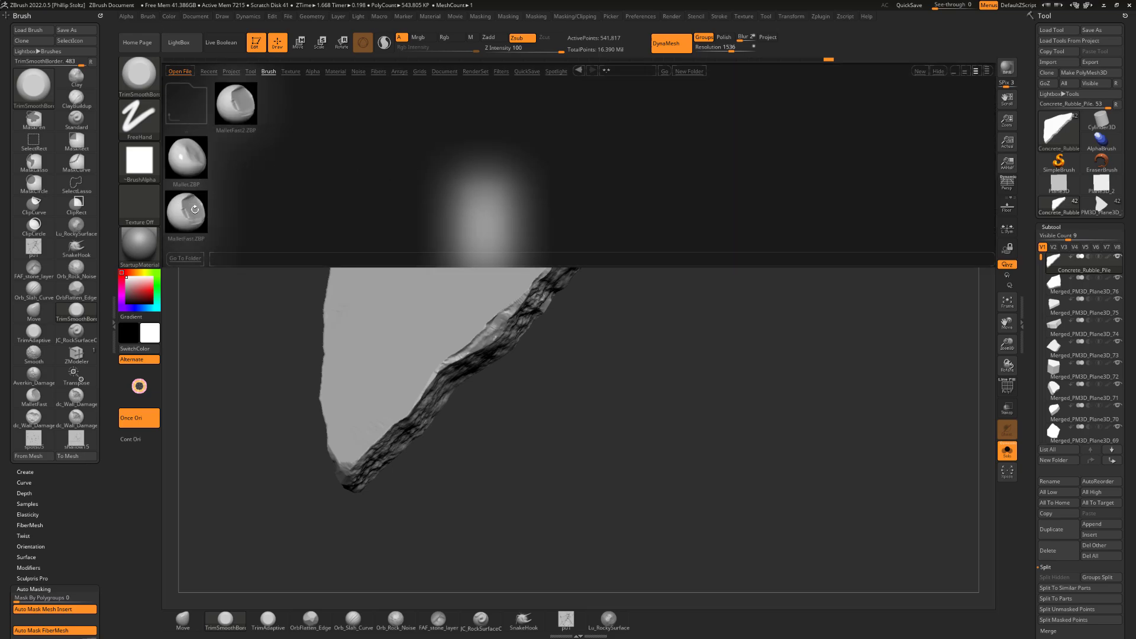
double_click(189, 213)
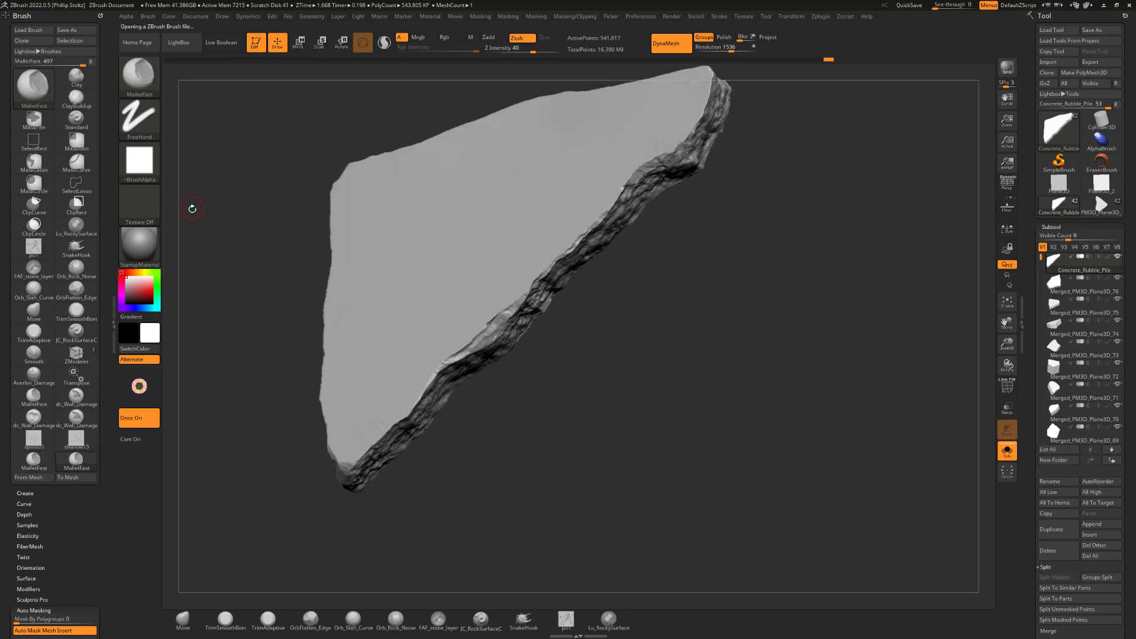
click(140, 160)
drag(642, 308, 651, 283)
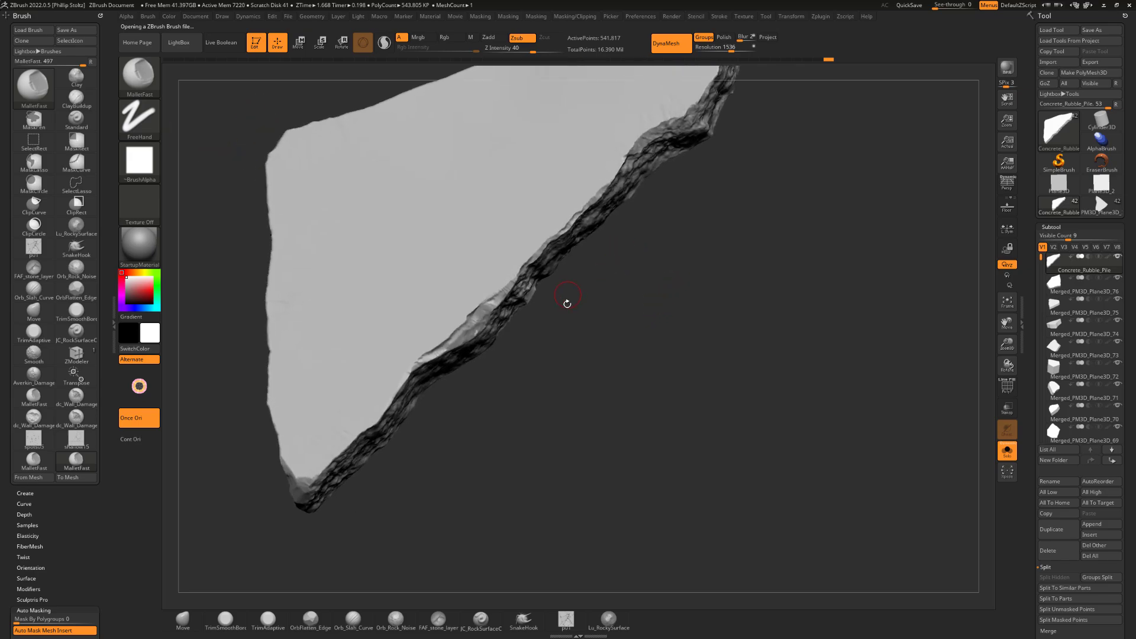
Chip the middle and lower part of the slab's long diagonal top edge with the MalletFast brush.
drag(510, 303, 564, 311)
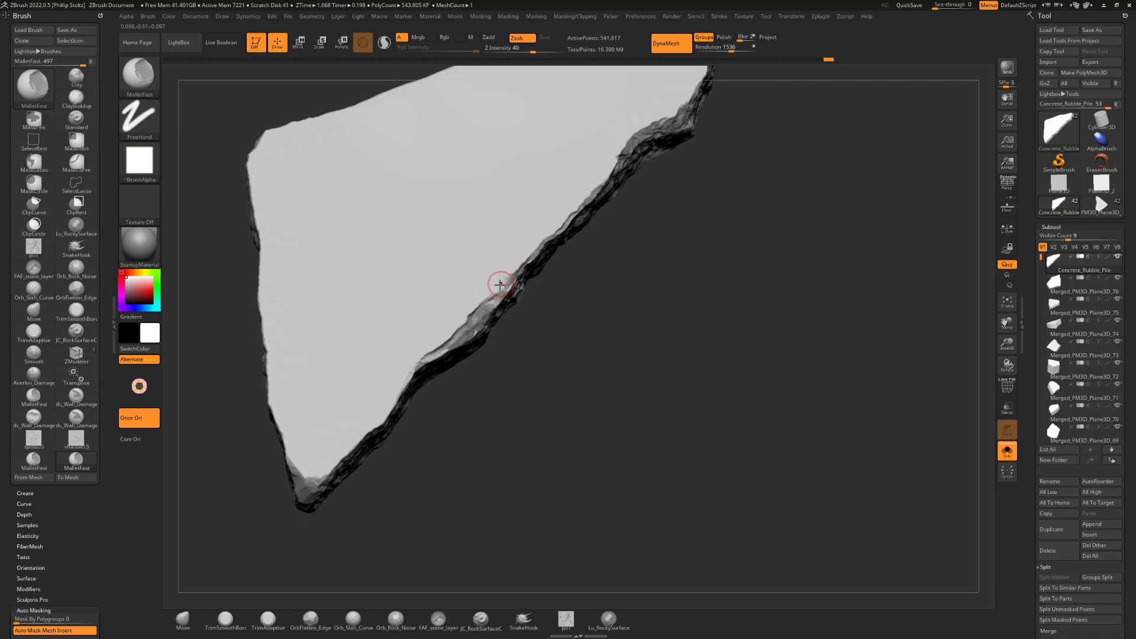
drag(497, 302, 535, 299)
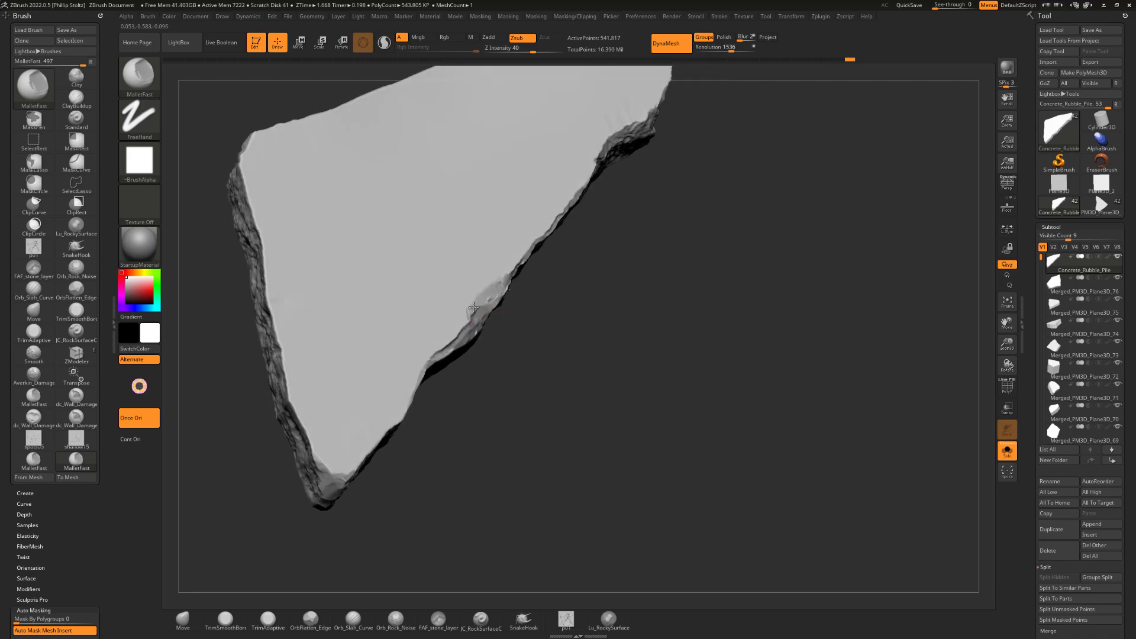
mouse_move(456, 329)
mouse_down()
mouse_move(532, 327)
mouse_move(455, 335)
mouse_move(493, 341)
mouse_up()
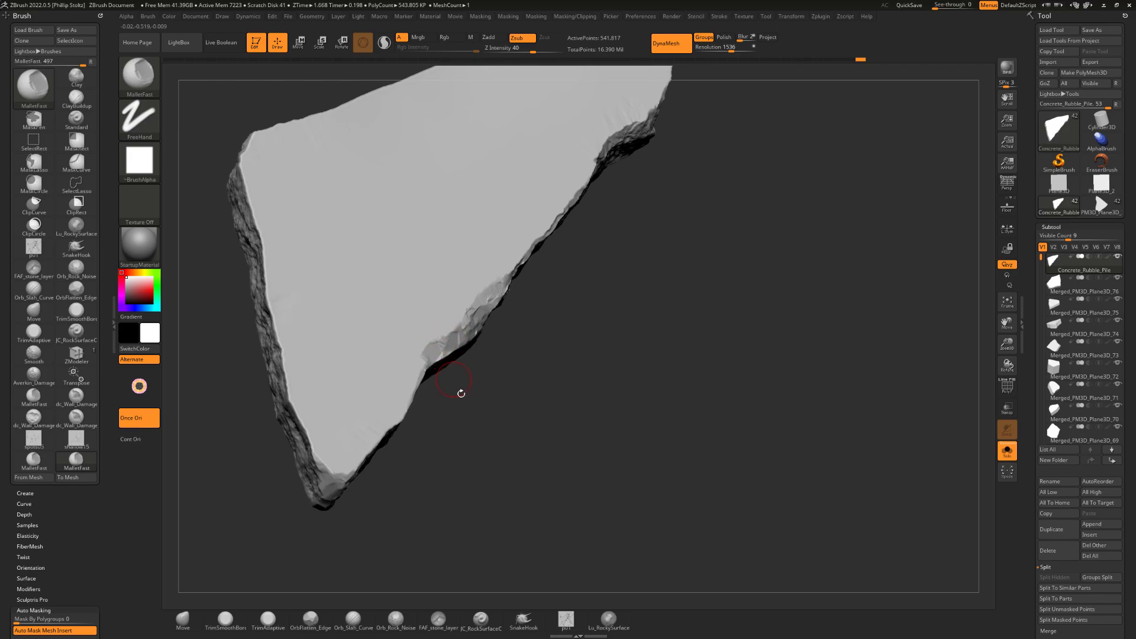
drag(459, 393, 423, 358)
mouse_move(537, 351)
mouse_down()
mouse_move(535, 325)
mouse_move(496, 308)
mouse_move(425, 351)
mouse_move(510, 358)
mouse_move(436, 312)
mouse_move(423, 316)
mouse_up()
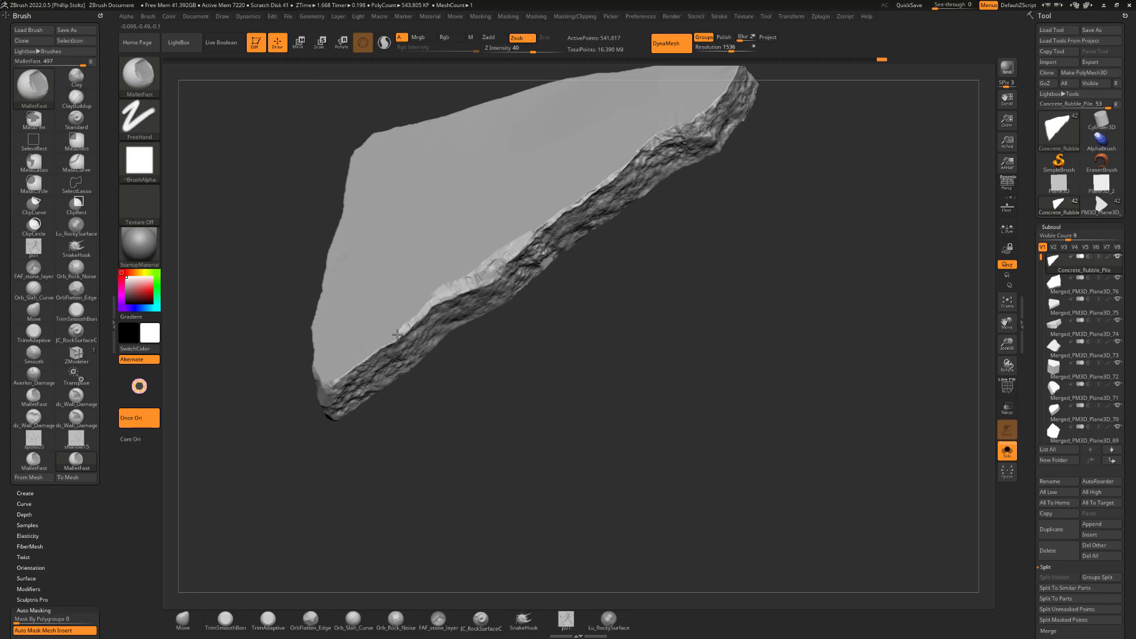
mouse_move(432, 381)
mouse_down()
mouse_move(406, 331)
mouse_move(384, 354)
mouse_move(418, 310)
mouse_up()
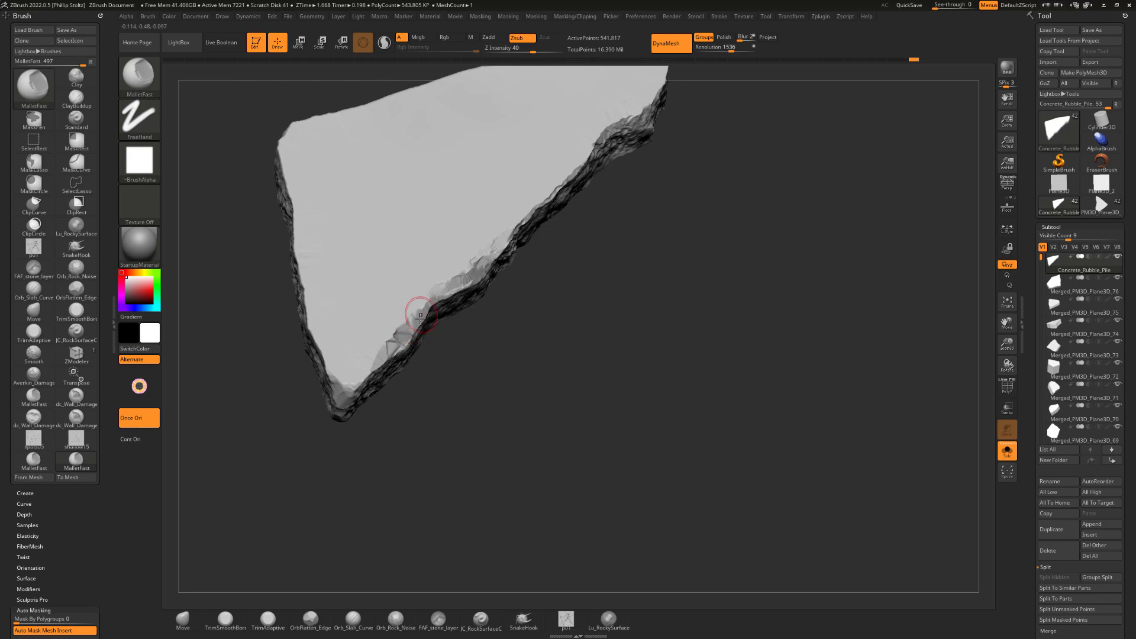
drag(583, 330, 567, 290)
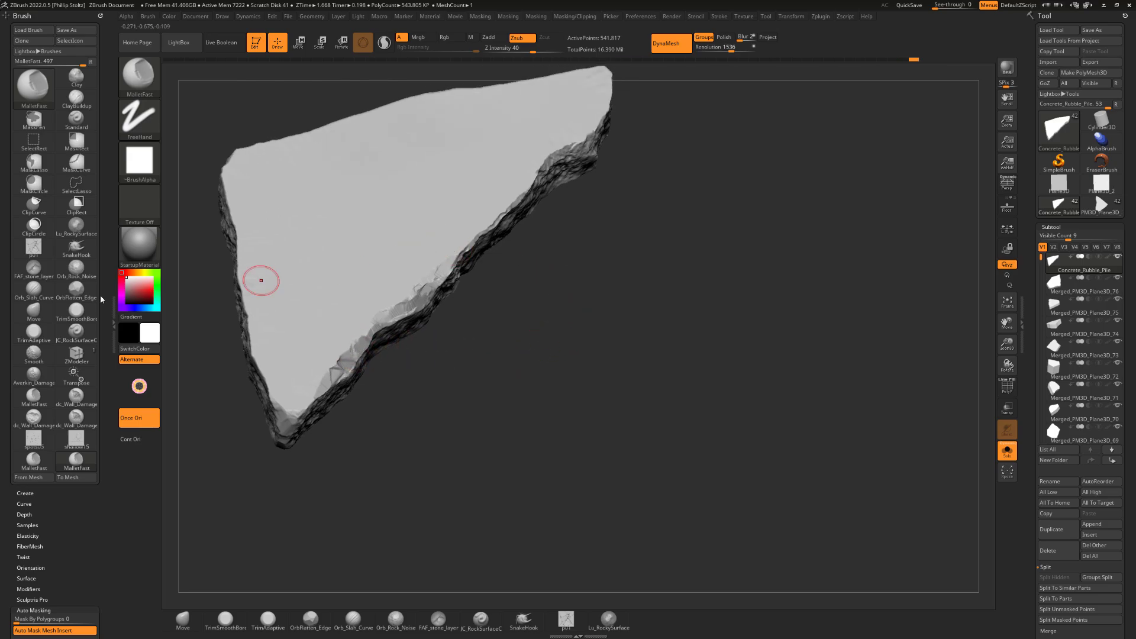
right_drag(0, 234, 471, 269)
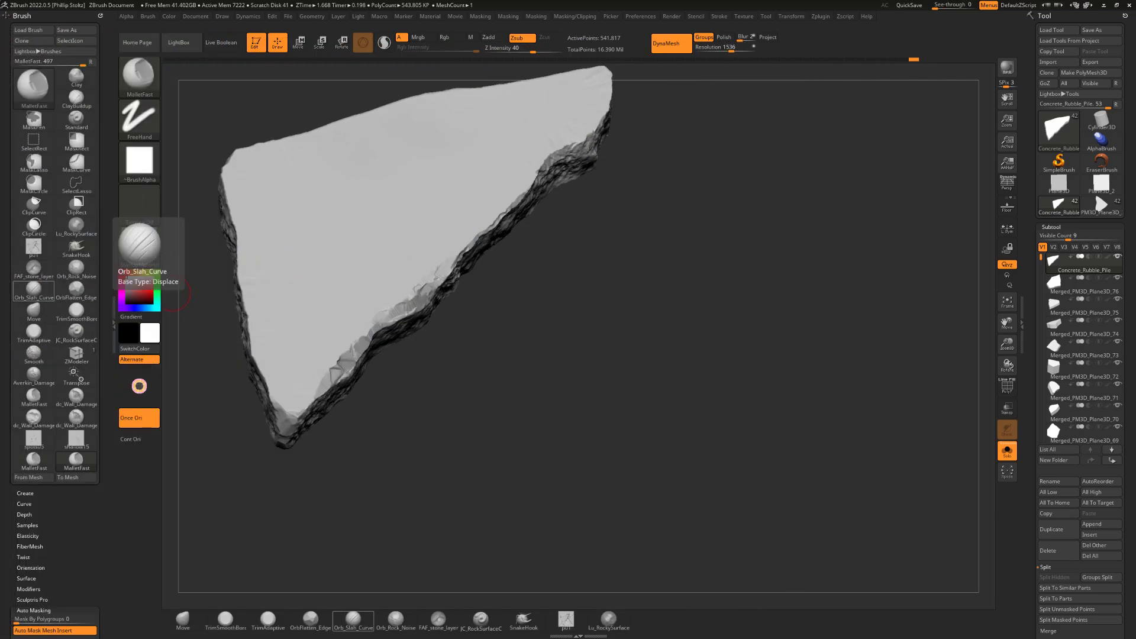
Extend the mallet chips along the diagonal edge, widening the break from mid-edge down to the pointed tip.
alt+drag(552, 282, 611, 260)
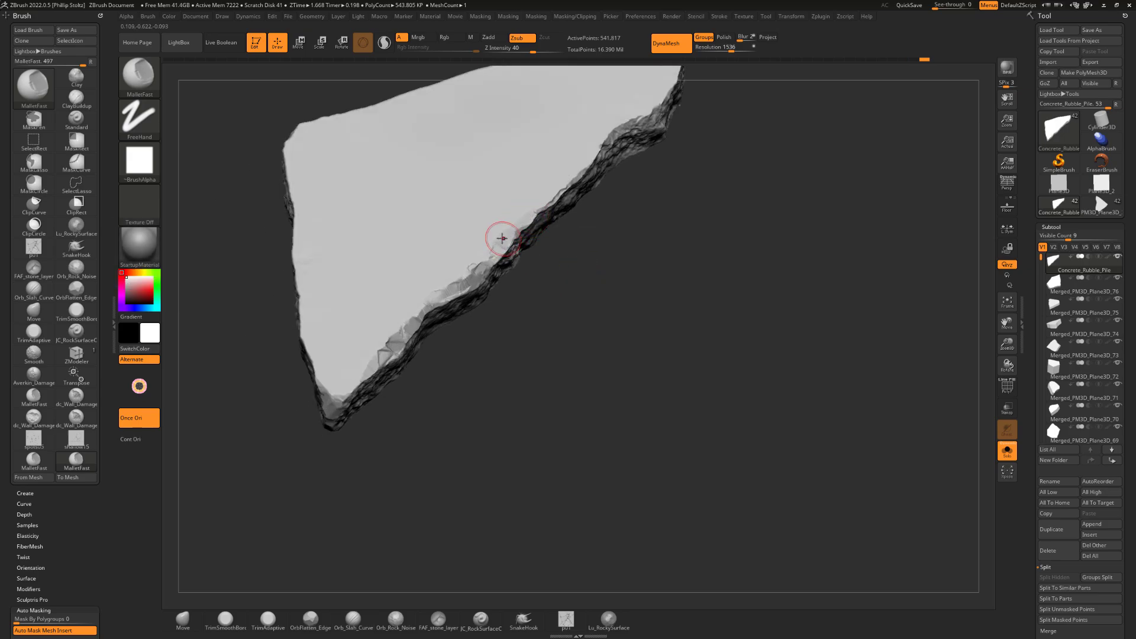
mouse_move(535, 309)
mouse_down()
mouse_move(487, 322)
mouse_move(418, 309)
mouse_move(397, 374)
mouse_up()
right_drag(397, 374, 402, 380)
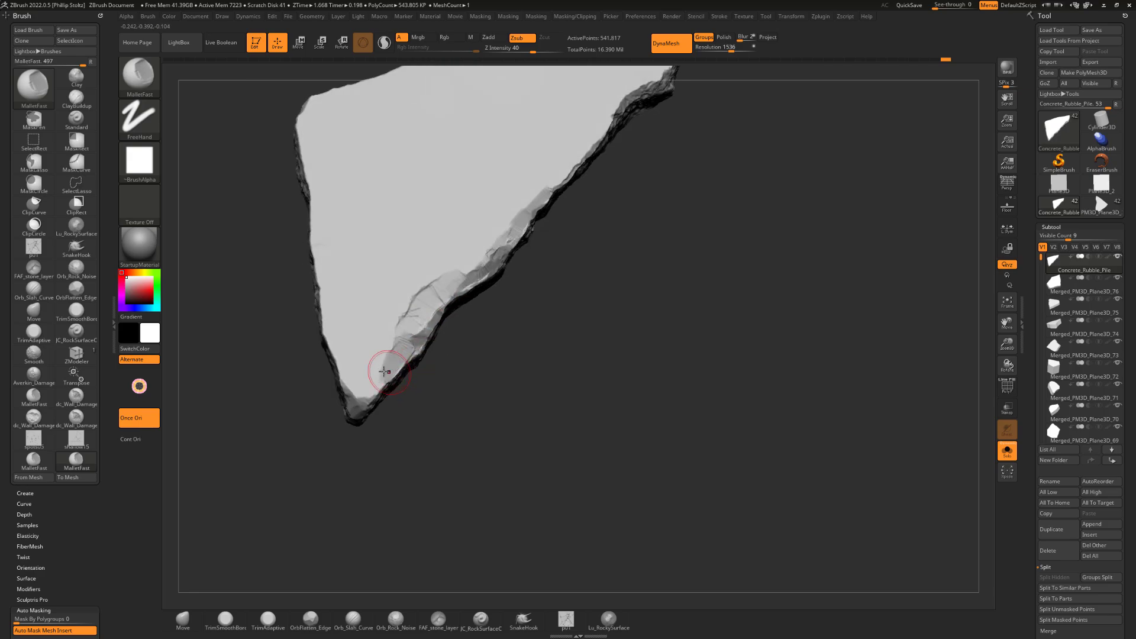
mouse_move(386, 372)
mouse_down()
mouse_move(351, 379)
mouse_move(365, 394)
mouse_move(342, 368)
mouse_move(390, 368)
mouse_move(378, 374)
mouse_up()
mouse_move(456, 380)
mouse_down()
mouse_move(508, 388)
mouse_move(487, 429)
mouse_up()
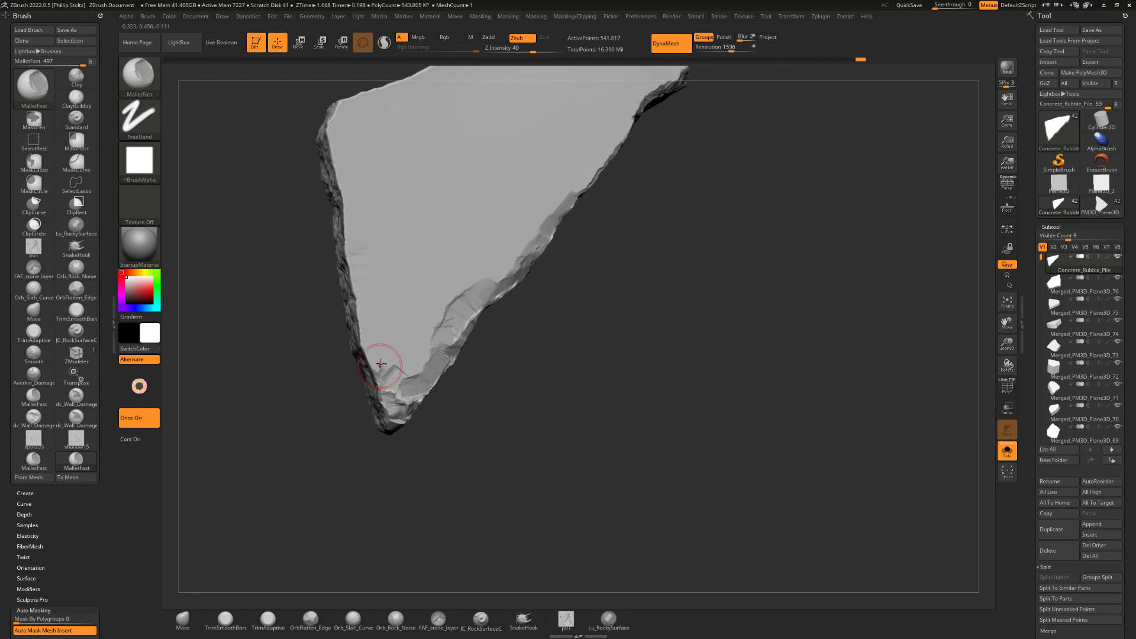
Chip away the top face around the slab's pointed tip and up the adjoining left edge.
mouse_move(363, 346)
mouse_down()
mouse_move(367, 337)
mouse_move(381, 367)
mouse_move(416, 386)
mouse_move(367, 329)
mouse_move(359, 288)
mouse_move(364, 344)
mouse_up()
drag(386, 383, 425, 388)
mouse_move(515, 379)
mouse_down()
mouse_move(418, 392)
mouse_move(400, 407)
mouse_up()
drag(484, 398, 436, 334)
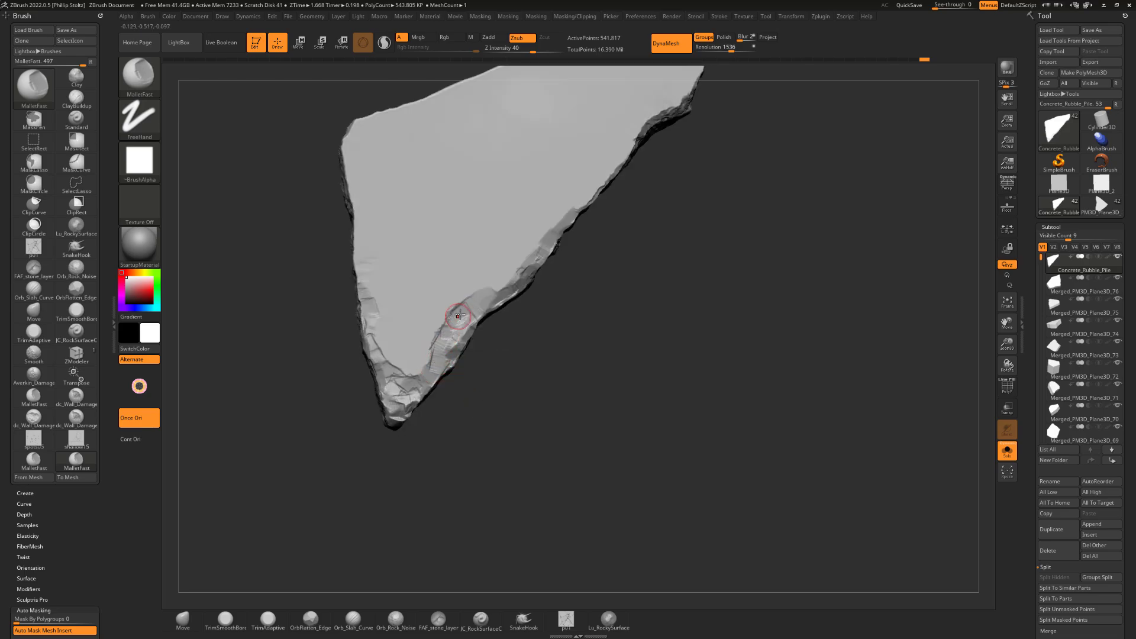
Add smaller mallet breaks to the diagonal edge's chipped band, and re-DynaMesh the slab at resolution 1536.
drag(491, 294, 510, 290)
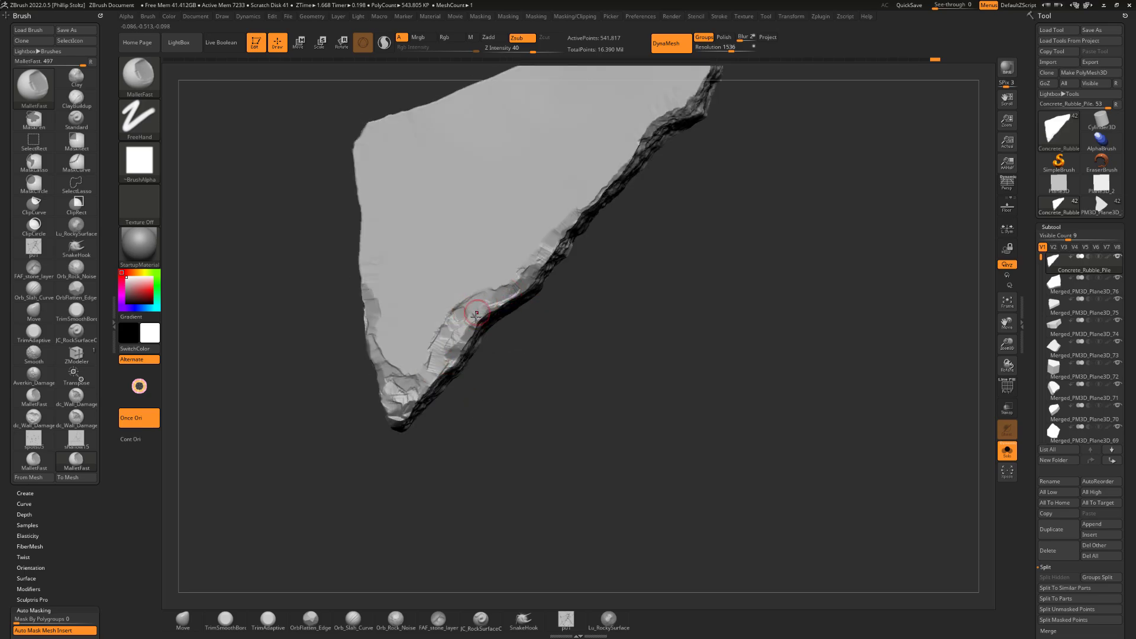
drag(503, 341, 451, 328)
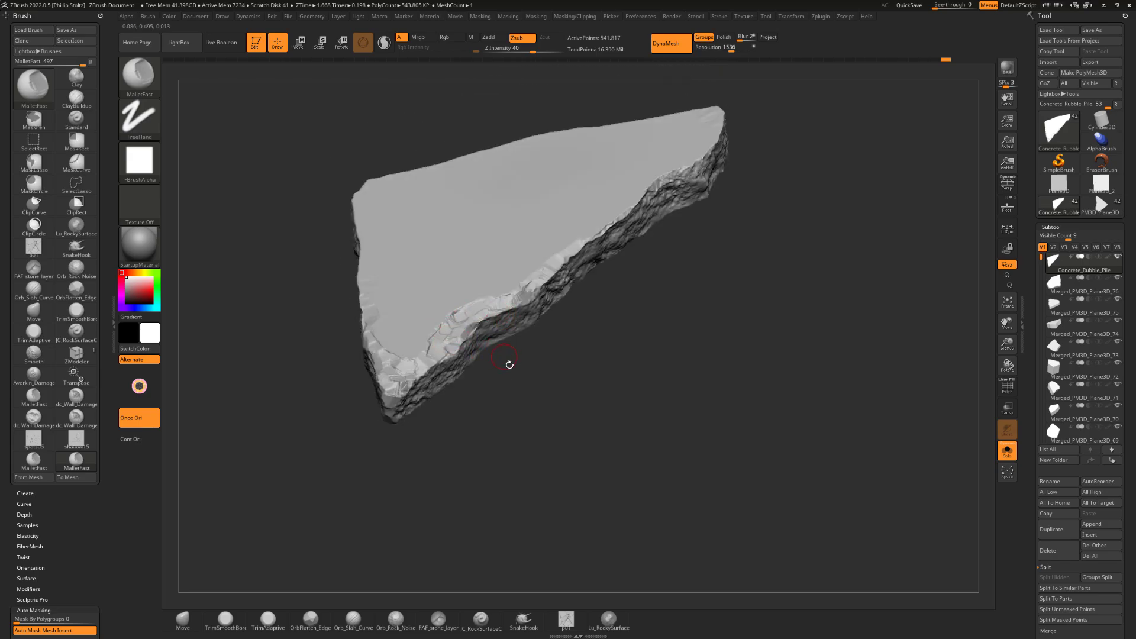
drag(508, 364, 472, 325)
mouse_move(542, 369)
mouse_down()
mouse_move(549, 385)
mouse_move(532, 328)
mouse_move(580, 357)
mouse_move(518, 323)
mouse_up()
key(ctrl)
drag(537, 368, 539, 359)
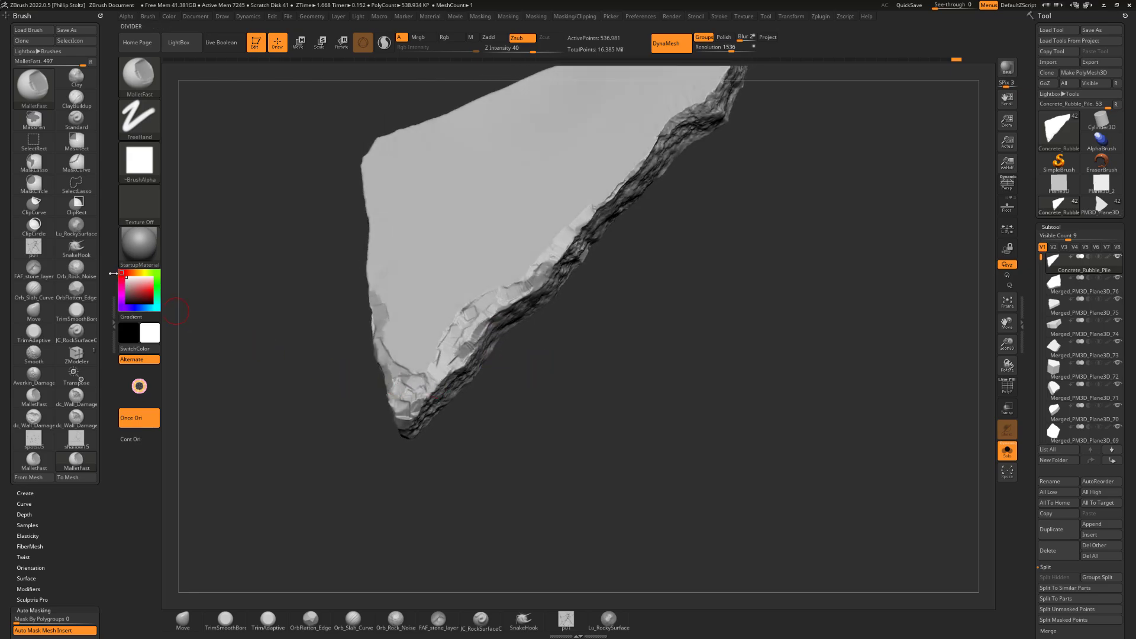
Roughen the chipped band along the diagonal edge with the Orb_Rock_Noise brush, undoing the first stroke.
click(77, 267)
mouse_move(589, 322)
mouse_down()
mouse_move(550, 314)
mouse_move(549, 341)
mouse_up()
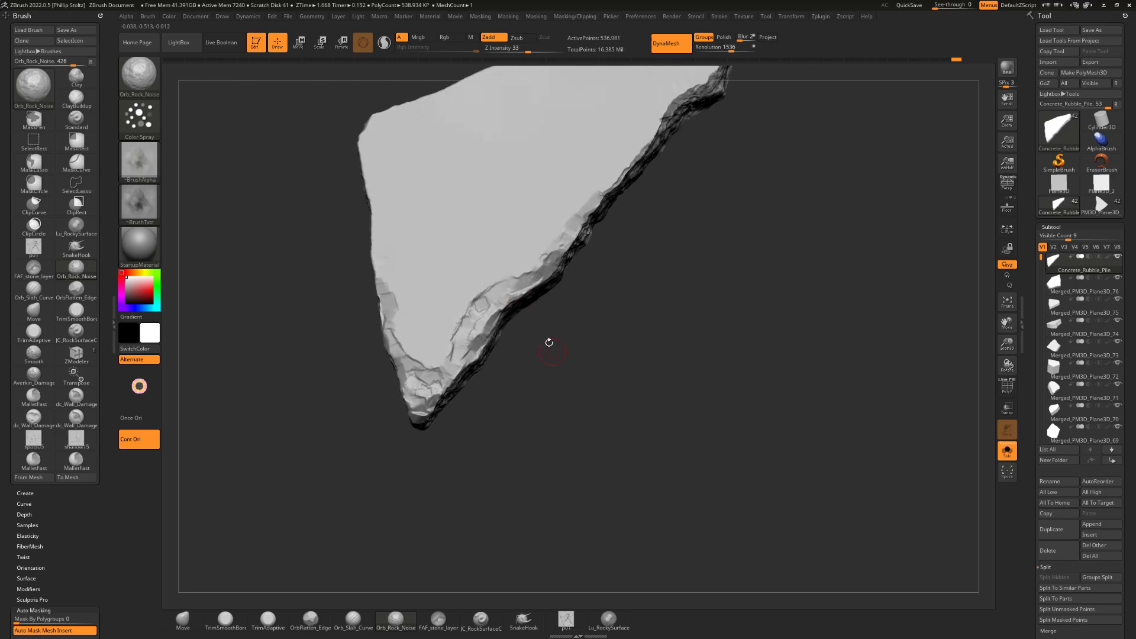
drag(516, 286, 467, 330)
key(ctrl+z)
drag(486, 384, 465, 382)
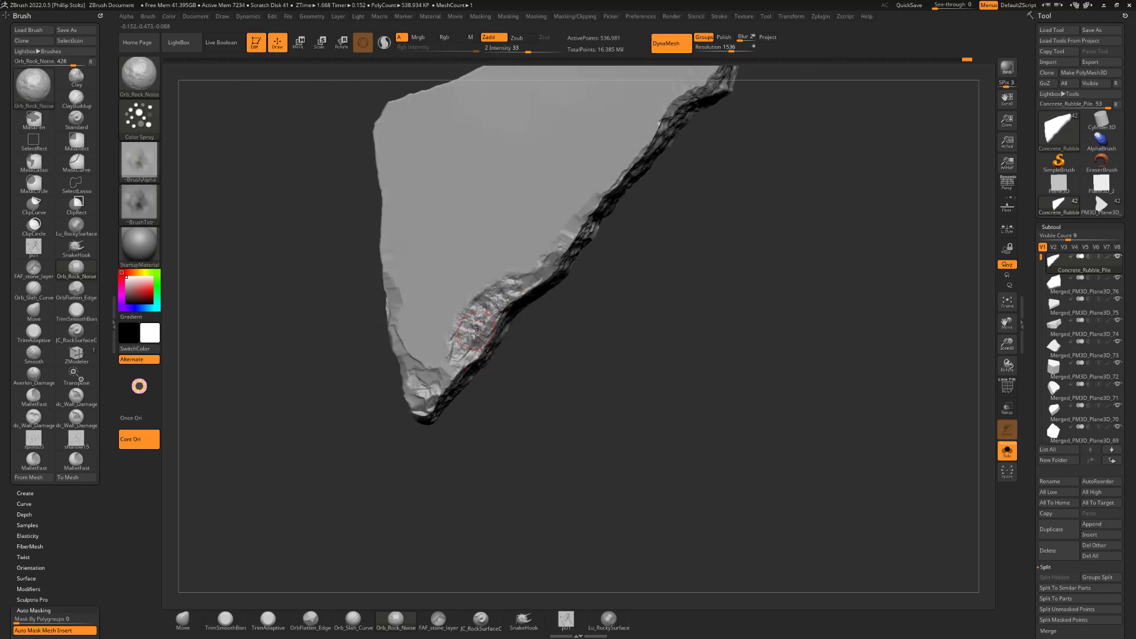
mouse_move(476, 333)
mouse_down()
mouse_move(454, 362)
mouse_move(496, 368)
mouse_up()
mouse_move(454, 358)
mouse_down()
mouse_move(422, 388)
mouse_move(410, 376)
mouse_move(450, 353)
mouse_move(514, 267)
mouse_move(582, 266)
mouse_move(590, 301)
mouse_move(553, 249)
mouse_move(601, 204)
mouse_up()
mouse_move(633, 259)
mouse_down()
mouse_move(678, 262)
mouse_move(632, 268)
mouse_move(611, 342)
mouse_move(540, 346)
mouse_up()
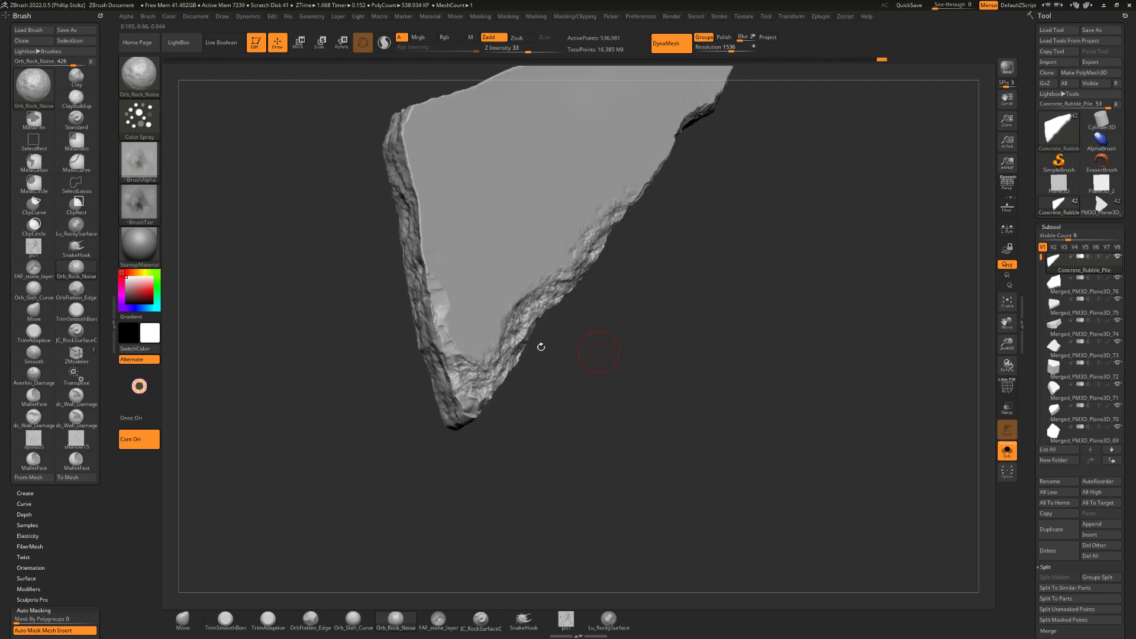
Apply the same rock noise to the chipped left edge and around the slab's pointed tip.
mouse_move(442, 346)
mouse_down()
mouse_move(431, 284)
mouse_move(361, 286)
mouse_up()
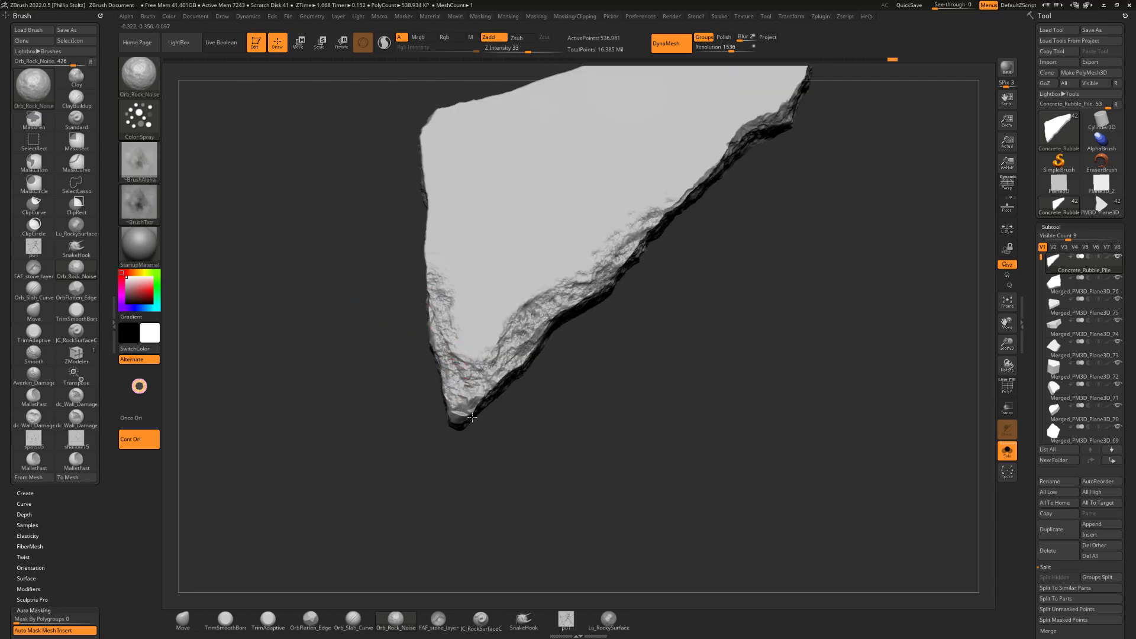
drag(508, 445, 513, 366)
mouse_move(471, 399)
mouse_down()
mouse_move(457, 430)
mouse_move(469, 441)
mouse_up()
drag(522, 439, 539, 409)
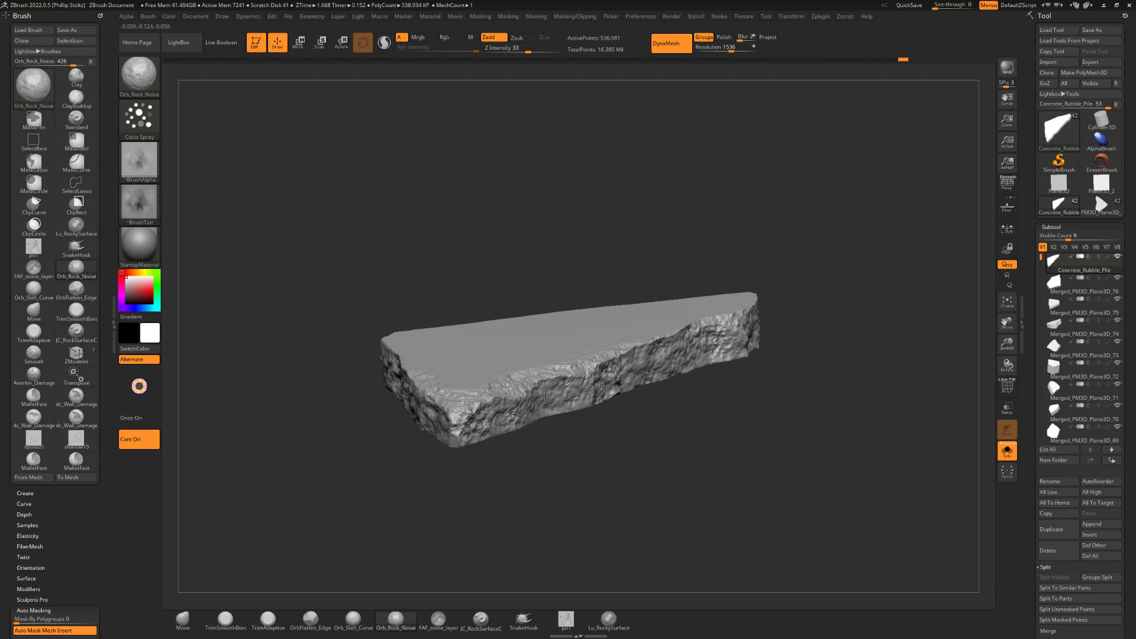
drag(379, 450, 474, 466)
mouse_move(465, 391)
mouse_down()
mouse_move(501, 416)
mouse_move(577, 432)
mouse_move(644, 294)
mouse_move(515, 355)
mouse_up()
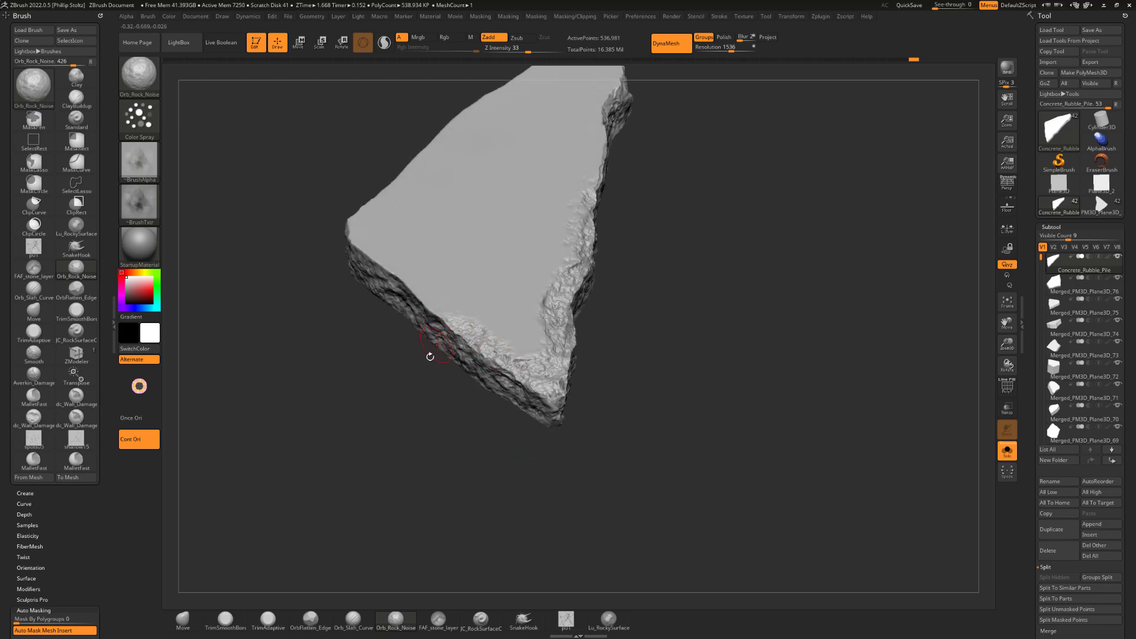
mouse_move(430, 356)
mouse_down()
mouse_move(438, 398)
mouse_move(555, 410)
mouse_move(545, 413)
mouse_move(479, 340)
mouse_up()
Trim the top face with the TrimSmoothBorder brush beside the upper part of the rough diagonal edge, undoing an unwanted stroke.
key(b)
key(t)
key(s)
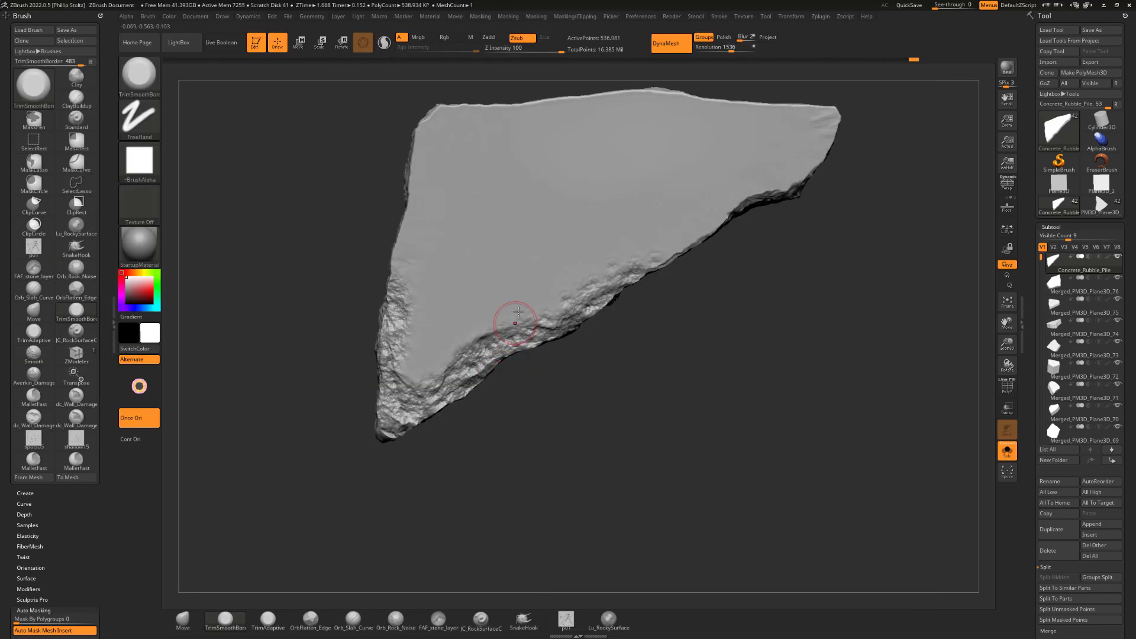
alt+drag(573, 378, 568, 328)
key(s)
drag(509, 276, 514, 263)
alt+drag(606, 293, 584, 300)
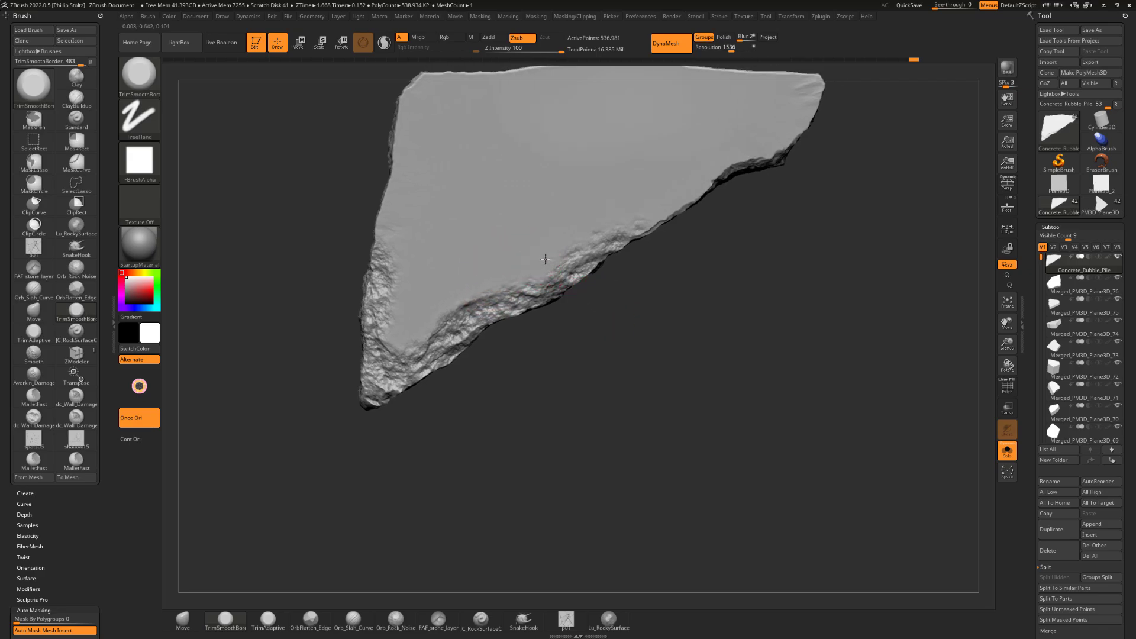
drag(561, 254, 576, 248)
key(ctrl+z)
drag(605, 295, 604, 286)
drag(542, 246, 544, 245)
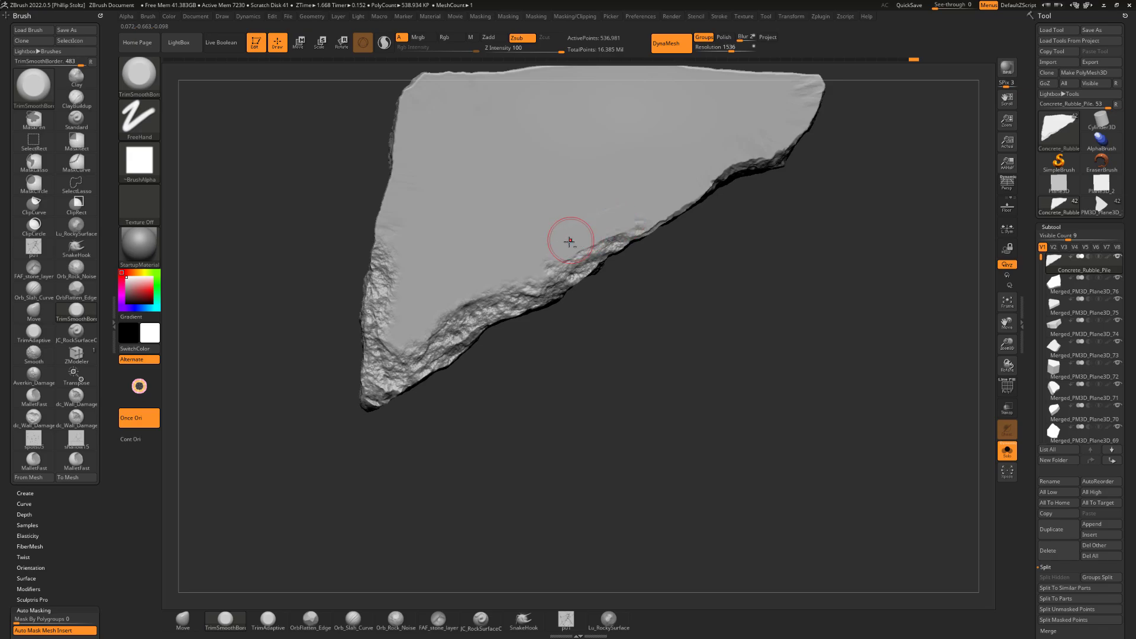
Continue trimming the top face along the diagonal break toward the tip to sharpen its border.
drag(522, 274, 441, 314)
mouse_move(502, 362)
mouse_down()
mouse_move(522, 379)
mouse_move(505, 362)
mouse_move(513, 357)
mouse_up()
drag(451, 304, 436, 295)
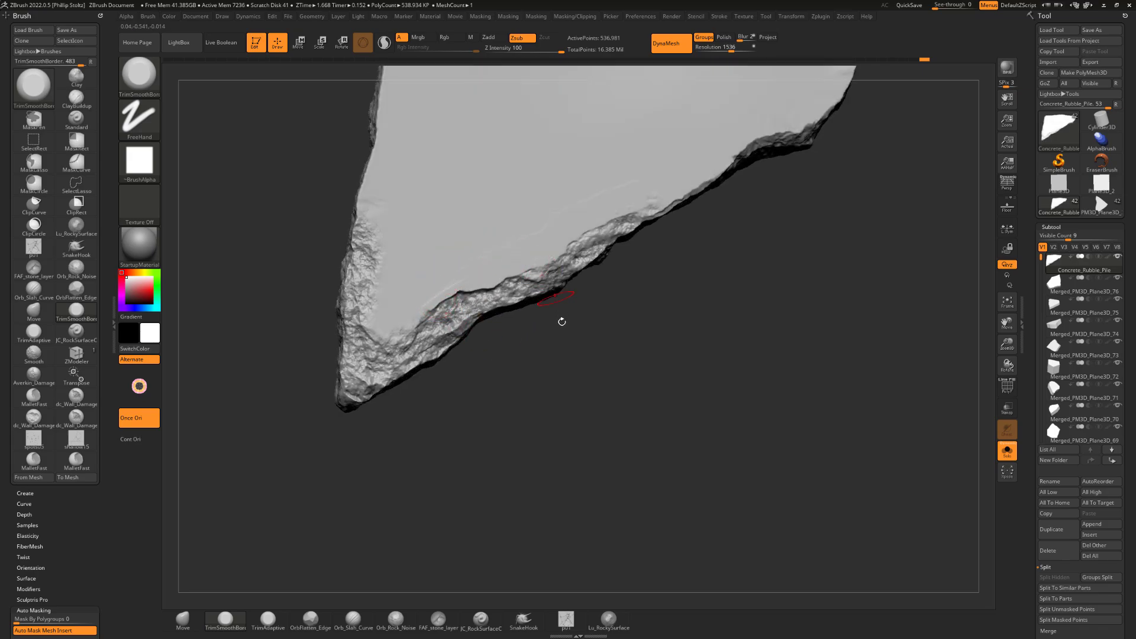
drag(561, 321, 565, 336)
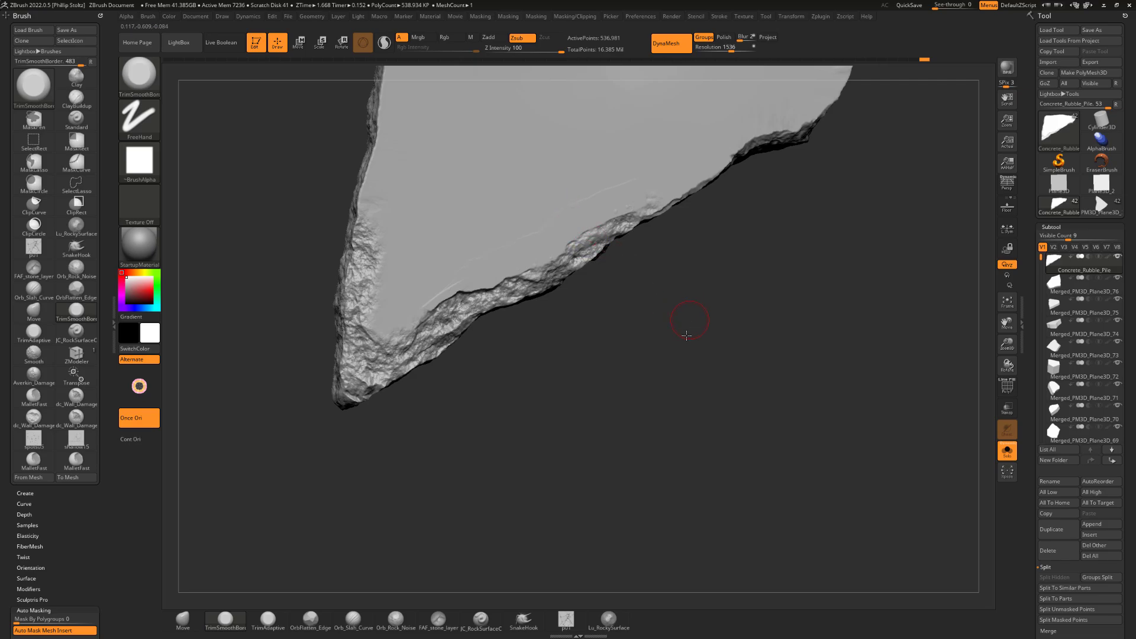
mouse_move(686, 336)
alt+mouse_down()
mouse_move(700, 347)
mouse_move(638, 267)
mouse_move(679, 260)
mouse_move(604, 347)
mouse_move(576, 284)
alt+mouse_up()
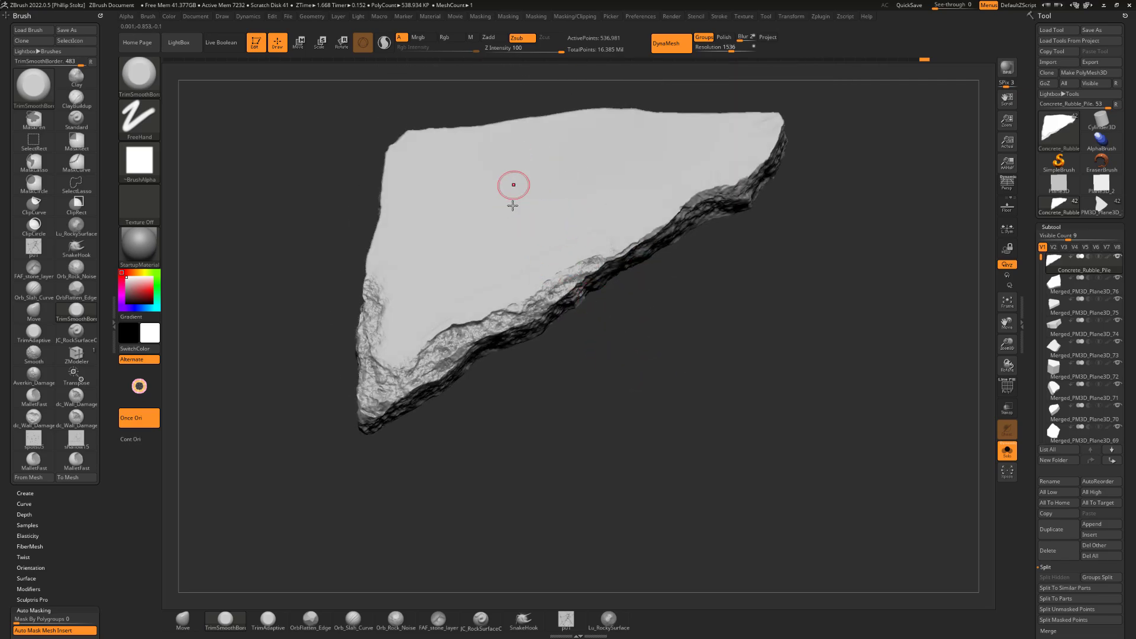
Trim the flat face around the pointed tip and beside the rough left edge for a crisp break line.
mouse_move(637, 332)
mouse_down()
mouse_move(624, 360)
mouse_move(645, 367)
mouse_move(482, 309)
mouse_up()
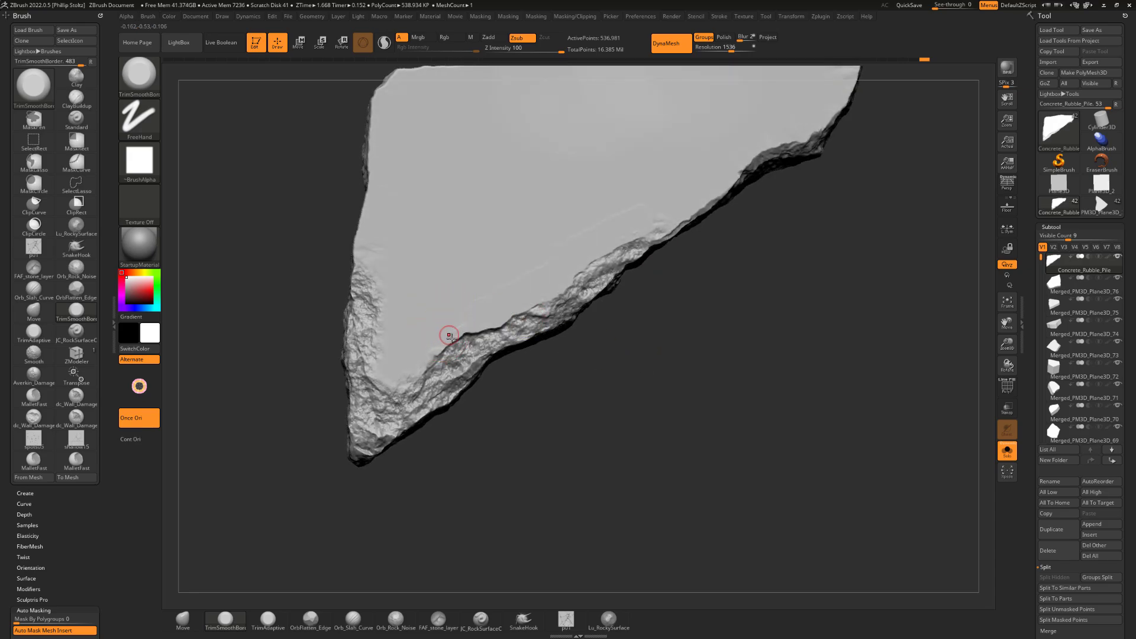
right_drag(485, 385, 453, 368)
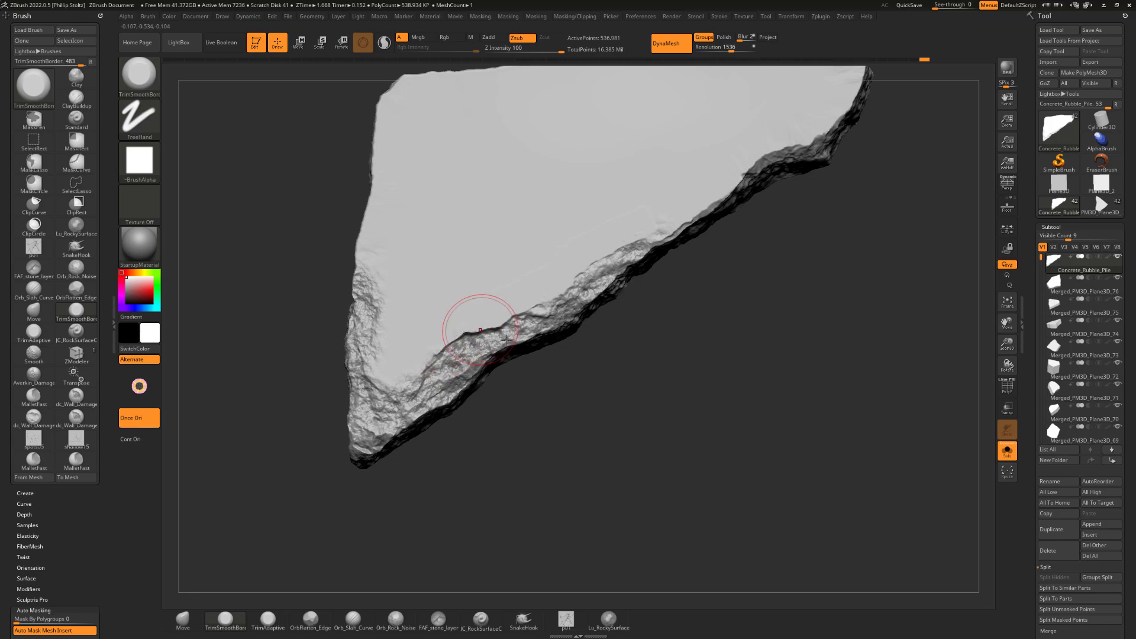
right_drag(482, 329, 495, 283)
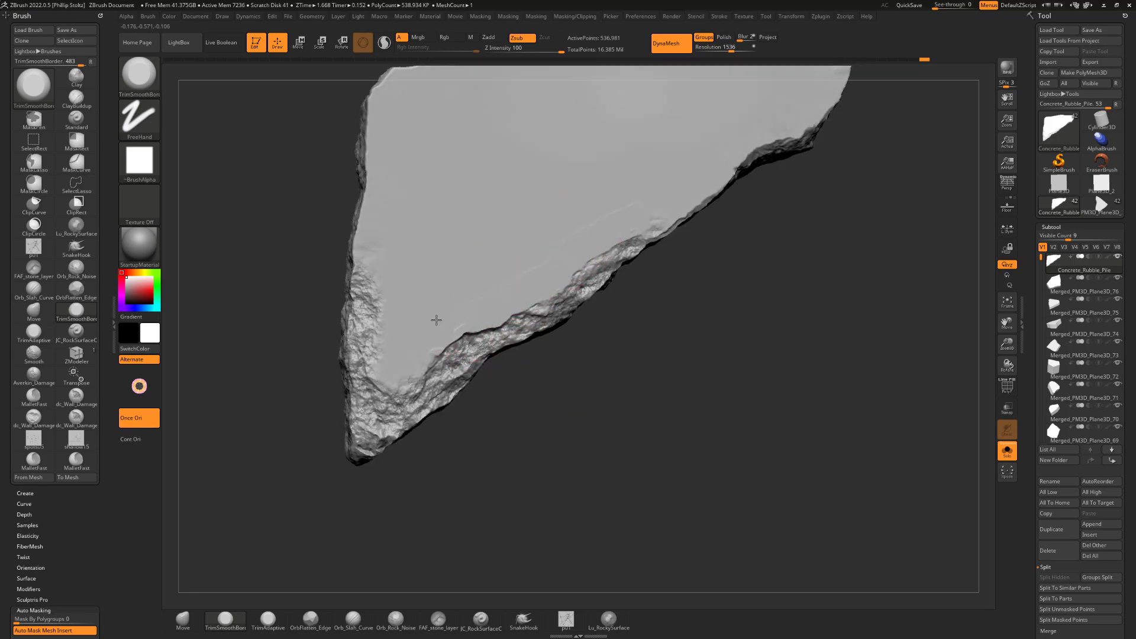
drag(424, 343, 395, 376)
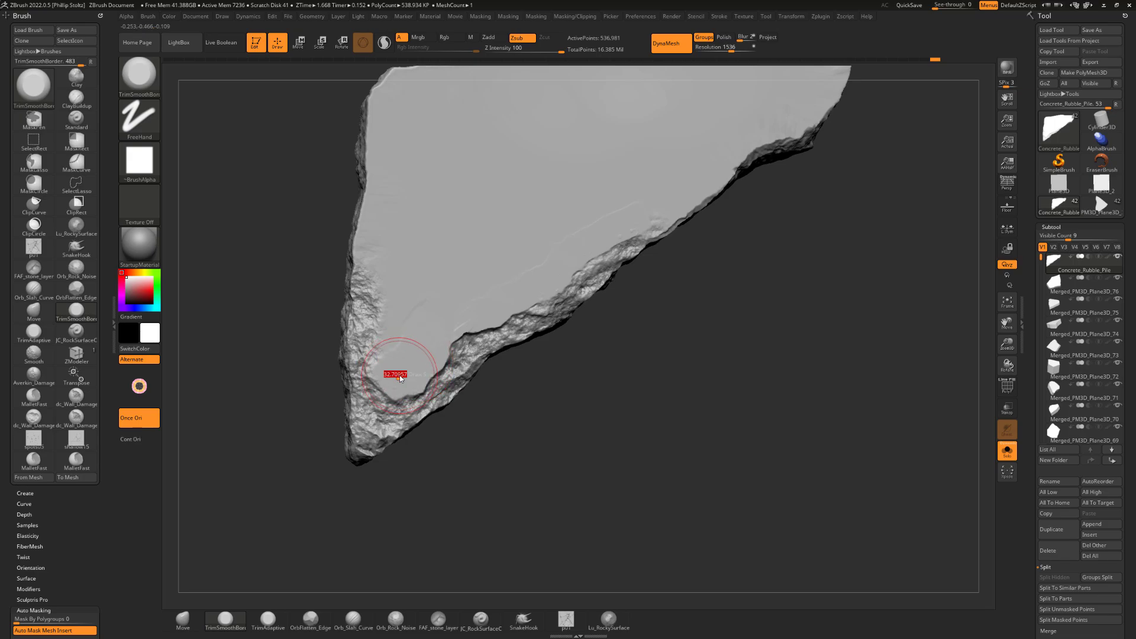
alt+right_drag(474, 445, 512, 437)
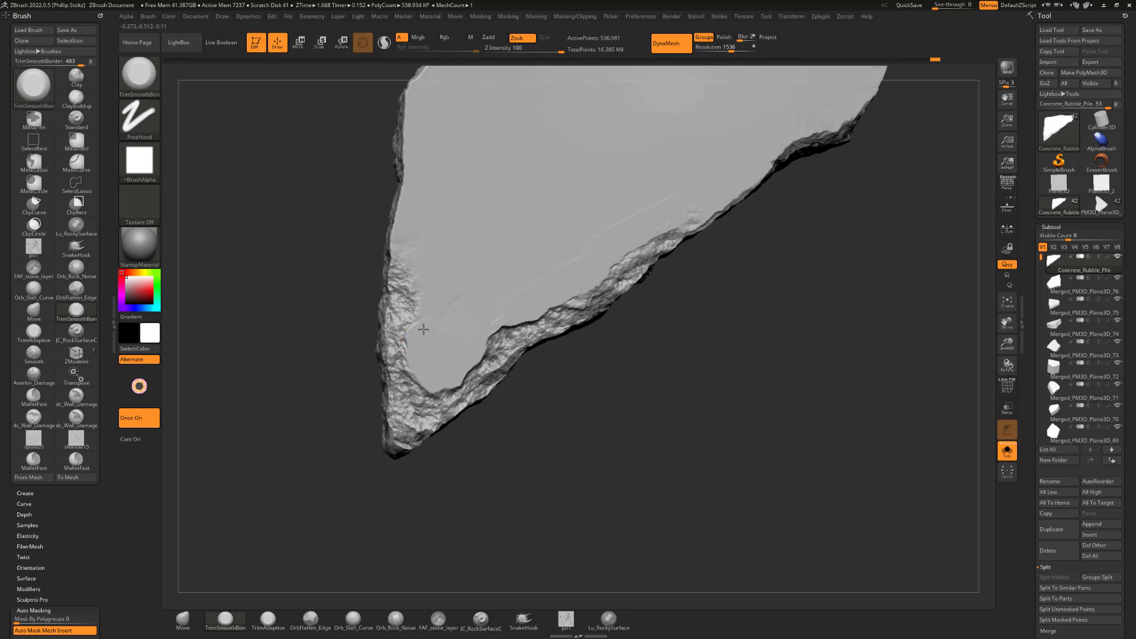
mouse_move(422, 311)
mouse_down()
mouse_move(448, 271)
mouse_move(432, 271)
mouse_move(413, 249)
mouse_move(448, 266)
mouse_move(424, 261)
mouse_move(421, 275)
mouse_up()
Smooth out the trim marks on the top face beside the broken edges with the Flatten brush at Z Intensity 13.
alt+drag(599, 398, 610, 337)
drag(552, 363, 588, 376)
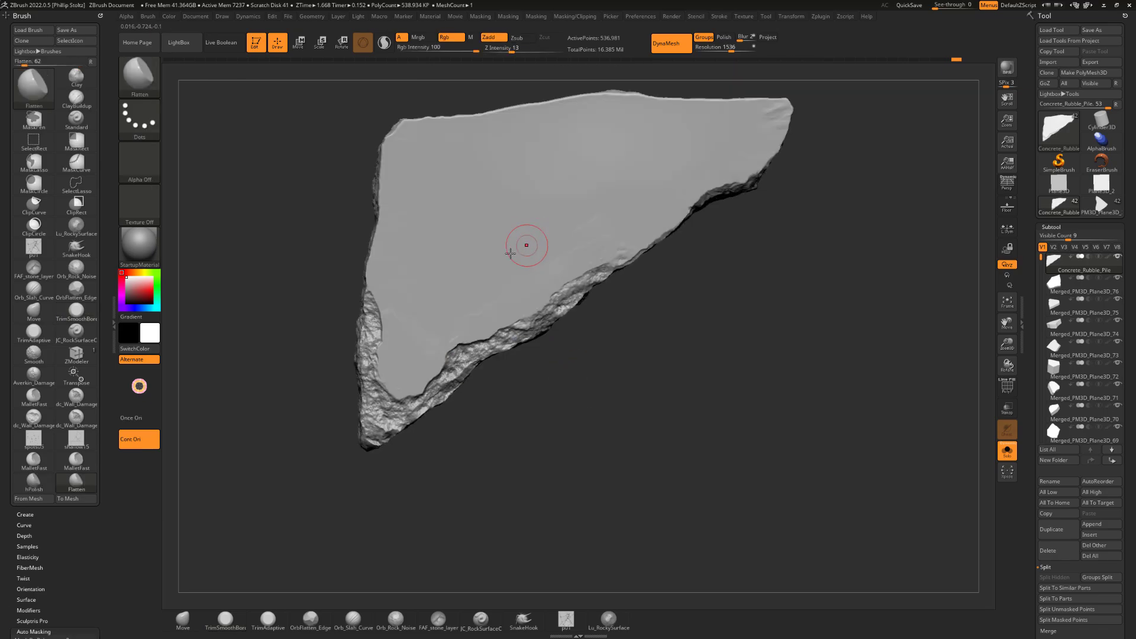
alt+drag(310, 278, 331, 293)
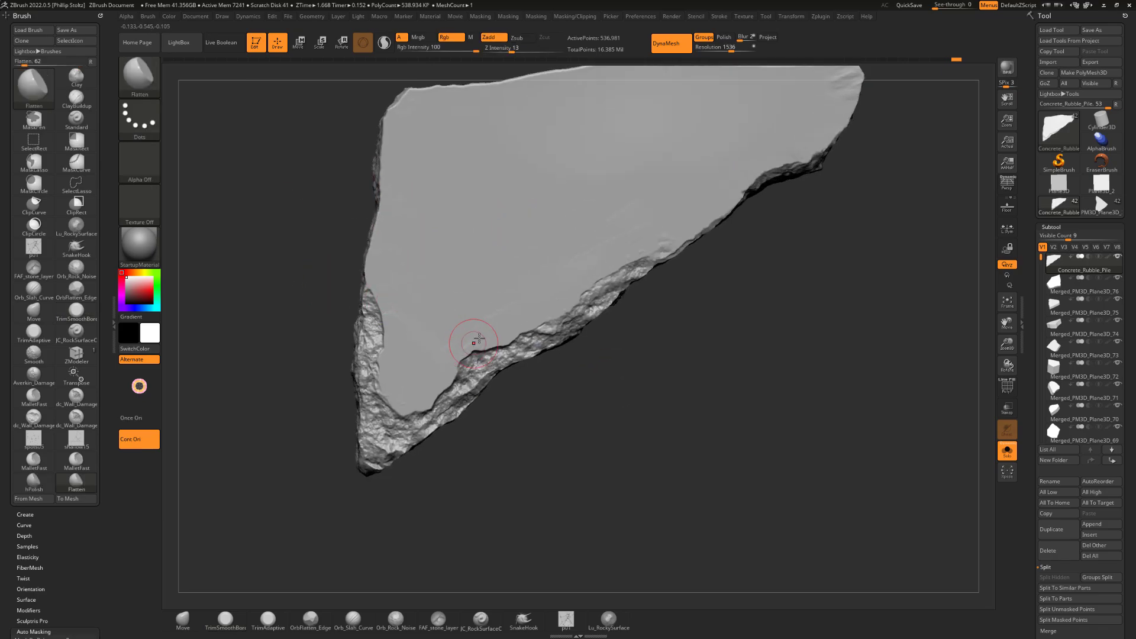
alt+drag(482, 325, 501, 313)
drag(563, 270, 637, 226)
mouse_move(638, 225)
right_down()
mouse_move(630, 209)
mouse_move(675, 259)
right_up()
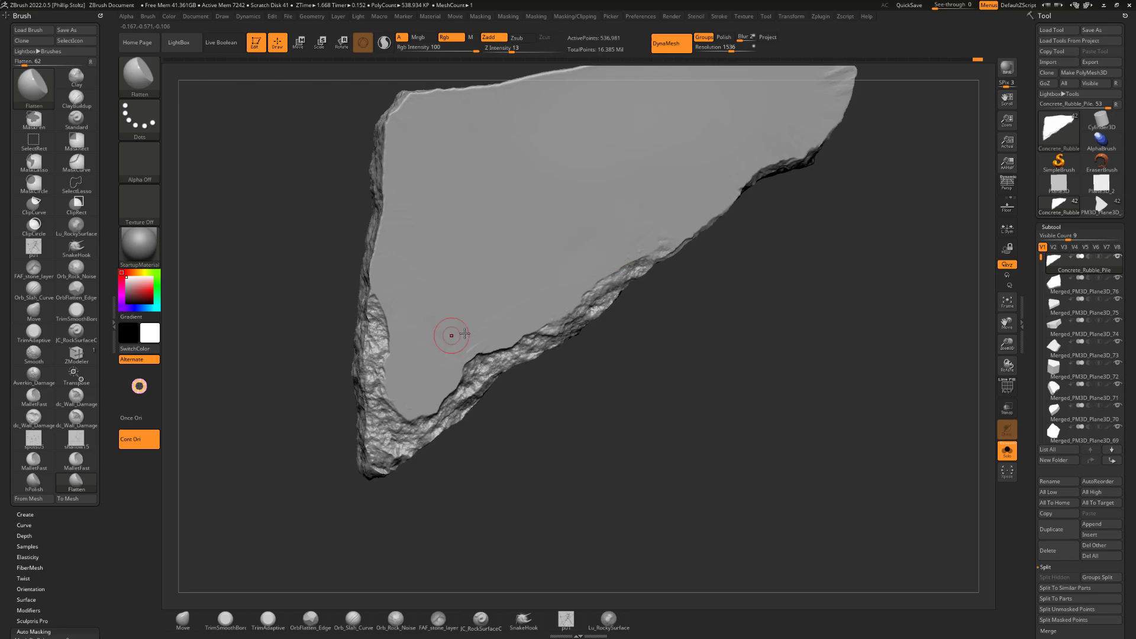
right_drag(611, 362, 536, 355)
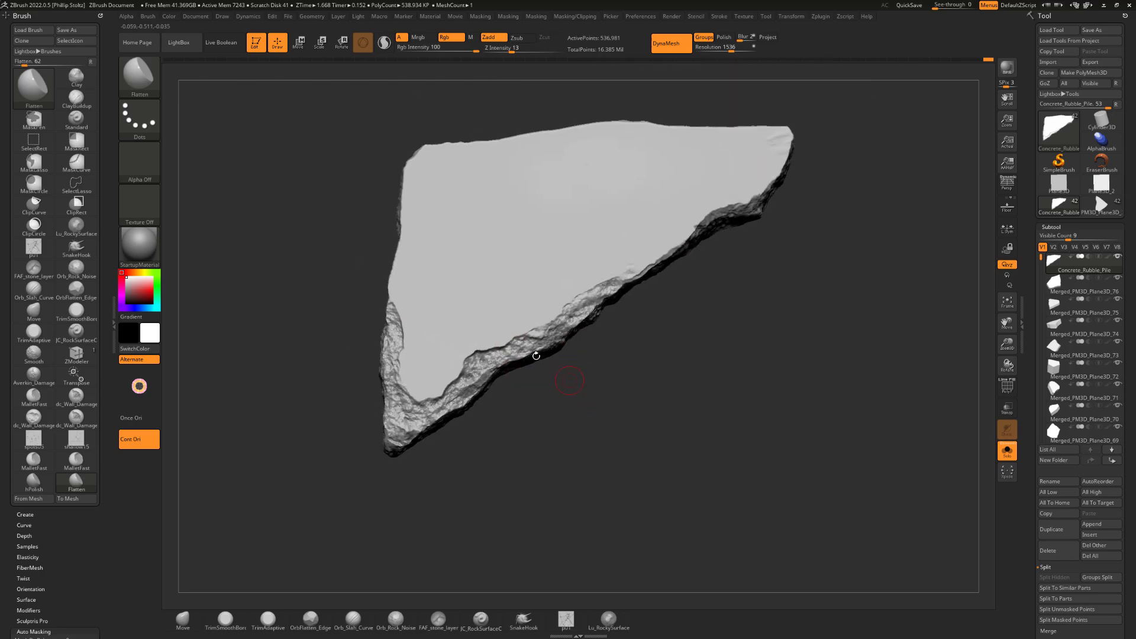
Remesh the slab with DynaMesh and trim the top face around the pointed tip with the TrimSmoothBorder brush for a cleaner break line.
right_drag(542, 412, 538, 238)
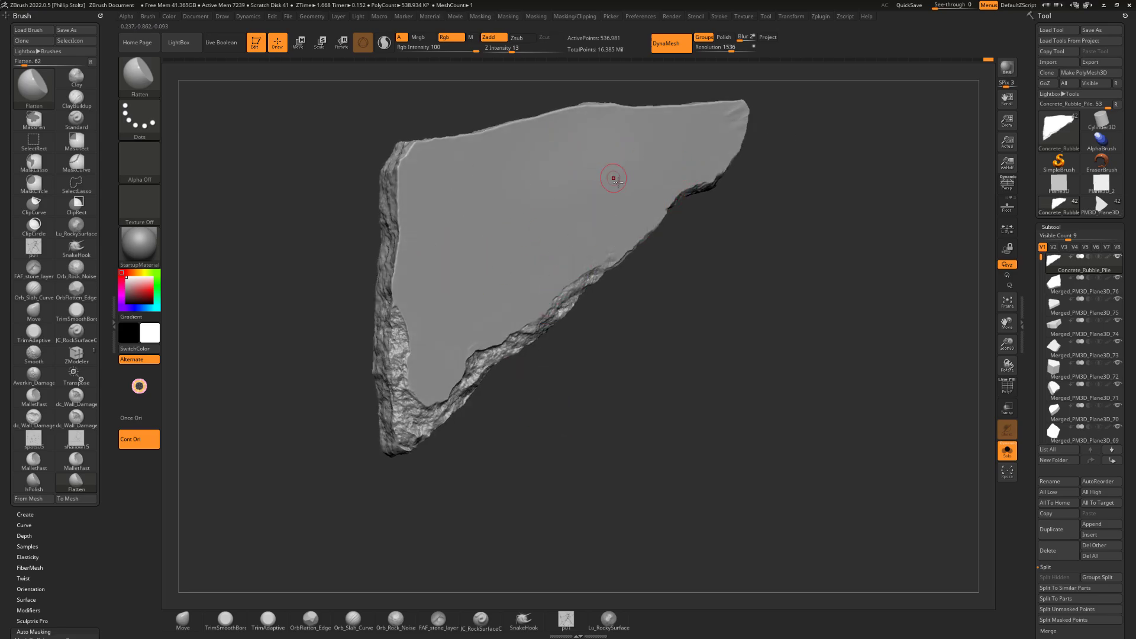
mouse_move(745, 240)
alt+mouse_down()
mouse_move(730, 249)
mouse_move(749, 248)
alt+mouse_up()
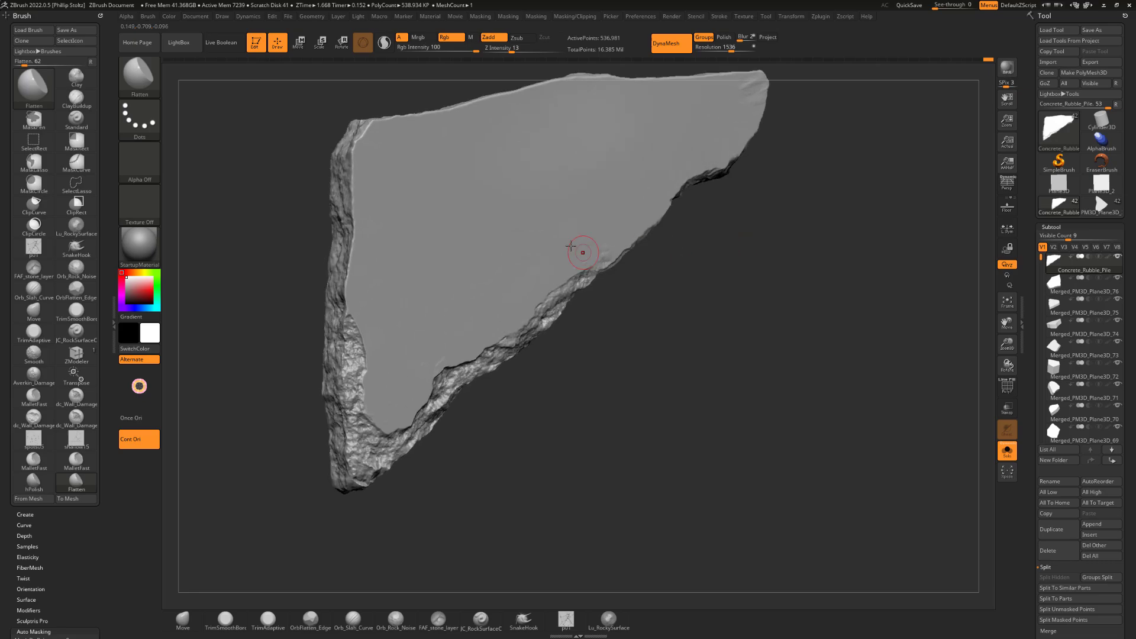
right_drag(661, 255, 644, 258)
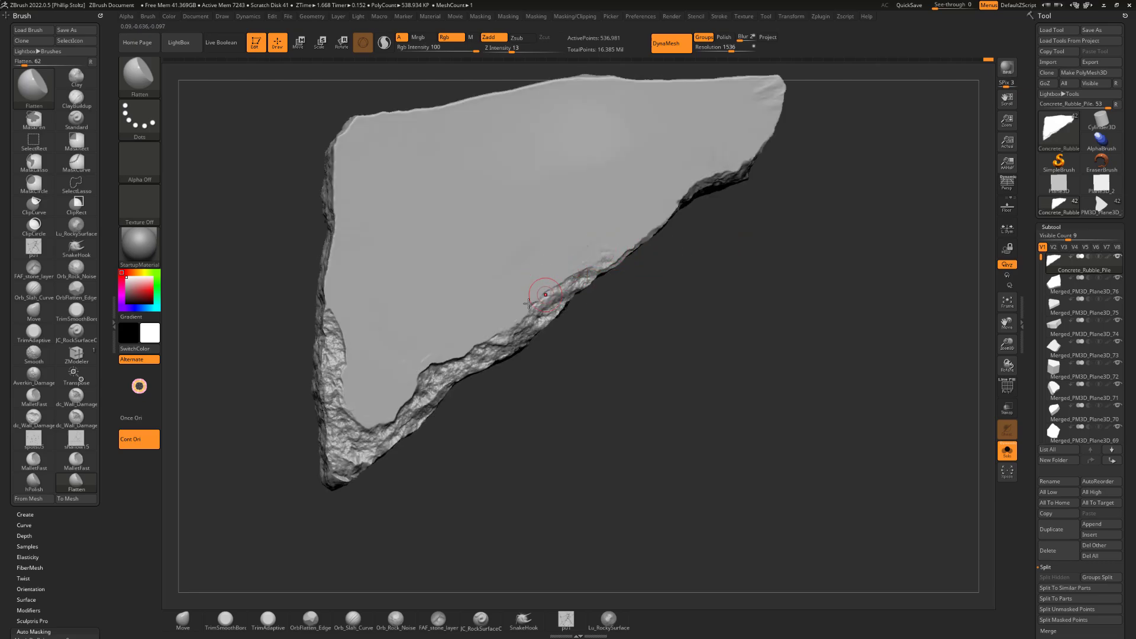
right_drag(529, 304, 445, 375)
right_drag(487, 409, 399, 363)
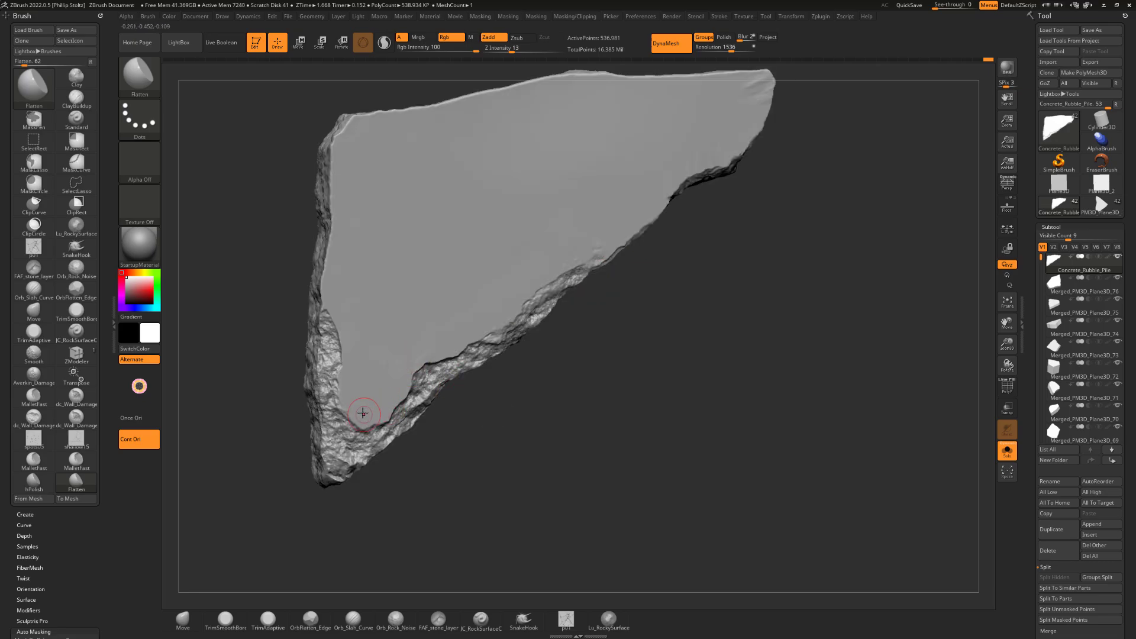
right_drag(727, 252, 713, 294)
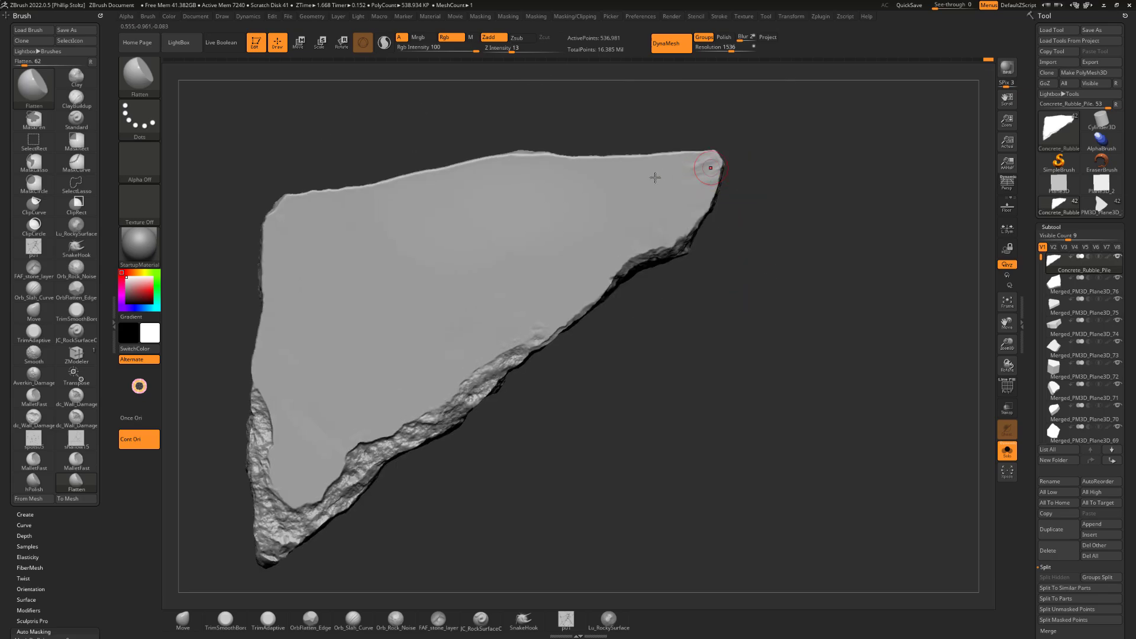
key(b)
key(t)
key(s)
drag(739, 264, 750, 244)
alt+drag(718, 308, 780, 236)
alt+drag(636, 368, 712, 306)
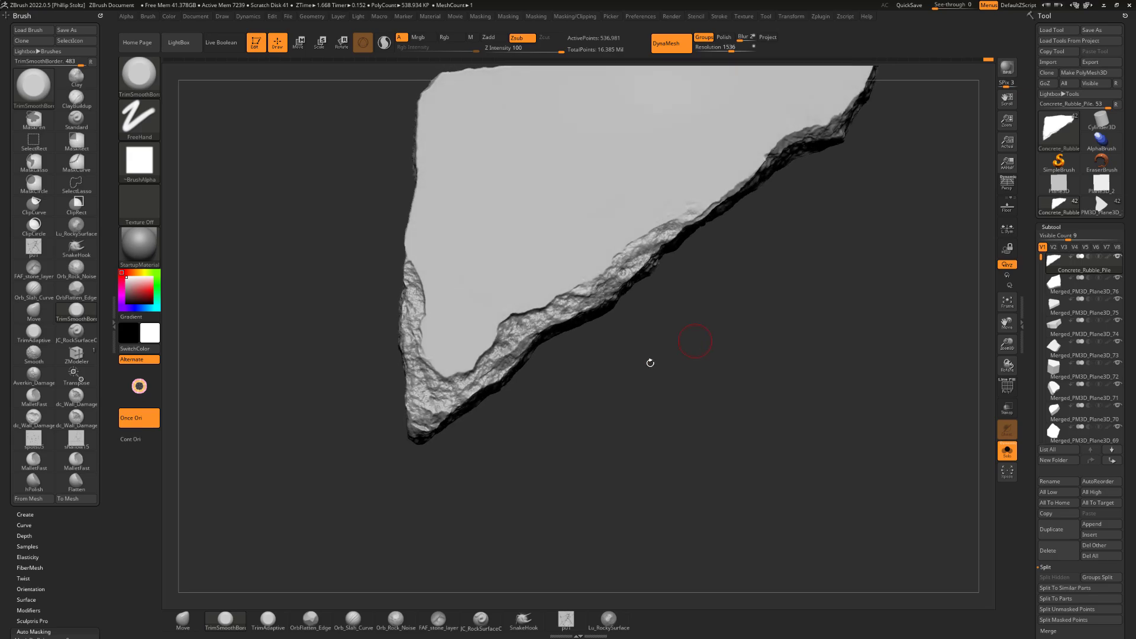
mouse_move(530, 426)
alt+mouse_down()
mouse_move(552, 410)
mouse_move(601, 442)
alt+mouse_up()
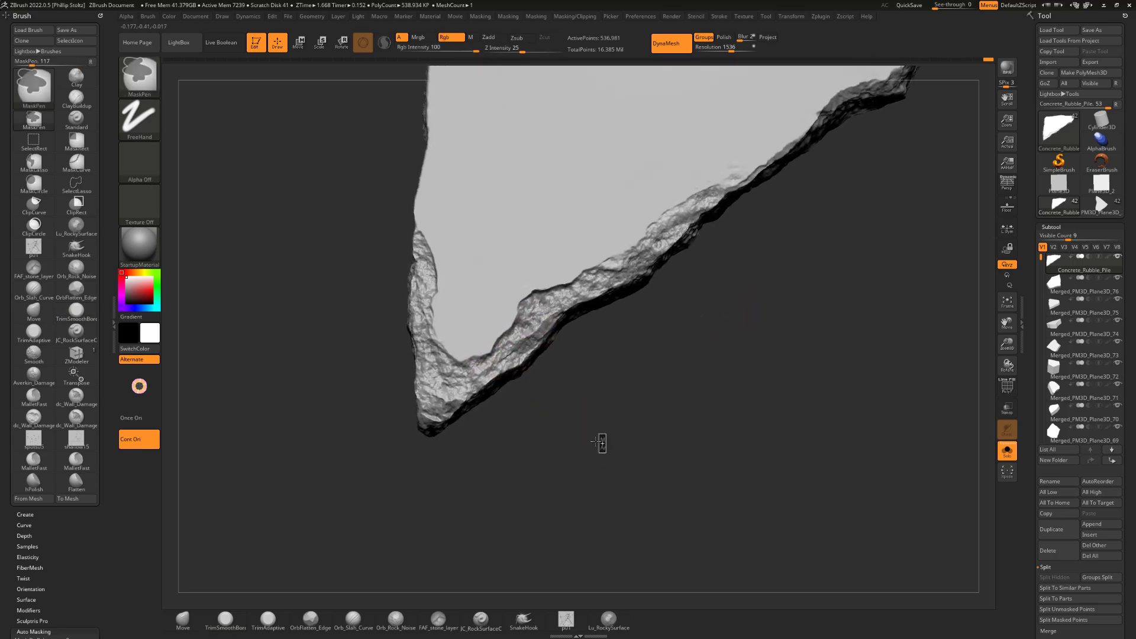
mouse_move(495, 323)
mouse_down()
mouse_move(514, 329)
mouse_move(575, 309)
mouse_up()
alt+drag(722, 295, 736, 309)
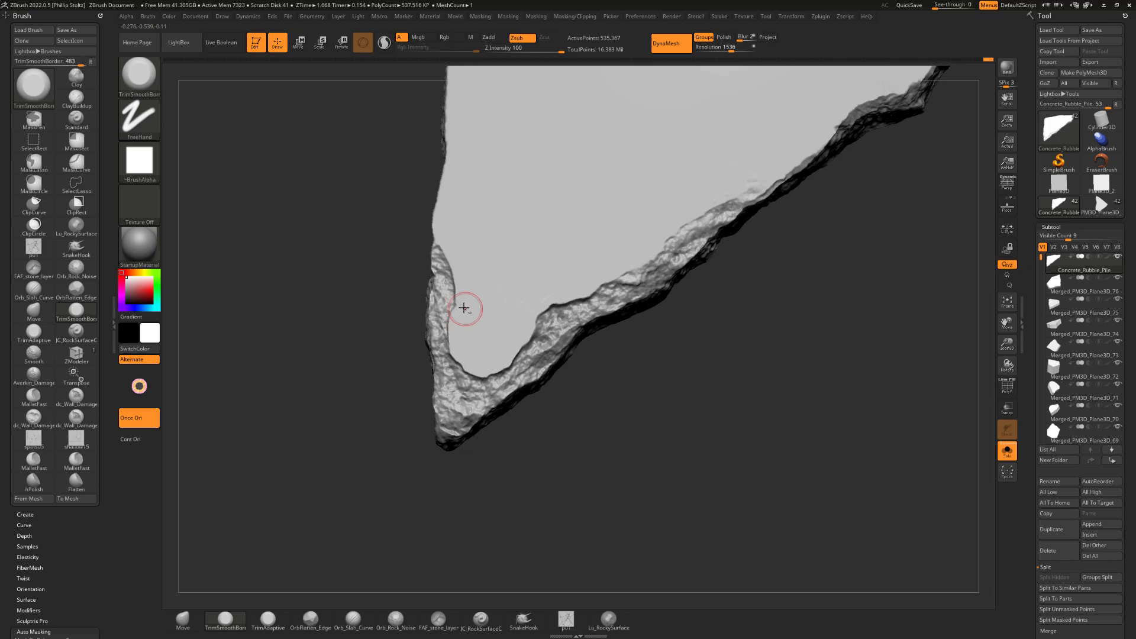
Load the dc_Wall_Damage_01 brush from the Damage folder of the brush library.
drag(853, 304, 771, 309)
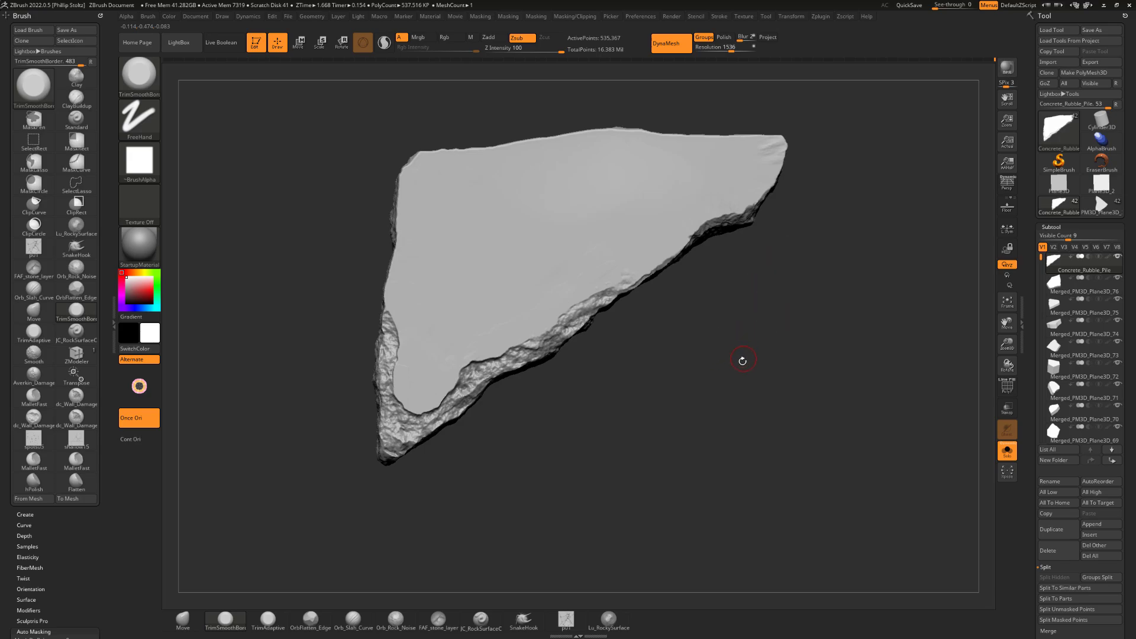
drag(742, 360, 662, 305)
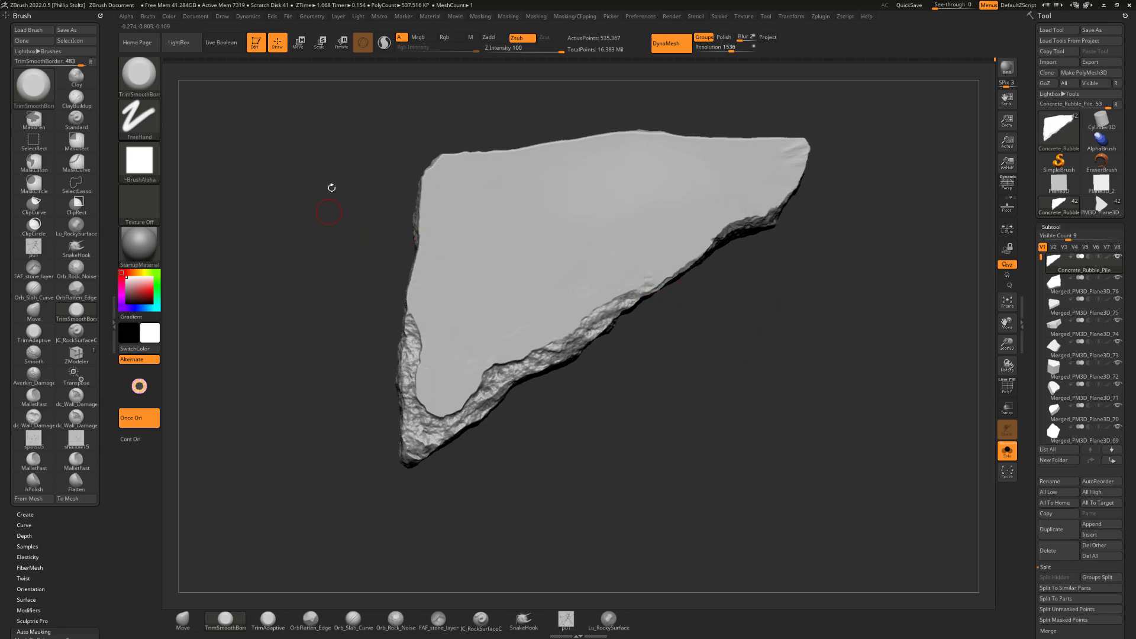
drag(332, 187, 391, 192)
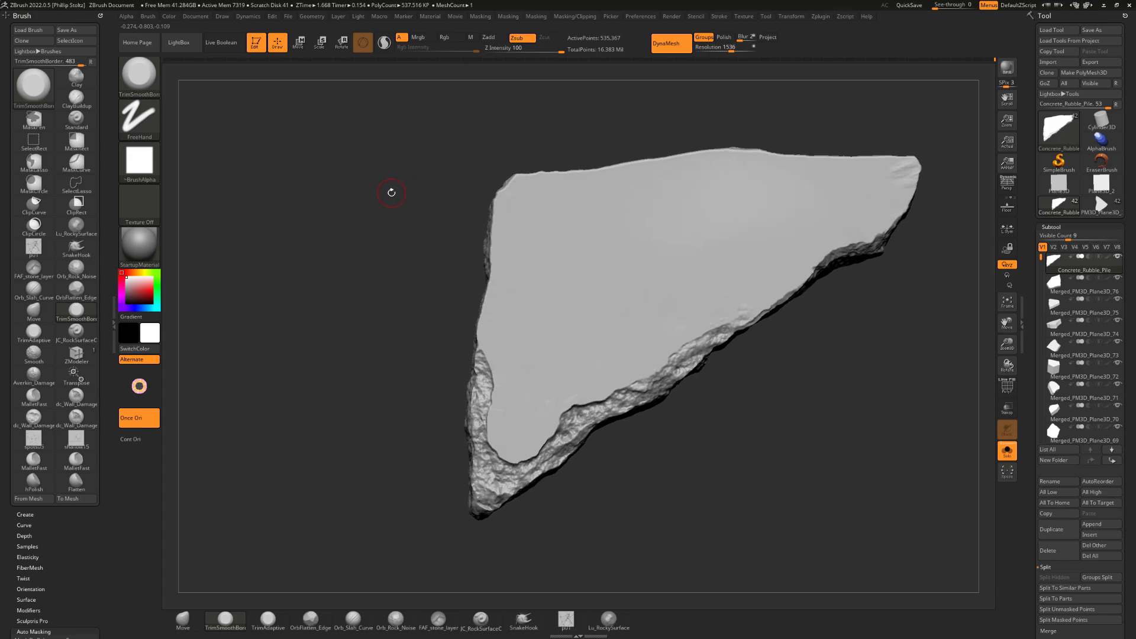
click(179, 42)
click(267, 72)
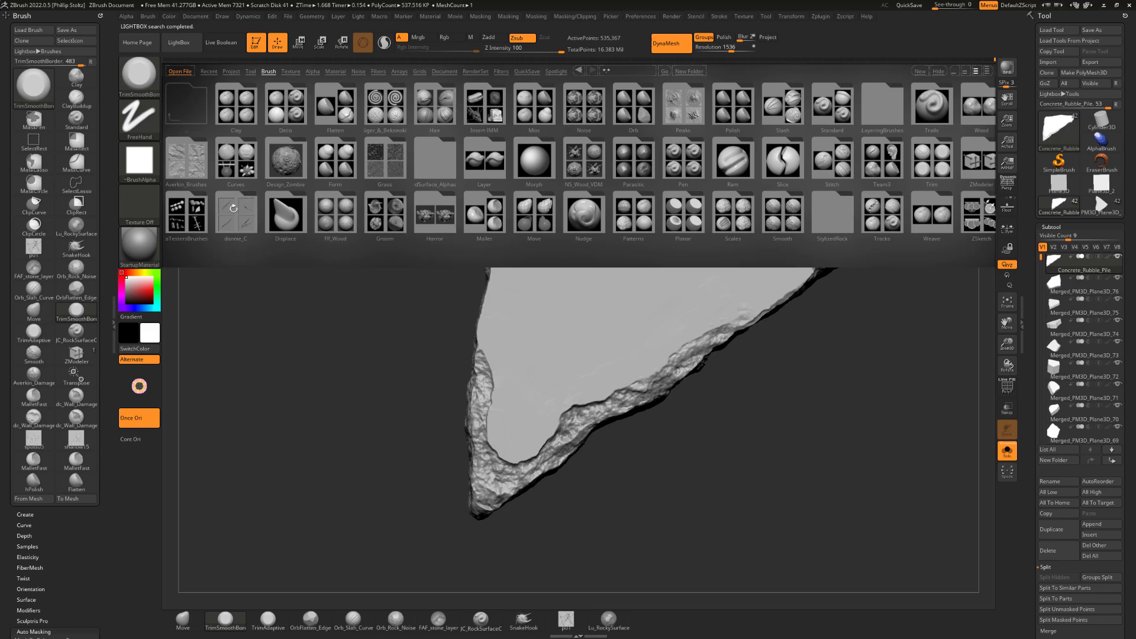
click(234, 210)
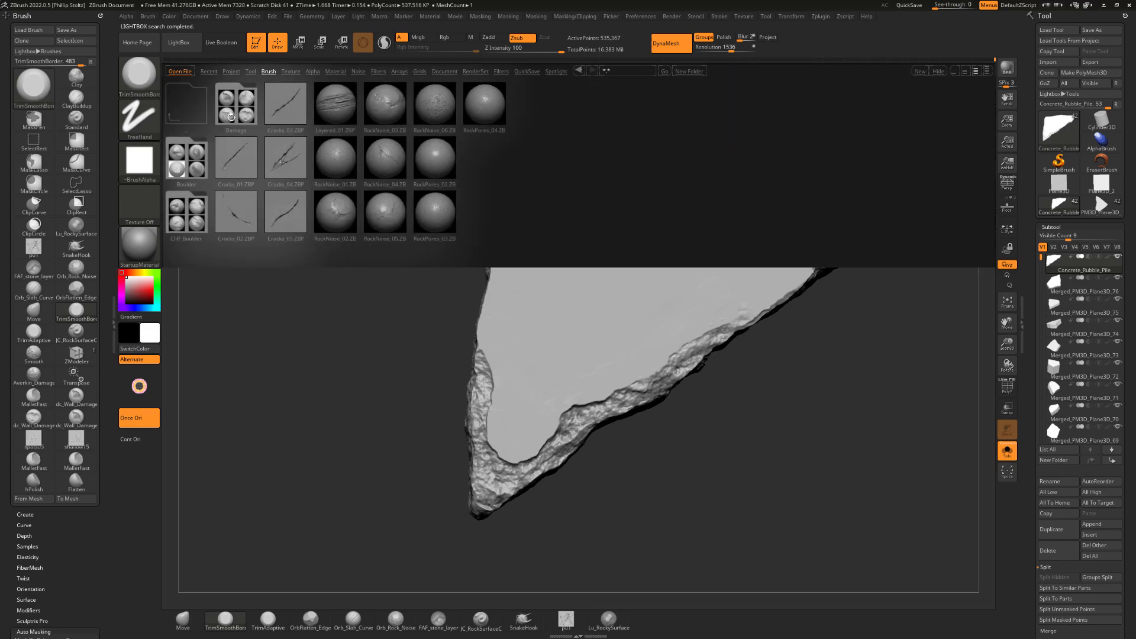
click(231, 117)
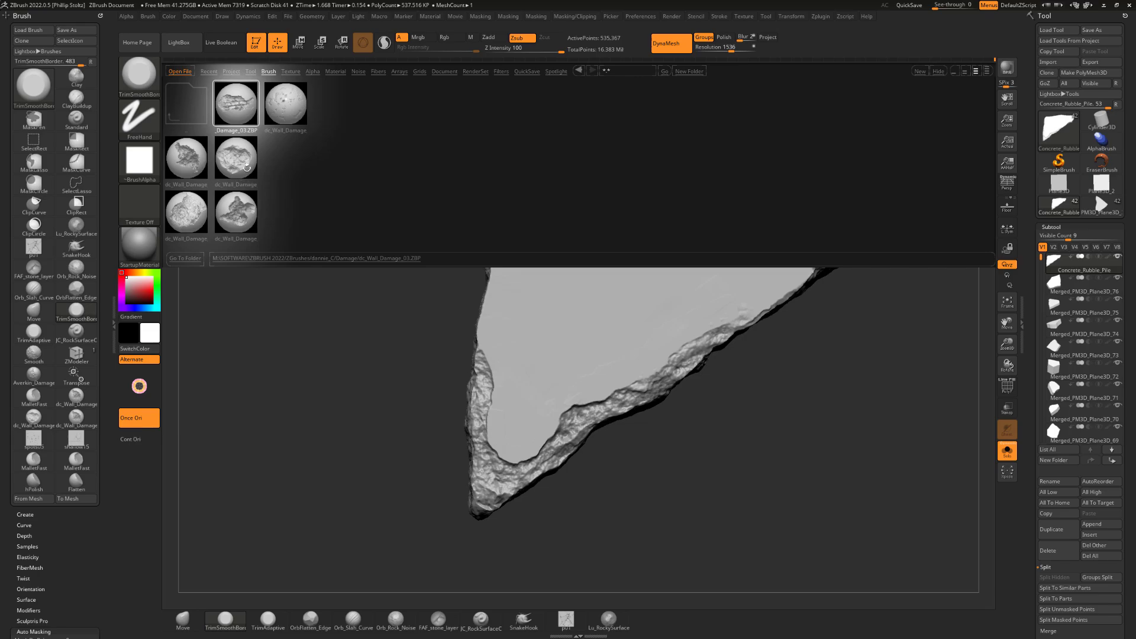
double_click(188, 158)
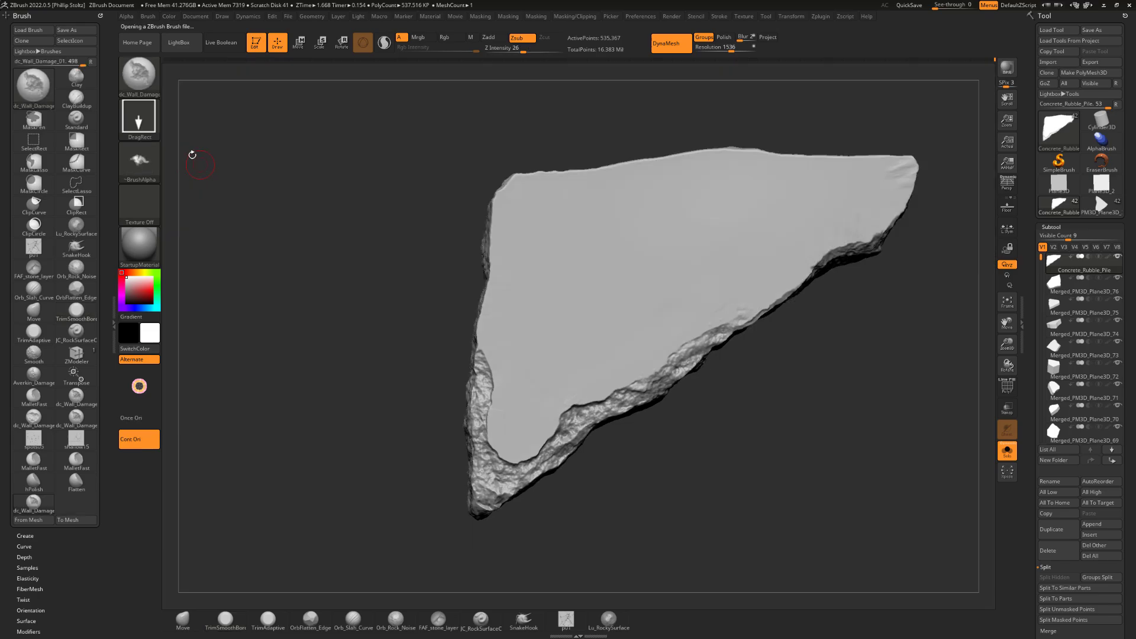
Stamp a chipped damage patch onto the top face along the middle of the slab's long straight edge at Z Intensity 26.
alt+drag(803, 419, 704, 335)
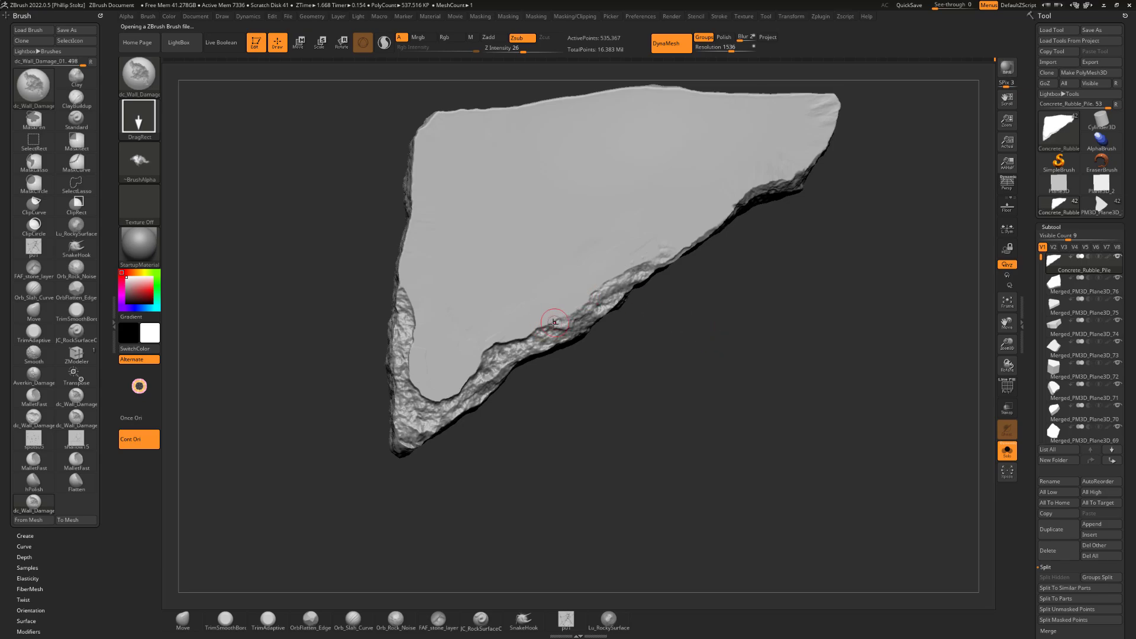
drag(624, 325, 619, 334)
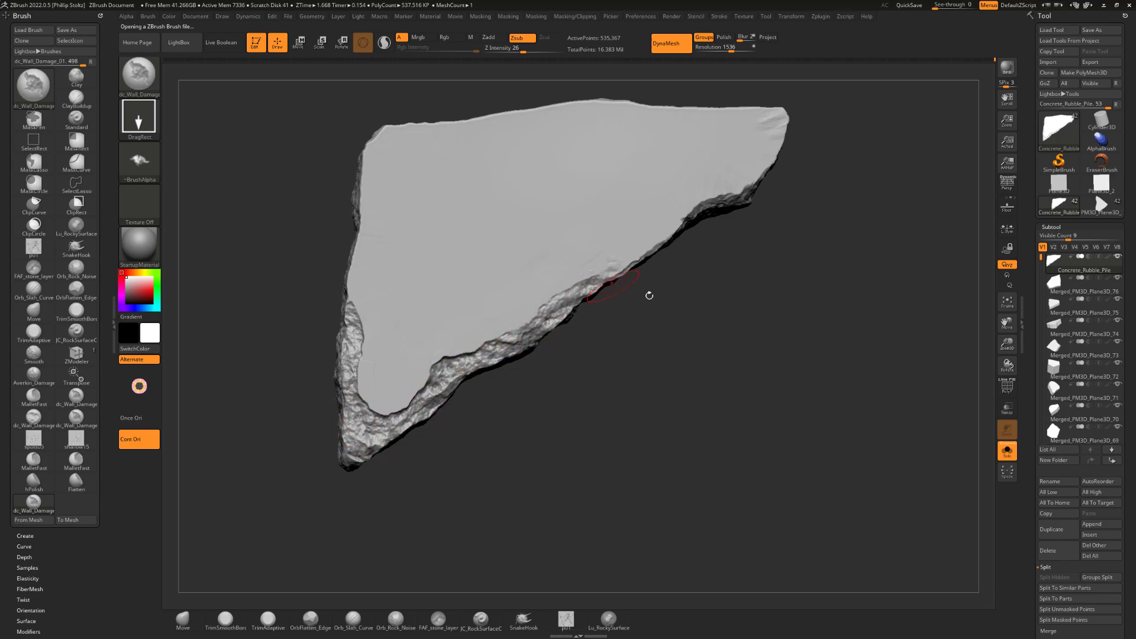
drag(647, 294, 496, 323)
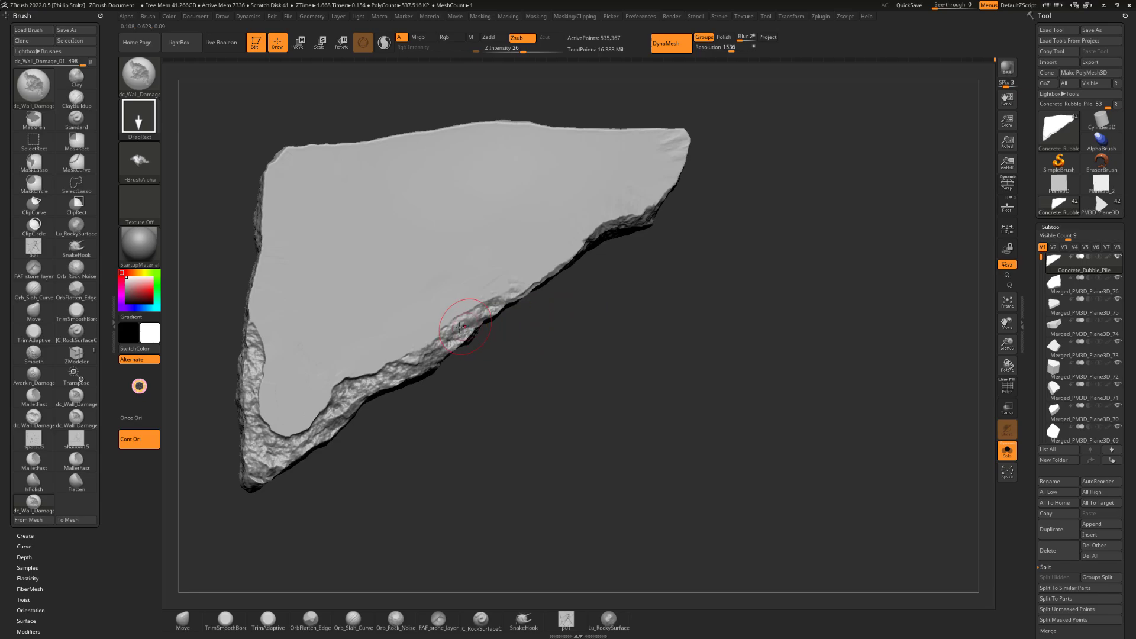
alt+drag(601, 312, 570, 344)
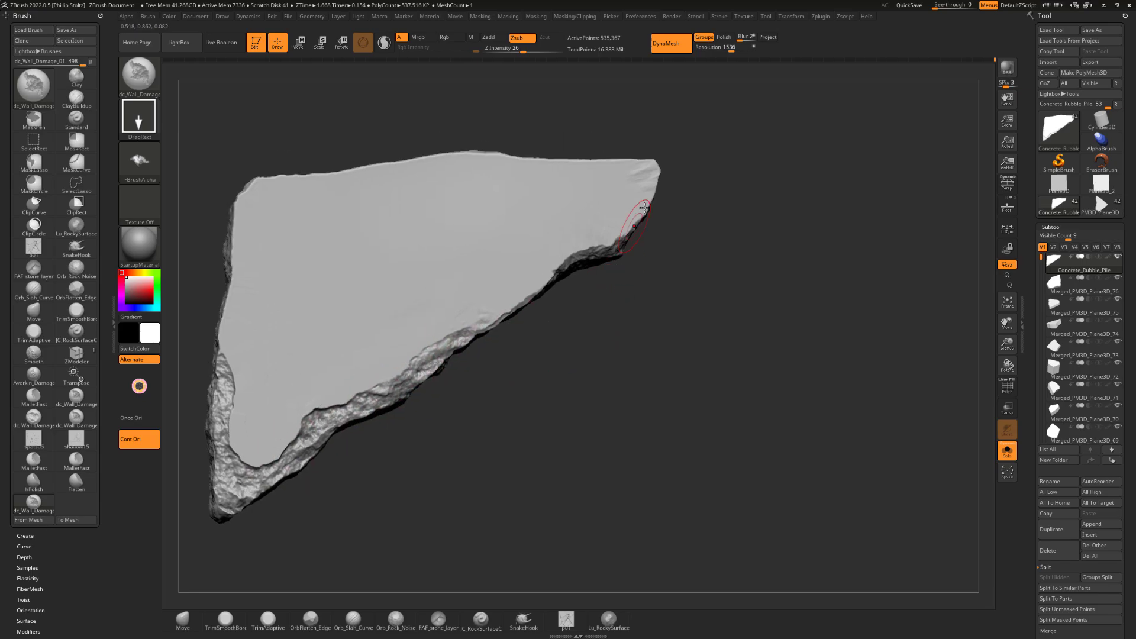
mouse_move(603, 114)
mouse_down()
mouse_move(654, 134)
mouse_move(631, 122)
mouse_move(642, 147)
mouse_up()
mouse_move(548, 202)
mouse_down()
mouse_move(524, 219)
mouse_move(511, 171)
mouse_move(517, 115)
mouse_move(556, 132)
mouse_move(575, 120)
mouse_move(570, 229)
mouse_move(450, 237)
mouse_move(526, 160)
mouse_up()
mouse_move(436, 242)
mouse_down()
mouse_move(494, 254)
mouse_move(532, 284)
mouse_move(559, 264)
mouse_up()
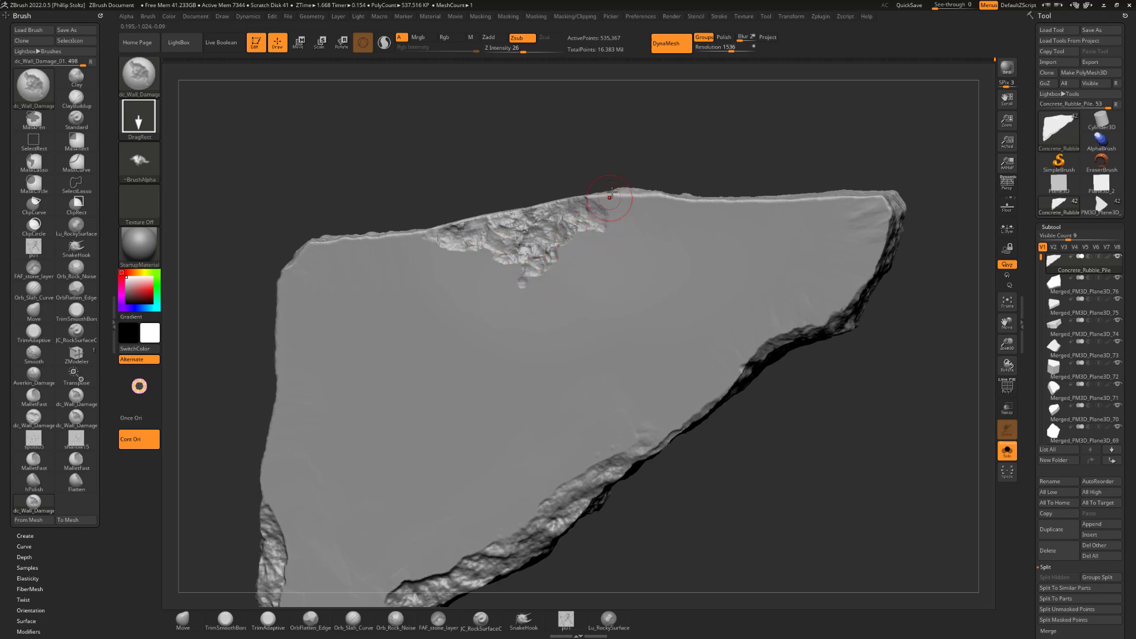
Stamp another damage patch on the blunt corner beside the long edge and check how it affects the slab's back side.
drag(621, 170, 621, 133)
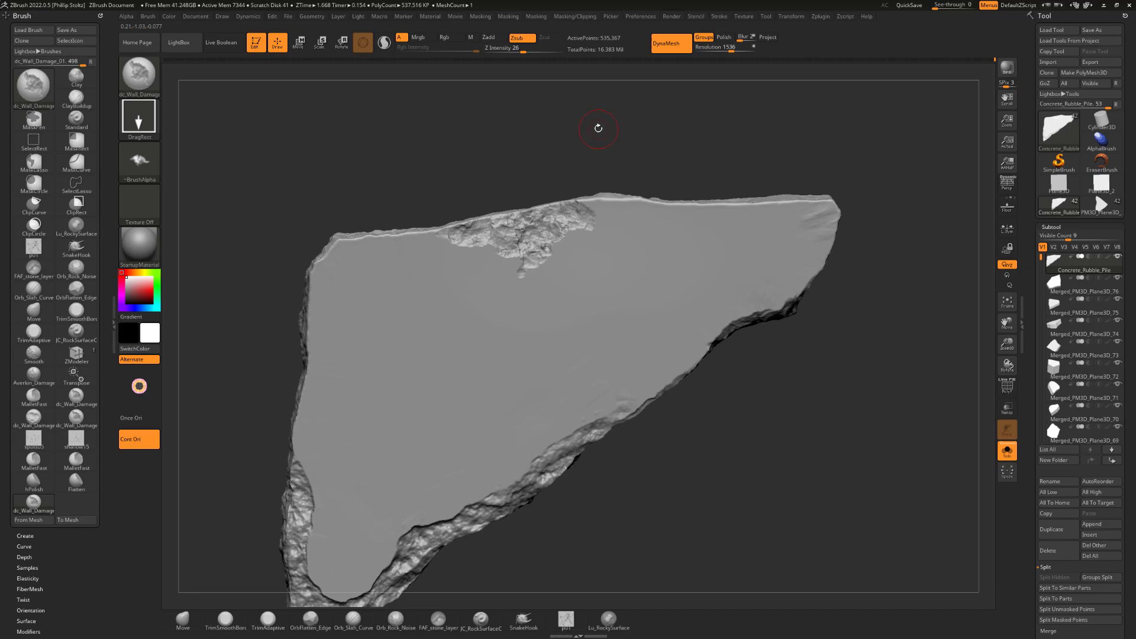
mouse_move(598, 128)
mouse_down()
mouse_move(639, 140)
mouse_move(631, 126)
mouse_move(482, 182)
mouse_up()
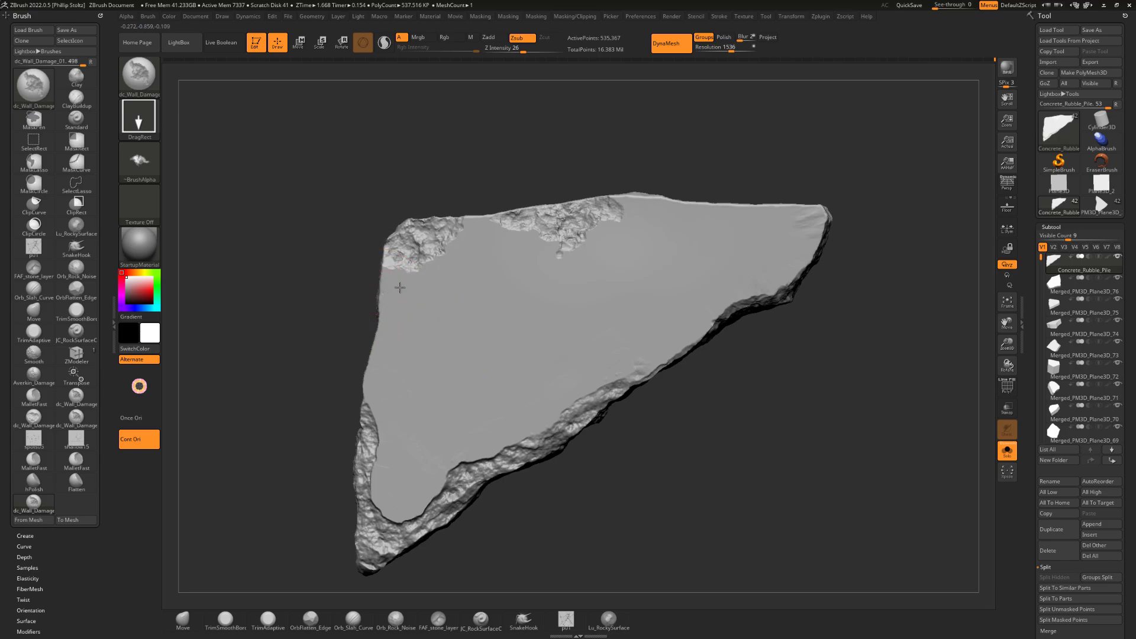
drag(337, 307, 445, 238)
drag(550, 203, 513, 205)
drag(622, 203, 502, 204)
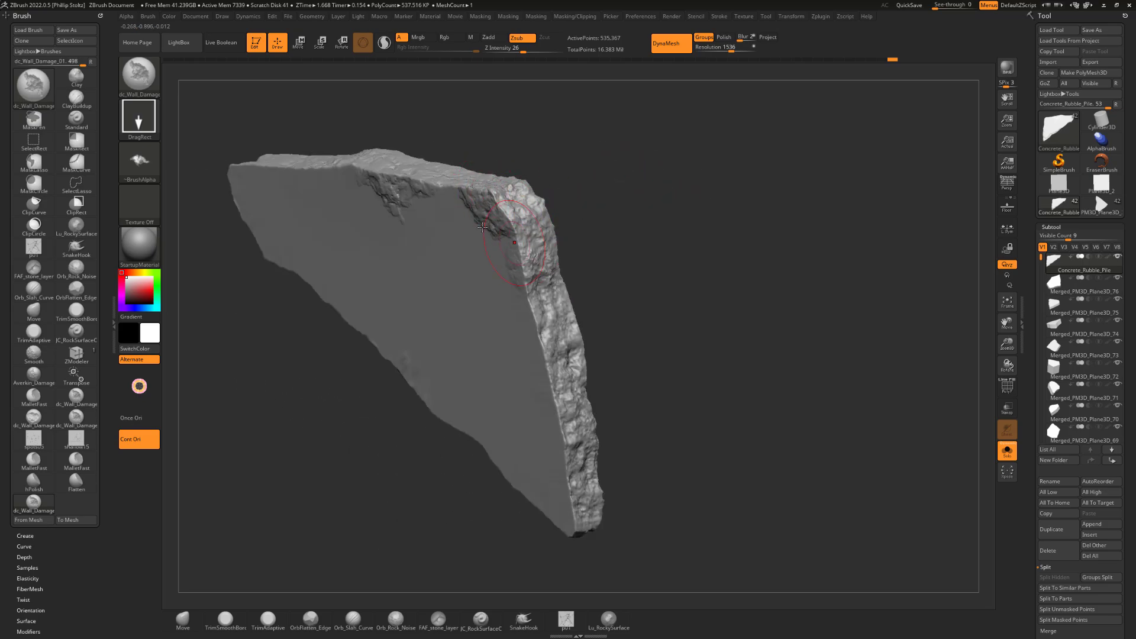
drag(621, 191, 548, 188)
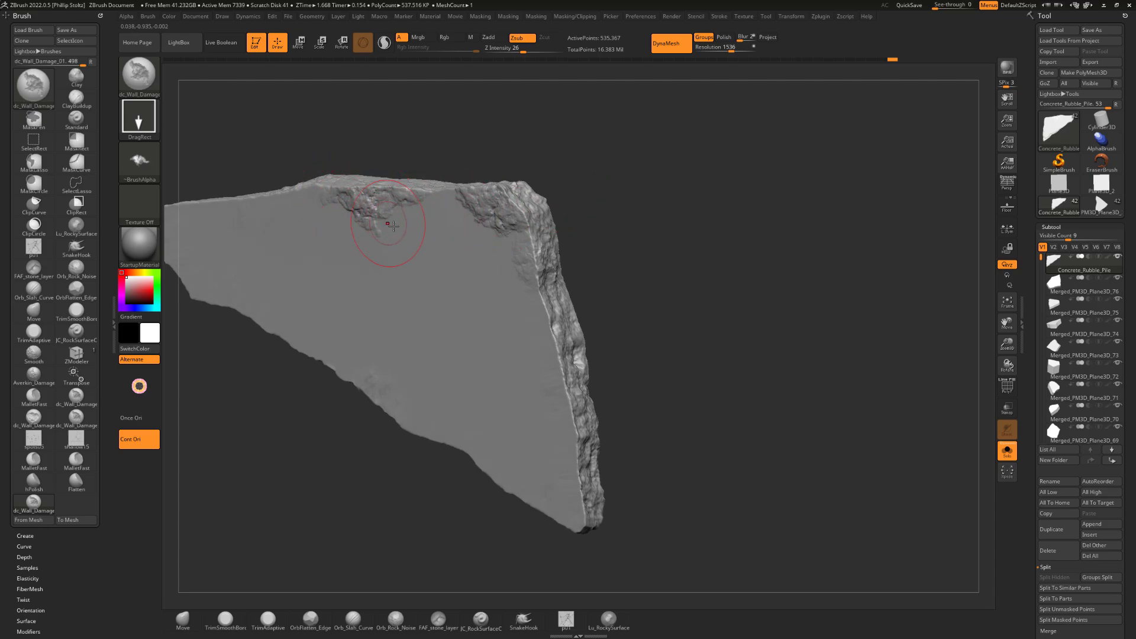
drag(618, 192, 201, 194)
Enable BackfaceMask in the wall damage brush's auto masking settings.
drag(108, 296, 118, 77)
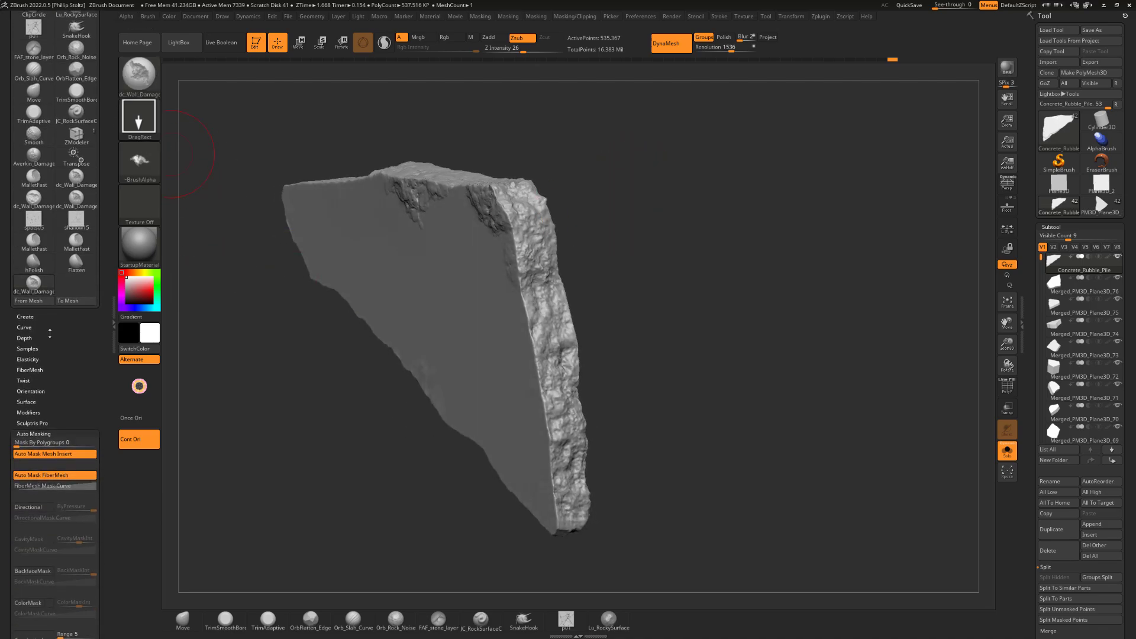
drag(65, 339, 66, 296)
mouse_move(42, 388)
mouse_down()
mouse_move(70, 319)
mouse_move(77, 535)
mouse_up()
click(46, 388)
drag(107, 43, 93, 127)
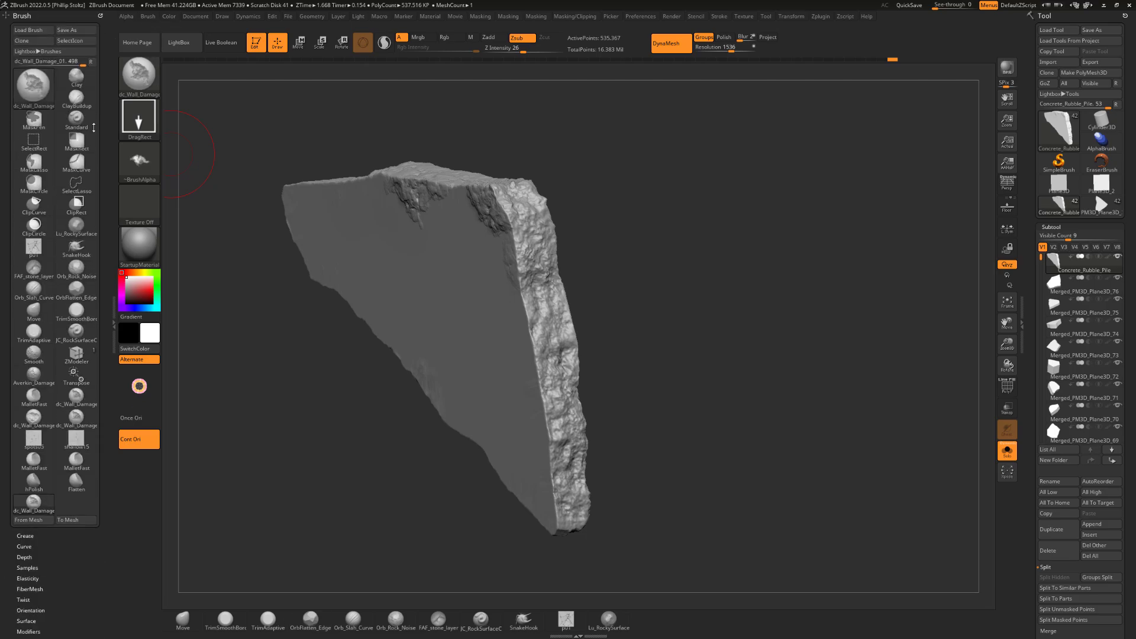
click(101, 16)
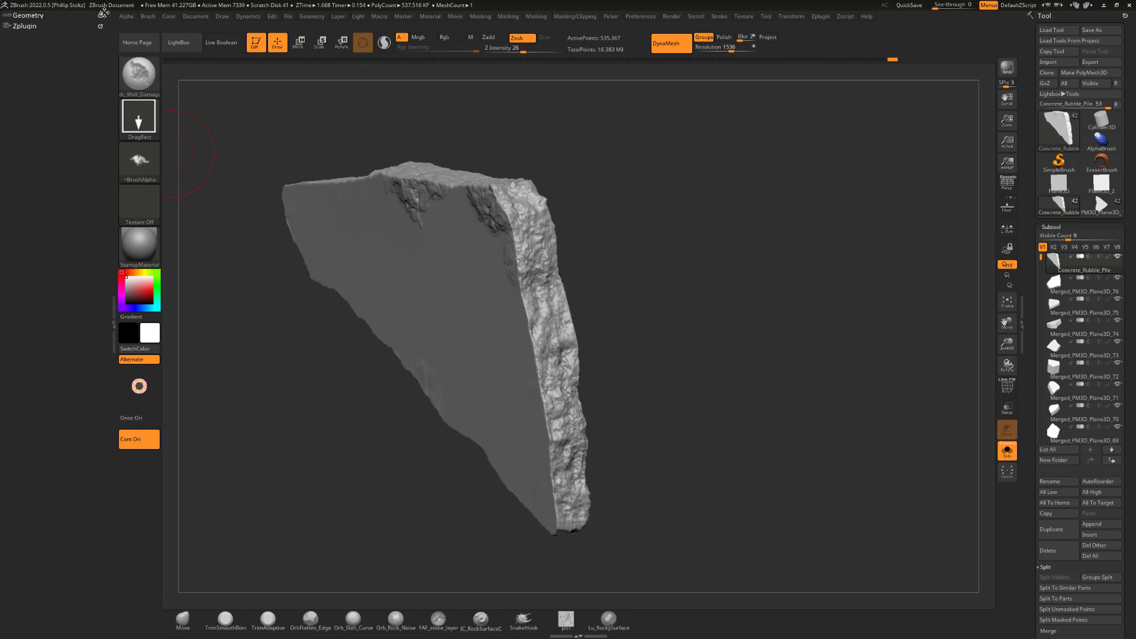
click(148, 17)
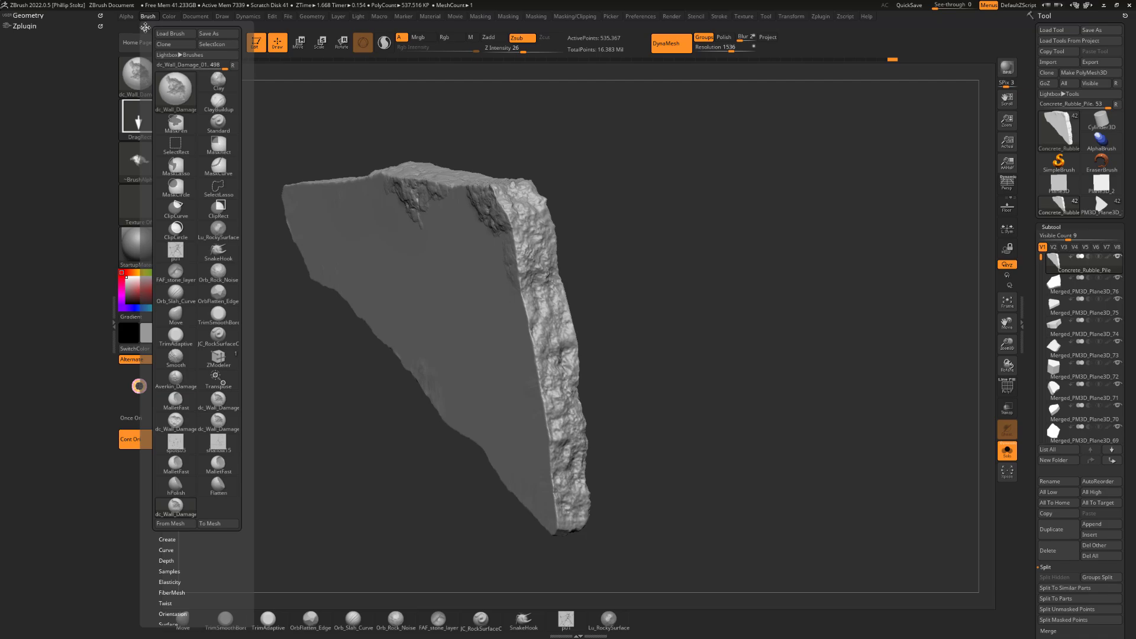
click(145, 28)
drag(115, 549, 115, 194)
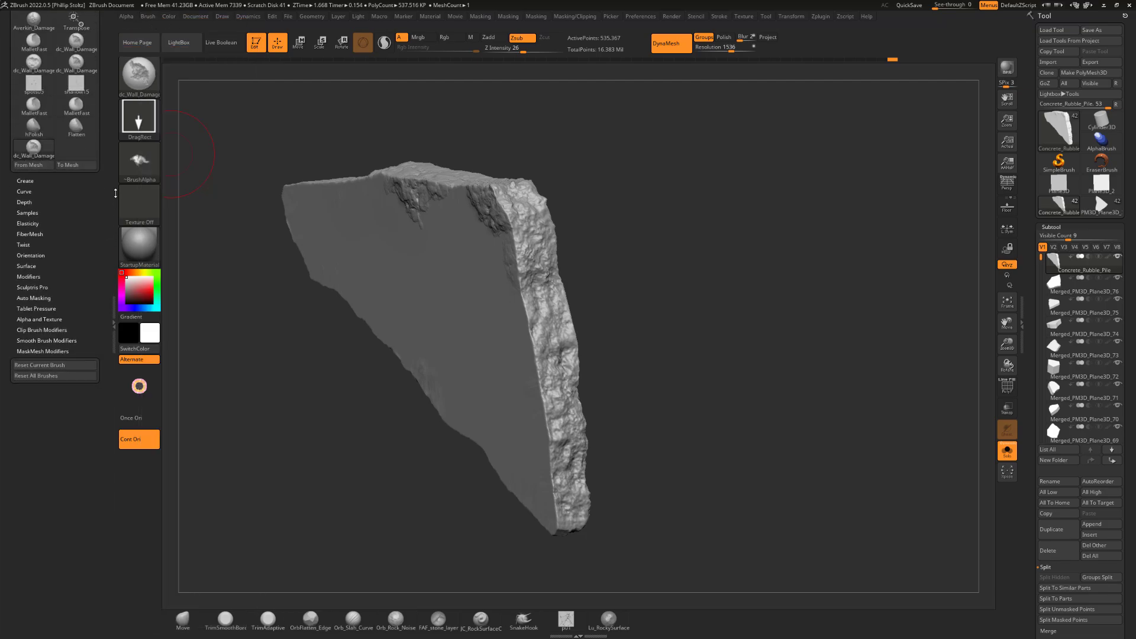
click(35, 297)
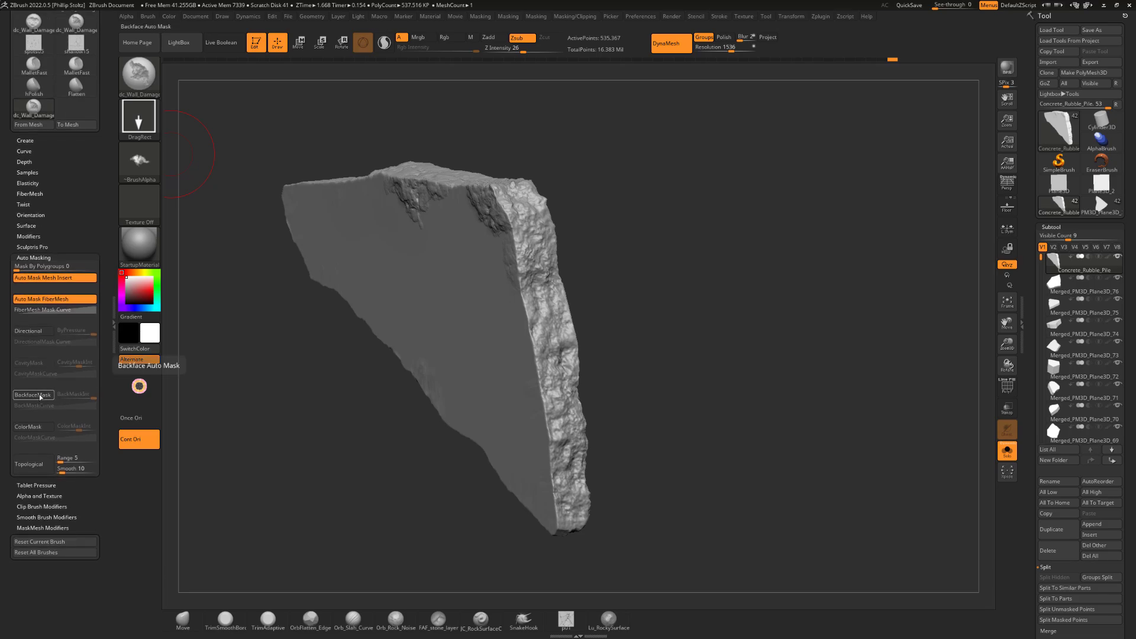
click(39, 397)
Flatten the damage that bled onto the slab's back face beside the long straight edge, using TrimSmoothBorder at Z Intensity 100.
drag(621, 300, 609, 272)
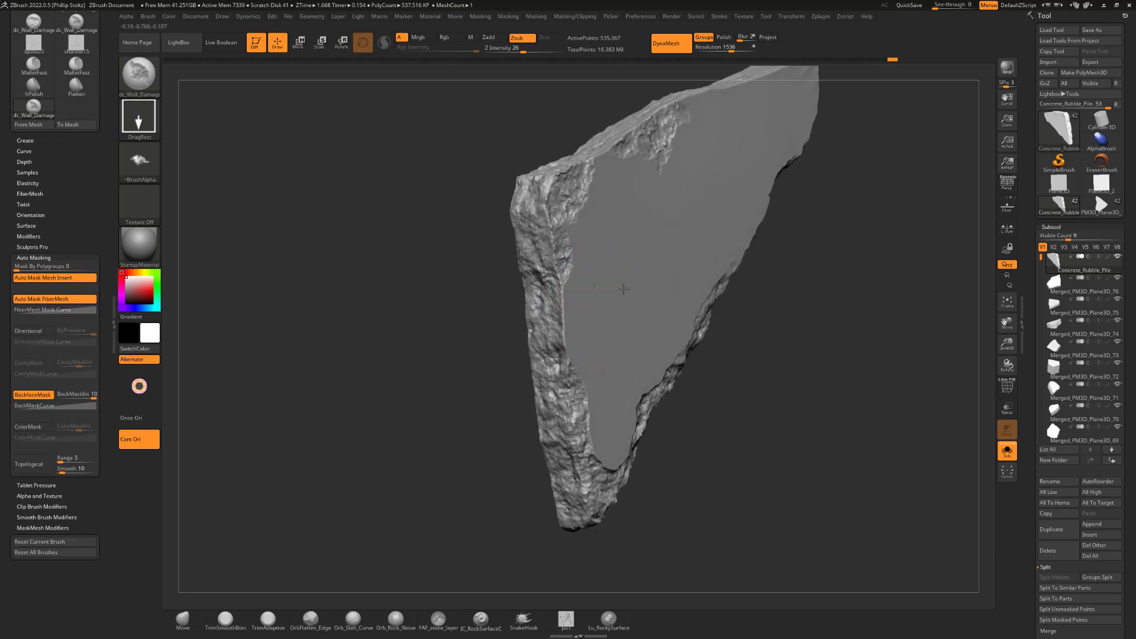
drag(788, 302, 549, 262)
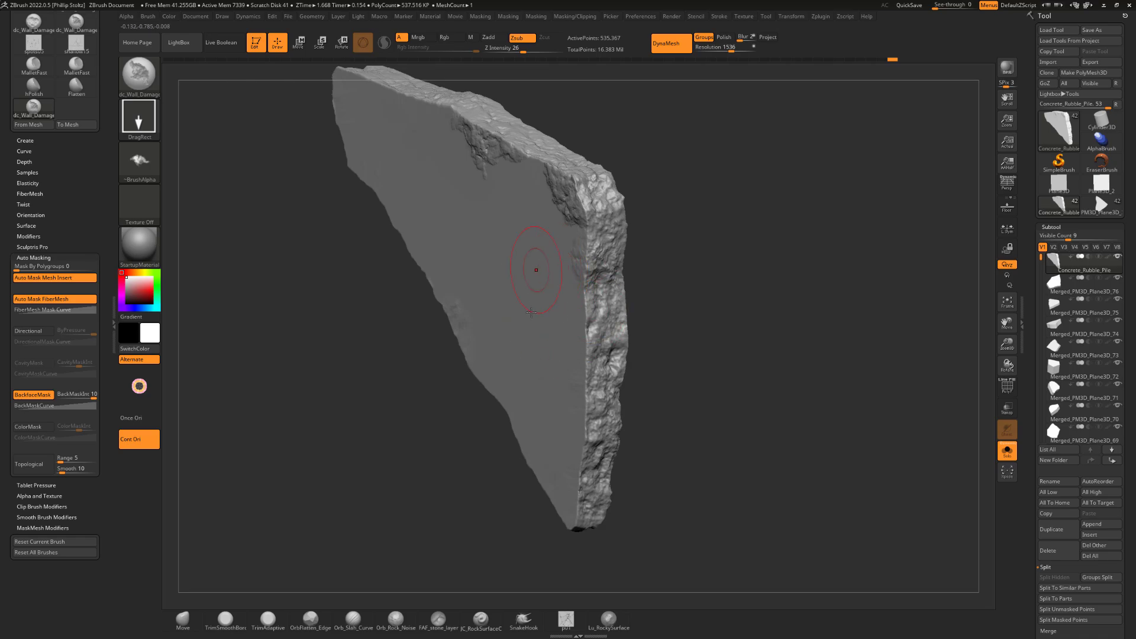
drag(707, 257, 699, 256)
drag(692, 219, 763, 178)
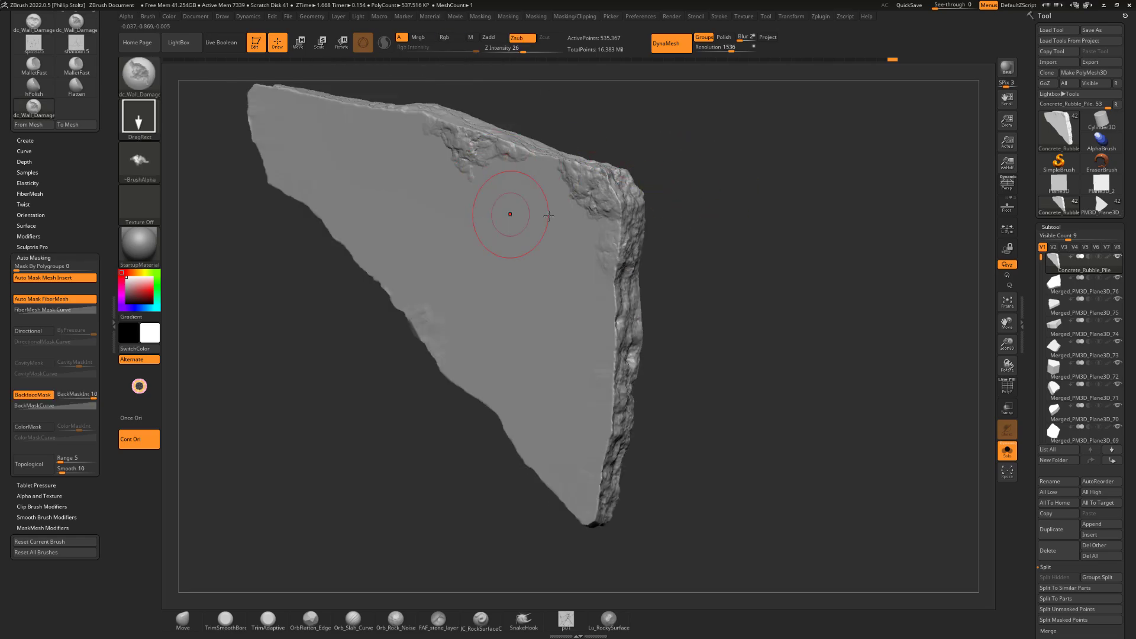
mouse_move(652, 134)
alt+mouse_down()
mouse_move(666, 186)
mouse_move(517, 206)
mouse_move(579, 153)
mouse_move(603, 159)
alt+mouse_up()
key(b)
key(t)
key(s)
key(s)
drag(539, 269, 535, 232)
drag(580, 197, 535, 236)
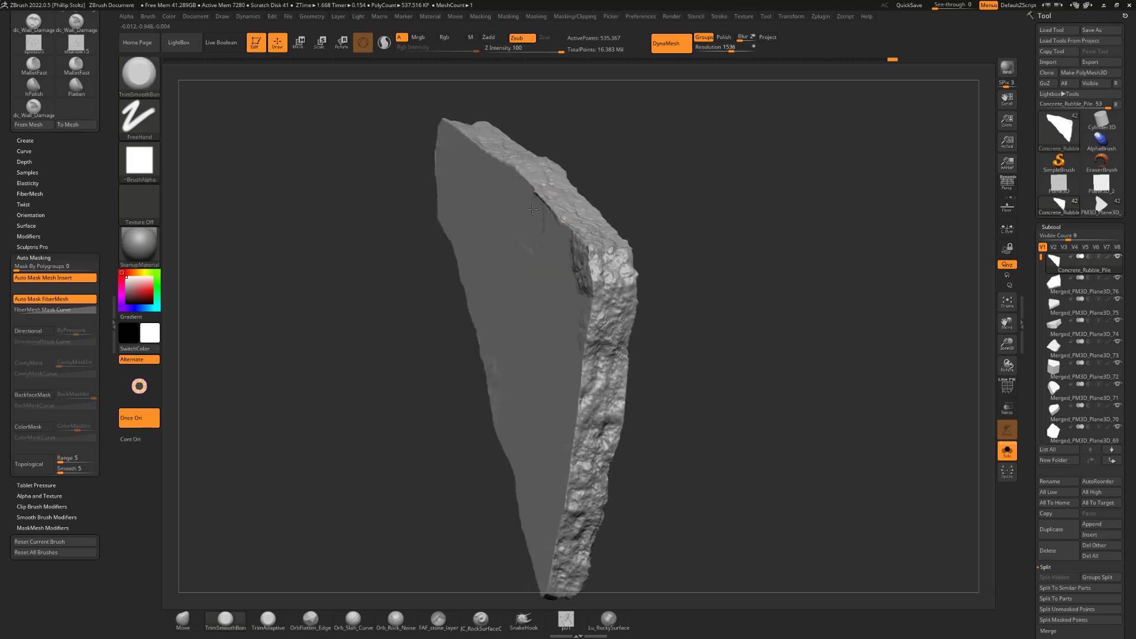
Smooth away the remaining stamped damage at the blunt corner of the slab's back face.
right_drag(549, 225, 616, 190)
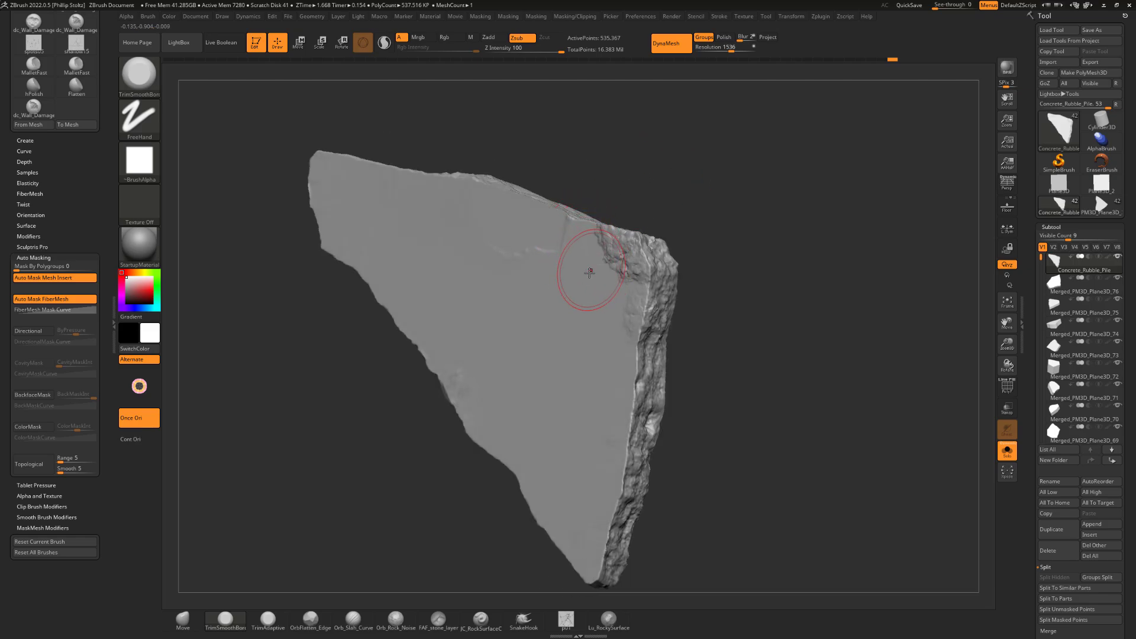
drag(621, 268, 635, 261)
right_drag(623, 316, 715, 274)
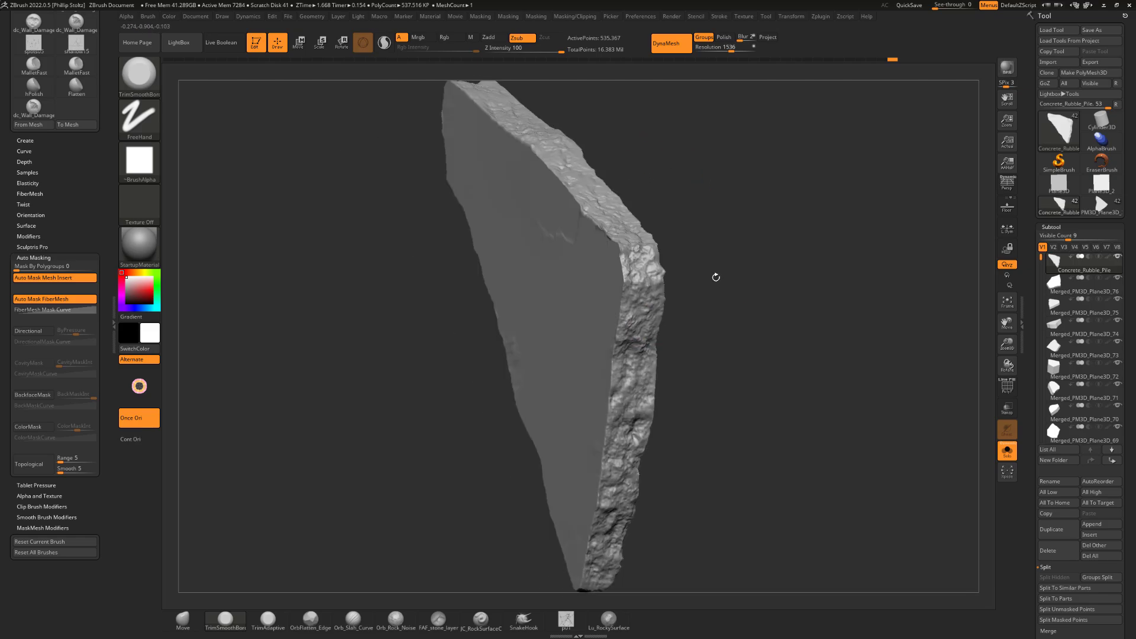
right_drag(603, 204, 498, 172)
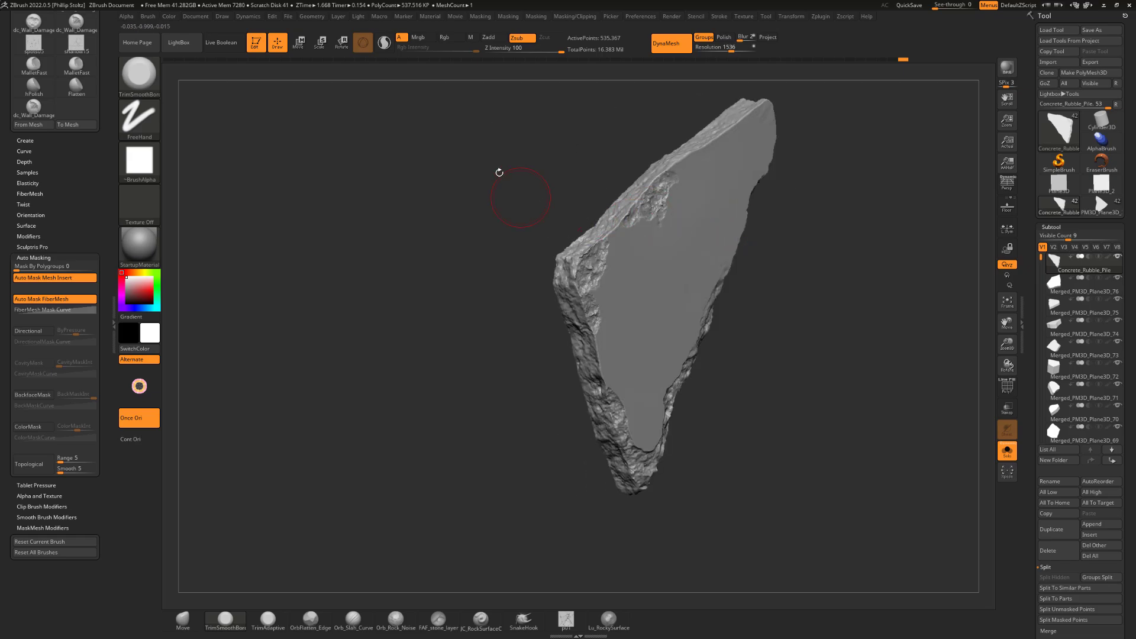
Trim the front face's rim along the short edge between the blunt corner and the pointed end with TrimSmoothBorder.
right_drag(491, 375, 518, 312)
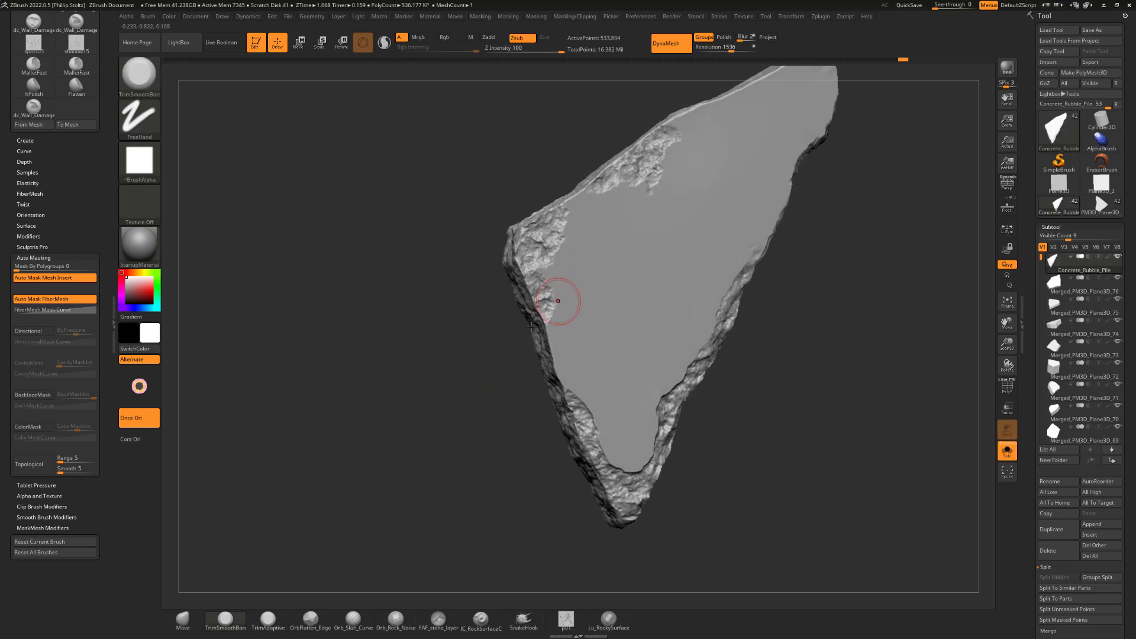
mouse_move(472, 368)
right_down()
mouse_move(486, 371)
mouse_move(492, 348)
mouse_move(520, 327)
mouse_move(463, 371)
mouse_move(540, 321)
right_up()
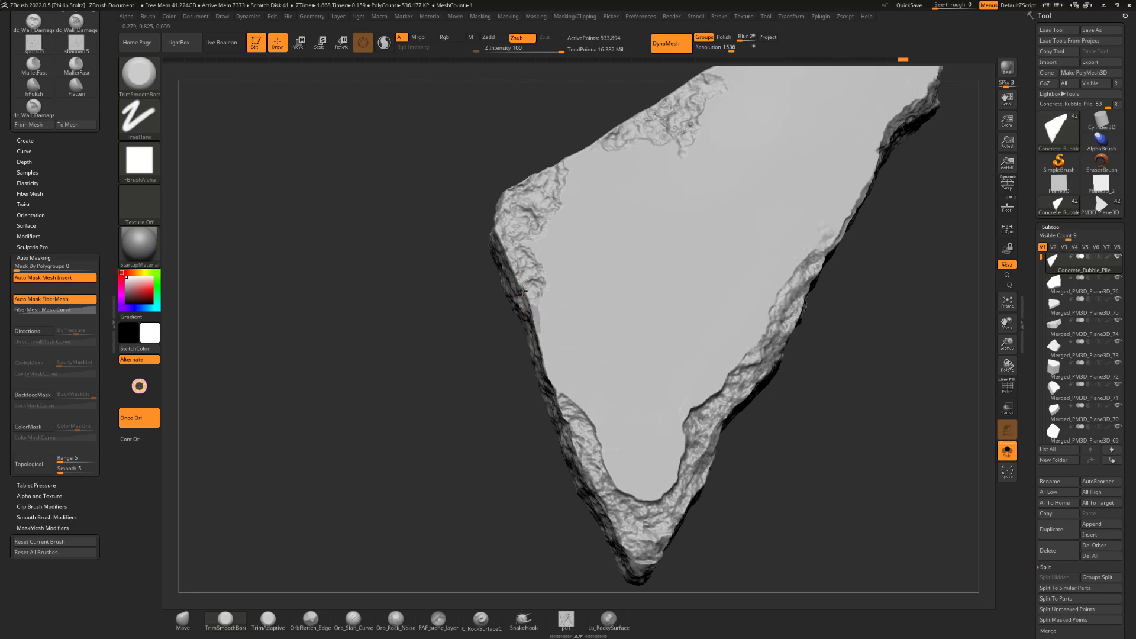
right_drag(518, 278, 552, 379)
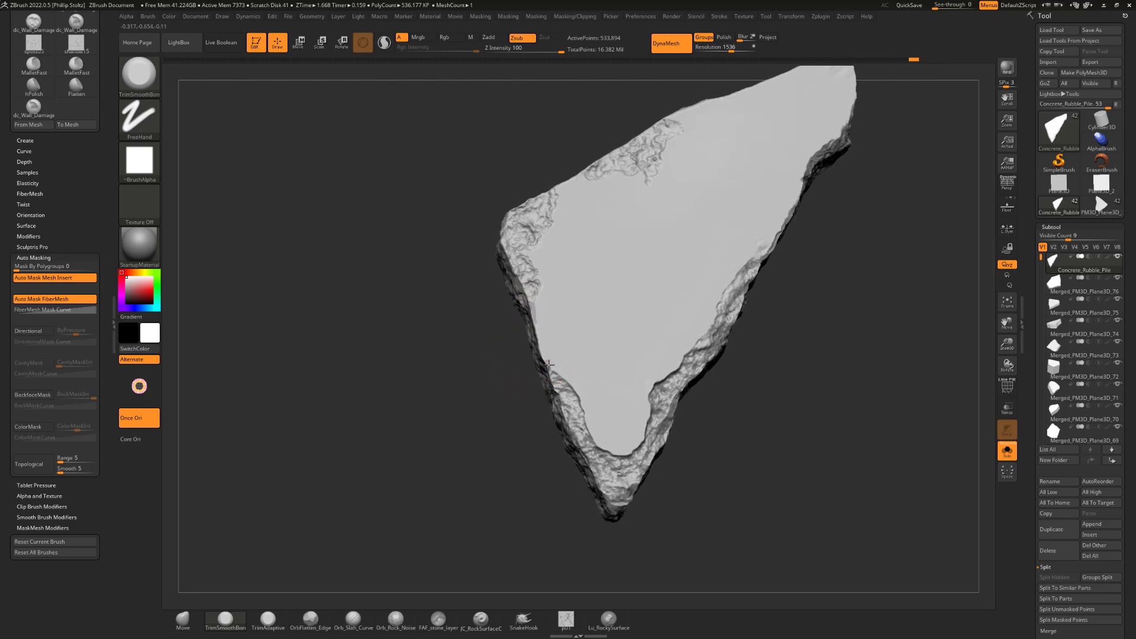
right_drag(811, 310, 568, 223)
right_drag(666, 208, 745, 185)
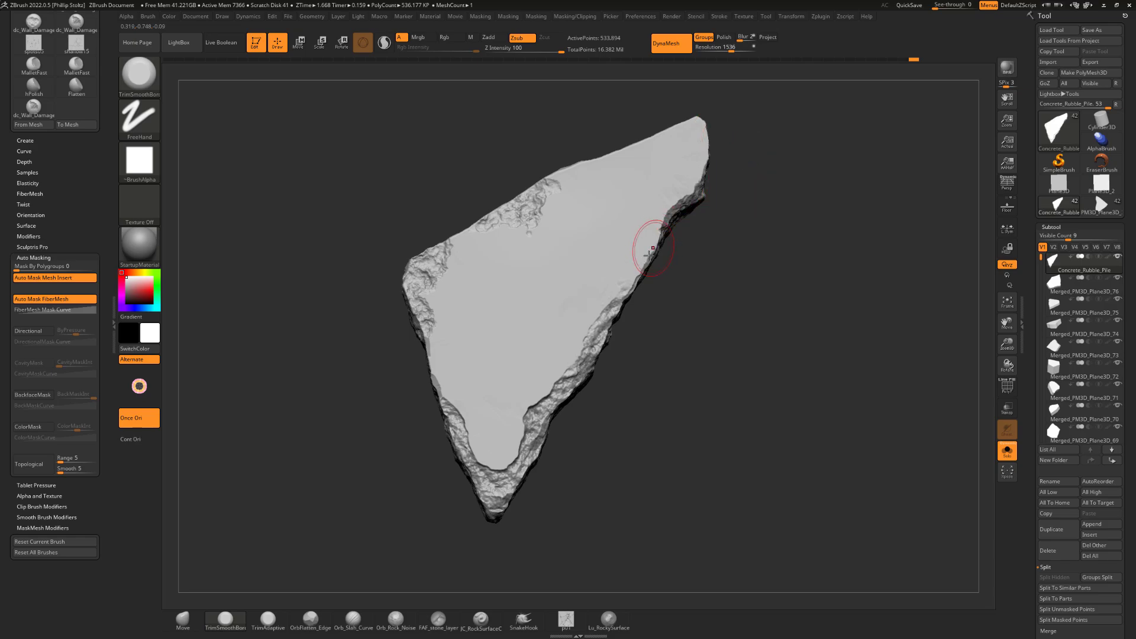
right_drag(664, 309, 570, 351)
Trim the front face's rim along the long broken edge toward the narrow tip.
mouse_move(650, 341)
ctrl+right_down()
mouse_move(617, 330)
mouse_move(607, 269)
mouse_move(623, 291)
ctrl+right_up()
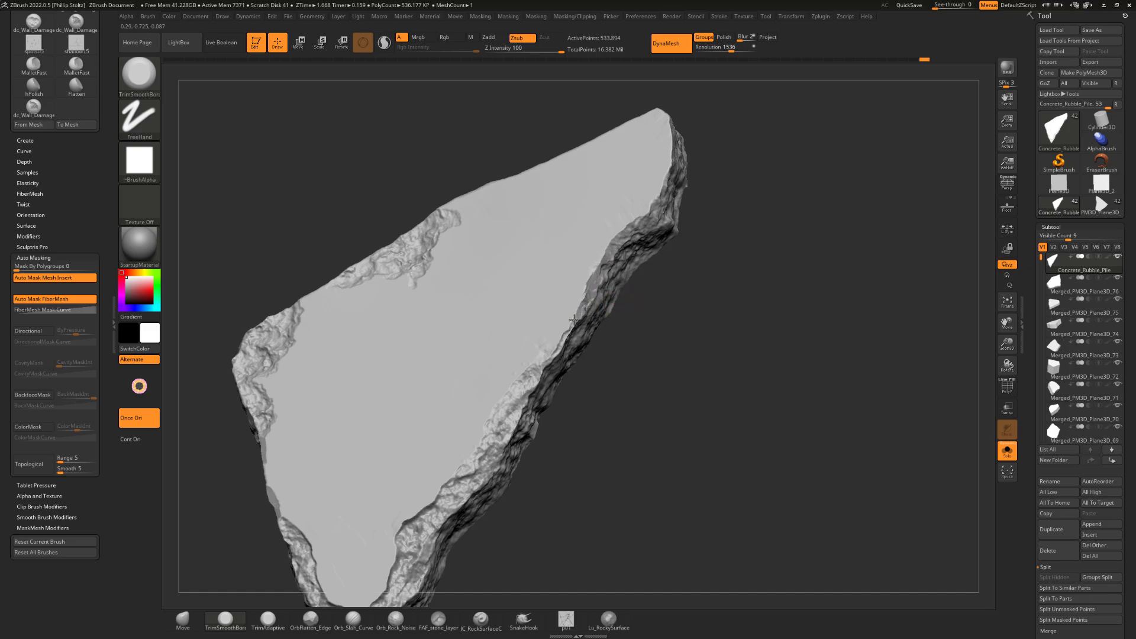
right_drag(590, 327, 580, 292)
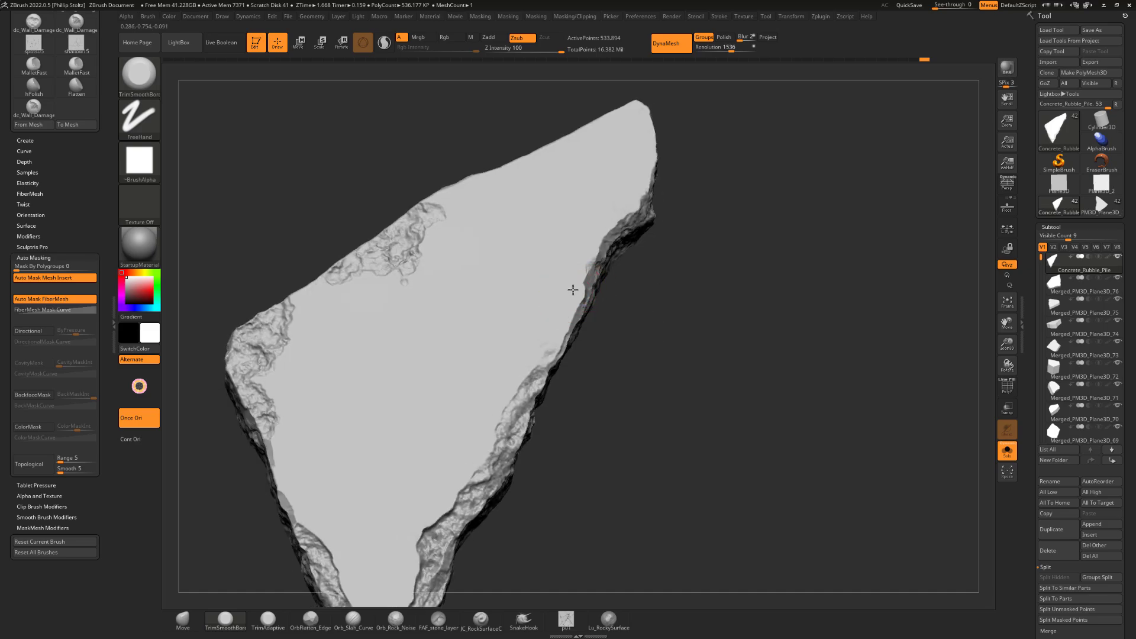
mouse_move(672, 296)
right_down()
mouse_move(644, 337)
mouse_move(703, 343)
mouse_move(643, 322)
mouse_move(659, 319)
mouse_move(588, 312)
right_up()
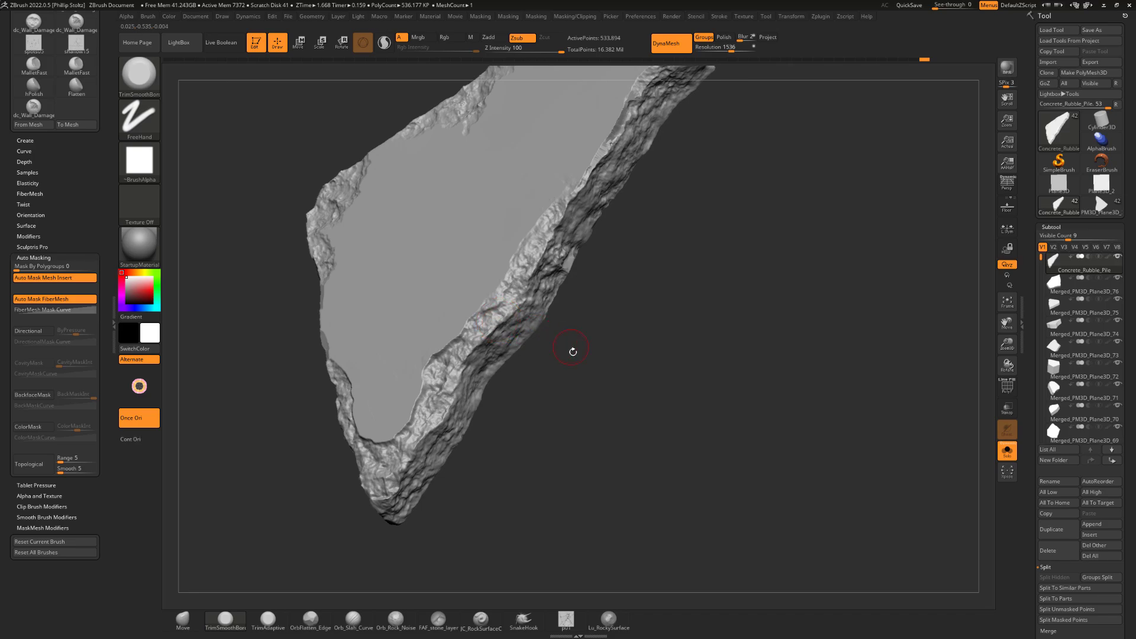
Soften and flatten the rough ridges along the middle of the long broken edge with short TrimSmoothBorder strokes.
right_drag(573, 352, 493, 324)
drag(485, 338, 526, 290)
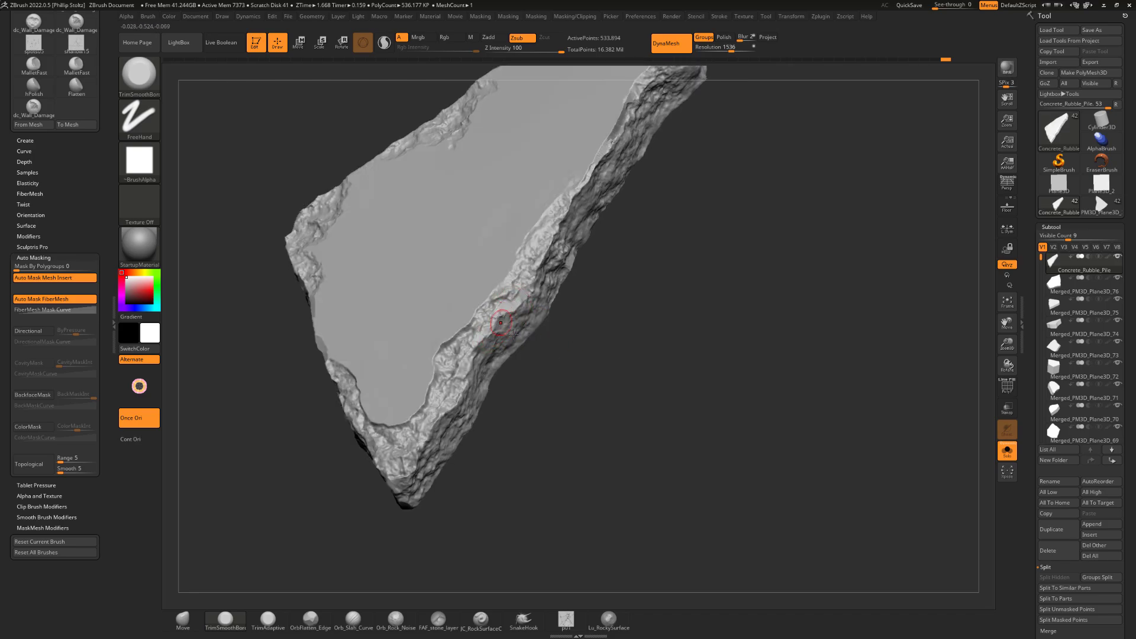
mouse_move(500, 319)
right_down()
mouse_move(536, 336)
mouse_move(472, 337)
right_up()
drag(472, 337, 470, 352)
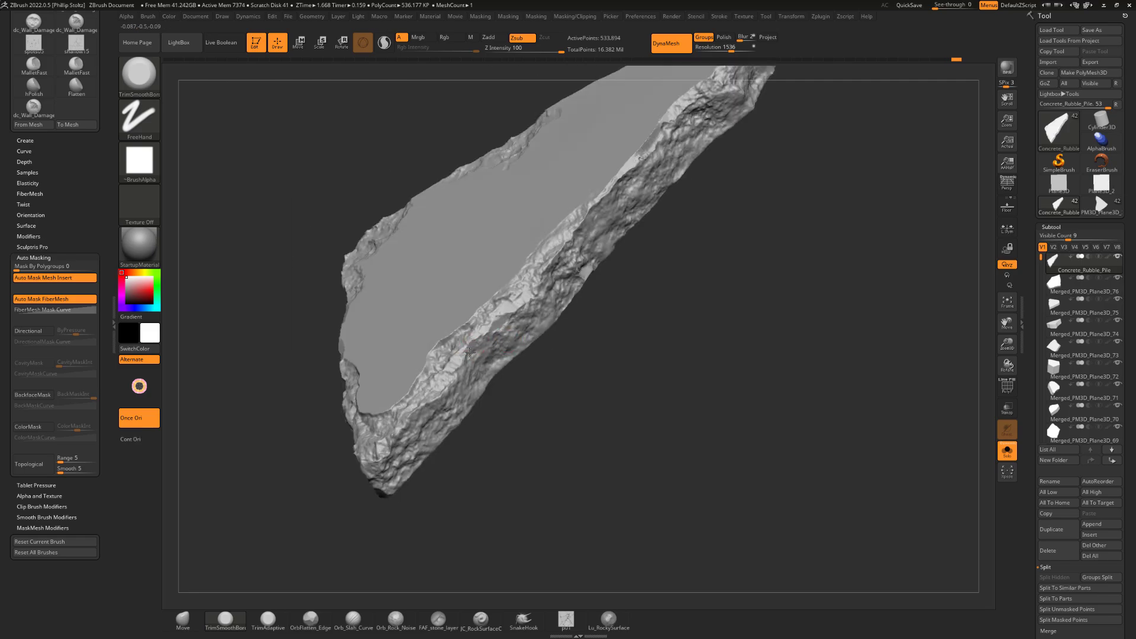
right_drag(598, 280, 668, 293)
drag(521, 294, 527, 274)
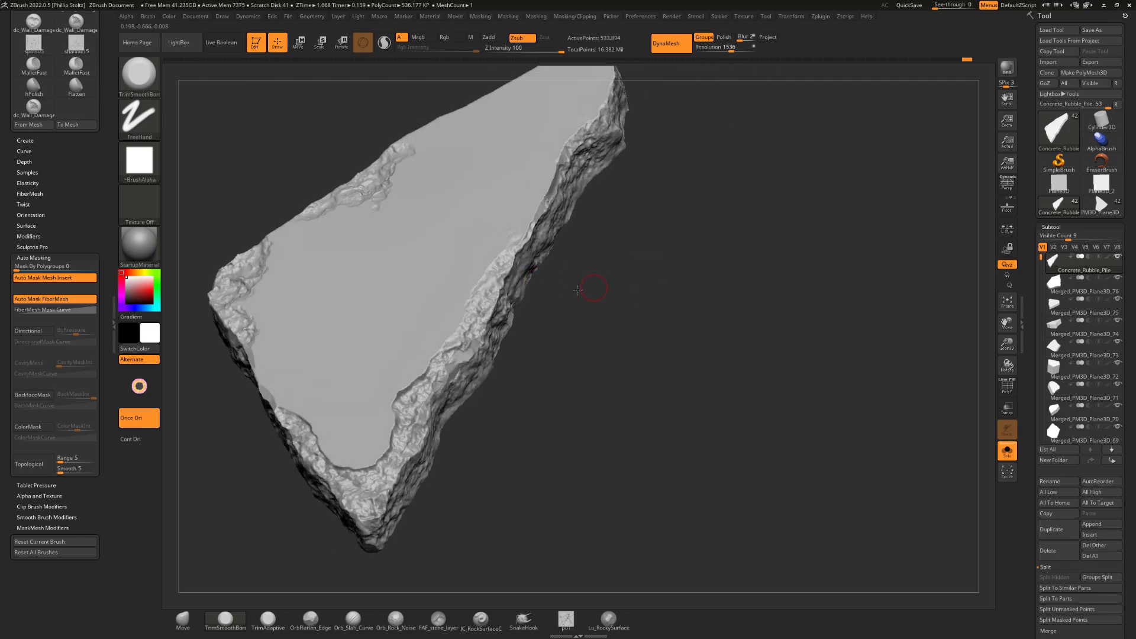
right_drag(588, 286, 533, 275)
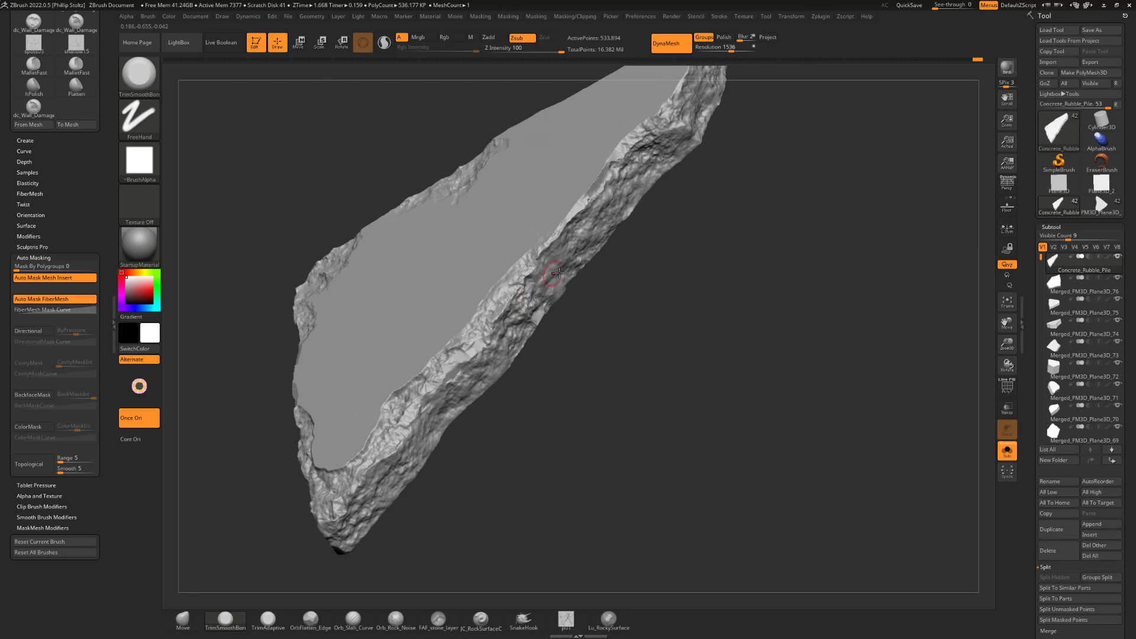
mouse_move(557, 273)
right_down()
mouse_move(647, 305)
mouse_move(518, 304)
right_up()
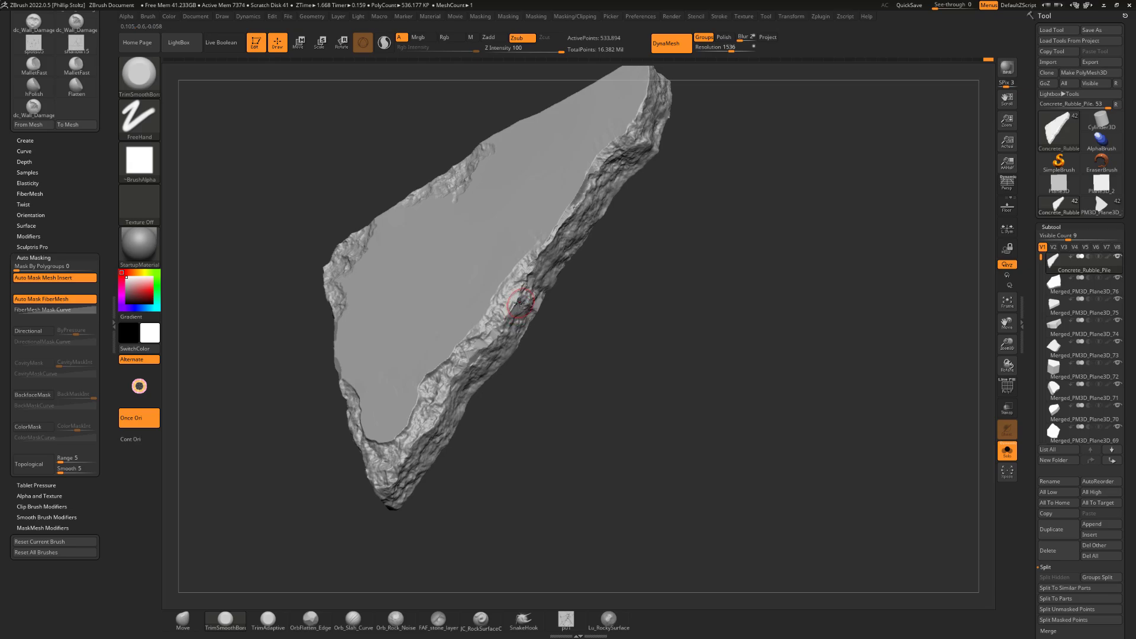
right_drag(577, 310, 586, 337)
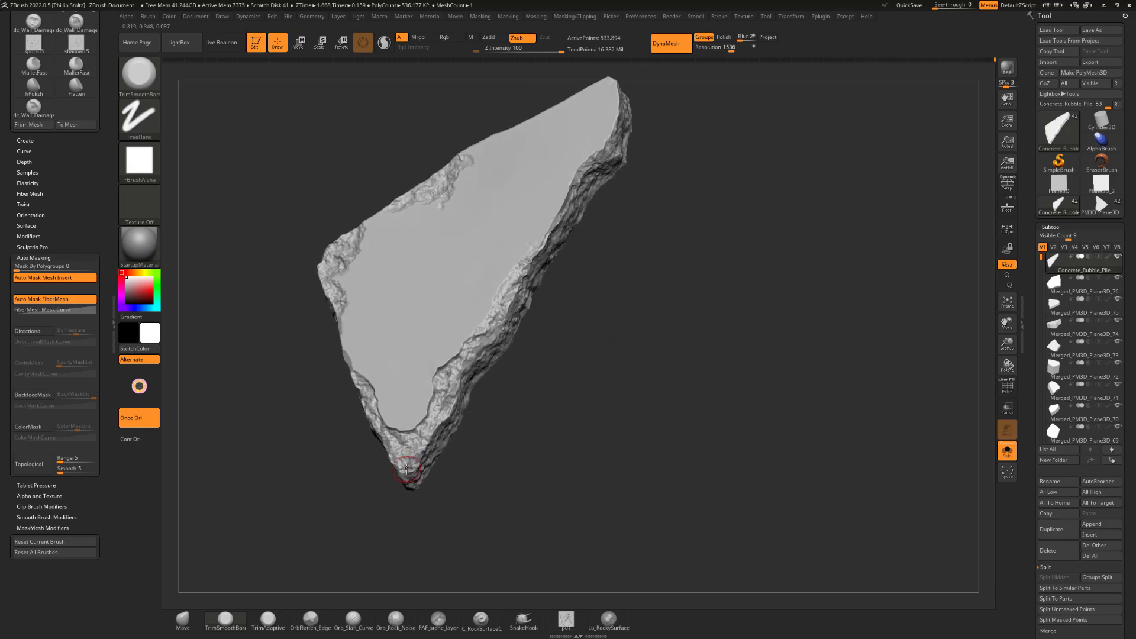
Show all the rubble pieces again and compare the finished slab with its neighbours.
right_drag(485, 441, 920, 377)
click(1006, 449)
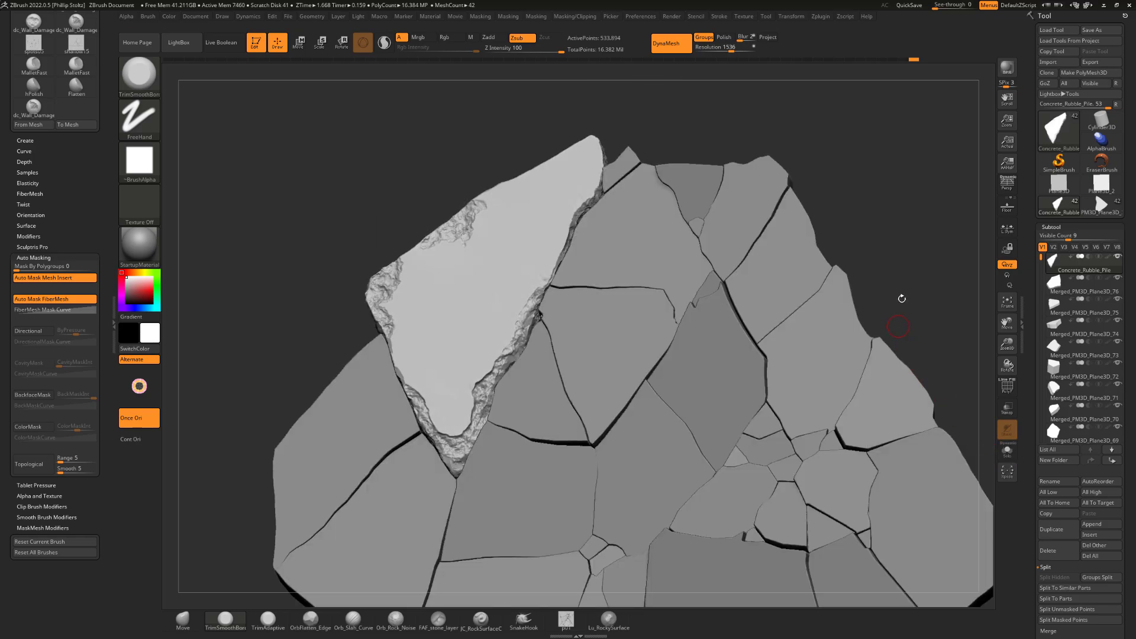
ctrl+right_drag(928, 300, 868, 267)
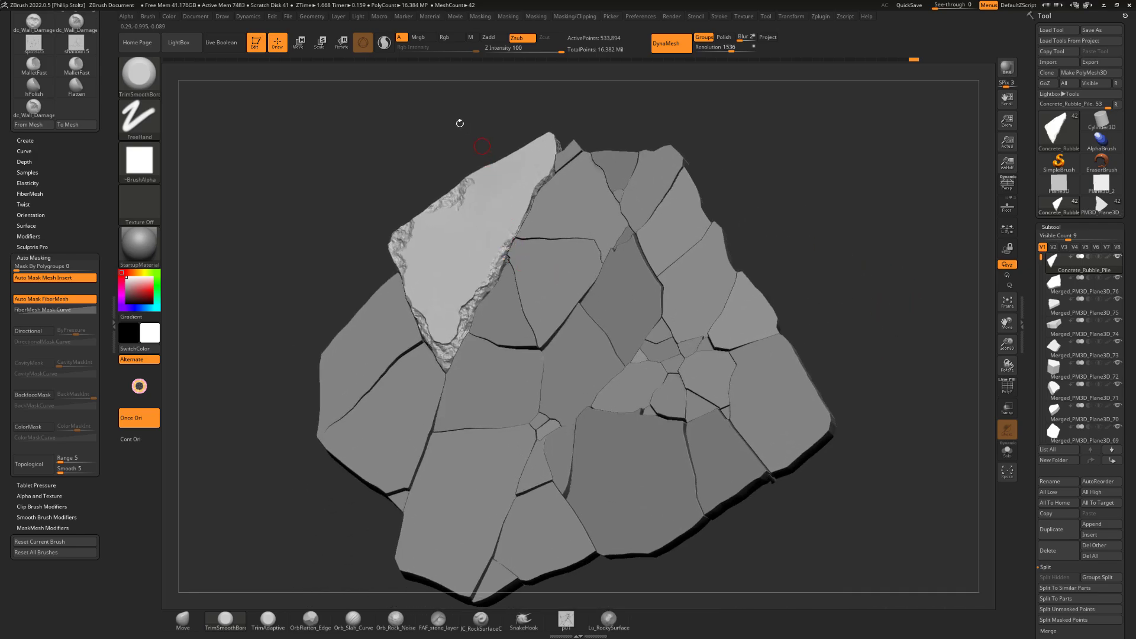
ctrl+right_drag(477, 125, 474, 99)
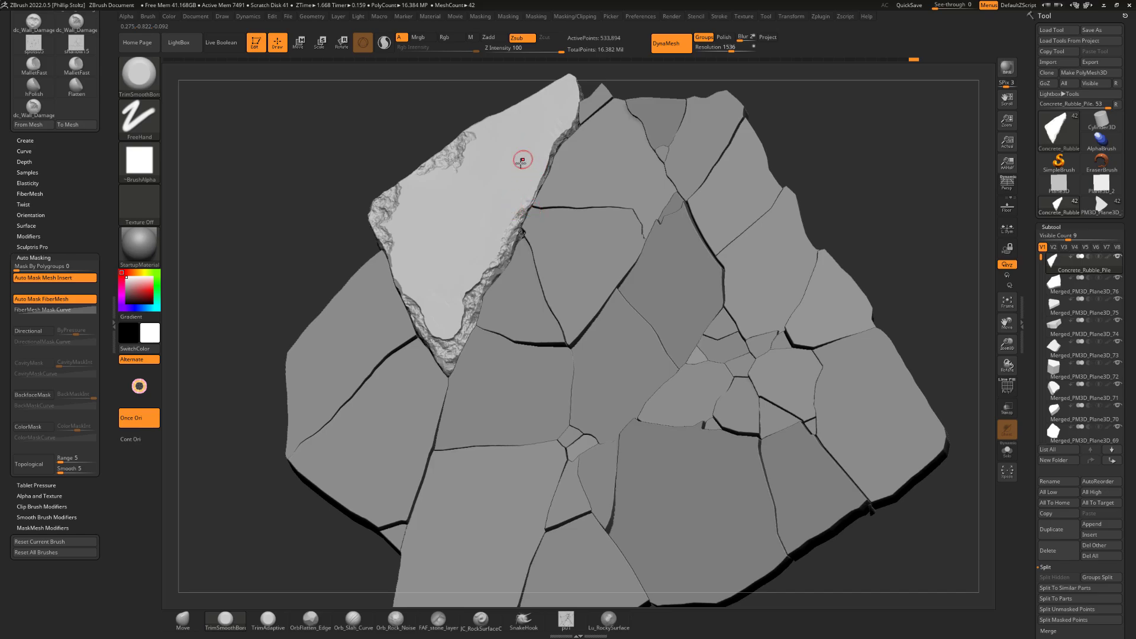
drag(851, 145, 660, 294)
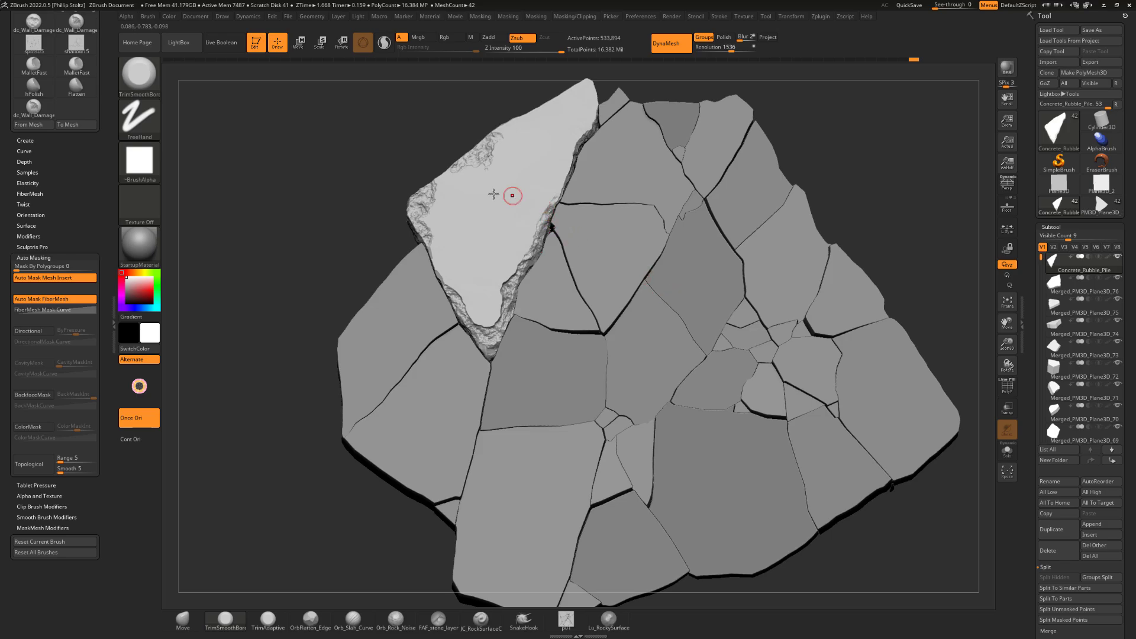
Chip the long straight edge near the slab's narrow tip with the MalletFast brush at Z Intensity 52.
key(2)
alt+drag(168, 469, 75, 550)
mouse_move(431, 98)
mouse_down()
mouse_move(424, 137)
mouse_move(459, 159)
mouse_move(422, 204)
mouse_up()
mouse_move(402, 158)
mouse_down()
mouse_move(344, 155)
mouse_move(296, 237)
mouse_up()
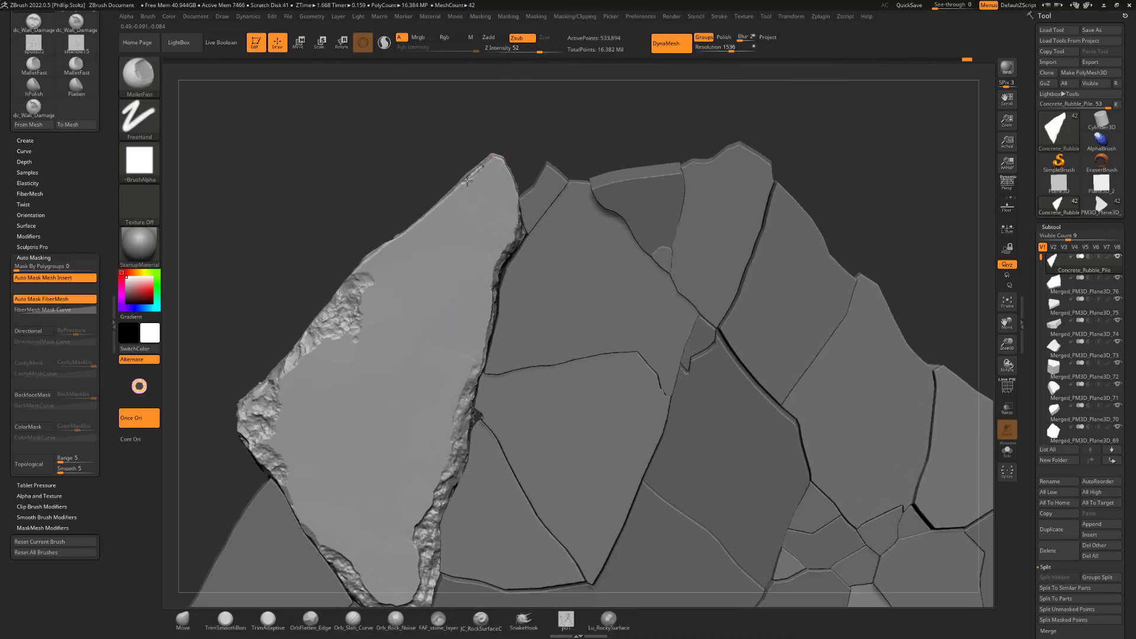
drag(331, 165, 367, 168)
drag(467, 178, 393, 246)
key(1)
mouse_move(331, 159)
mouse_down()
mouse_move(317, 158)
mouse_move(379, 148)
mouse_move(319, 148)
mouse_up()
click(452, 38)
click(489, 37)
key(2)
drag(449, 163, 423, 184)
Isolate the slab and chip the rim around its narrow tip with MalletFast.
alt+drag(879, 314, 876, 216)
click(1007, 452)
alt+drag(769, 195, 769, 284)
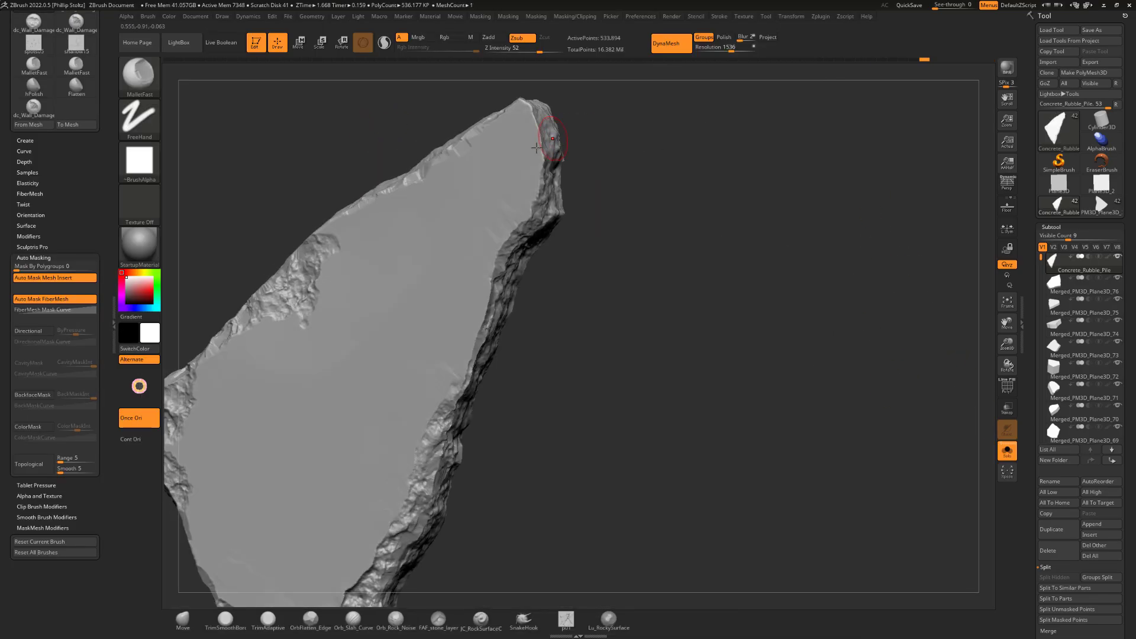
drag(541, 118, 552, 172)
mouse_move(627, 136)
mouse_down()
mouse_move(603, 133)
mouse_move(619, 126)
mouse_move(615, 97)
mouse_up()
drag(509, 193, 524, 169)
drag(349, 160, 370, 154)
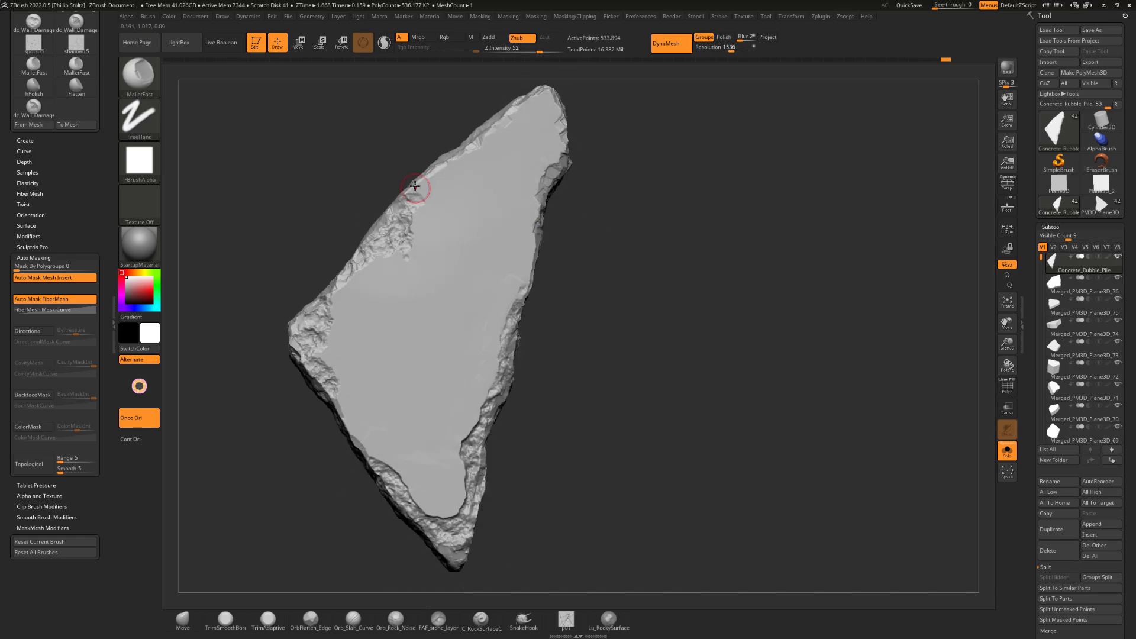
Chip the long straight edge between the narrow tip and the stamped damage patch with MalletFast.
drag(418, 190, 393, 216)
drag(349, 165, 352, 145)
drag(447, 156, 413, 187)
mouse_move(320, 177)
mouse_down()
mouse_move(334, 160)
mouse_move(337, 180)
mouse_up()
drag(331, 254, 313, 278)
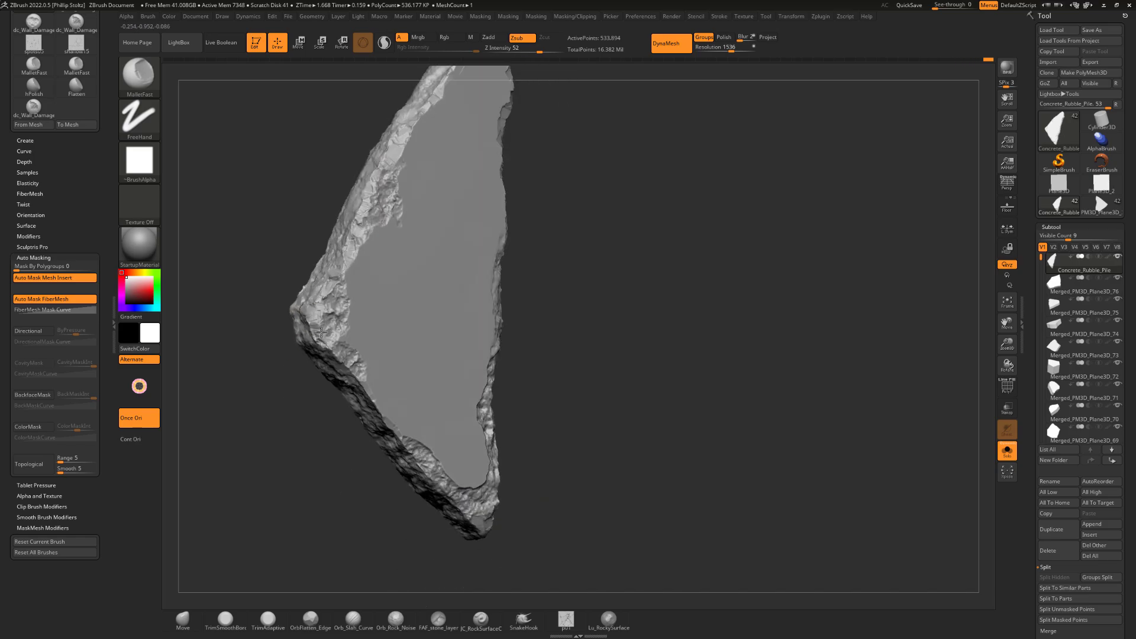
Break up the side of the long straight edge between the damage patch and the blunt corner with MalletFast strokes.
drag(254, 237, 307, 225)
drag(331, 225, 322, 266)
drag(260, 236, 219, 231)
drag(305, 230, 328, 215)
mouse_move(254, 219)
mouse_down()
mouse_move(237, 237)
mouse_move(313, 236)
mouse_up()
alt+drag(249, 195, 248, 296)
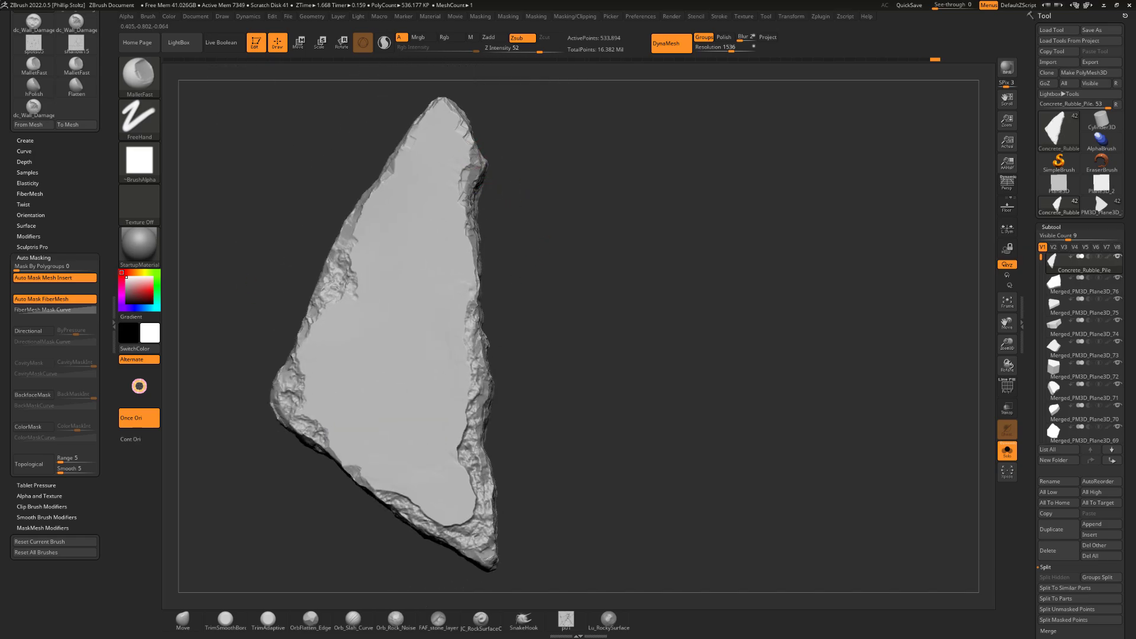
Flatten the rims around the narrow tip and the adjoining broken edge with TrimSmoothBorder at Z Intensity 100.
key(b)
key(t)
key(s)
mouse_move(580, 183)
mouse_down()
mouse_move(556, 175)
mouse_move(574, 177)
mouse_move(585, 142)
mouse_up()
drag(486, 198, 471, 148)
mouse_move(484, 142)
right_down()
mouse_move(466, 193)
mouse_move(480, 171)
right_up()
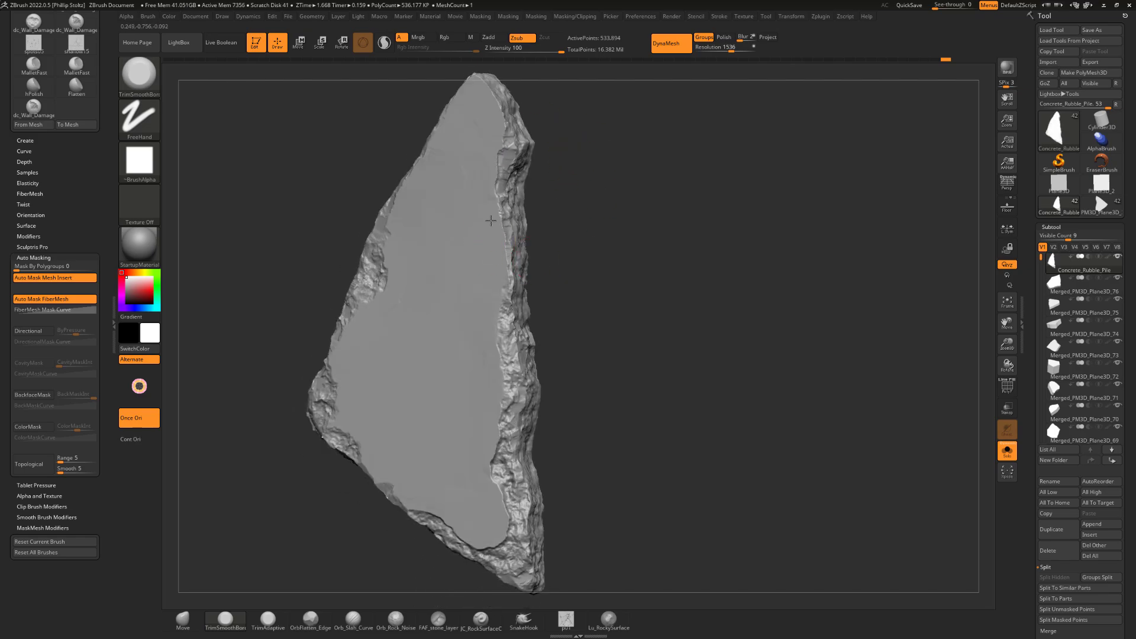
drag(486, 136, 482, 189)
mouse_move(500, 331)
alt+right_down()
mouse_move(504, 302)
mouse_move(492, 329)
alt+right_up()
key(b)
key(f)
key(a)
drag(477, 122, 482, 145)
mouse_move(636, 308)
right_down()
mouse_move(649, 253)
mouse_move(675, 260)
right_up()
Spray rock noise along the side of the long straight edge with Orb_Rock_Noise, using Zadd at Z Intensity 19.
key(b)
key(o)
key(r)
key(s)
drag(385, 155, 380, 155)
click(517, 50)
right_drag(482, 118, 459, 139)
drag(421, 192, 393, 240)
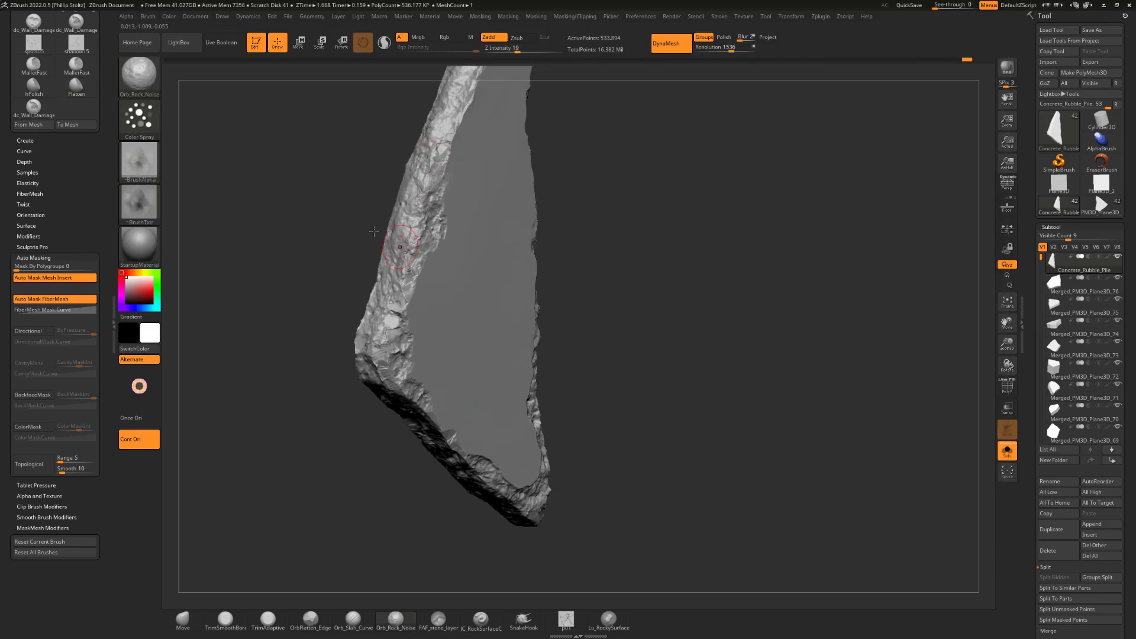
Add rock noise along the opposite broken edge, setting Orb_Rock_Noise to Z Intensity 29.
right_drag(627, 220, 647, 280)
mouse_move(647, 280)
alt+right_down()
mouse_move(667, 278)
mouse_move(666, 195)
alt+right_up()
drag(621, 175, 617, 236)
mouse_move(668, 222)
right_down()
mouse_move(702, 215)
mouse_move(688, 219)
right_up()
drag(514, 177, 486, 228)
ctrl+right_drag(681, 201, 653, 232)
click(526, 49)
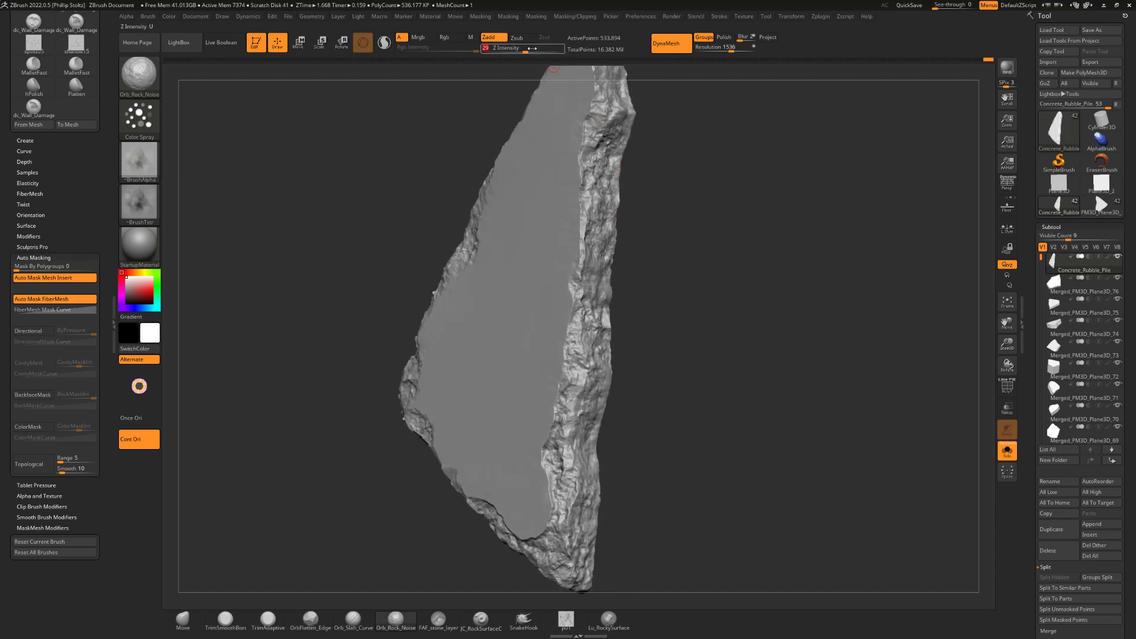
drag(598, 120, 592, 155)
Trim the chipped rim of the long straight edge beside the damage patch with TrimSmoothBorder at Z Intensity 100.
mouse_move(389, 431)
right_down()
mouse_move(435, 503)
mouse_move(426, 437)
mouse_move(456, 528)
right_up()
key(2)
drag(471, 157, 480, 190)
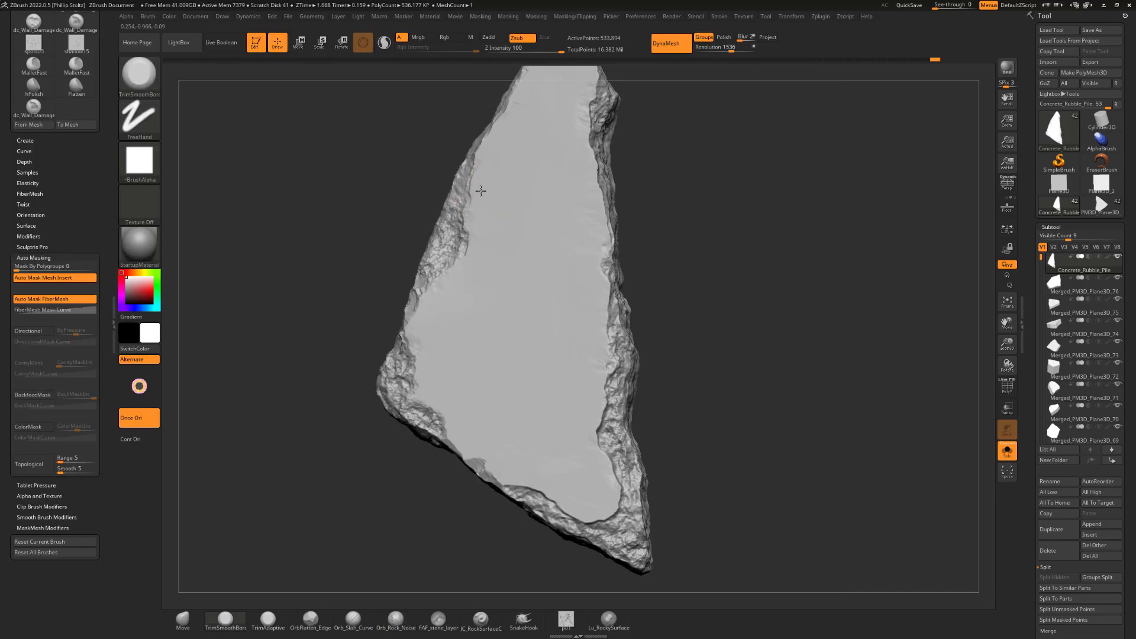
right_drag(492, 229, 563, 296)
right_drag(578, 217, 669, 266)
Show the whole pile, select the small triangular piece bordering the slab's broken edge, and isolate it.
click(1007, 451)
right_drag(880, 379, 854, 158)
alt+click(476, 329)
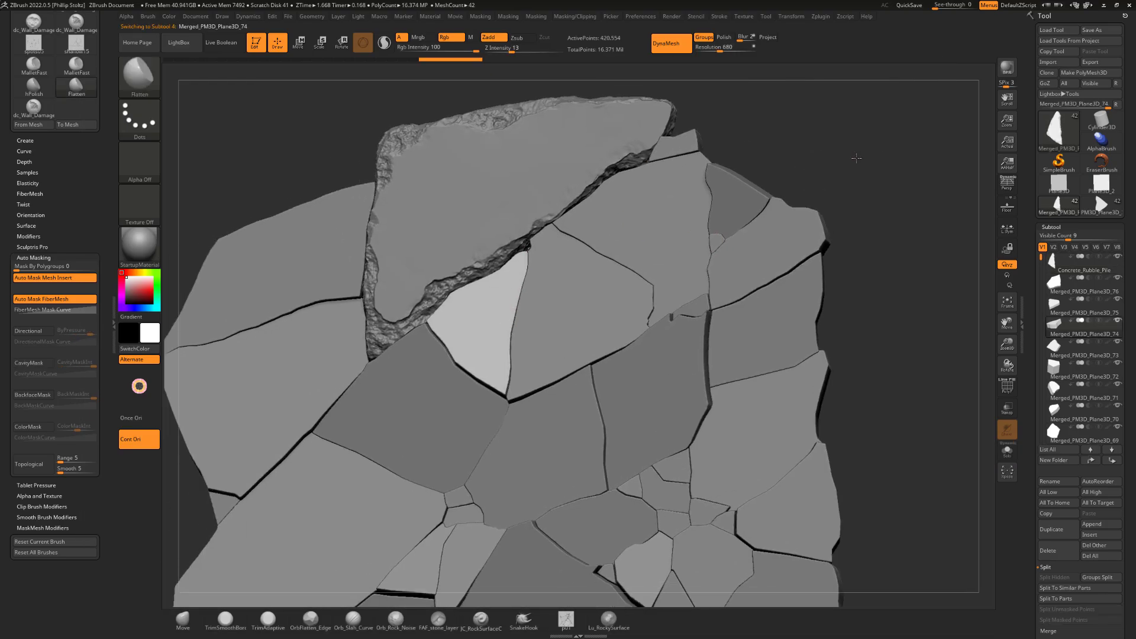
click(1006, 451)
right_drag(880, 322, 781, 332)
Trim the side edges and corners of the isolated triangular piece with TrimSmoothBorder at Z Intensity 100.
drag(563, 260, 547, 390)
mouse_move(704, 331)
right_down()
mouse_move(690, 258)
mouse_move(698, 237)
right_up()
drag(600, 177, 585, 237)
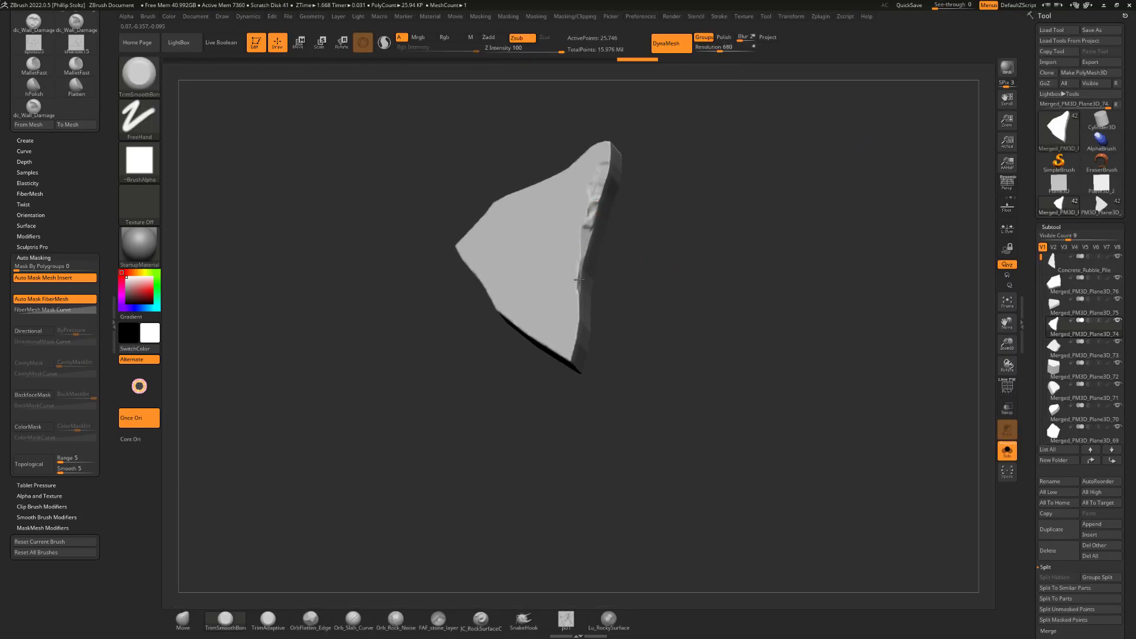
right_drag(686, 284, 704, 249)
mouse_move(565, 361)
mouse_down()
mouse_move(533, 337)
mouse_move(509, 275)
mouse_up()
drag(556, 331, 597, 355)
mouse_move(698, 248)
right_down()
mouse_move(664, 114)
mouse_move(692, 196)
right_up()
drag(615, 142, 533, 195)
right_drag(686, 266, 681, 207)
Chip the long lower edge of the triangular piece and trim it with TrimSmoothBorder.
key(1)
mouse_move(479, 237)
mouse_down()
mouse_move(545, 332)
mouse_move(571, 343)
mouse_up()
right_drag(669, 296, 659, 272)
key(2)
drag(525, 282, 550, 332)
Set the DynaMesh resolution to 1032 and remesh the triangular piece.
drag(719, 51, 725, 50)
ctrl+drag(719, 124, 745, 160)
right_drag(656, 313, 629, 317)
Add wall damage to the triangular piece's front face and trim its rim with TrimSmoothBorder at Z Intensity 100.
key(3)
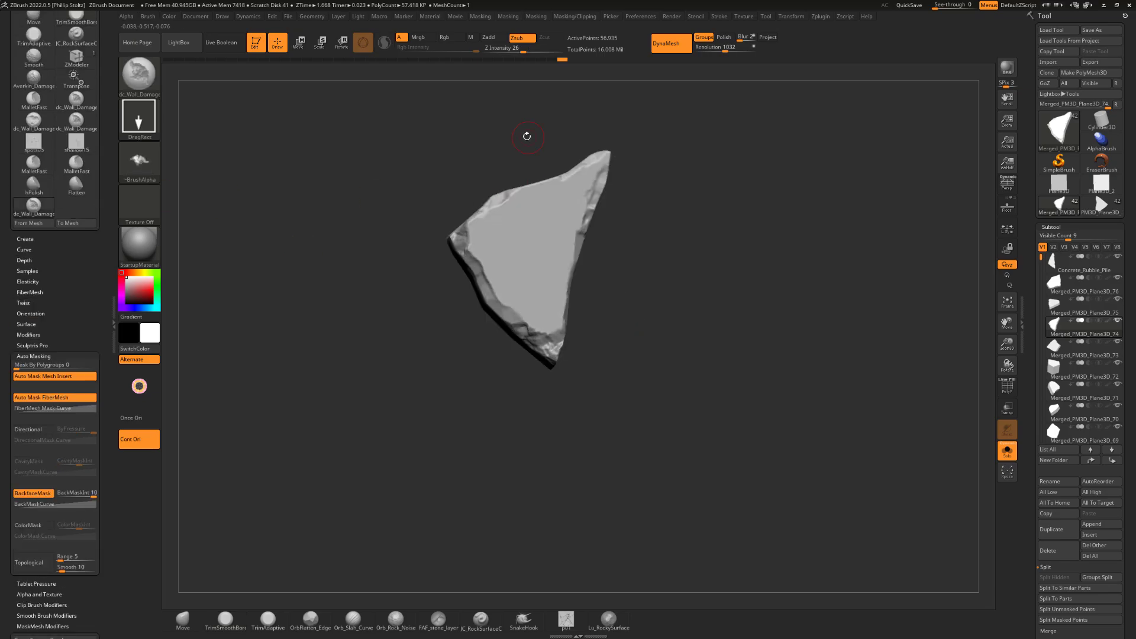
right_drag(621, 260, 630, 270)
key(2)
drag(467, 267, 519, 316)
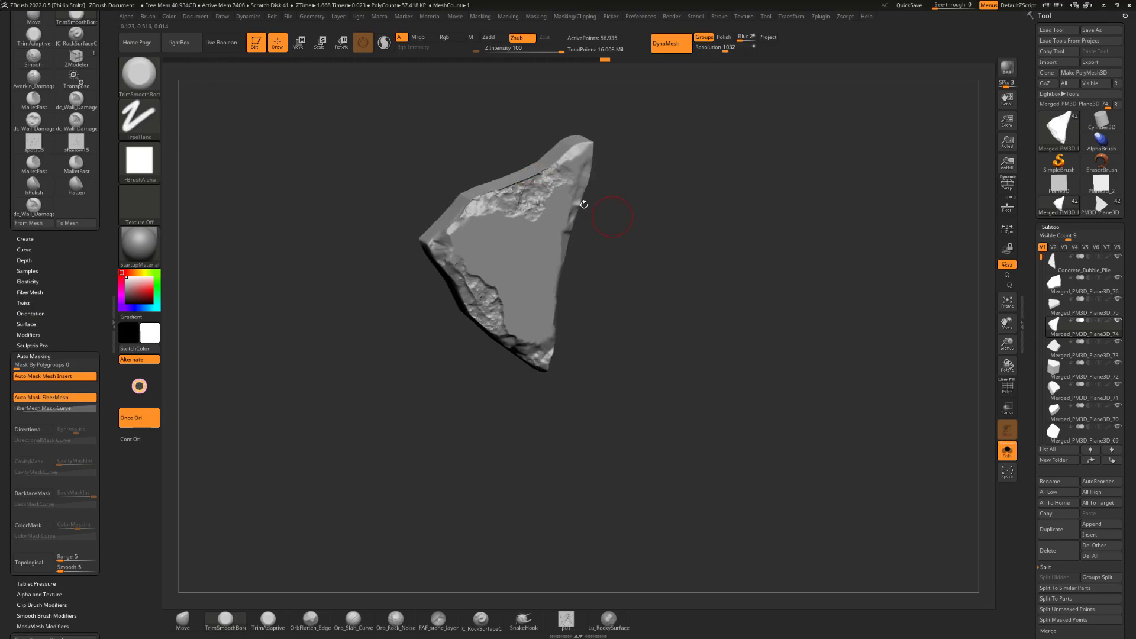
right_drag(584, 204, 612, 217)
drag(474, 192, 577, 145)
right_drag(641, 160, 659, 170)
drag(592, 153, 562, 230)
Spray rock noise along the triangular piece's broken sides with Orb_Rock_Noise, using Zadd at Z Intensity 29.
drag(76, 254, 75, 405)
click(76, 125)
mouse_move(680, 423)
right_down()
mouse_move(692, 429)
mouse_move(639, 423)
right_up()
mouse_move(591, 172)
mouse_down()
mouse_move(524, 366)
mouse_move(576, 195)
mouse_up()
right_drag(645, 355, 721, 355)
drag(402, 261, 442, 322)
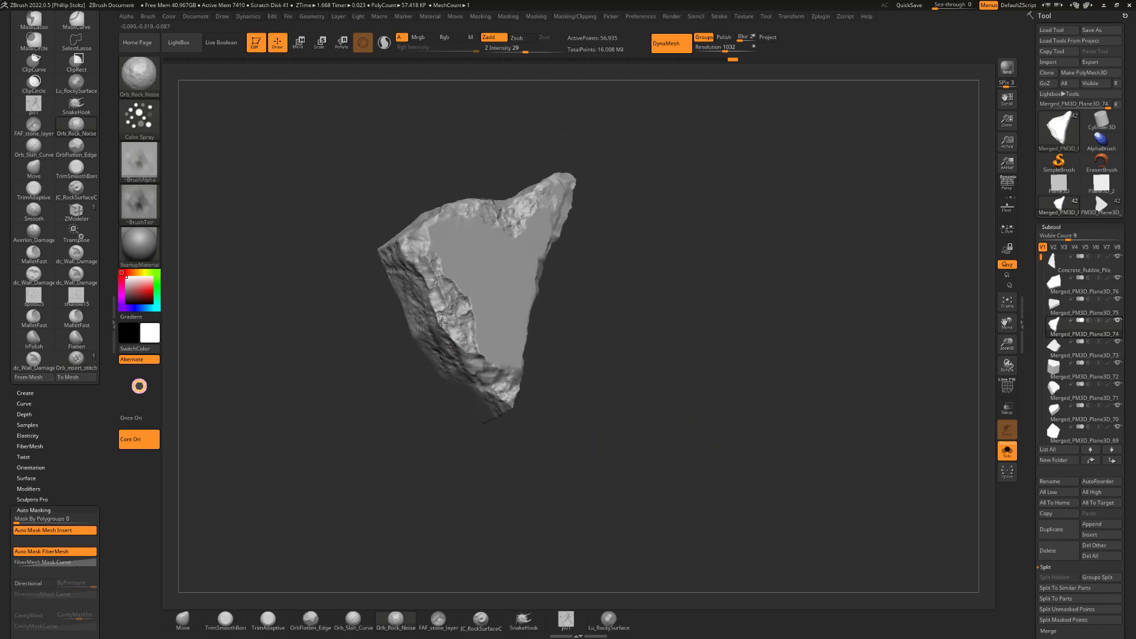
Trim the noisy rim around the triangular piece's pointed end and side with TrimSmoothBorder.
right_drag(627, 331, 604, 319)
key(2)
drag(450, 349, 496, 406)
right_drag(612, 296, 600, 303)
drag(496, 381, 460, 308)
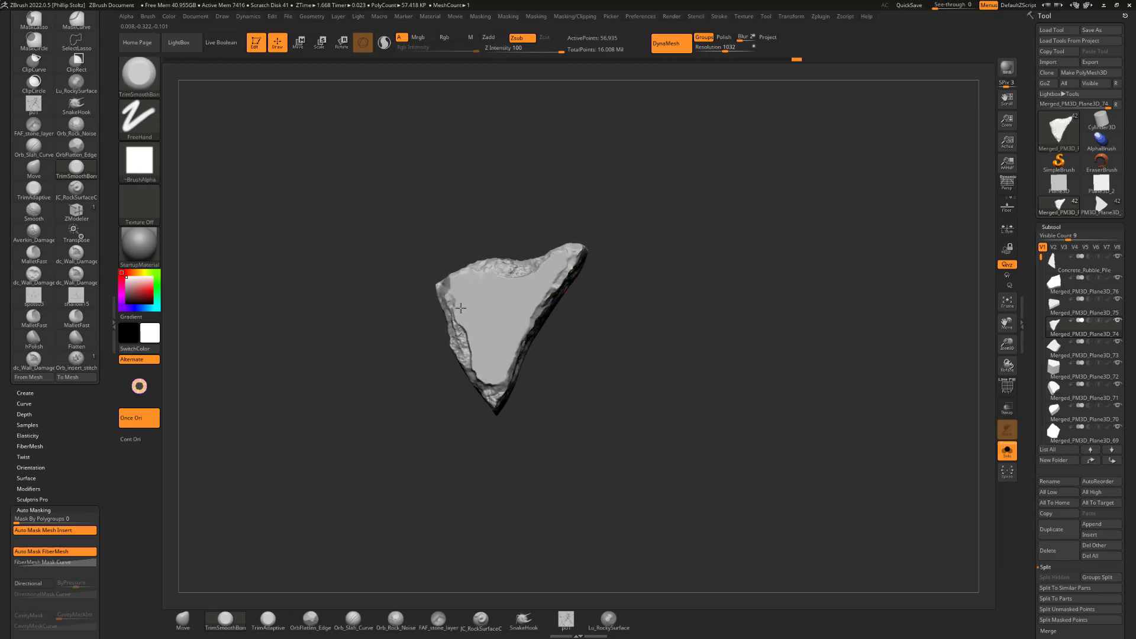
Show the whole pile, select the four-sided piece bordering the triangular one, and isolate it.
click(1006, 451)
ctrl+right_drag(846, 367, 839, 340)
alt+click(422, 333)
click(1007, 451)
ctrl+right_drag(408, 124, 402, 162)
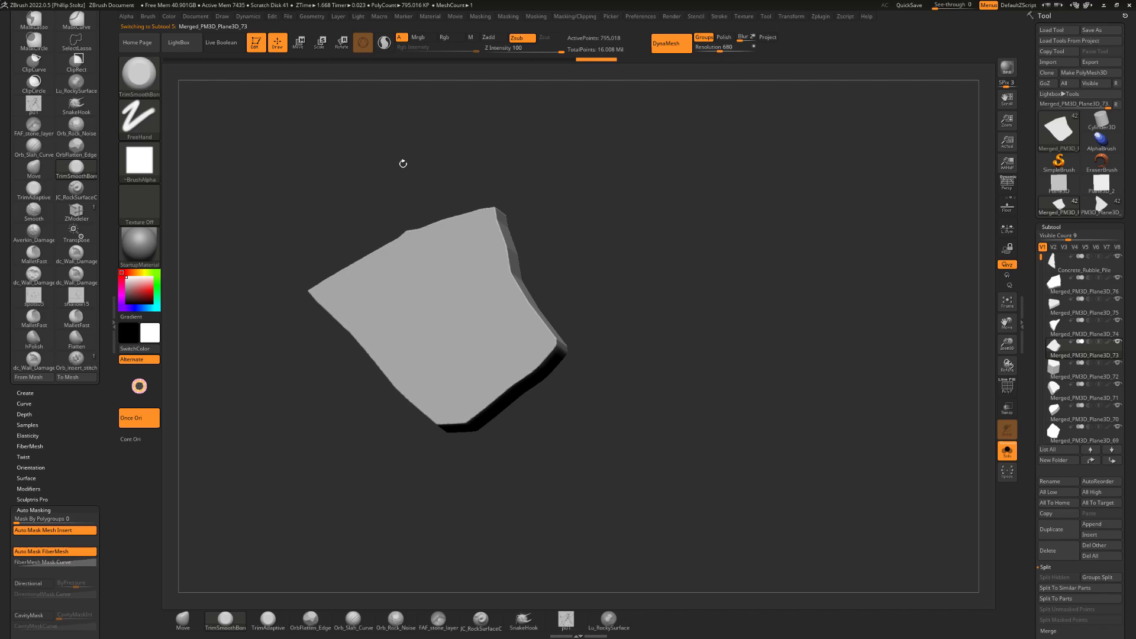
Spray rock noise along the sides of the four-sided piece with Orb_Rock_Noise.
click(389, 624)
right_drag(615, 414, 627, 349)
drag(367, 314, 473, 369)
right_drag(669, 367, 615, 355)
right_drag(698, 331, 733, 284)
drag(618, 328, 775, 153)
mouse_move(834, 148)
right_down()
mouse_move(815, 131)
mouse_move(831, 259)
right_up()
Set the DynaMesh resolution to 1200 and remesh the four-sided piece.
key(2)
right_drag(710, 331, 669, 295)
click(722, 47)
text(1200)
key(Return)
ctrl+drag(786, 177, 828, 224)
mouse_move(811, 267)
right_down()
mouse_move(782, 316)
mouse_move(775, 241)
right_up()
Chip the corners and long edge of the four-sided piece with MalletFast, using Zsub at Z Intensity 52.
click(34, 255)
drag(707, 258, 731, 291)
right_drag(776, 241, 734, 284)
drag(704, 296, 642, 349)
right_drag(769, 367, 763, 331)
drag(583, 376, 534, 317)
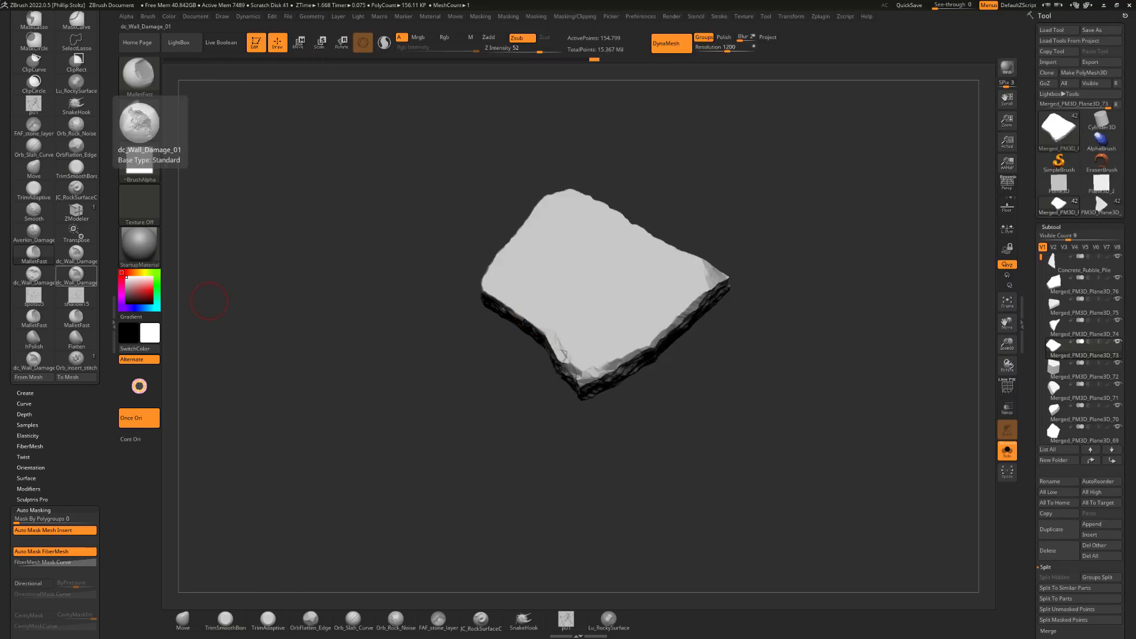
Add wall damage along the rim of the four-sided piece with dc_Wall_Damage_01.
right_drag(763, 367, 769, 319)
drag(713, 283, 639, 343)
right_drag(757, 354, 734, 408)
right_drag(414, 332, 467, 355)
mouse_move(473, 266)
mouse_down()
mouse_move(514, 202)
mouse_move(550, 178)
mouse_up()
Trim the damaged rim of the four-sided piece with TrimSmoothBorder at Z Intensity 100.
click(396, 620)
key(2)
right_drag(574, 363, 516, 287)
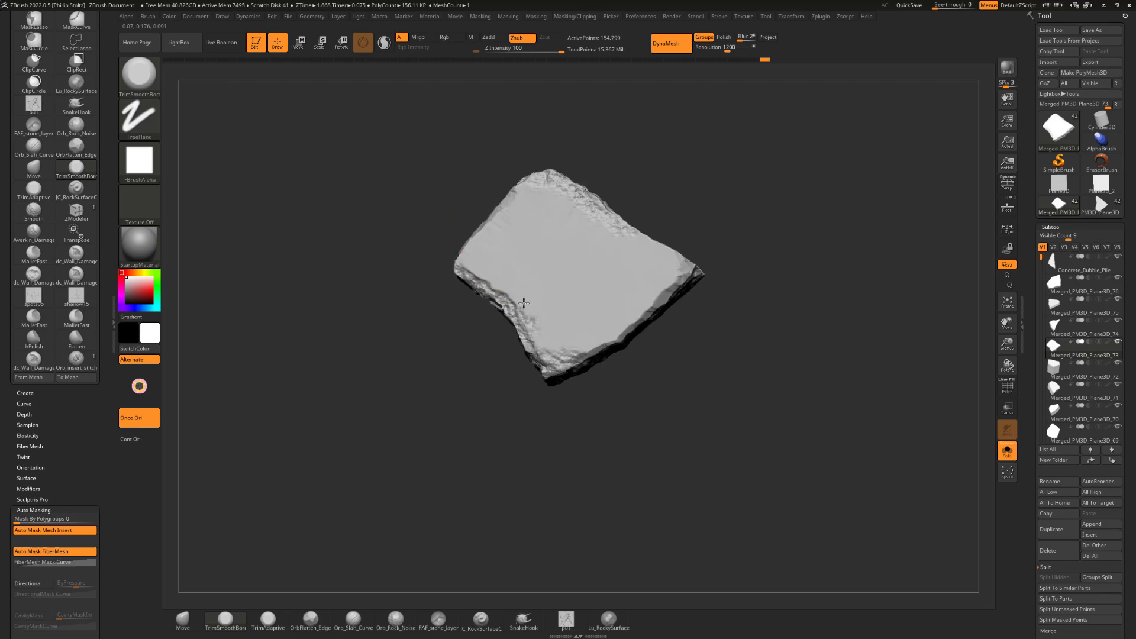
drag(618, 246, 591, 207)
right_drag(664, 186, 644, 166)
drag(530, 189, 464, 251)
mouse_move(296, 473)
right_down()
mouse_move(259, 548)
mouse_move(263, 535)
right_up()
Roughen the four-sided piece's sharp corner with Orb_Rock_Noise and trim the adjoining edges with TrimSmoothBorder.
click(396, 620)
drag(680, 260, 652, 283)
right_drag(732, 233, 704, 207)
key(2)
drag(532, 338, 639, 272)
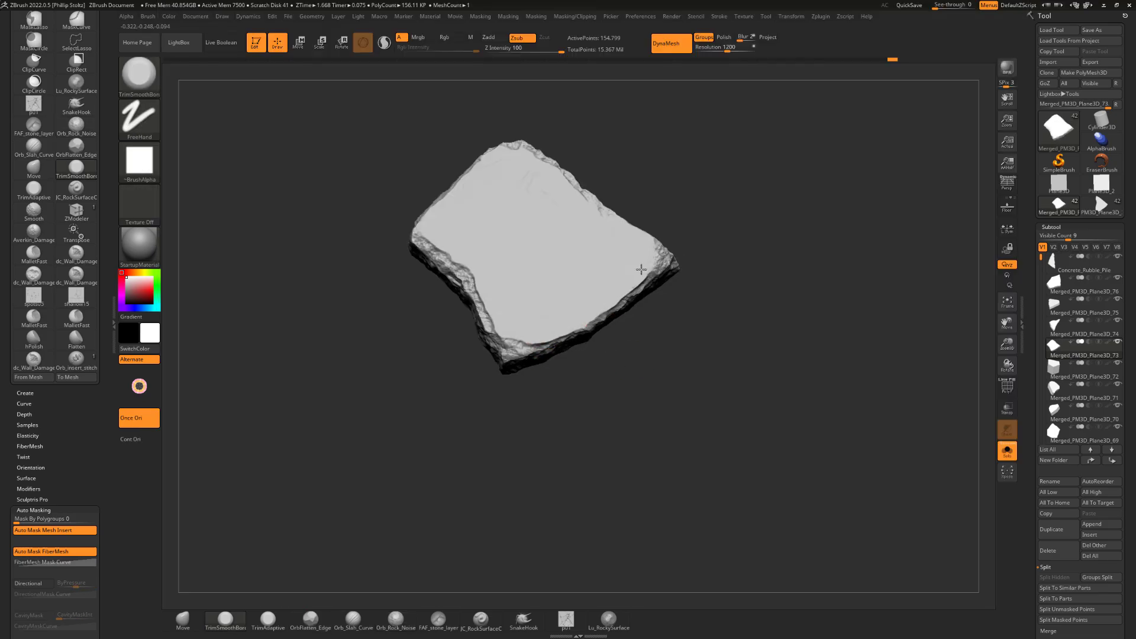
right_drag(698, 331, 681, 308)
drag(485, 254, 507, 299)
Add one more pass of wall damage near the four-sided piece's long edge and return to TrimSmoothBorder.
key(3)
drag(630, 254, 563, 301)
mouse_move(698, 133)
right_down()
mouse_move(669, 165)
mouse_move(680, 189)
mouse_move(627, 231)
mouse_move(665, 163)
right_up()
key(2)
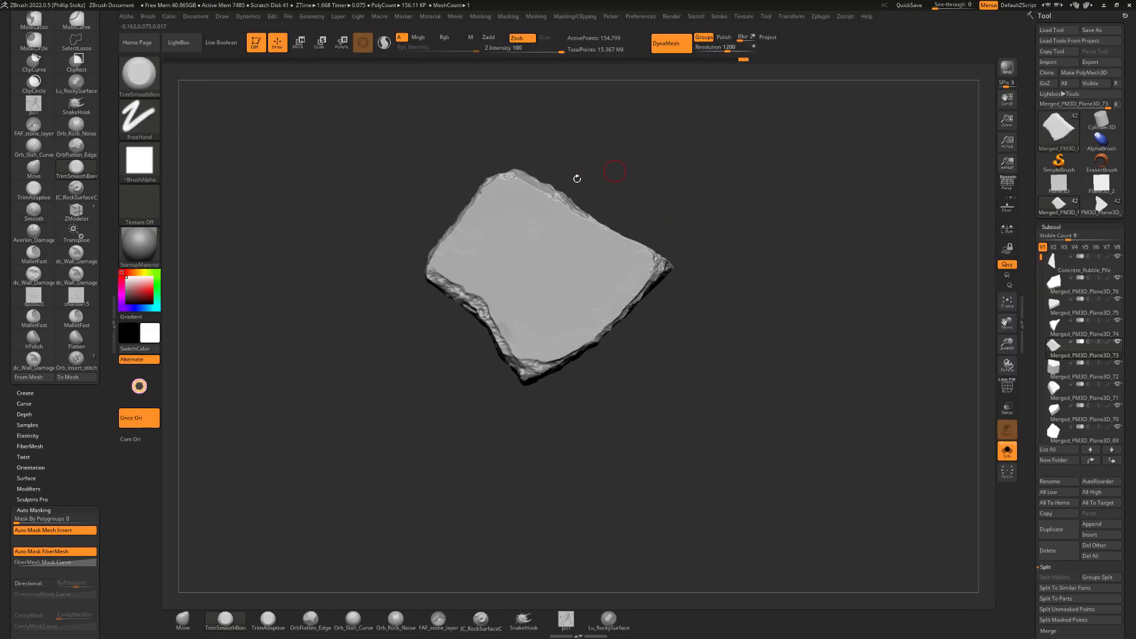
Show the whole pile and select the larger triangular piece on the other side of the finished small one.
click(1007, 451)
ctrl+right_drag(913, 317, 887, 331)
right_drag(476, 314, 474, 320)
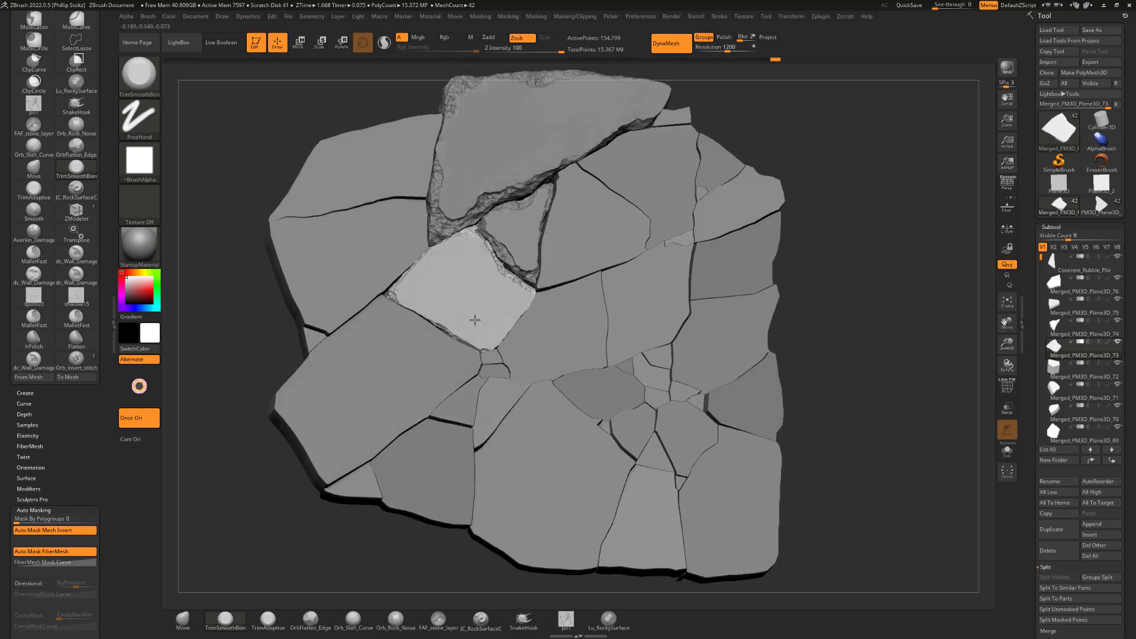
right_drag(852, 234, 824, 248)
alt+click(495, 243)
alt+click(583, 242)
mouse_move(796, 196)
right_down()
mouse_move(811, 182)
mouse_move(739, 180)
right_up()
Trim the larger triangular piece's edge facing the finished small piece with TrimSmoothBorder.
key(b)
key(t)
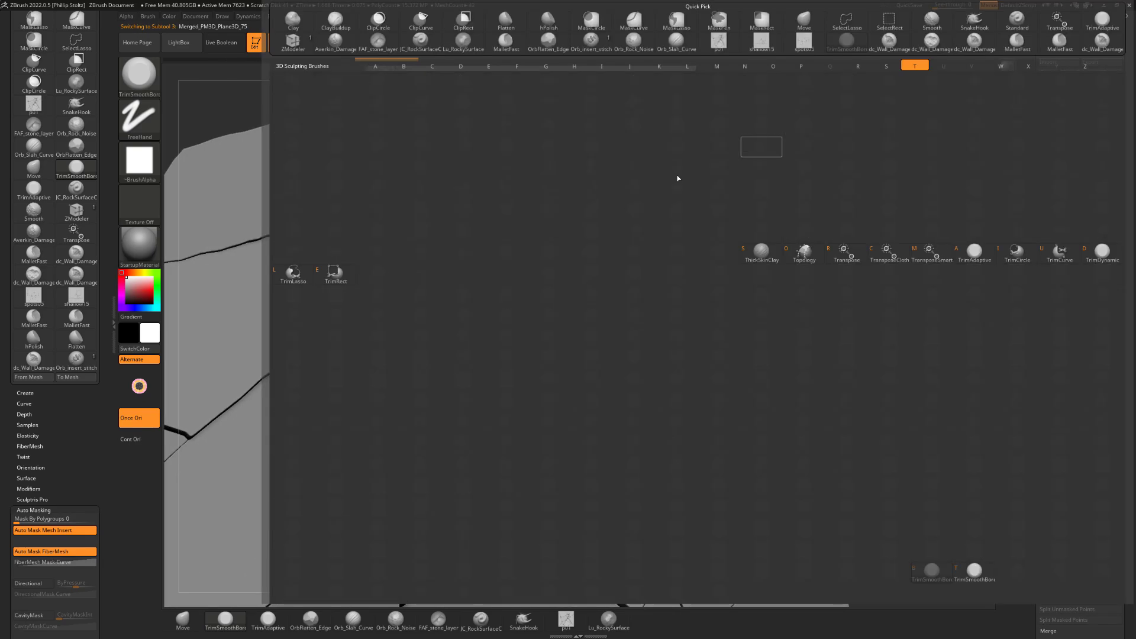
key(b)
drag(527, 225, 512, 304)
right_drag(857, 133, 830, 151)
drag(530, 275, 511, 349)
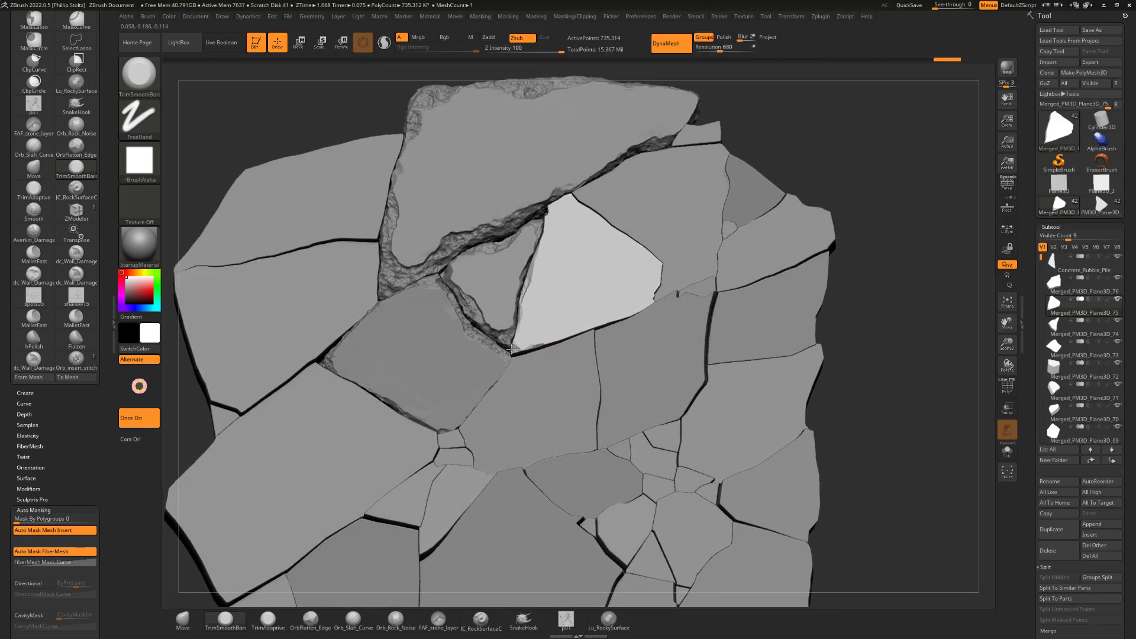
Isolate the larger triangular piece and trim its lower edge and upper corner with TrimSmoothBorder at Z Intensity 100.
ctrl+right_drag(875, 296, 869, 252)
click(1006, 451)
right_drag(793, 284, 722, 223)
drag(639, 286, 630, 292)
right_drag(769, 308, 760, 287)
drag(628, 317, 611, 337)
right_drag(739, 296, 639, 242)
drag(510, 159, 484, 135)
Remesh the larger triangular piece with DynaMesh at resolution 680 and trim its tip and blunt side corner.
ctrl+drag(739, 196, 763, 219)
right_drag(733, 249, 769, 284)
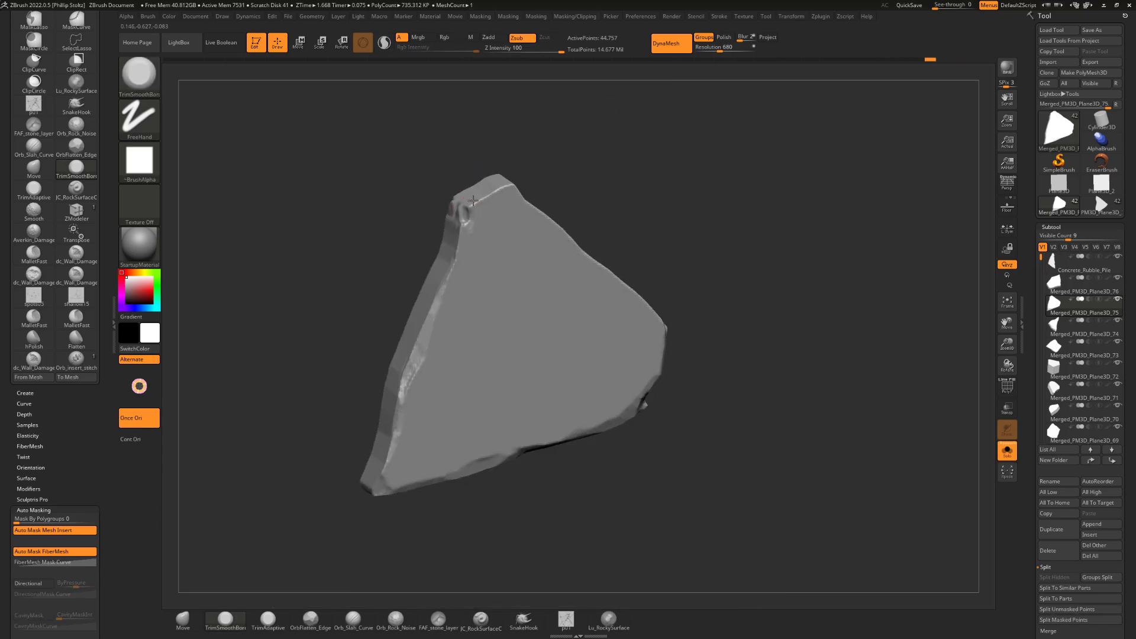
right_drag(745, 332, 703, 296)
drag(503, 188, 532, 207)
right_drag(763, 254, 707, 260)
drag(663, 325, 681, 376)
right_drag(727, 360, 639, 275)
Subdivide the larger triangular piece once.
key(alt+s)
key(ctrl+d)
right_drag(854, 165, 829, 183)
Spray rock noise around all sides of the larger triangular piece with Orb_Rock_Noise, using Zadd at Z Intensity 29.
click(395, 618)
click(1006, 451)
right_drag(828, 331, 905, 319)
drag(470, 219, 535, 414)
right_drag(769, 331, 721, 319)
drag(533, 409, 704, 355)
mouse_move(799, 355)
right_down()
mouse_move(828, 338)
mouse_move(739, 367)
right_up()
drag(710, 236, 769, 343)
right_drag(817, 331, 769, 296)
drag(656, 195, 740, 290)
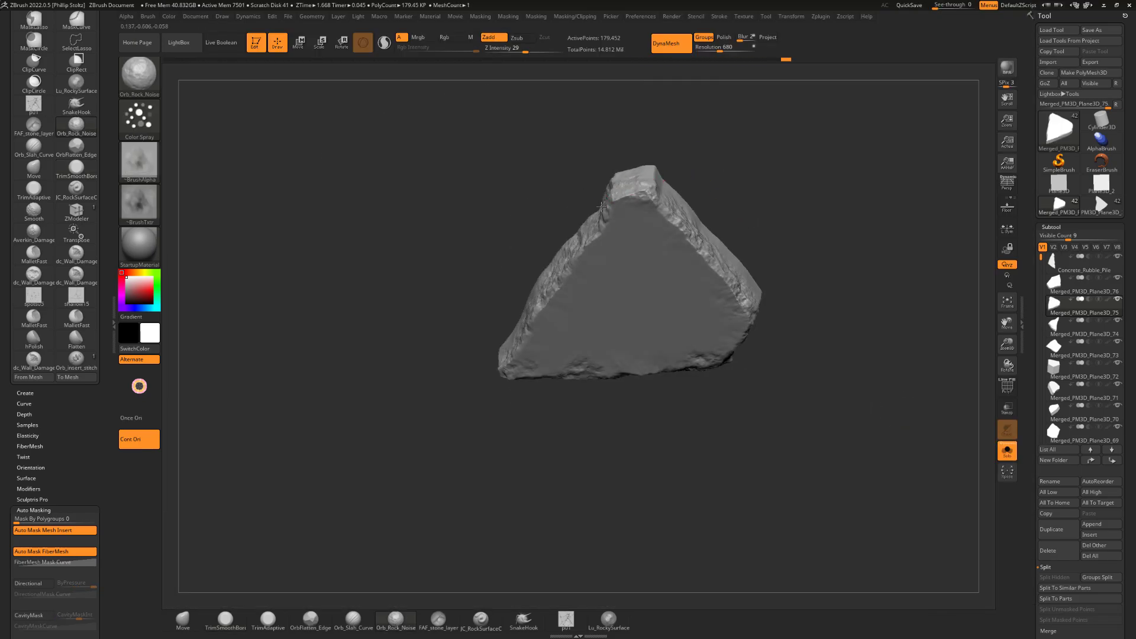
Trim the long slanted rim of the larger triangular piece, from its tip to the pointed corner, with TrimSmoothBorder.
right_drag(799, 307, 769, 367)
click(225, 619)
drag(612, 252, 568, 317)
right_drag(793, 332, 781, 314)
drag(568, 317, 558, 361)
right_drag(793, 331, 775, 355)
drag(558, 360, 543, 365)
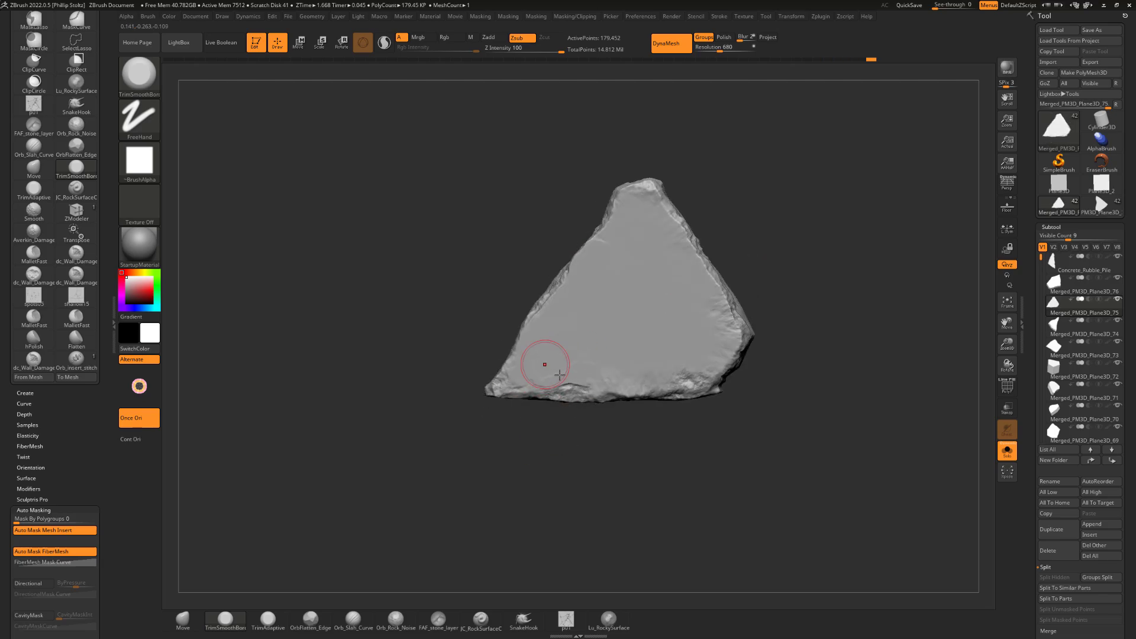
Trim the opposite slanted edge and the base of the larger triangular piece, and touch up the first slanted edge.
right_drag(799, 331, 780, 326)
drag(692, 254, 707, 354)
drag(599, 373, 680, 384)
drag(792, 260, 785, 241)
mouse_move(698, 296)
mouse_down()
mouse_move(672, 266)
mouse_move(710, 332)
mouse_up()
mouse_move(734, 212)
mouse_down()
mouse_move(714, 200)
mouse_move(763, 236)
mouse_up()
drag(568, 278, 541, 317)
drag(769, 296, 829, 284)
Show the whole pile, select the next unsculpted large piece, and isolate it.
click(1006, 451)
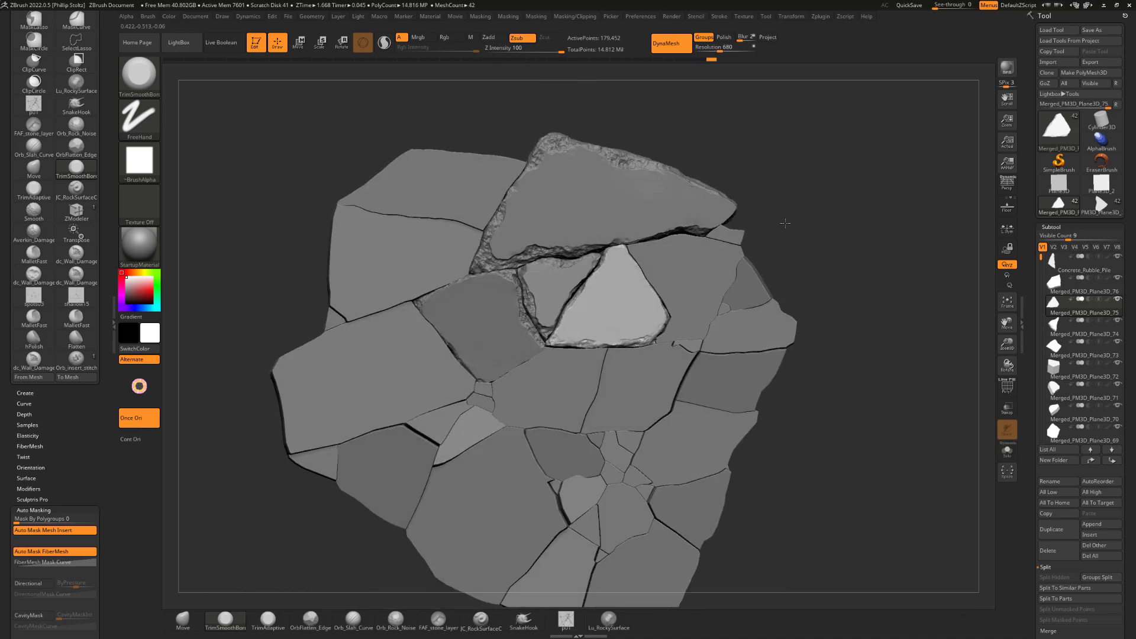
drag(852, 225, 882, 308)
alt+click(727, 308)
alt+drag(881, 249, 888, 366)
alt+click(586, 302)
click(1006, 450)
Spray rock noise along the thick sides of the large piece with Orb_Rock_Noise.
mouse_move(709, 355)
mouse_down()
mouse_move(632, 381)
mouse_move(752, 266)
mouse_up()
click(395, 619)
mouse_move(579, 378)
mouse_down()
mouse_move(656, 323)
mouse_move(515, 443)
mouse_up()
mouse_move(710, 331)
mouse_down()
mouse_move(668, 284)
mouse_move(584, 243)
mouse_move(663, 178)
mouse_up()
drag(597, 177, 556, 284)
mouse_move(621, 332)
mouse_down()
mouse_move(677, 281)
mouse_move(657, 177)
mouse_move(698, 261)
mouse_up()
Trim and dent the thick sides of the isolated large piece with TrimSmoothBorder and MalletFast, and show the whole pile.
click(226, 620)
drag(697, 337, 763, 331)
drag(669, 354, 709, 349)
click(34, 255)
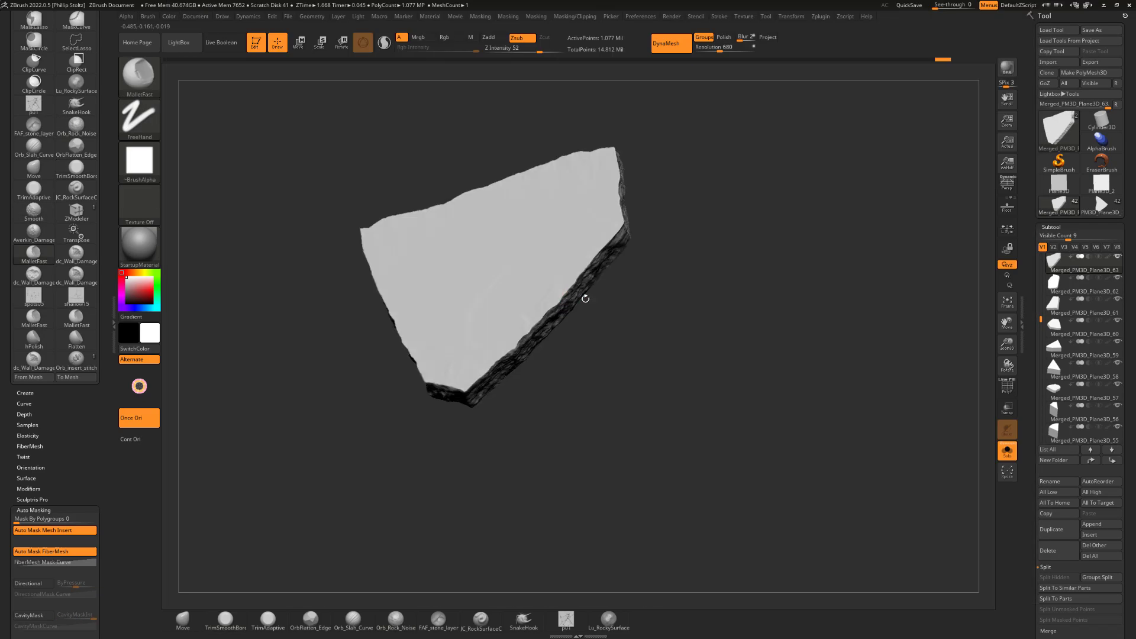
click(1007, 451)
mouse_move(296, 373)
mouse_down()
mouse_move(327, 385)
mouse_move(326, 426)
mouse_up()
mouse_move(538, 337)
mouse_down()
mouse_move(601, 270)
mouse_move(540, 325)
mouse_up()
Trim the outer slanted edge of the large piece with TrimSmoothBorder and remesh the piece.
click(226, 620)
drag(284, 355, 331, 349)
drag(414, 302, 436, 347)
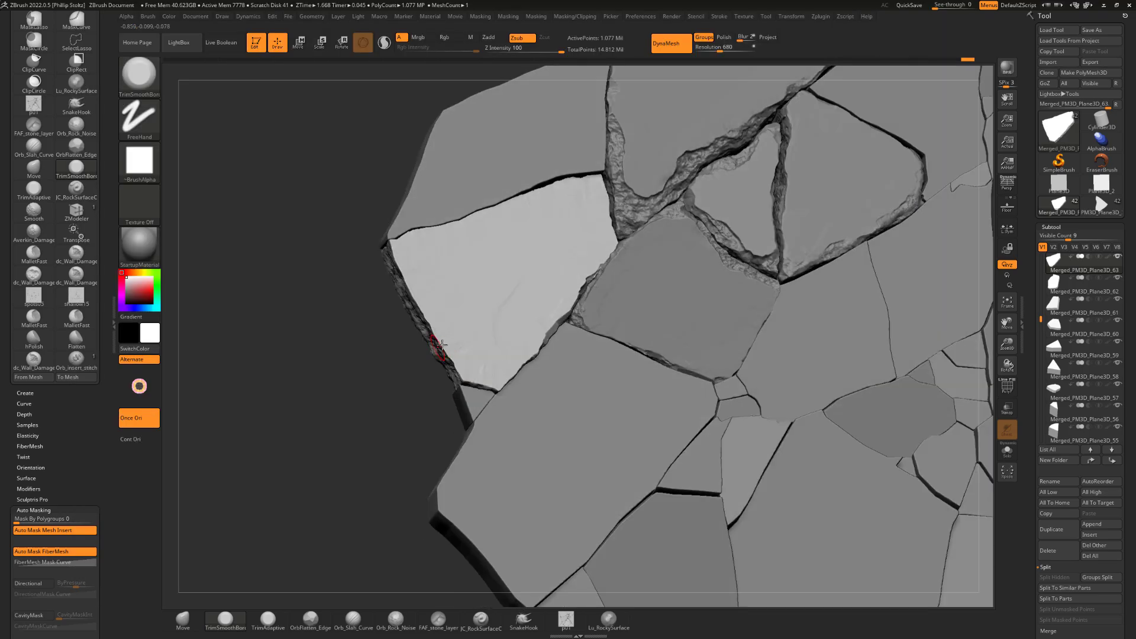
mouse_move(331, 355)
mouse_down()
mouse_move(296, 349)
mouse_move(325, 338)
mouse_up()
mouse_move(420, 295)
mouse_down()
mouse_move(401, 242)
mouse_move(370, 278)
mouse_up()
ctrl+drag(349, 284, 375, 314)
mouse_move(283, 349)
mouse_down()
mouse_move(328, 360)
mouse_move(283, 337)
mouse_up()
Isolate the large piece and trim its short inner side and the long slanted edge below it.
click(1006, 451)
drag(764, 378, 727, 367)
mouse_move(633, 248)
mouse_down()
mouse_move(628, 296)
mouse_move(631, 248)
mouse_up()
drag(710, 354, 752, 349)
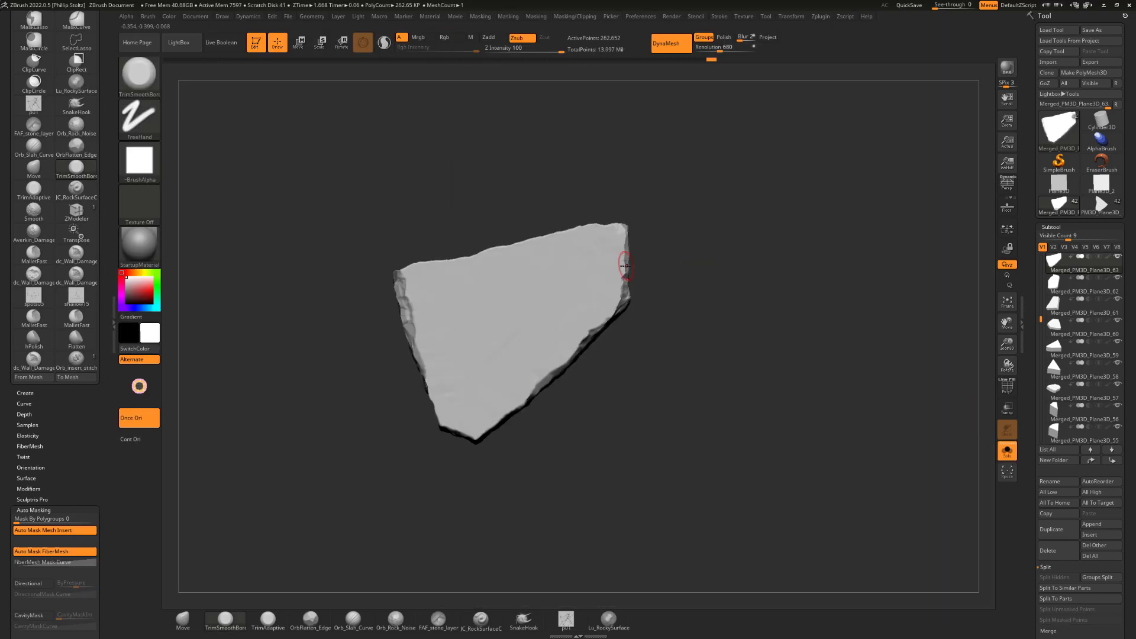
drag(623, 261, 625, 296)
drag(621, 313, 571, 364)
Show the whole pile and spray Orb_Rock_Noise along the outer edge and the long slanted edge of the piece.
click(1006, 451)
click(391, 625)
drag(332, 355, 308, 352)
drag(434, 278, 456, 355)
drag(331, 349, 361, 349)
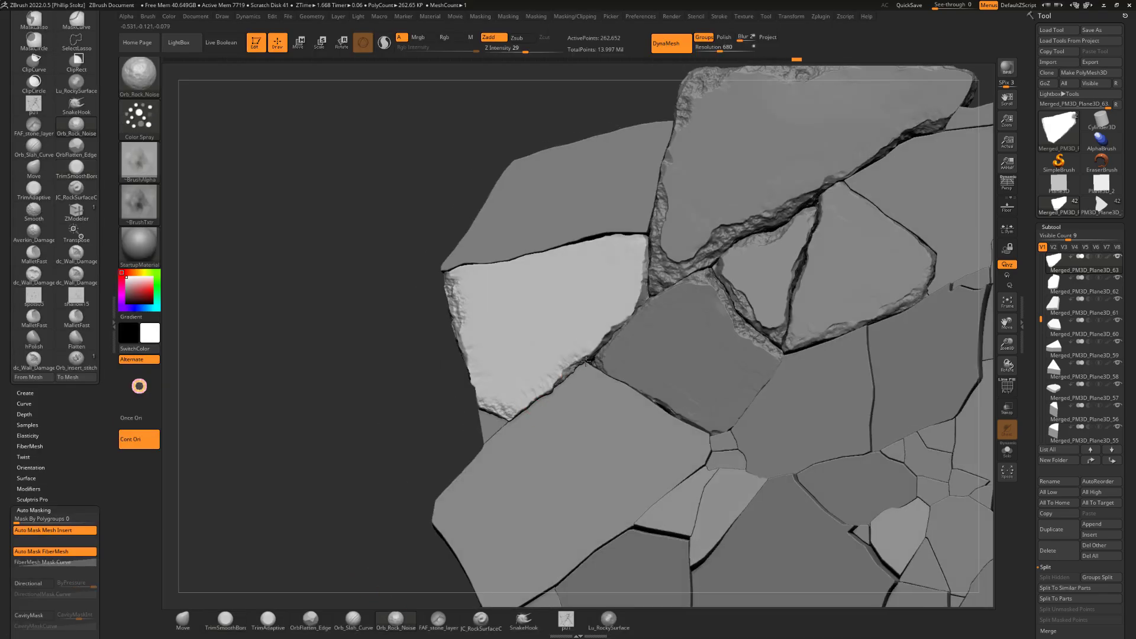
drag(631, 313, 573, 364)
Add wall damage chips along the rim and corners of the piece with a dc_Wall_Damage brush.
click(76, 274)
drag(390, 272, 379, 272)
drag(585, 245, 592, 272)
drag(458, 281, 494, 332)
drag(502, 408, 515, 381)
Trim the chipped upper rim, inner corner and long slanted edge of the piece with TrimSmoothBorder.
click(225, 620)
mouse_move(355, 314)
mouse_down()
mouse_move(372, 314)
mouse_move(355, 308)
mouse_up()
drag(458, 275, 509, 269)
mouse_move(592, 262)
mouse_down()
mouse_move(606, 270)
mouse_move(593, 275)
mouse_up()
drag(620, 316, 544, 381)
drag(580, 355, 552, 334)
drag(512, 387, 492, 400)
Flatten the surface beside the inner corner of the piece, next to the large slab, with the Flatten brush.
mouse_move(502, 402)
ctrl+right_down()
mouse_move(518, 379)
mouse_move(408, 331)
ctrl+right_up()
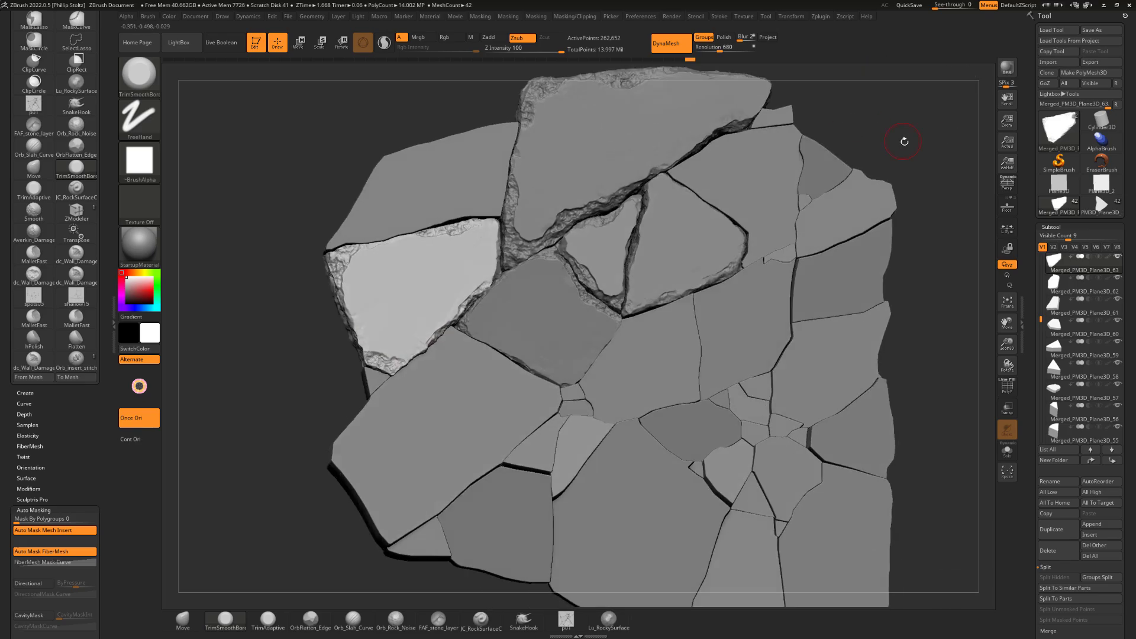
drag(902, 140, 917, 145)
click(76, 338)
right_drag(454, 289, 358, 315)
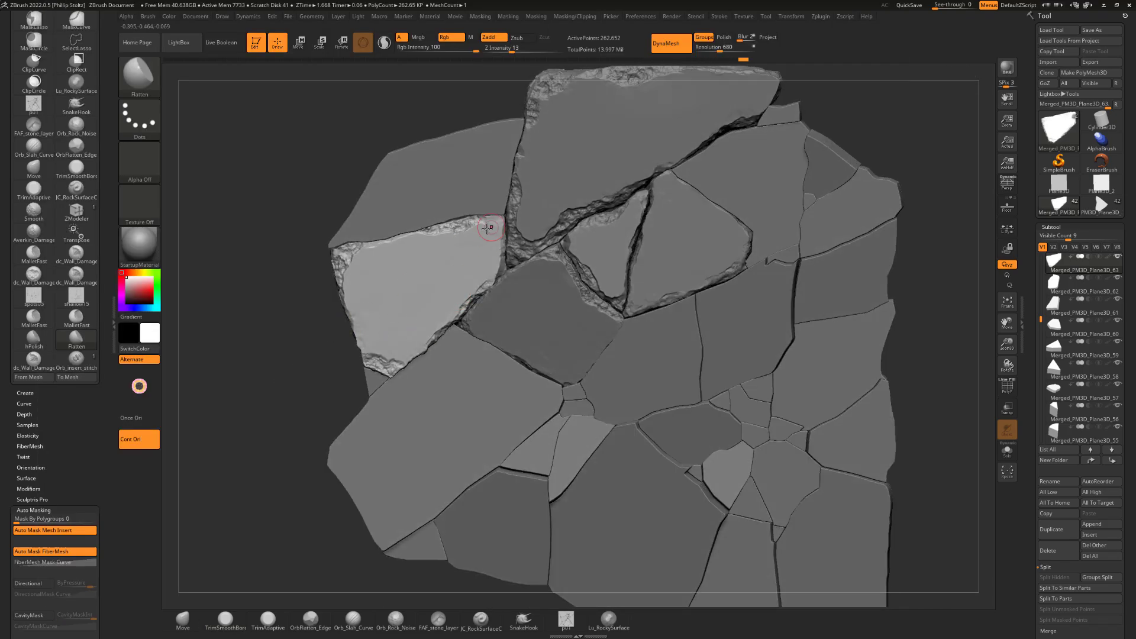
drag(491, 227, 465, 280)
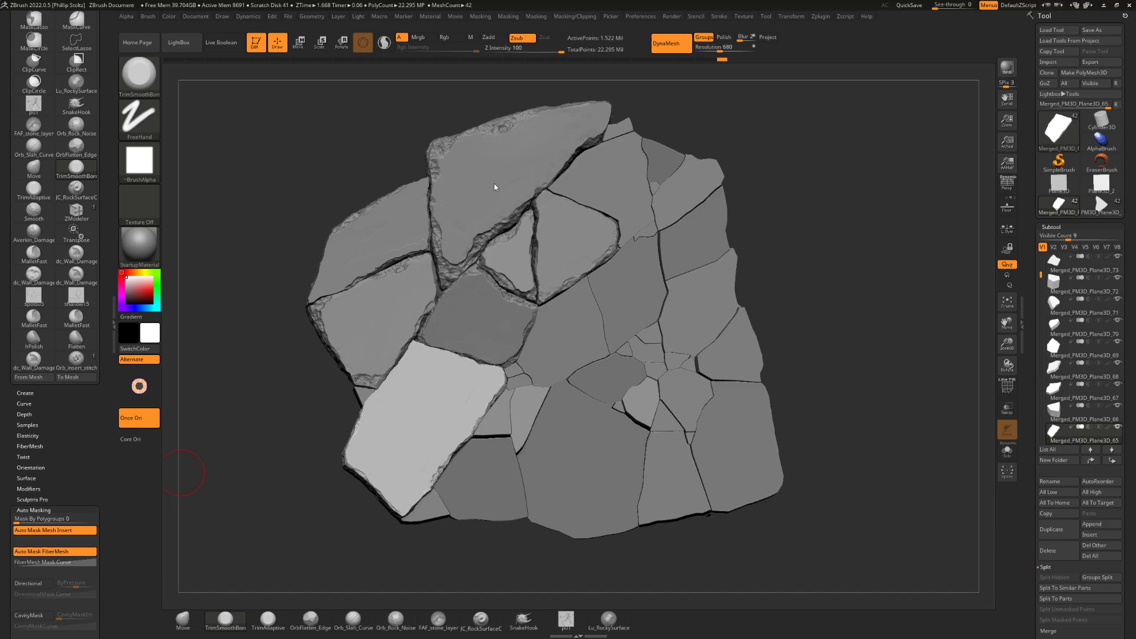
Examine the sculpted edges and gaps between the finished pieces of the pile from several angles.
mouse_move(778, 253)
mouse_down()
mouse_move(816, 148)
mouse_move(844, 207)
mouse_up()
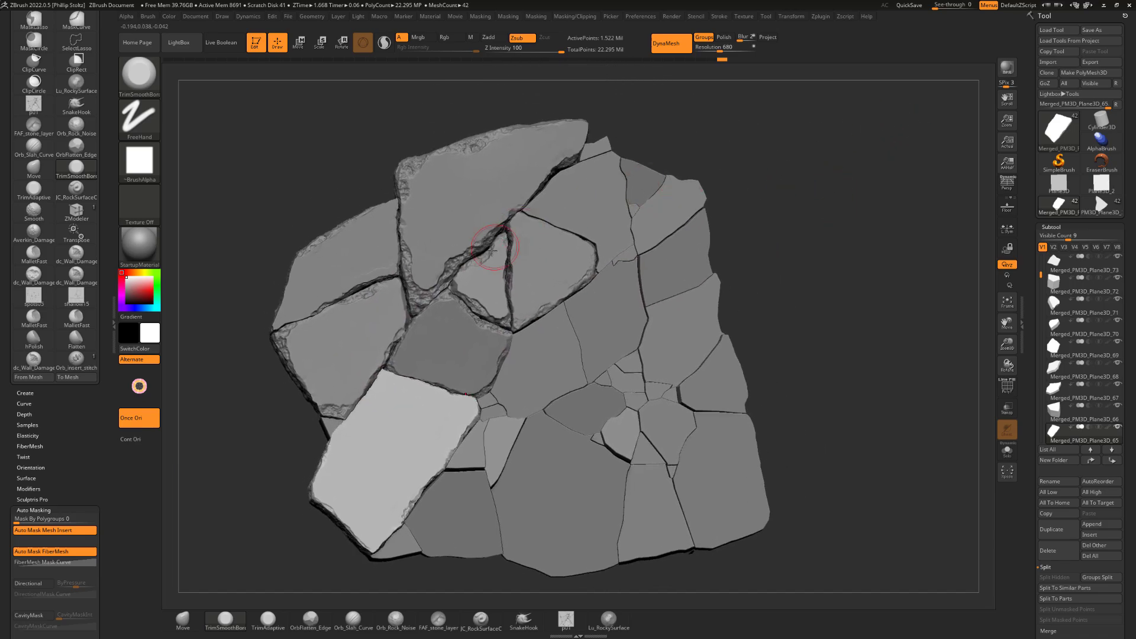
drag(780, 147, 788, 135)
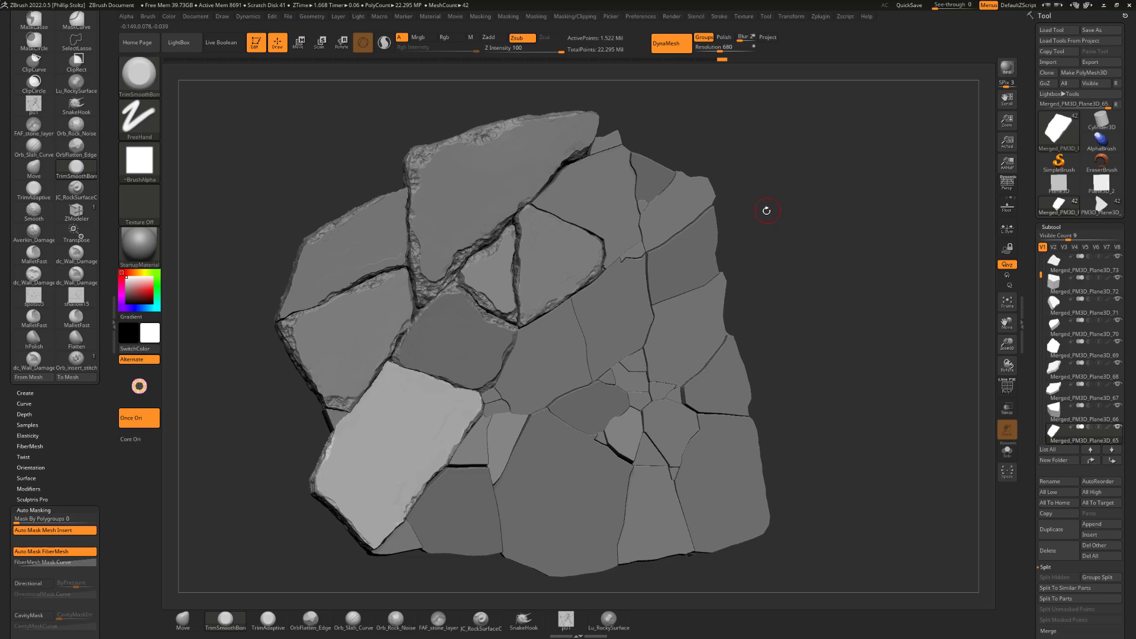
mouse_move(758, 244)
mouse_down()
mouse_move(748, 238)
mouse_move(755, 207)
mouse_up()
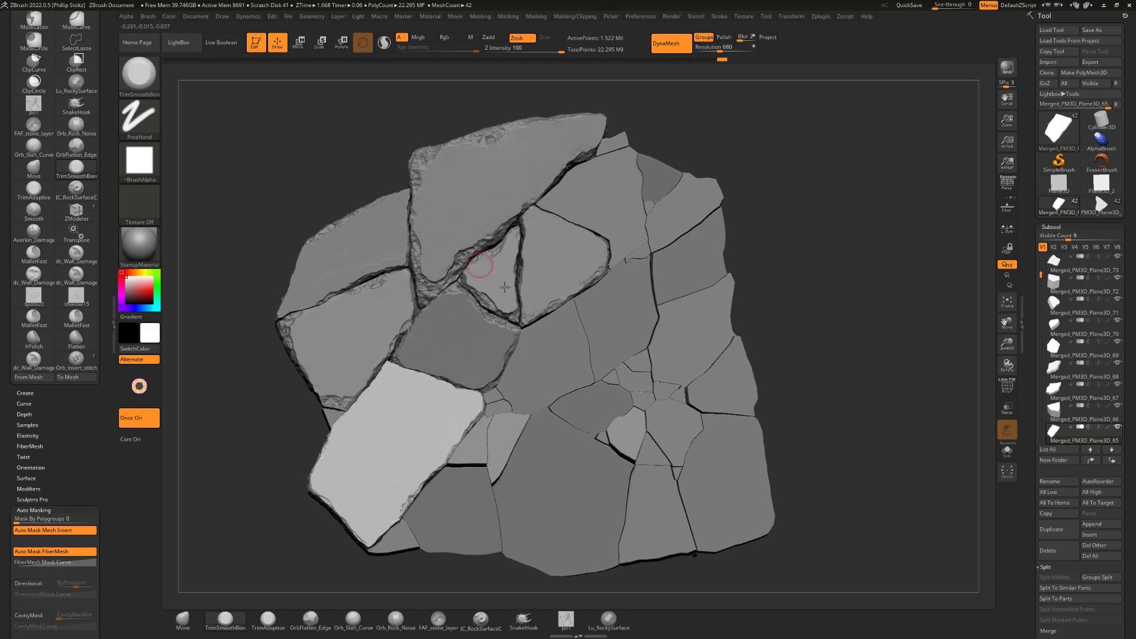
alt+drag(776, 218, 774, 155)
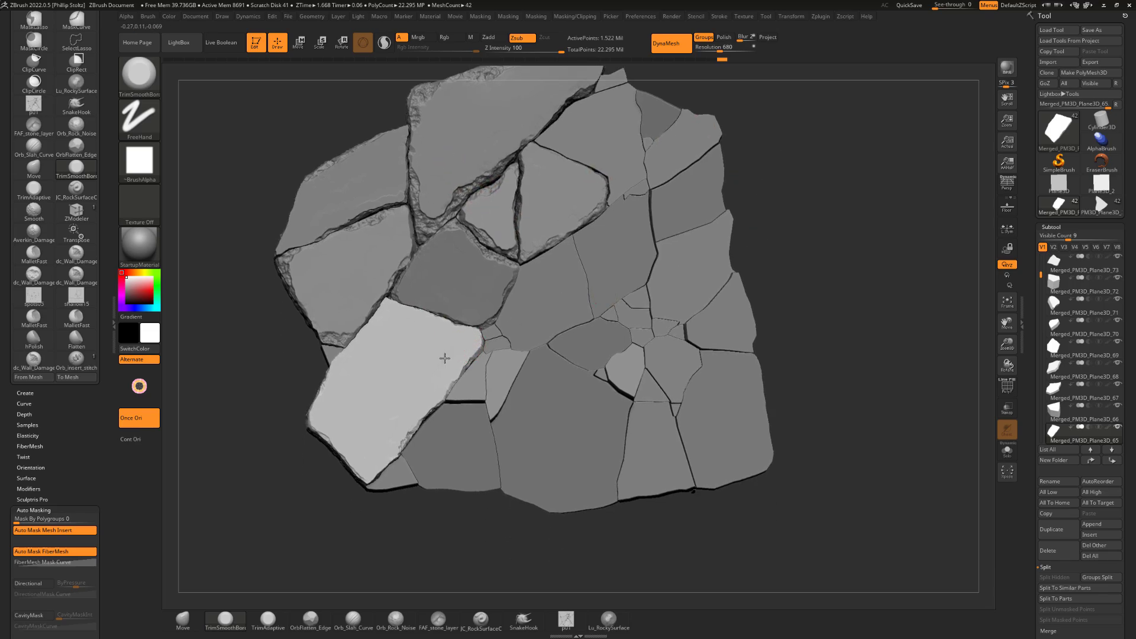
mouse_move(780, 216)
mouse_down()
mouse_move(811, 172)
mouse_move(828, 253)
mouse_up()
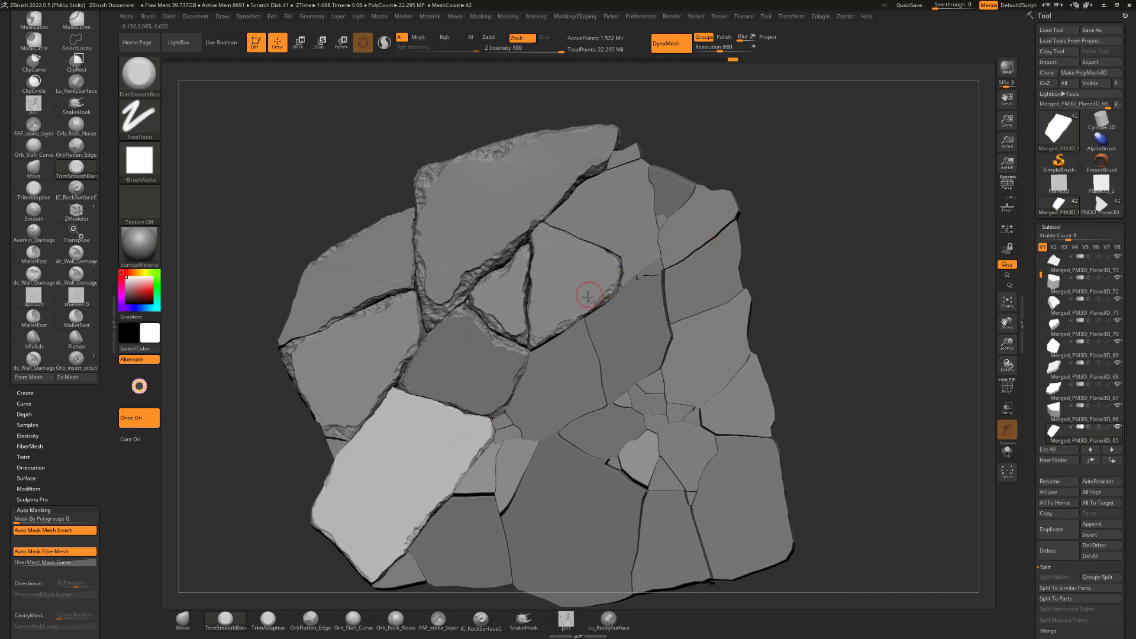
drag(748, 234, 727, 242)
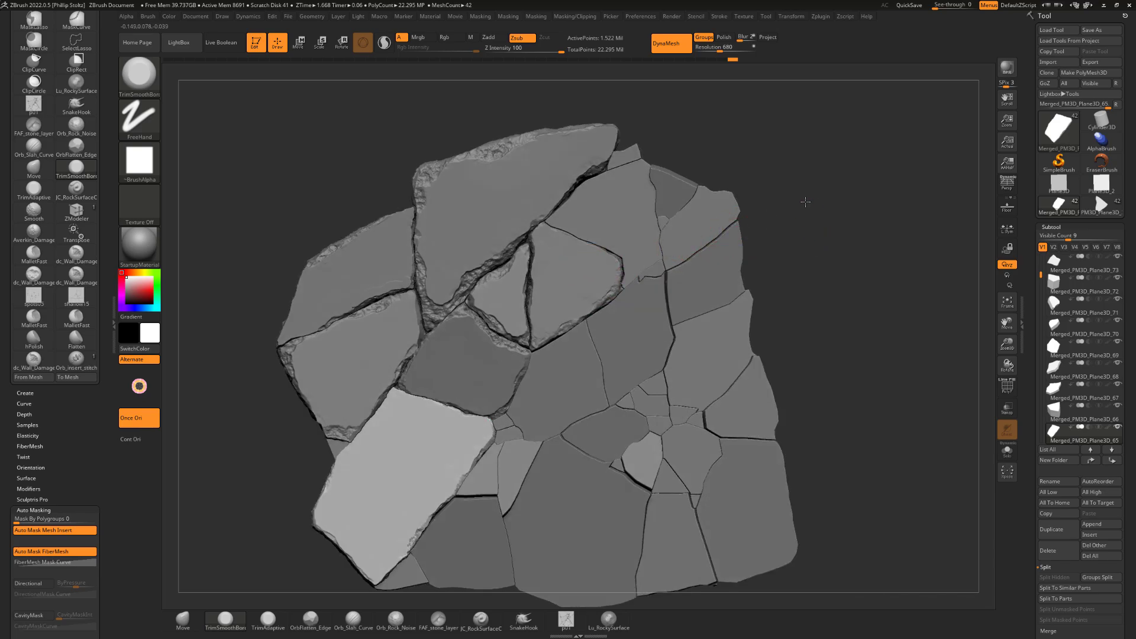
drag(805, 202, 802, 226)
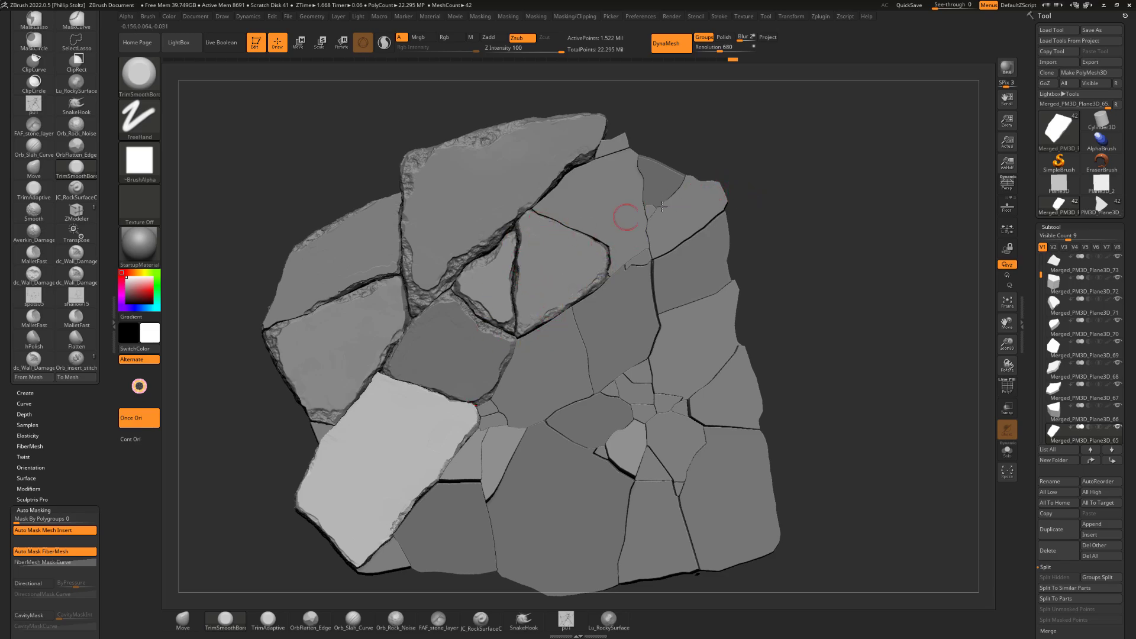
alt+drag(796, 168, 803, 181)
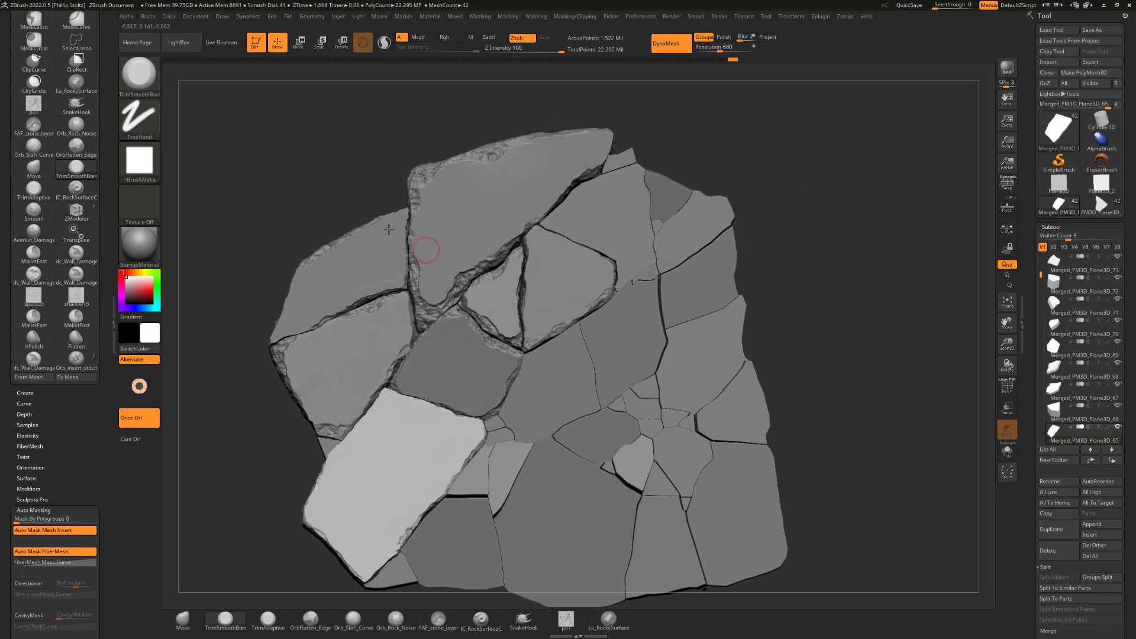
drag(329, 176, 369, 170)
Choose the p01 crack brush and select the small triangular piece below the large slab.
key(b)
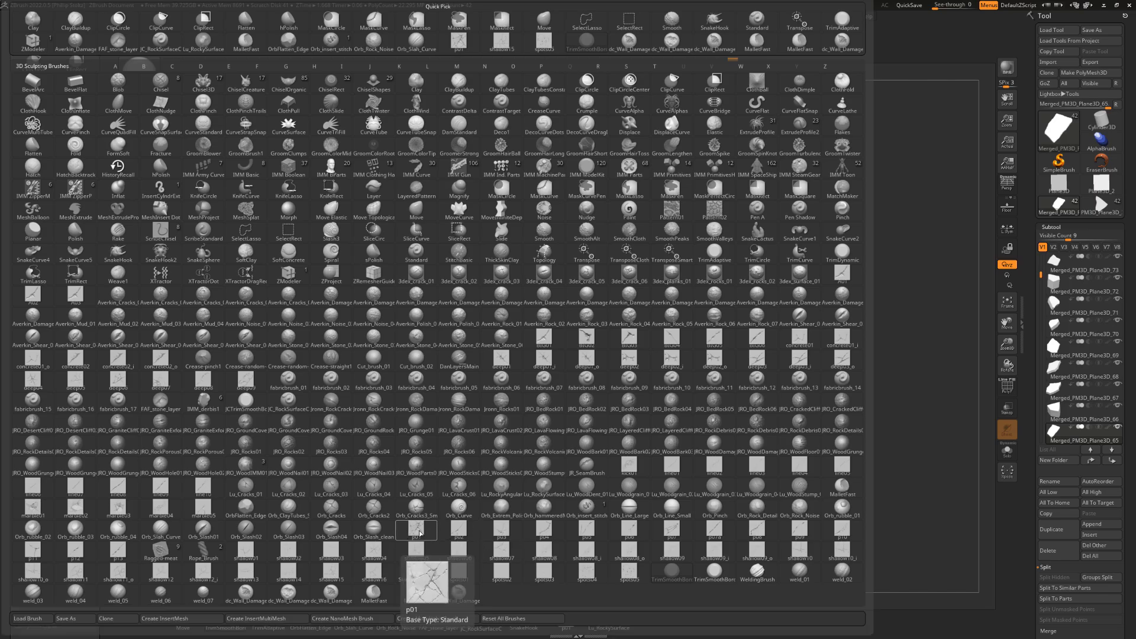
click(419, 526)
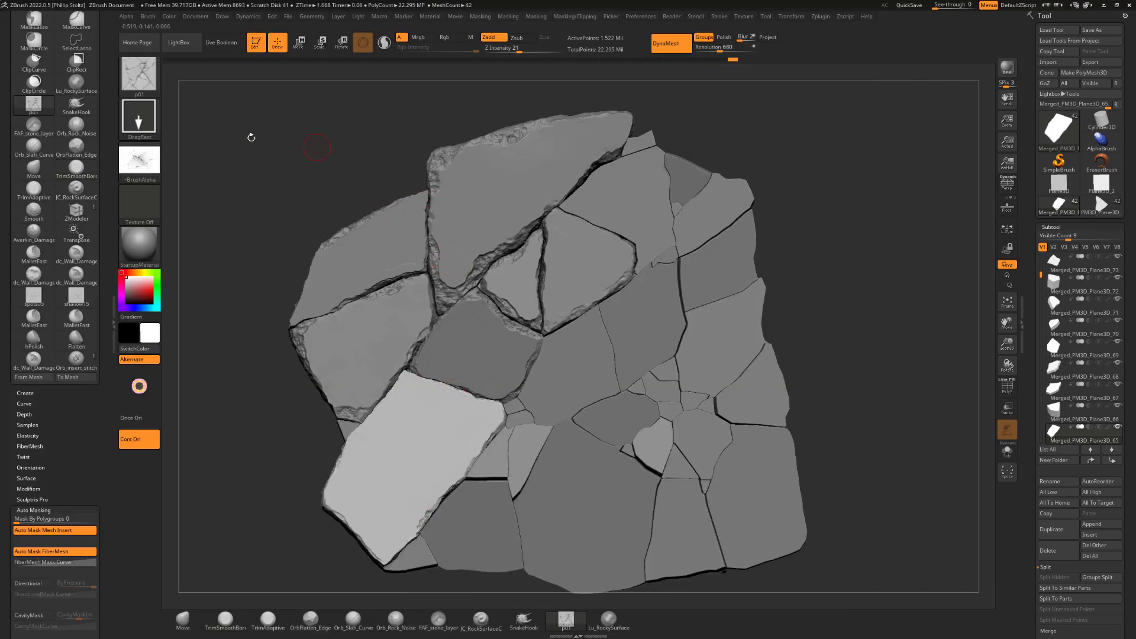
alt+click(498, 233)
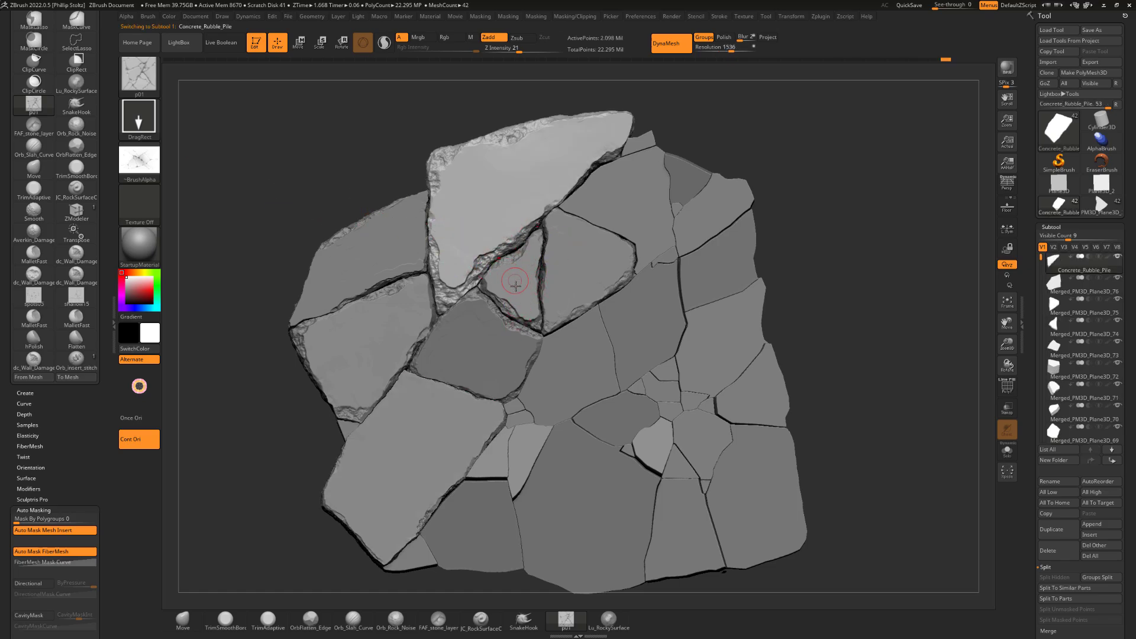
alt+click(515, 283)
Try p01 crack stamps across the small triangular piece, inspect them from several angles, and undo them.
drag(576, 215, 603, 193)
mouse_move(794, 151)
mouse_down()
mouse_move(819, 183)
mouse_move(796, 159)
mouse_up()
key(ctrl+z)
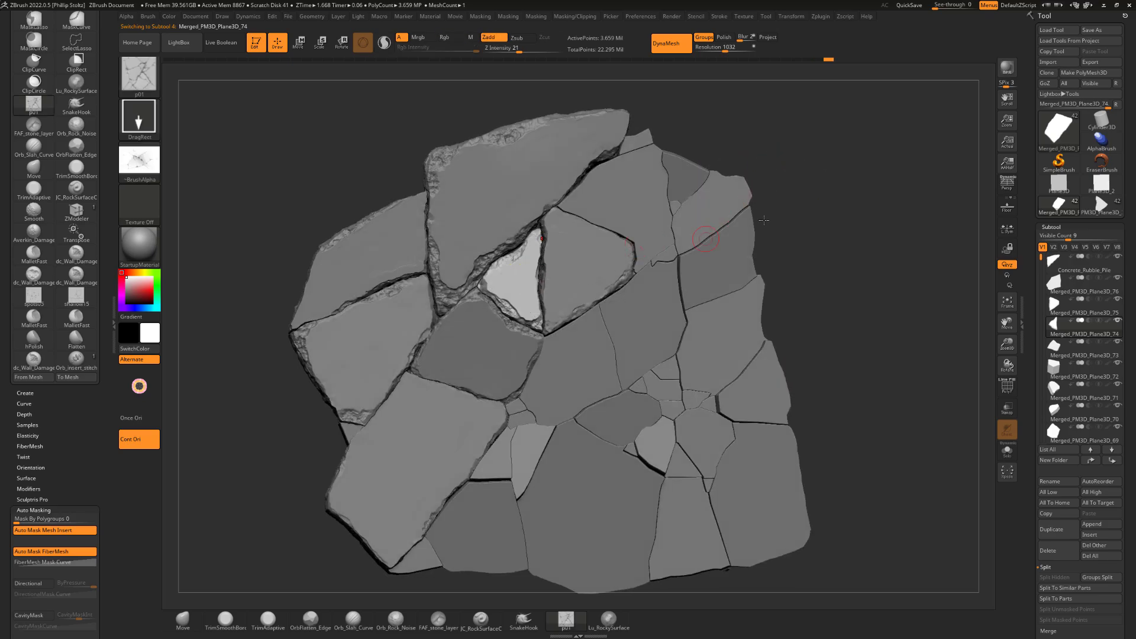
mouse_move(817, 195)
alt+mouse_down()
mouse_move(820, 184)
mouse_move(792, 198)
alt+mouse_up()
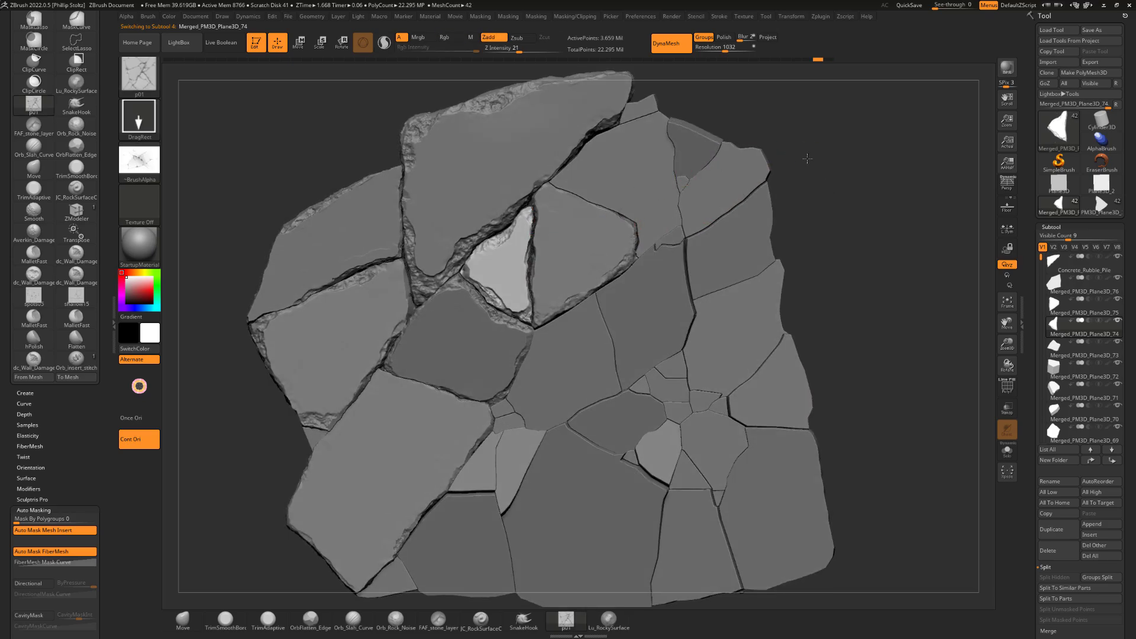
drag(805, 157, 609, 192)
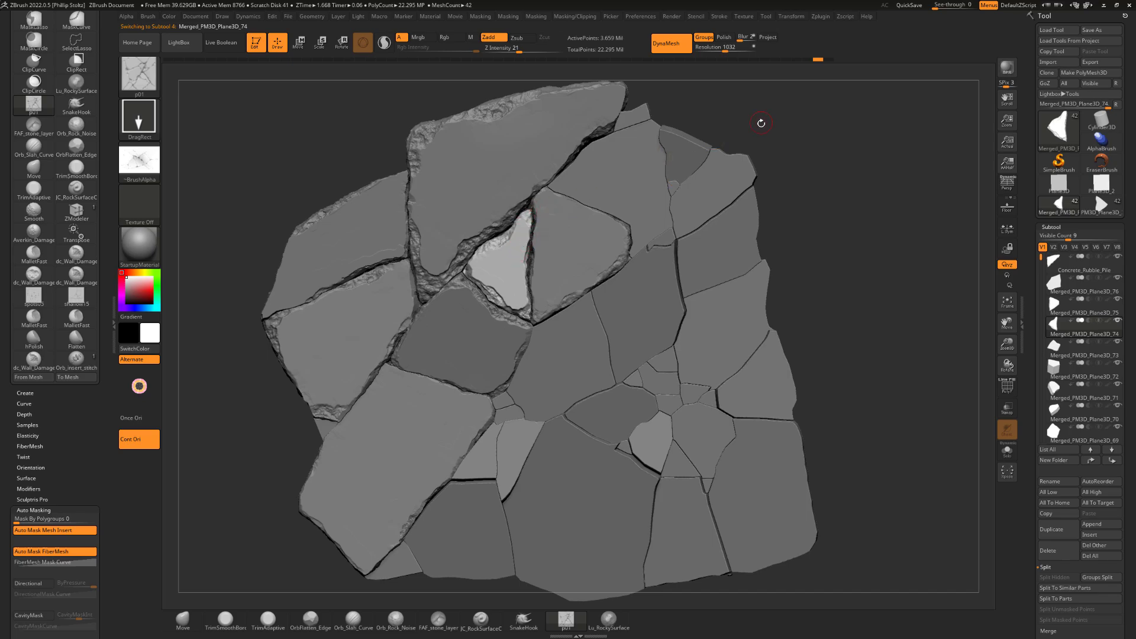
drag(760, 123, 772, 110)
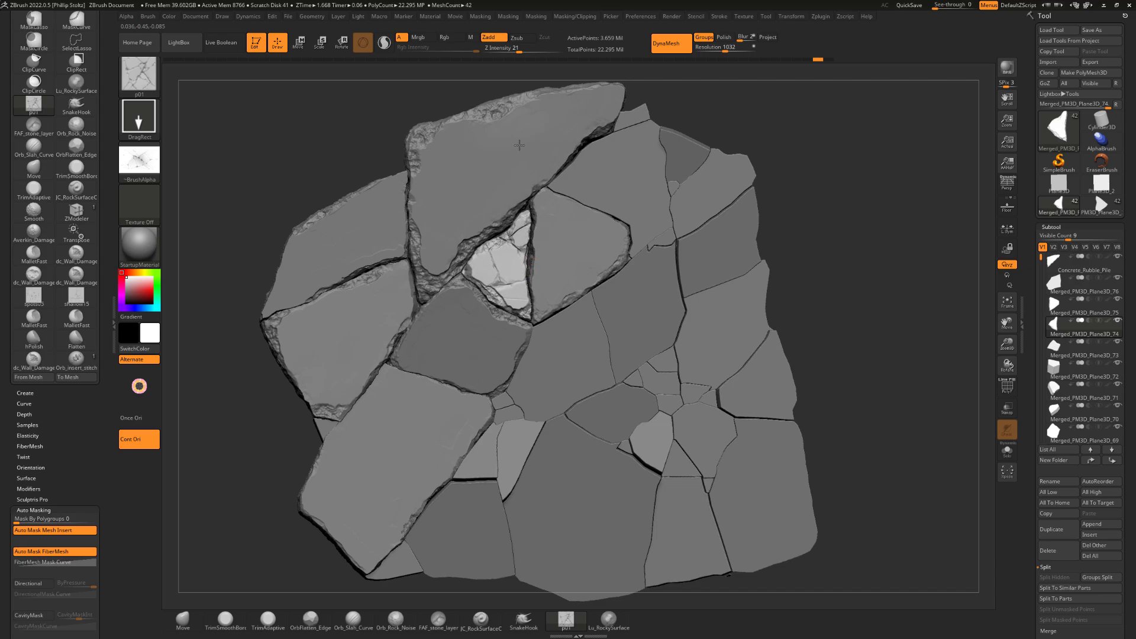
mouse_move(717, 125)
mouse_down()
mouse_move(760, 159)
mouse_move(839, 167)
mouse_move(768, 188)
mouse_up()
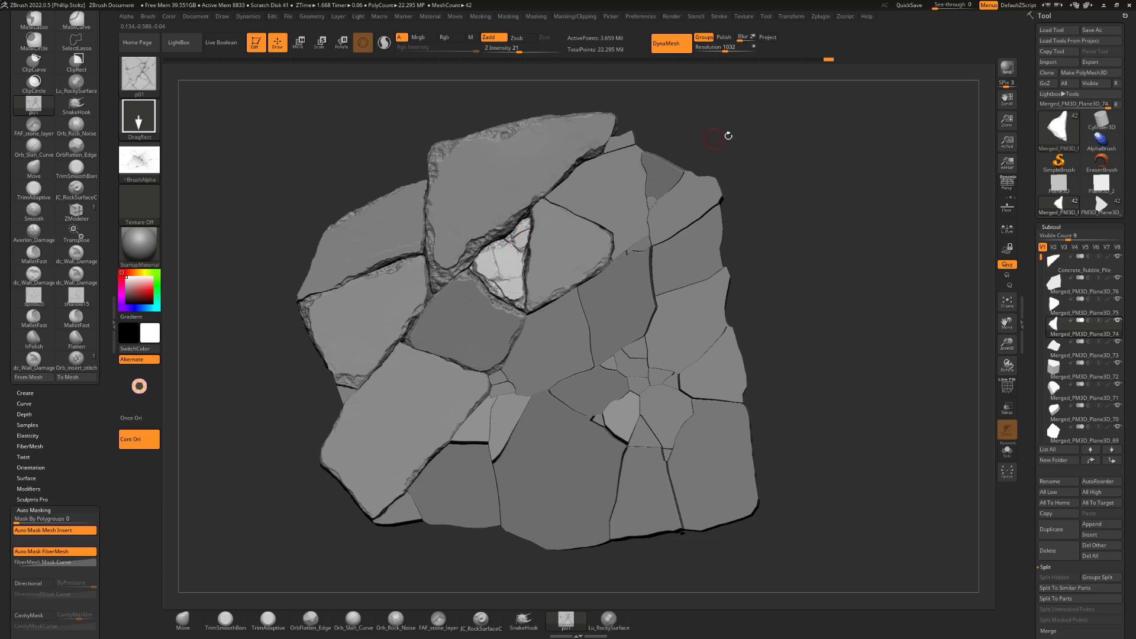
mouse_move(713, 138)
mouse_down()
mouse_move(719, 127)
mouse_move(713, 157)
mouse_move(754, 183)
mouse_move(673, 223)
mouse_up()
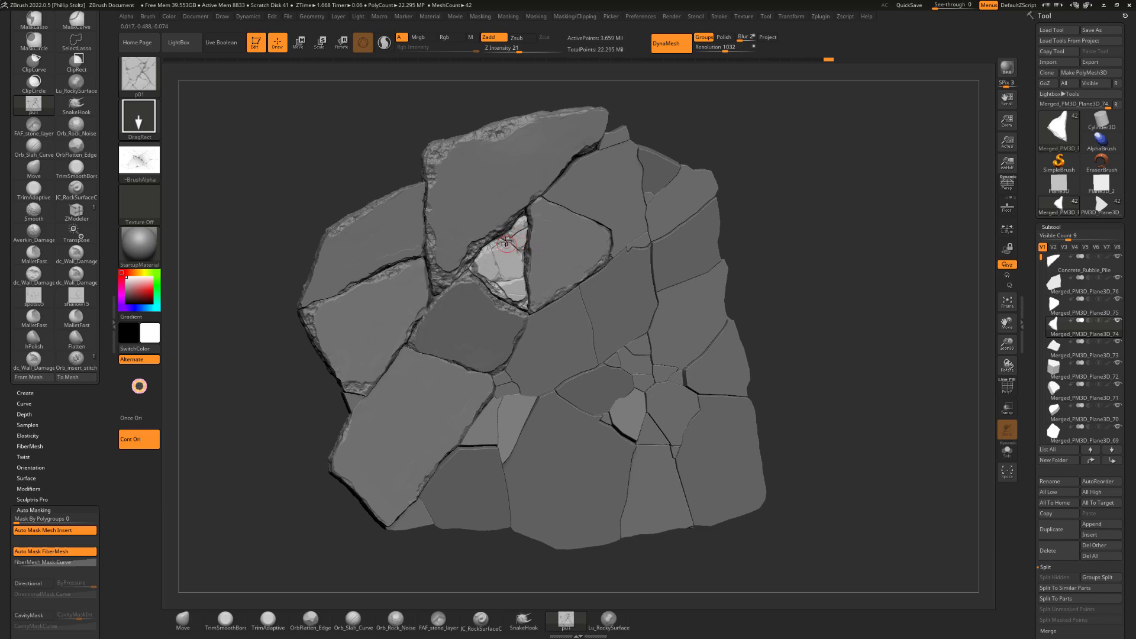
alt+drag(760, 155, 746, 188)
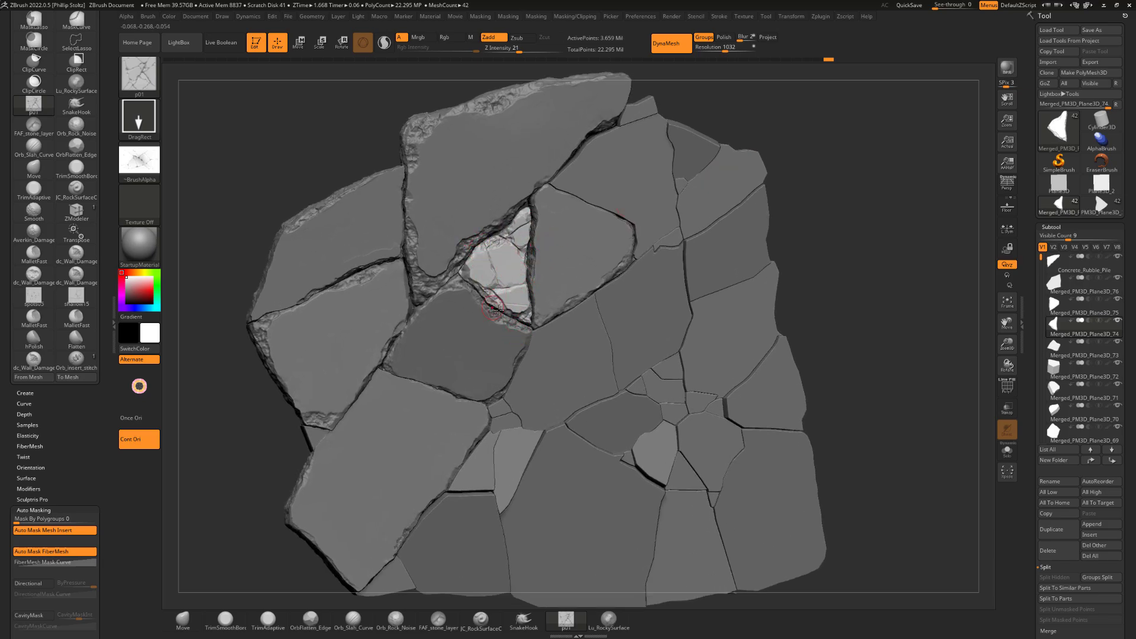
drag(824, 165, 814, 165)
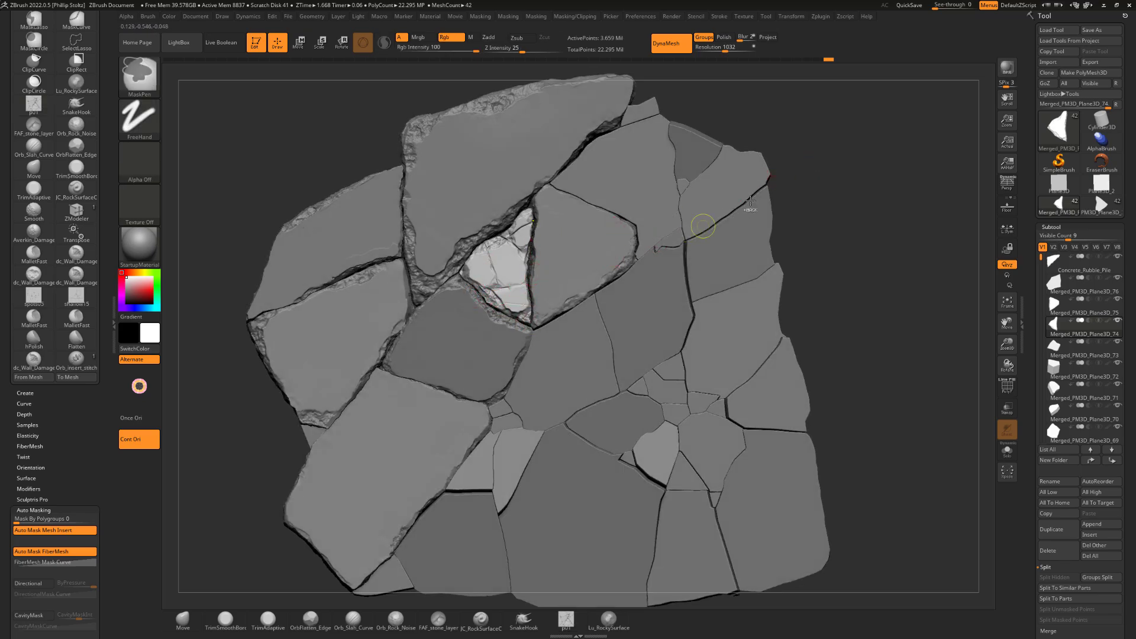
key(ctrl+z)
Load the Cracks_04 brush from the parent folder of the wall damage brushes.
alt+drag(818, 158, 811, 187)
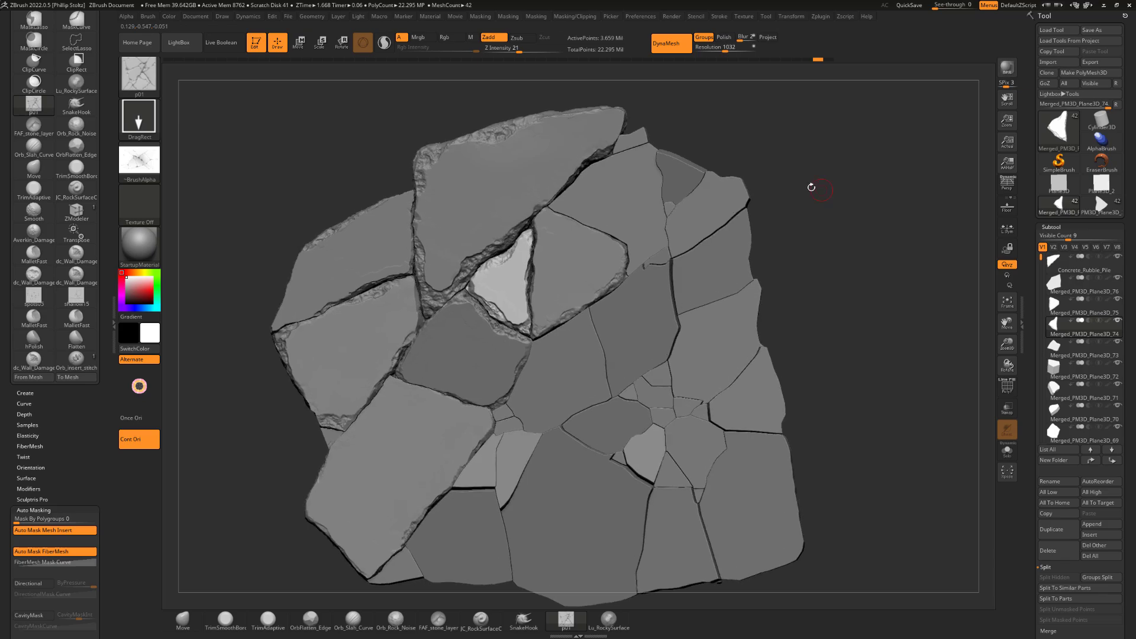
click(178, 42)
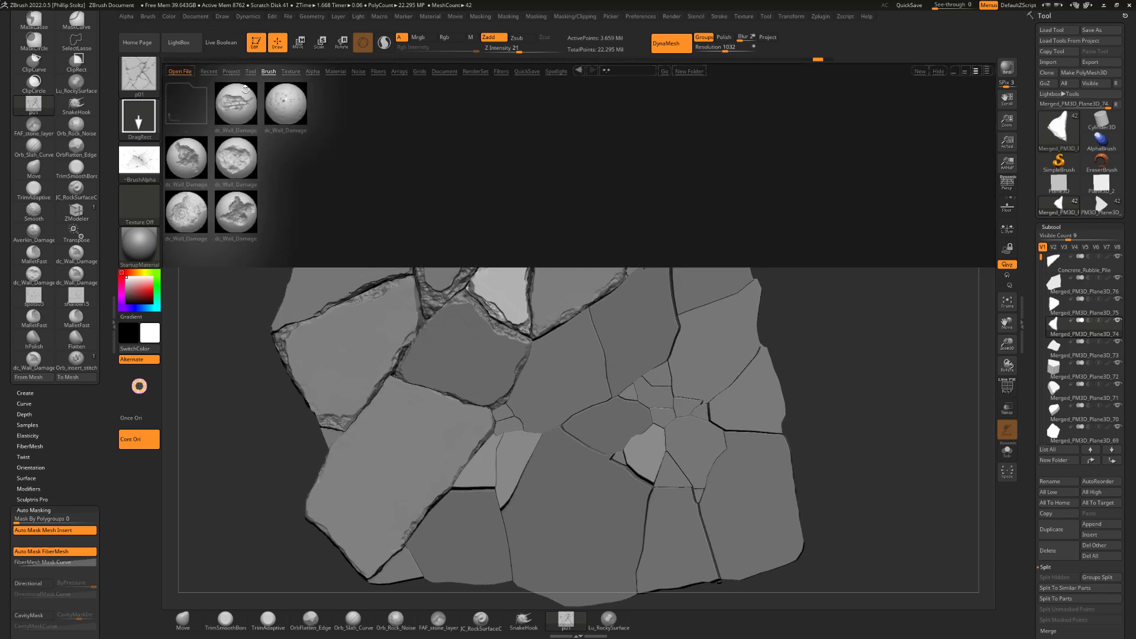
click(194, 107)
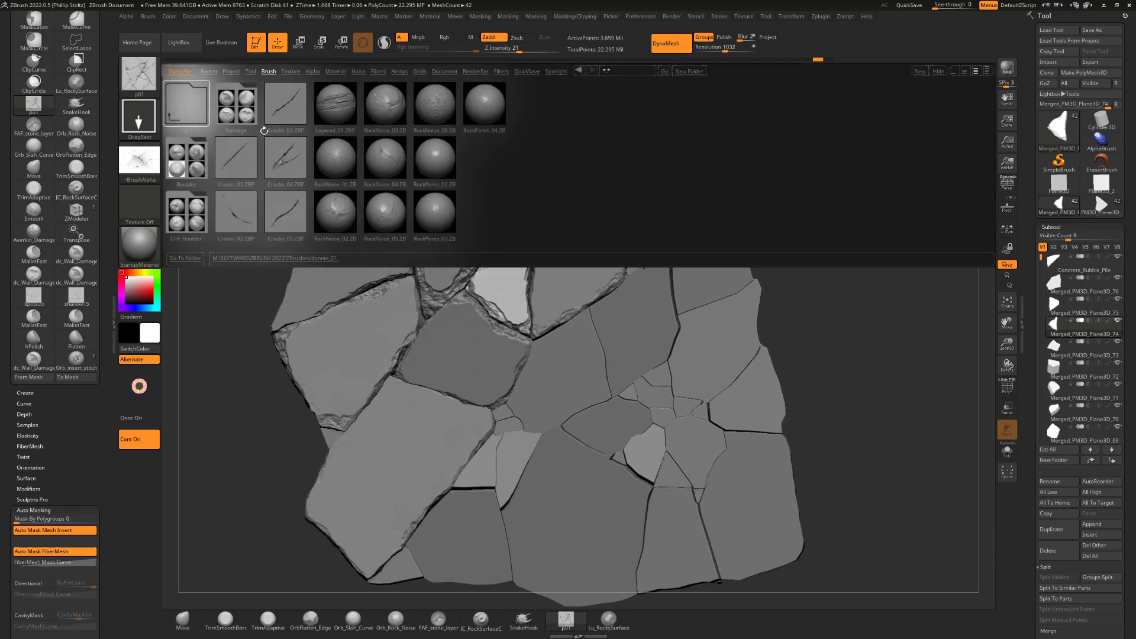
double_click(283, 157)
mouse_move(341, 159)
alt+mouse_down()
mouse_move(380, 147)
mouse_move(385, 166)
alt+mouse_up()
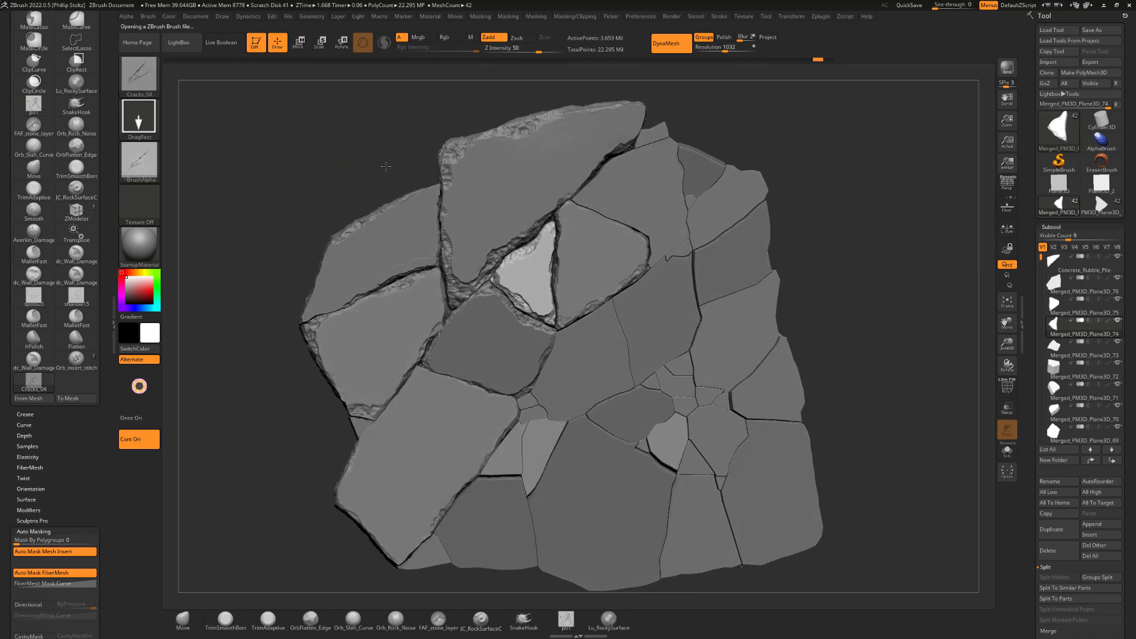
scroll(541, 269, up, 3)
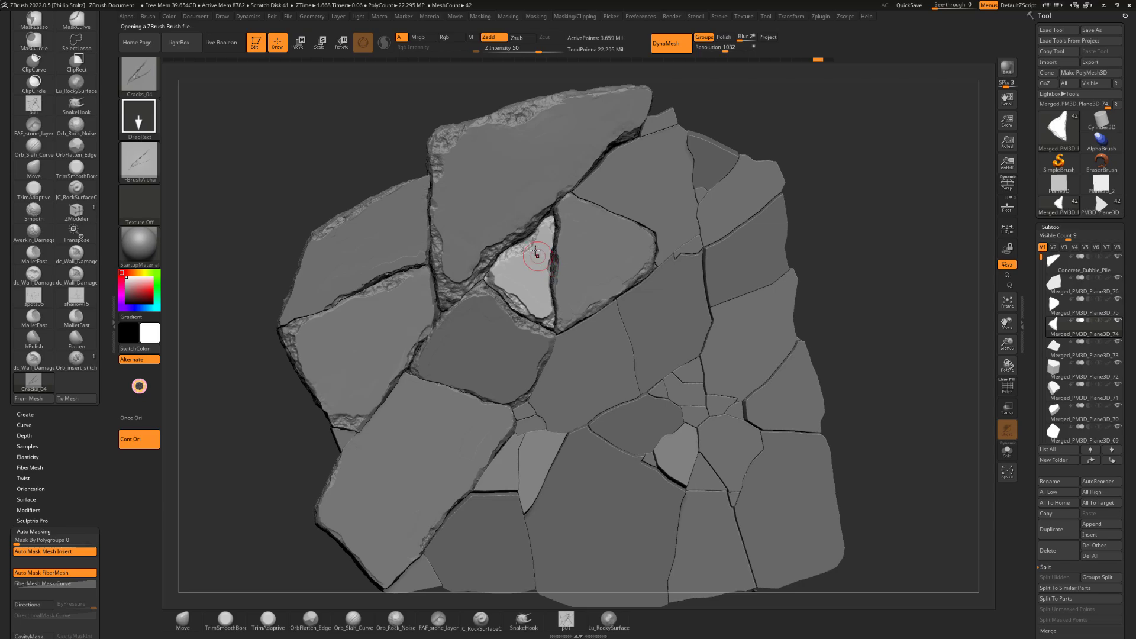
Set the brush's Z Intensity to 24 and stamp a Cracks_04 pattern across the small triangular piece.
drag(573, 259, 617, 234)
drag(811, 140, 817, 142)
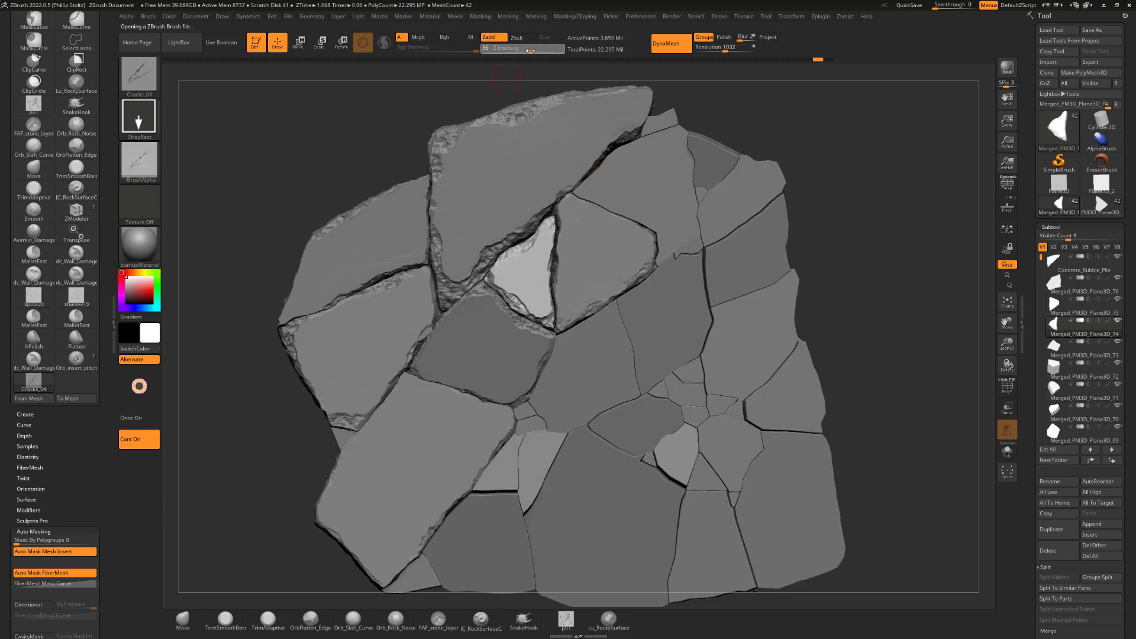
drag(526, 50, 522, 51)
alt+drag(862, 156, 866, 121)
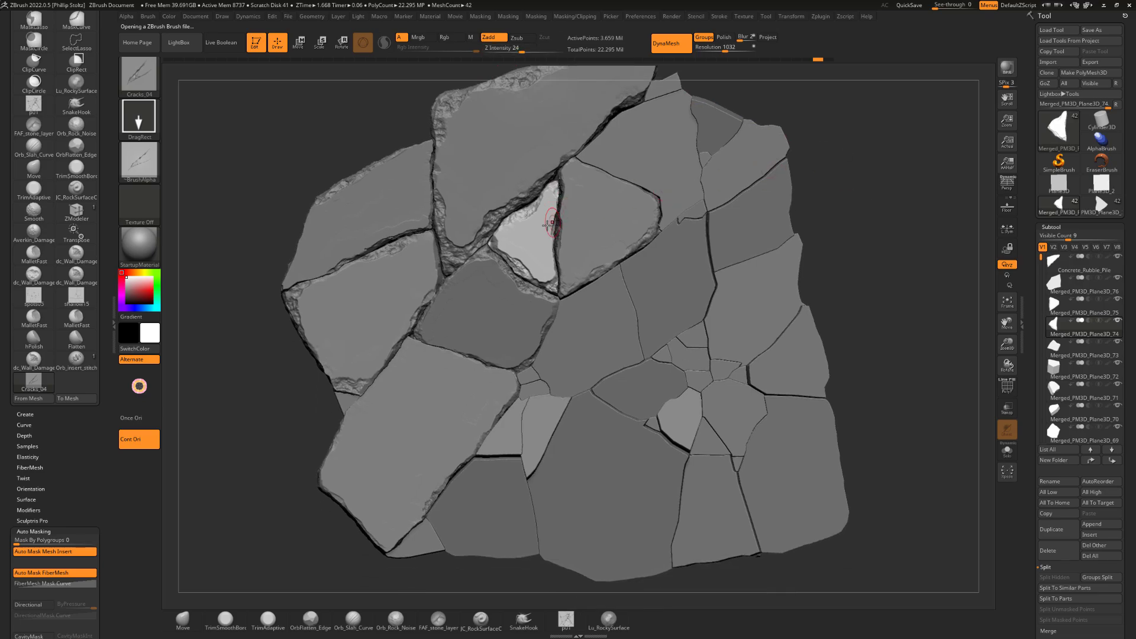
drag(598, 198, 612, 167)
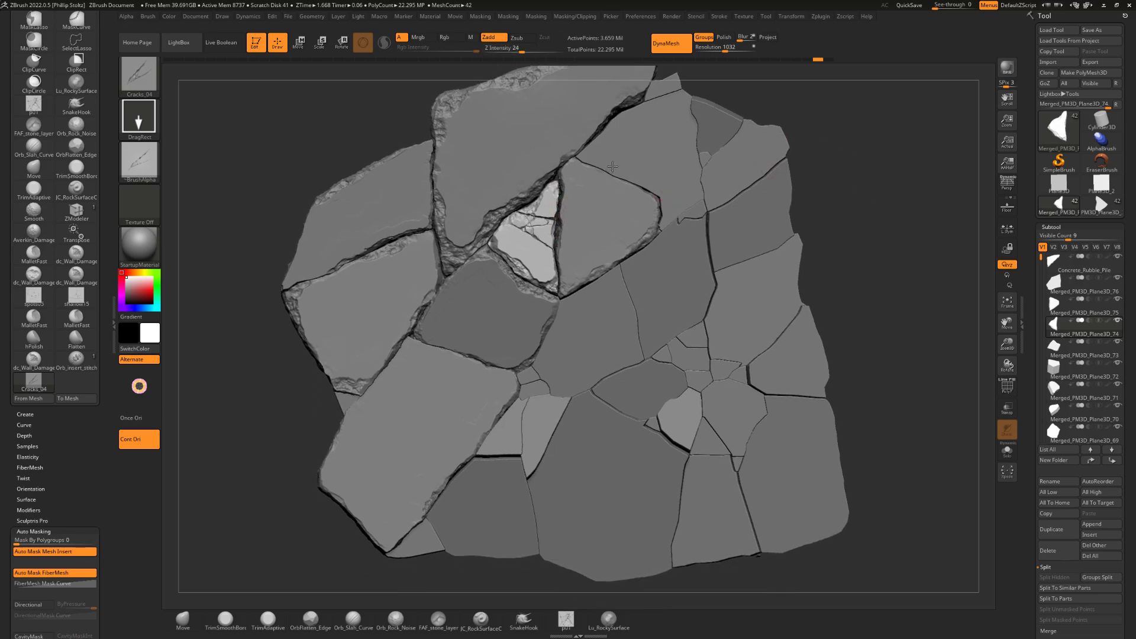
drag(850, 166, 766, 169)
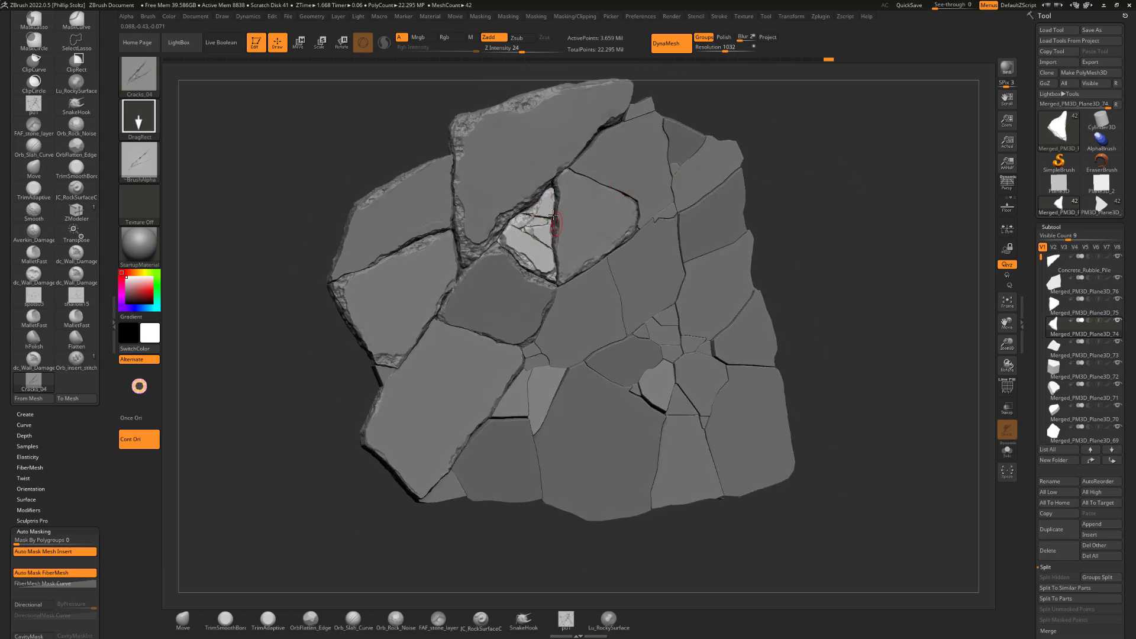
Select the large top slab, try a Cracks_04 stamp across it, and undo the stamp.
drag(673, 211, 628, 218)
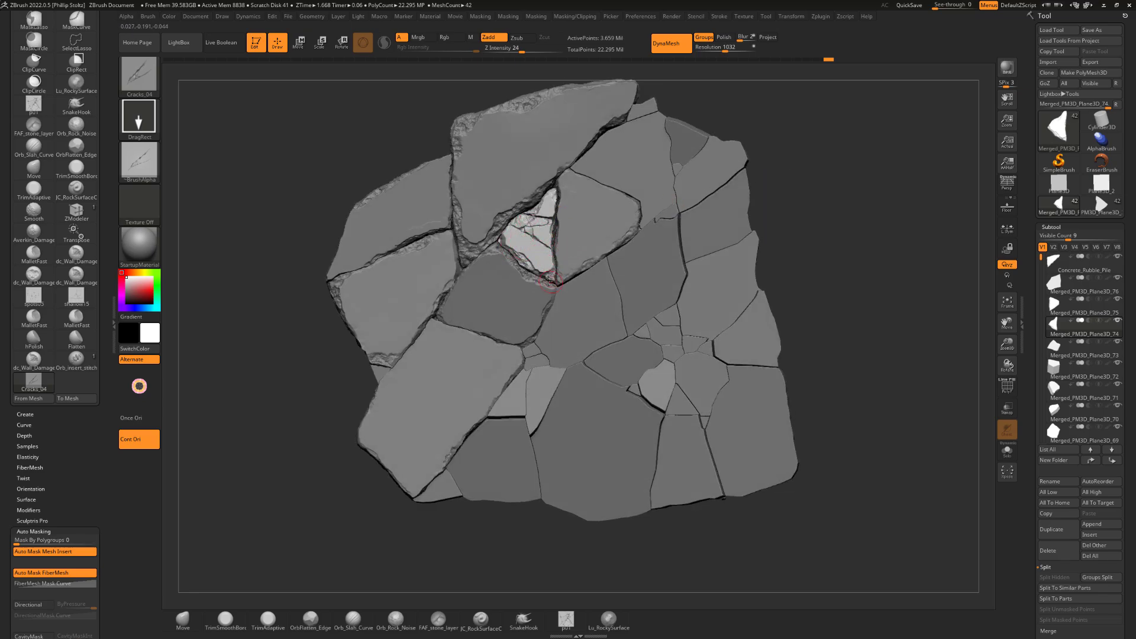
drag(811, 142, 814, 189)
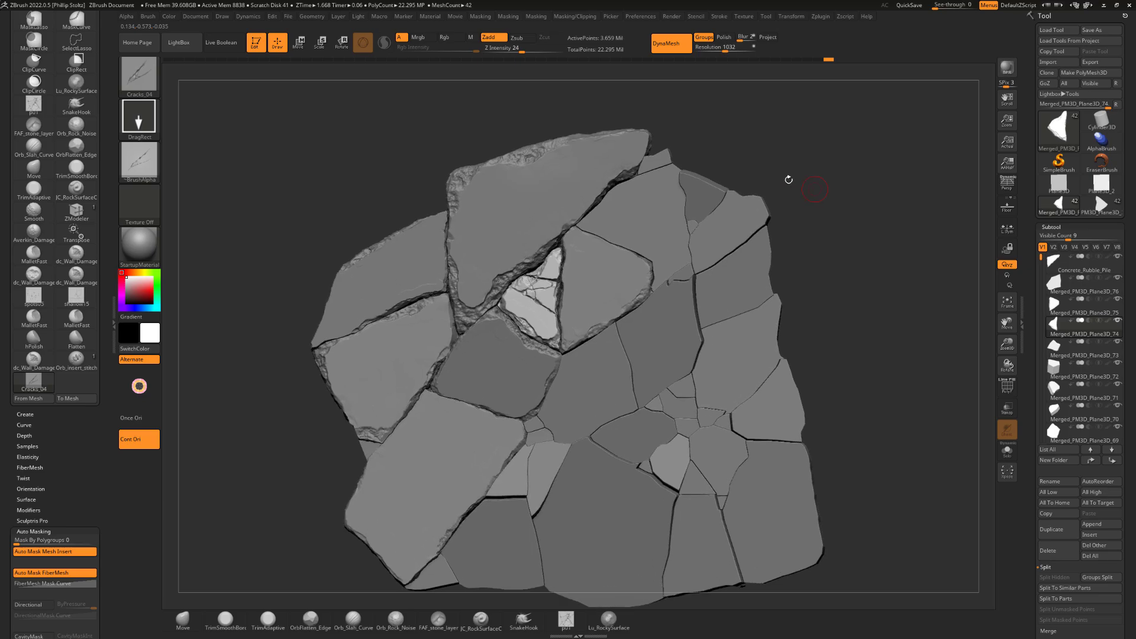
alt+click(583, 197)
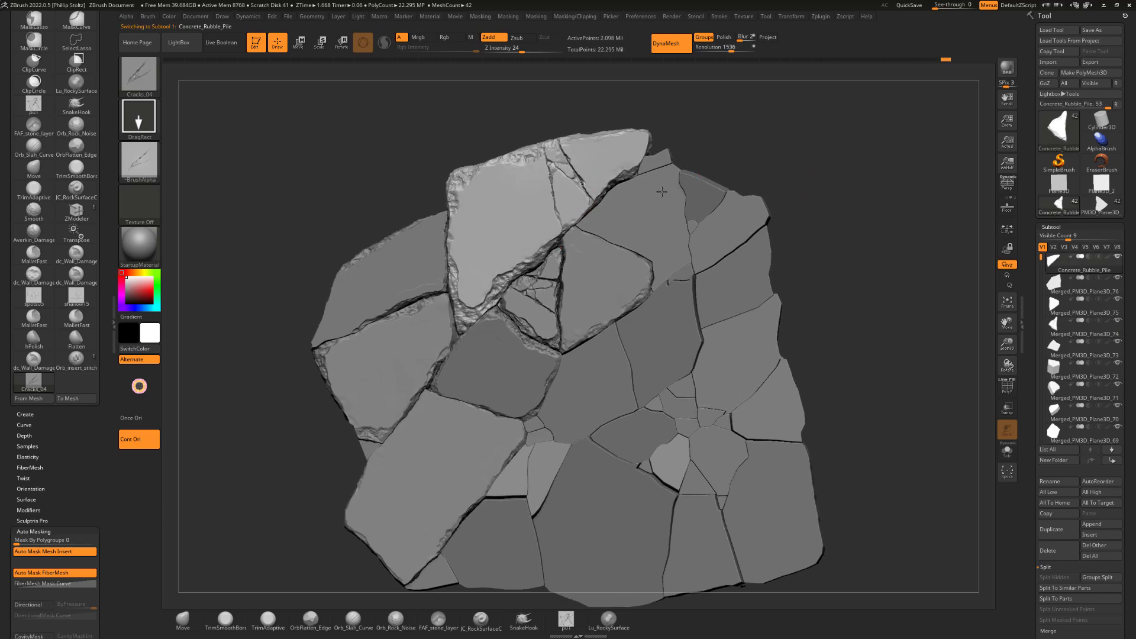
drag(844, 162, 815, 207)
key(ctrl+z)
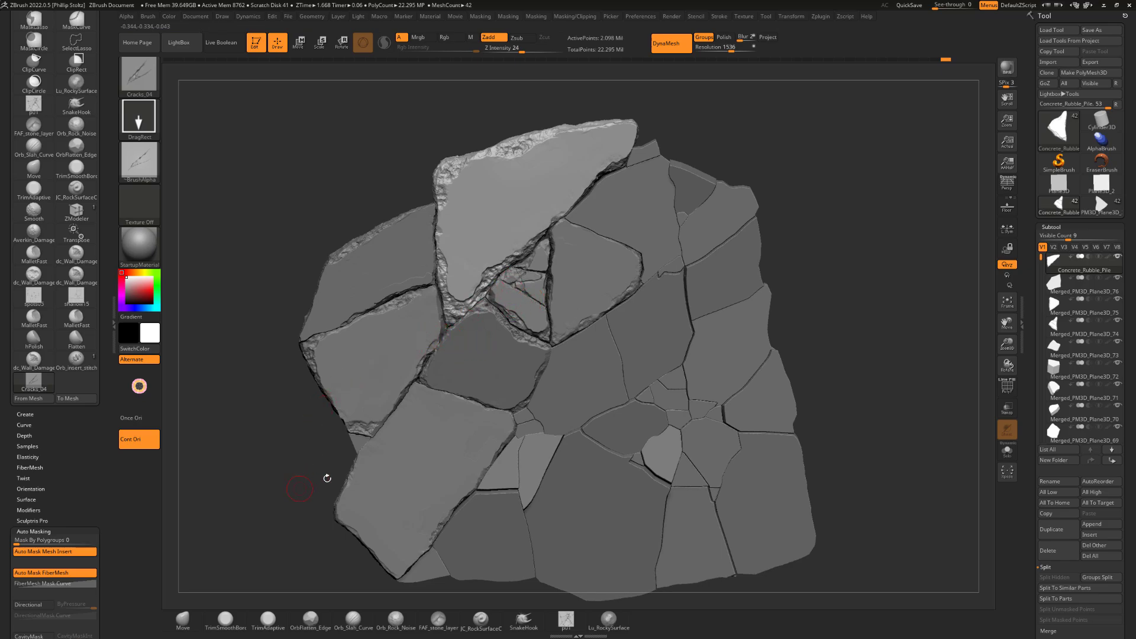
Select the left-hand piece below the upper-left slab and load the Cracks_03 brush.
alt+drag(297, 471, 366, 406)
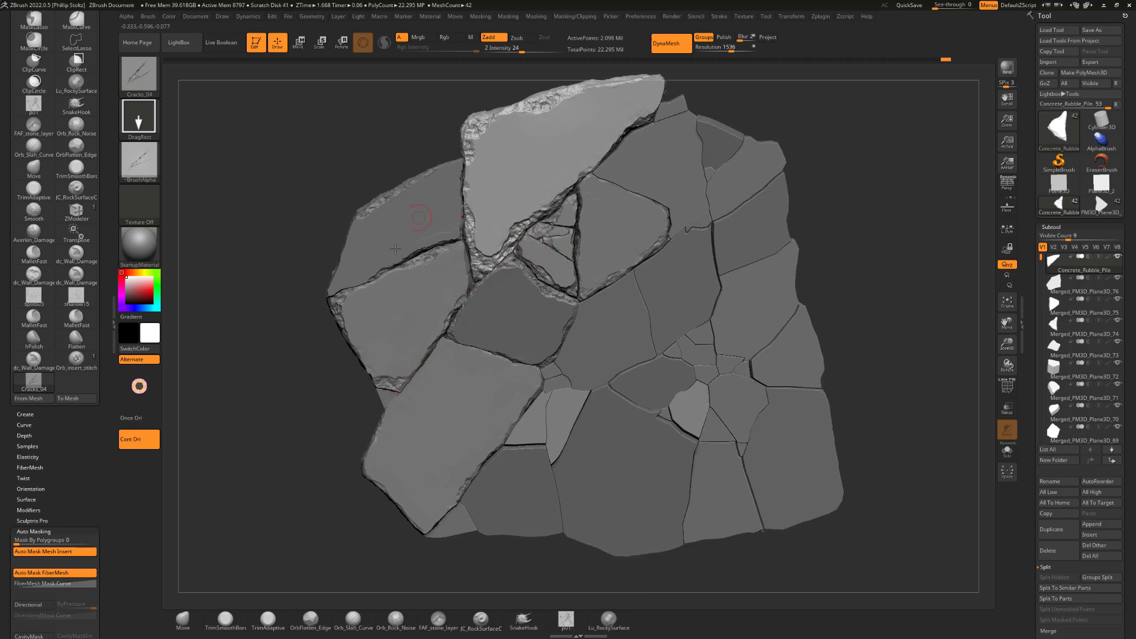
drag(296, 429, 495, 300)
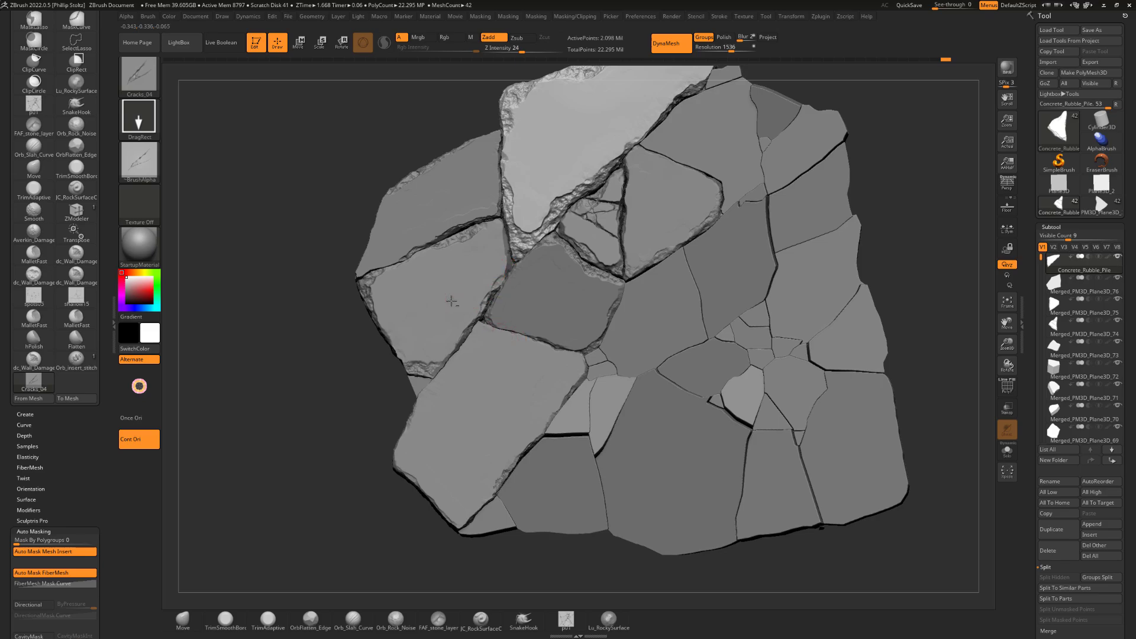
alt+click(449, 303)
click(182, 45)
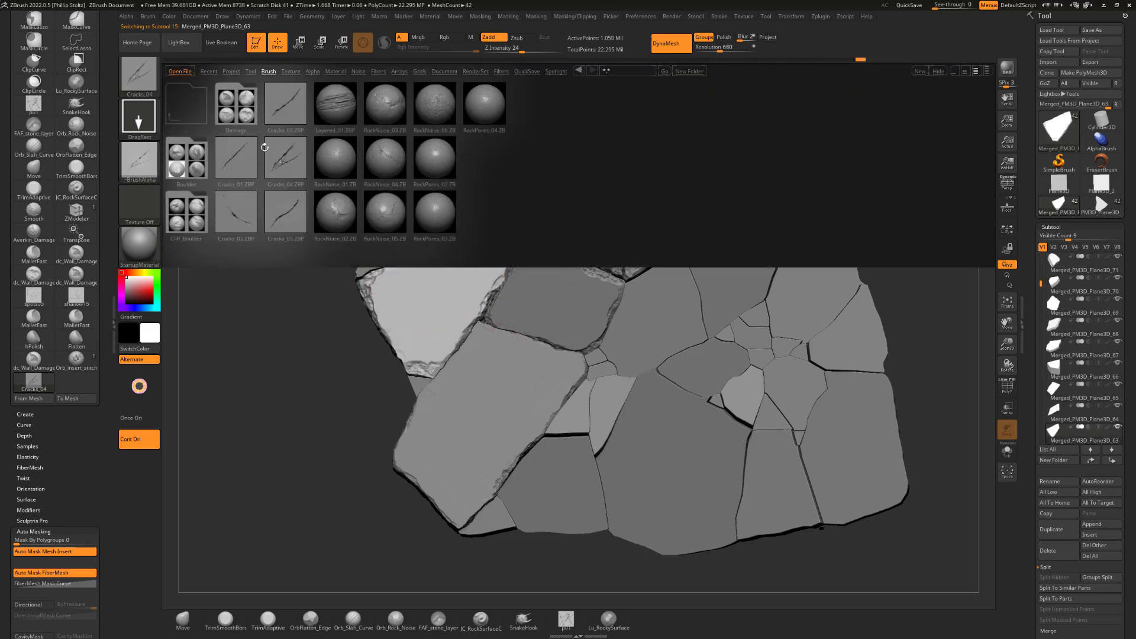
double_click(236, 169)
Stamp a Cracks_03 crack across the piece's upper-right corner, set Z Intensity to 29, and soften the broken corner.
drag(293, 358, 437, 360)
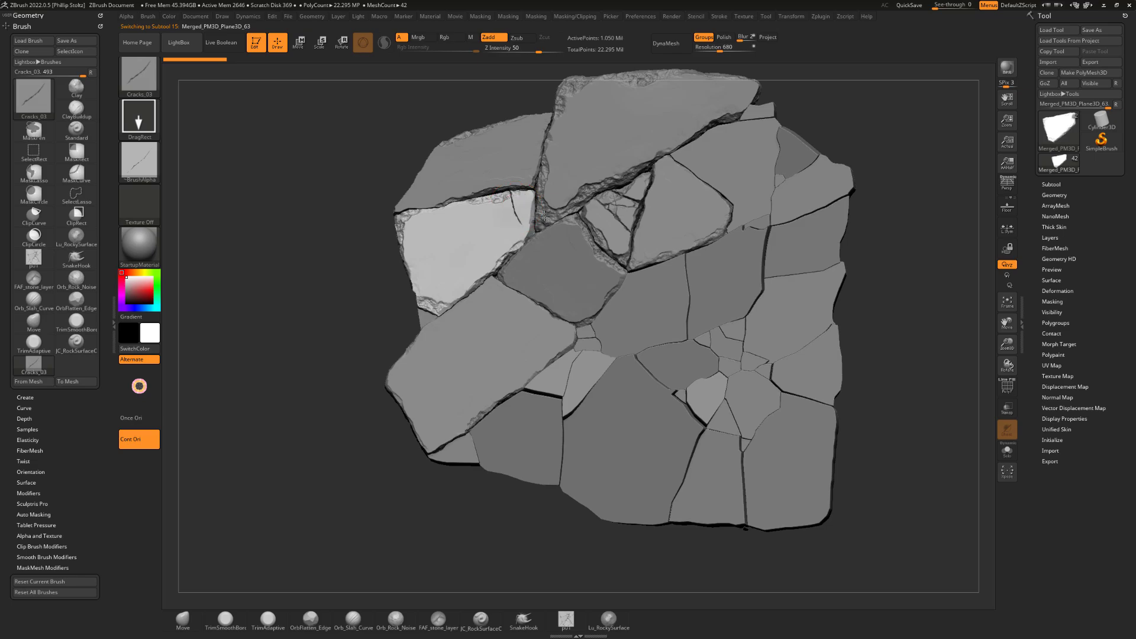
drag(589, 204, 592, 208)
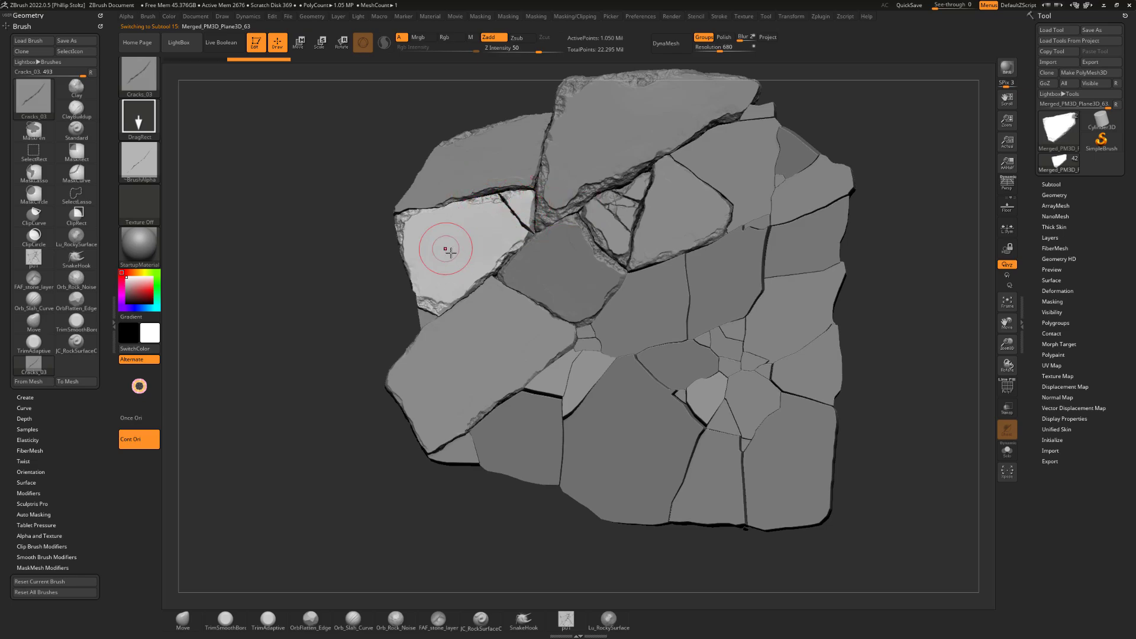
drag(287, 312, 407, 295)
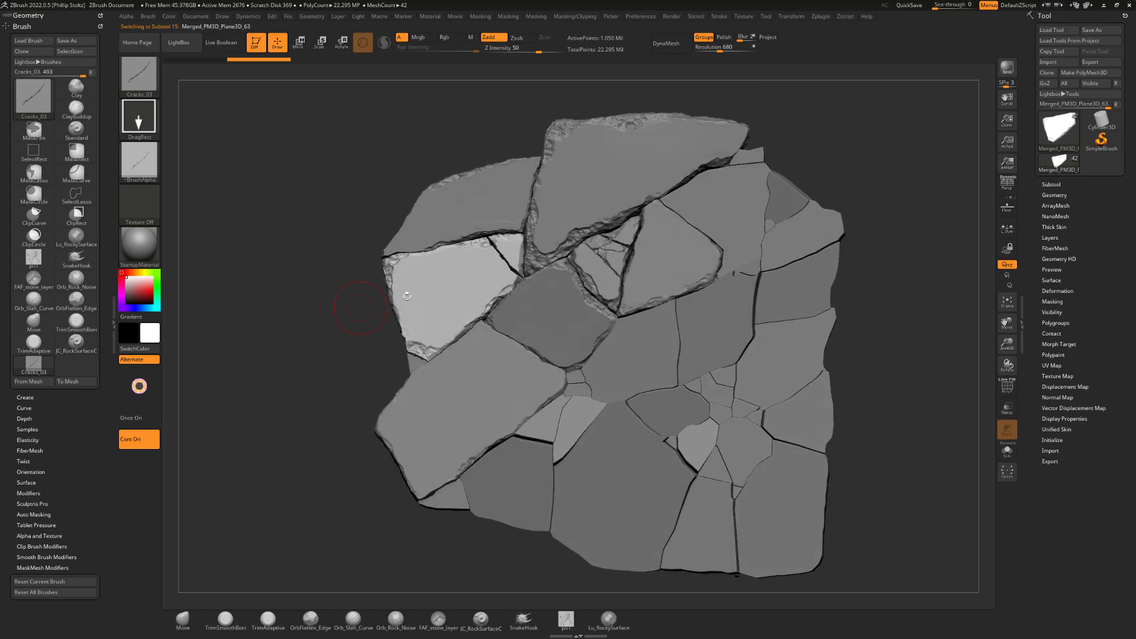
drag(537, 51, 526, 52)
shift+drag(509, 112, 507, 177)
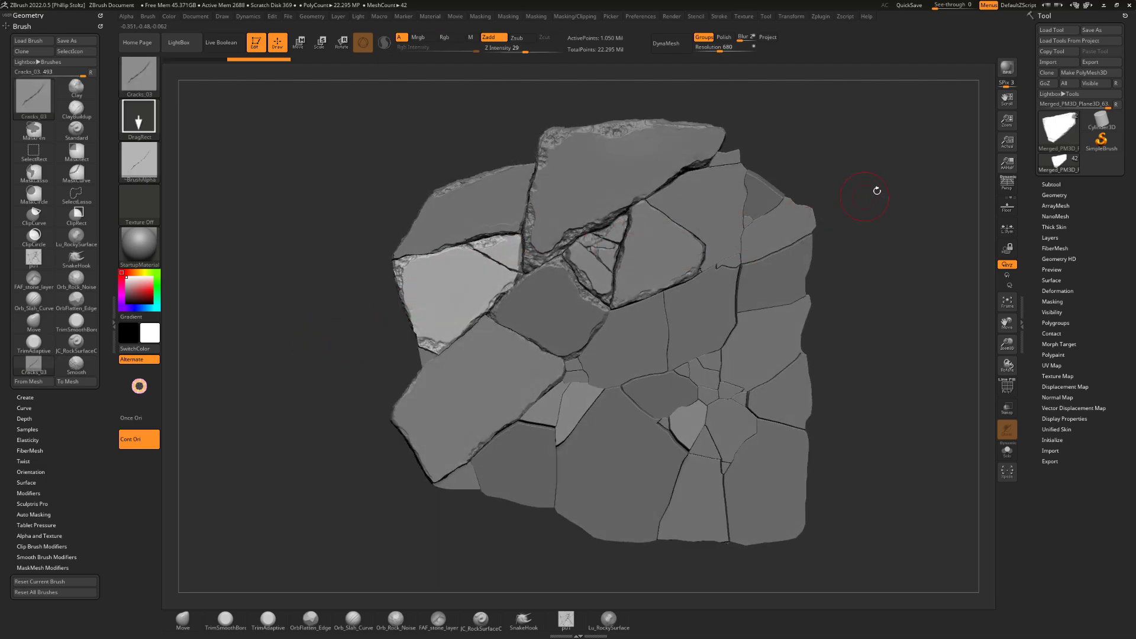
alt+drag(877, 190, 811, 189)
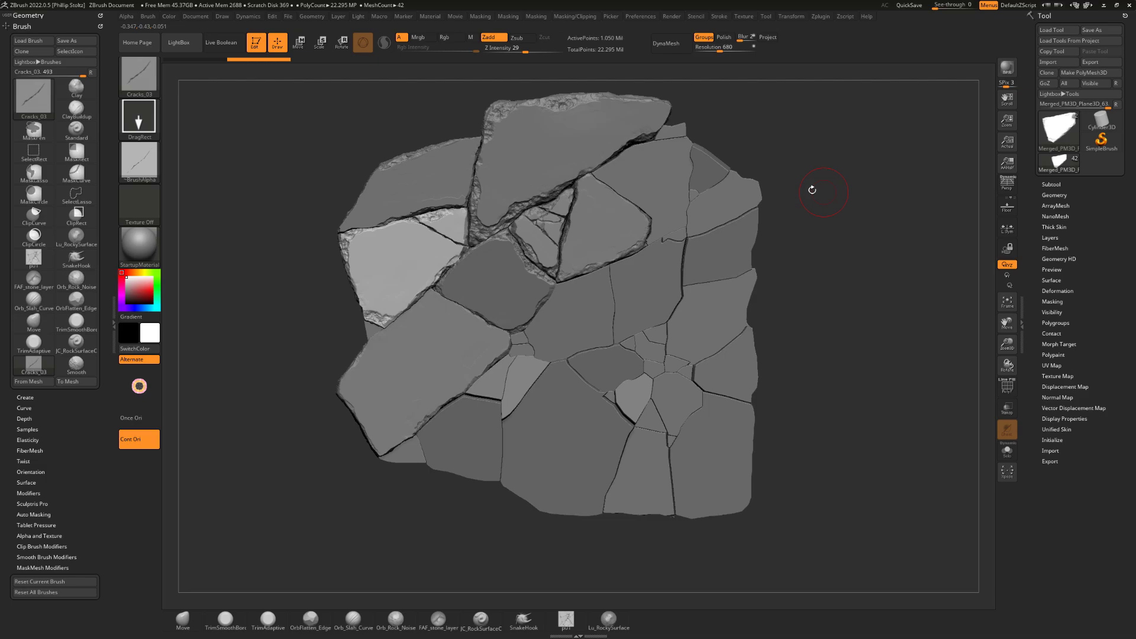
Select the long lower-left slab and stamp a Cracks_03 crack across its left part, undoing unsuitable attempts.
alt+click(391, 409)
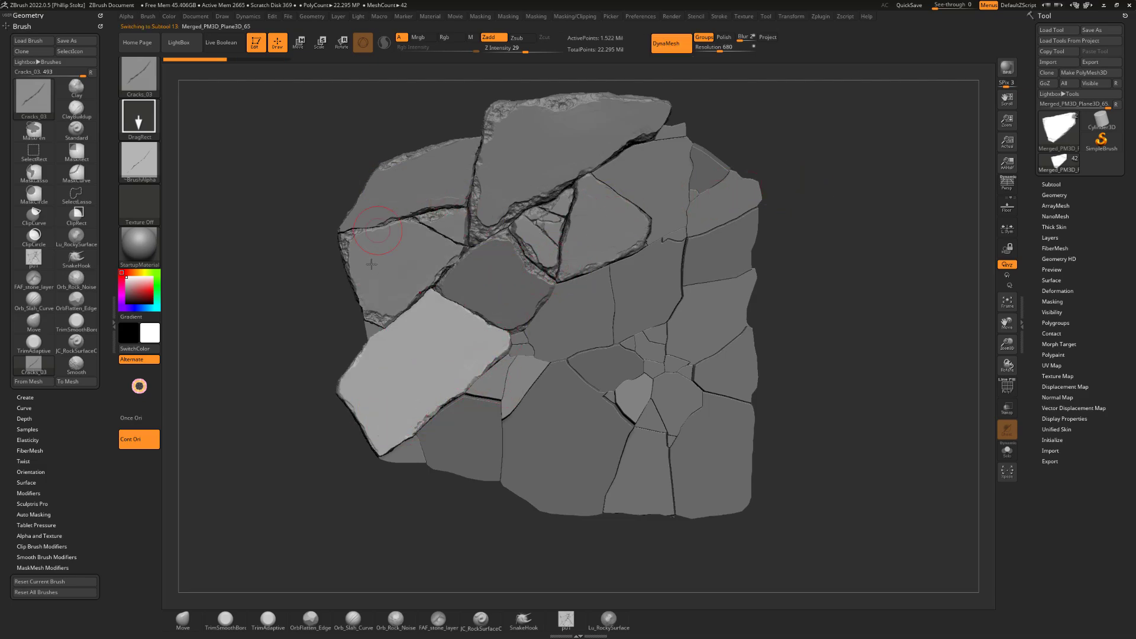
alt+drag(254, 335, 291, 332)
mouse_move(423, 375)
mouse_down()
mouse_move(481, 362)
mouse_move(458, 336)
mouse_move(499, 349)
mouse_move(523, 400)
mouse_move(489, 414)
mouse_move(521, 414)
mouse_up()
key(ctrl+z)
key(ctrl+z)
drag(939, 330, 884, 359)
mouse_move(266, 418)
mouse_down()
mouse_move(311, 315)
mouse_move(322, 364)
mouse_up()
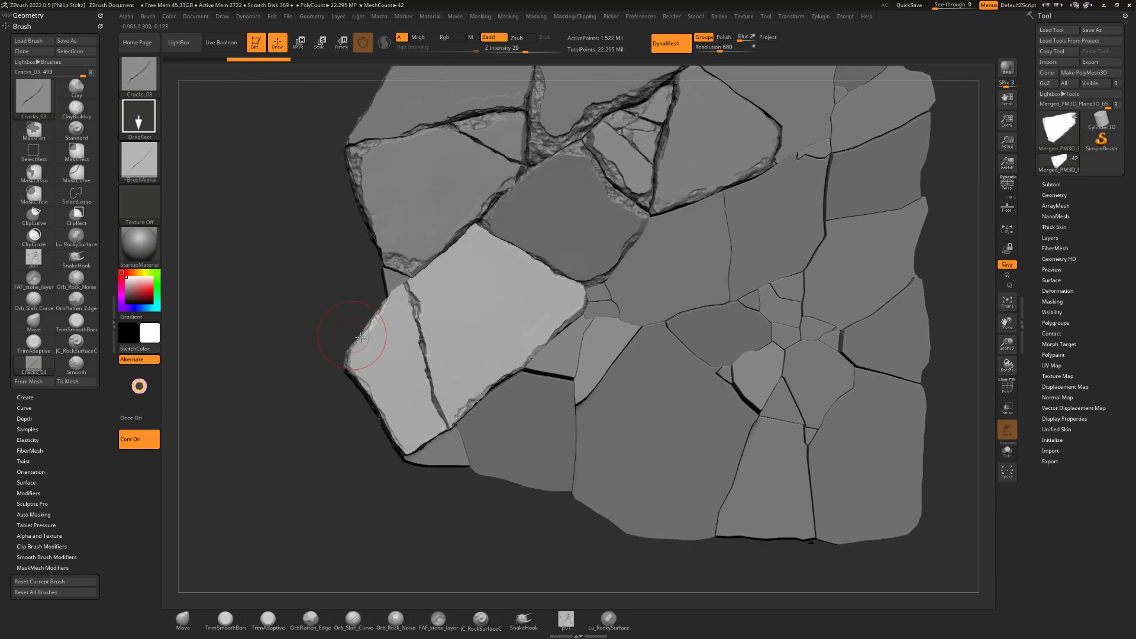
drag(346, 325, 316, 327)
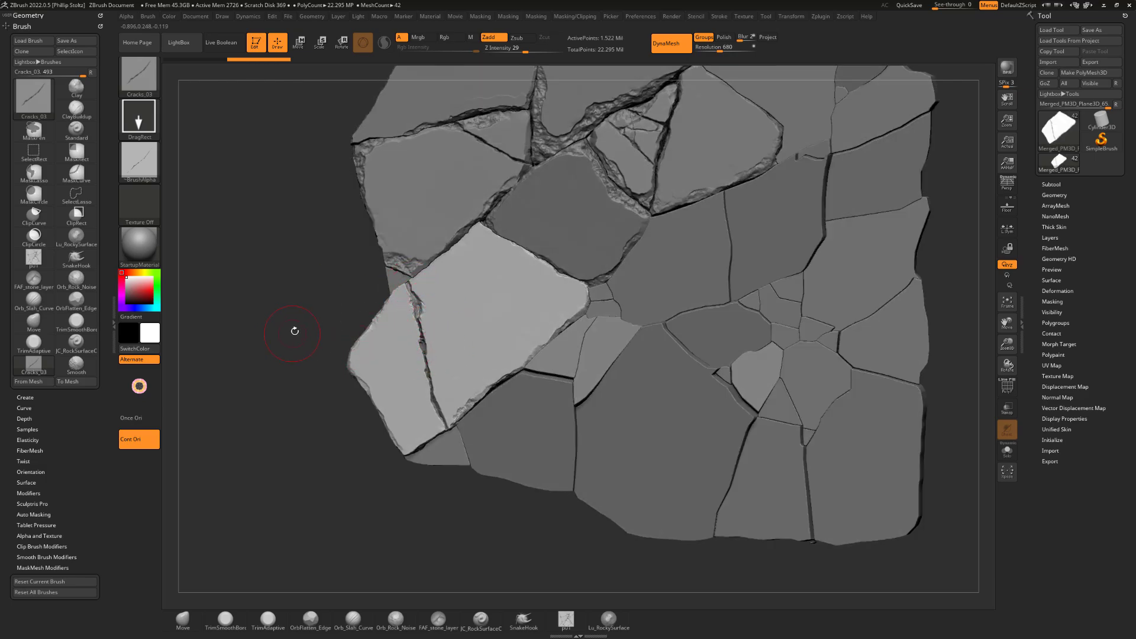
Switch to the TrimSmoothBorder brush with the square Alpha 28 and trim the edges of the lower-left slab's crack.
key(b)
key(t)
key(s)
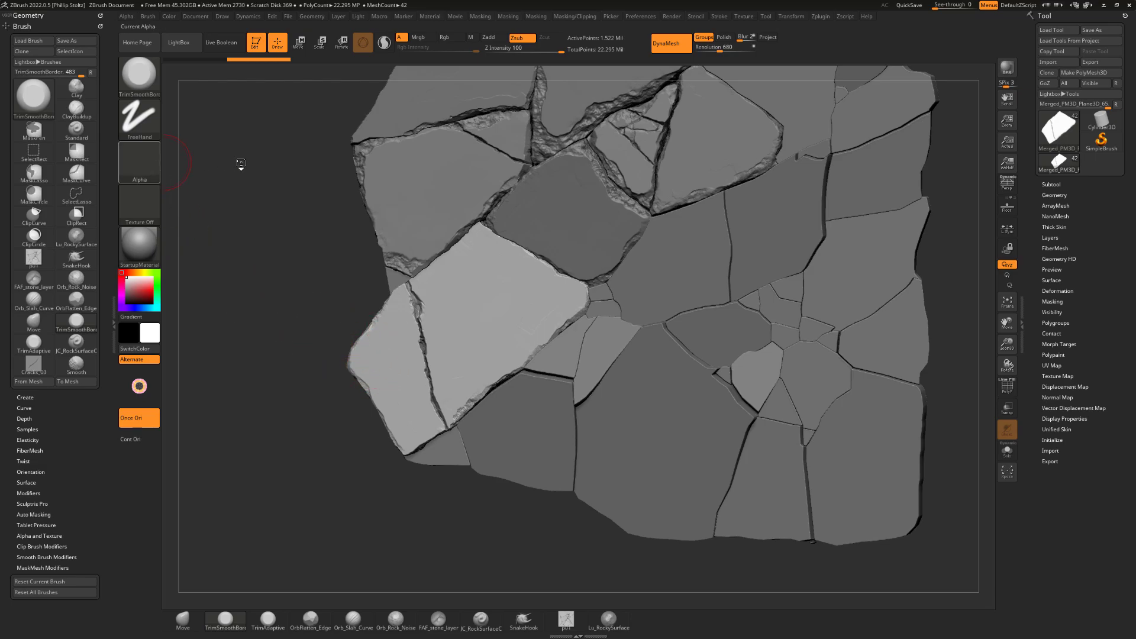
click(140, 161)
click(284, 175)
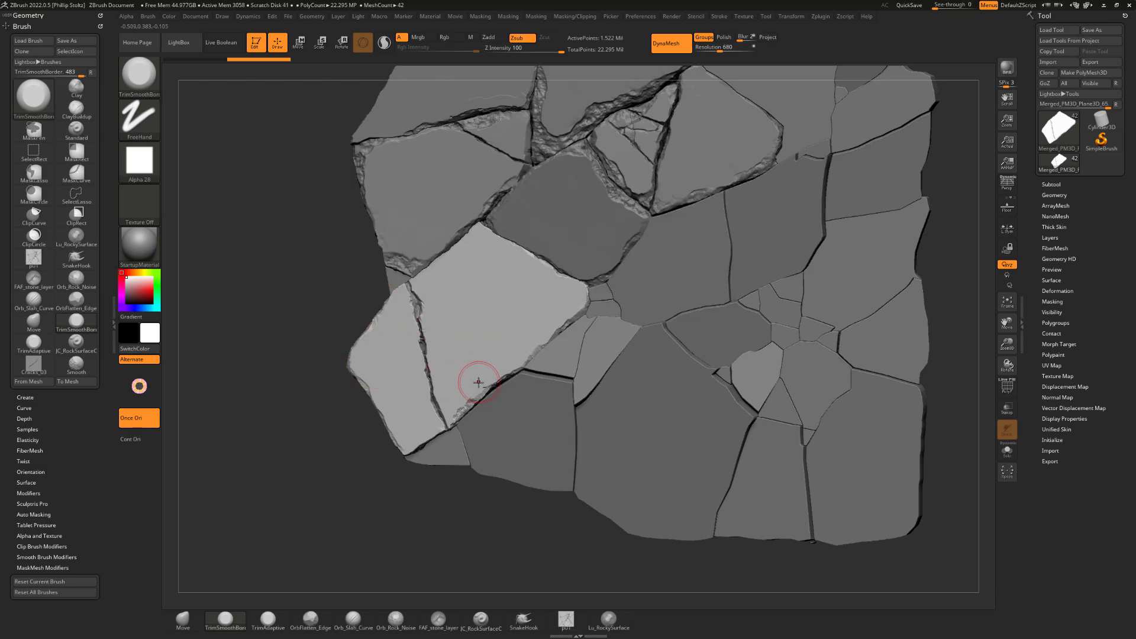
key(ctrl+z)
mouse_move(475, 387)
mouse_down()
mouse_move(436, 423)
mouse_move(440, 434)
mouse_up()
key(s)
mouse_move(414, 511)
alt+mouse_down()
mouse_move(426, 477)
mouse_move(416, 329)
alt+mouse_up()
mouse_move(412, 262)
alt+mouse_down()
mouse_move(416, 287)
mouse_move(418, 274)
mouse_move(440, 295)
alt+mouse_up()
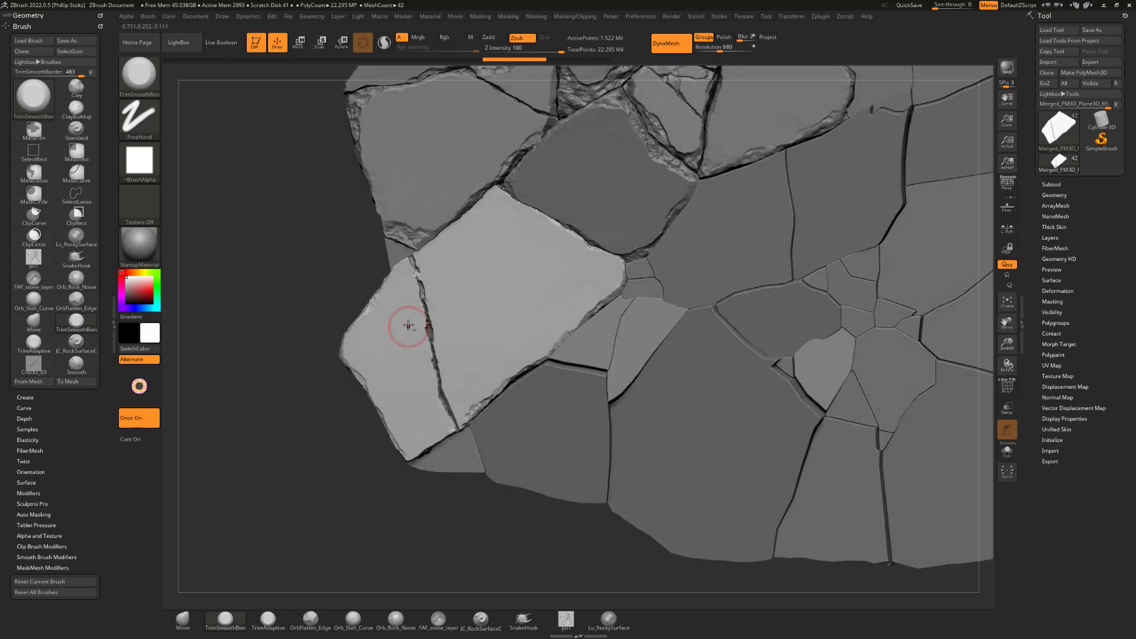
Choose the Pinch brush, adjust its draw size, and pinch the crack on the lower-left slab tighter.
key(b)
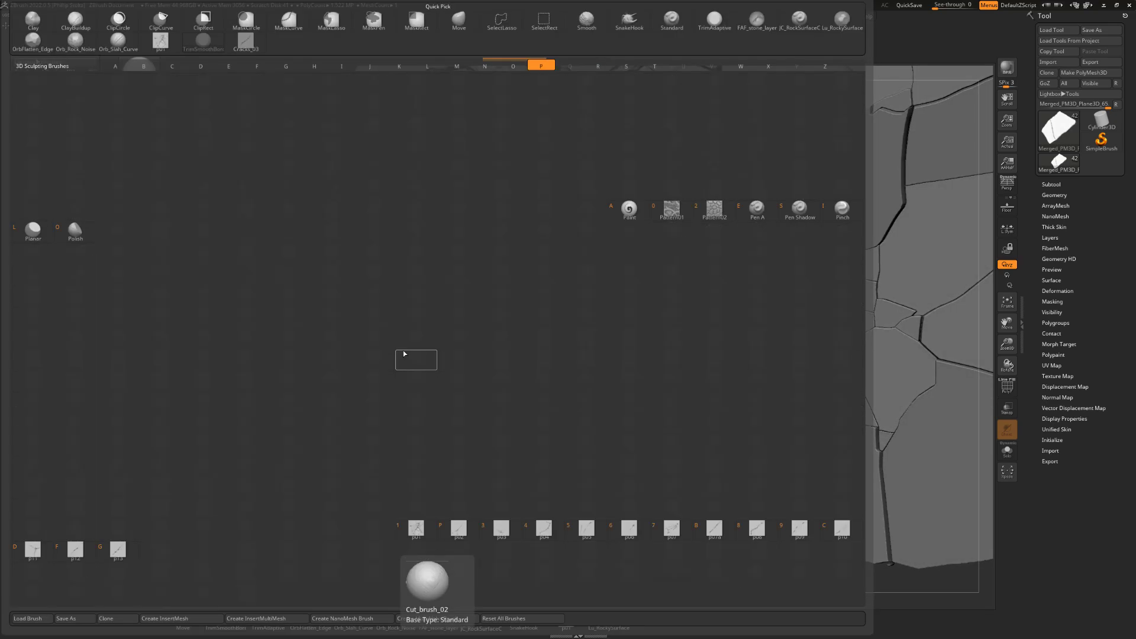
key(p)
key(i)
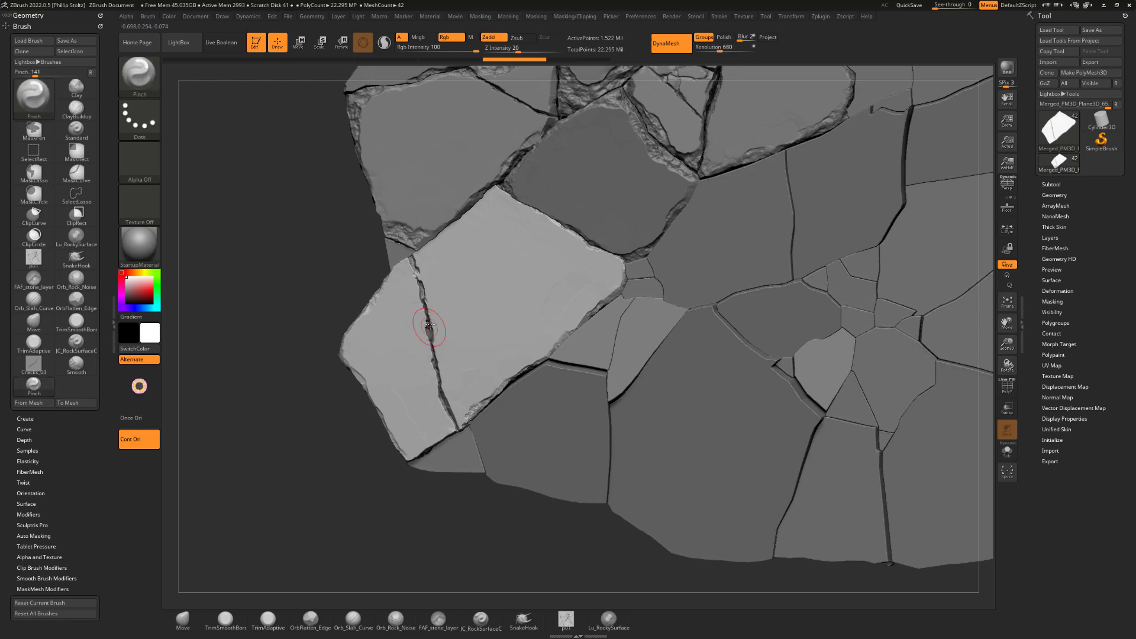
drag(379, 449, 334, 448)
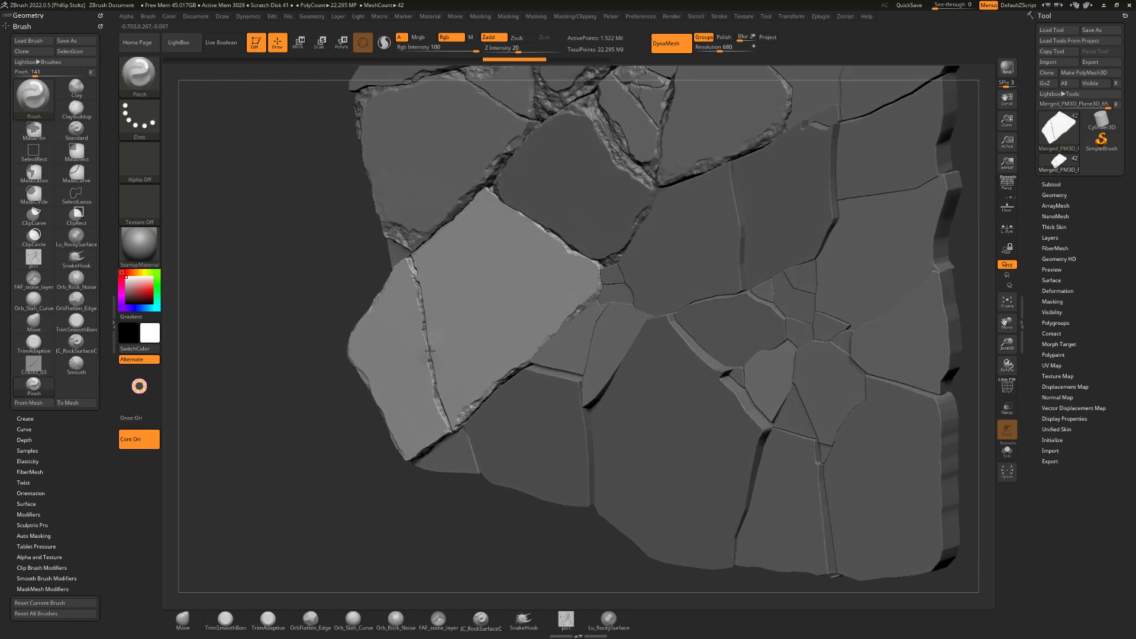
right_drag(388, 392, 426, 337)
key(s)
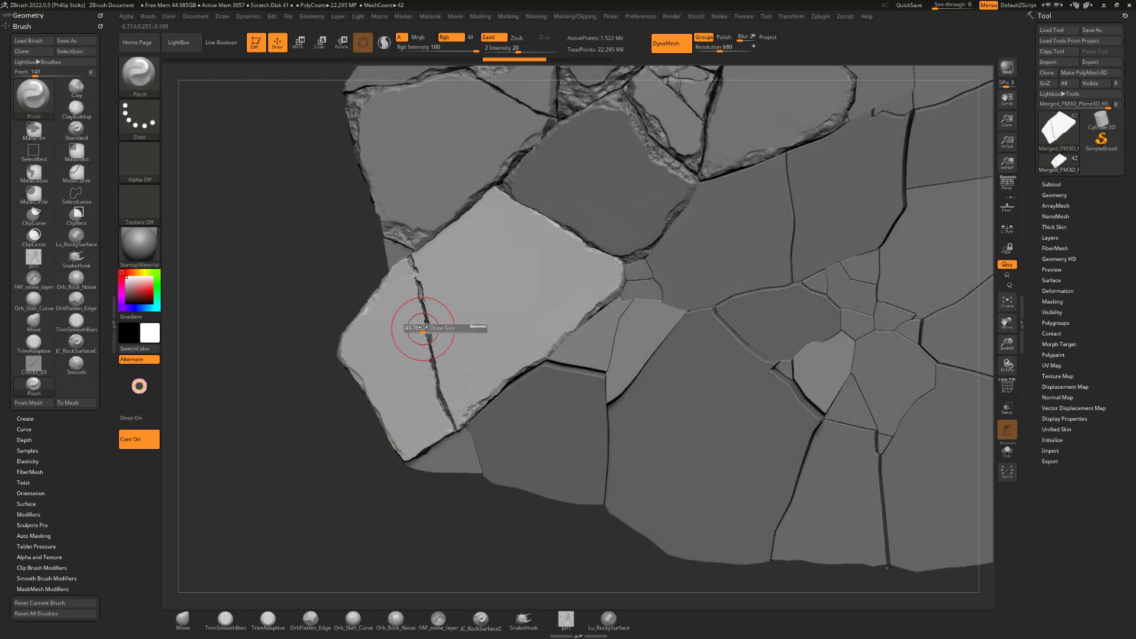
drag(422, 328, 420, 328)
key(s)
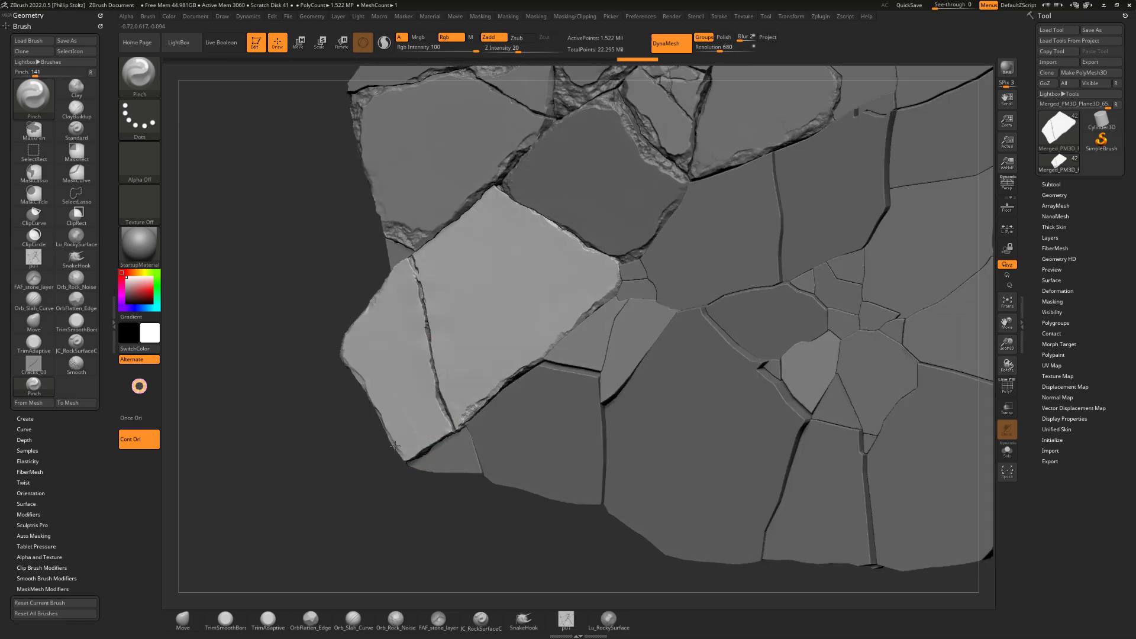
Return to TrimSmoothBorder and flatten the surface beside the lower-left slab's crack.
key(b)
key(t)
key(b)
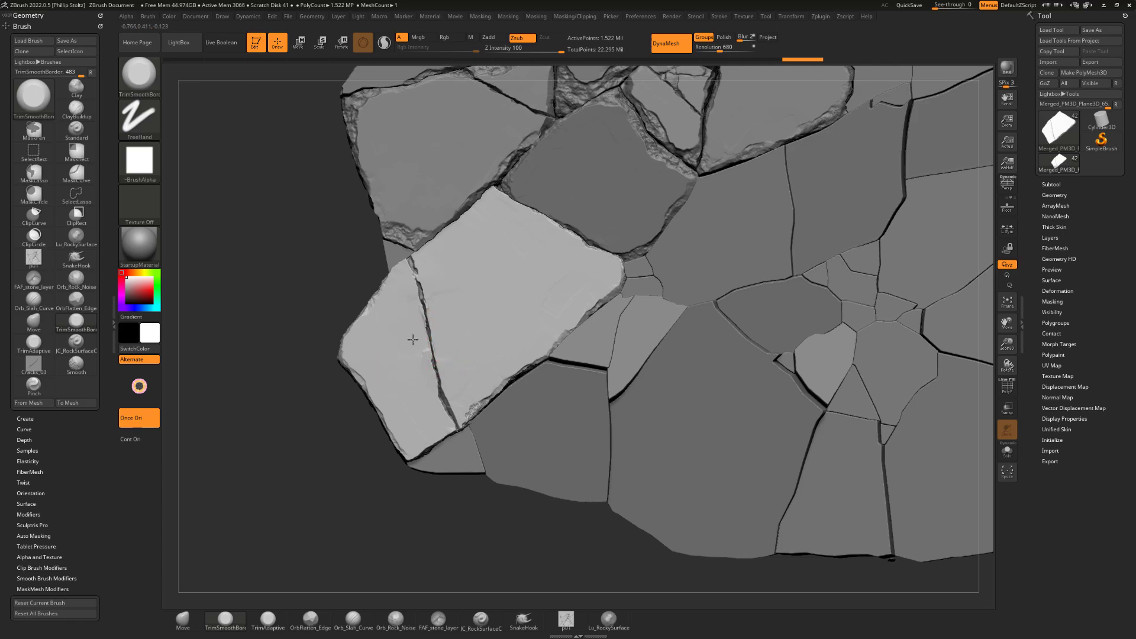
drag(415, 356, 411, 367)
mouse_move(365, 426)
alt+mouse_down()
mouse_move(373, 483)
mouse_move(404, 483)
mouse_move(385, 493)
alt+mouse_up()
alt+drag(817, 154, 749, 195)
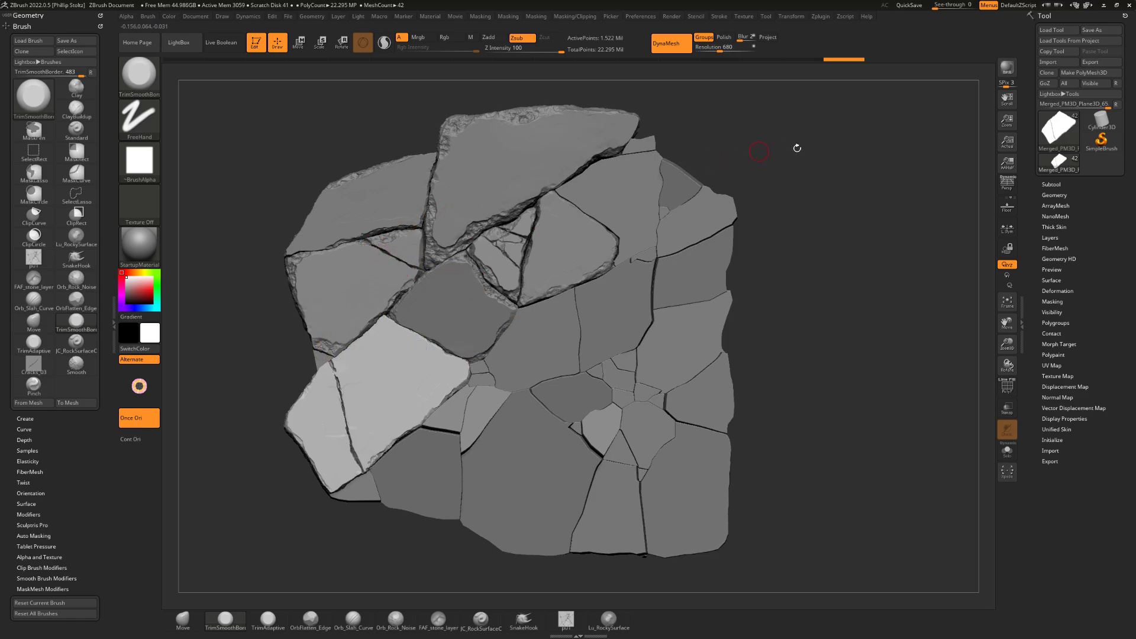
mouse_move(797, 148)
mouse_down()
mouse_move(763, 179)
mouse_move(785, 150)
mouse_up()
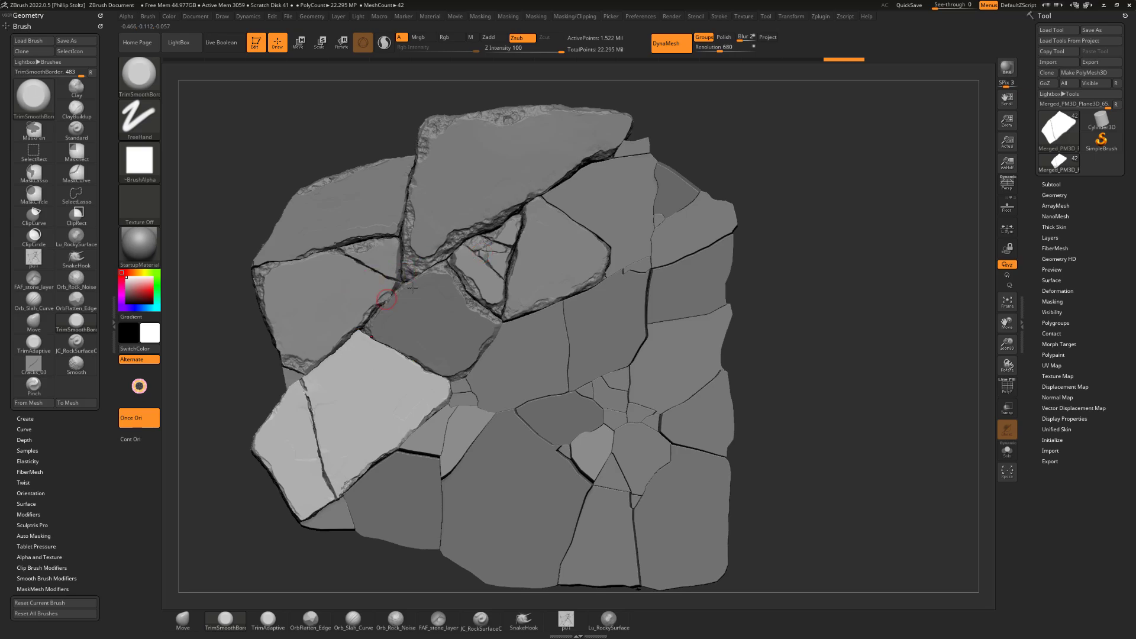
Select the large top slab, trim along its lower broken edge, and isolate it from the other pieces.
alt+click(506, 177)
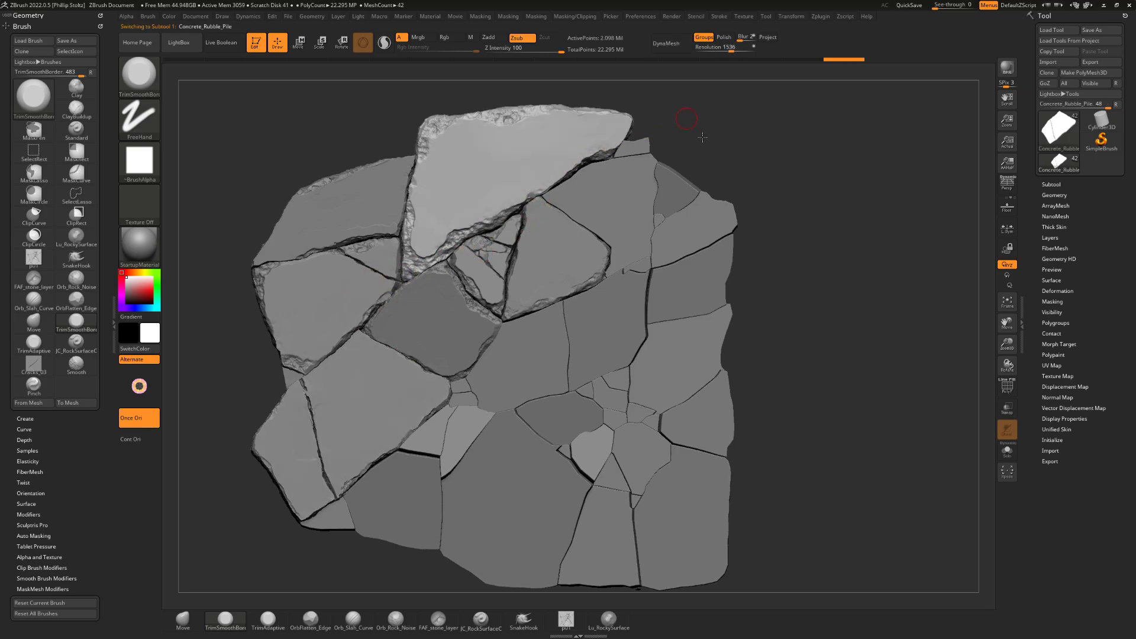
alt+drag(700, 119, 696, 220)
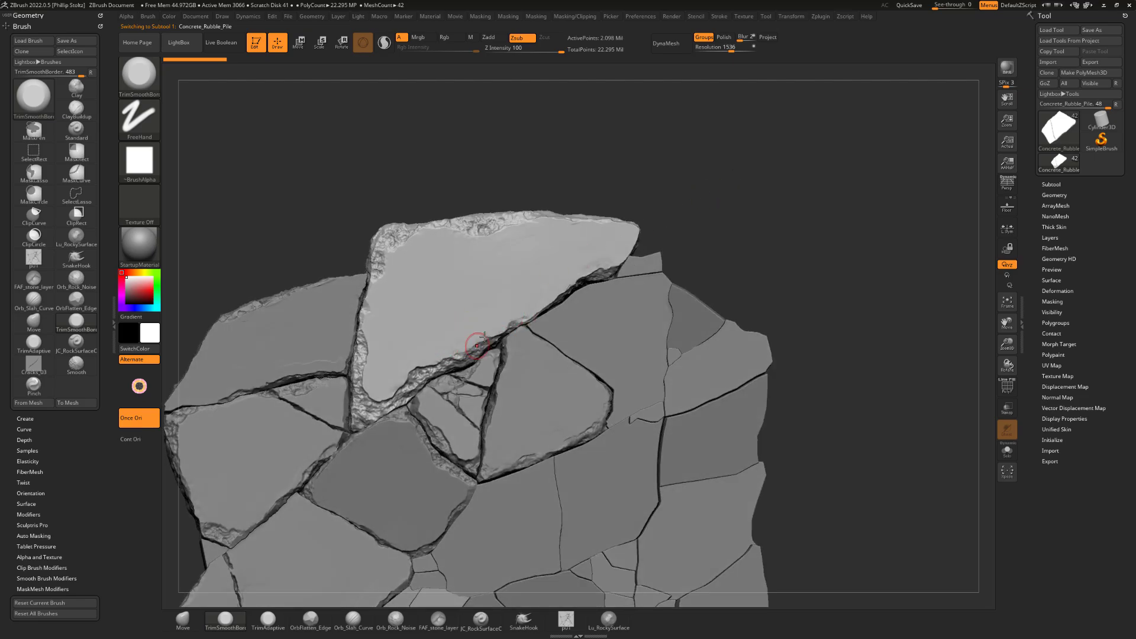
drag(500, 333, 438, 351)
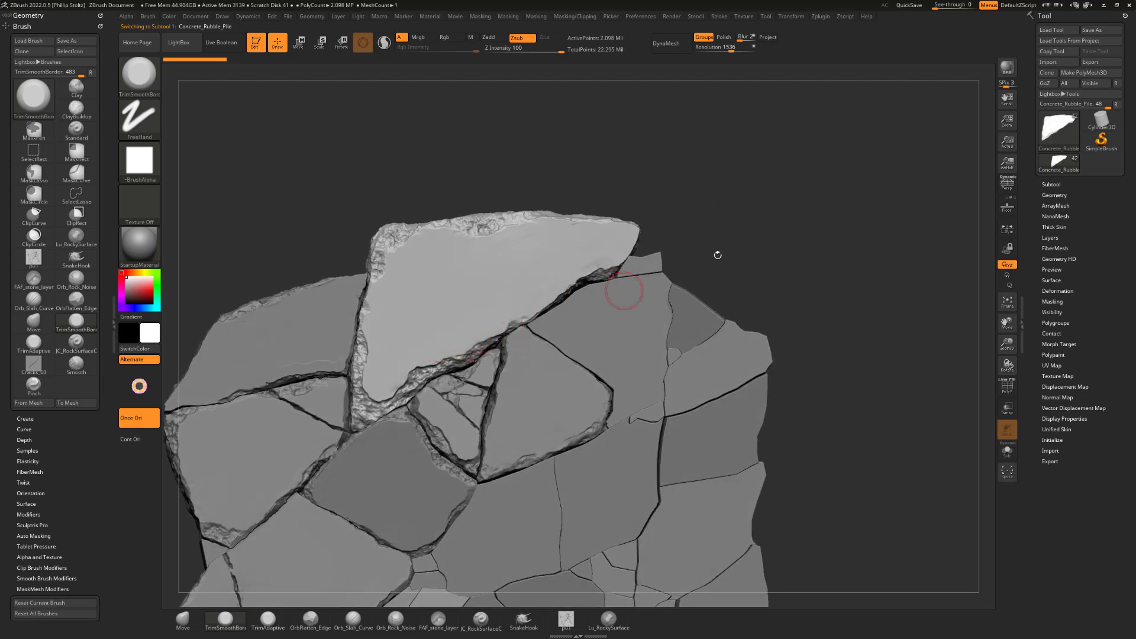
click(1008, 452)
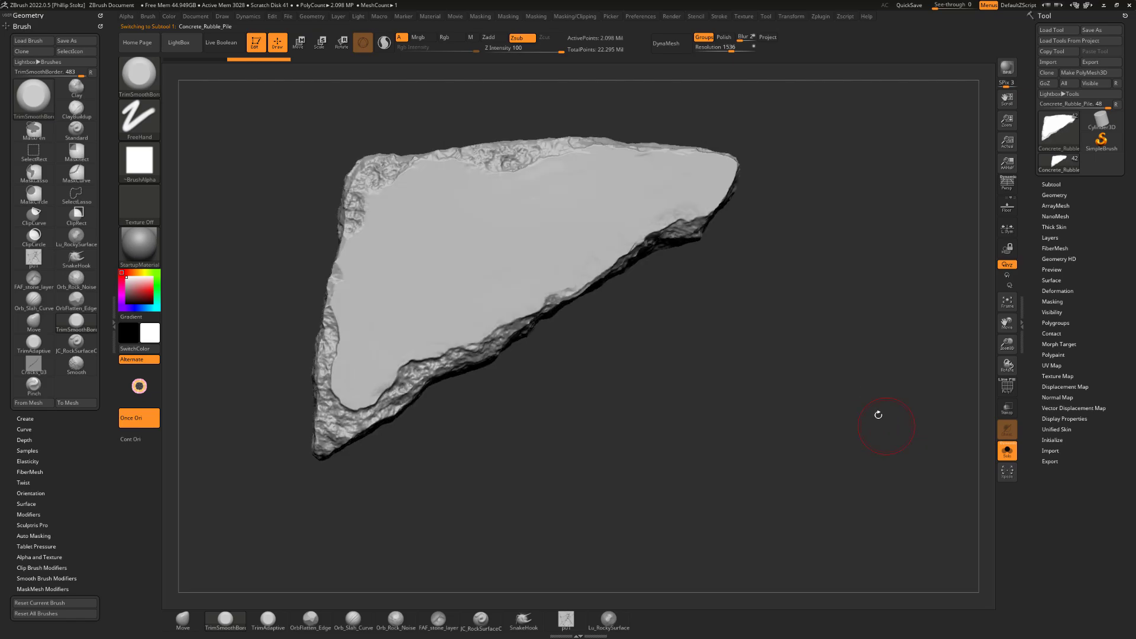
mouse_move(433, 446)
mouse_down()
mouse_move(468, 429)
mouse_move(464, 419)
mouse_move(515, 406)
mouse_move(443, 388)
mouse_up()
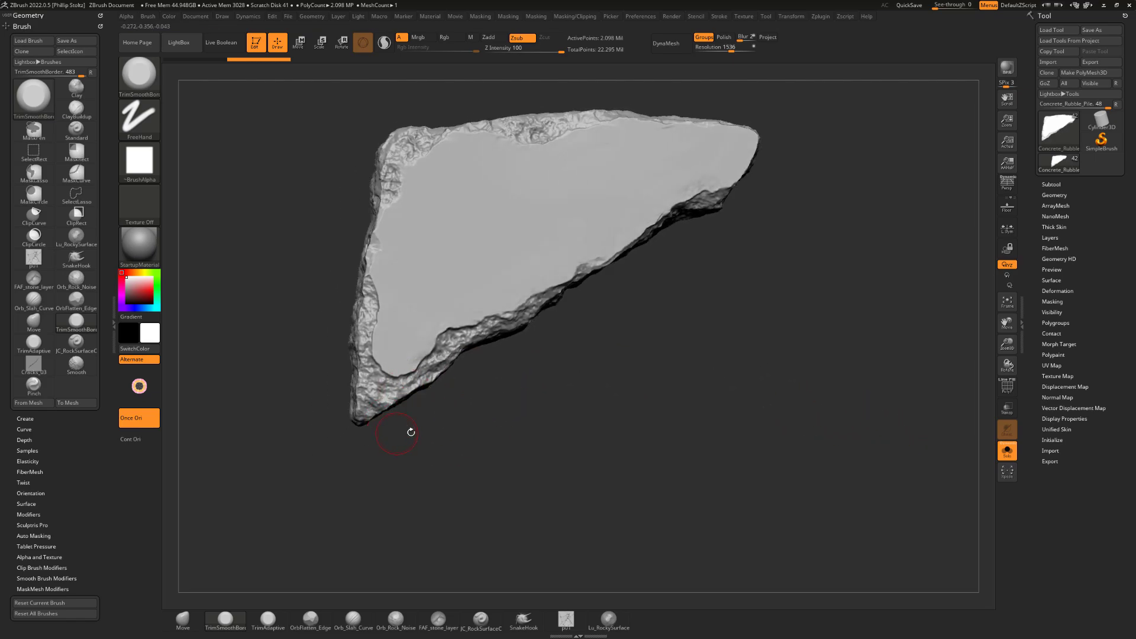
Choose the Orb_Rock_Noise brush and add rock noise around the isolated slab's lower corner and adjoining broken edges.
click(410, 625)
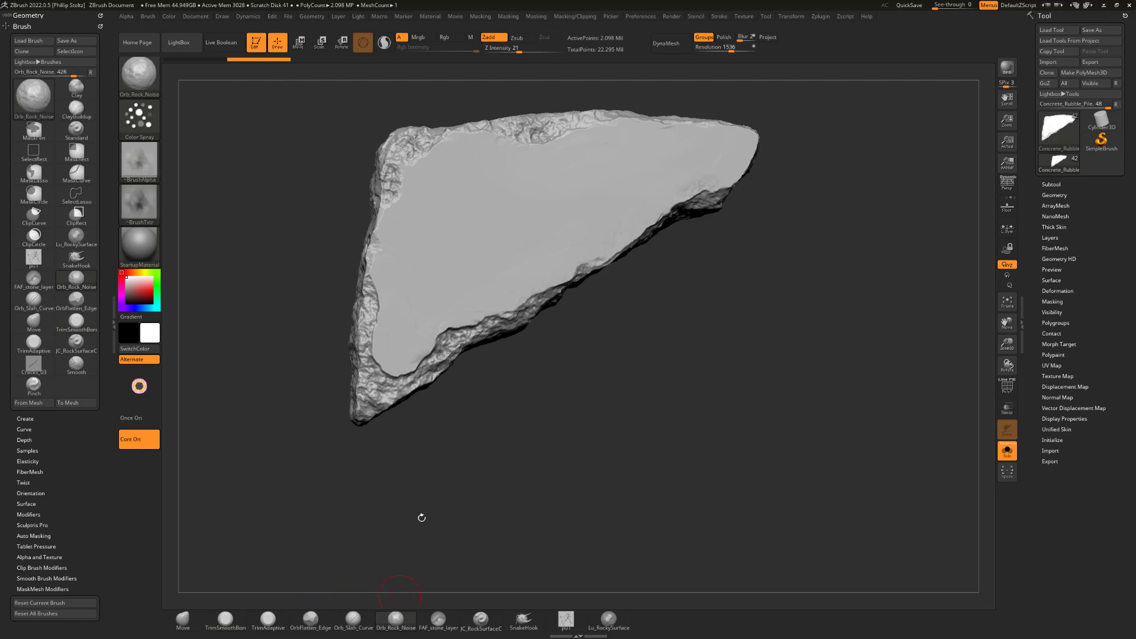
mouse_move(421, 517)
mouse_down()
mouse_move(373, 386)
mouse_move(388, 384)
mouse_up()
drag(408, 333, 410, 335)
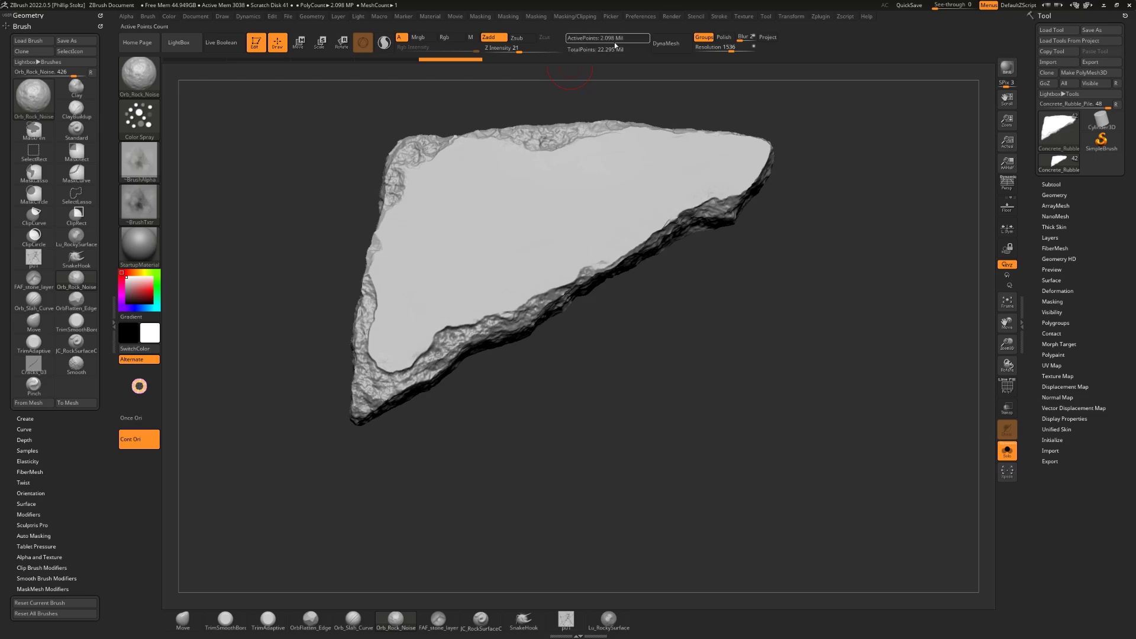
drag(487, 418, 454, 388)
drag(457, 338, 392, 375)
alt+drag(410, 431, 450, 463)
mouse_move(385, 375)
mouse_down()
mouse_move(377, 340)
mouse_move(382, 349)
mouse_move(387, 337)
mouse_up()
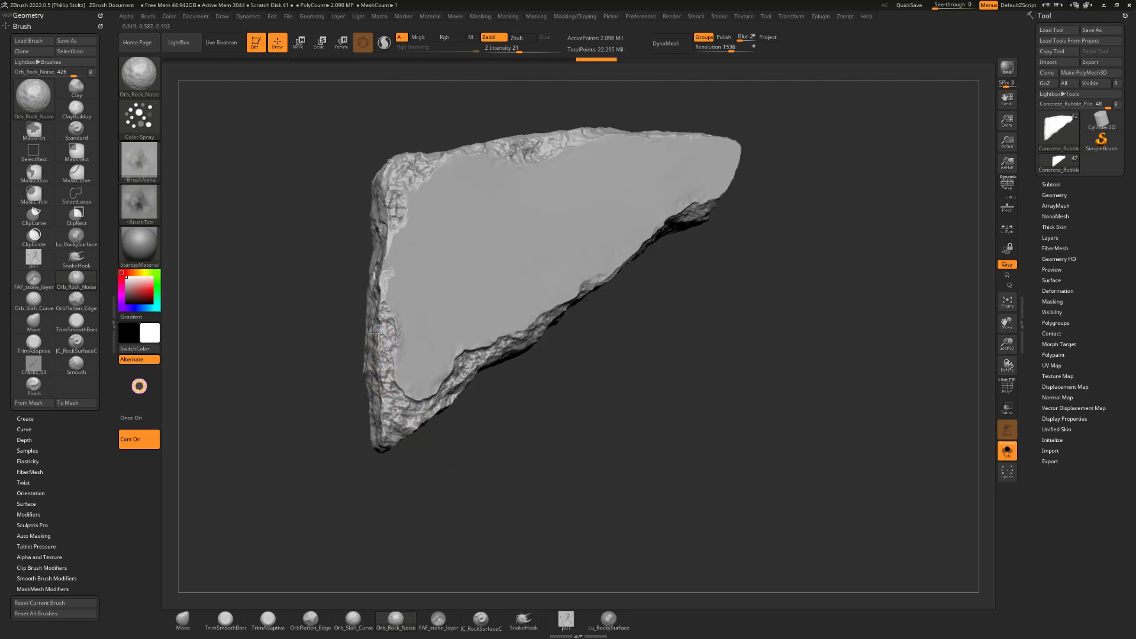
Continue the Orb_Rock_Noise detail along the slab's upper-left, top and right broken edges.
mouse_move(339, 261)
alt+mouse_down()
mouse_move(337, 323)
mouse_move(354, 314)
alt+mouse_up()
mouse_move(413, 271)
mouse_down()
mouse_move(425, 239)
mouse_move(411, 241)
mouse_up()
drag(532, 170, 550, 218)
drag(586, 165, 578, 188)
drag(757, 166, 772, 208)
drag(720, 267, 690, 284)
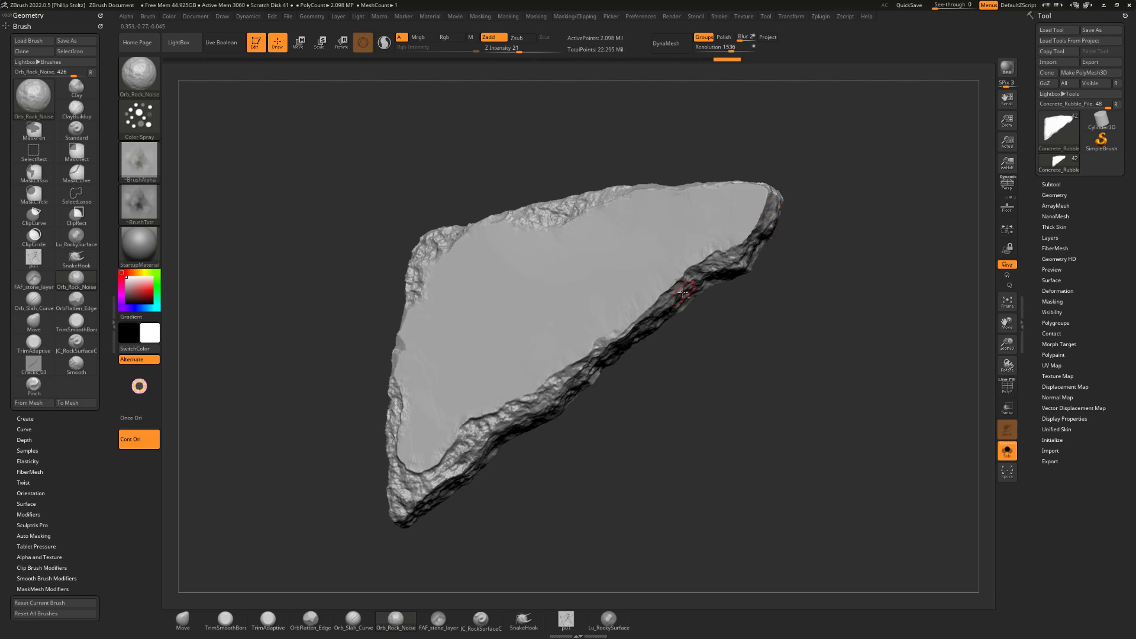
Finish the Orb_Rock_Noise detail along the isolated slab's long lower-right broken edge.
drag(594, 365, 589, 370)
drag(599, 416, 593, 388)
drag(573, 377, 565, 383)
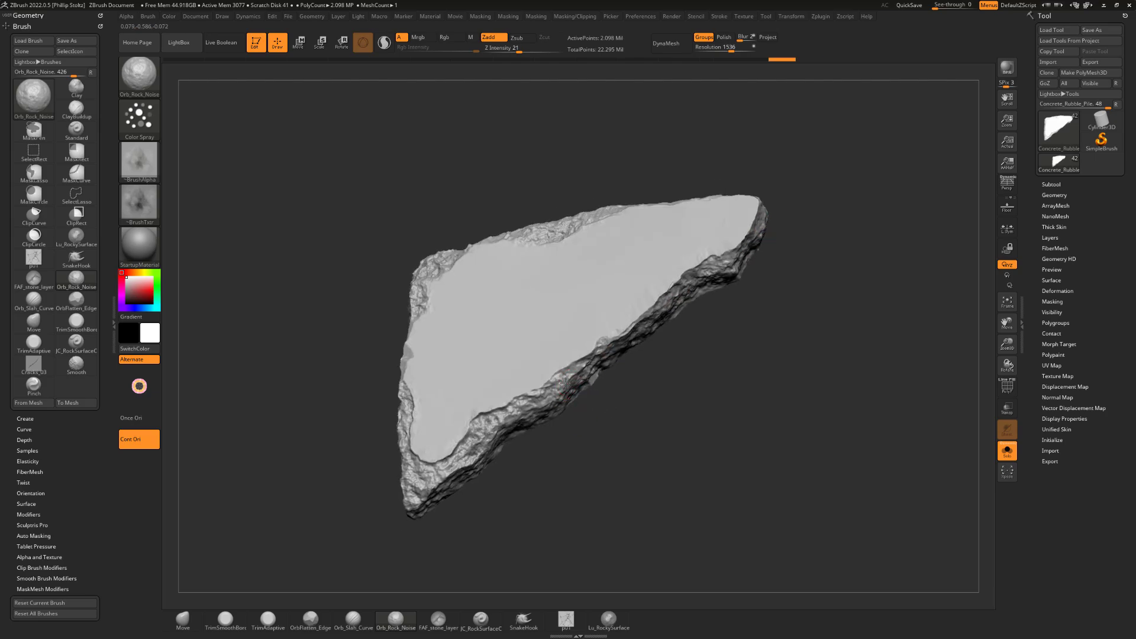
drag(540, 467, 543, 482)
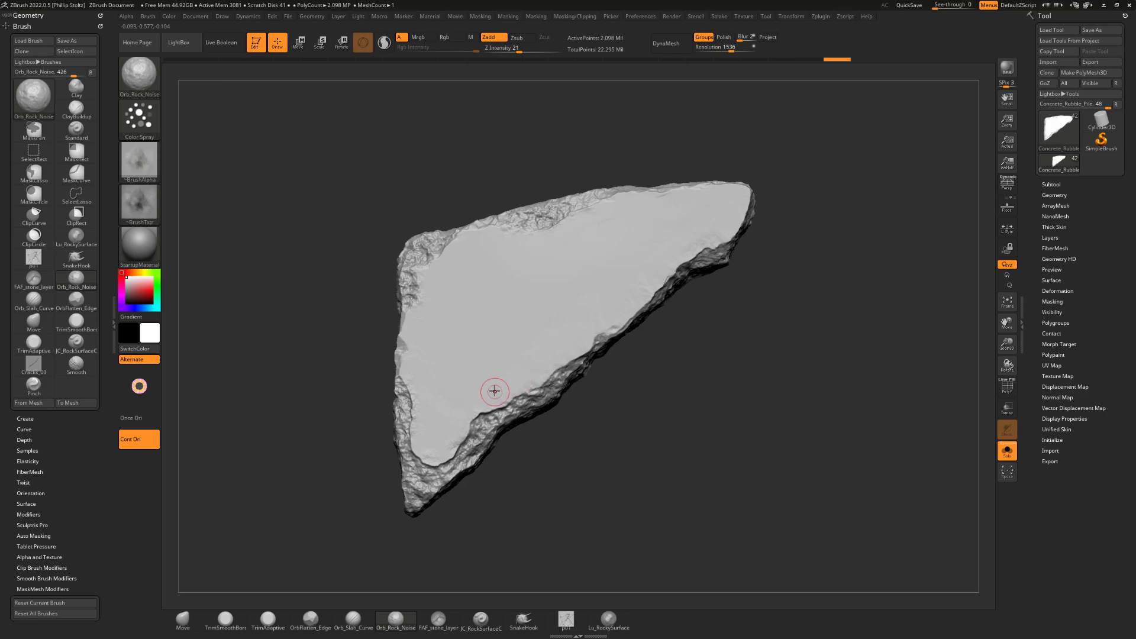
Switch to TrimSmoothBorder, resize the brush, and trim the flat face beside the isolated slab's lower-right broken edge.
key(b)
key(t)
key(s)
key(s)
drag(490, 380, 496, 379)
right_drag(477, 388, 471, 407)
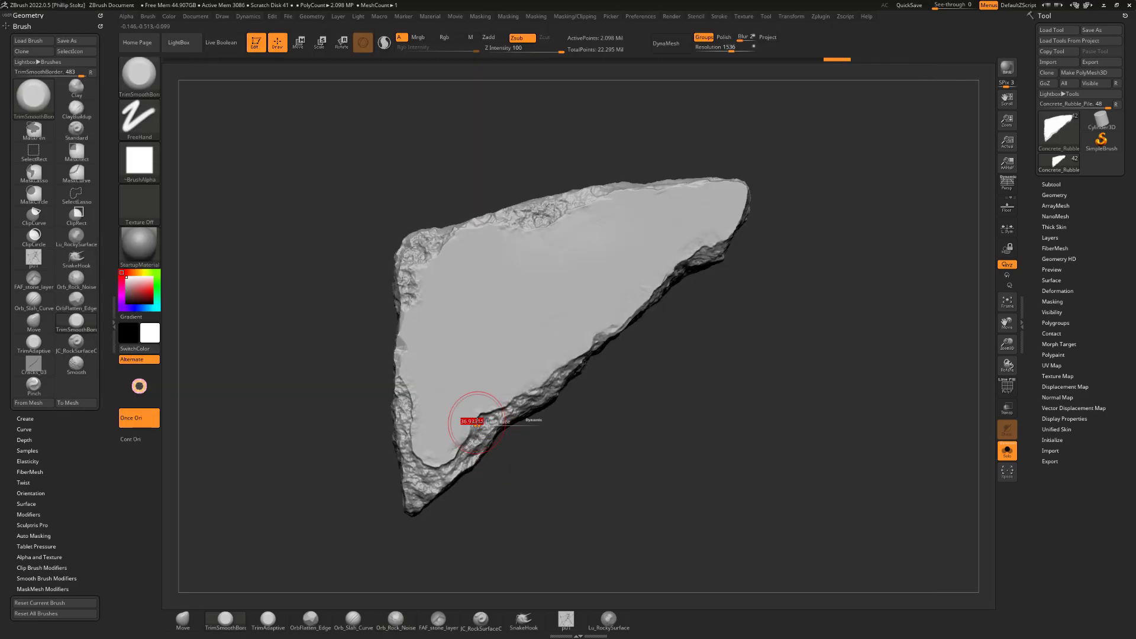
mouse_move(456, 407)
mouse_down()
mouse_move(460, 427)
mouse_move(485, 395)
mouse_move(535, 373)
mouse_move(526, 367)
mouse_move(564, 359)
mouse_up()
right_drag(586, 159, 584, 172)
Adjust the TrimSmoothBorder size, smooth the isolated slab's face beside its upper and left broken edges, and undo the last stroke.
key(s)
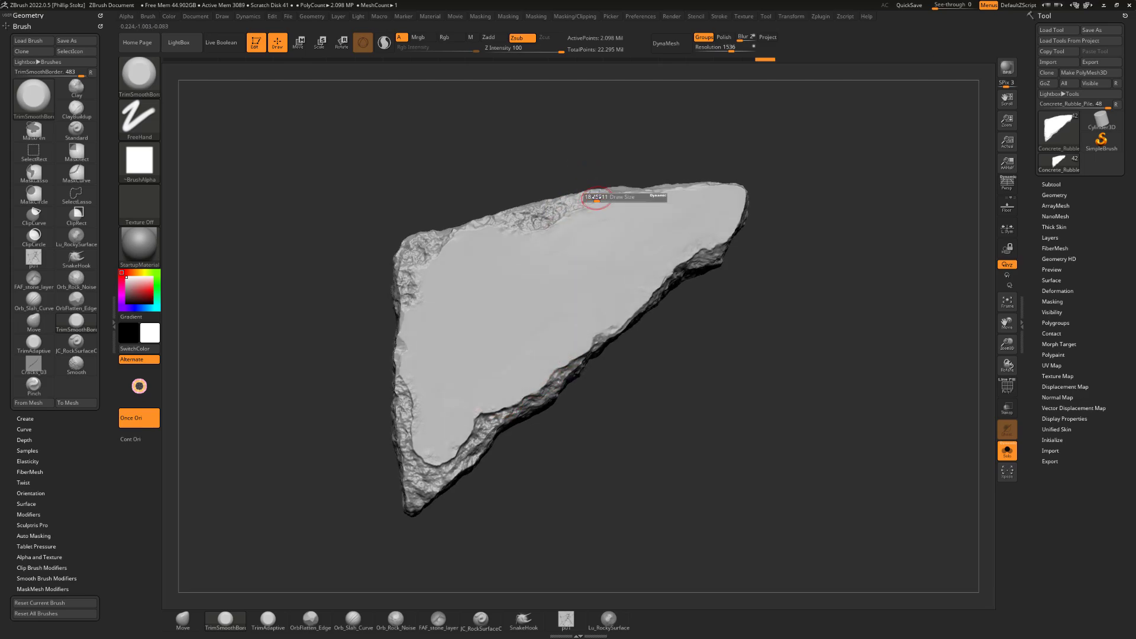
drag(593, 199, 603, 199)
mouse_move(605, 198)
mouse_down()
mouse_move(649, 214)
mouse_move(671, 199)
mouse_up()
right_drag(669, 153, 671, 176)
mouse_move(664, 194)
mouse_down()
mouse_move(656, 202)
mouse_move(676, 200)
mouse_move(691, 252)
mouse_move(651, 280)
mouse_up()
mouse_move(437, 441)
mouse_down()
mouse_move(426, 414)
mouse_move(430, 437)
mouse_move(436, 427)
mouse_up()
drag(436, 427, 432, 445)
mouse_move(440, 339)
mouse_down()
mouse_move(425, 325)
mouse_move(440, 282)
mouse_move(448, 305)
mouse_up()
key(ctrl+z)
drag(671, 393, 725, 363)
Show all the rubble pieces again and choose the Flatten brush for the large top slab.
click(1006, 450)
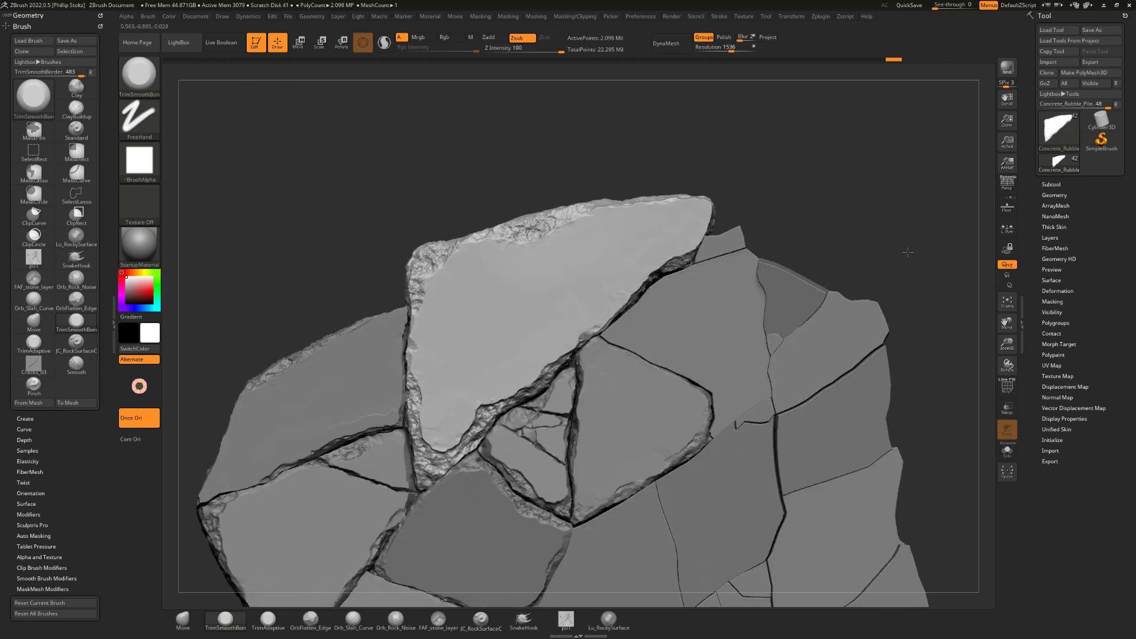
drag(908, 252, 550, 203)
mouse_move(547, 91)
mouse_down()
mouse_move(515, 99)
mouse_move(532, 102)
mouse_up()
key(b)
key(f)
key(l)
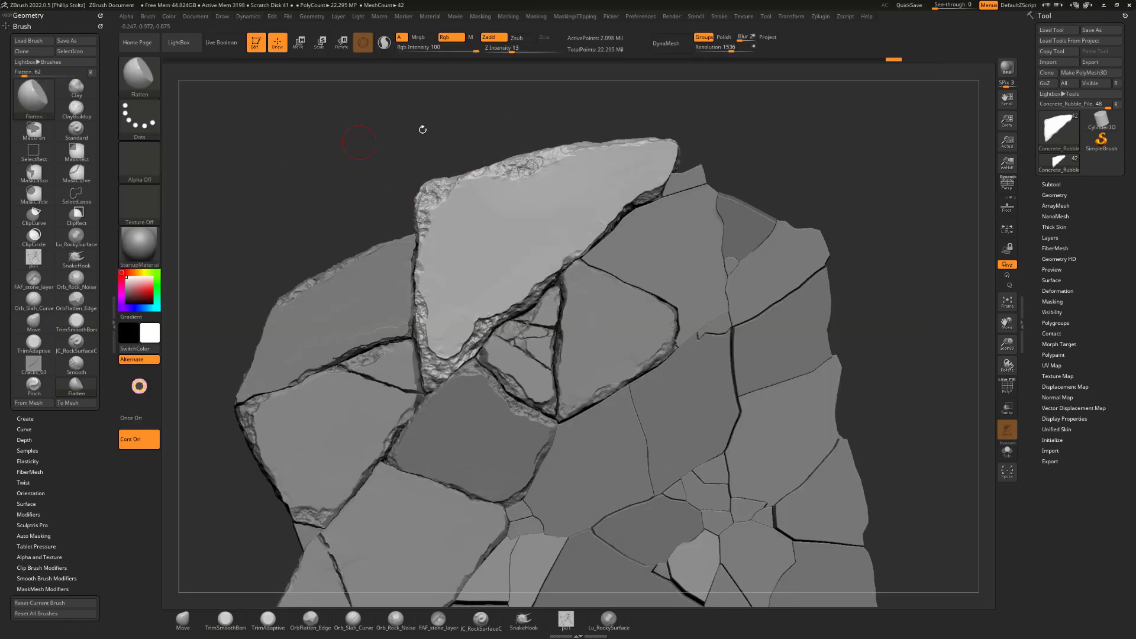
drag(422, 129, 515, 111)
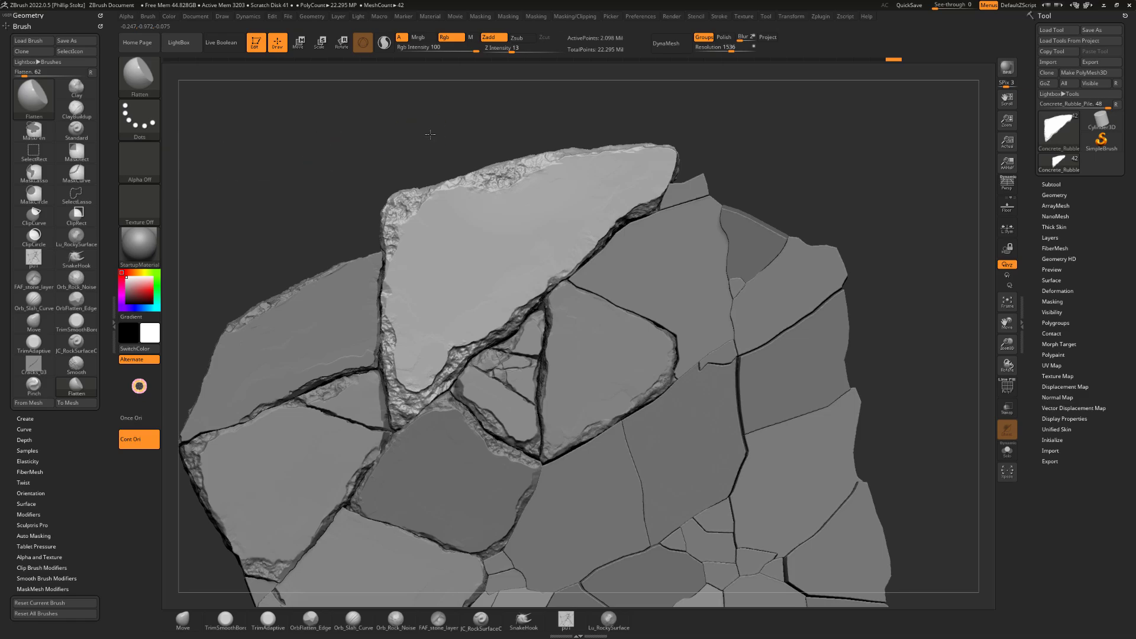
drag(430, 135, 434, 141)
mouse_move(727, 130)
mouse_down()
mouse_move(773, 145)
mouse_move(769, 155)
mouse_up()
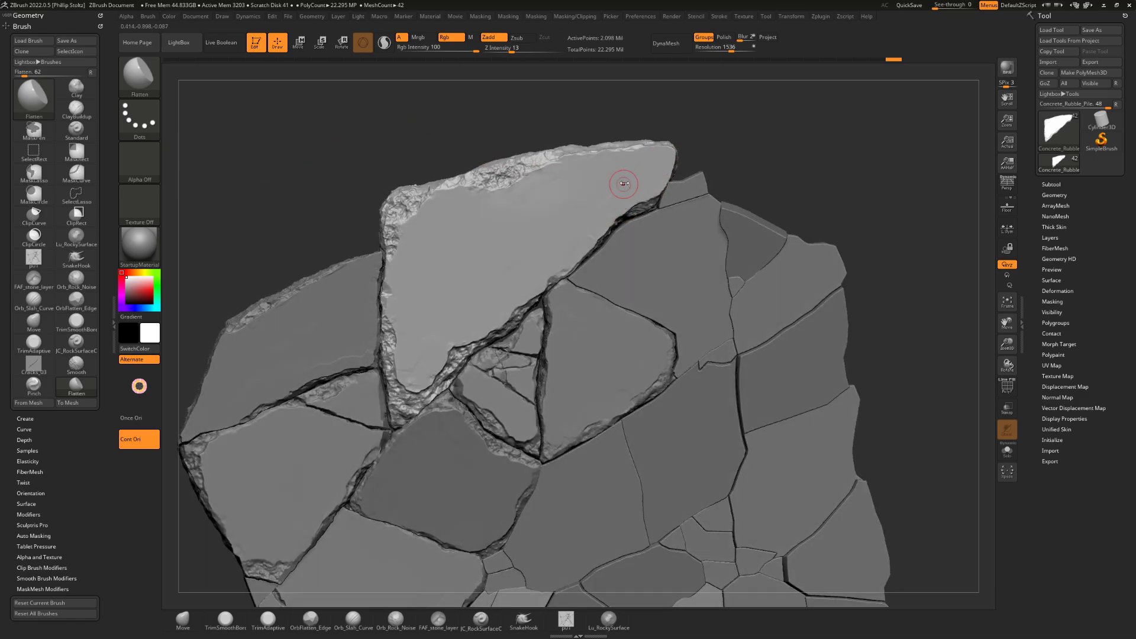
Flatten the upper part of the top slab's face, just below its rough top edge.
mouse_move(622, 180)
mouse_down()
mouse_move(590, 209)
mouse_move(527, 203)
mouse_up()
drag(527, 203, 568, 177)
drag(579, 120, 585, 115)
drag(542, 189, 556, 180)
drag(555, 140, 563, 134)
alt+drag(680, 106, 705, 87)
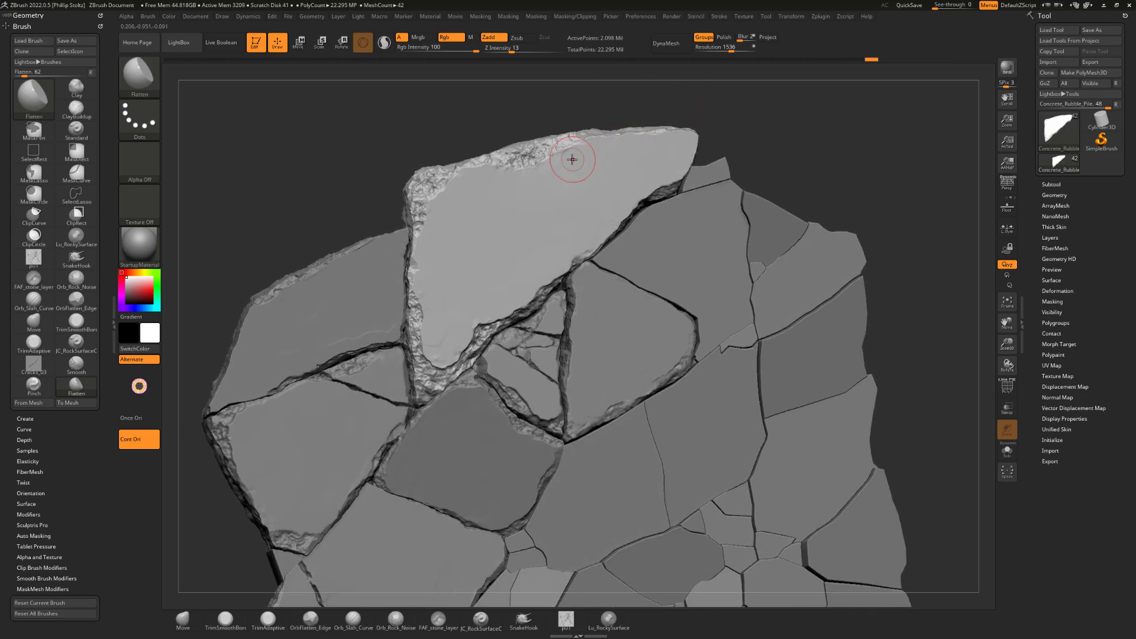
Continue flattening the top slab's face across its lower, middle and right areas.
drag(573, 157, 547, 172)
mouse_move(459, 305)
mouse_down()
mouse_move(439, 338)
mouse_move(434, 323)
mouse_up()
drag(520, 248, 548, 253)
drag(607, 206, 600, 224)
drag(647, 155, 665, 143)
drag(712, 107, 704, 106)
drag(635, 150, 608, 157)
drag(784, 128, 781, 112)
drag(658, 141, 675, 142)
drag(779, 126, 783, 120)
drag(631, 165, 603, 209)
drag(781, 128, 795, 125)
Select the upper-left slab, flatten its face, and trim its upper broken edge with TrimSmoothBorder.
alt+drag(348, 160, 416, 137)
alt+click(461, 262)
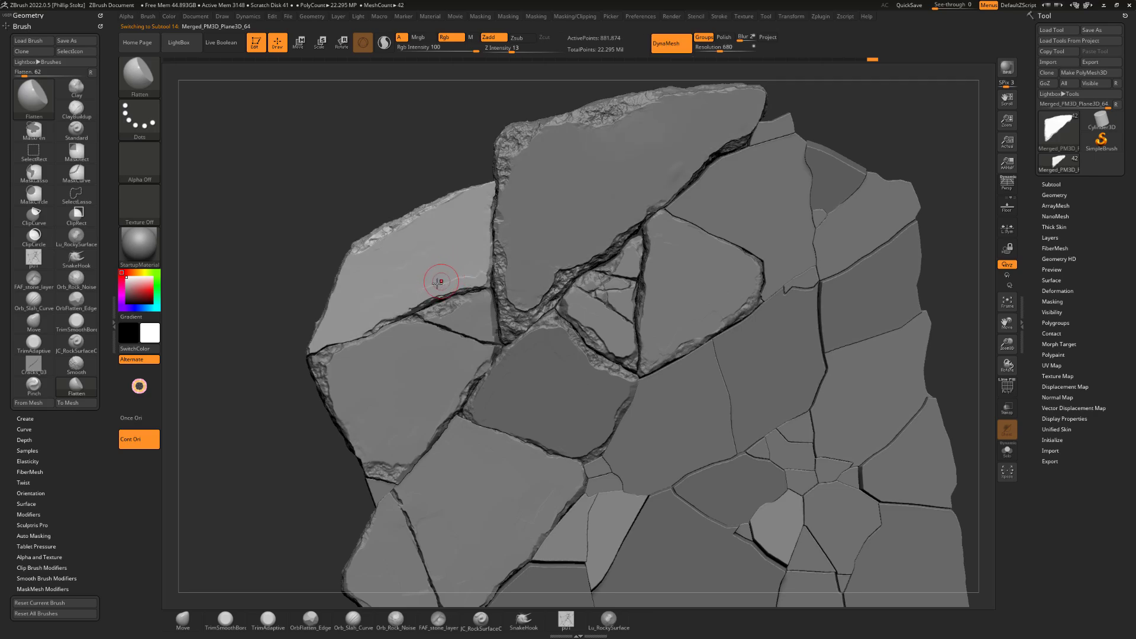
mouse_move(438, 281)
mouse_down()
mouse_move(422, 287)
mouse_move(474, 275)
mouse_move(462, 276)
mouse_move(465, 259)
mouse_move(392, 284)
mouse_move(467, 275)
mouse_move(446, 223)
mouse_move(460, 199)
mouse_up()
key(b)
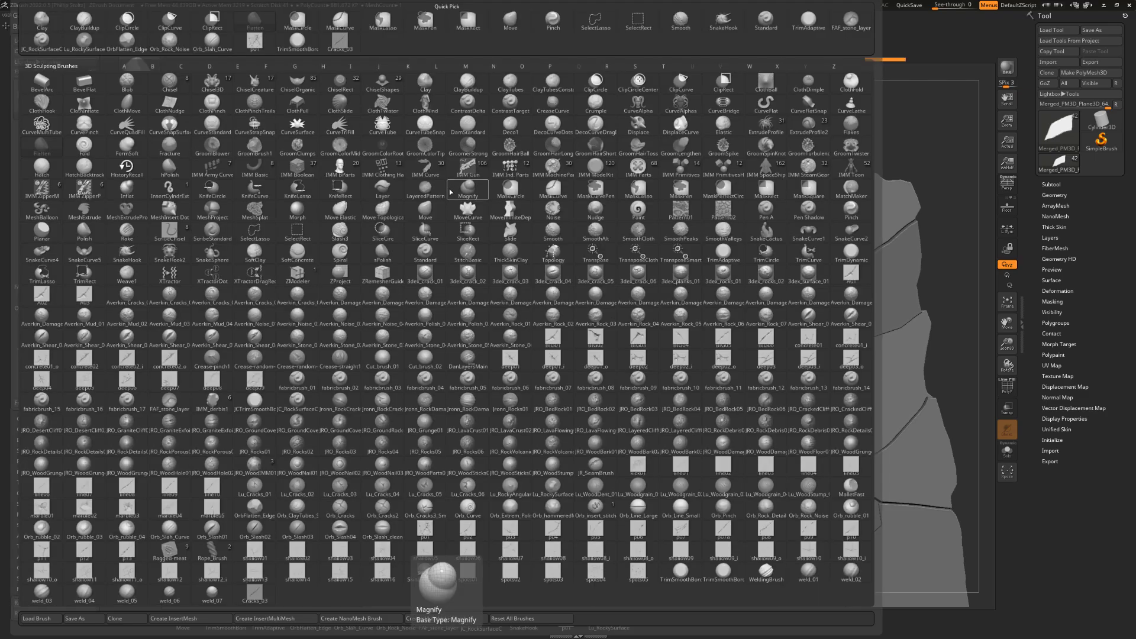
key(b)
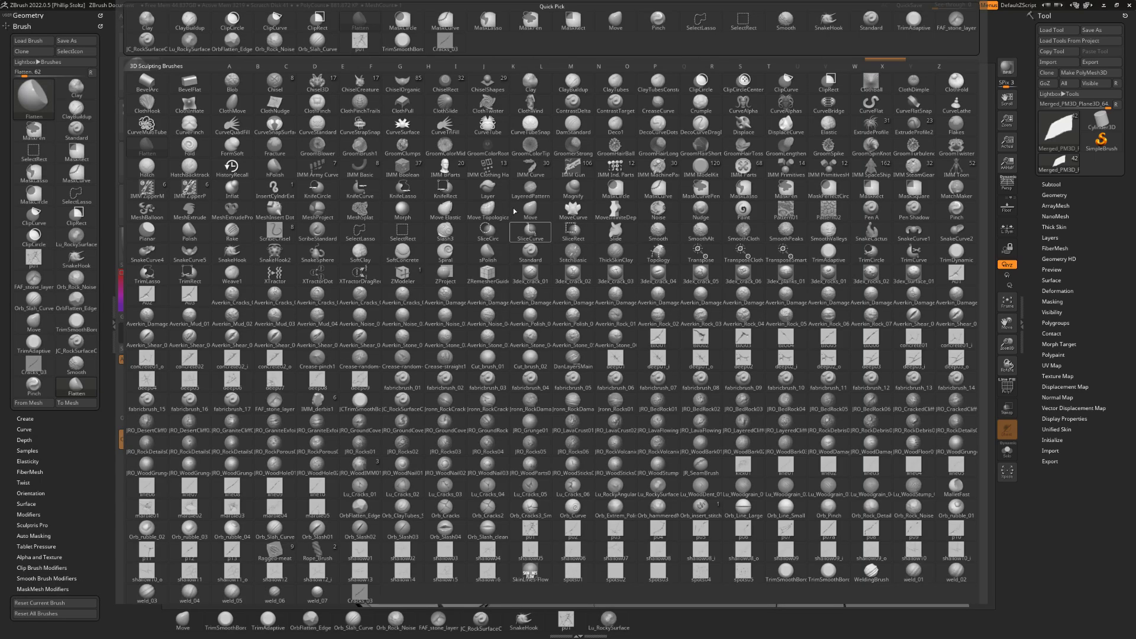
click(403, 42)
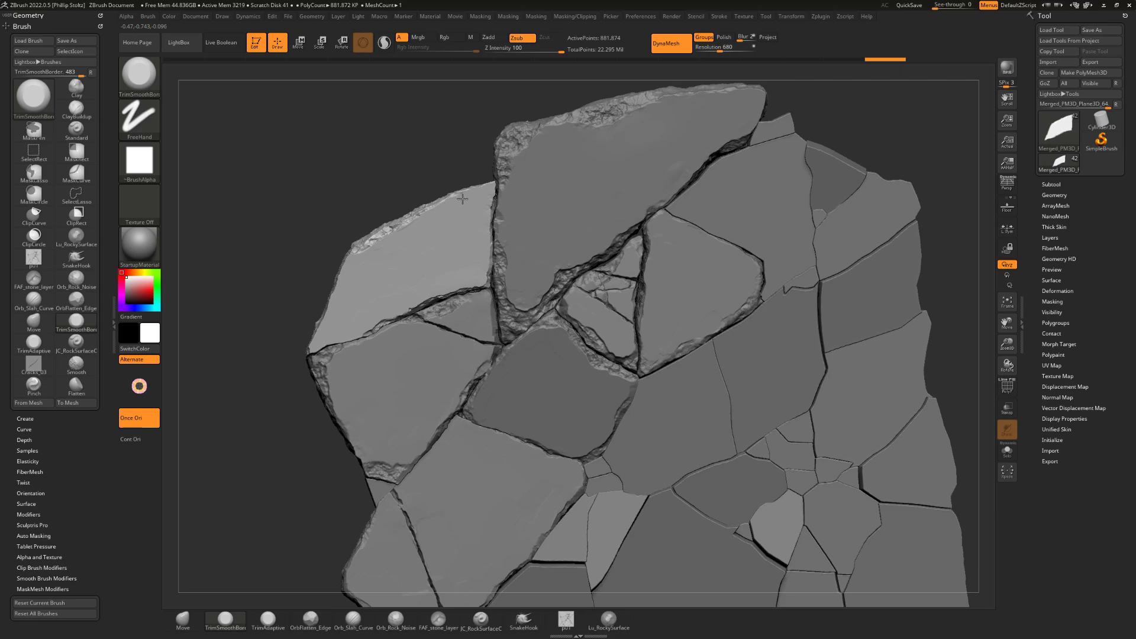
drag(396, 224, 399, 222)
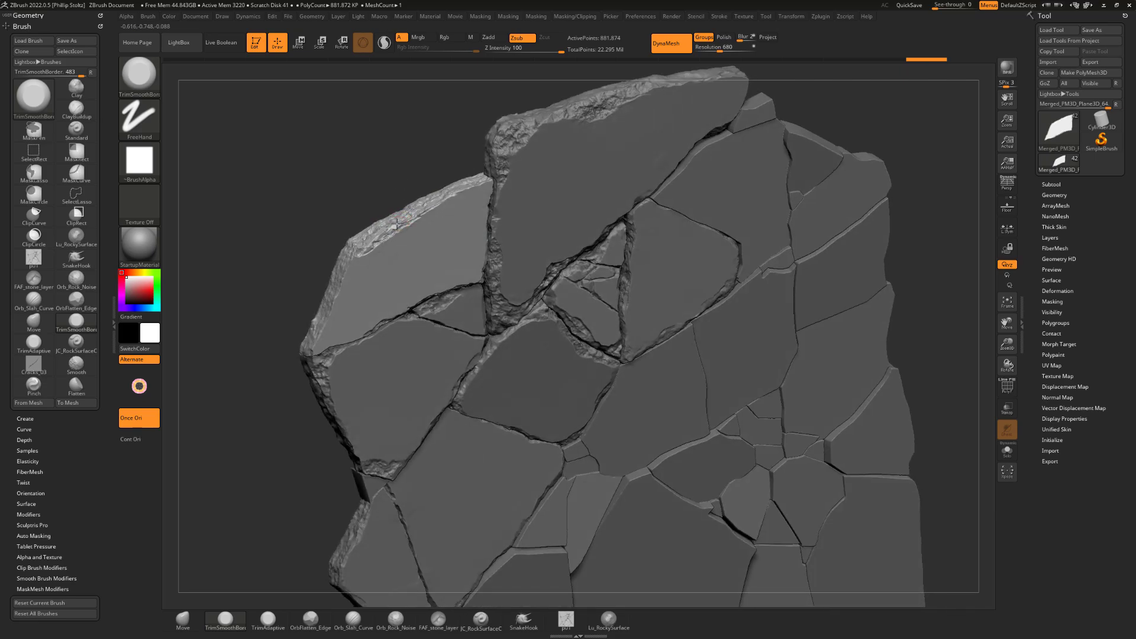
drag(393, 173, 385, 125)
Go through the neighbouring finished pieces with the Flatten brush and flatten the face of the cracked lower-left slab.
alt+click(435, 358)
alt+click(513, 358)
alt+click(627, 163)
alt+click(614, 247)
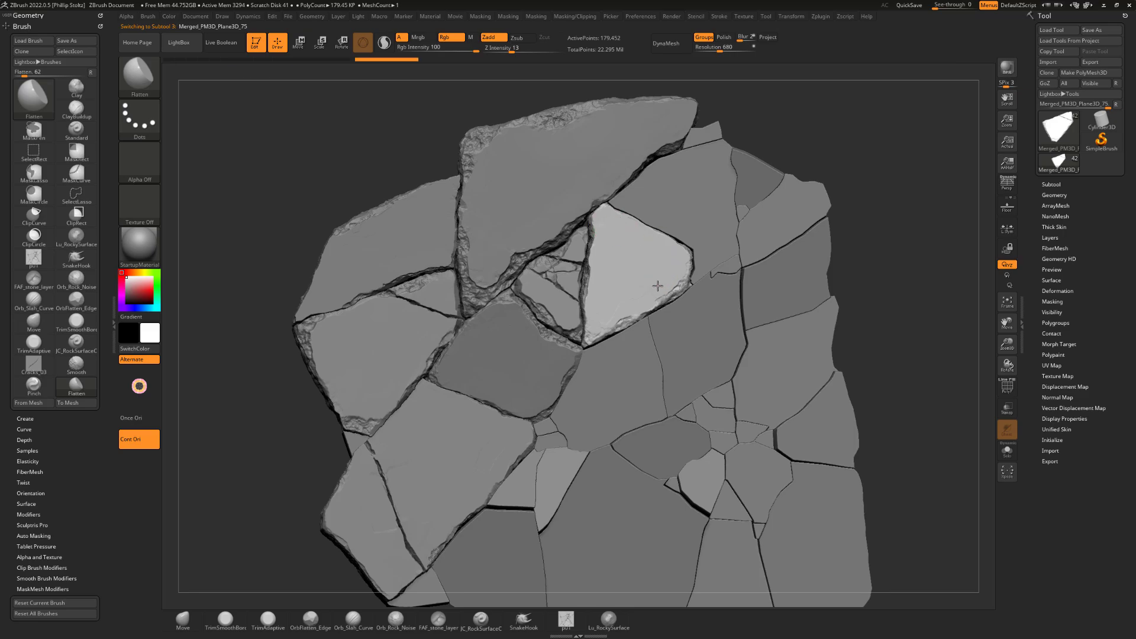
alt+drag(889, 238, 875, 183)
alt+click(464, 403)
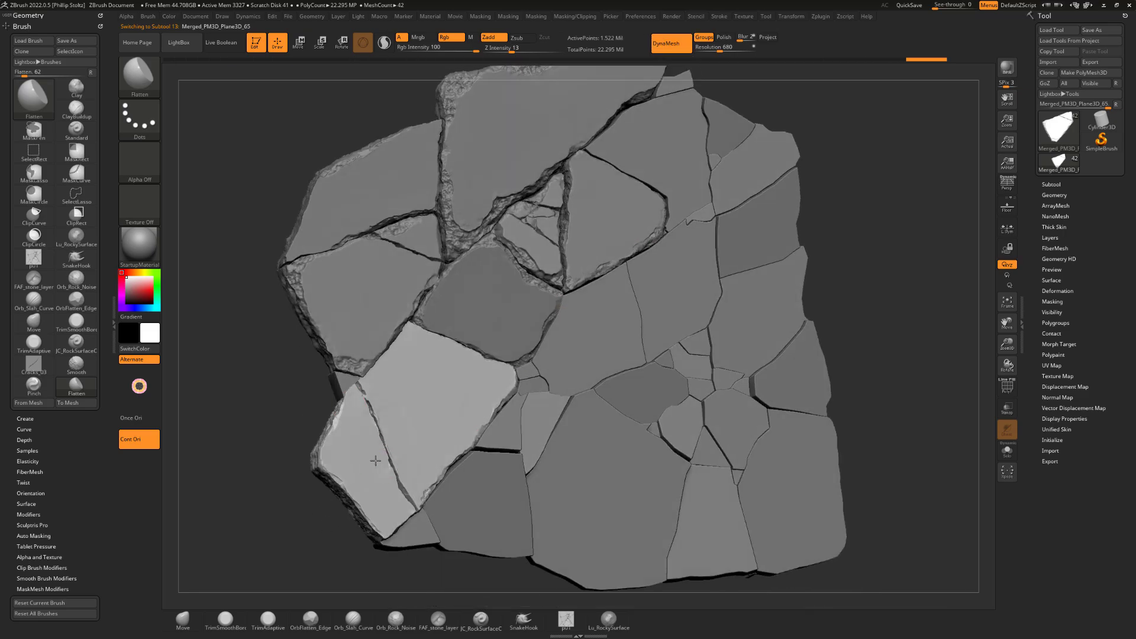
mouse_move(462, 407)
mouse_down()
mouse_move(476, 393)
mouse_move(447, 398)
mouse_up()
Reselect the large top slab and switch back to the TrimSmoothBorder brush.
alt+click(477, 183)
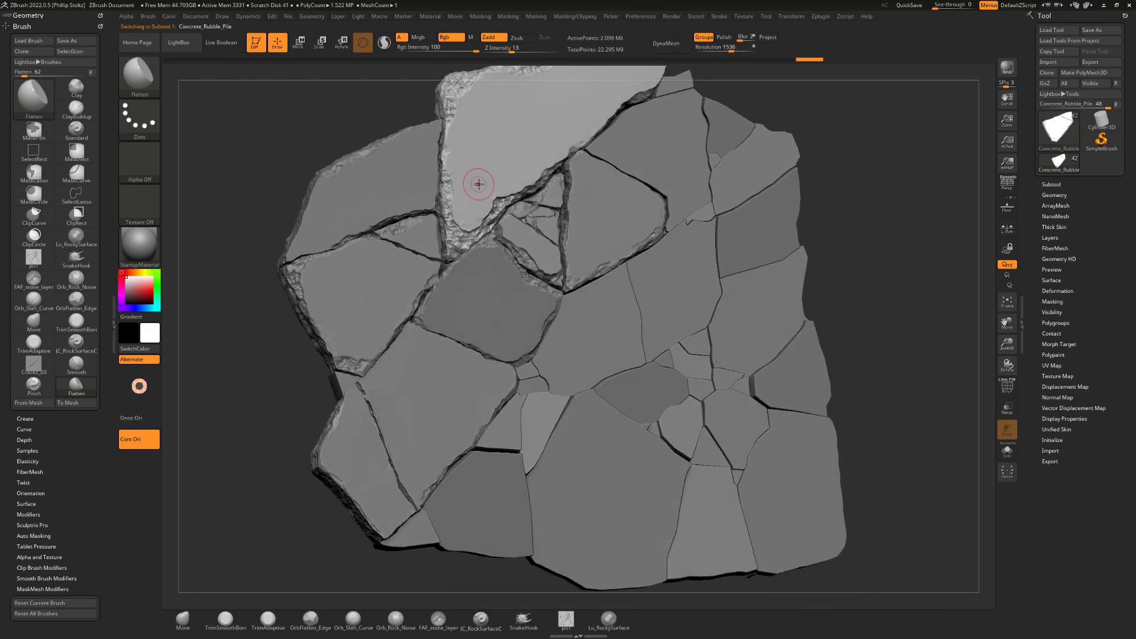
key(2)
alt+drag(841, 114, 795, 137)
mouse_move(538, 123)
mouse_down()
mouse_move(520, 139)
mouse_move(544, 126)
mouse_up()
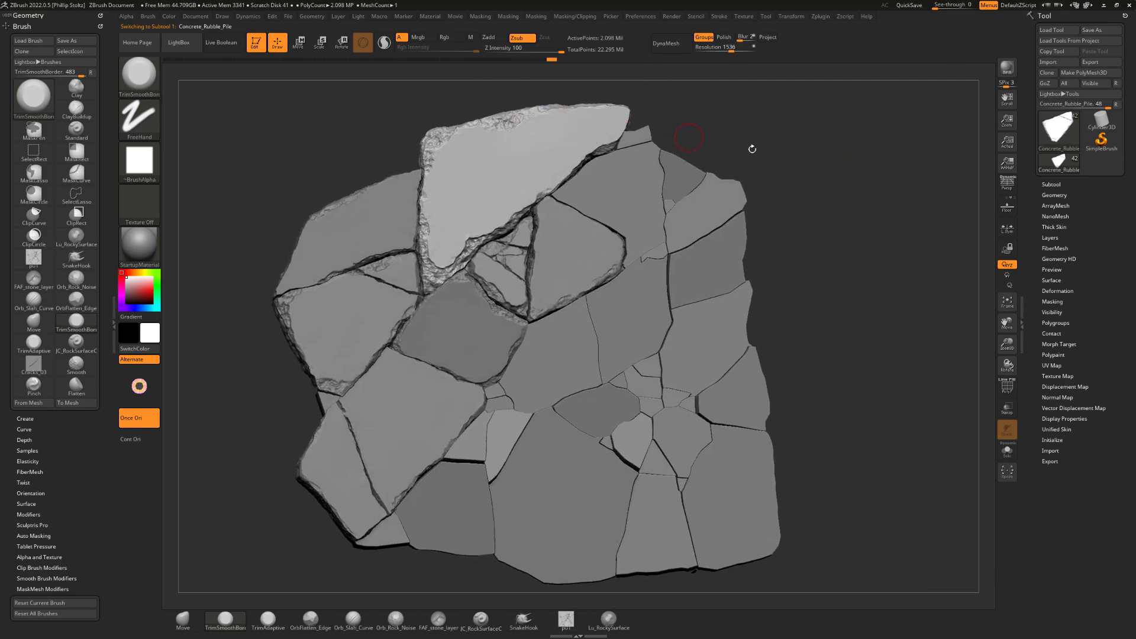
alt+drag(795, 148, 785, 146)
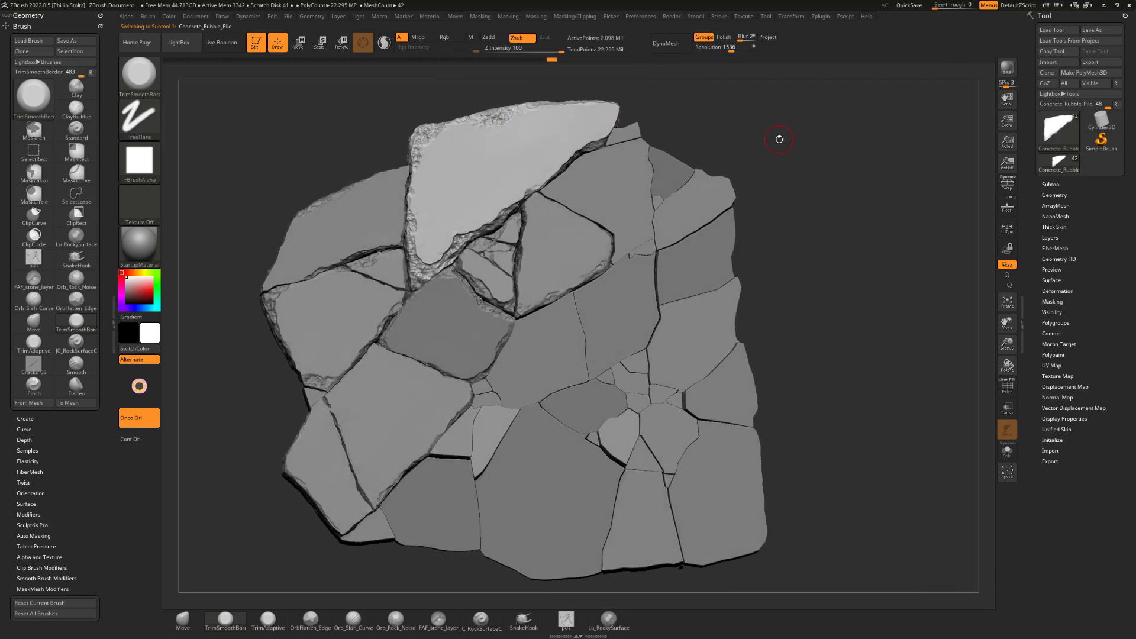
Examine the finished pieces' broken edges and flat faces from several angles against the untouched pieces.
drag(822, 187, 775, 166)
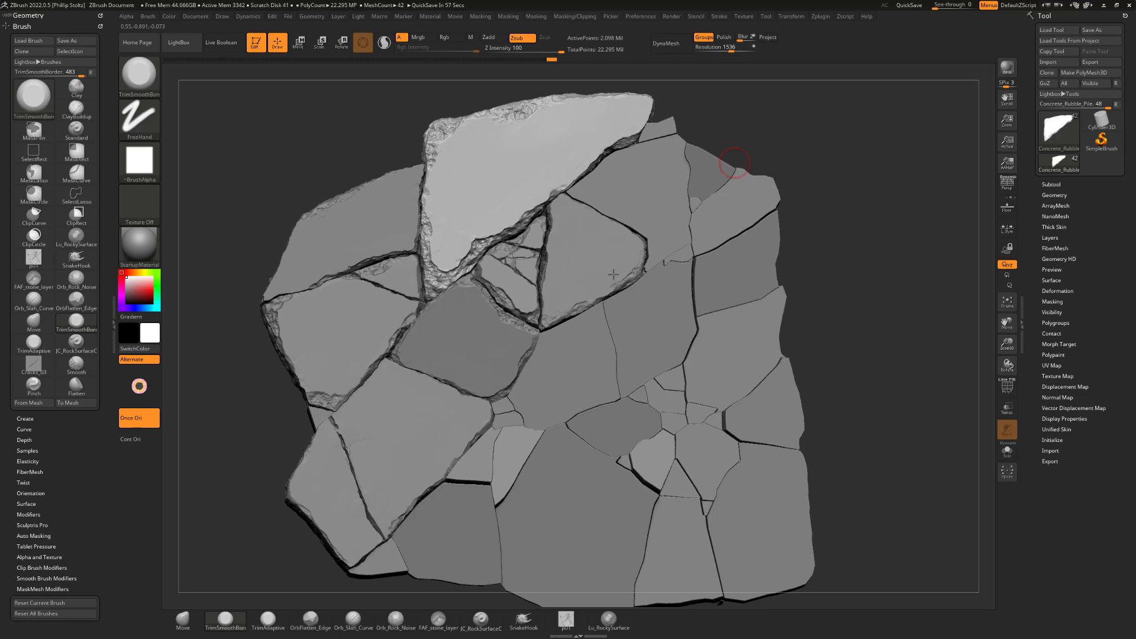
drag(757, 135, 698, 150)
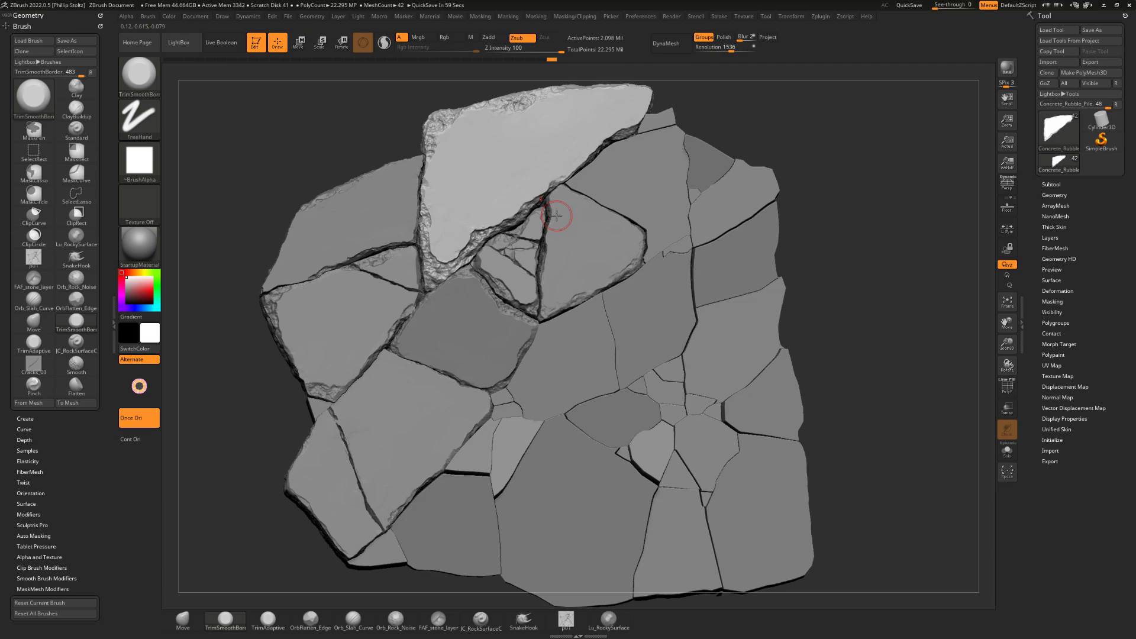
drag(368, 137, 395, 140)
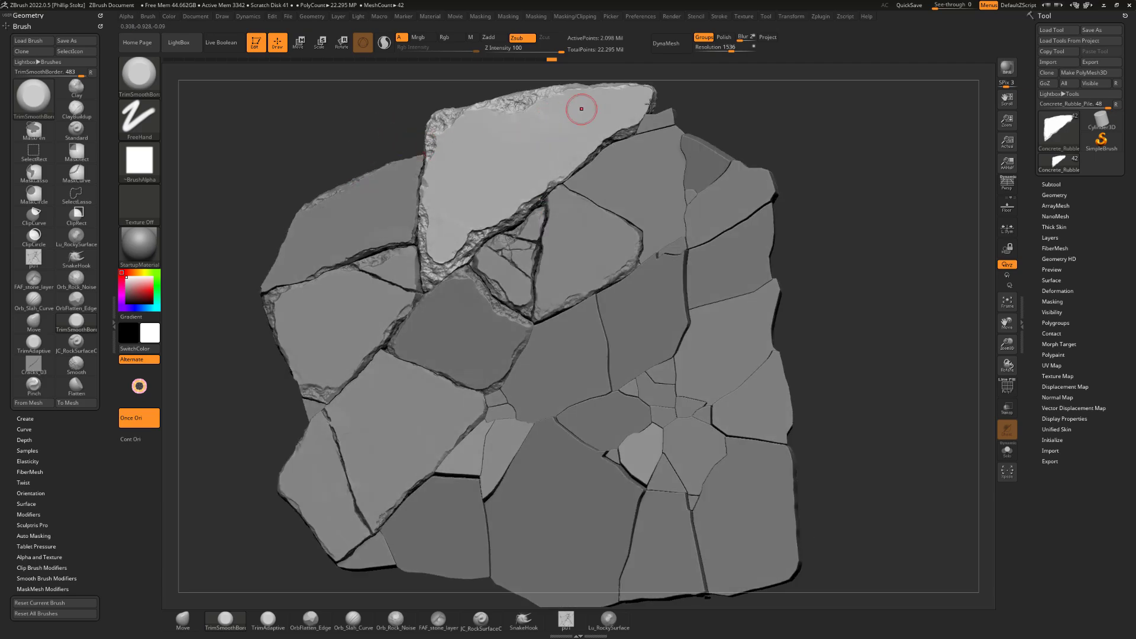
drag(728, 101, 703, 104)
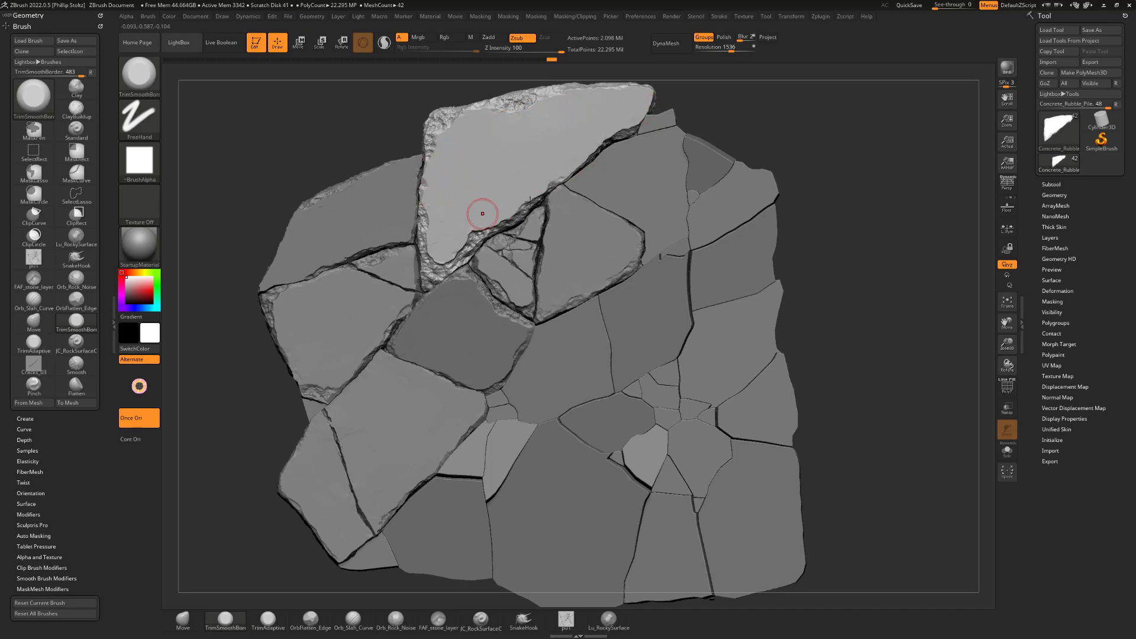
drag(751, 103, 764, 106)
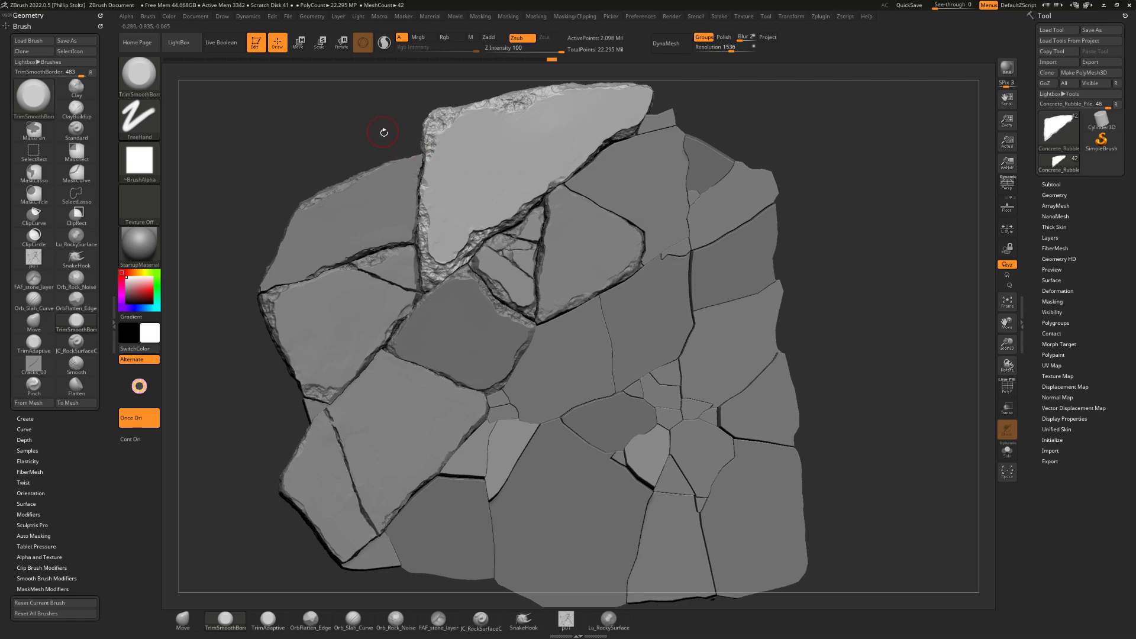
drag(383, 132, 408, 143)
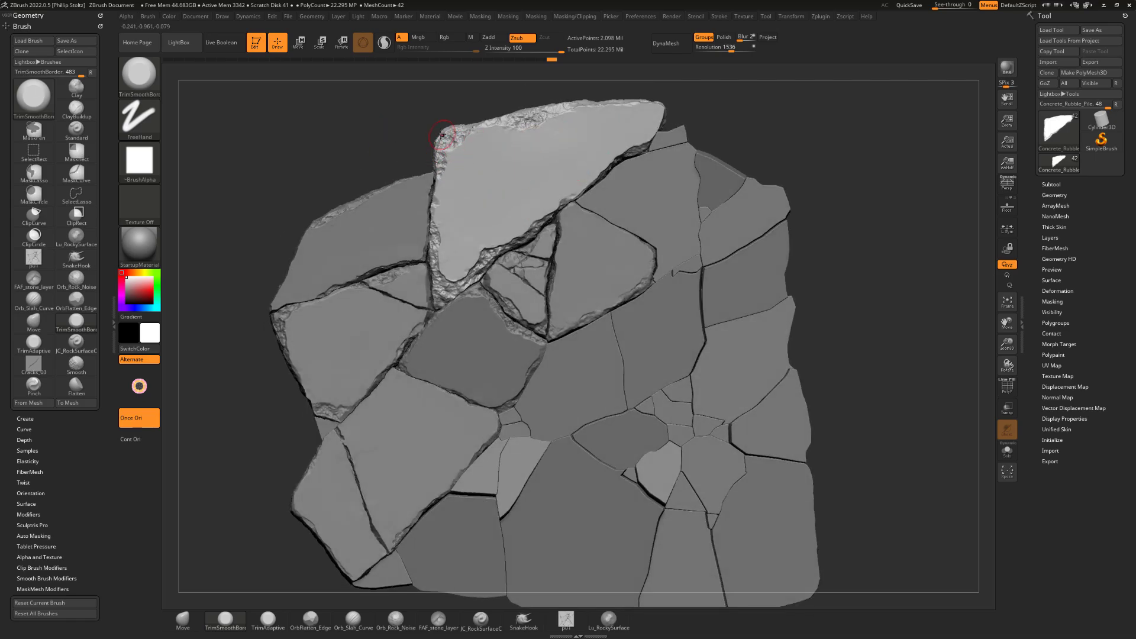
mouse_move(395, 141)
mouse_down()
mouse_move(367, 140)
mouse_move(459, 183)
mouse_up()
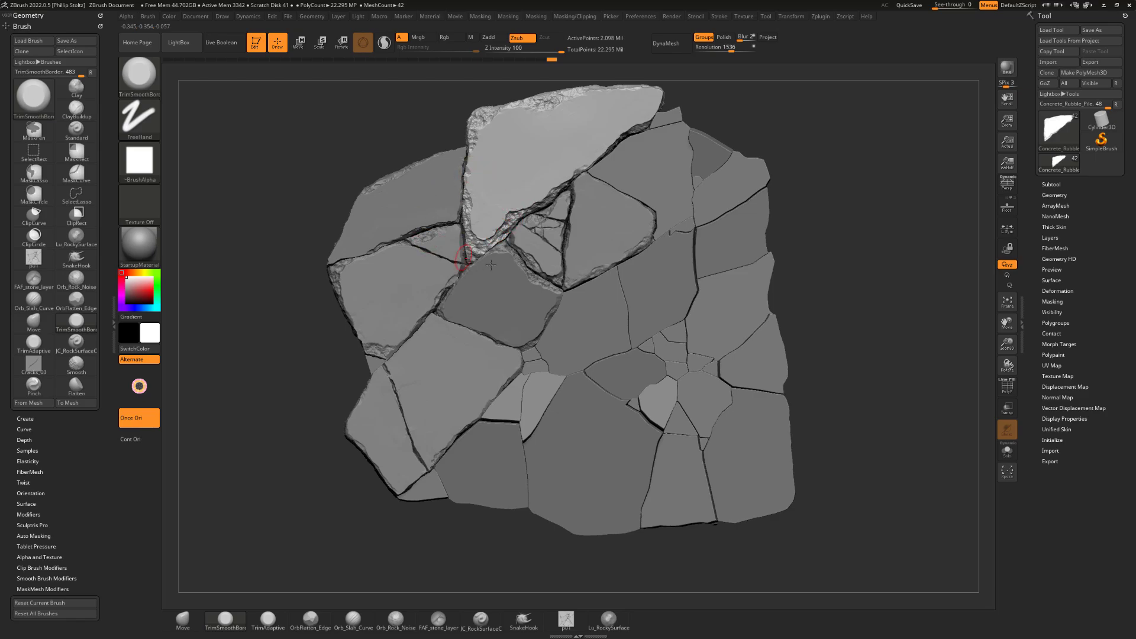
alt+drag(801, 132, 762, 158)
alt+drag(288, 146, 339, 149)
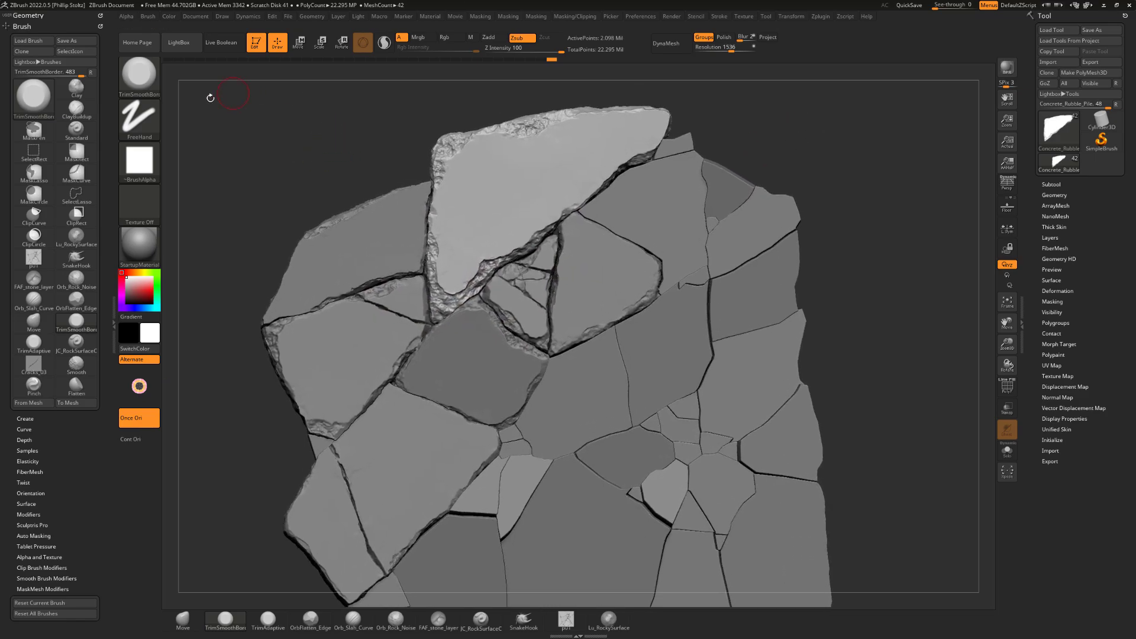
Load the RockNoise_03 brush from the LightBox brush library.
click(189, 48)
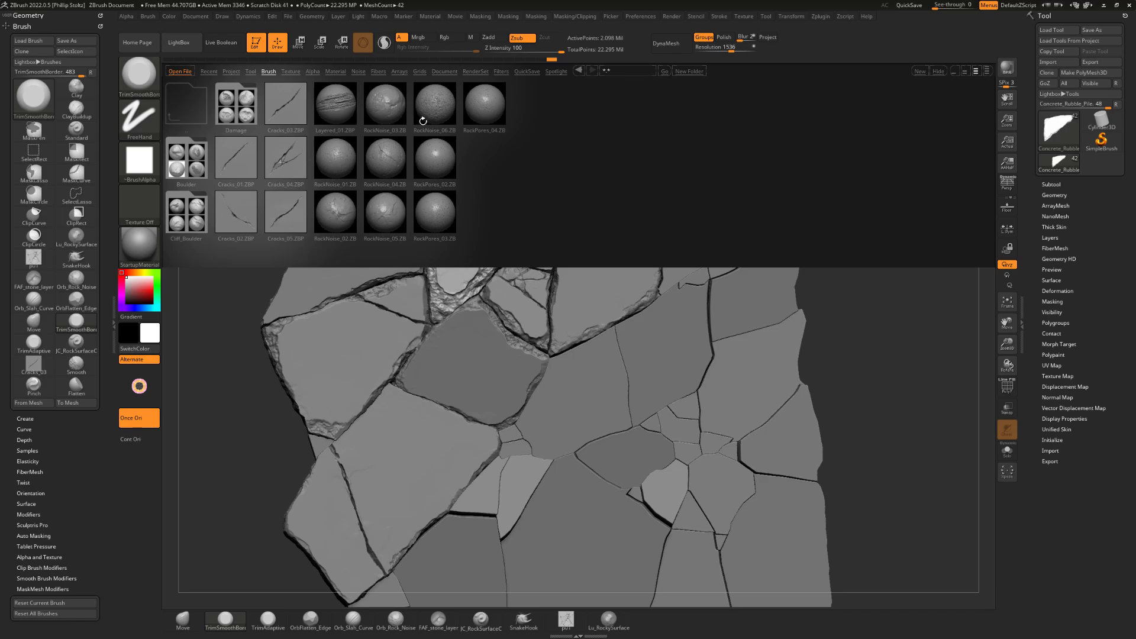
double_click(385, 109)
mouse_move(361, 138)
alt+mouse_down()
mouse_move(359, 119)
mouse_move(420, 119)
mouse_move(364, 144)
alt+mouse_up()
Try RockNoise_03 surface noise across the top slab's face and undo the strokes.
mouse_move(467, 190)
mouse_down()
mouse_move(408, 220)
mouse_move(349, 213)
mouse_move(495, 189)
mouse_up()
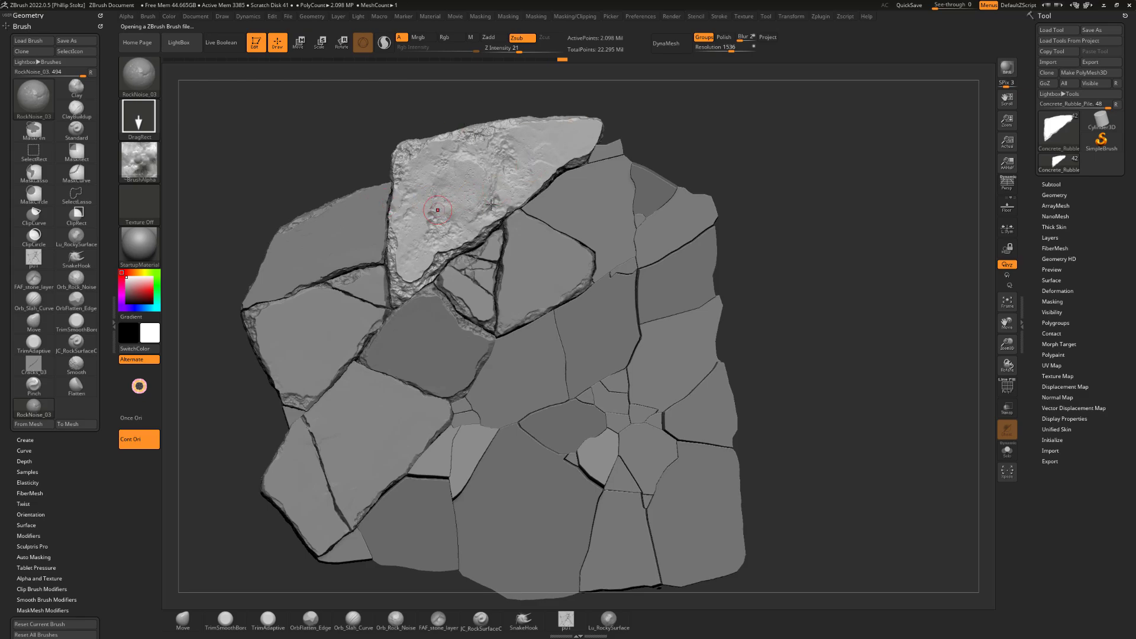
drag(565, 91, 552, 106)
drag(681, 123, 657, 118)
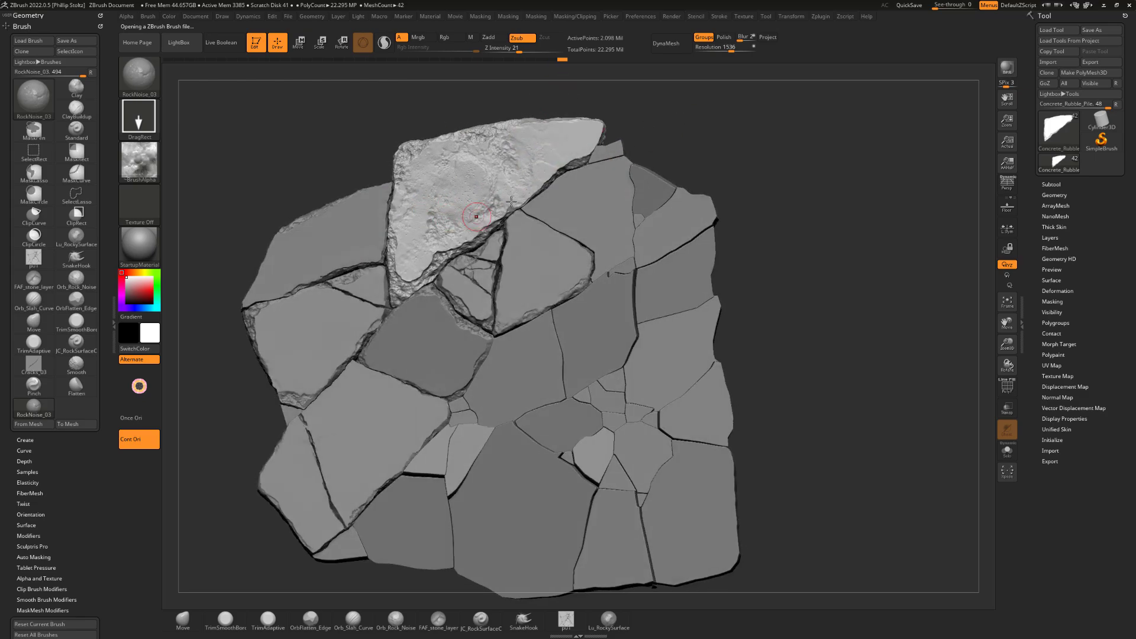
mouse_move(525, 87)
mouse_down()
mouse_move(538, 121)
mouse_move(470, 118)
mouse_up()
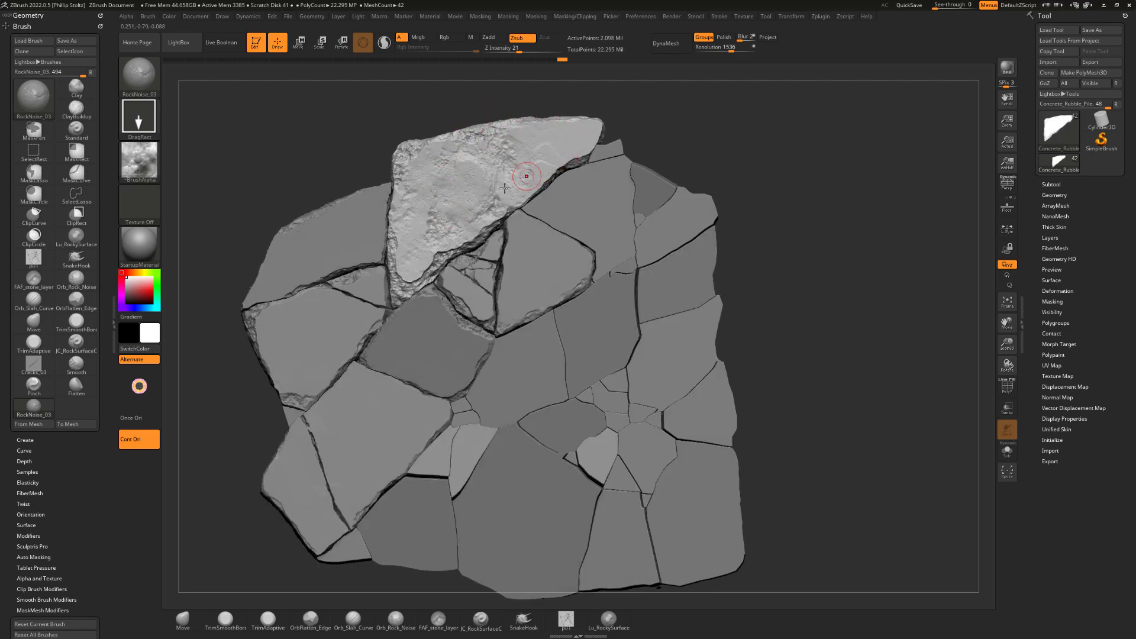
key(ctrl+z)
key(ctrl+z)
key(ctrl+z)
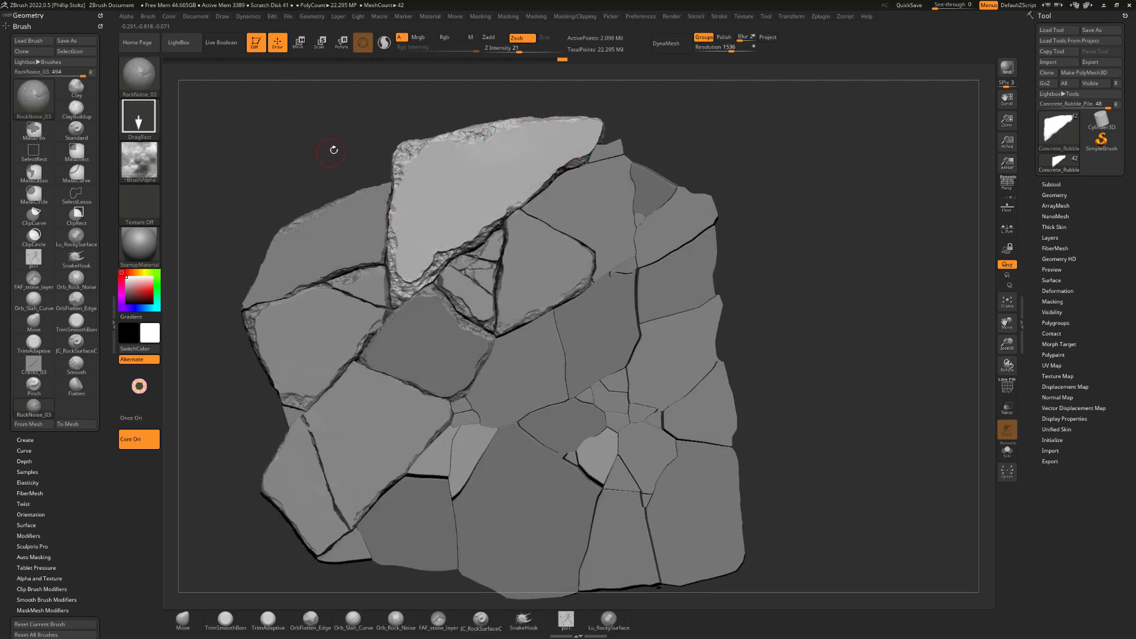
Set the RockNoise_03 brush's Z Intensity to 5 and apply subtle noise to the top slab's face.
alt+drag(334, 150, 393, 151)
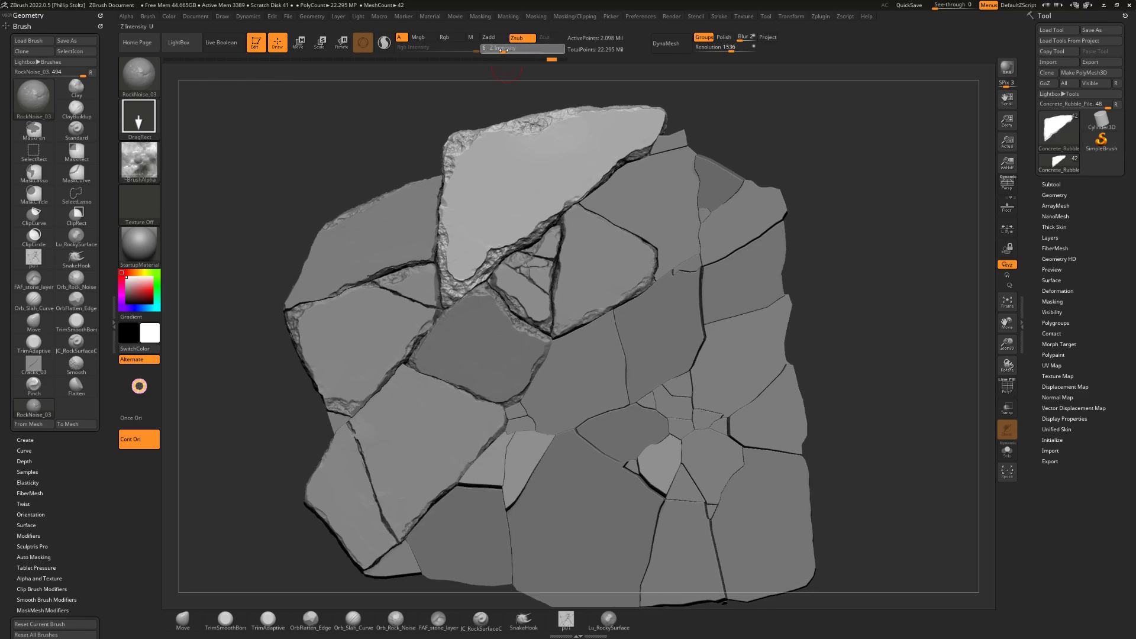
drag(474, 97, 475, 157)
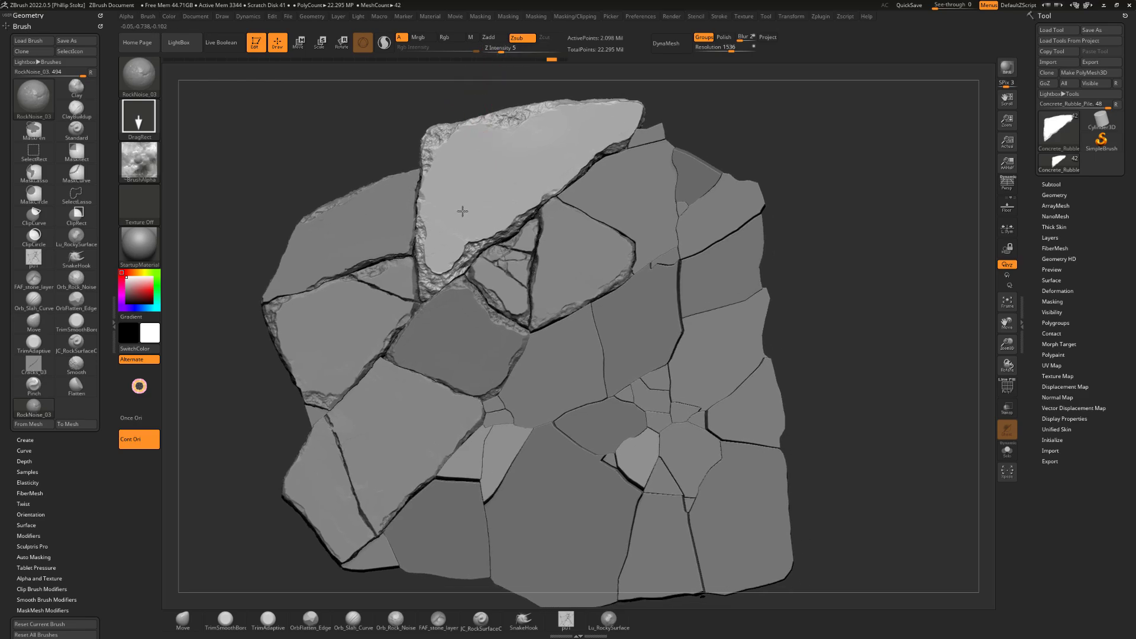
mouse_move(654, 91)
mouse_down()
mouse_move(710, 95)
mouse_move(649, 112)
mouse_up()
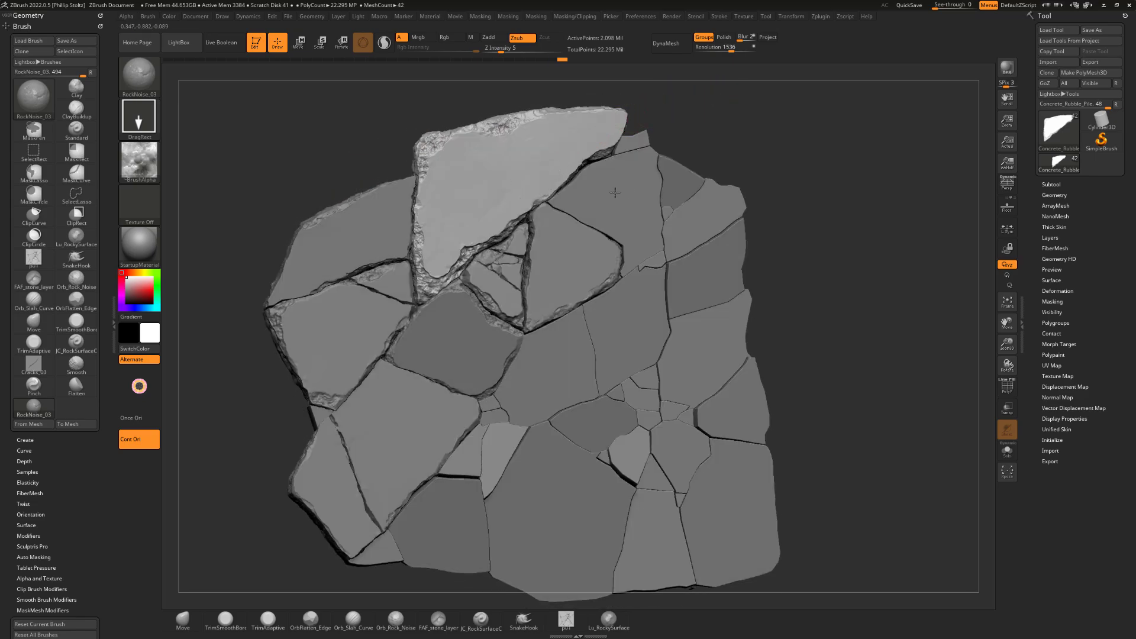
Apply subtle RockNoise_03 noise to the faces of the upper-left slab and the left slab directly below it.
alt+drag(671, 126, 669, 100)
alt+click(372, 199)
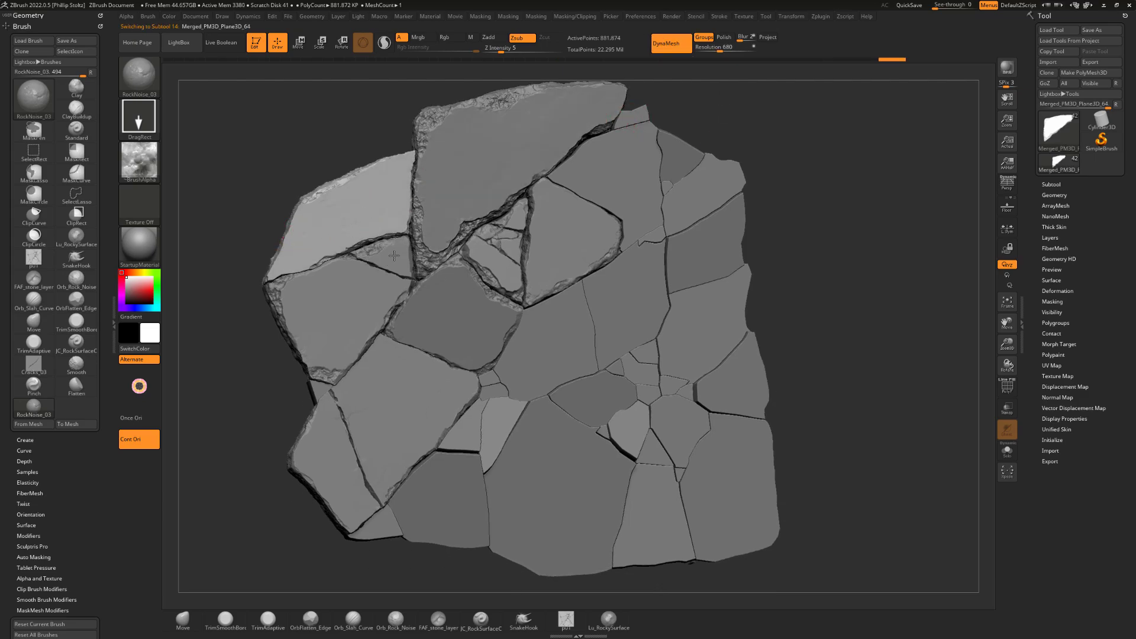
alt+drag(355, 132, 351, 109)
alt+click(335, 294)
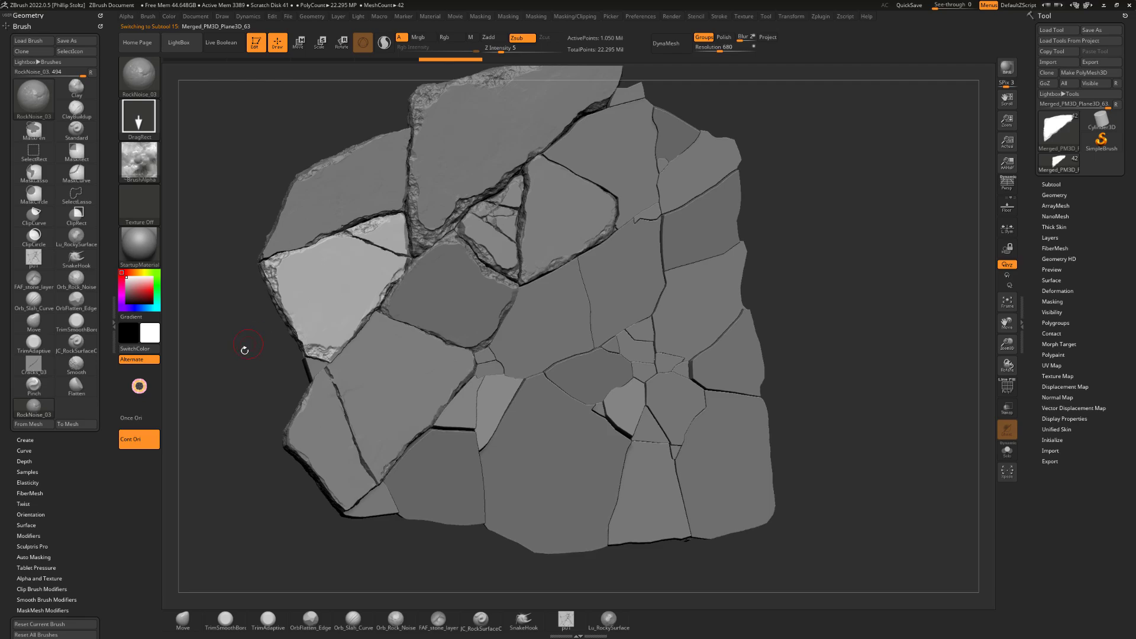
drag(245, 349, 312, 272)
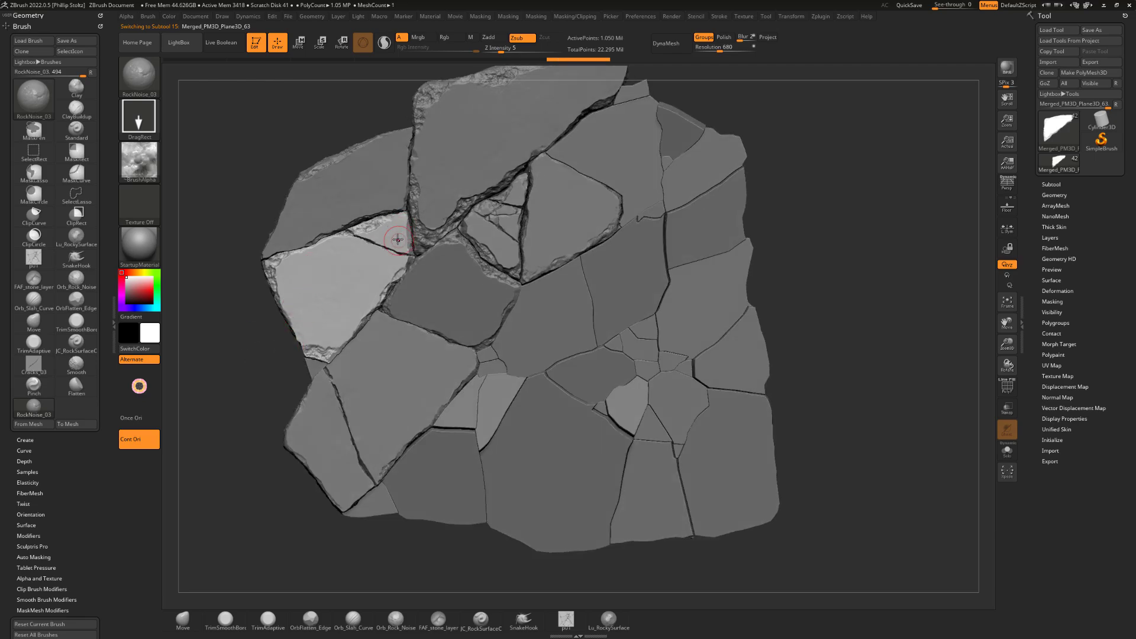
drag(764, 140, 515, 228)
Apply the same subtle noise to the pieces beside the top slab, the small cracked fragments, the central slab and the lower-left slab.
alt+click(499, 279)
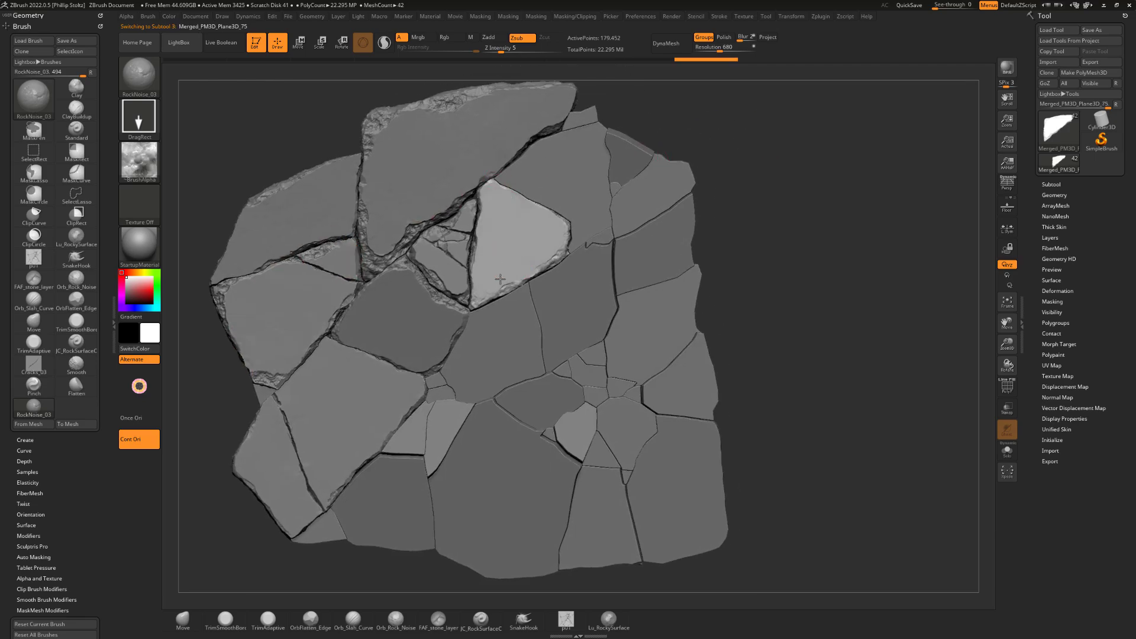
alt+click(549, 169)
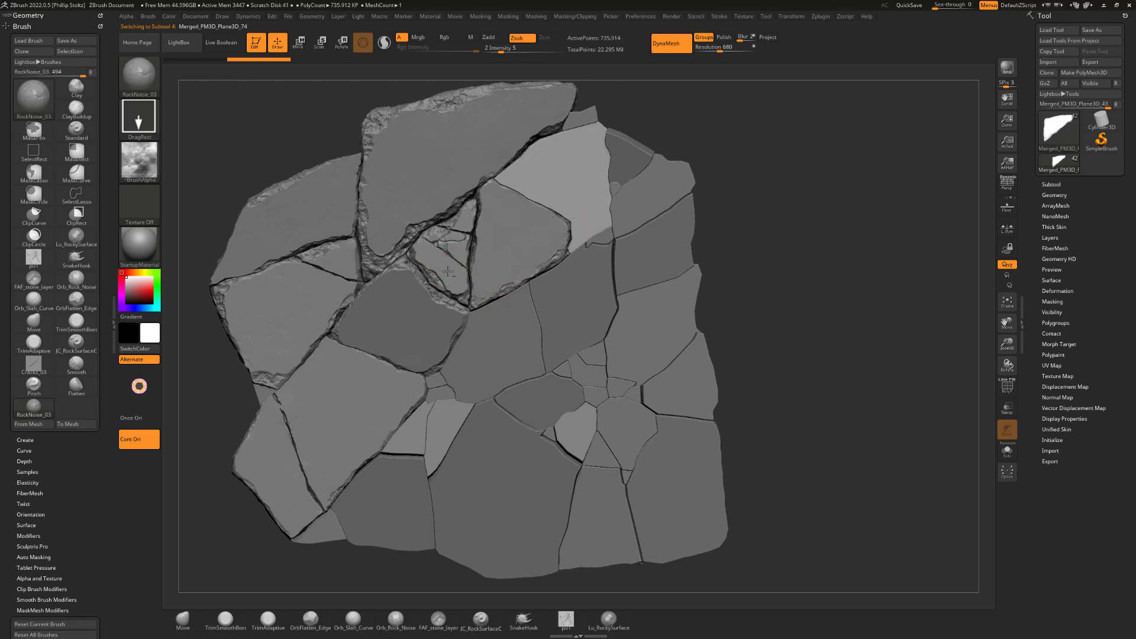
alt+click(463, 255)
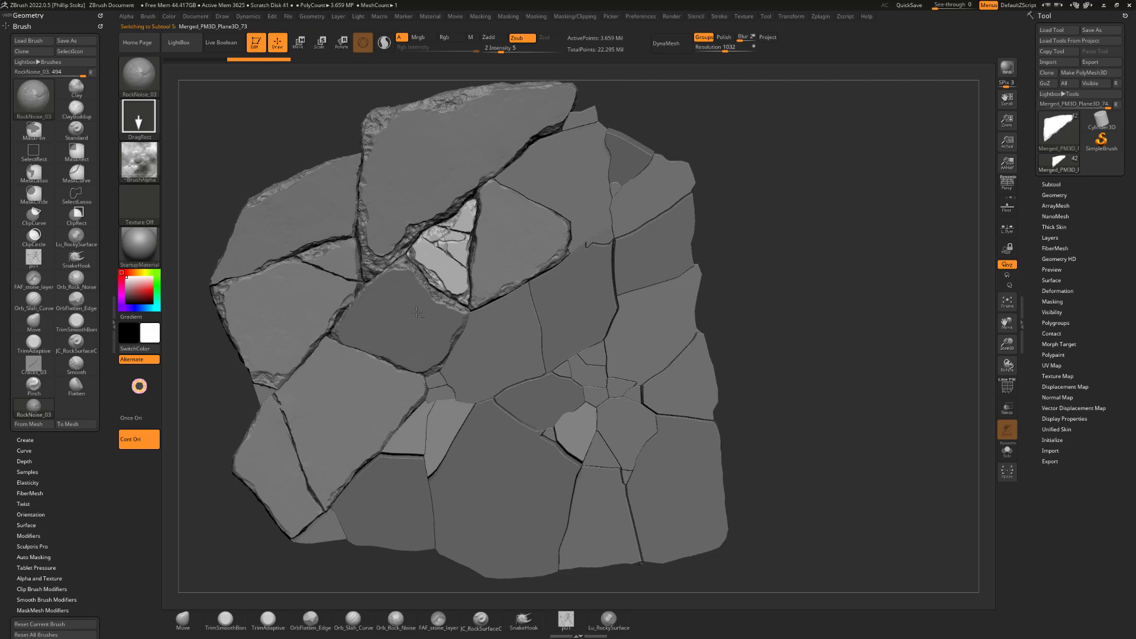
right_drag(417, 312, 408, 287)
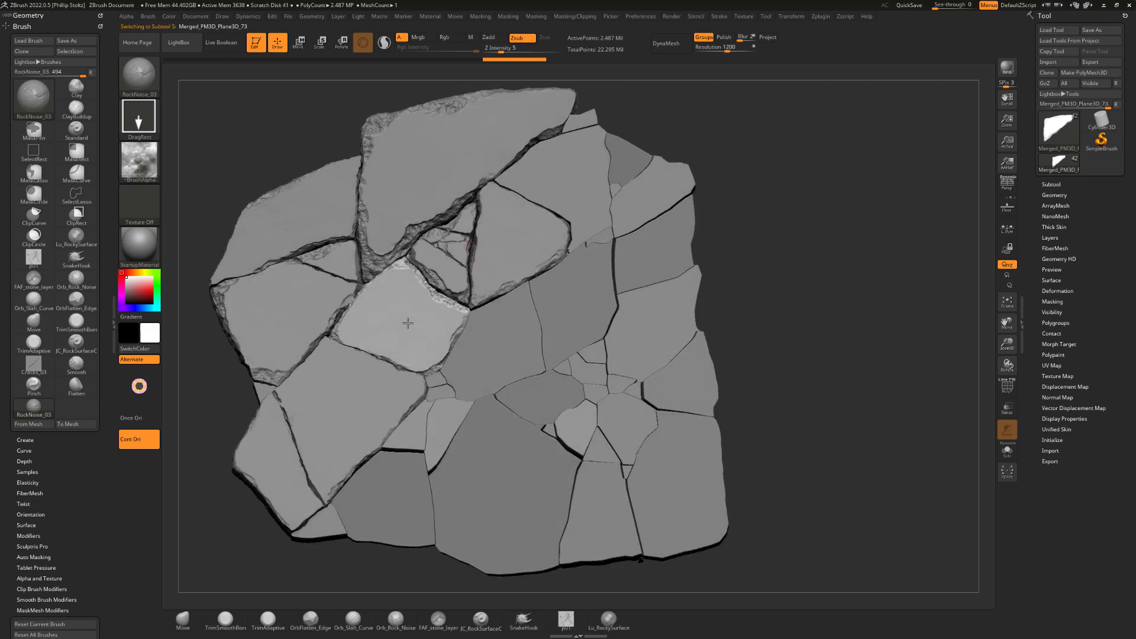
alt+click(370, 390)
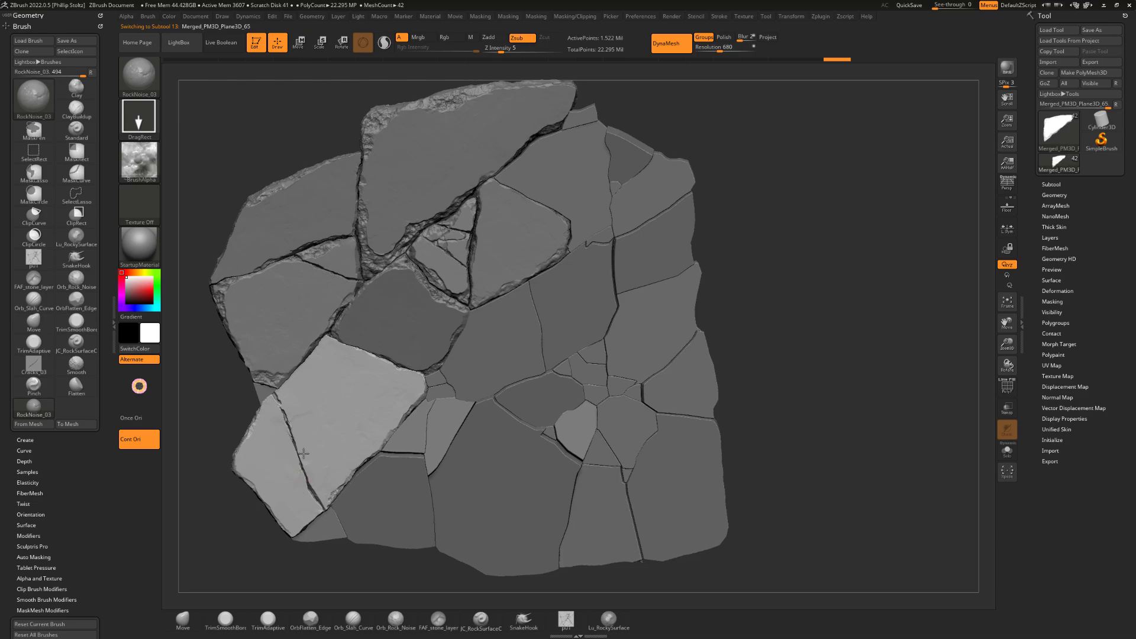
Return to the left slabs and make the upper-left slab the active piece for closer work.
alt+drag(208, 409, 339, 335)
alt+click(365, 302)
alt+click(331, 249)
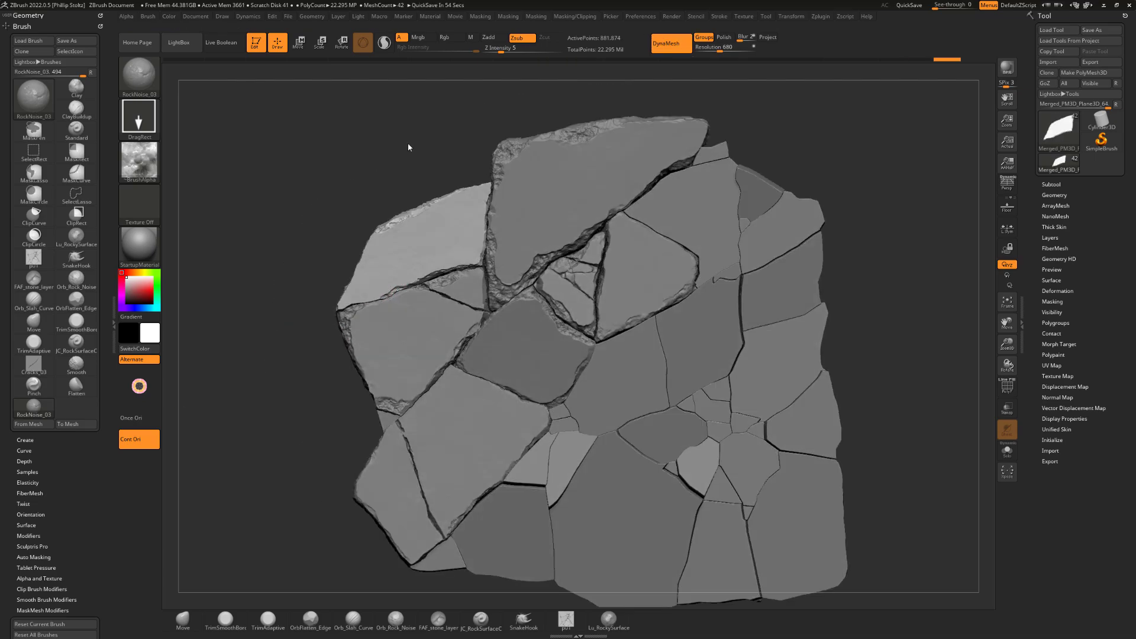
alt+drag(407, 126, 449, 117)
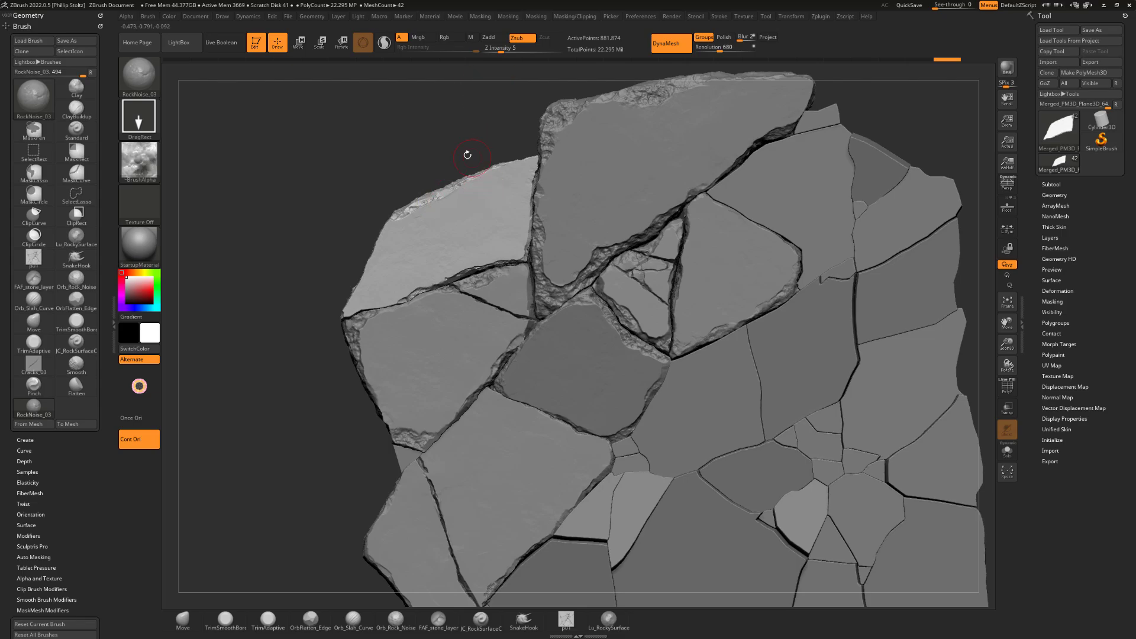
alt+drag(459, 136, 327, 205)
Examine the reference photos of cracked concrete and broken rubble slabs for surface detail on the flat faces.
right_drag(0, 319, 488, 300)
scroll(488, 297, down, 2)
scroll(366, 266, up, 4)
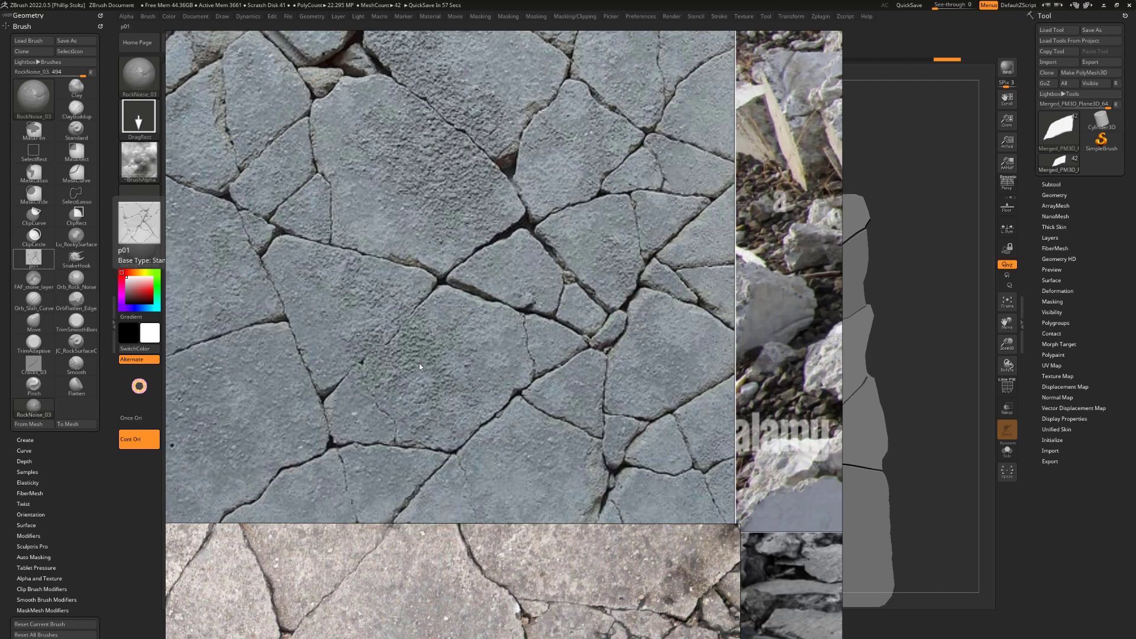
scroll(448, 362, down, 6)
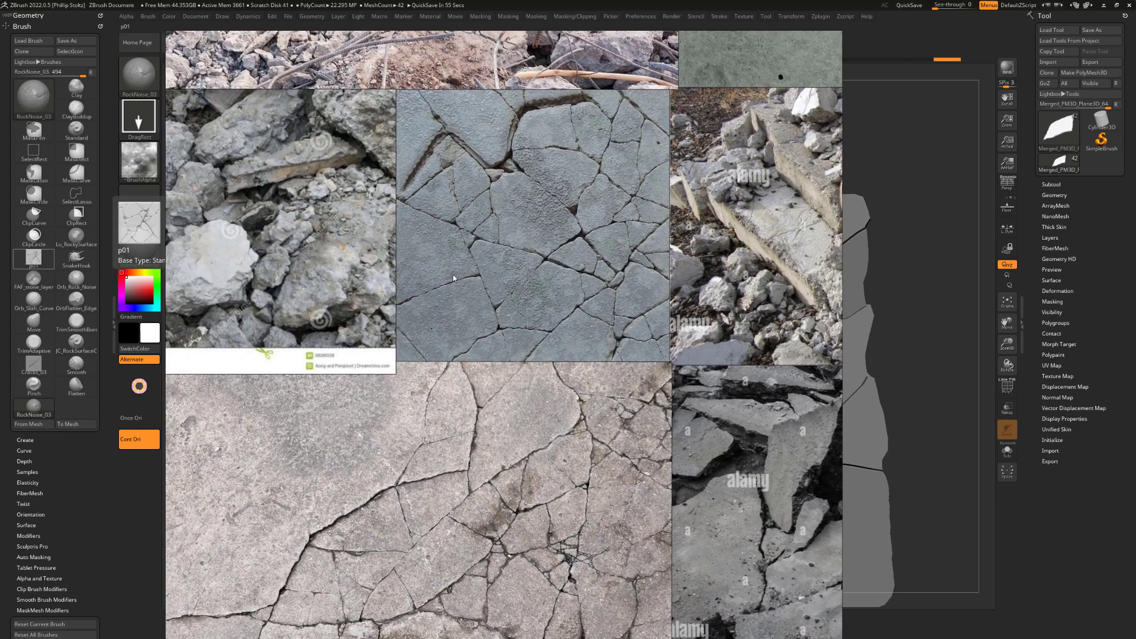
middle_drag(453, 275, 643, 396)
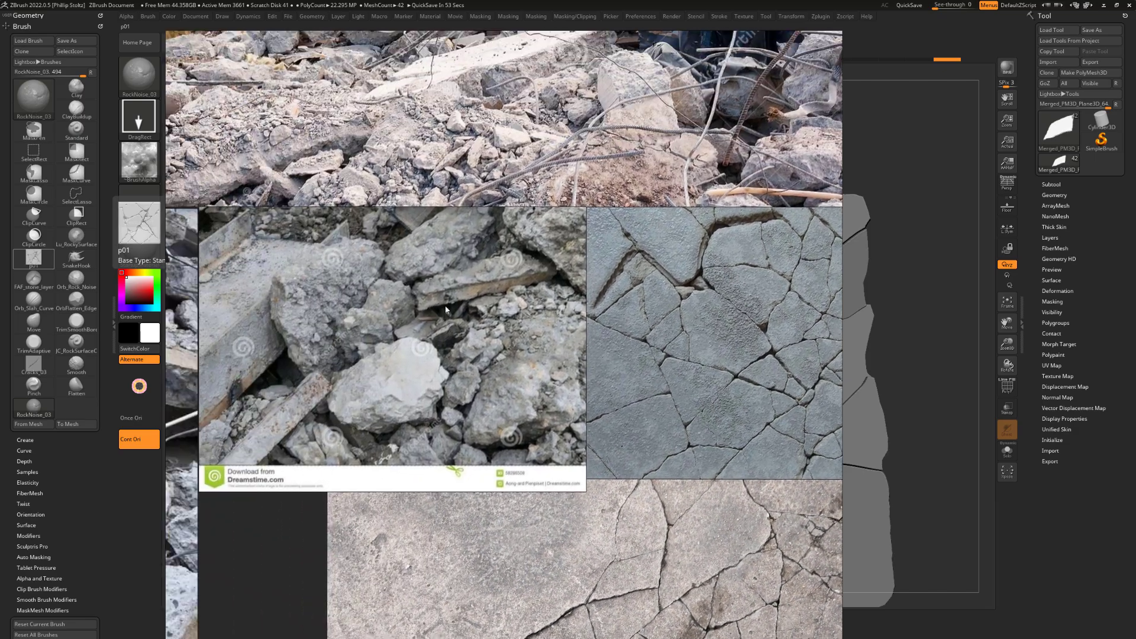
scroll(681, 364, down, 3)
middle_drag(380, 282, 599, 227)
scroll(310, 302, up, 4)
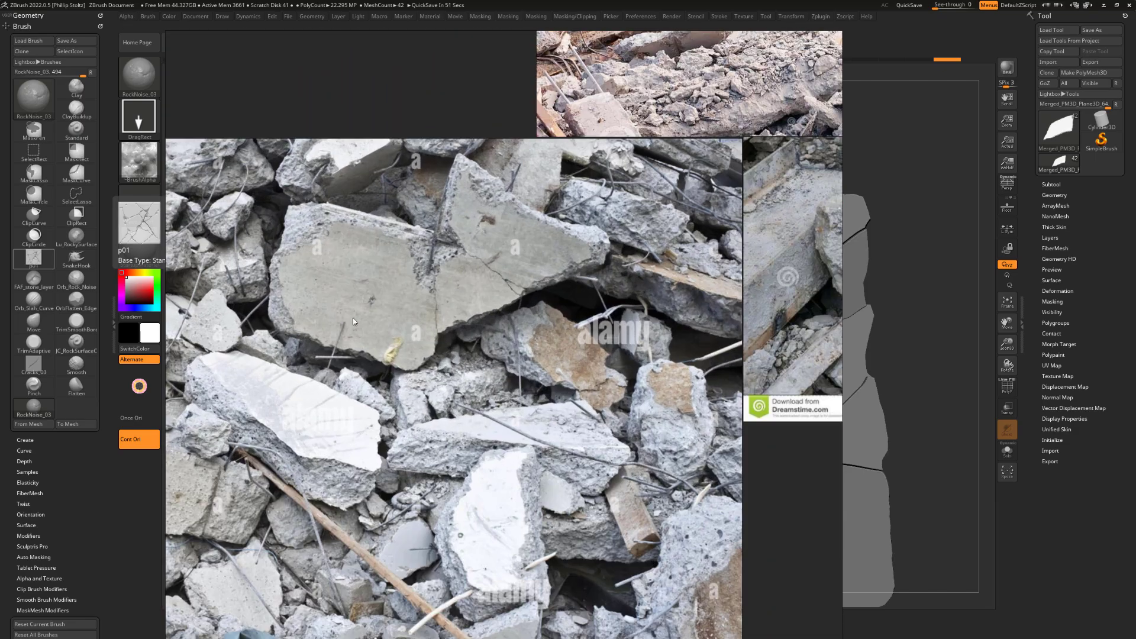
middle_drag(362, 298, 565, 274)
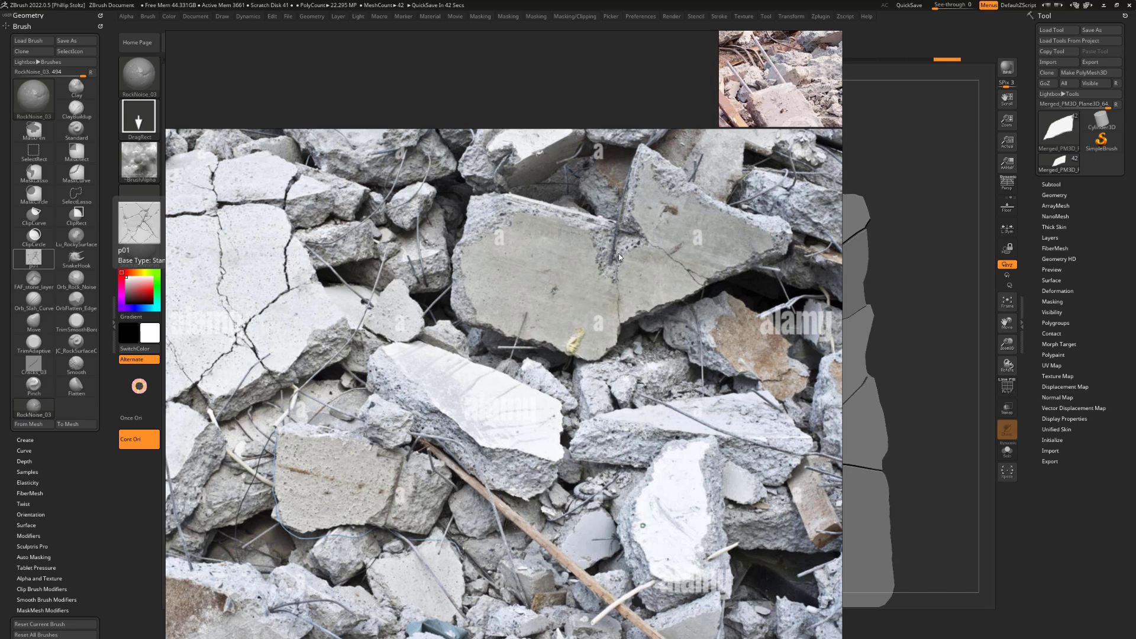
right_drag(690, 267, 0, 237)
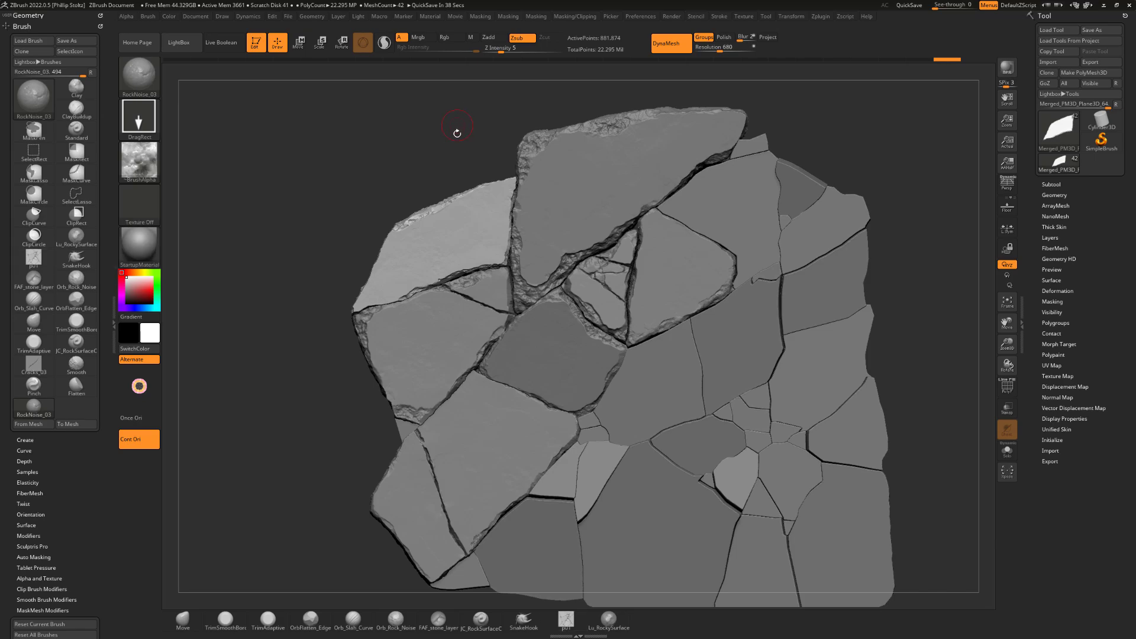
Switch to the Clay brush and give it the FreeHand stroke with Alpha 62.
mouse_move(456, 132)
mouse_down()
mouse_move(446, 119)
mouse_move(445, 134)
mouse_up()
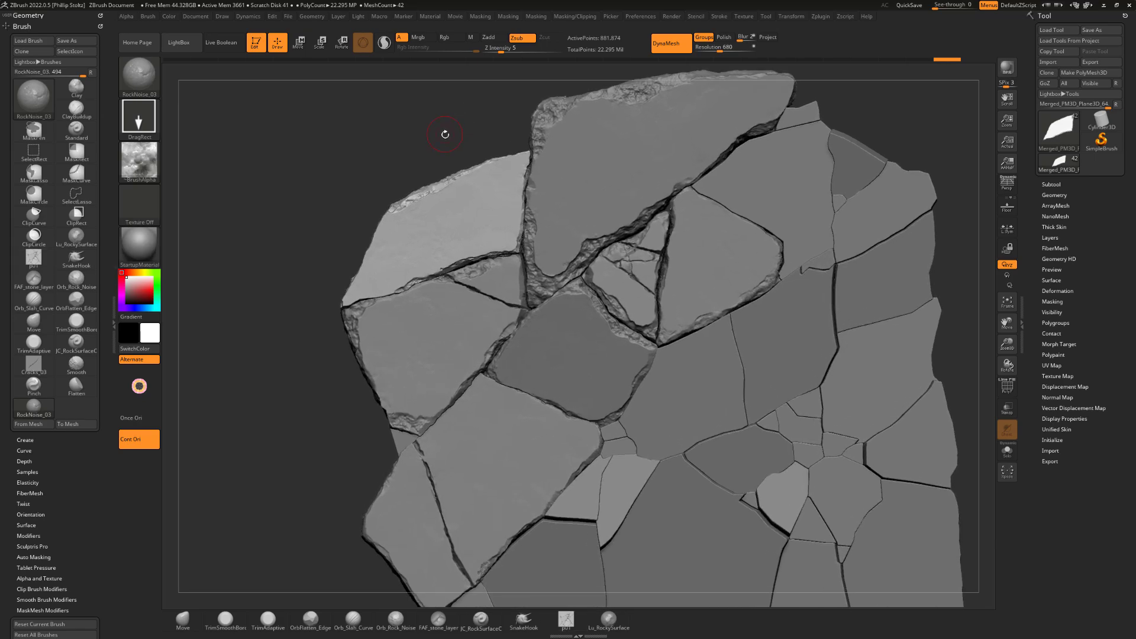
key(b)
key(c)
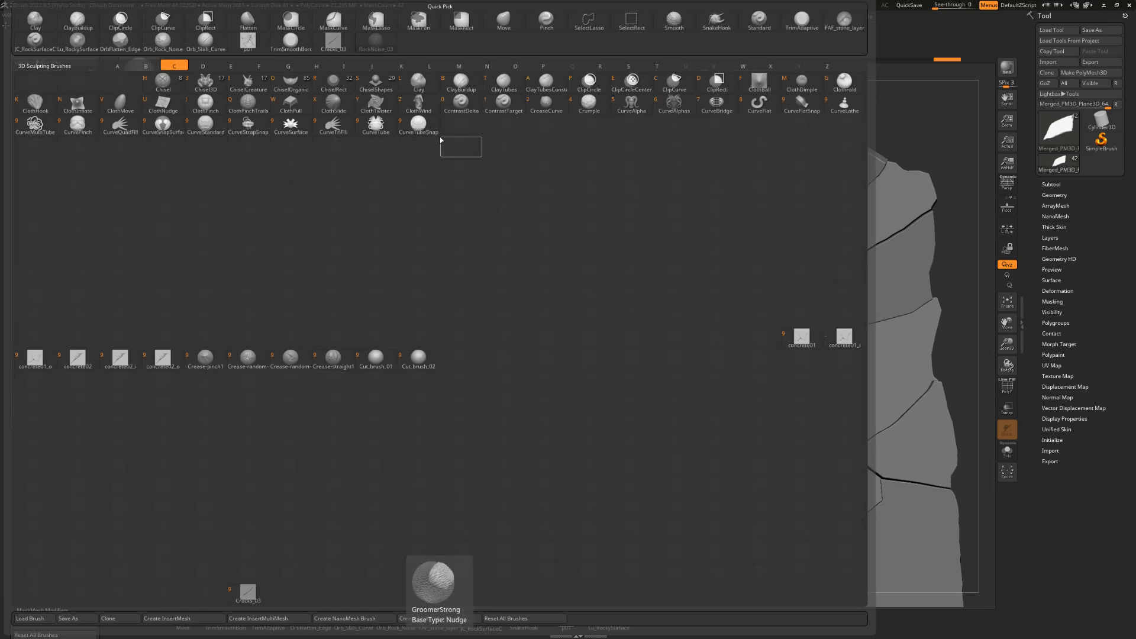
key(l)
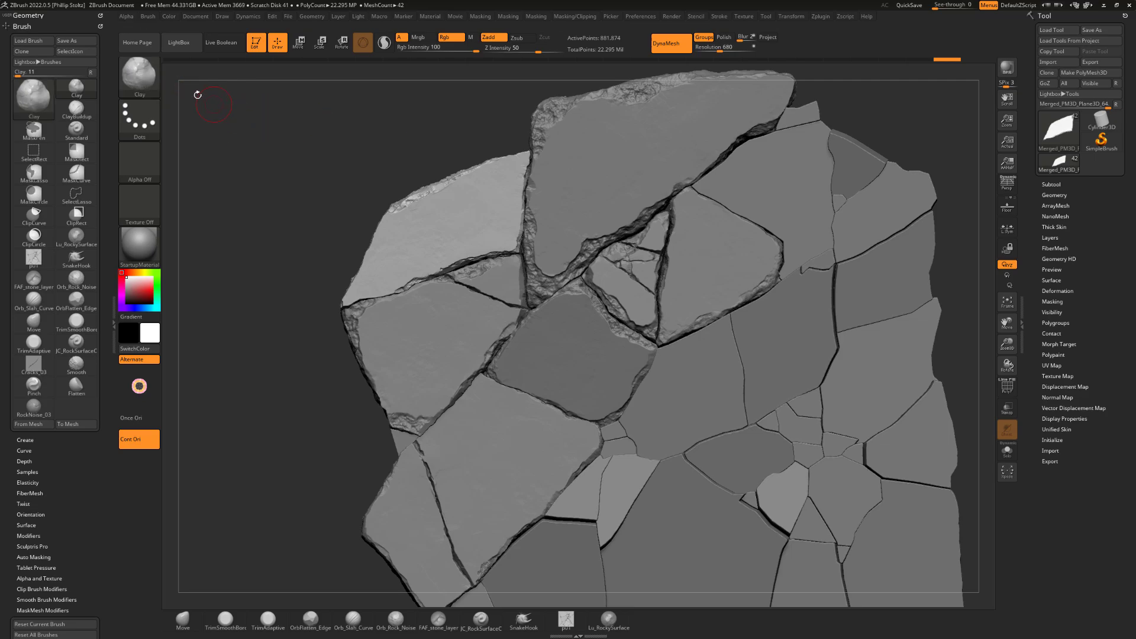
click(145, 125)
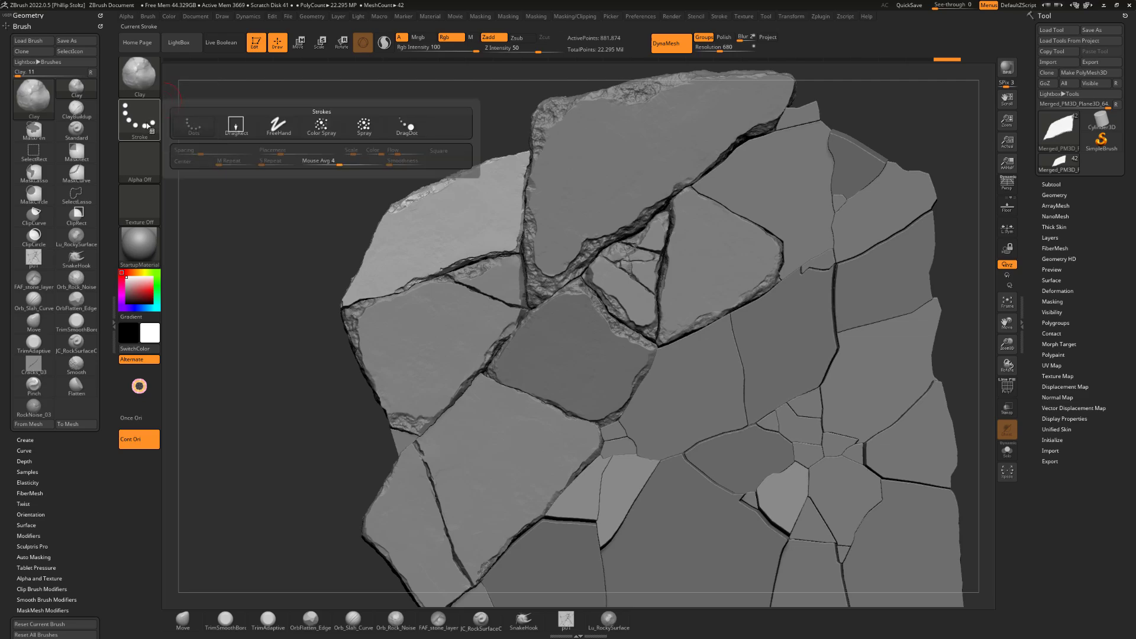
click(278, 126)
click(148, 161)
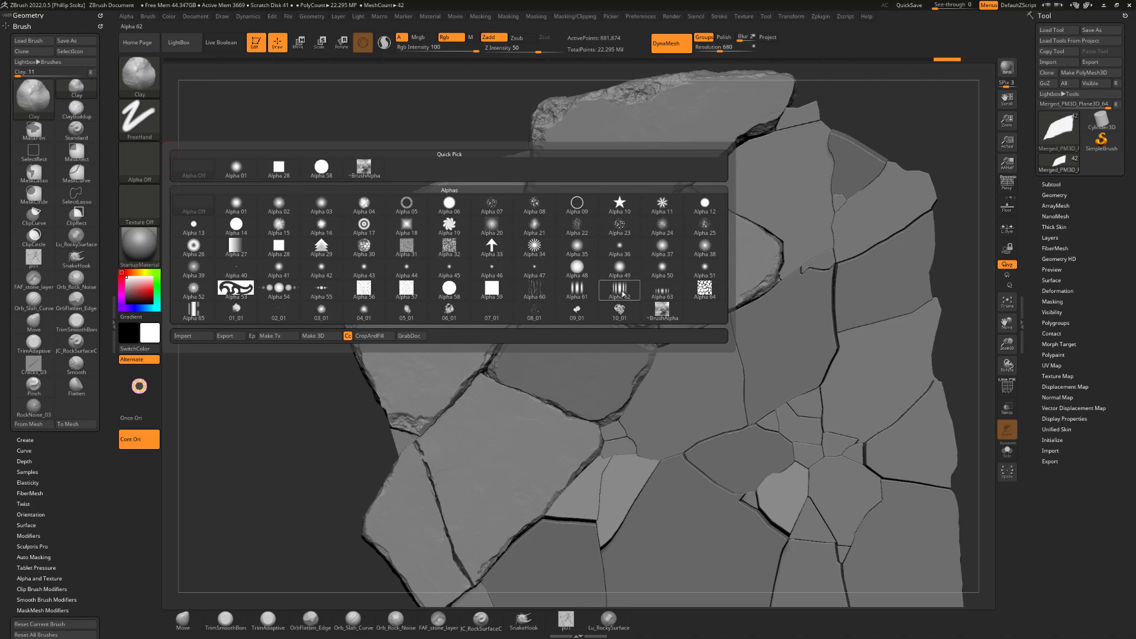
mouse_move(617, 294)
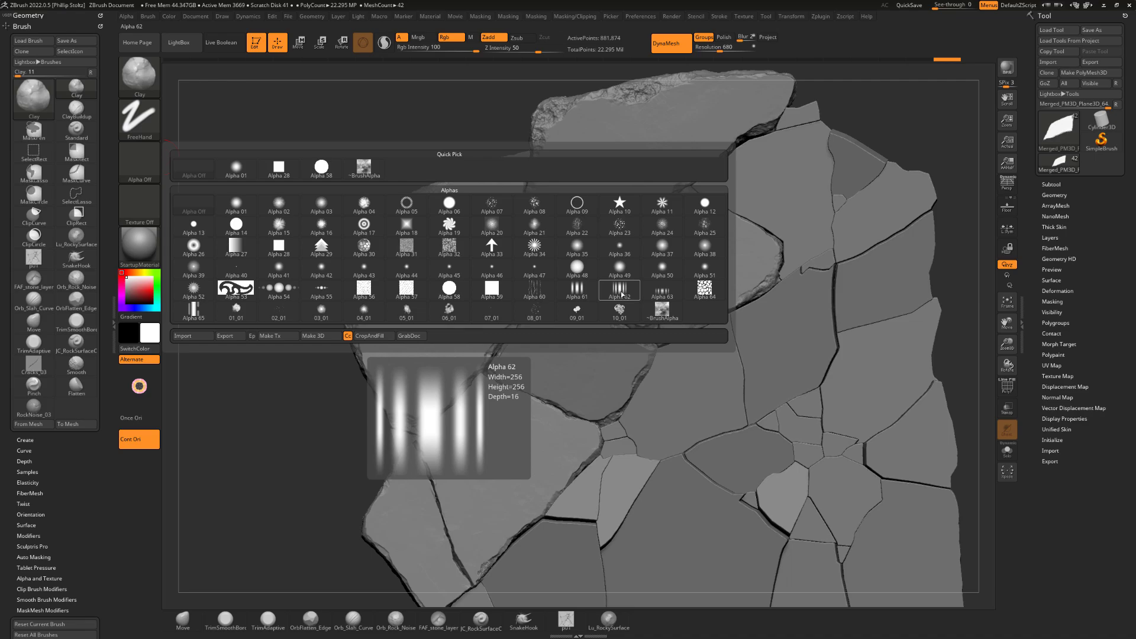
click(620, 290)
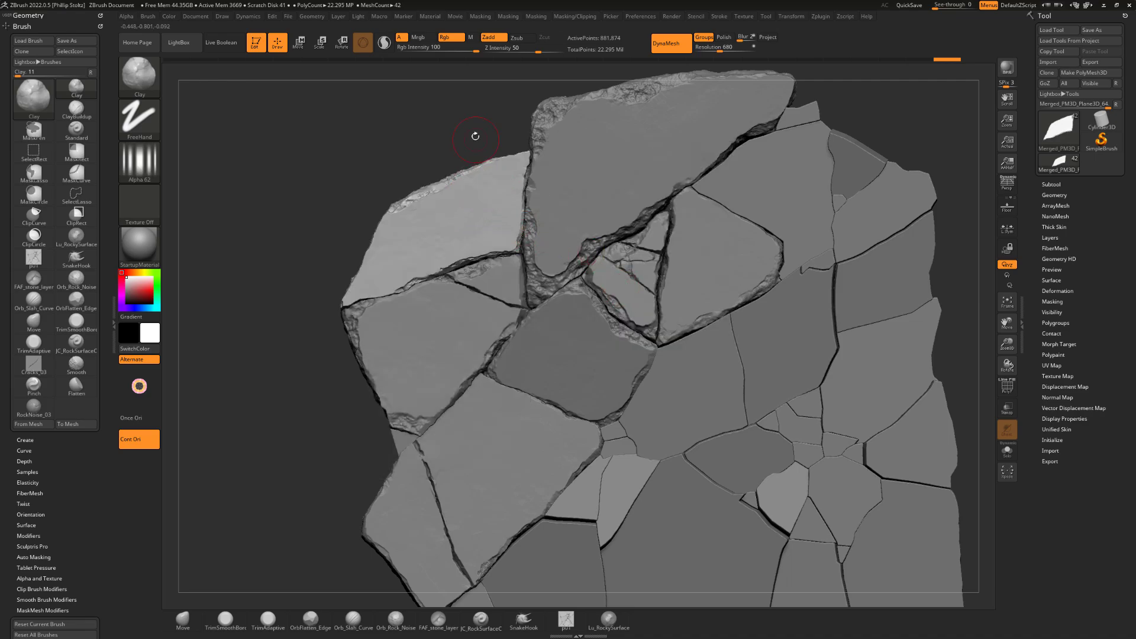
Try a Clay stroke with the streaked alpha along the upper-left slab's upper edge and undo it.
alt+drag(471, 141, 456, 128)
drag(455, 172, 513, 165)
key(ctrl+z)
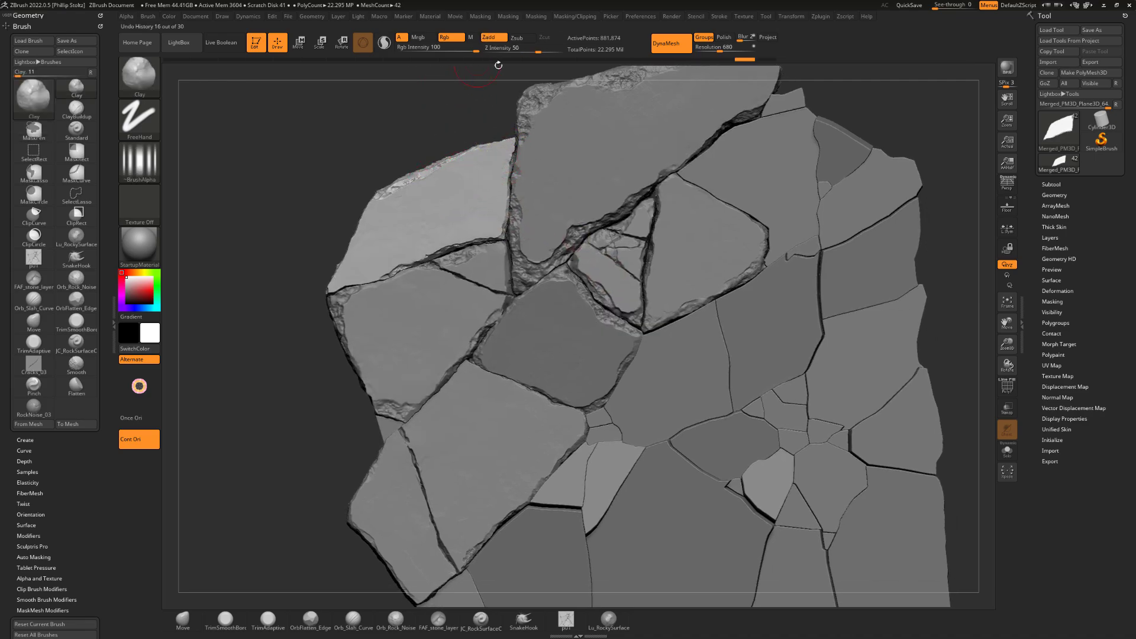
Set the Clay brush's Z Intensity to 6, try long parallel streaks across the upper-left slab's face, and undo them.
drag(514, 50, 502, 50)
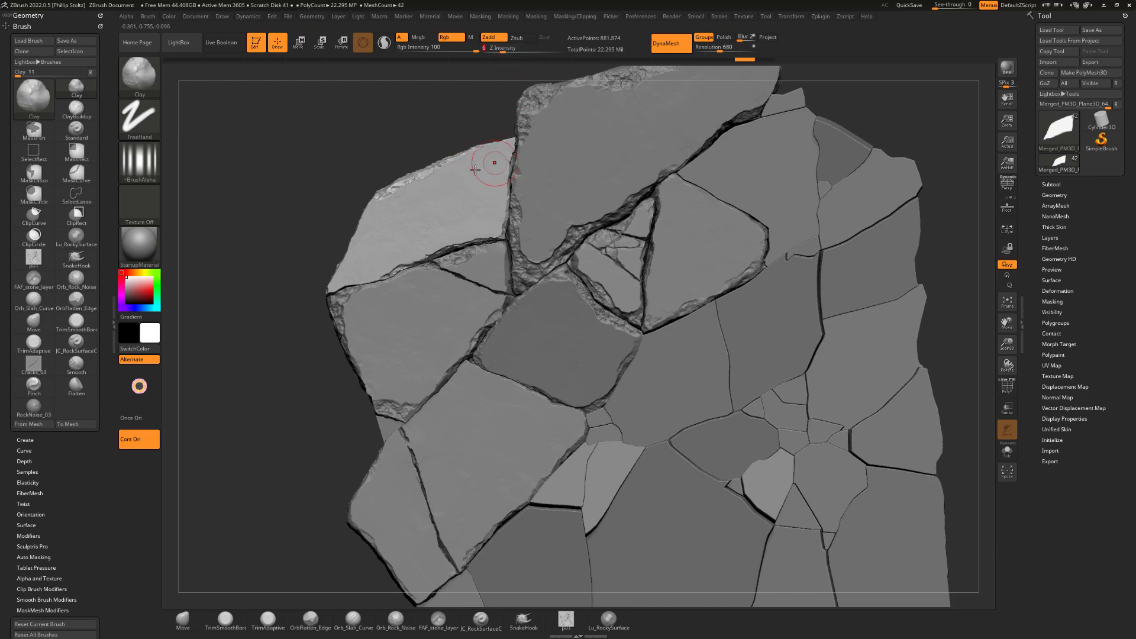
alt+drag(420, 155, 443, 143)
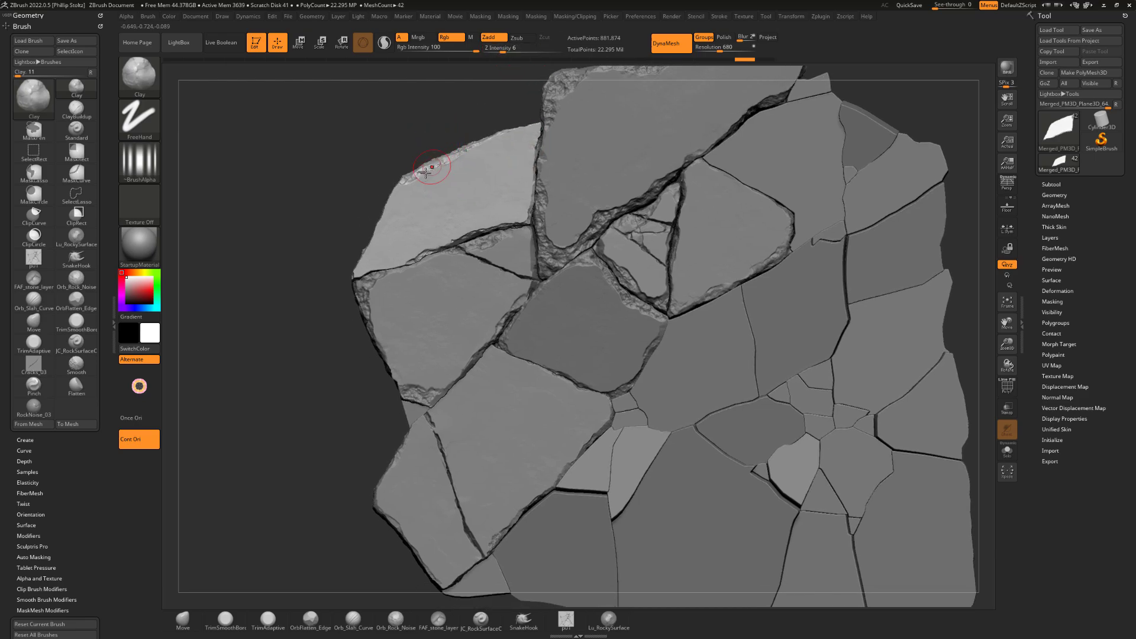
drag(536, 133, 375, 226)
mouse_move(528, 154)
mouse_down()
mouse_move(382, 233)
mouse_move(457, 212)
mouse_move(385, 250)
mouse_up()
mouse_move(469, 104)
alt+mouse_down()
mouse_move(456, 94)
mouse_move(463, 118)
alt+mouse_up()
key(ctrl)
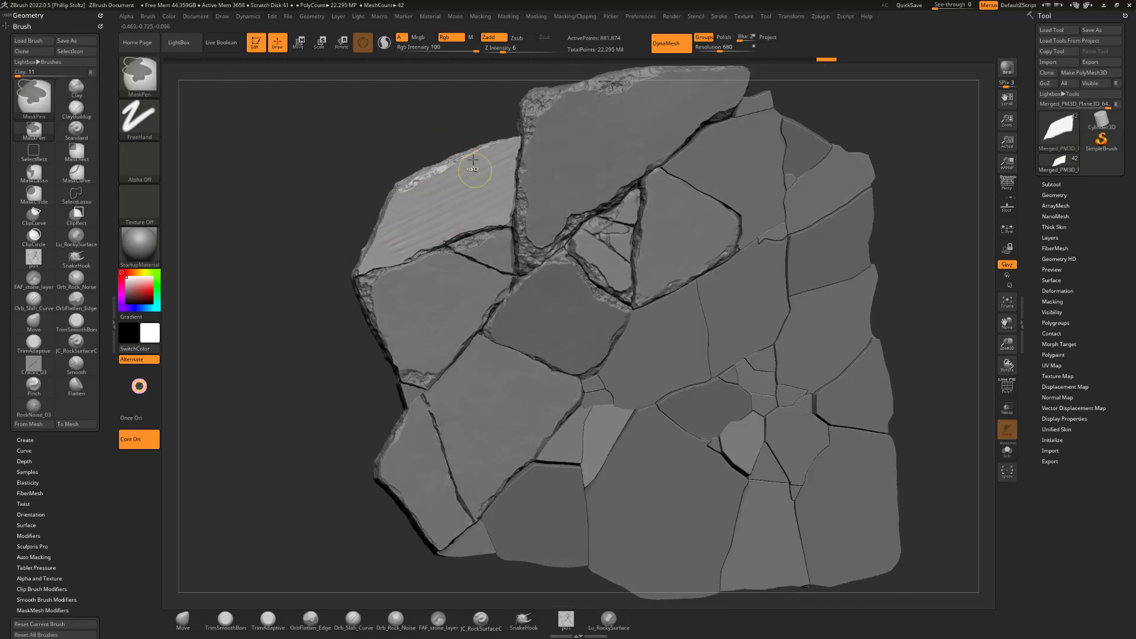
key(ctrl+z)
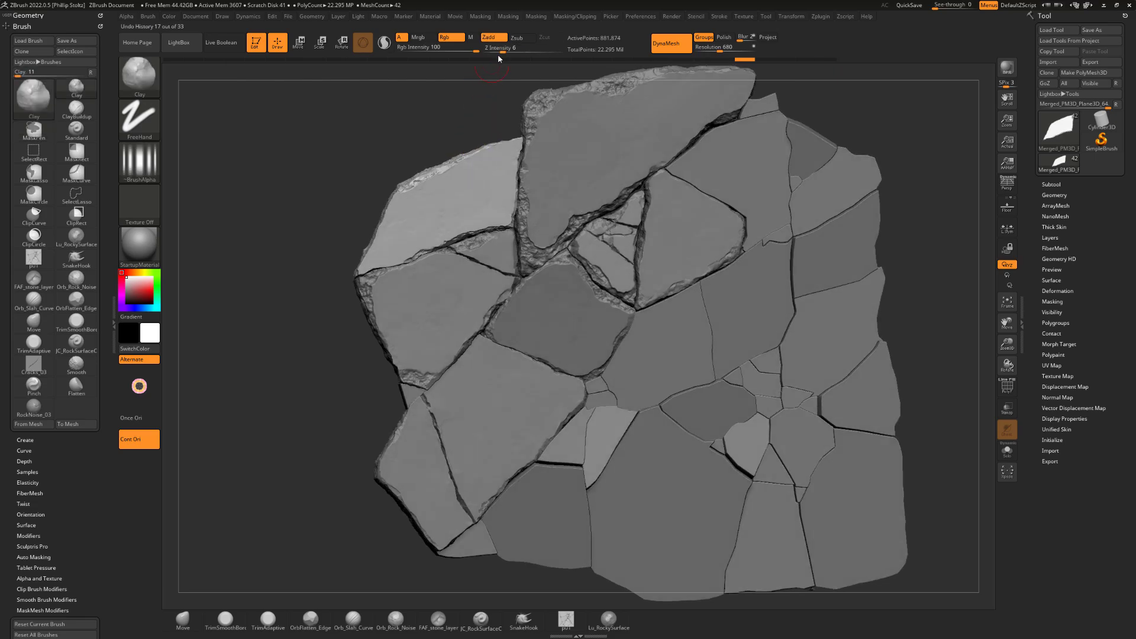
Set the Clay brush's Z Intensity to 2, reduce its size, and brush faint streaks across the upper-left slab's face.
click(497, 51)
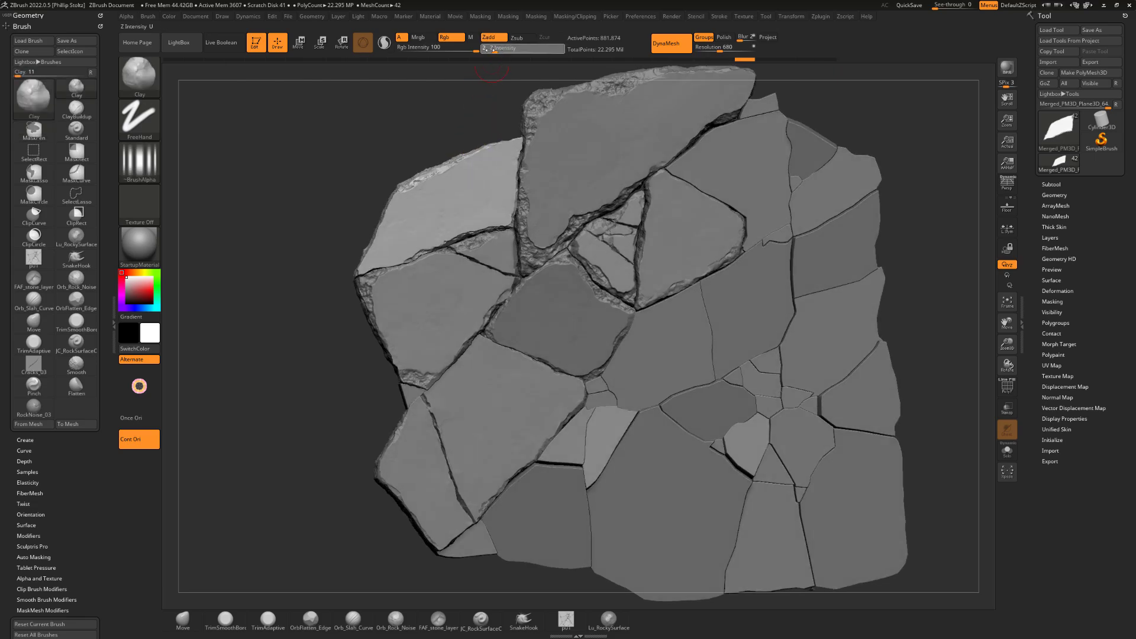
text(2)
key(Return)
drag(451, 128, 428, 159)
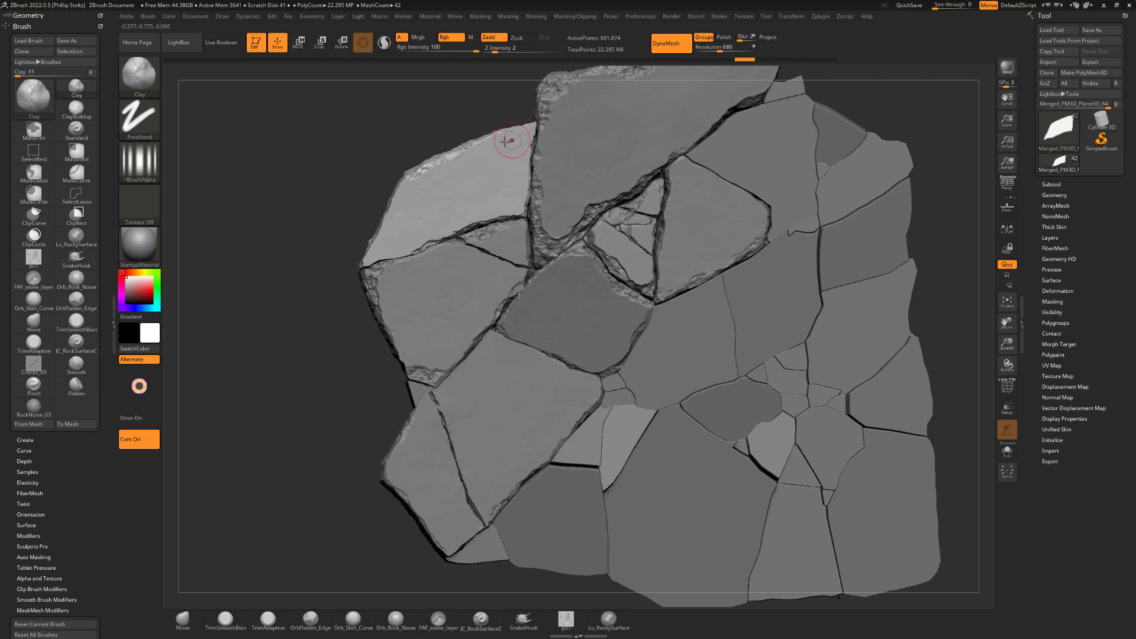
key(s)
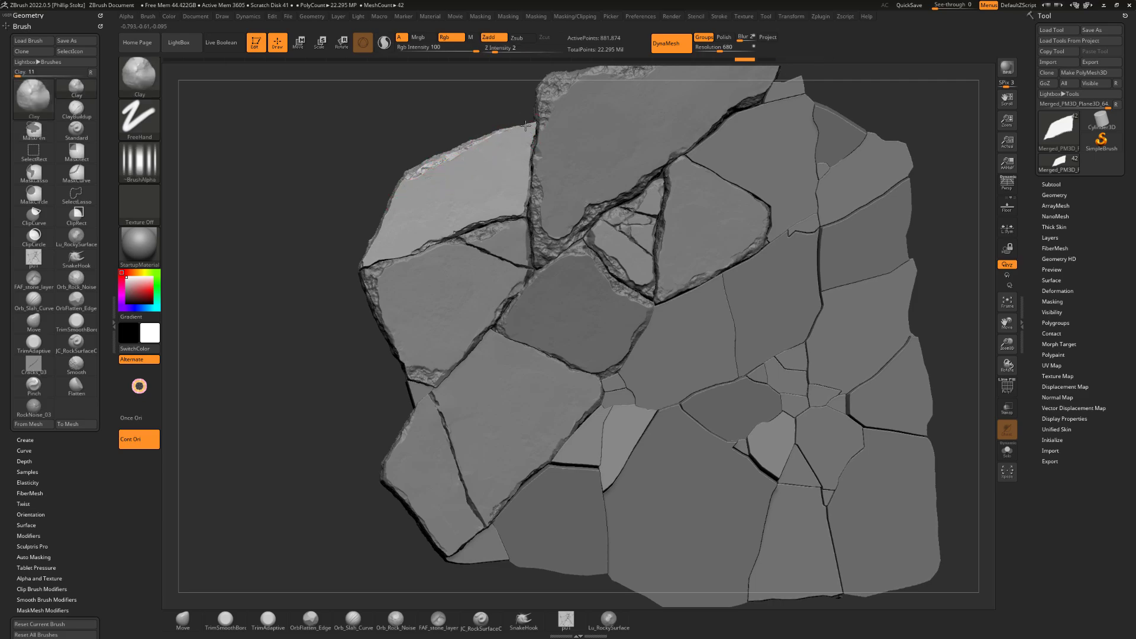
right_drag(527, 144, 449, 143)
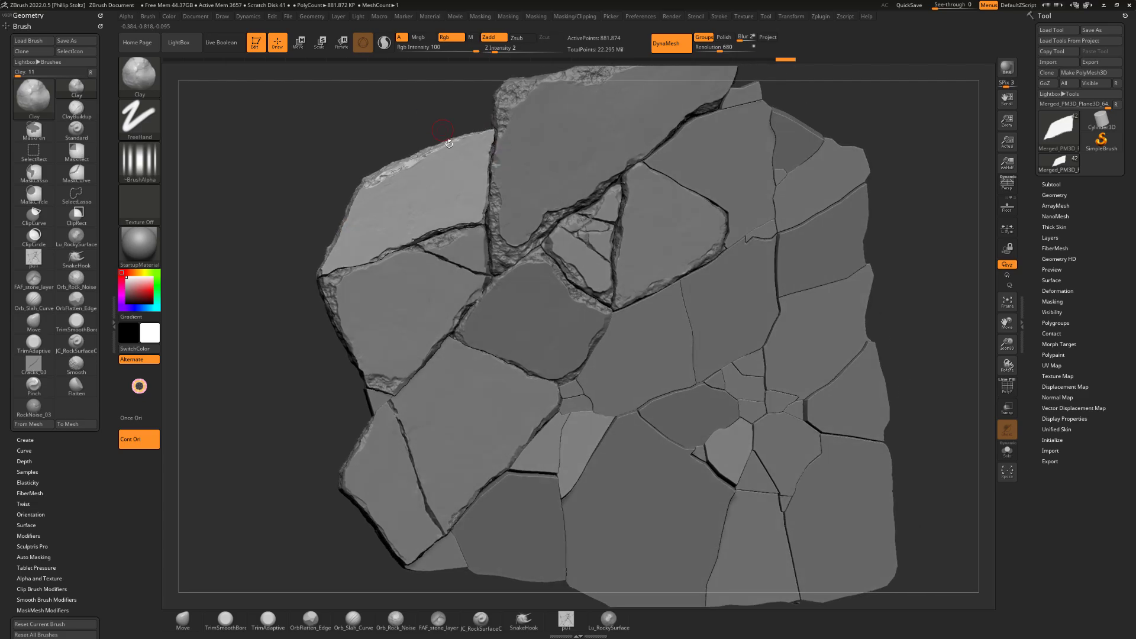
mouse_move(433, 108)
mouse_down()
mouse_move(464, 108)
mouse_move(433, 110)
mouse_move(452, 120)
mouse_up()
right_drag(433, 156, 444, 175)
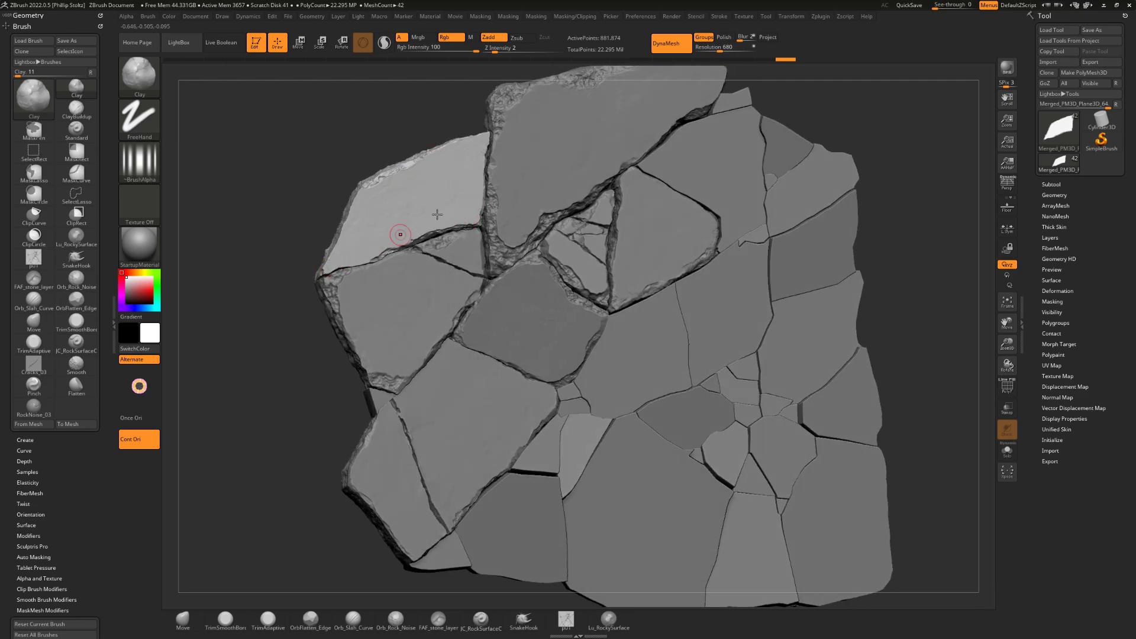
Make the large top slab active and brush faint Clay streaks across its face.
alt+drag(480, 98, 367, 172)
alt+click(455, 184)
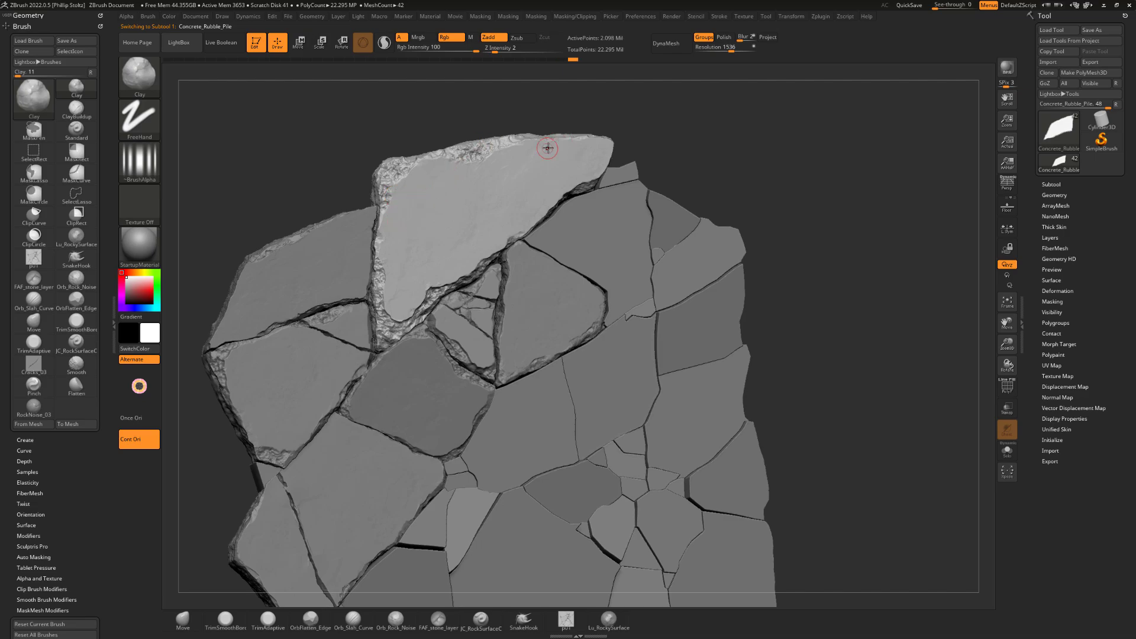
alt+drag(659, 123, 475, 220)
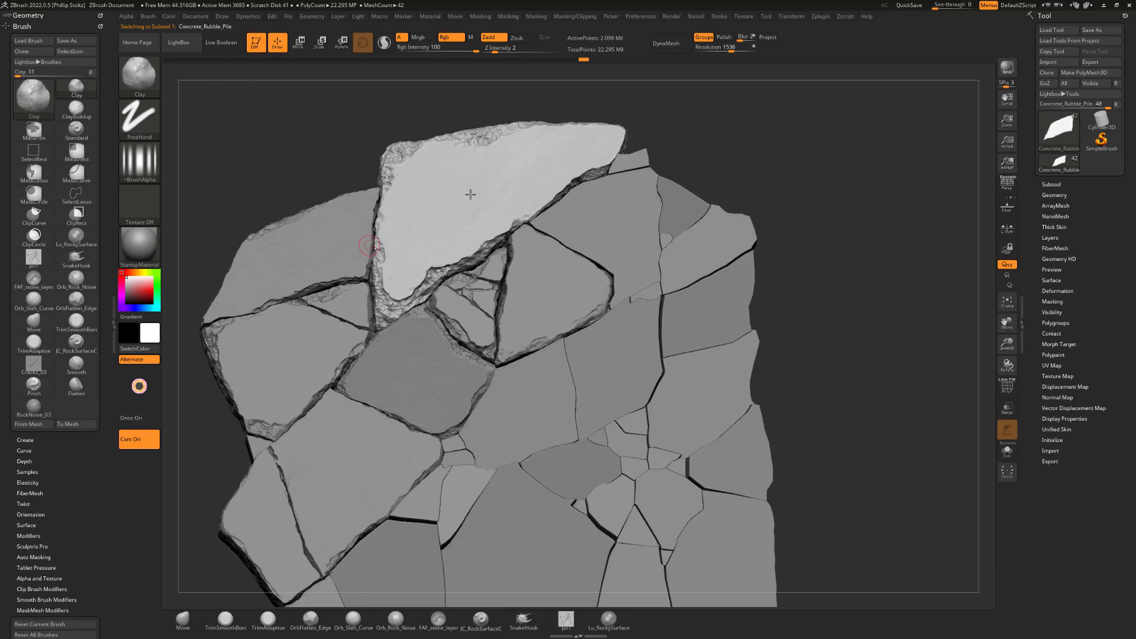
drag(646, 123, 684, 134)
drag(605, 136, 480, 226)
alt+drag(690, 155, 710, 116)
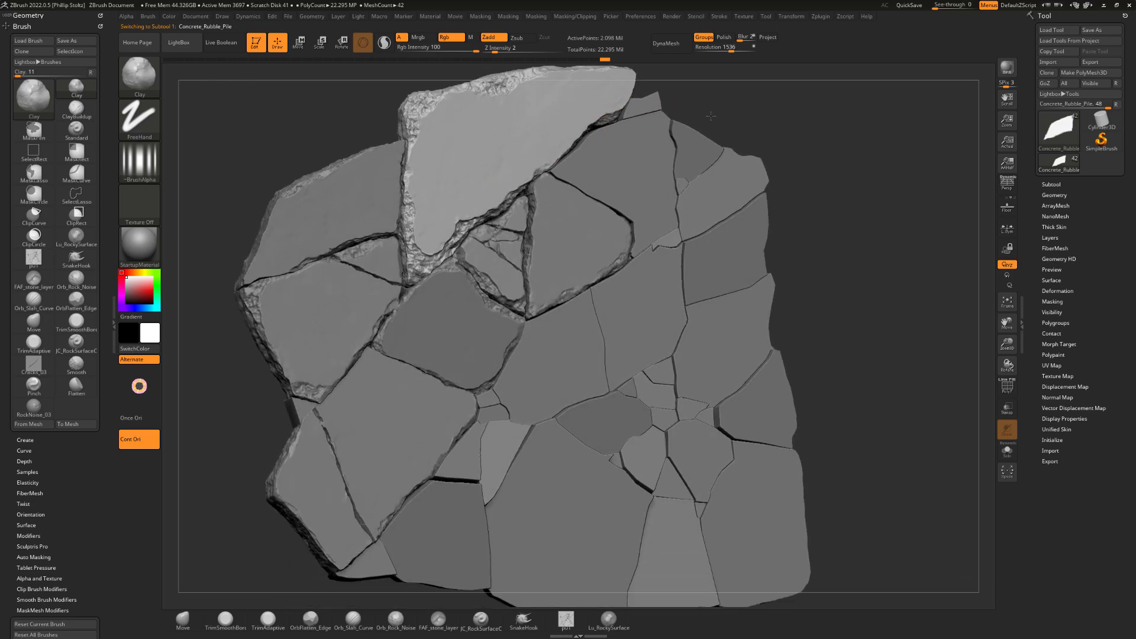
Make the left slab below the upper-left one active and brush faint Clay streaks over its face.
alt+click(274, 302)
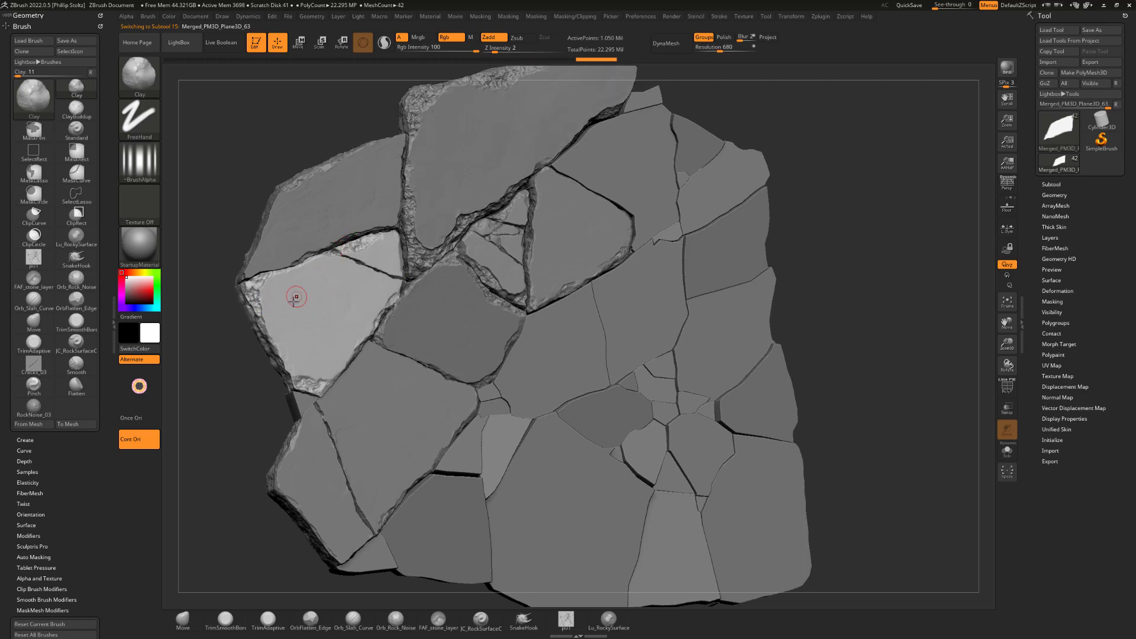
mouse_move(398, 258)
mouse_down()
mouse_move(391, 265)
mouse_move(404, 276)
mouse_up()
mouse_move(358, 312)
alt+right_down()
mouse_move(364, 302)
mouse_move(331, 321)
alt+right_up()
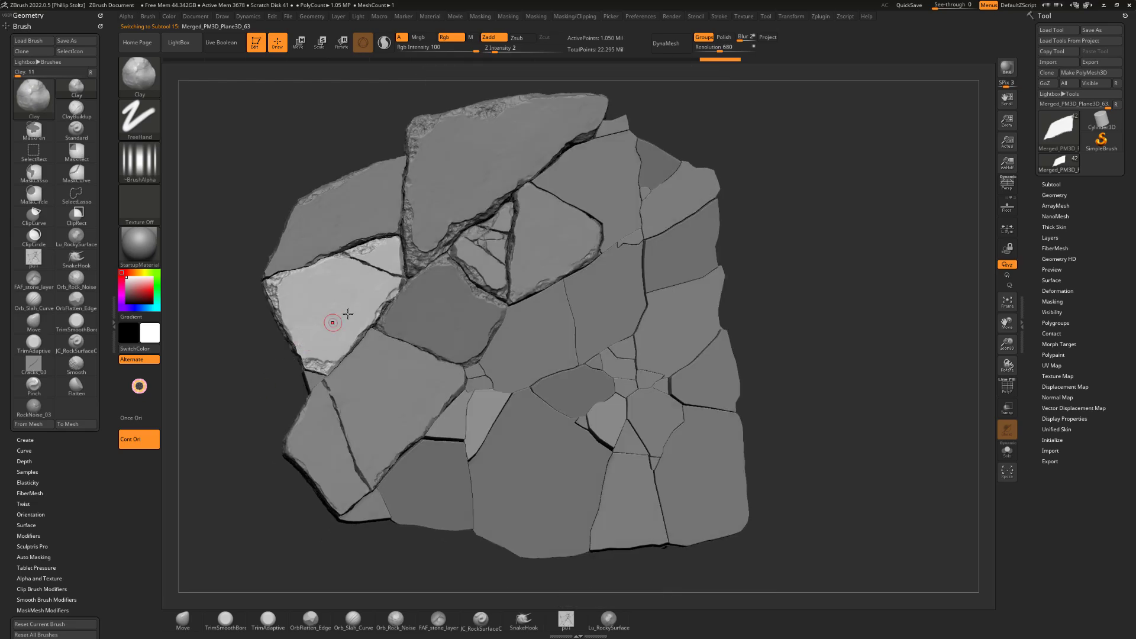
drag(382, 287, 381, 292)
mouse_move(747, 117)
alt+right_down()
mouse_move(711, 143)
mouse_move(711, 156)
mouse_move(700, 133)
mouse_move(709, 145)
mouse_move(684, 149)
alt+right_up()
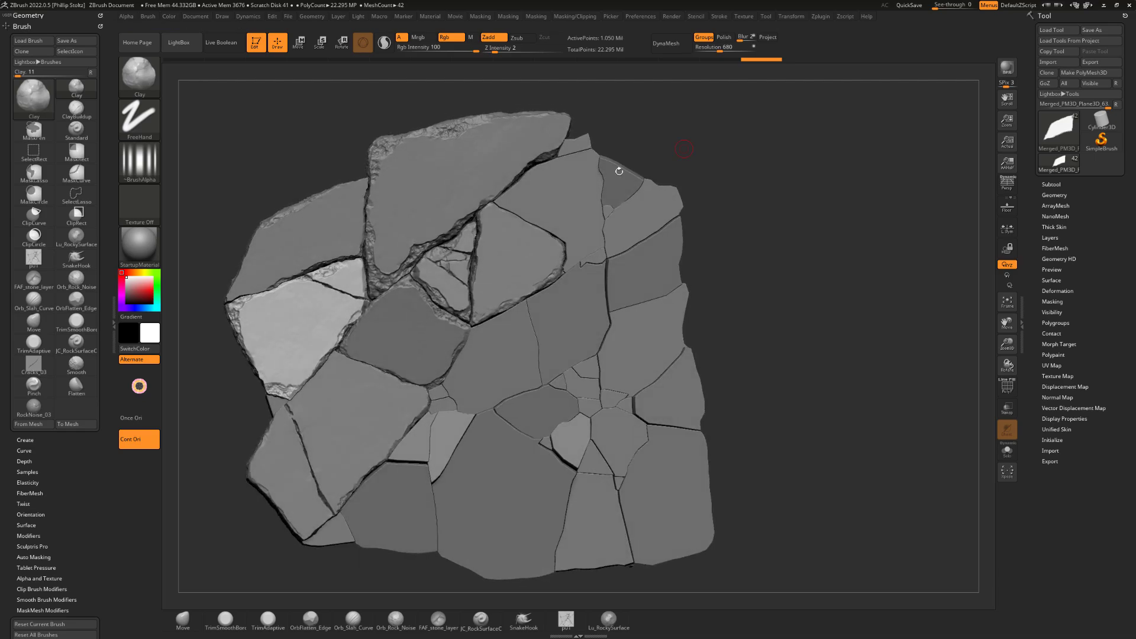
Brush faint Clay streaks on the triangular slab and across the large split slab at the lower left.
alt+click(497, 233)
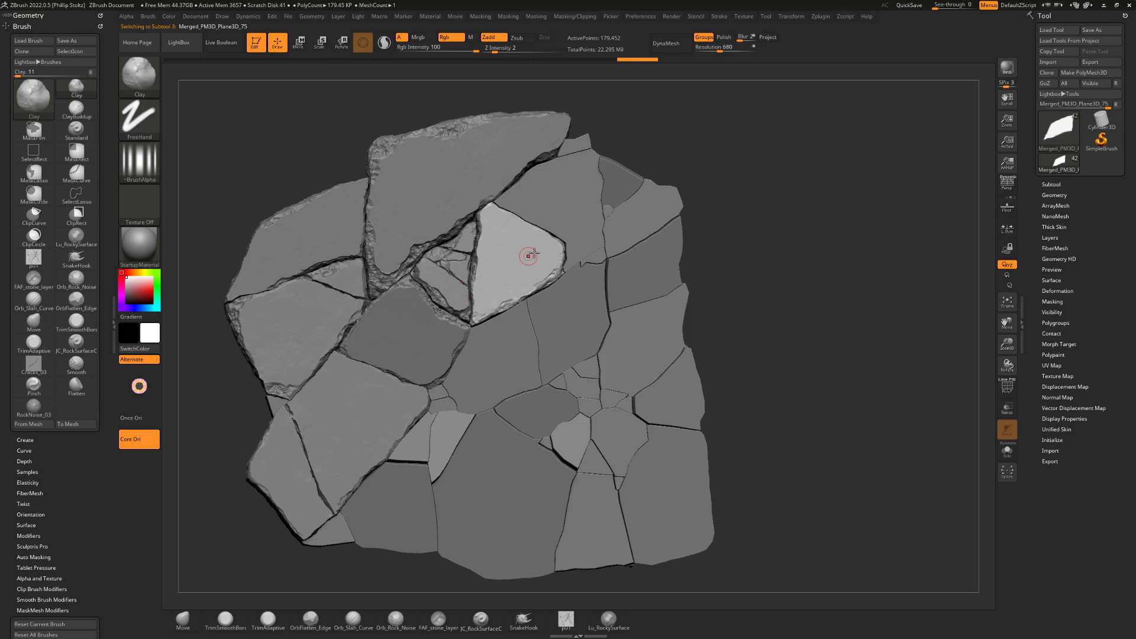
alt+right_drag(554, 256, 591, 227)
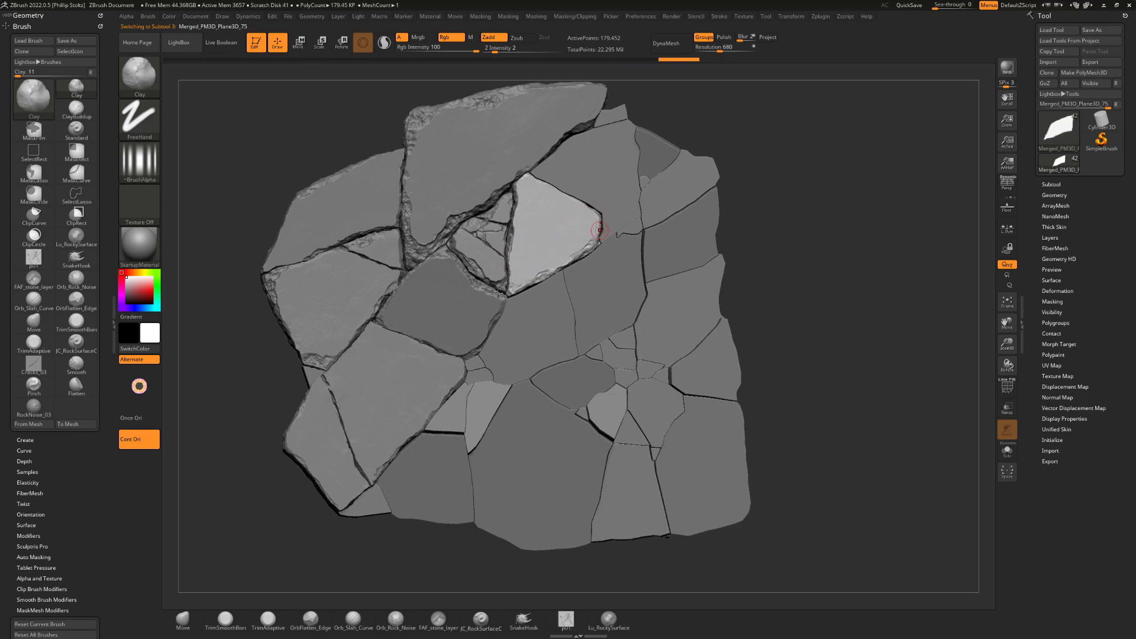
alt+click(381, 383)
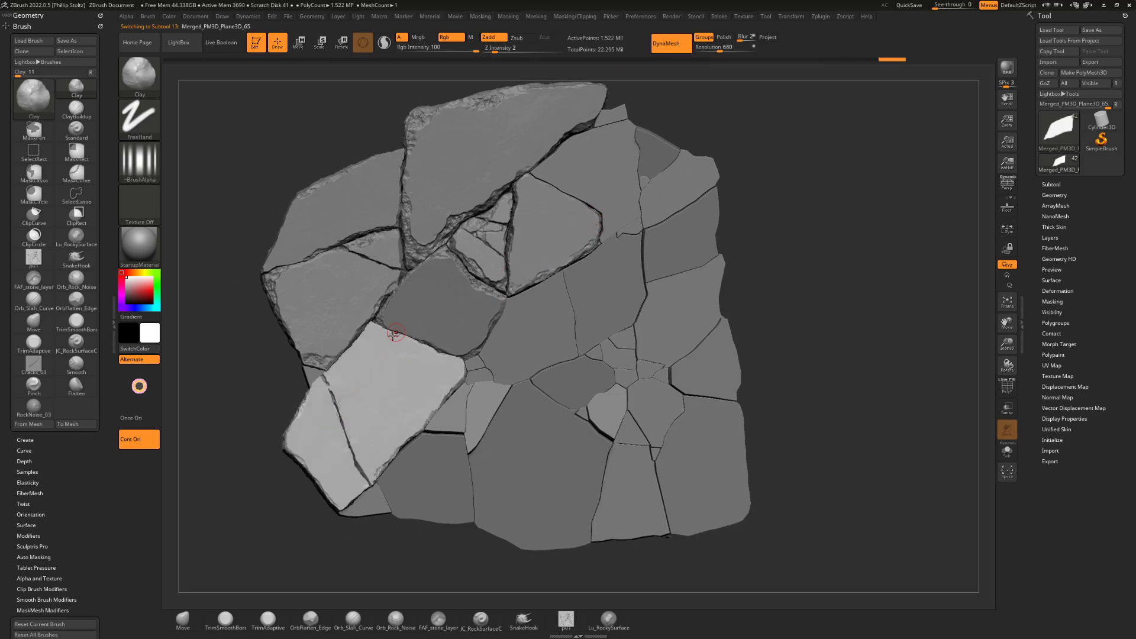
alt+right_drag(258, 402, 302, 376)
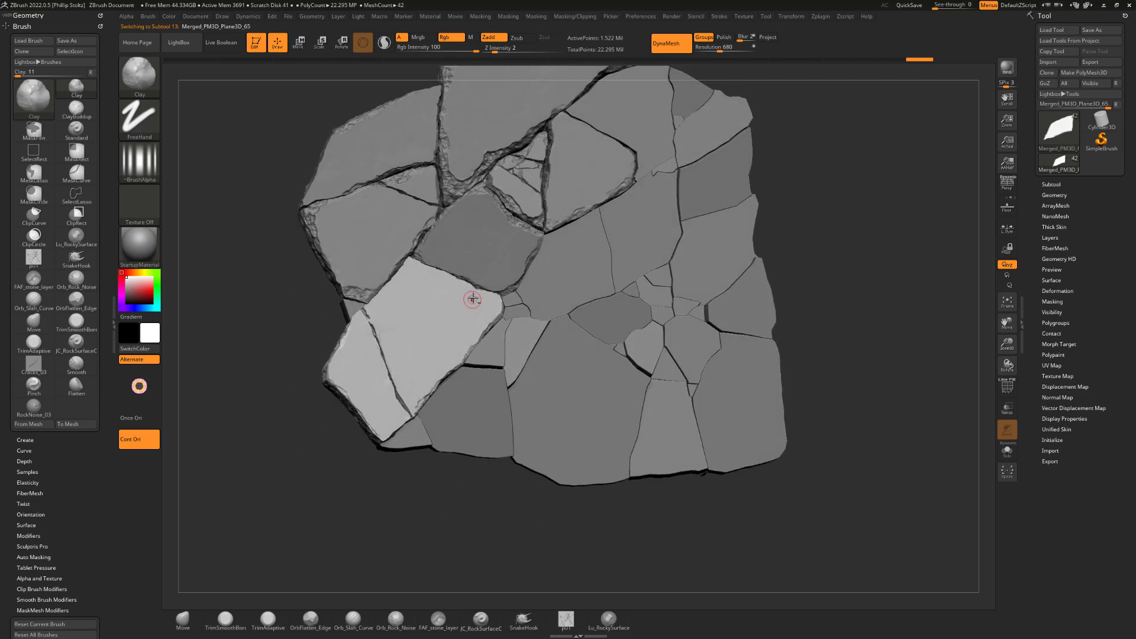
right_drag(336, 467, 318, 485)
drag(456, 309, 467, 288)
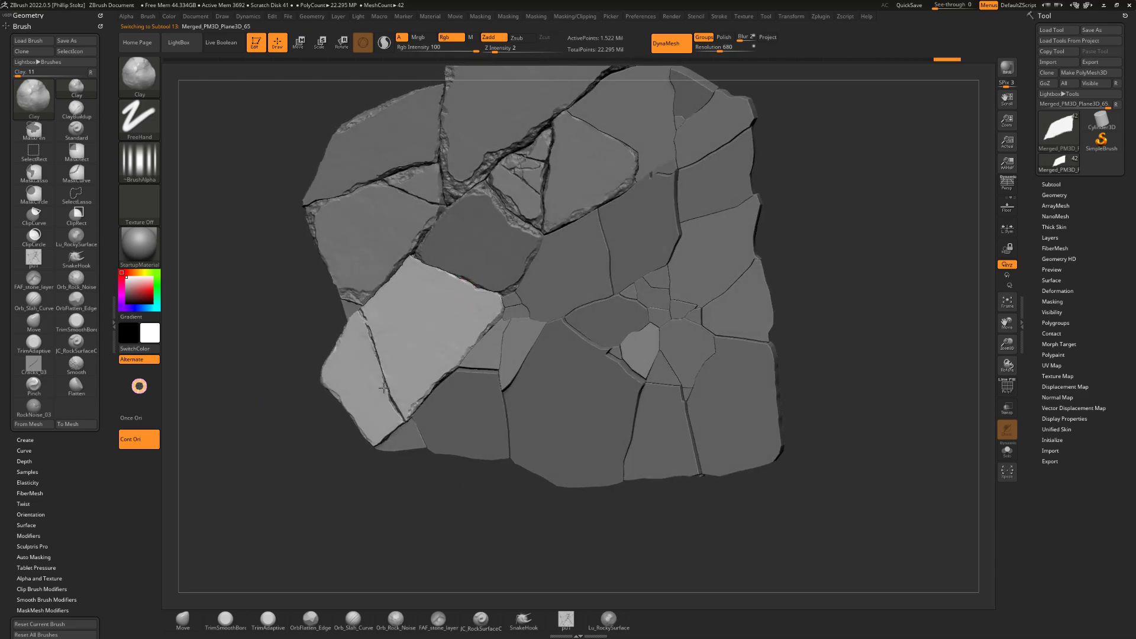
drag(364, 412, 400, 358)
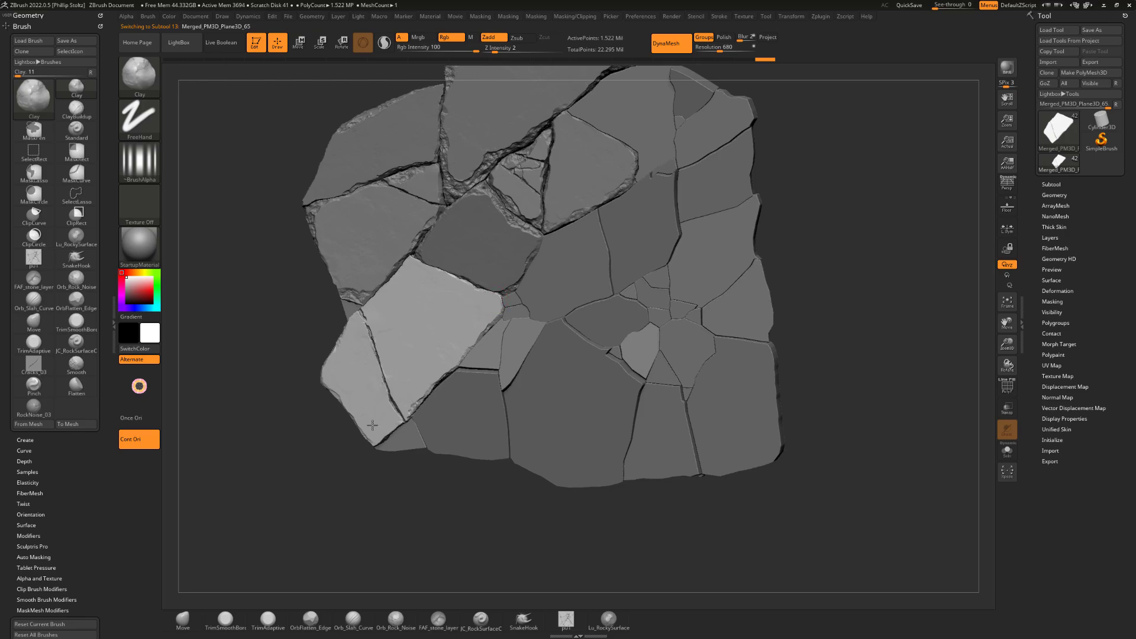
right_drag(325, 464, 402, 349)
Brush faint Clay streaks across the four-sided central slab, undoing and redoing strokes to compare the effect.
alt+click(478, 255)
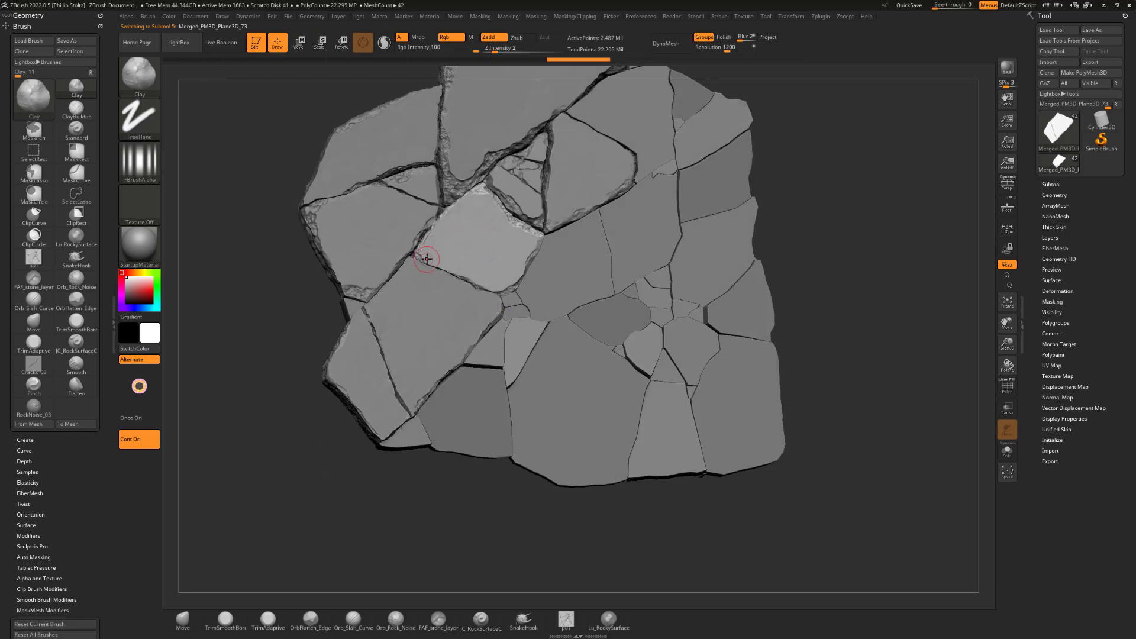
key(ctrl+z)
key(ctrl+shift+z)
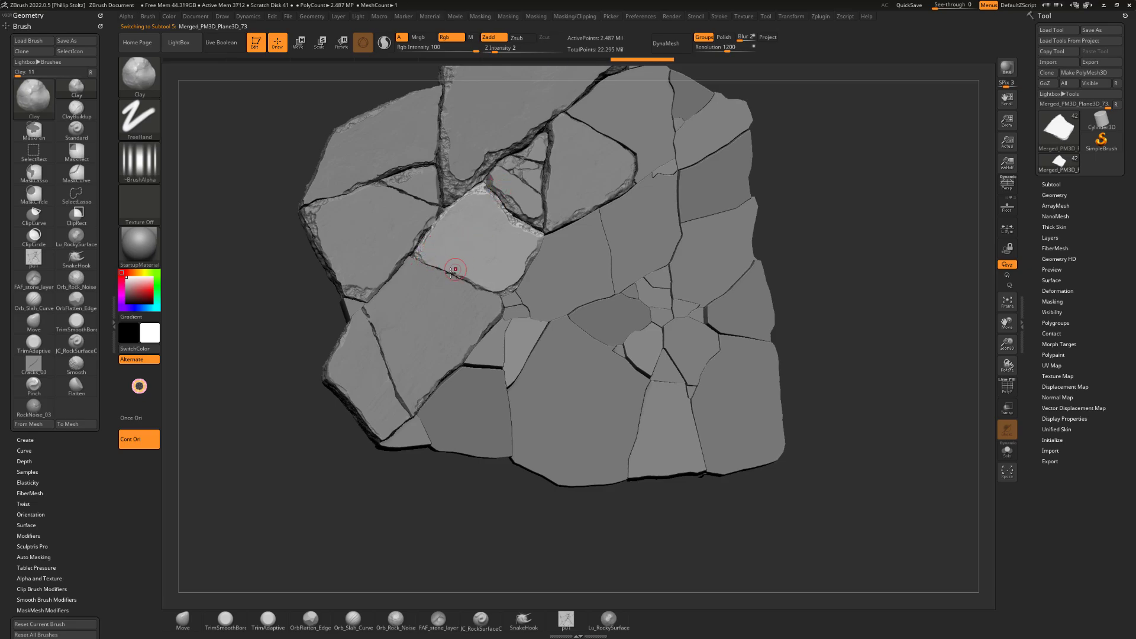
key(ctrl+shift+z)
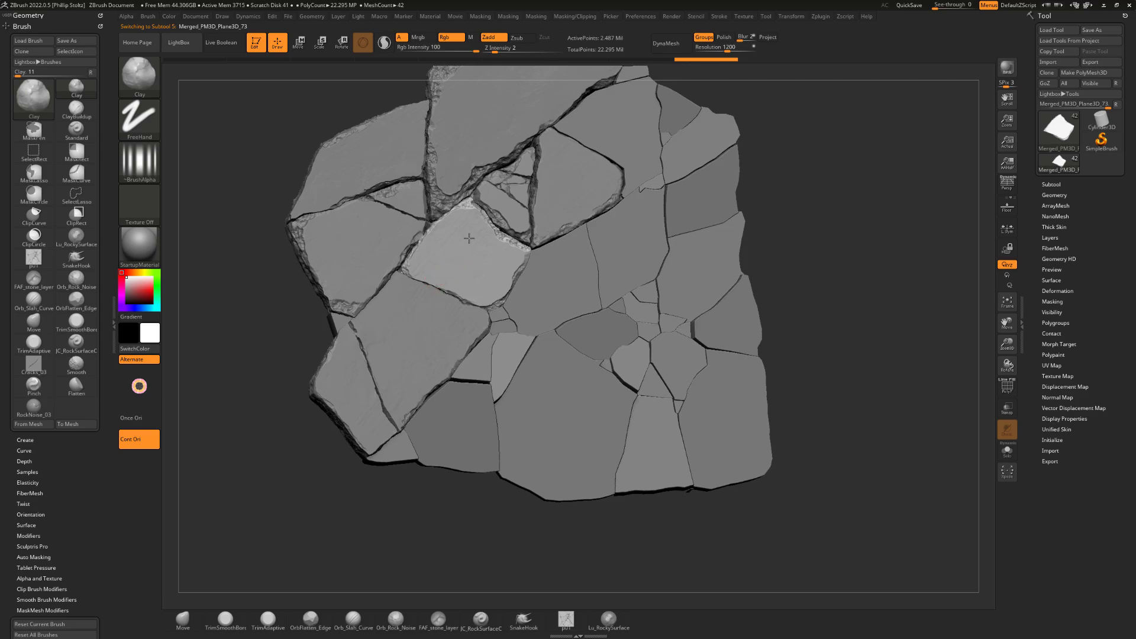
key(ctrl+z)
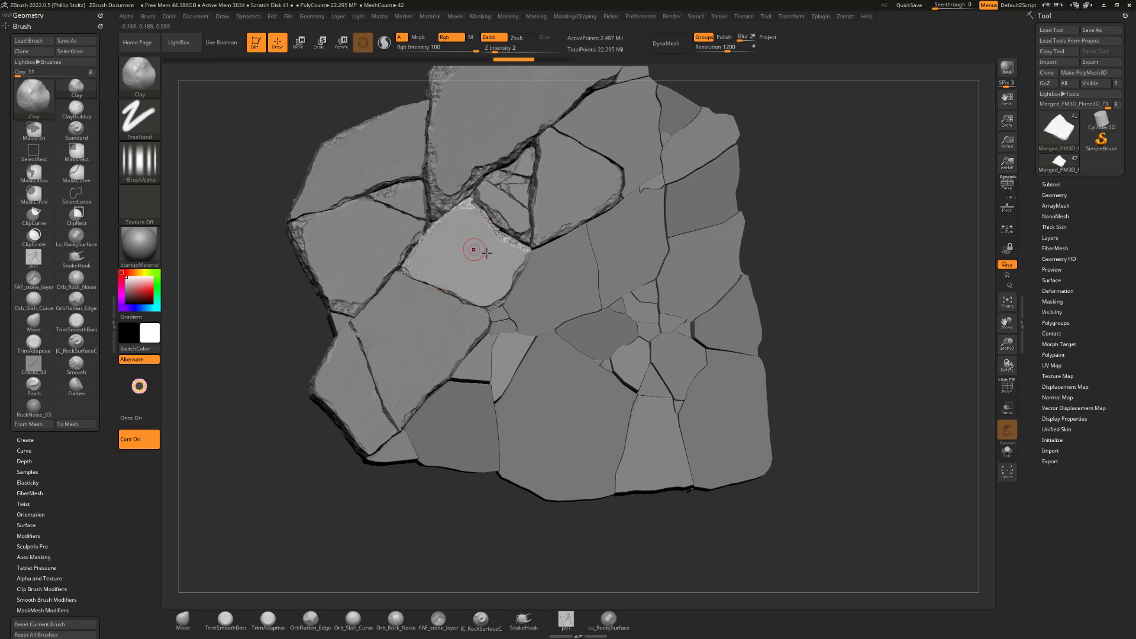
key(ctrl+shift+z)
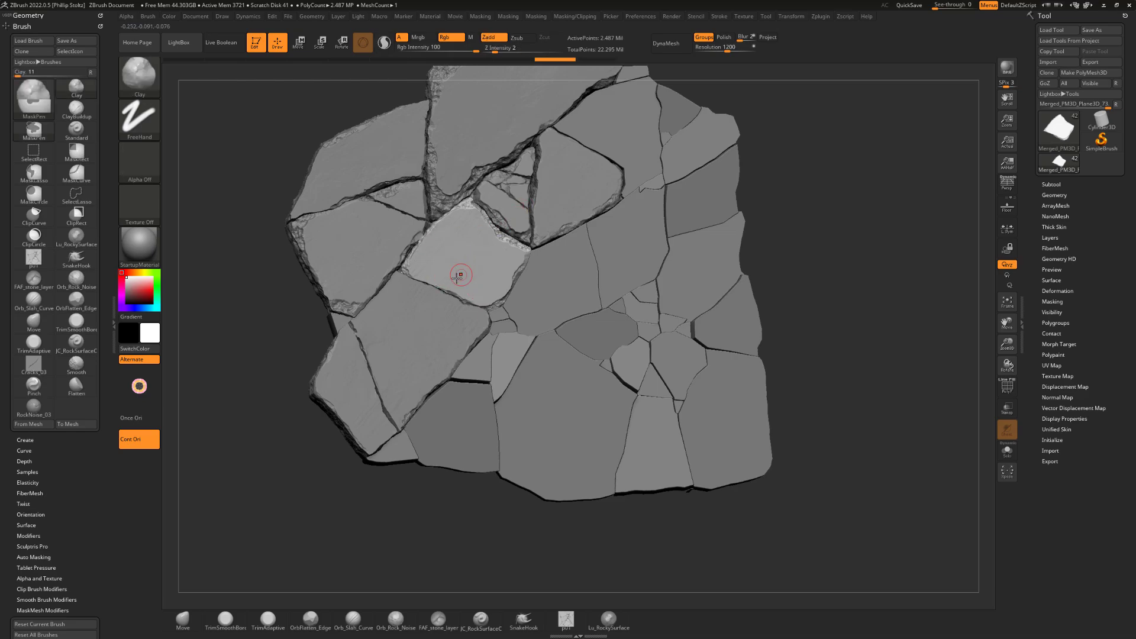
key(ctrl+shift+z)
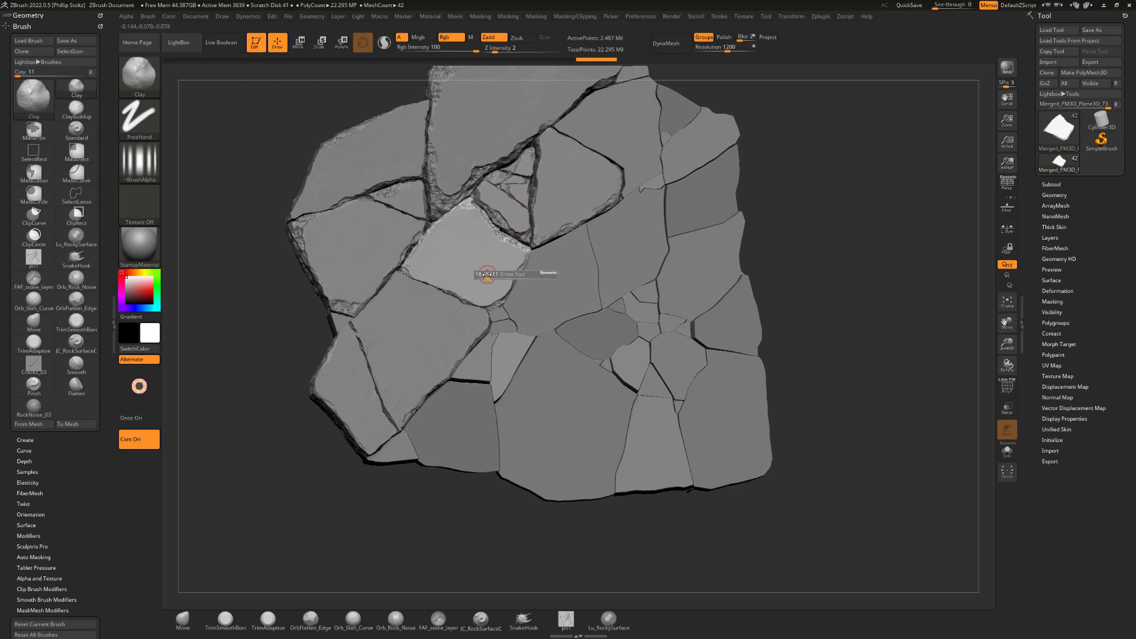
key(ctrl+z)
key(ctrl+z)
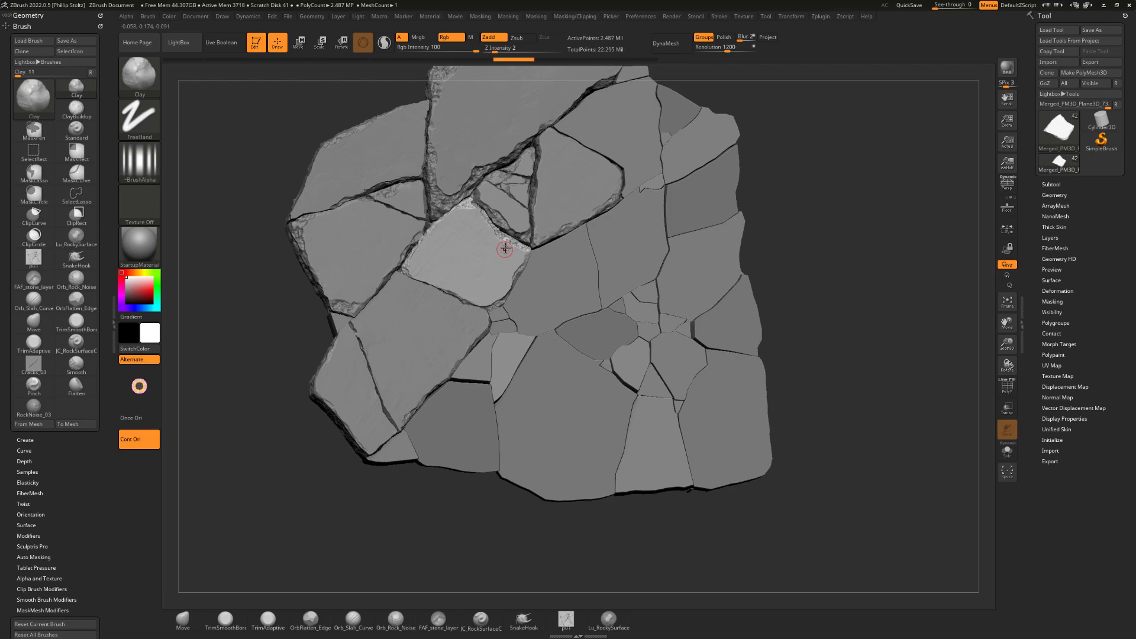
key(ctrl+shift+z)
Return to the triangular slab and add more faint Clay streaks to its face.
alt+click(566, 191)
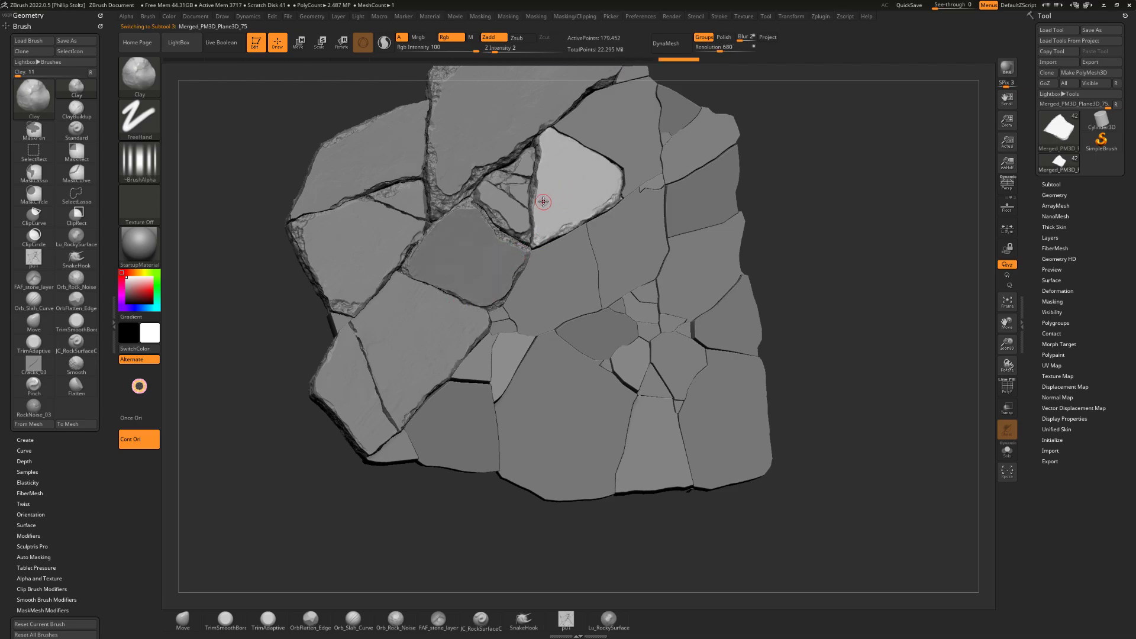
mouse_move(780, 144)
alt+mouse_down()
mouse_move(762, 199)
mouse_move(780, 183)
mouse_move(827, 200)
mouse_move(811, 207)
mouse_move(836, 203)
alt+mouse_up()
key(s)
mouse_move(814, 123)
mouse_down()
mouse_move(776, 152)
mouse_move(815, 126)
mouse_up()
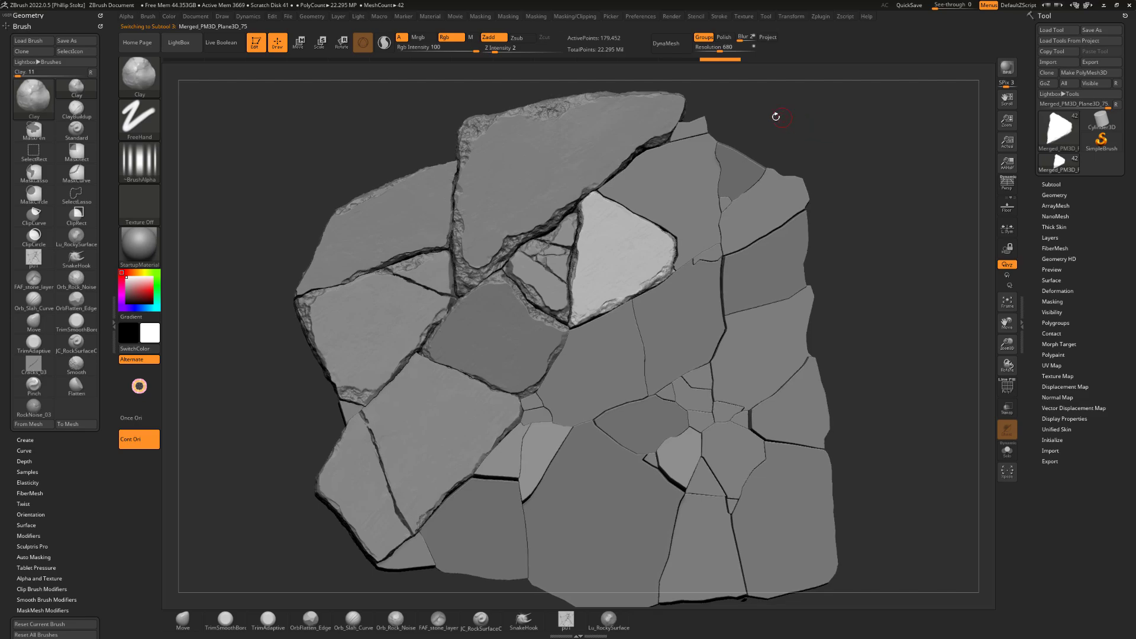
alt+click(535, 404)
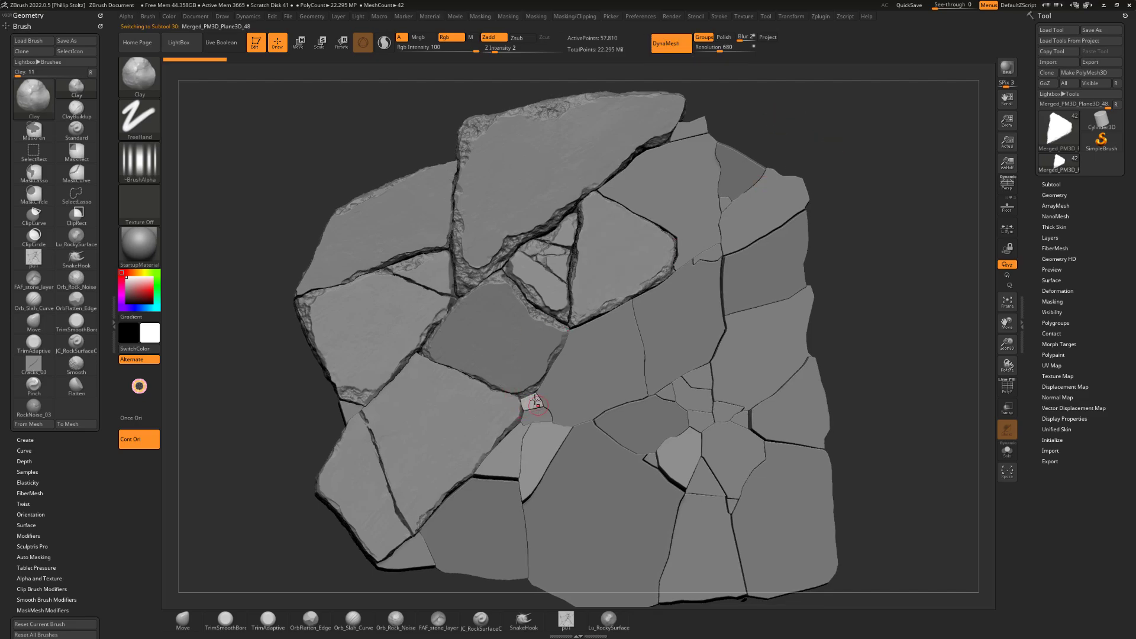
drag(854, 294, 826, 239)
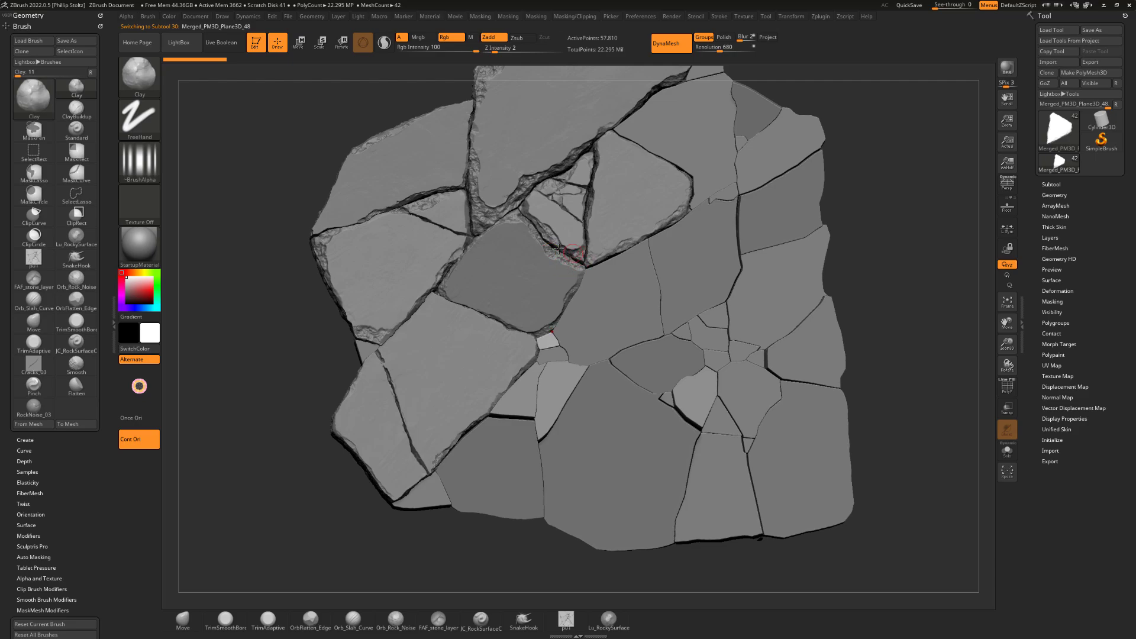
drag(862, 198, 624, 175)
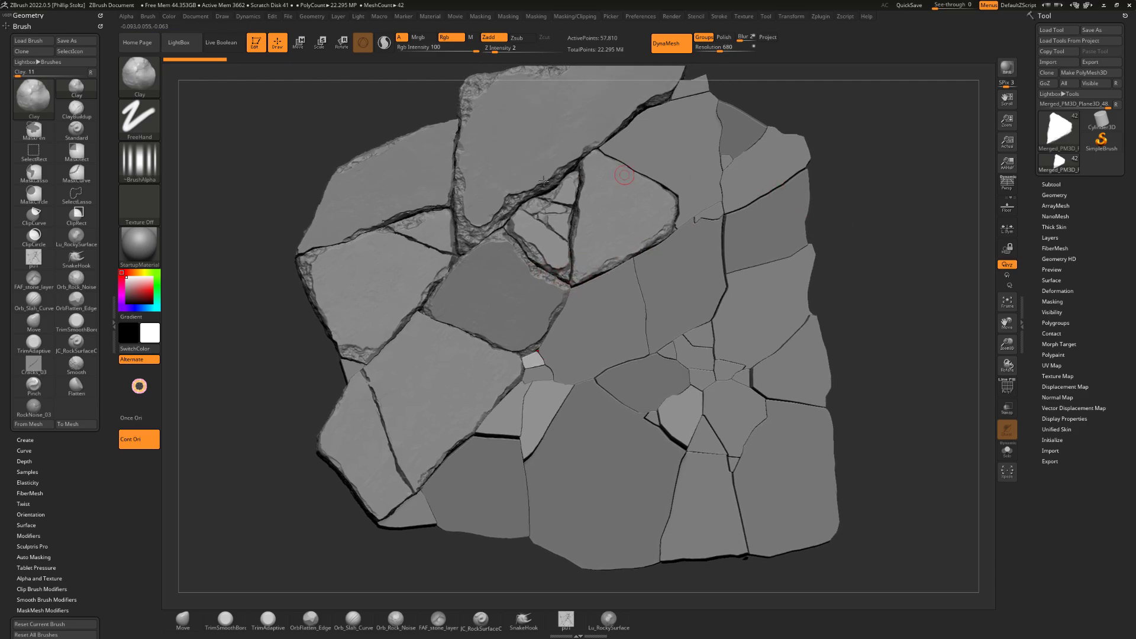
drag(831, 159, 485, 295)
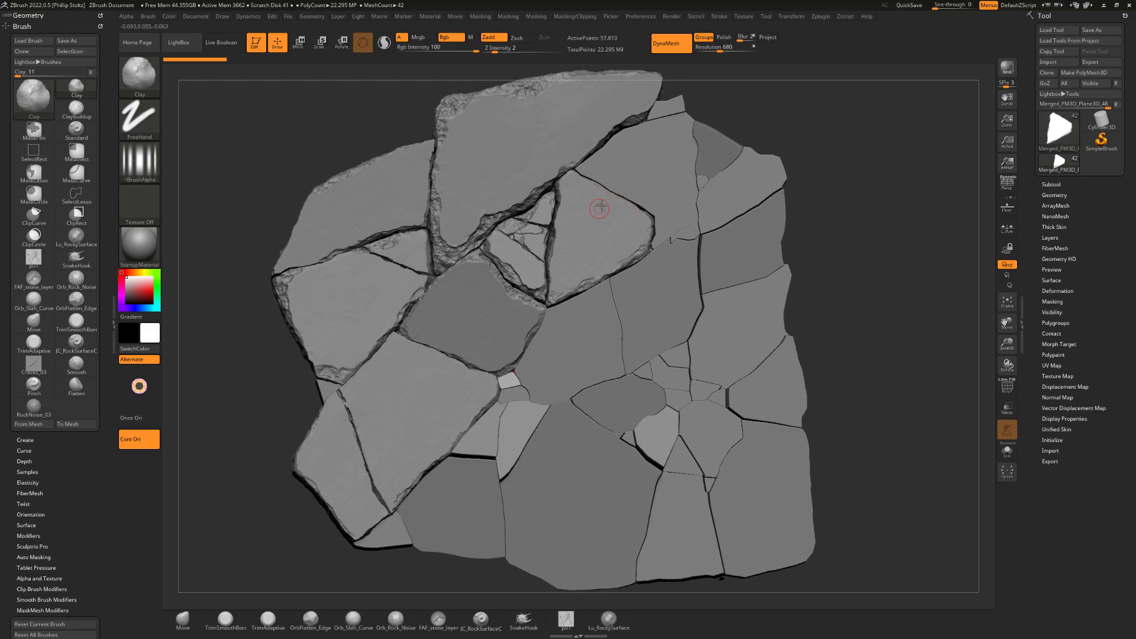
drag(787, 112, 775, 135)
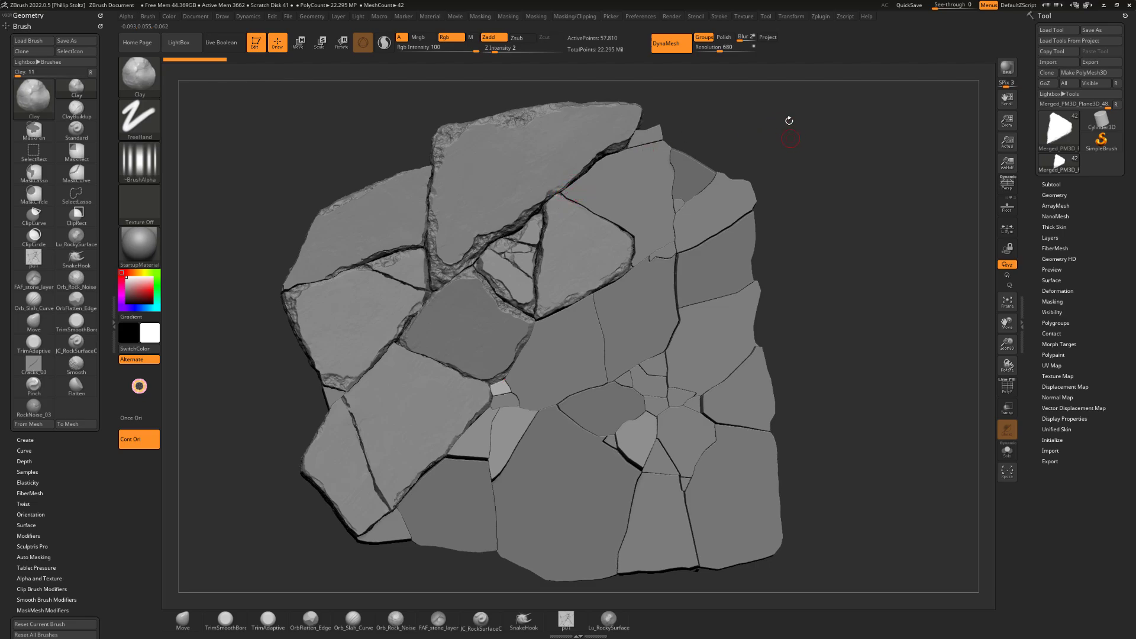
drag(788, 120, 726, 174)
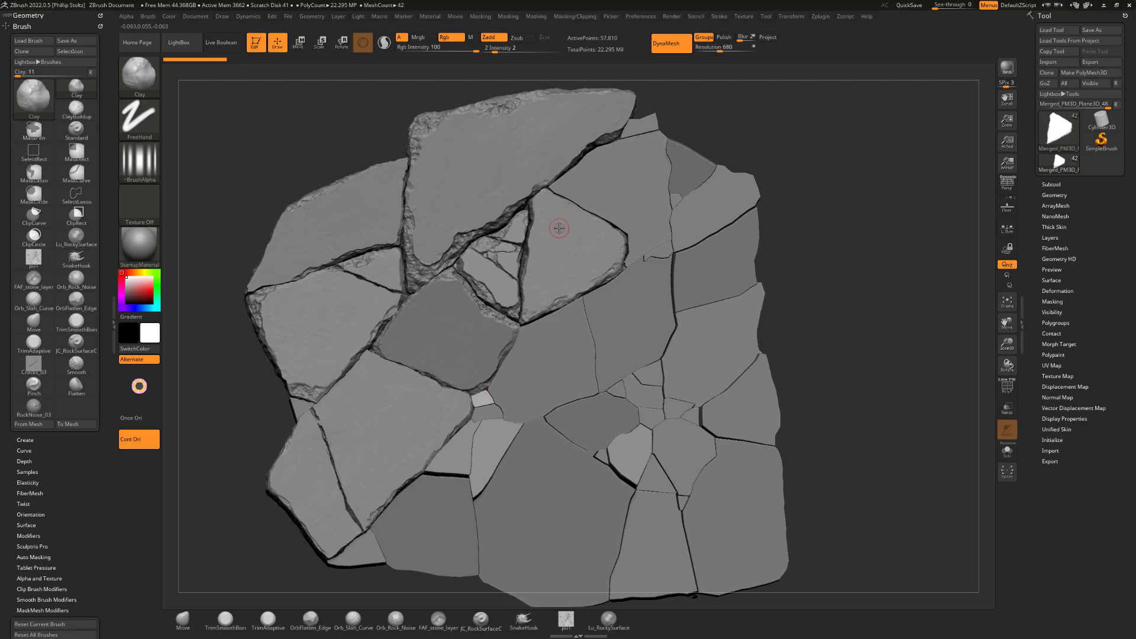
Switch to the Orb_rubble_02 brush and give it the DragDot stroke.
key(b)
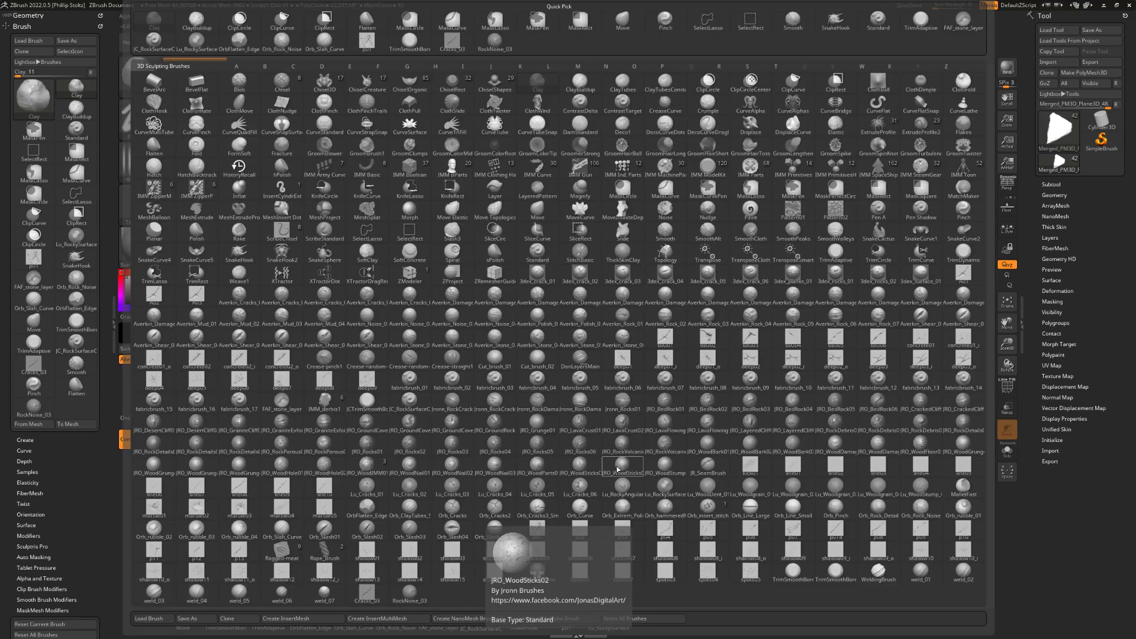
key(o)
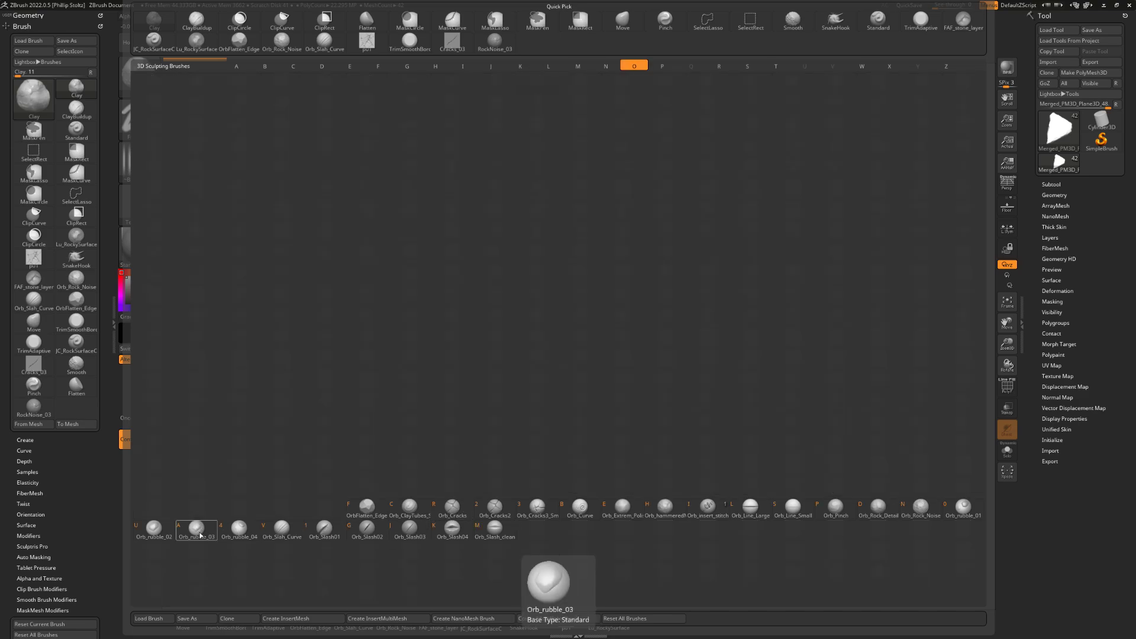
click(158, 533)
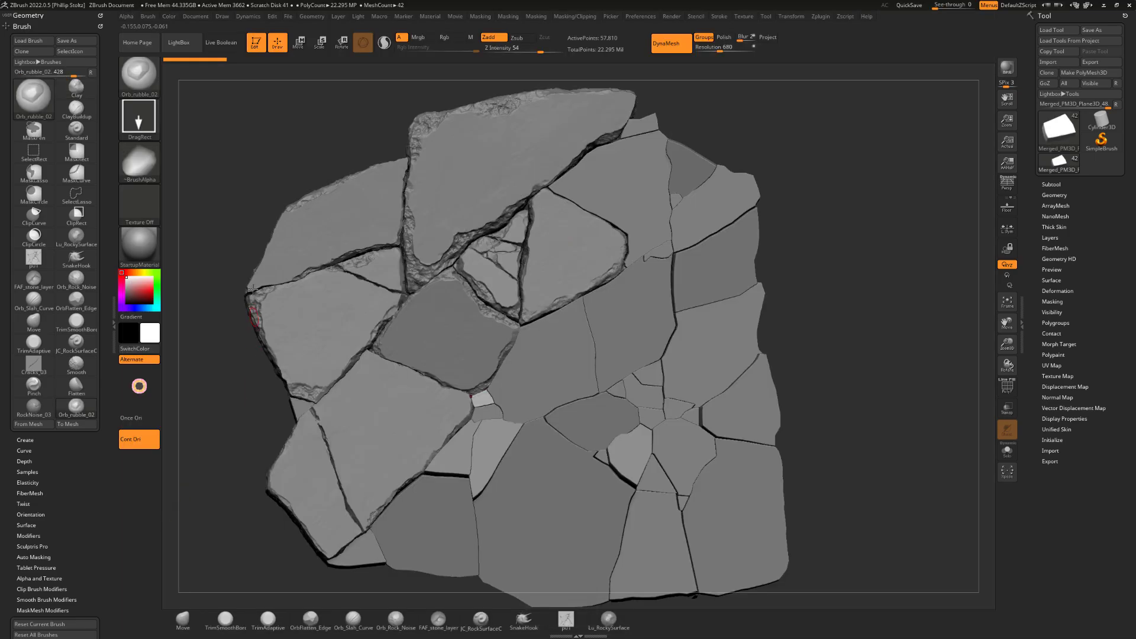
drag(259, 147, 343, 141)
key(s)
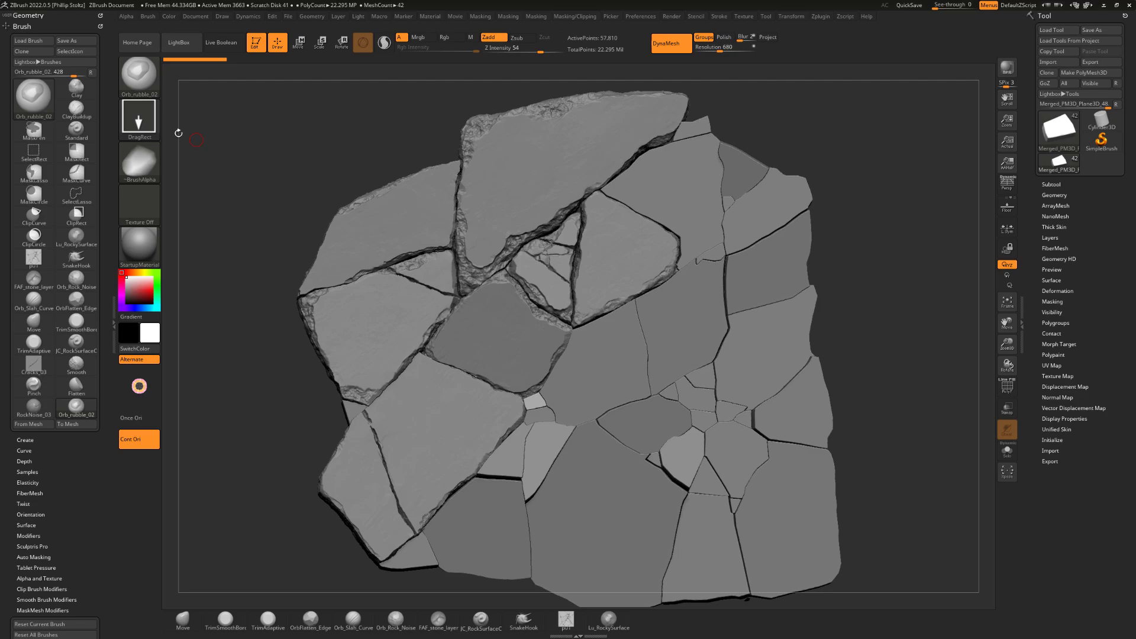
click(138, 118)
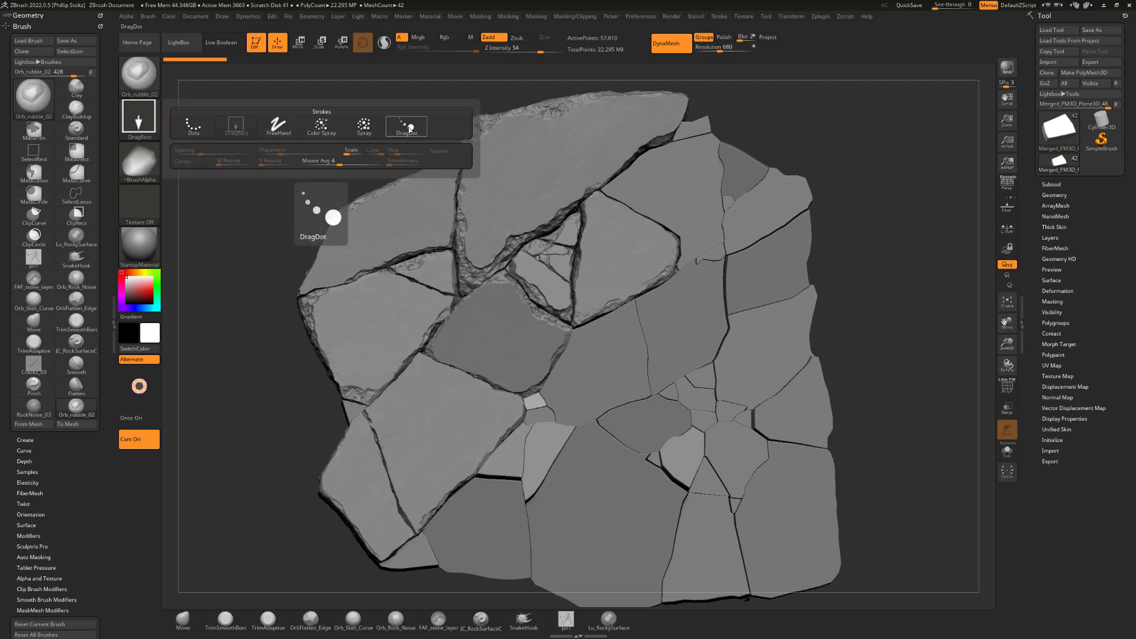
click(409, 129)
Resize the rubble brush and stamp separate faceted stones on the large top slab's face, undoing unwanted placements.
alt+drag(441, 114, 404, 131)
key(s)
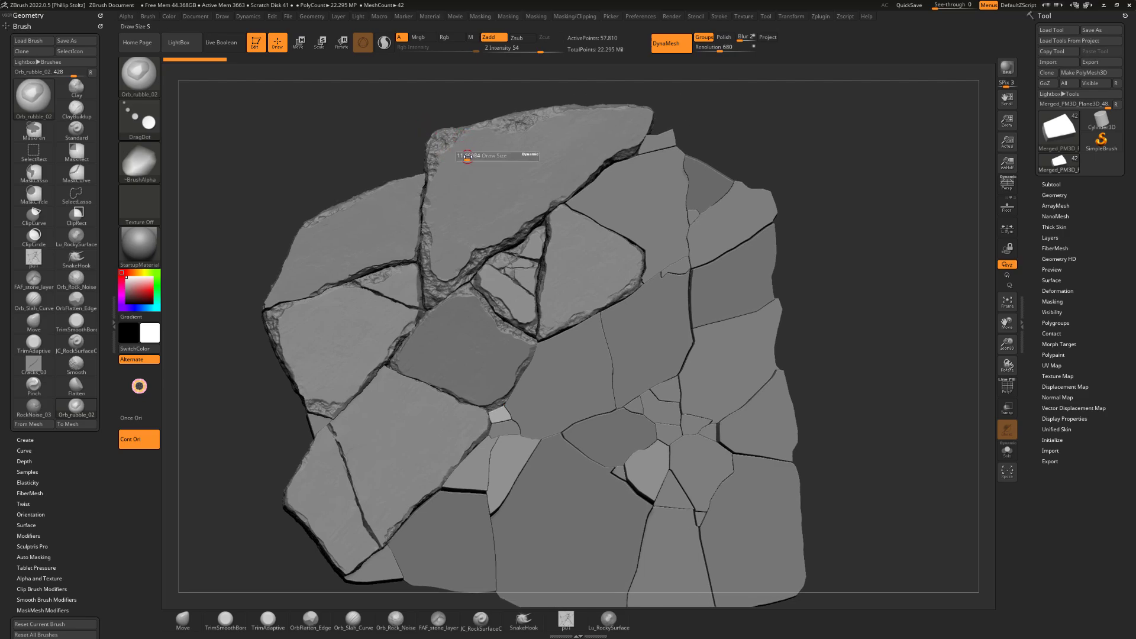
mouse_move(468, 157)
mouse_down()
mouse_move(481, 153)
mouse_move(486, 178)
mouse_move(540, 156)
mouse_up()
alt+click(483, 191)
key(ctrl+z)
click(562, 148)
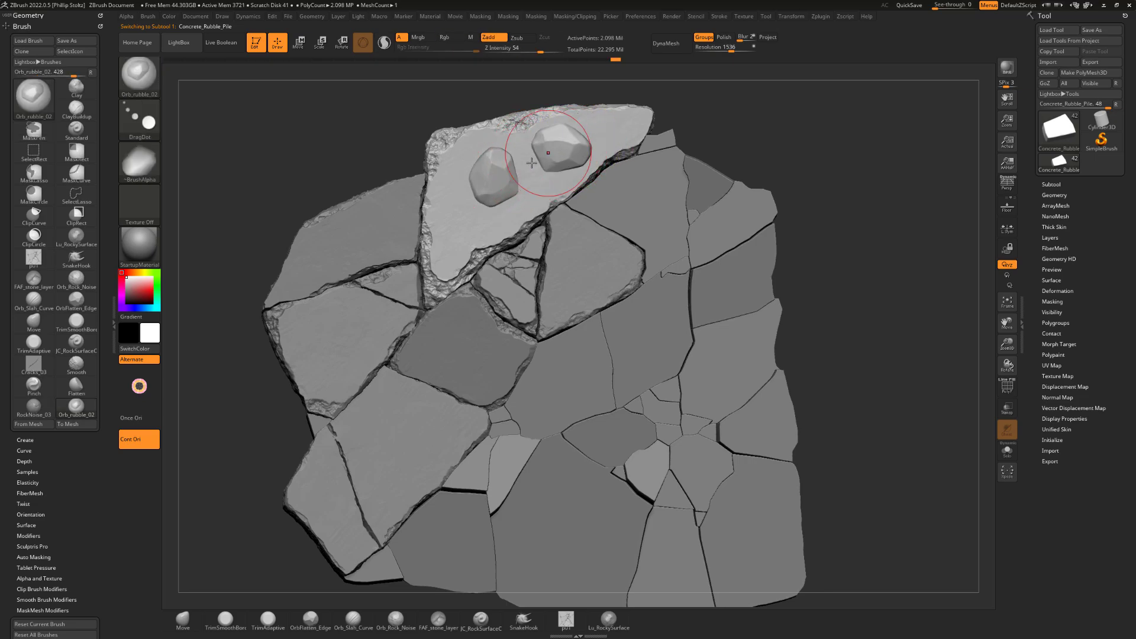
click(467, 225)
click(458, 170)
key(ctrl+z)
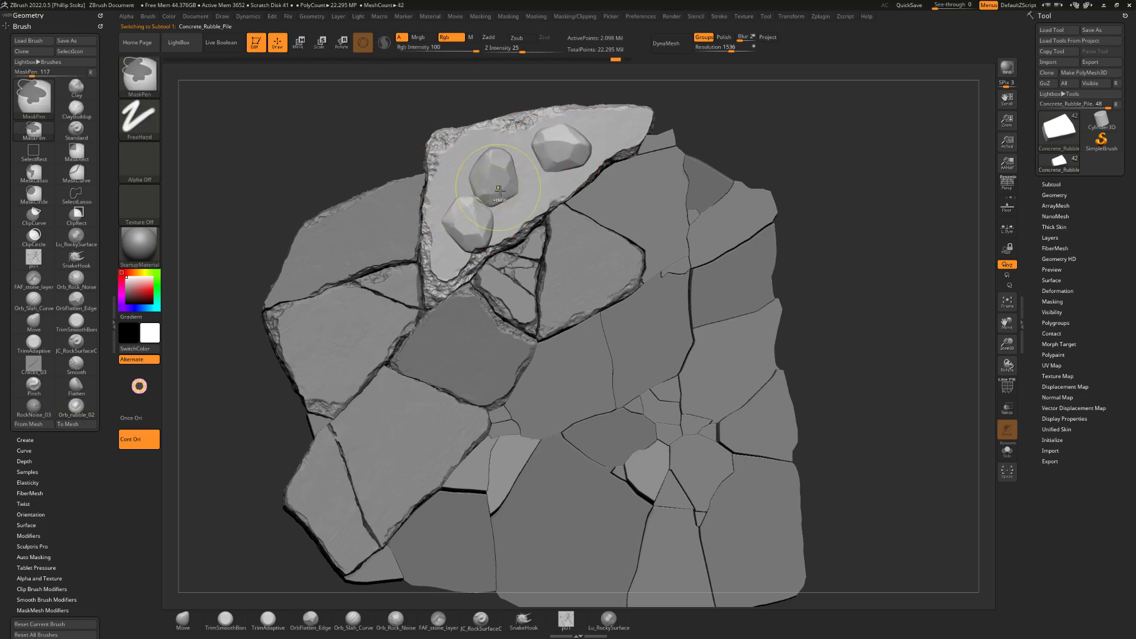
Undo the large rubble stones on the top slab's face and reduce the rubble brush's draw size.
key(ctrl+z)
key(ctrl+z)
key(ctrl+z)
key(s)
drag(516, 173, 506, 172)
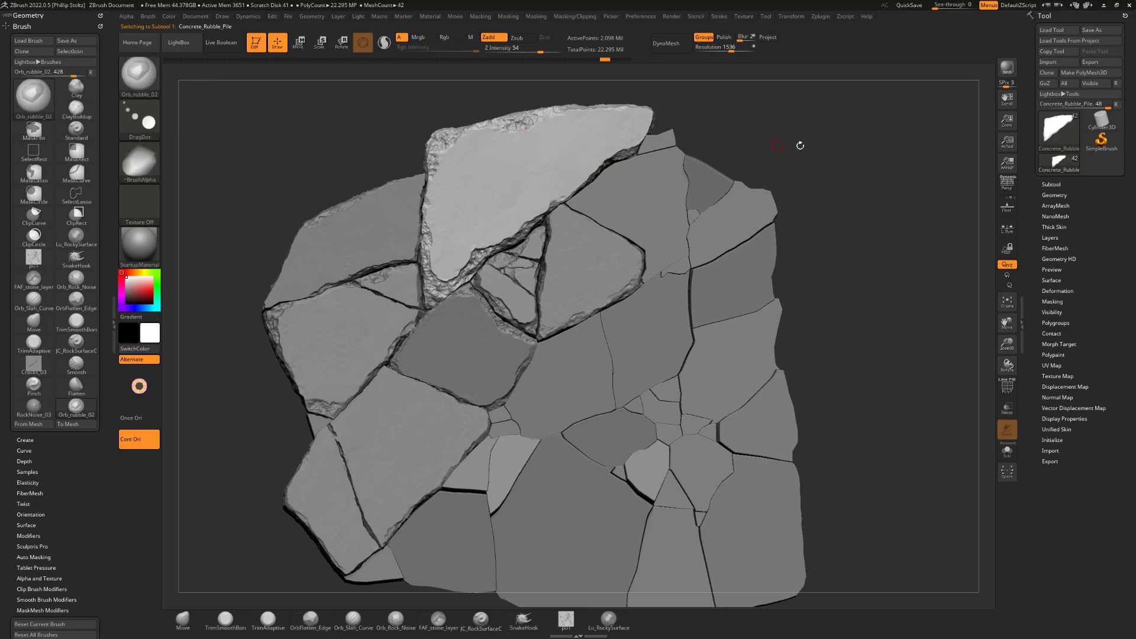
Stamp small rubble stones along the chipped lower edge and tip of the large top slab, undoing the last one.
drag(801, 145, 766, 122)
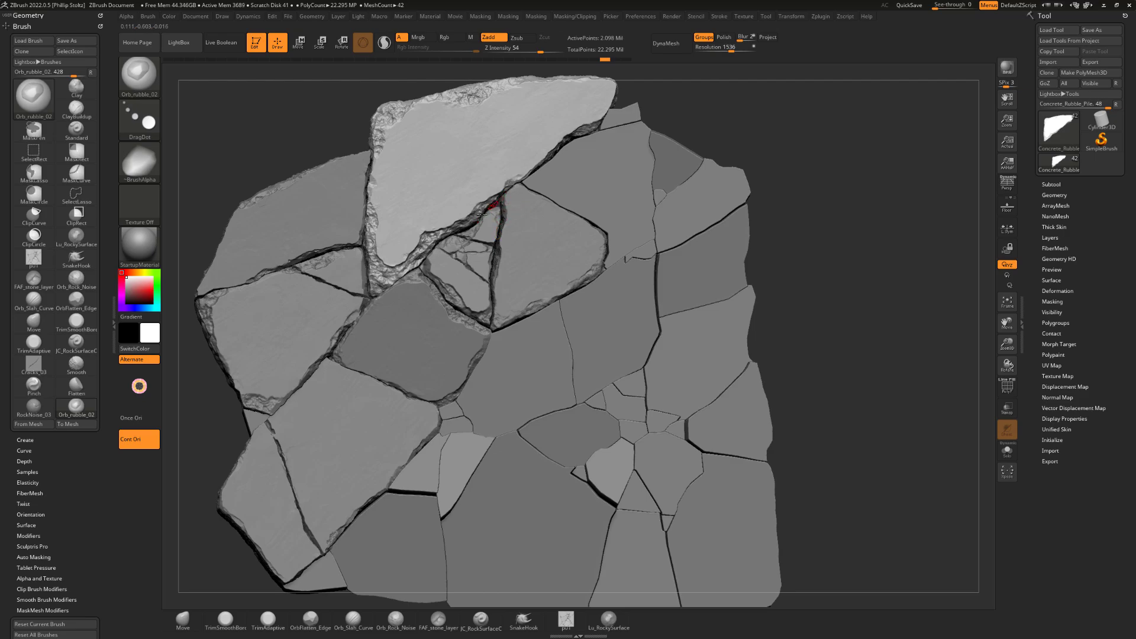
drag(462, 214, 466, 223)
drag(380, 254, 382, 243)
alt+drag(779, 133, 748, 144)
key(ctrl+z)
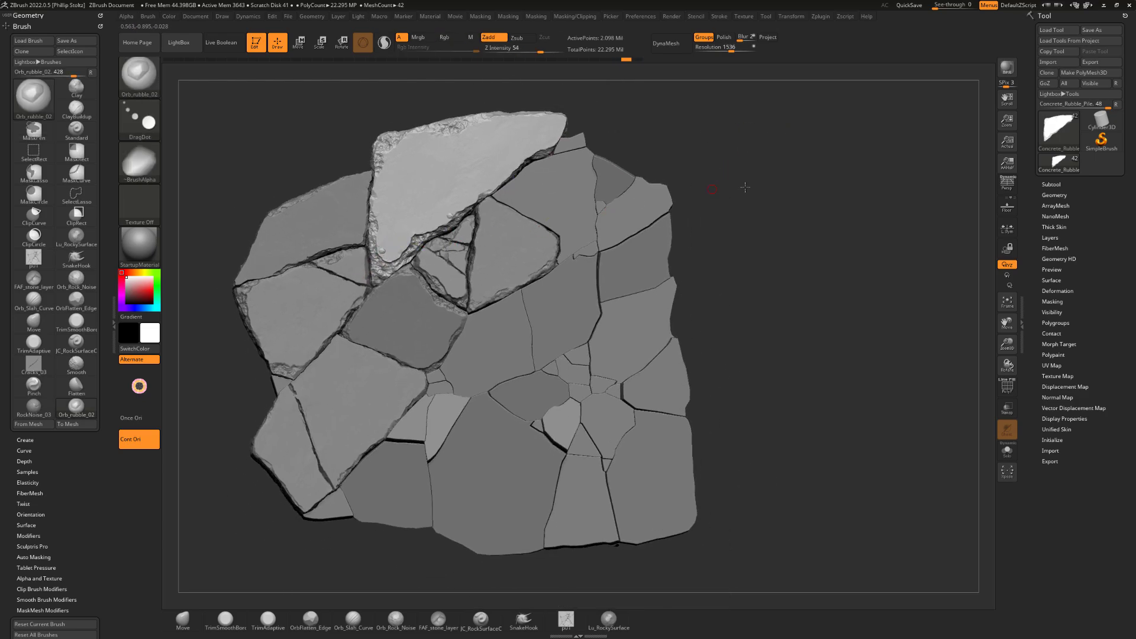
alt+drag(745, 188, 764, 152)
Select the cracked triangular fragments below the top slab and stamp small stones along their lower and right edges.
alt+click(466, 253)
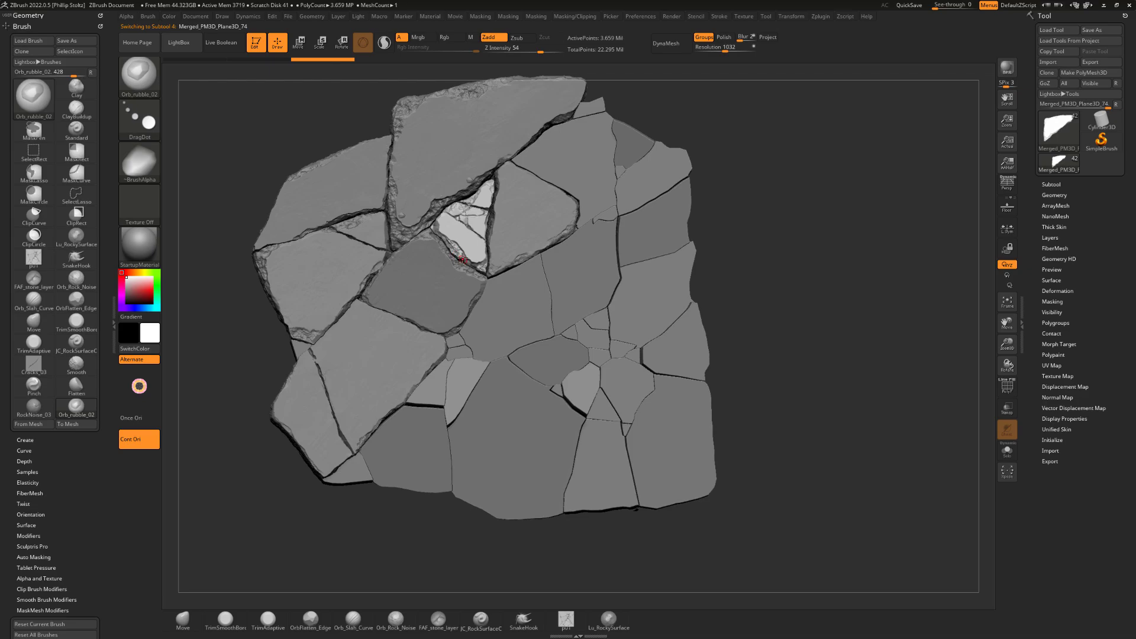
drag(472, 259, 479, 262)
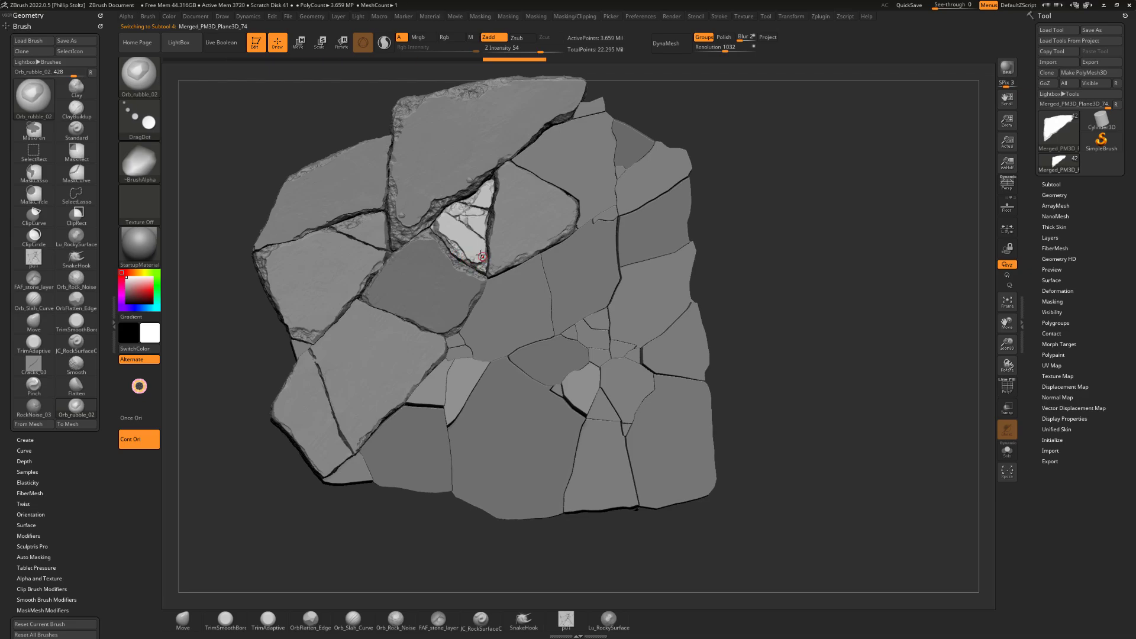
click(481, 256)
click(483, 232)
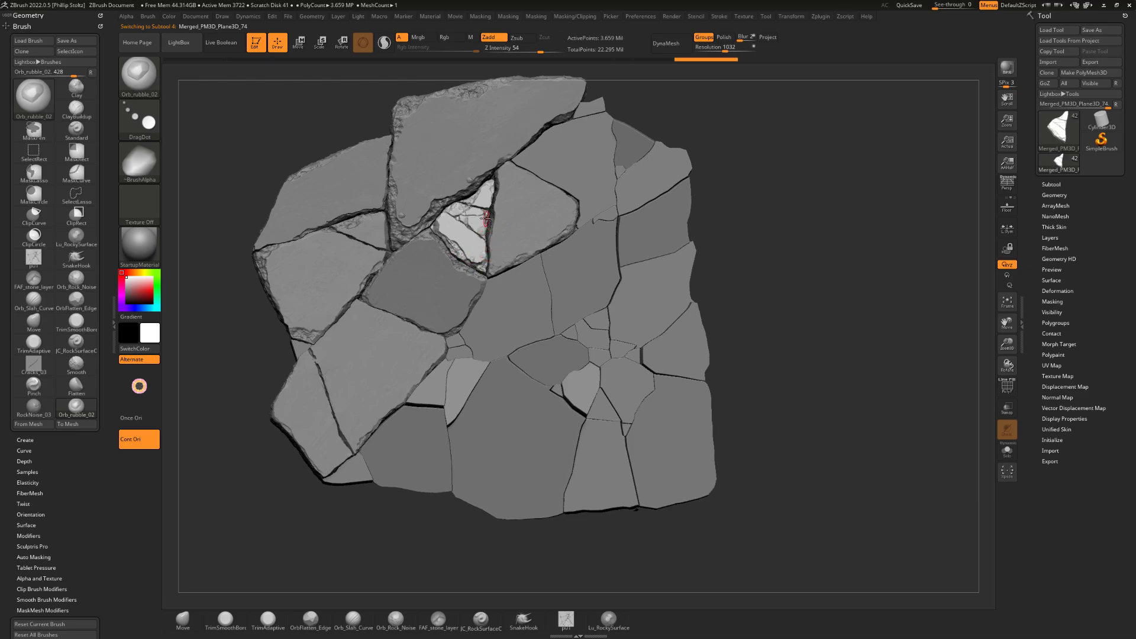
click(485, 215)
alt+drag(723, 148, 736, 158)
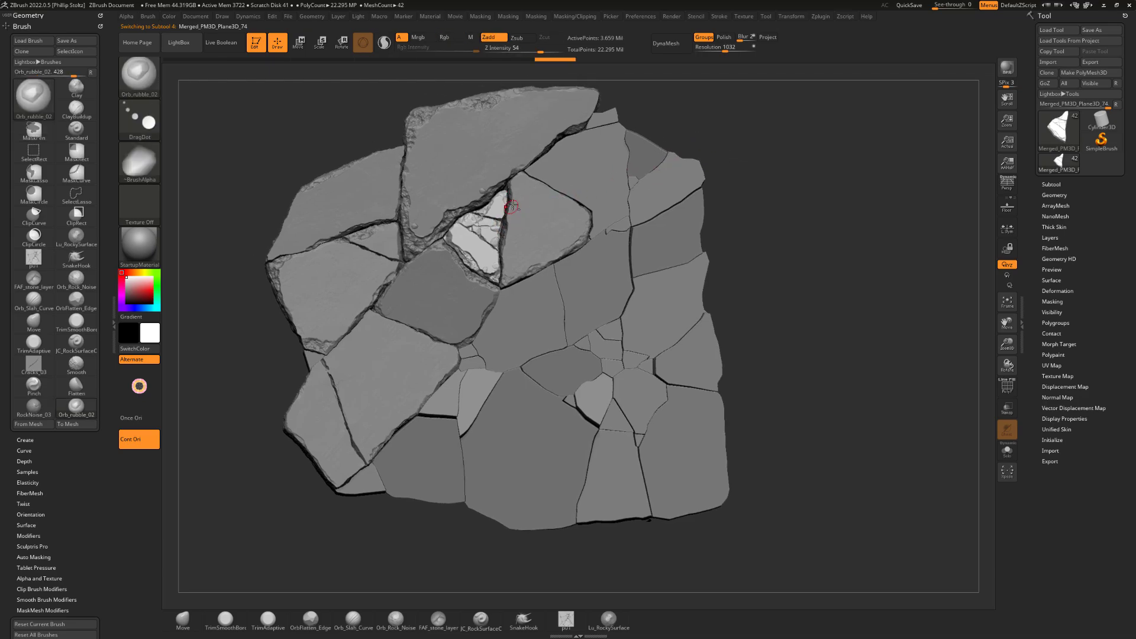
Select the slab right of the cracked fragments and stamp small stones near its upper corner.
alt+click(515, 190)
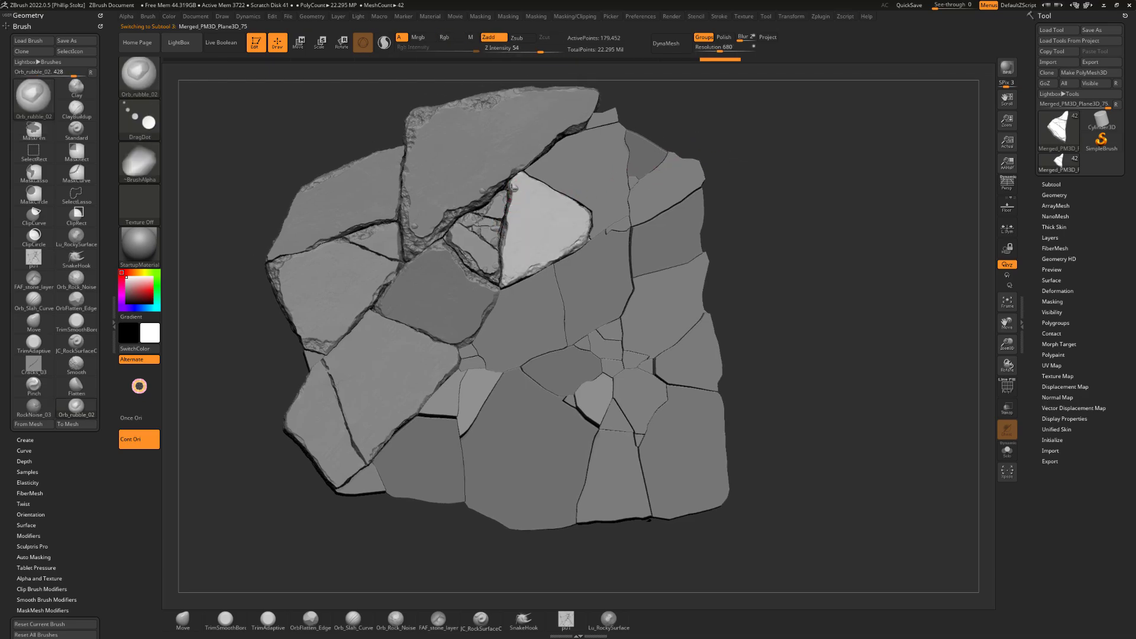
click(511, 188)
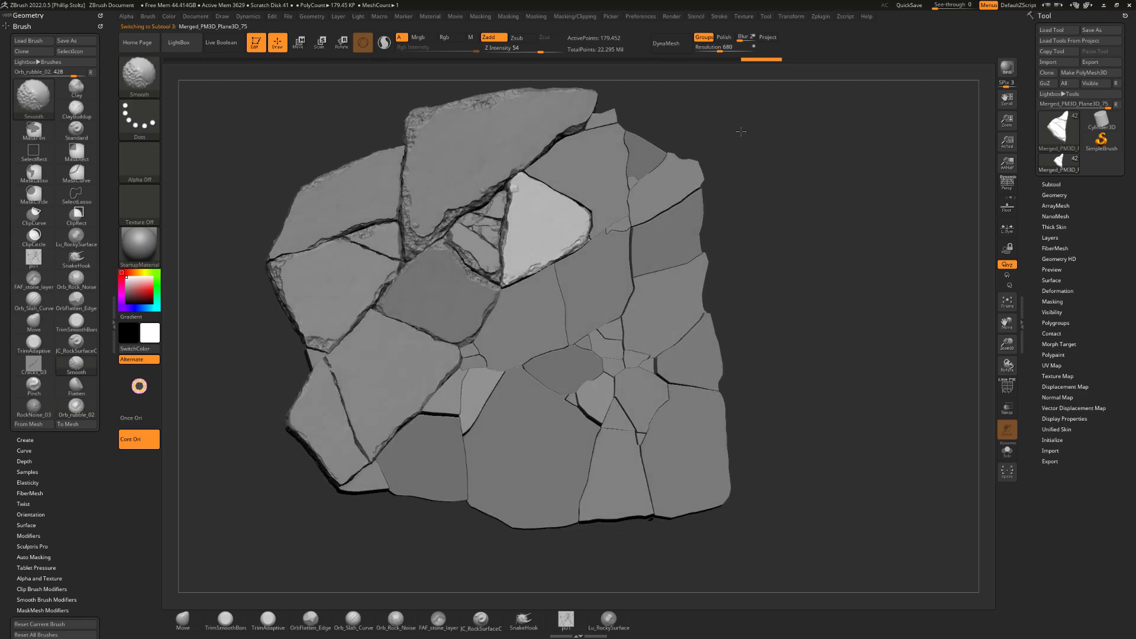
mouse_move(740, 131)
shift+mouse_down()
mouse_move(727, 168)
mouse_move(751, 166)
mouse_move(749, 177)
shift+mouse_up()
click(500, 234)
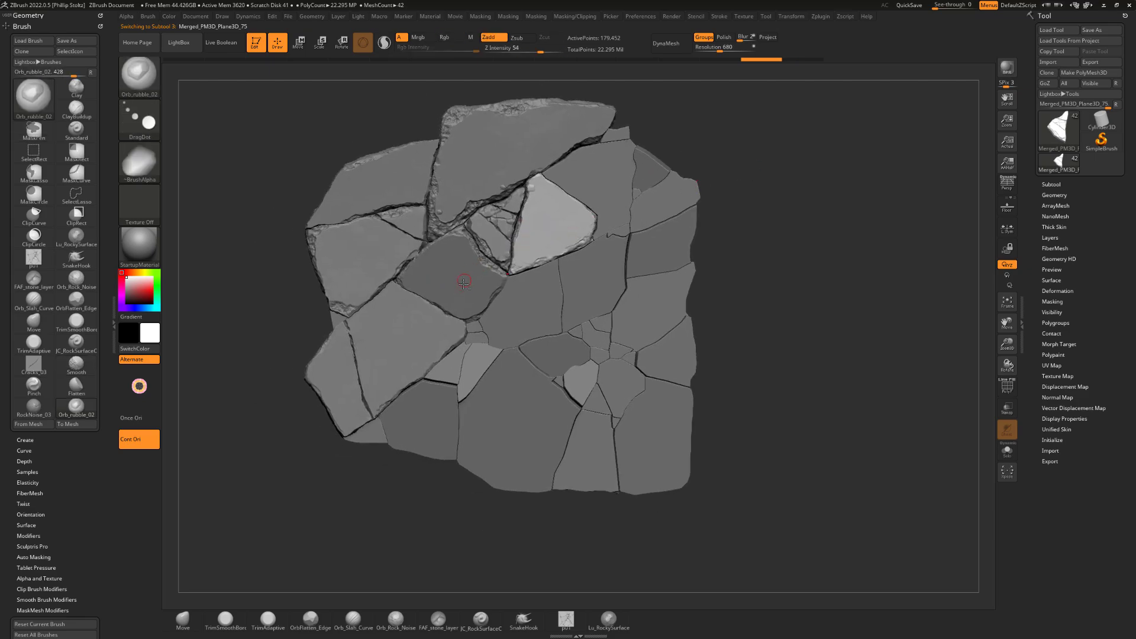
Select the large lower-left slab and stamp small stones along its upper edge and lengthwise crack, undoing one placement.
alt+click(419, 304)
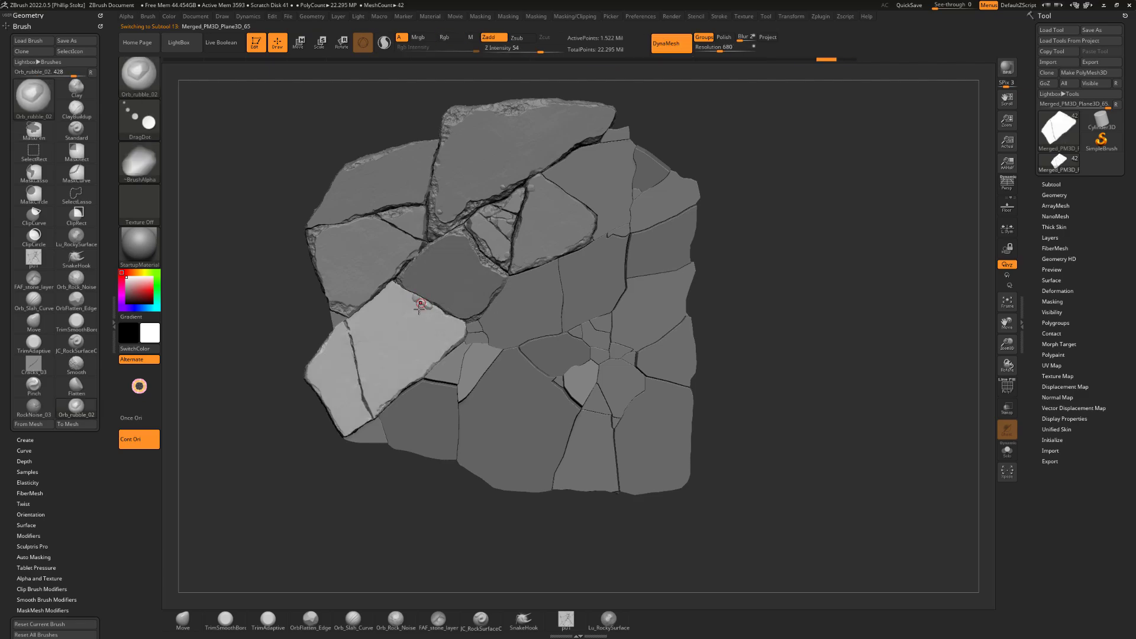
click(420, 304)
key(ctrl+z)
click(357, 314)
click(366, 408)
click(362, 397)
click(358, 388)
alt+drag(286, 408, 290, 424)
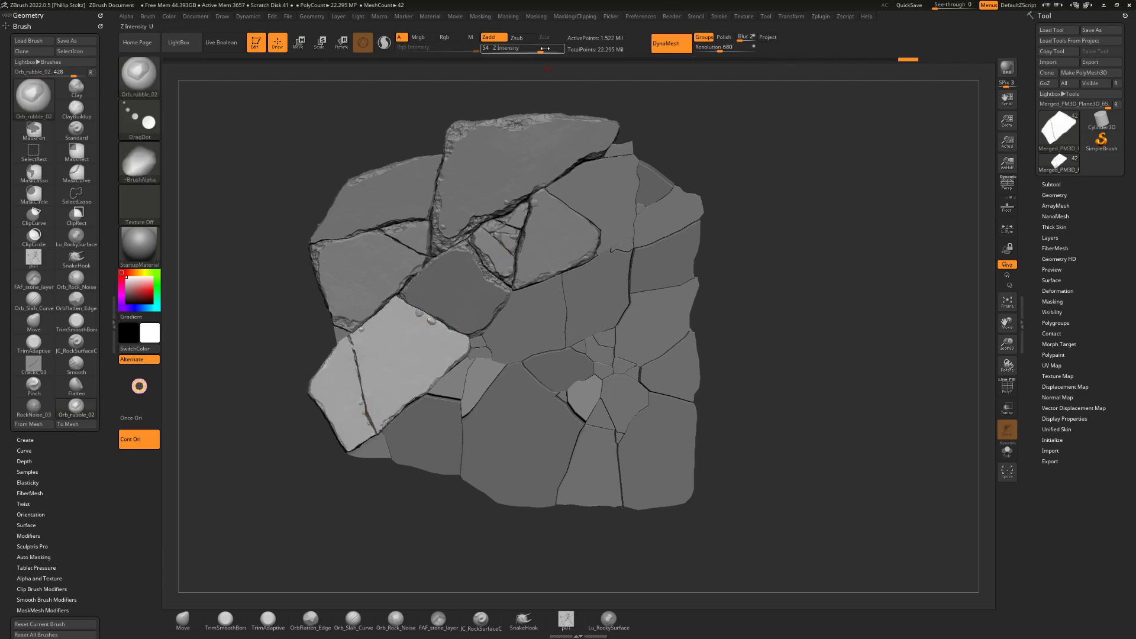
Raise the rubble brush's Z Intensity to 68 and stamp small stones on the right corner of the upper-left cracked slab.
drag(545, 48, 551, 48)
alt+click(496, 242)
alt+click(423, 233)
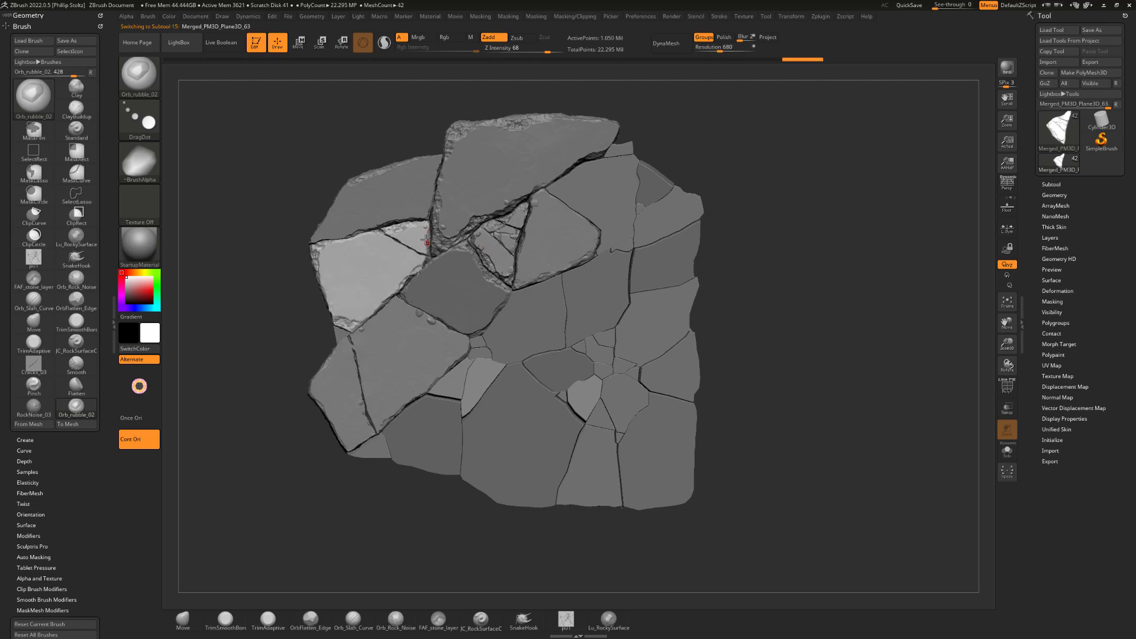
click(426, 231)
click(427, 239)
Try stronger small stones around the central slab's upper corner and beside the cracked fragments.
alt+click(481, 239)
click(473, 238)
click(525, 207)
alt+right_drag(514, 266, 531, 255)
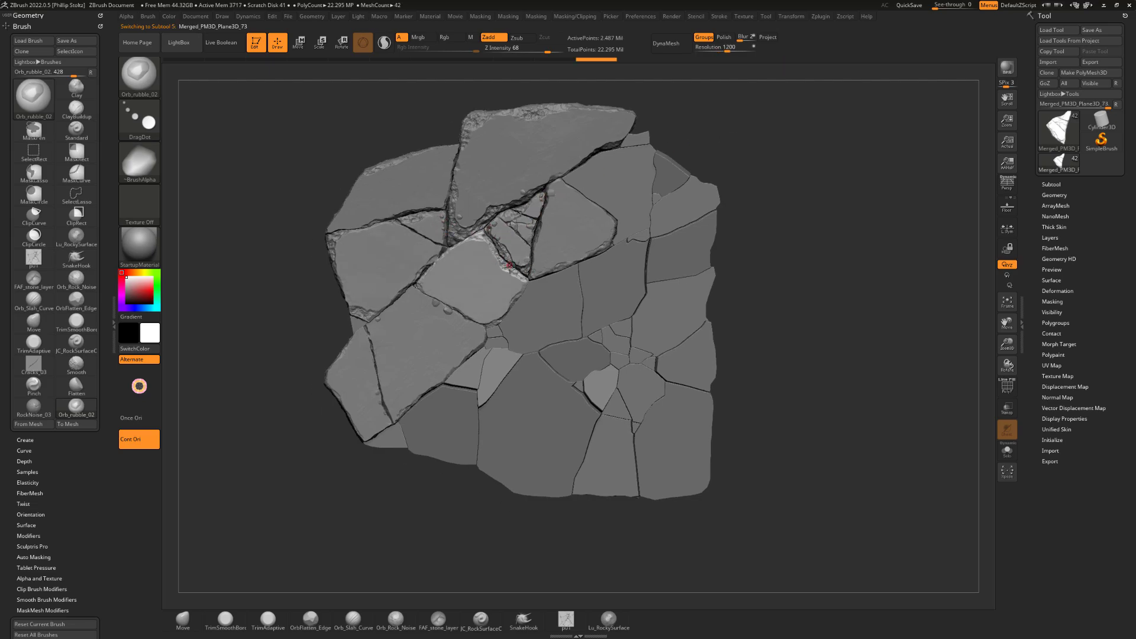
Undo the last small stones on the cracked fragments and the large top slab.
key(ctrl)
key(ctrl+z)
key(ctrl+z)
key(ctrl+z)
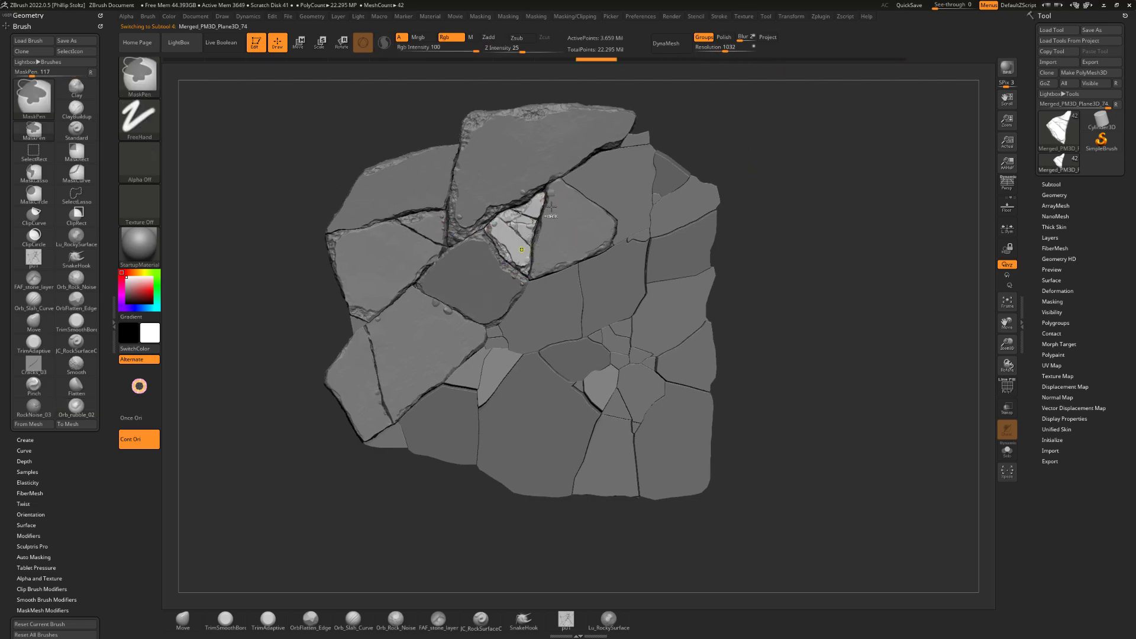
key(ctrl+z)
ctrl+right_drag(725, 129, 731, 139)
alt+click(532, 157)
key(ctrl+z)
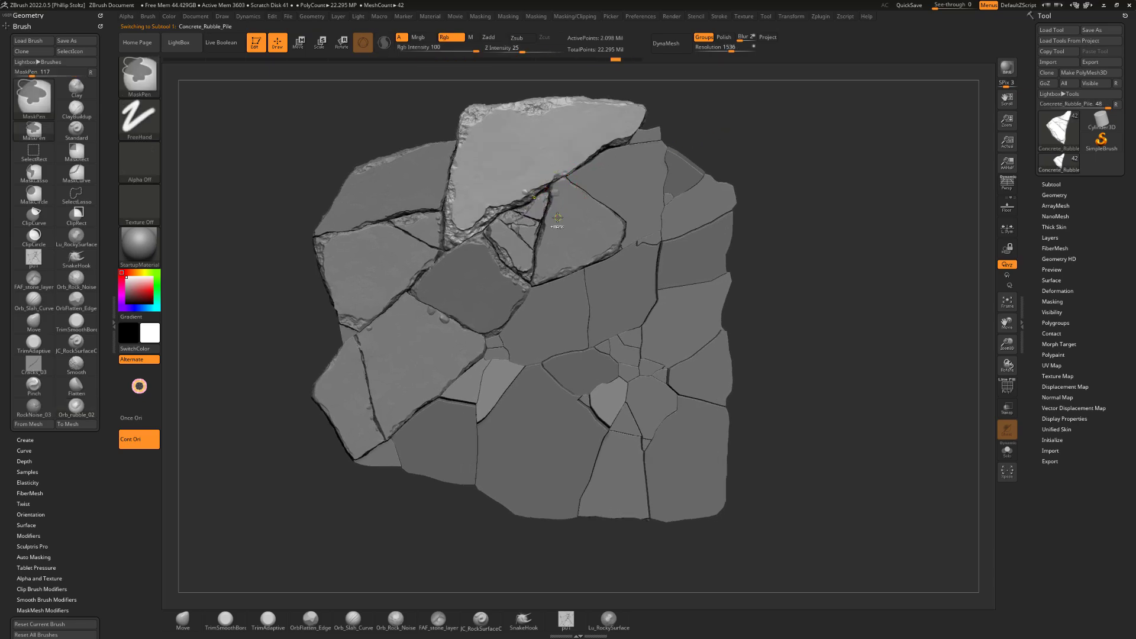
key(ctrl+z)
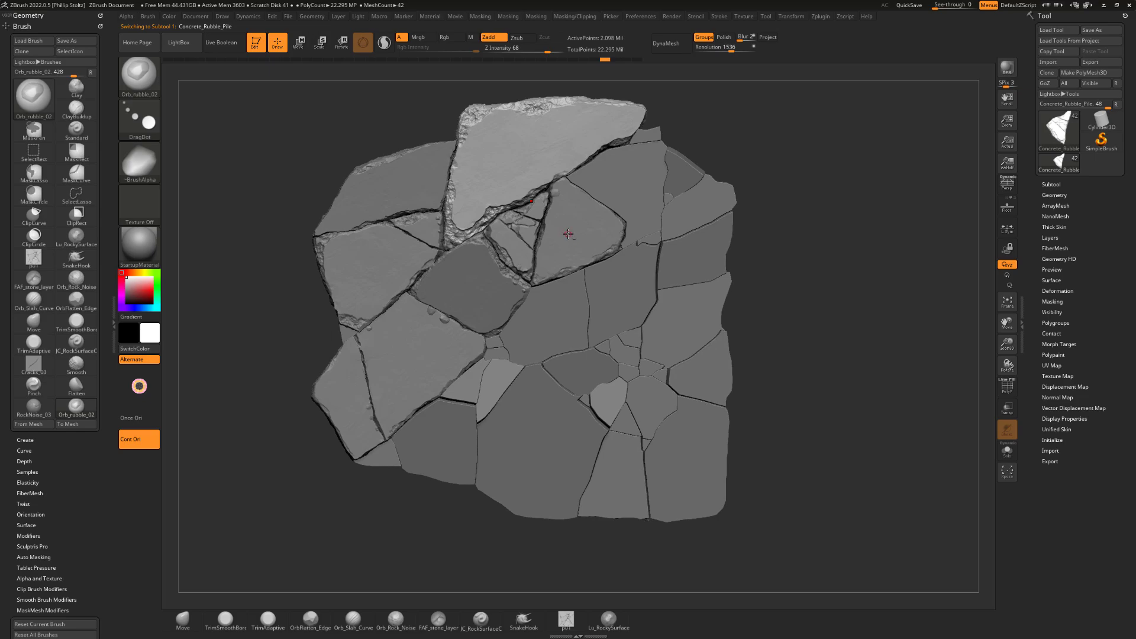
Select the slab right of the cracked fragments and stamp small stones along its right and lower edges.
alt+click(568, 234)
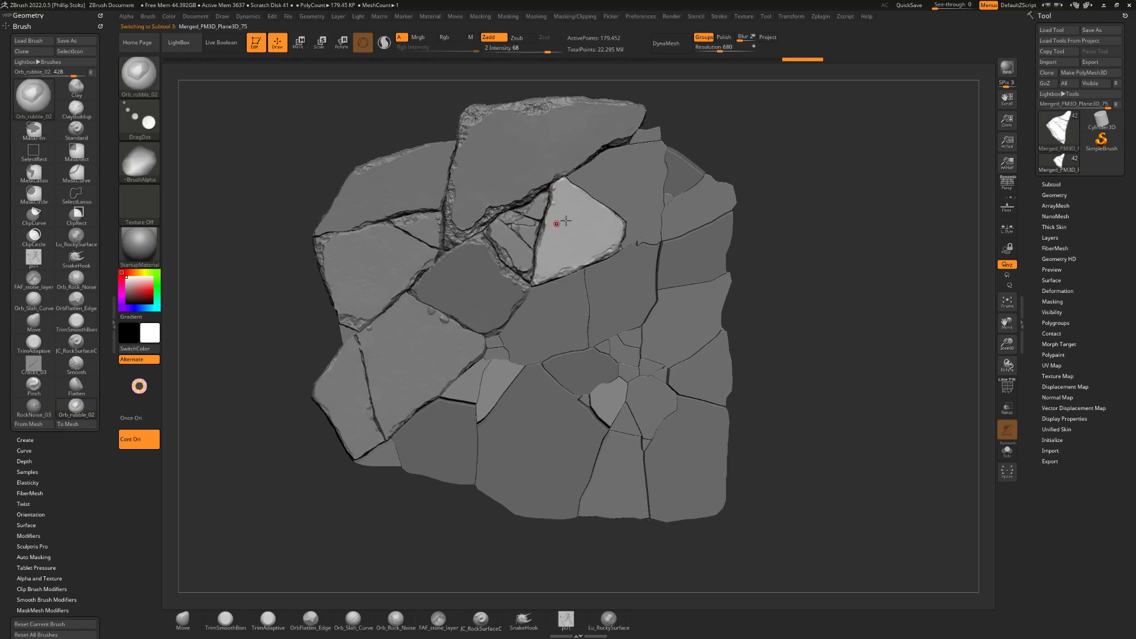
click(616, 220)
drag(619, 243, 525, 284)
Select the four-sided central slab and stamp small stones along its right edge and bottom corner.
alt+click(508, 287)
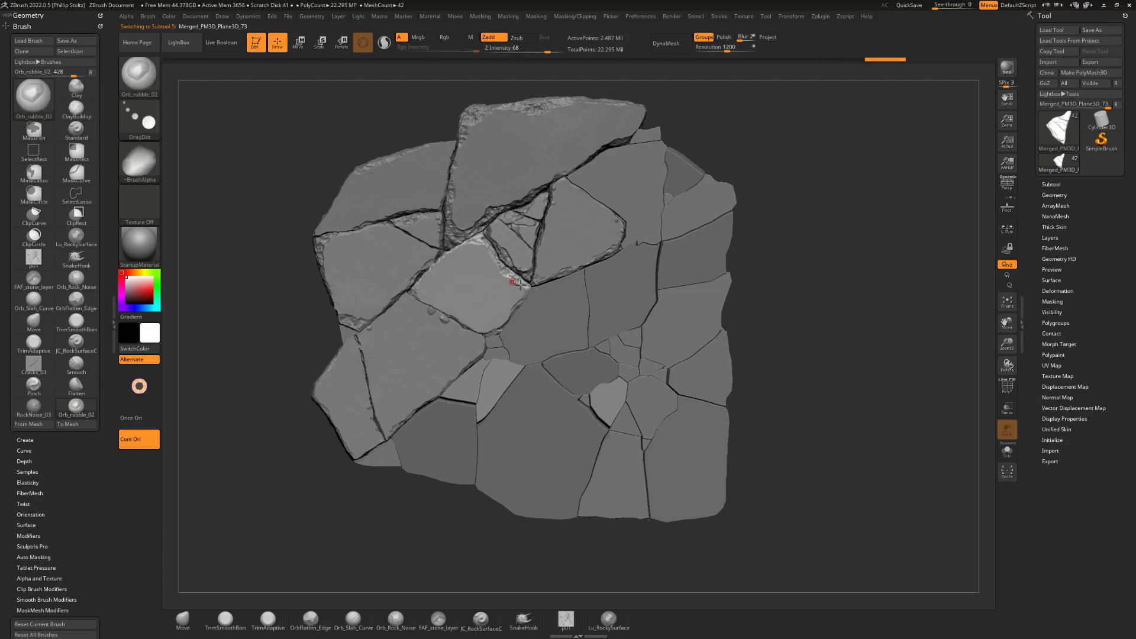
drag(524, 301, 516, 311)
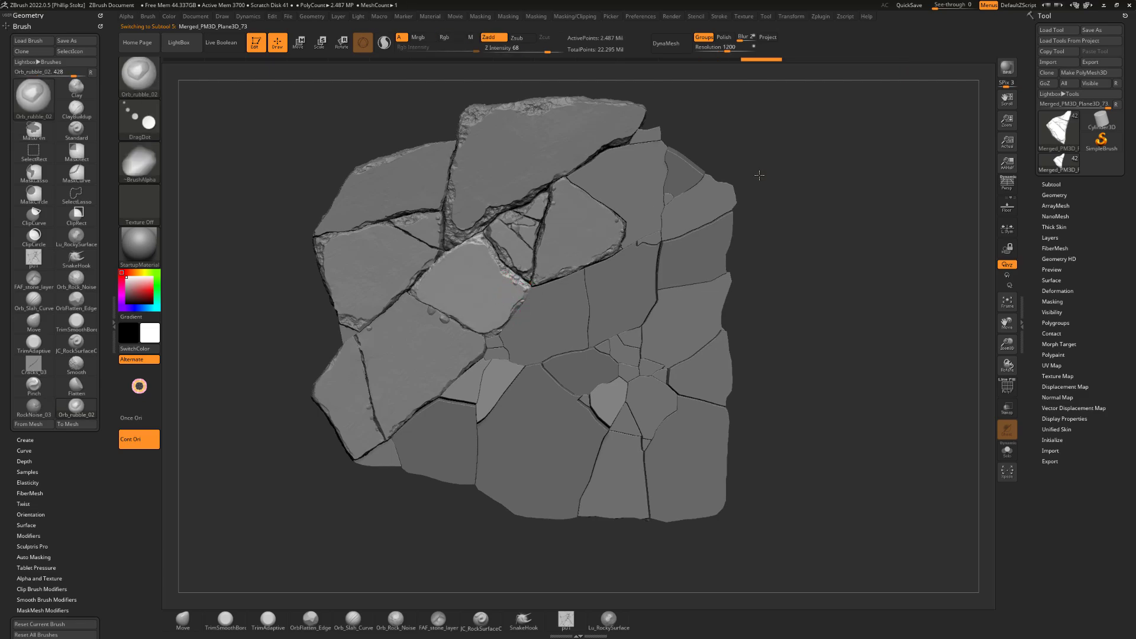
drag(759, 175, 831, 109)
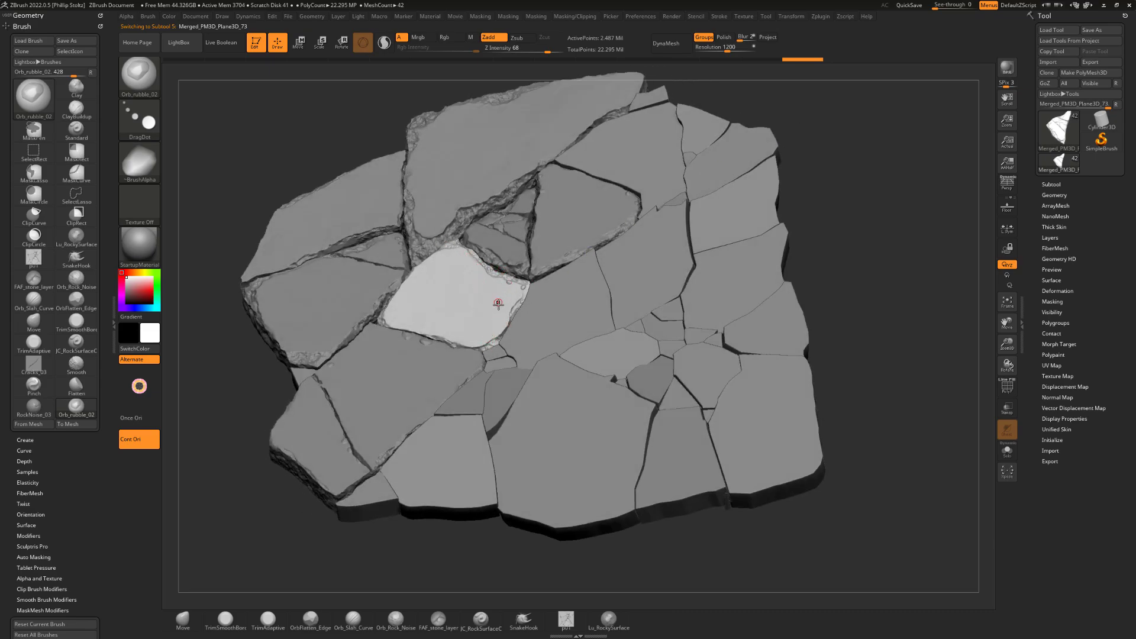
drag(486, 345, 493, 345)
drag(818, 176, 749, 178)
drag(266, 363, 263, 408)
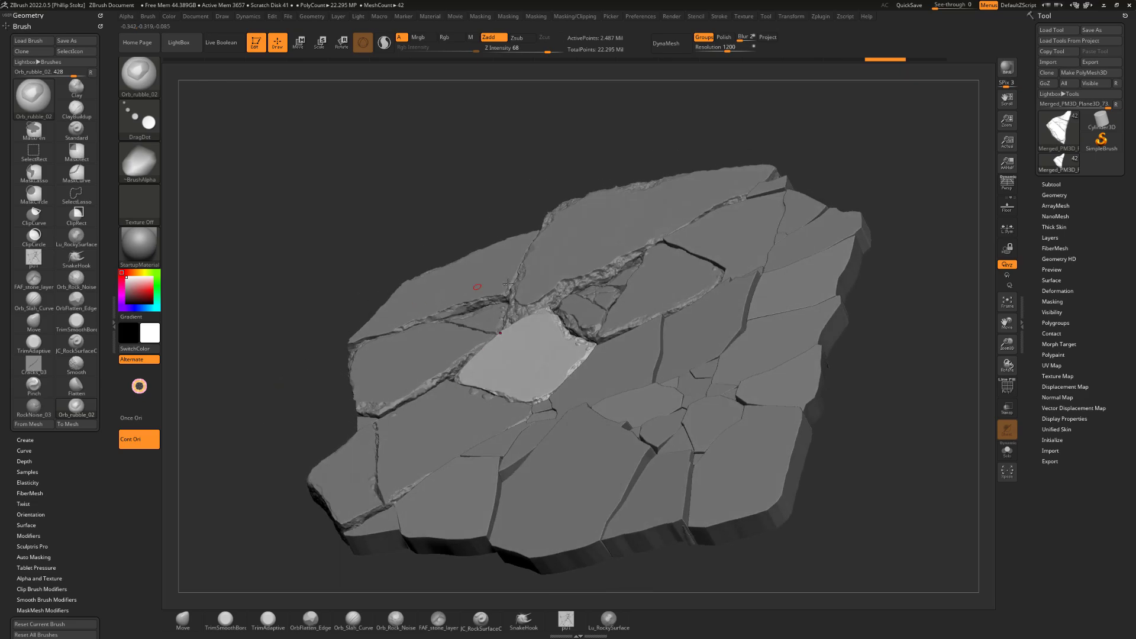
Try a scattering of small rubble stones on the face of the upper-left cracked slab.
alt+click(525, 295)
drag(443, 258, 506, 309)
drag(496, 158, 535, 281)
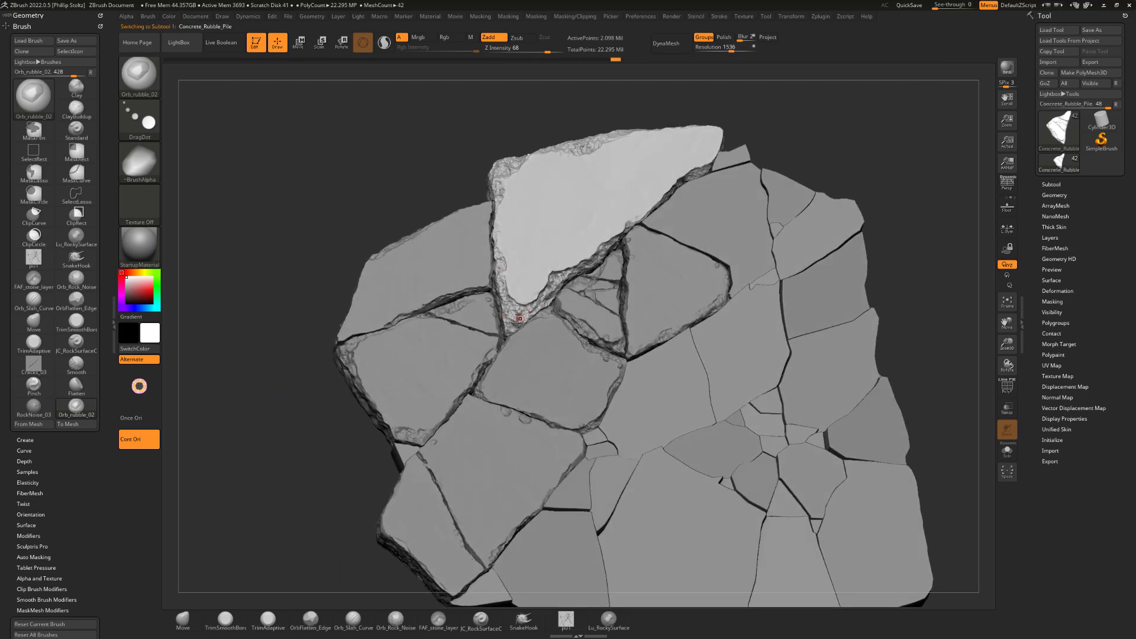
alt+click(496, 326)
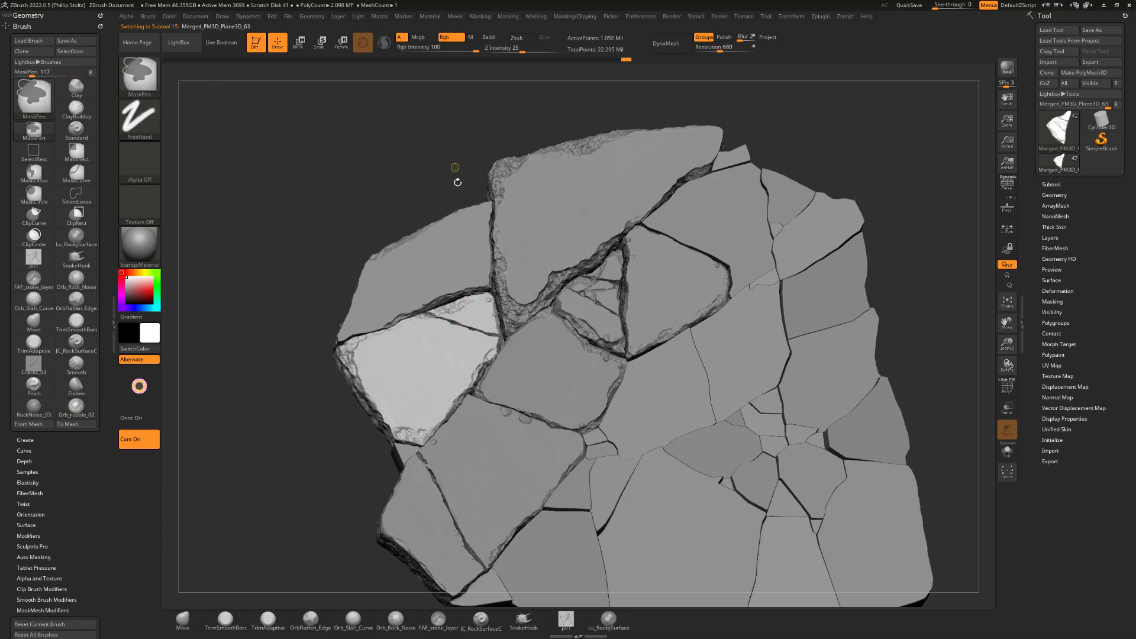
drag(456, 178, 481, 266)
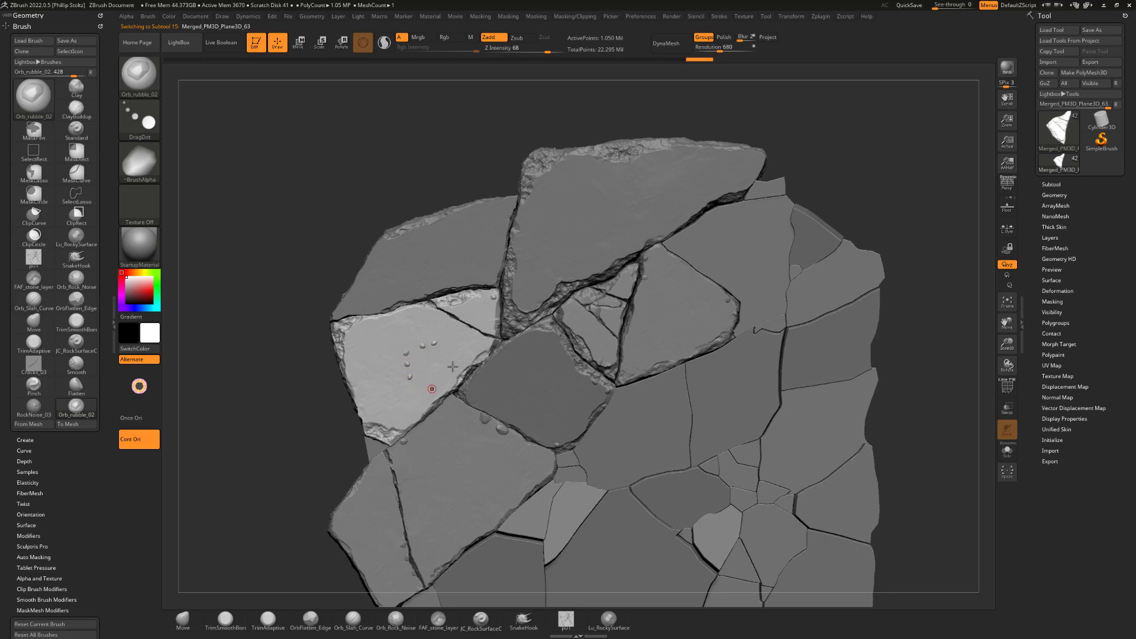
click(432, 389)
key(ctrl+z)
key(ctrl+z)
key(ctrl+z)
key(ctrl+z)
key(ctrl+z)
key(ctrl+z)
Stamp a small stone on the upper-left slab's right corner and another on the lower-left slab's upper edge.
click(494, 306)
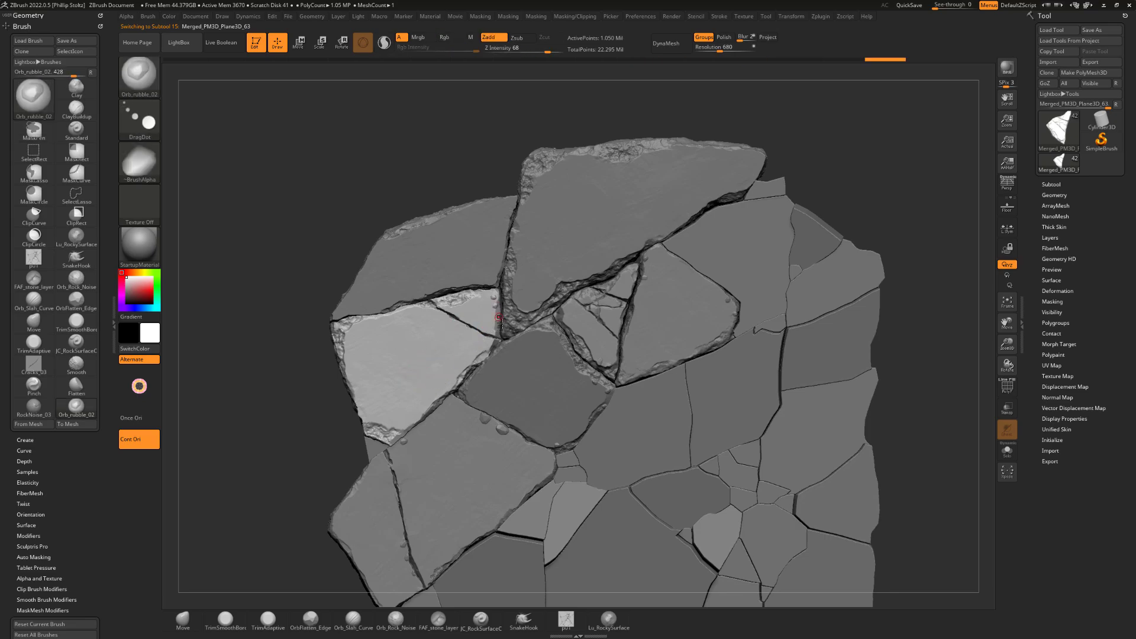
alt+click(491, 424)
click(490, 424)
Stamp small stones on the upper part of the cracked triangular fragments and around the large top slab's lower tip.
alt+right_drag(669, 259, 627, 245)
alt+click(562, 293)
click(556, 295)
click(547, 284)
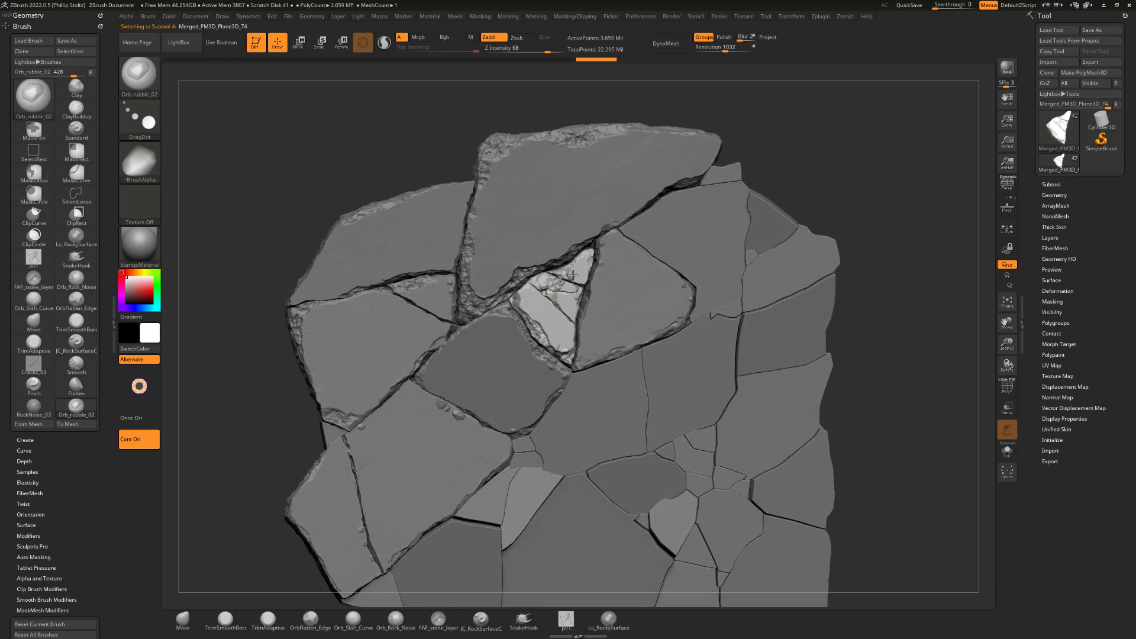
click(572, 276)
alt+click(482, 309)
click(481, 314)
click(467, 310)
Select the central slab and stamp small stones along its left corner, right edge and upper corner.
alt+click(436, 351)
alt+click(432, 363)
click(419, 376)
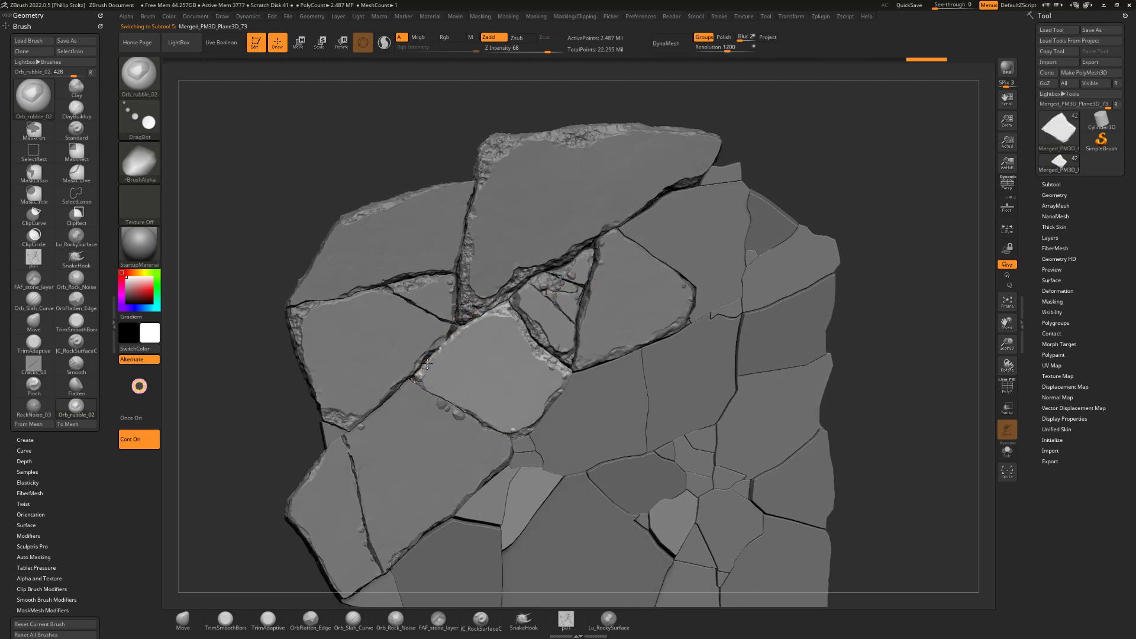
click(427, 364)
click(437, 350)
ctrl+right_drag(466, 331, 458, 313)
click(547, 380)
click(504, 318)
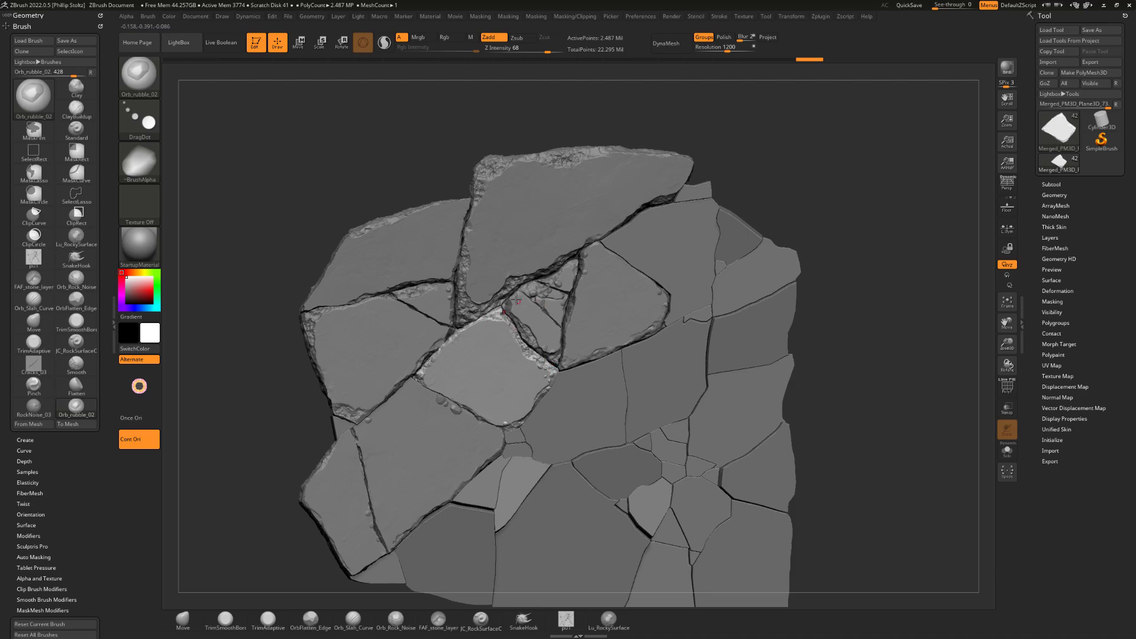
Add more small stones to the cracked fragments' left edge and the large top slab's lower tip.
alt+click(523, 308)
click(516, 307)
click(521, 321)
alt+click(480, 288)
click(471, 289)
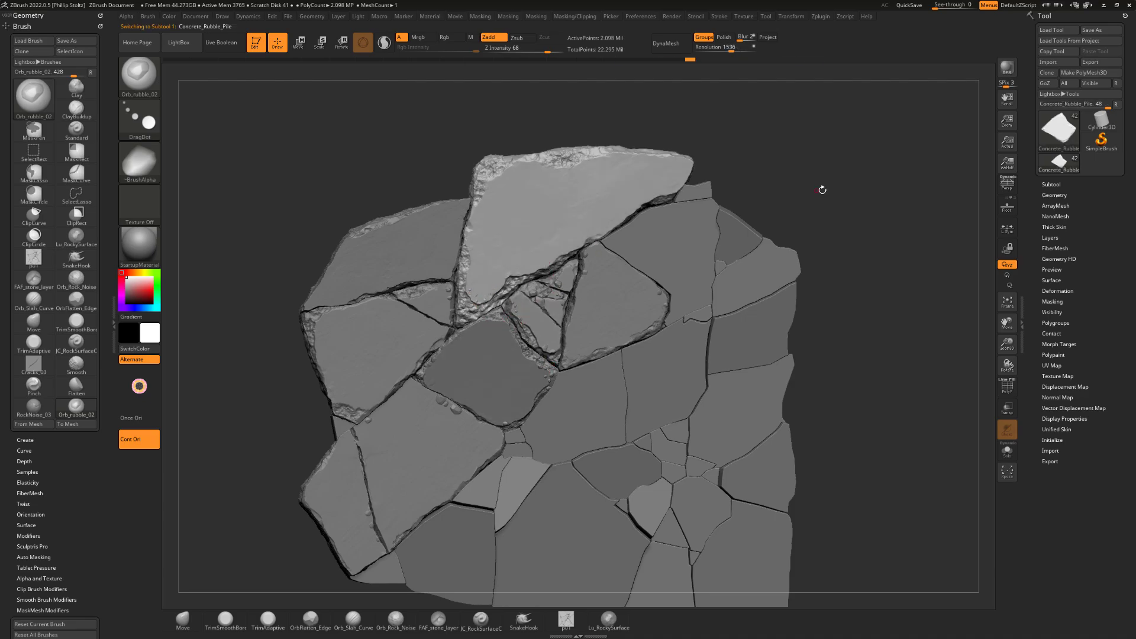
ctrl+right_drag(823, 190, 820, 175)
Return to the large lower-left slab and add small rubble stones to its face and edges.
alt+click(457, 400)
alt+right_drag(458, 400, 466, 357)
click(488, 391)
mouse_move(294, 378)
alt+right_down()
mouse_move(313, 369)
mouse_move(318, 382)
alt+right_up()
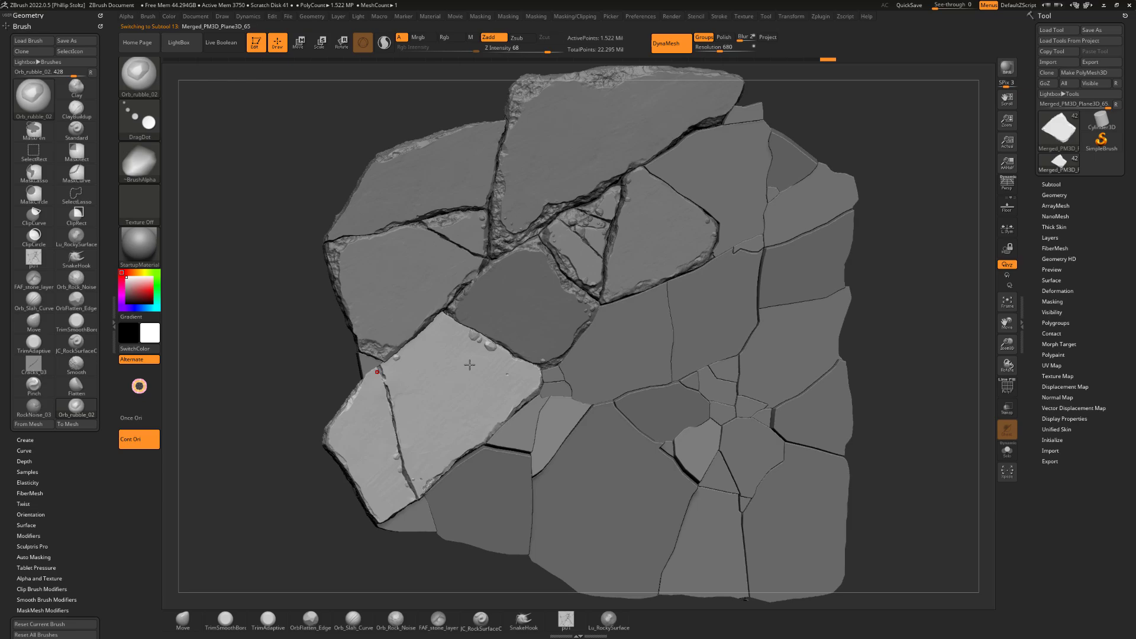
Select the central slab and dot tiny stones near its left and bottom corners.
alt+click(496, 283)
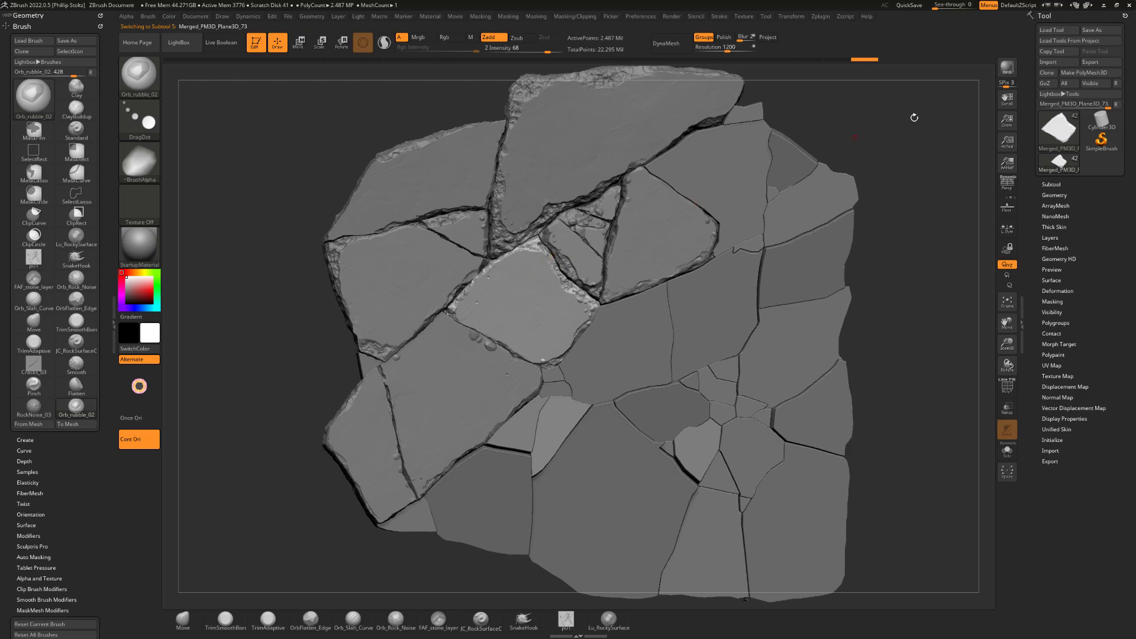
drag(914, 118, 898, 114)
ctrl+right_drag(897, 114, 892, 102)
Select the large lower-left slab and trim down the stones near its upper corner with the TrimSmoothBorder brush.
alt+click(573, 198)
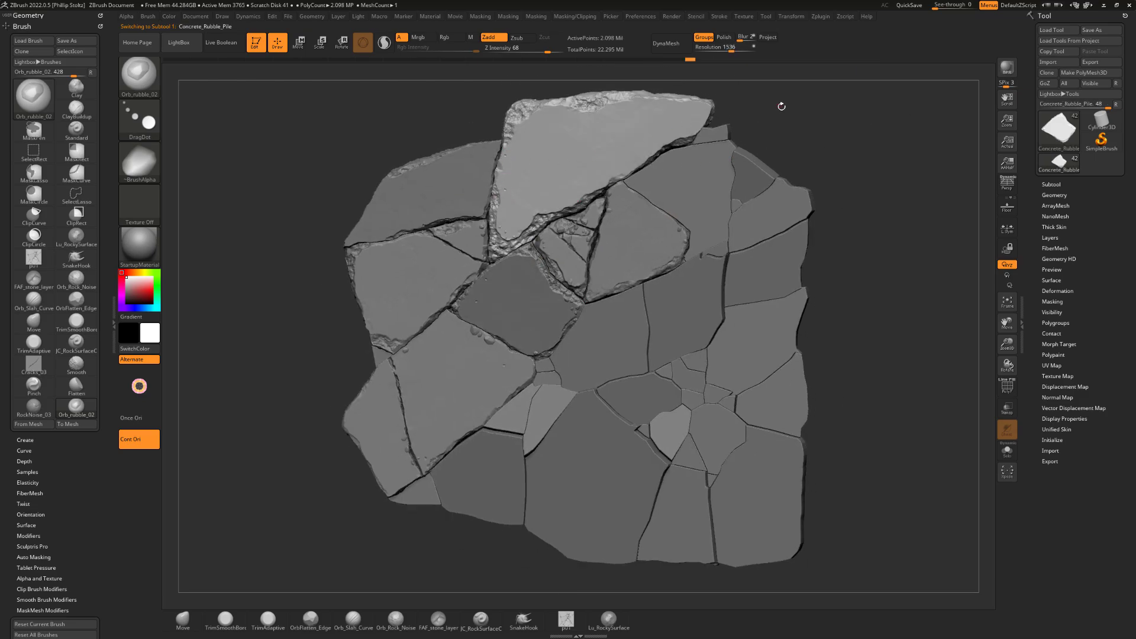
drag(781, 106, 743, 127)
alt+click(405, 349)
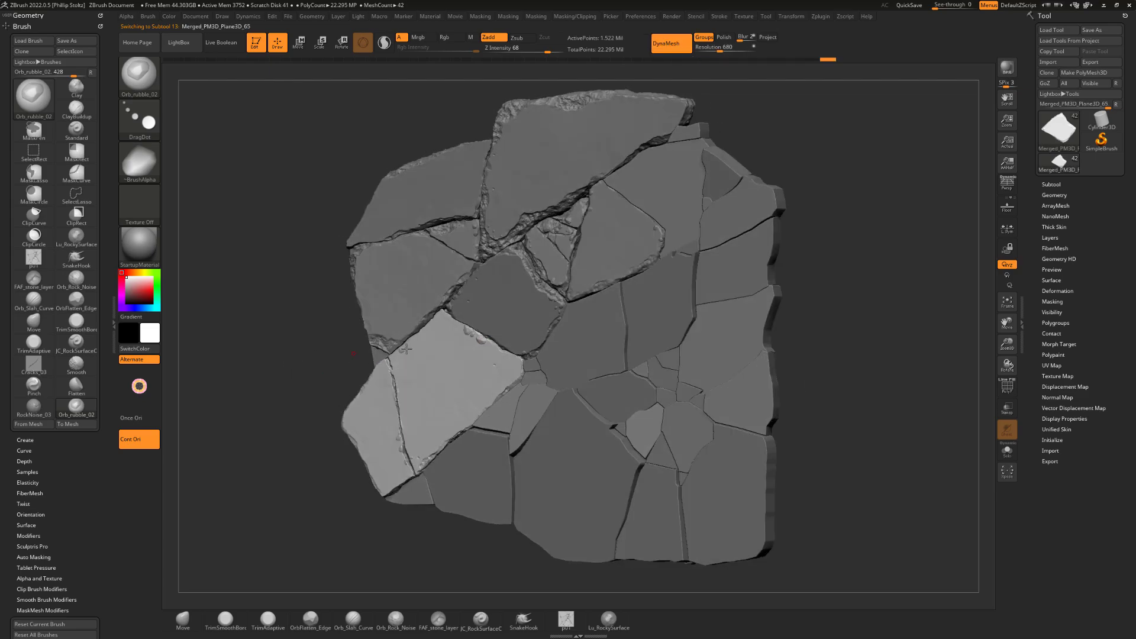
mouse_move(331, 351)
mouse_down()
mouse_move(362, 349)
mouse_move(329, 342)
mouse_move(331, 357)
mouse_up()
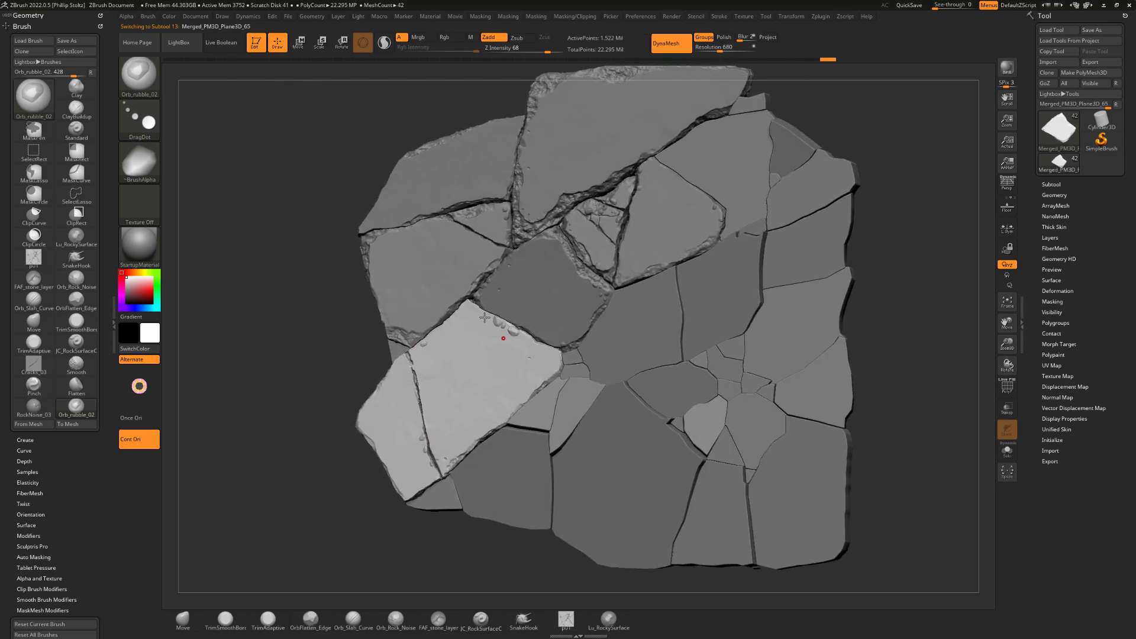
key(b)
key(t)
key(s)
key(s)
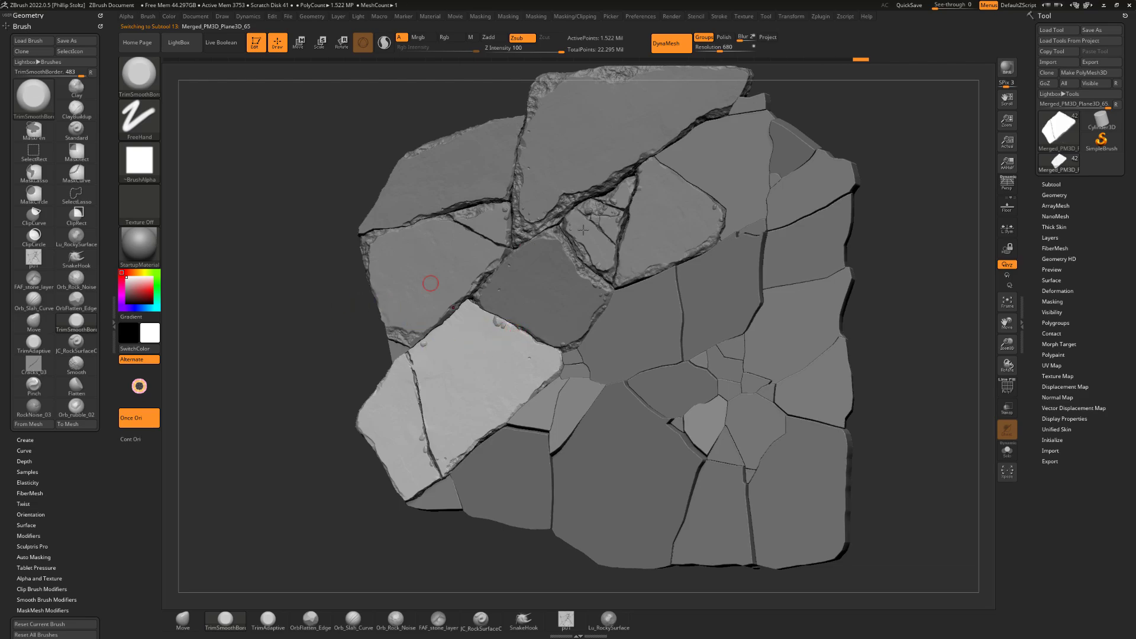
Stamp more small stones with the Orb_rubble_02 brush on the left slab, the lower-left slab's bottom corner and the right-hand triangular slab.
drag(863, 118, 831, 167)
drag(841, 165, 785, 186)
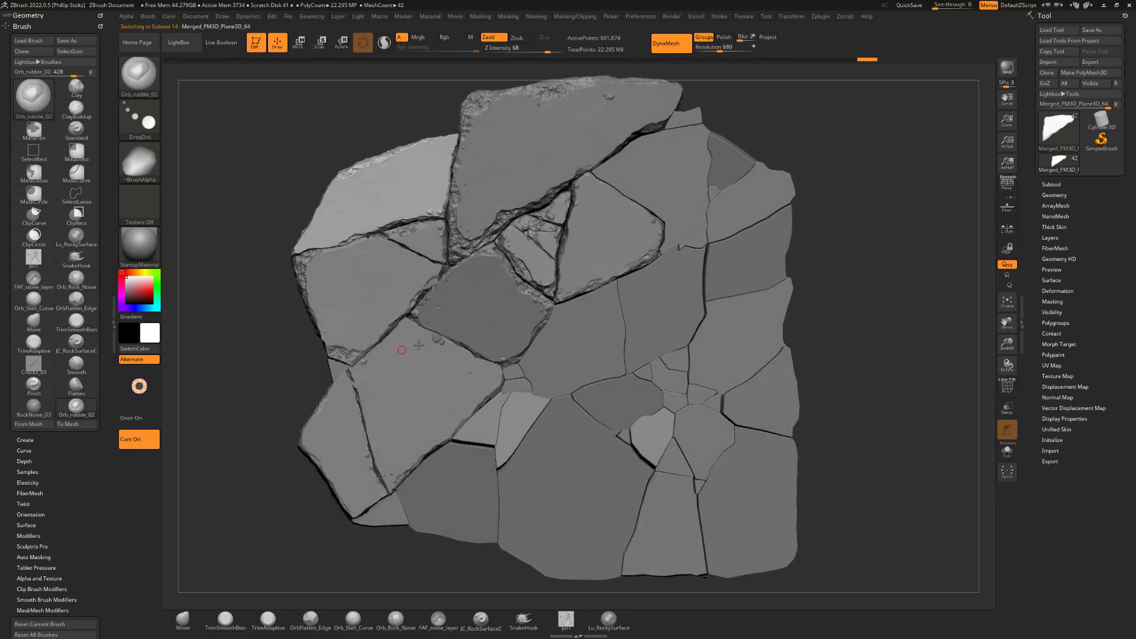
alt+click(382, 338)
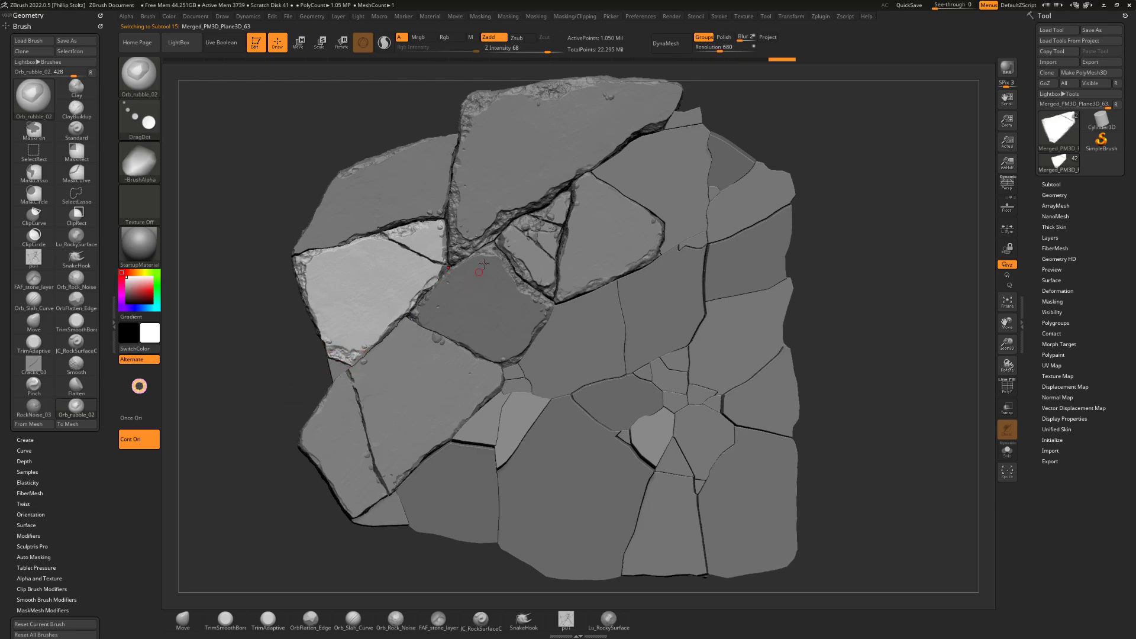
drag(786, 143, 810, 132)
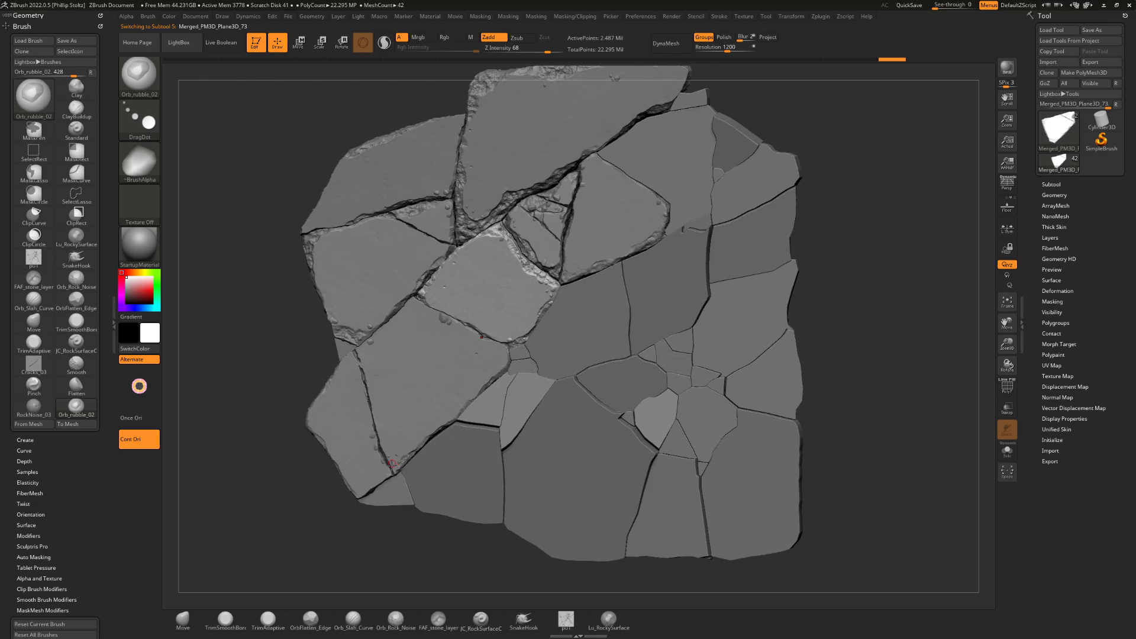
alt+click(395, 466)
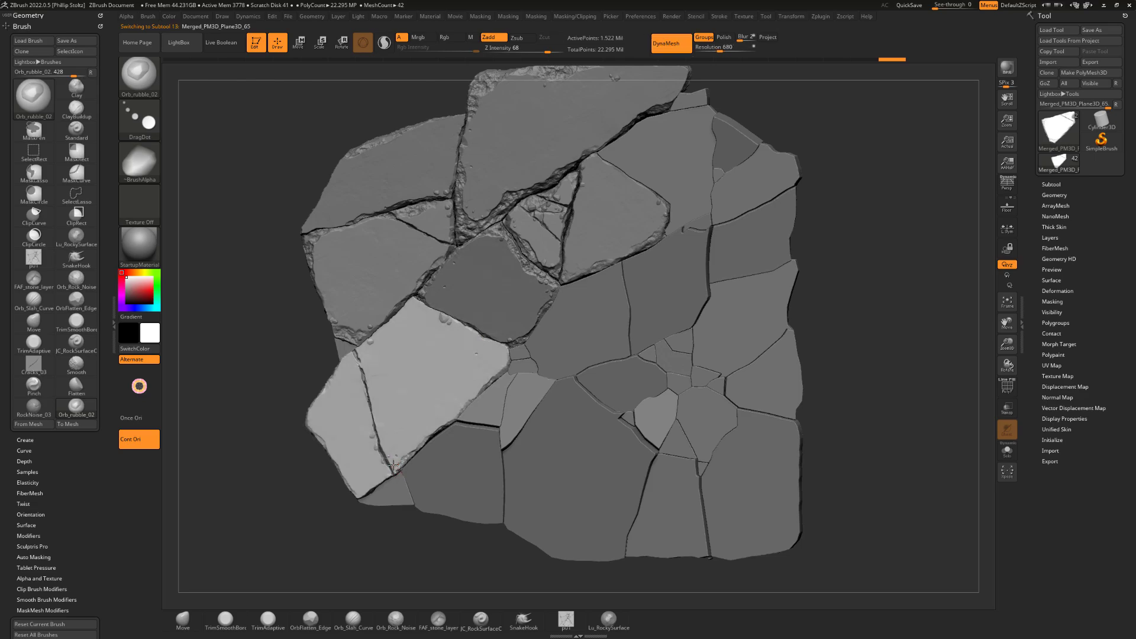
alt+click(657, 237)
drag(854, 175, 838, 182)
Select the central slab, restamp tiny stones at its lower tip, and reselect the large lower-left slab.
alt+click(521, 329)
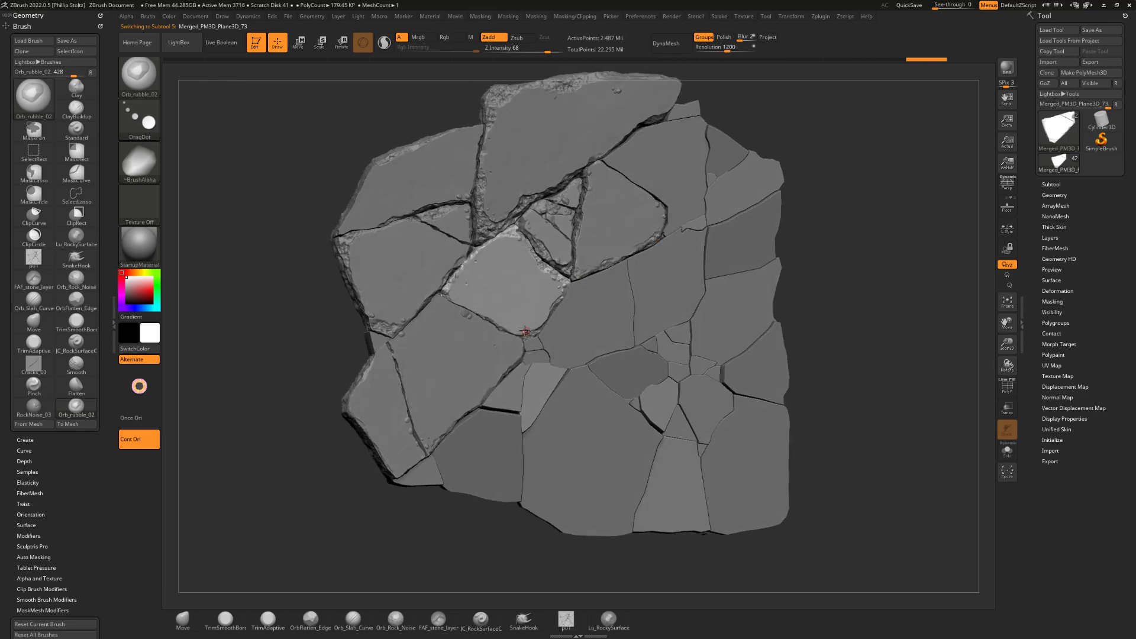
click(522, 322)
key(ctrl+z)
click(518, 335)
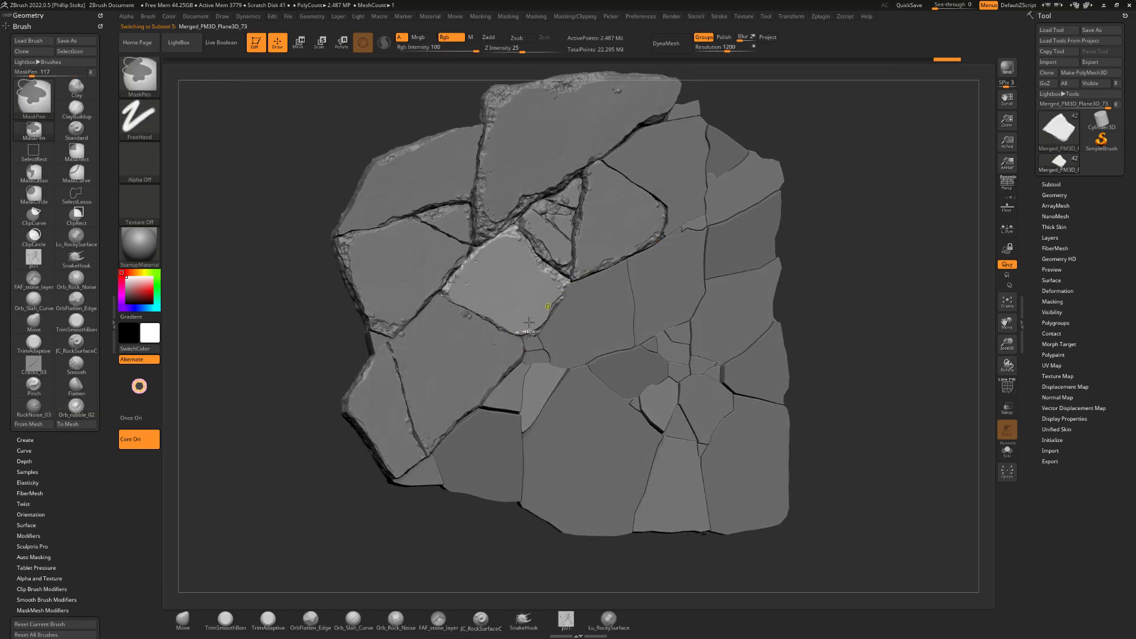
key(ctrl+z)
click(515, 333)
alt+click(510, 342)
drag(852, 177, 824, 173)
drag(818, 121, 792, 185)
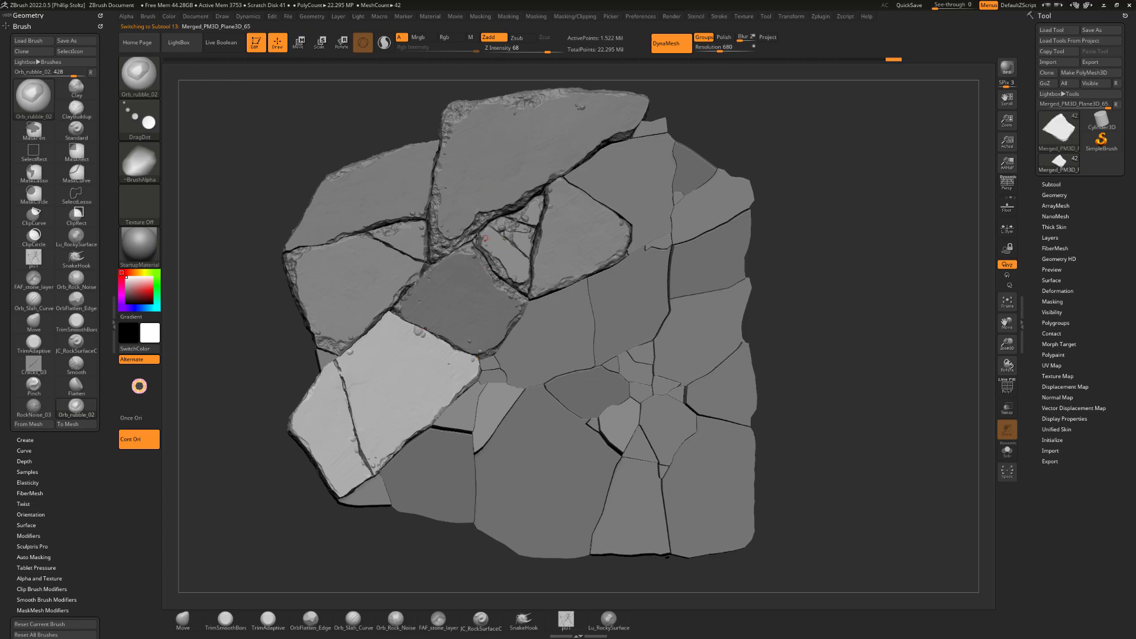
Stamp fine surface spots with the spots03 brush on the large top slab, upper-left, left and lower-left slabs.
key(b)
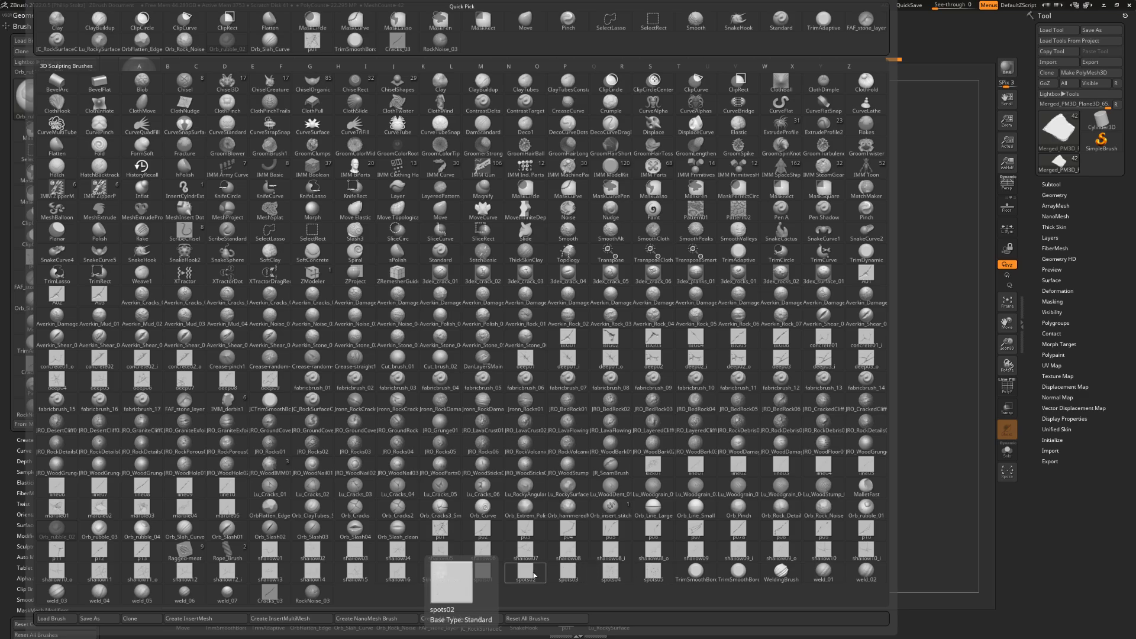
click(566, 573)
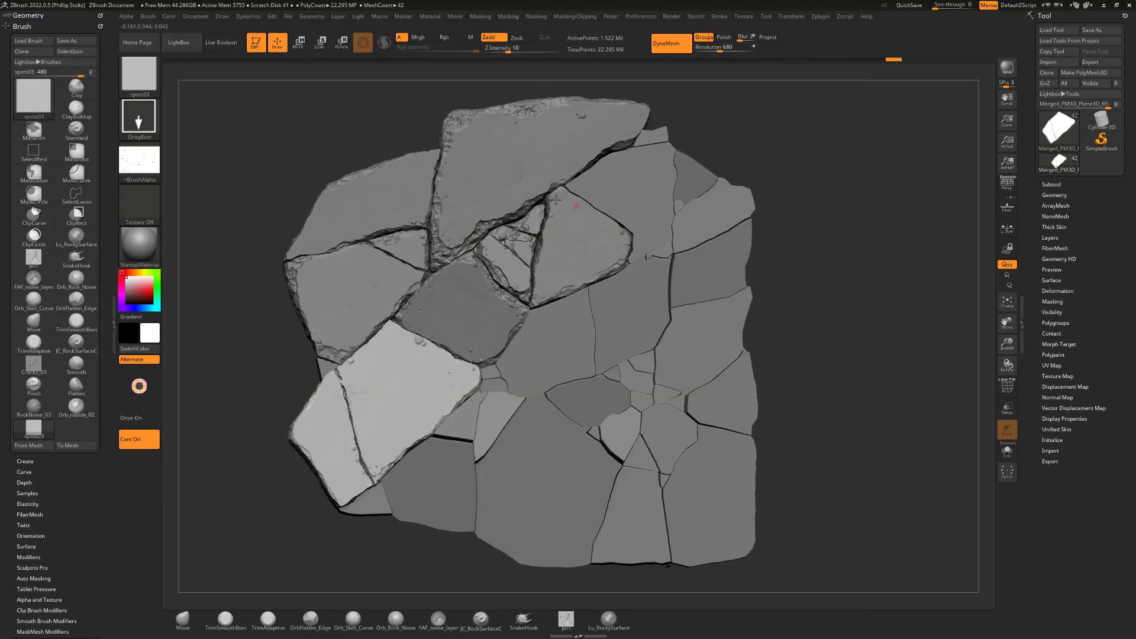
alt+click(537, 178)
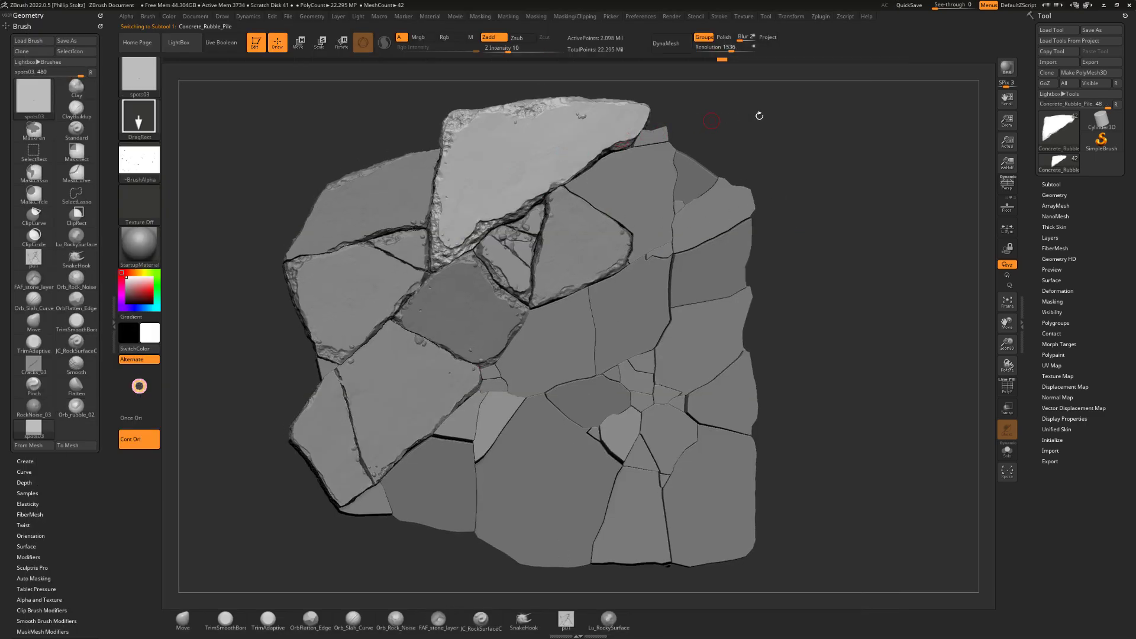
alt+drag(759, 116, 770, 126)
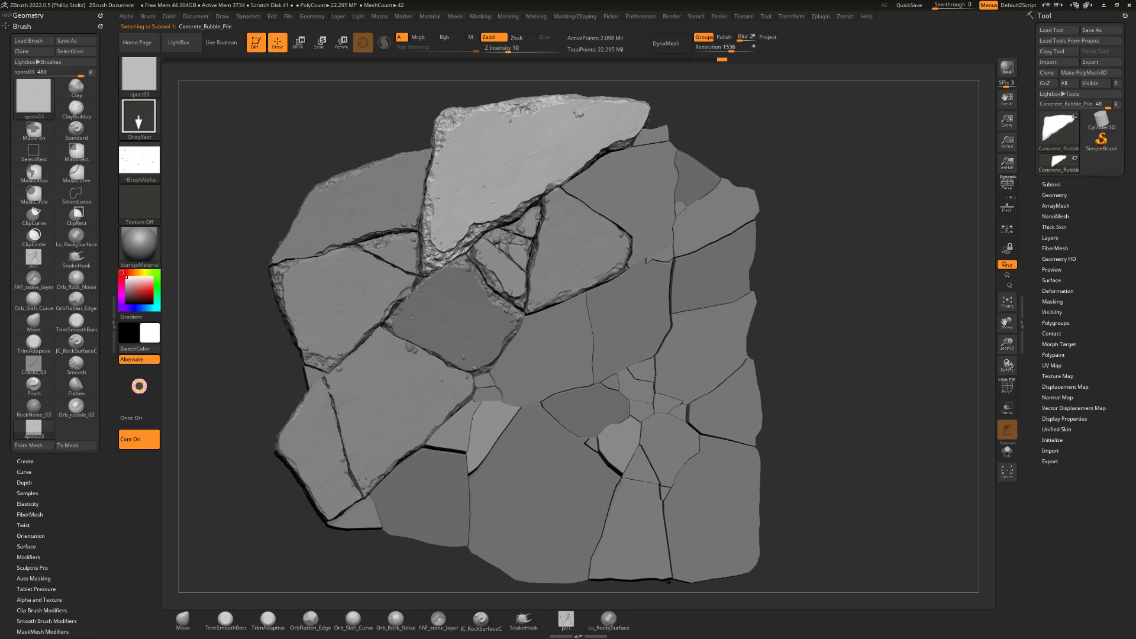
drag(548, 188, 550, 174)
alt+click(366, 215)
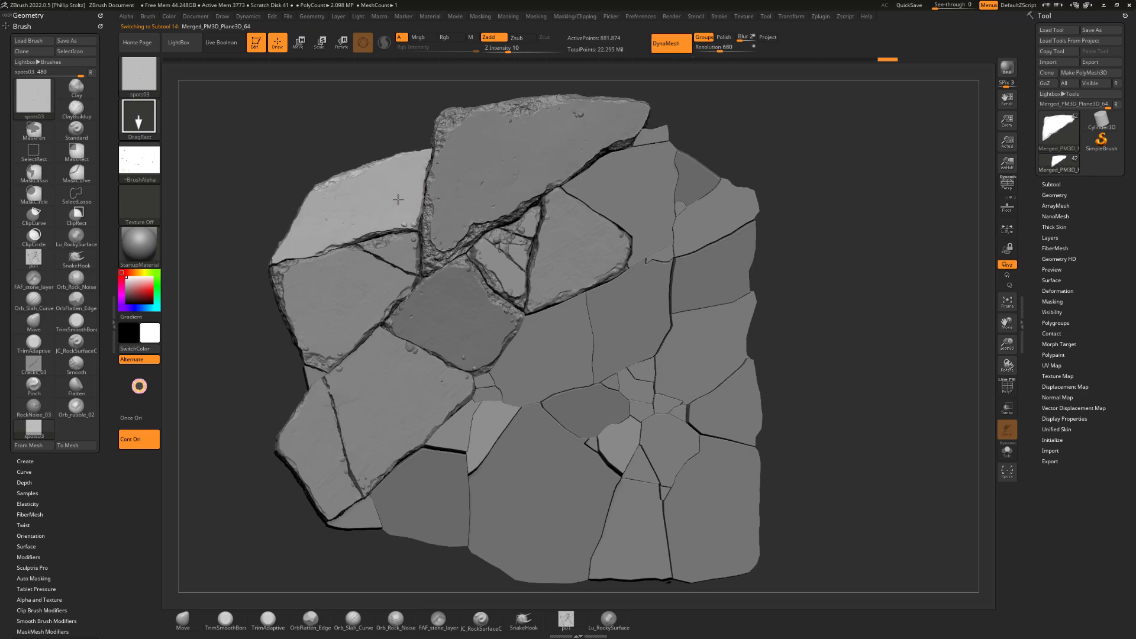
alt+click(390, 275)
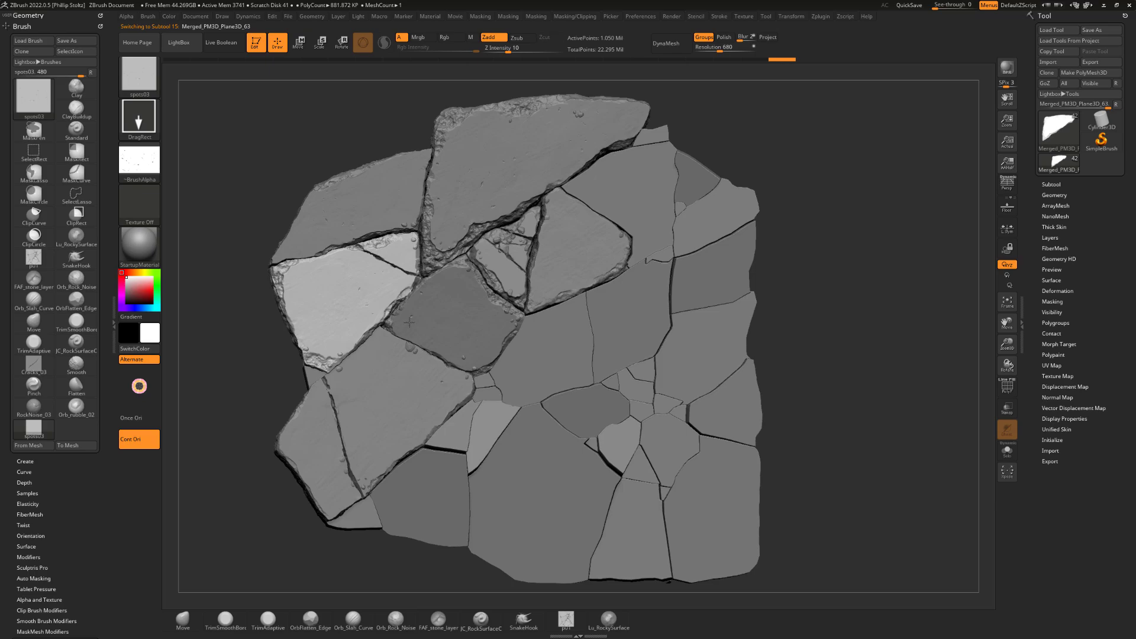
alt+click(370, 463)
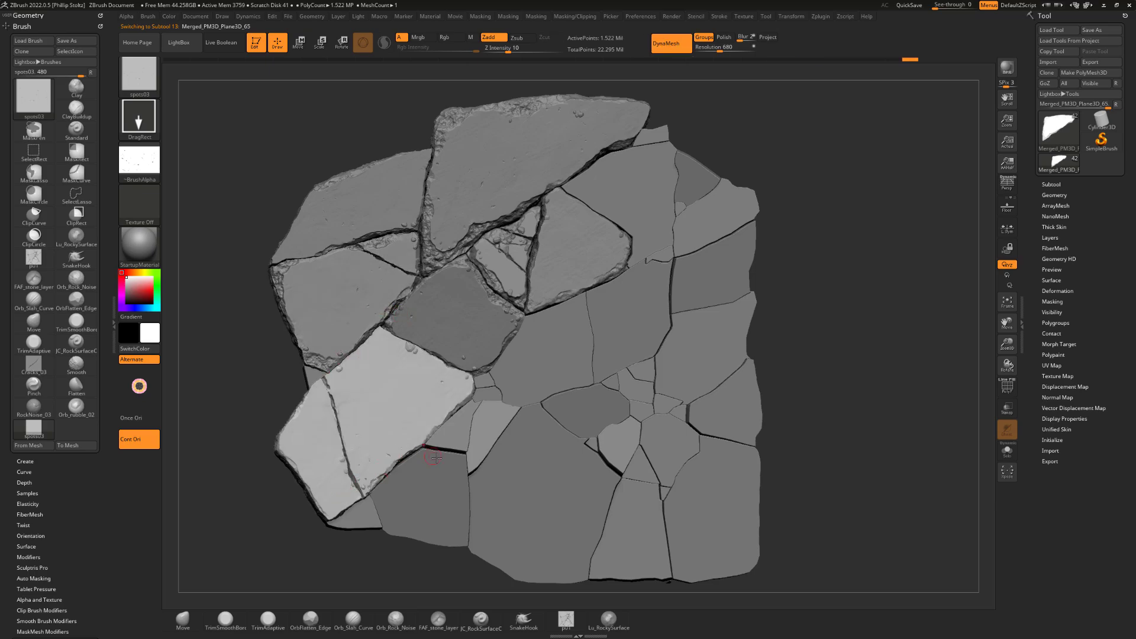
Stamp spots05 pitting at Z Intensity 14 on the central slab, continuing on the large top slab and the left slab.
key(b)
click(619, 569)
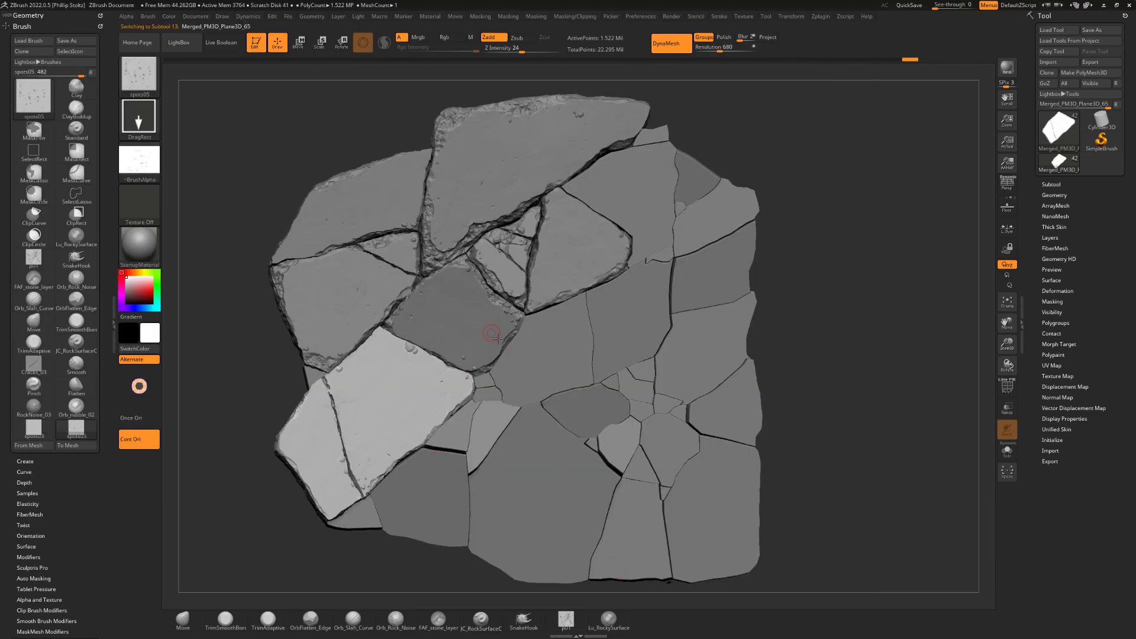
alt+click(516, 277)
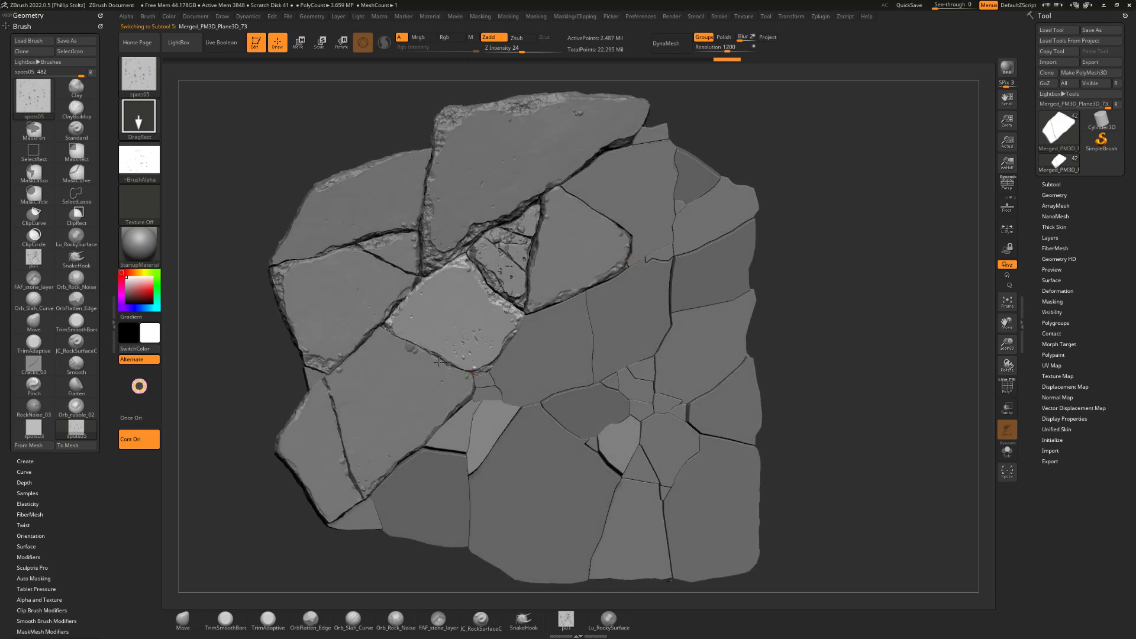
key(ctrl+z)
drag(521, 51, 513, 51)
right_drag(469, 334, 472, 326)
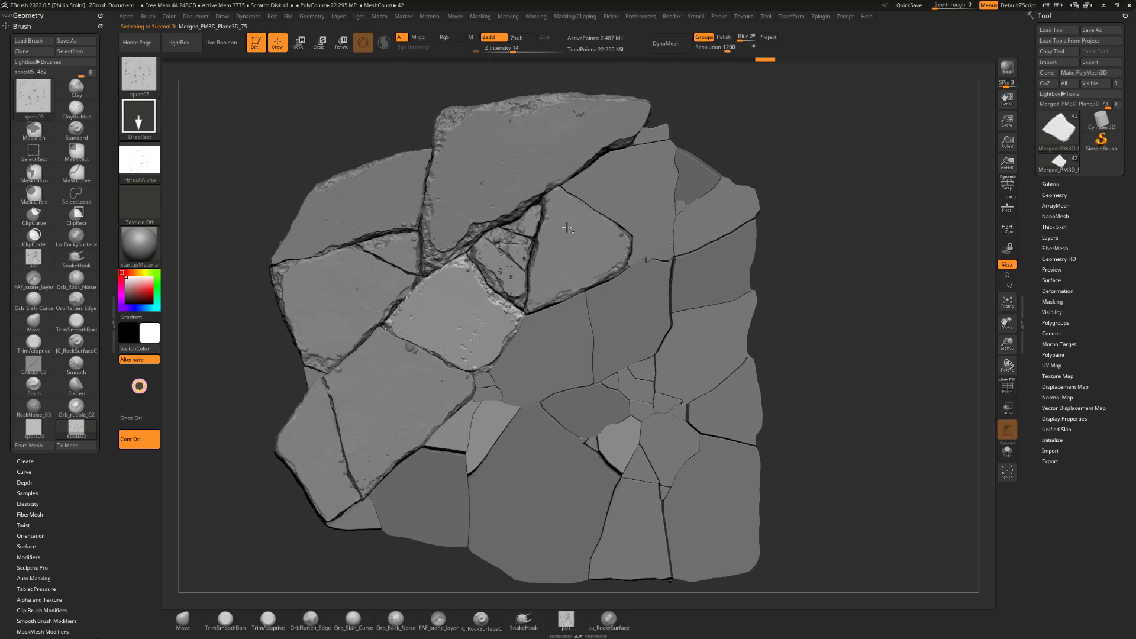
alt+click(574, 129)
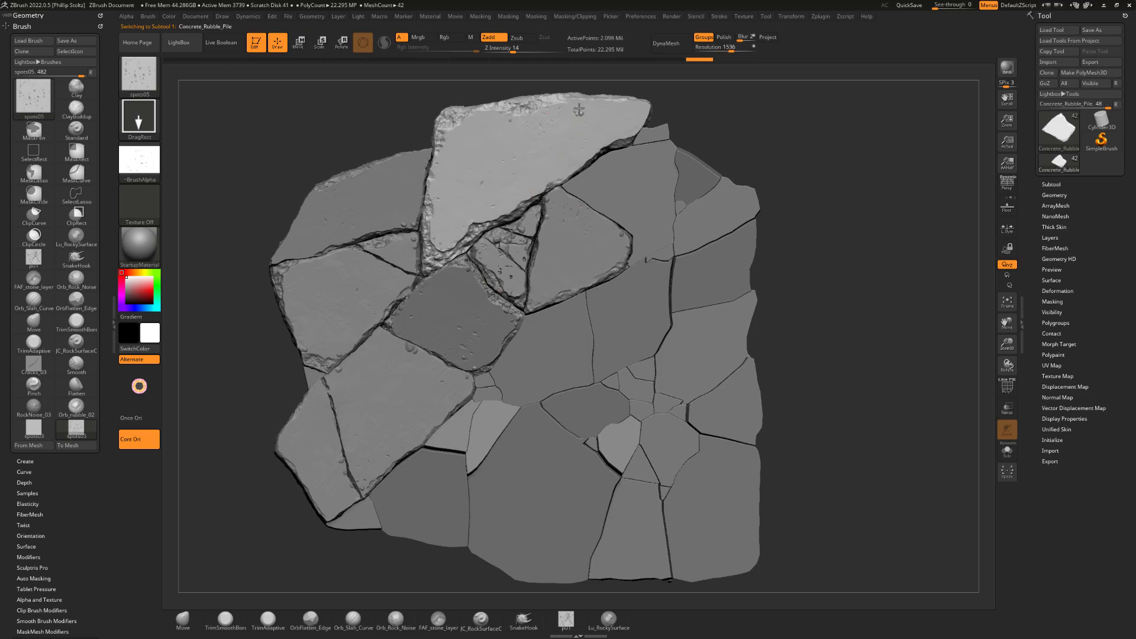
alt+click(340, 304)
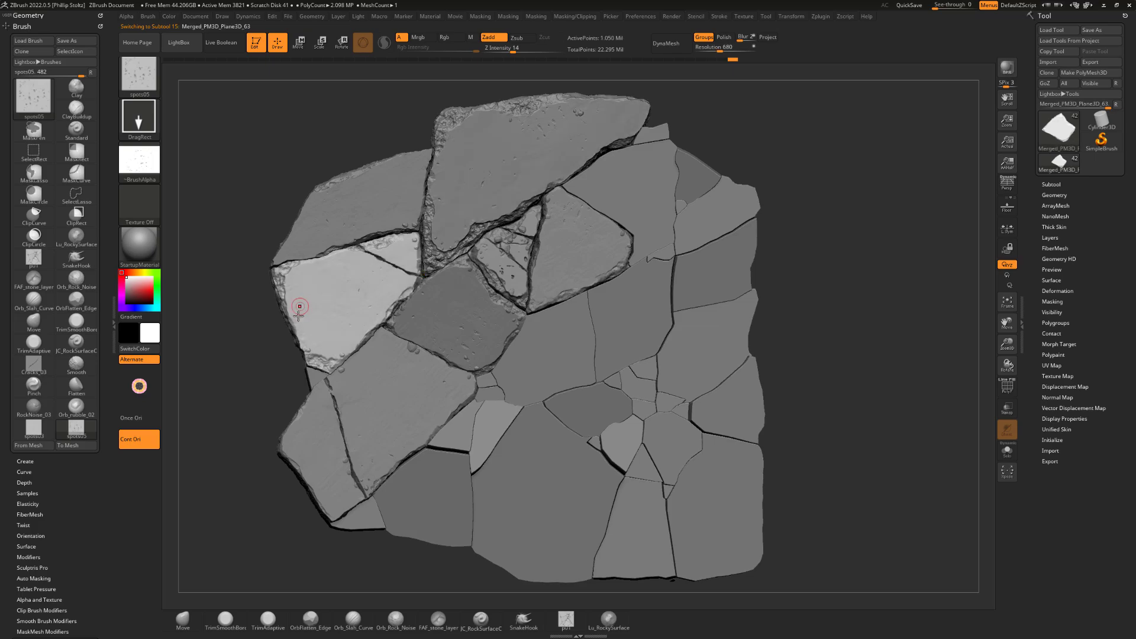
Soften the stamped spots on the left and central slabs with the TrimSmoothBorder brush.
key(b)
key(t)
key(s)
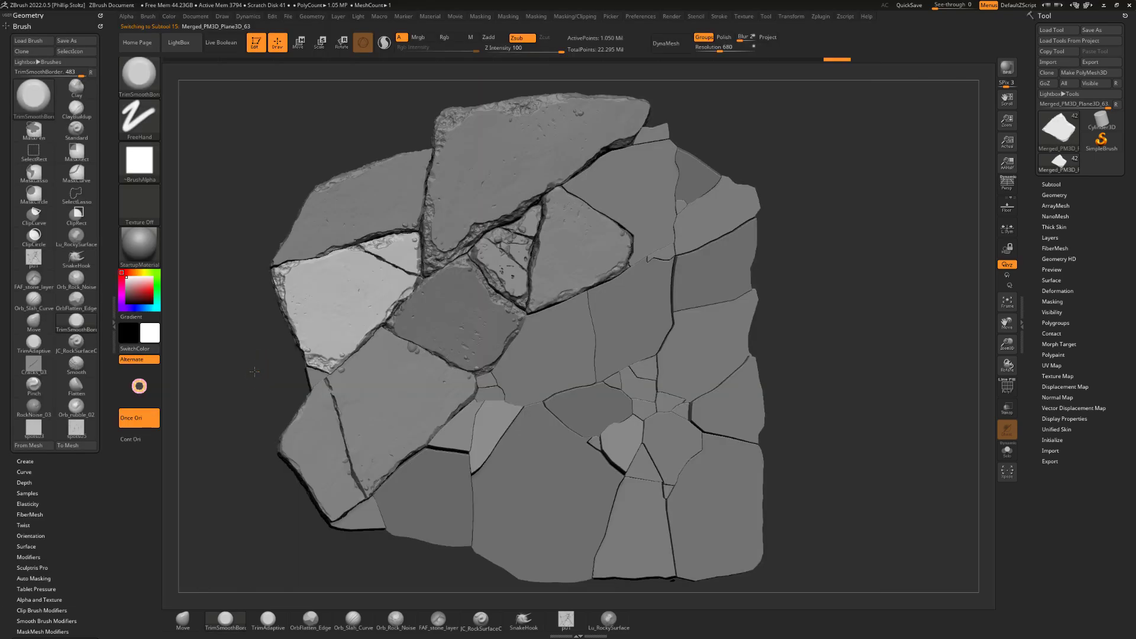
alt+drag(258, 357, 266, 393)
alt+click(496, 335)
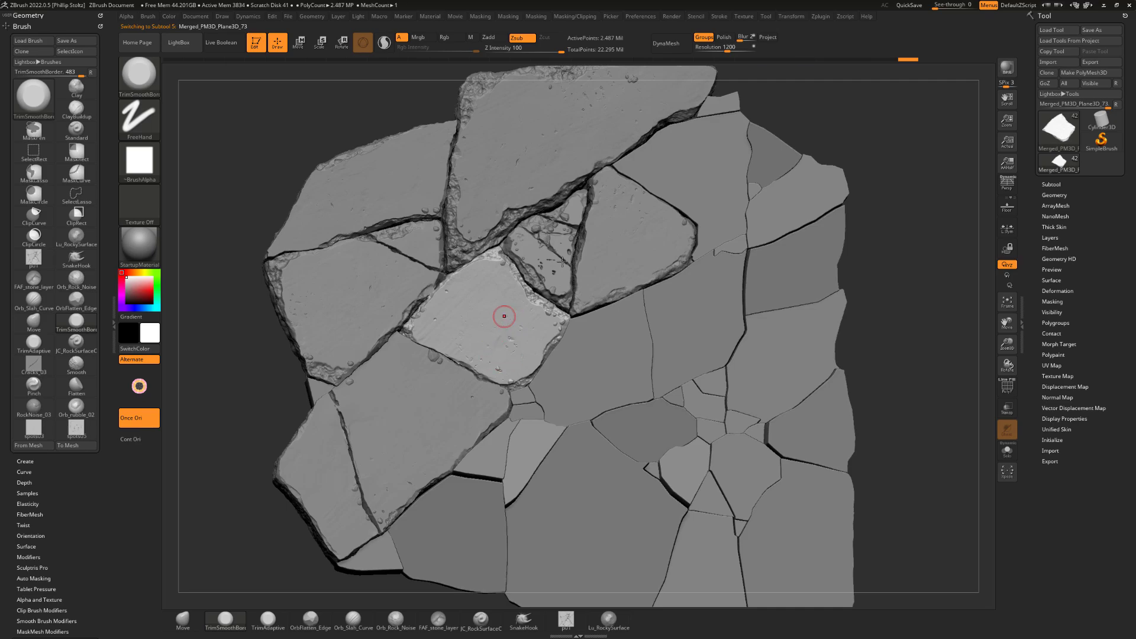
Continue trimming the spotted surfaces of the large top slab, left slab, right-hand triangular slab and central slab.
alt+drag(694, 125, 682, 147)
alt+click(508, 189)
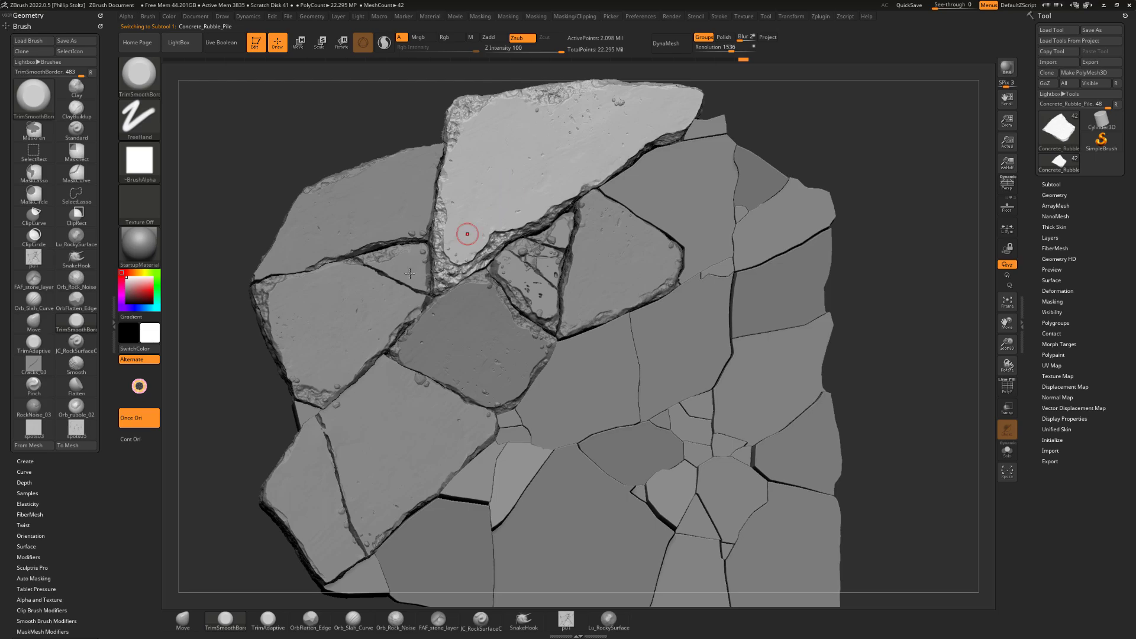
alt+click(347, 317)
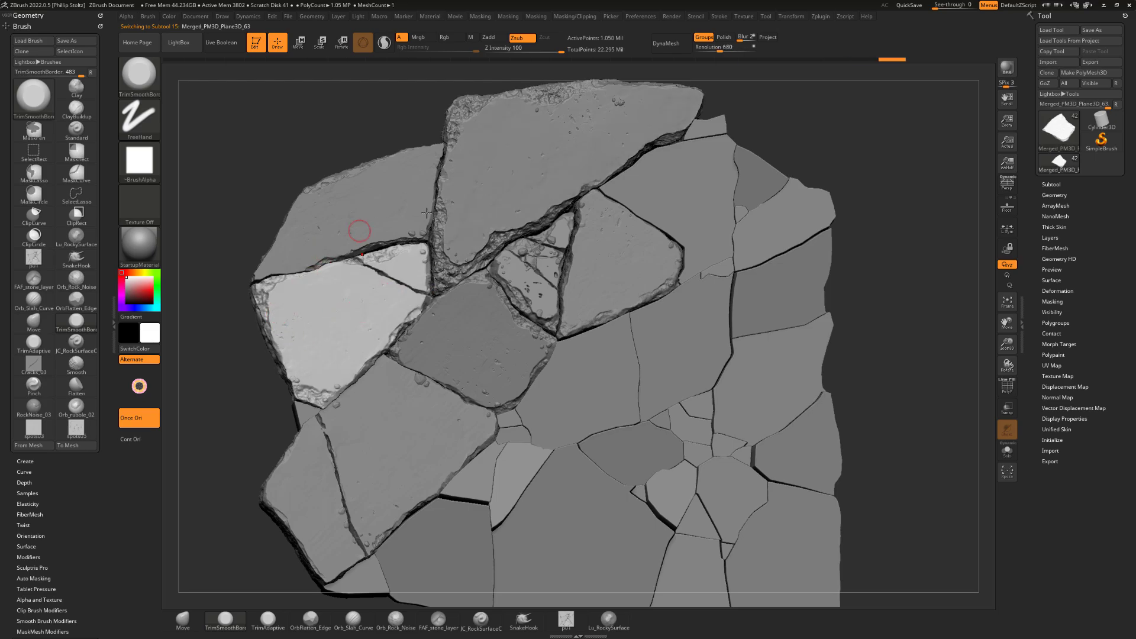
alt+click(622, 231)
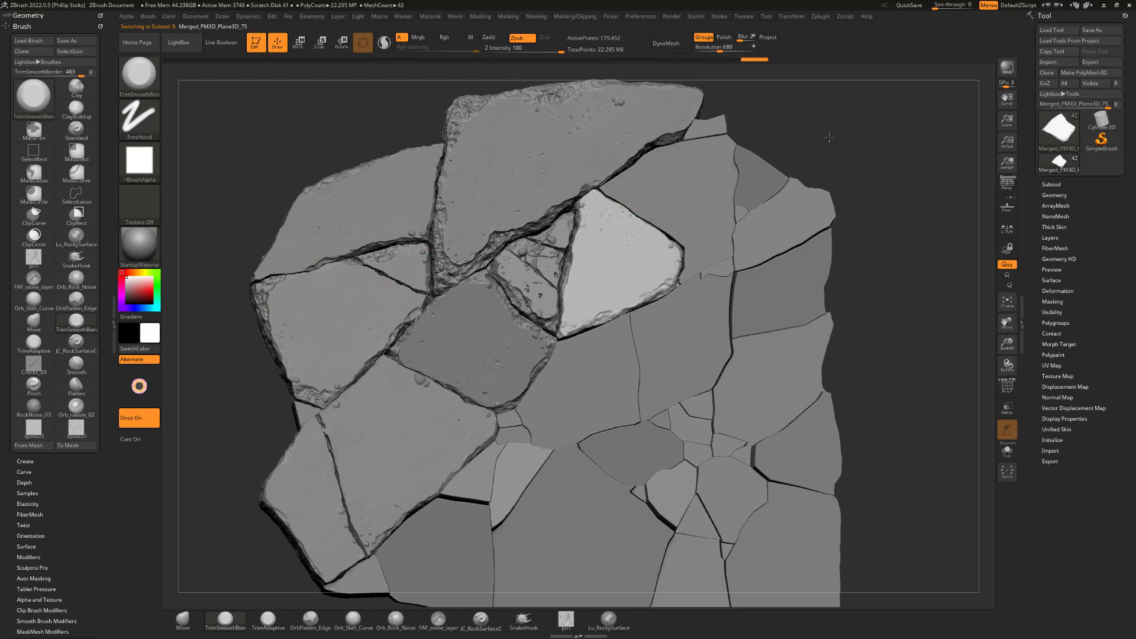
mouse_move(812, 137)
alt+mouse_down()
mouse_move(808, 149)
mouse_move(810, 126)
alt+mouse_up()
alt+click(506, 355)
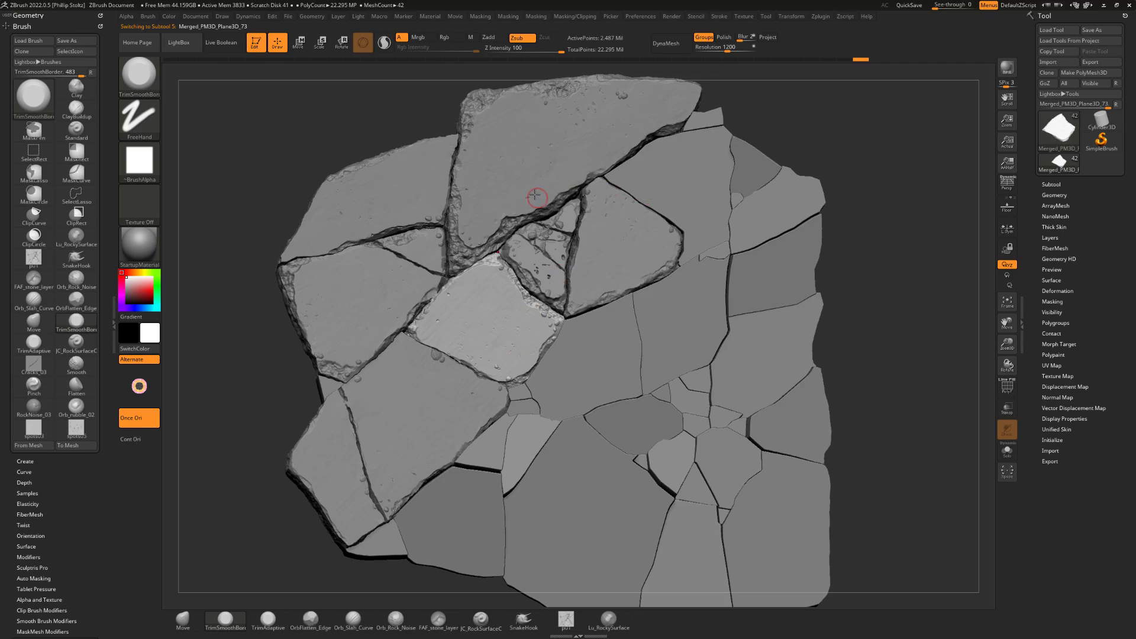
drag(829, 130, 673, 182)
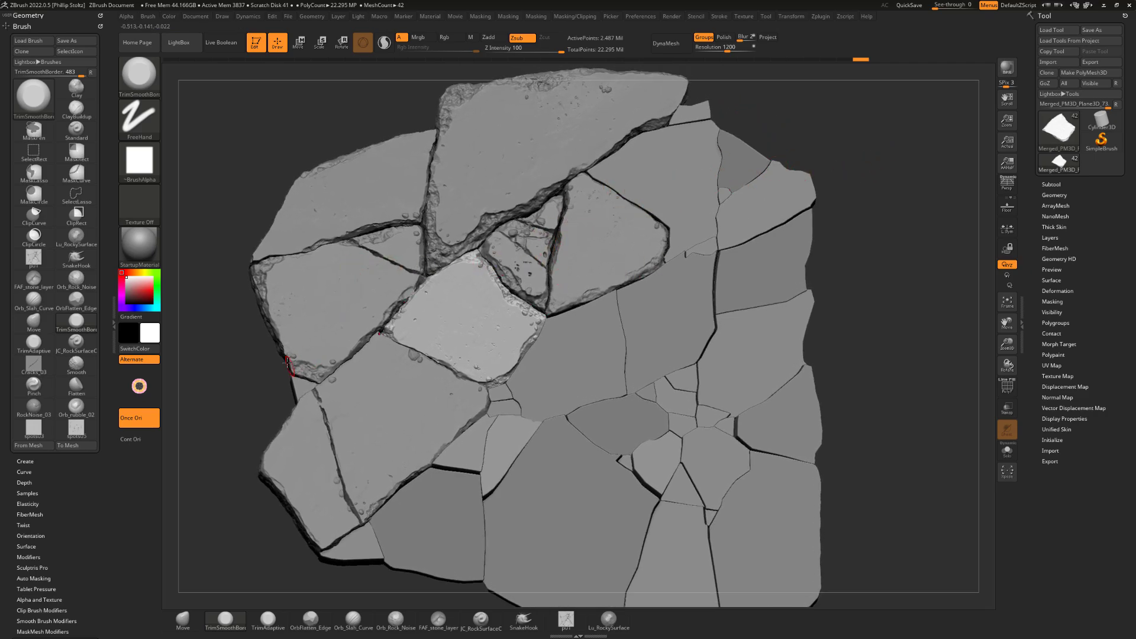
Brush subtle rock noise onto the central slab with the Orb_Rock_Noise brush at Z Intensity 2.
click(395, 618)
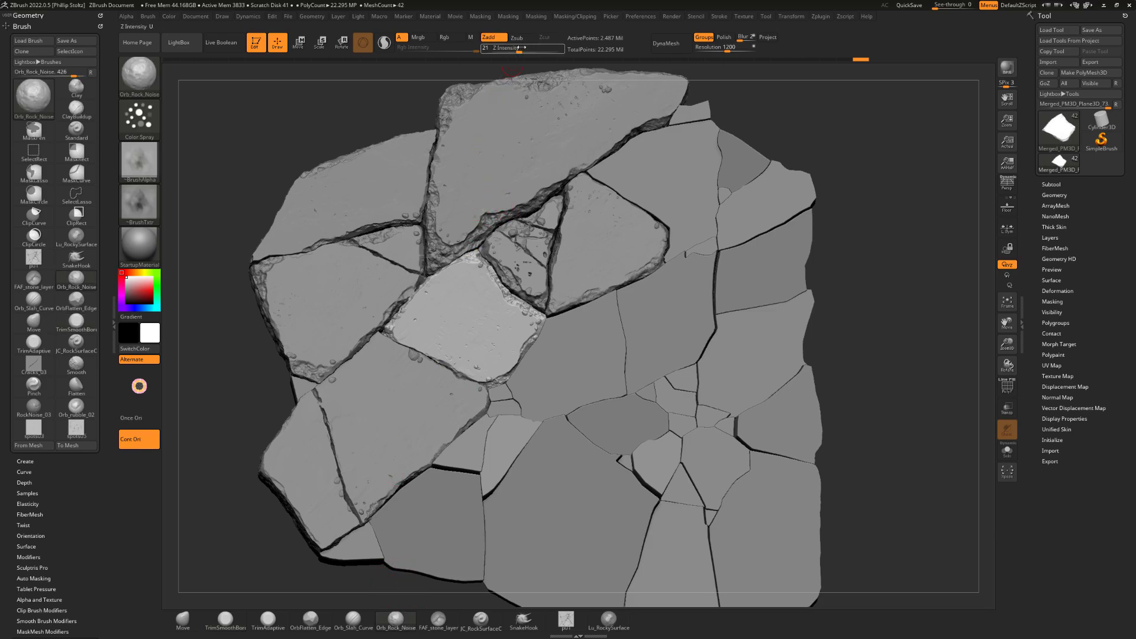
drag(515, 50, 501, 49)
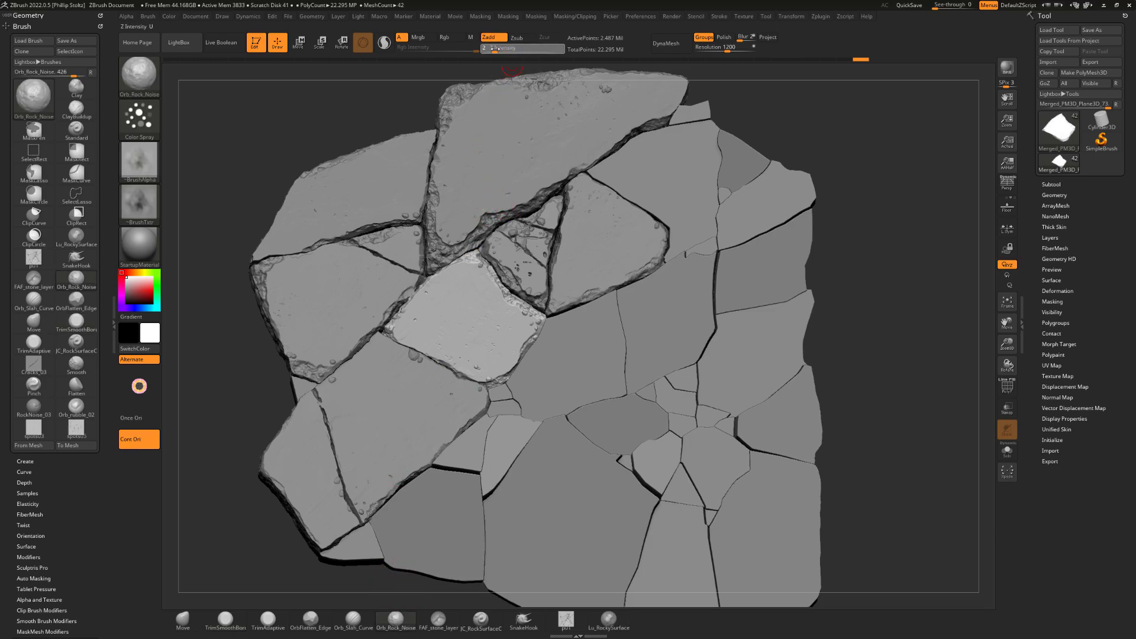
drag(806, 124, 561, 142)
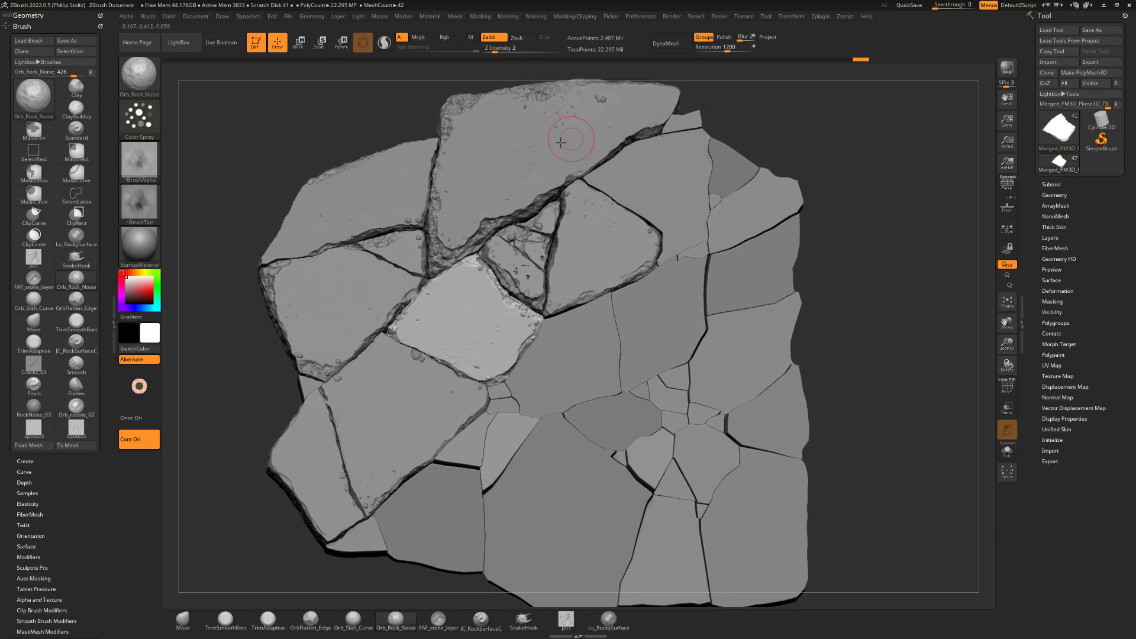
drag(464, 279, 448, 315)
drag(253, 399, 245, 423)
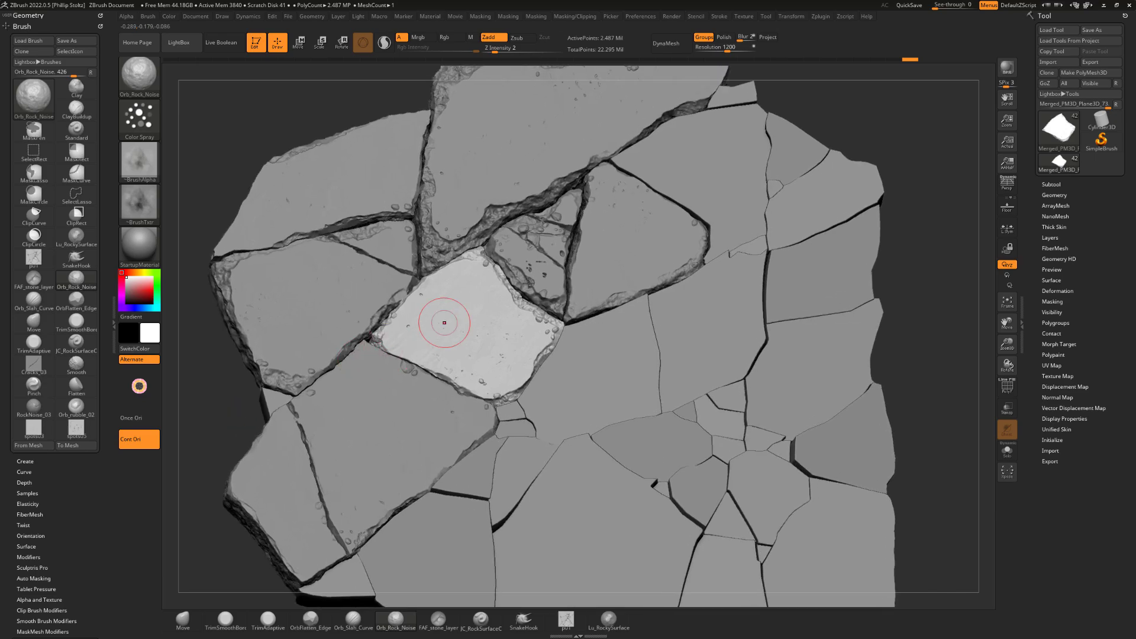
Set the Orb_Rock_Noise brush's Z Intensity to 5 and add stronger noise to the central slab.
drag(800, 100, 793, 117)
drag(495, 50, 501, 49)
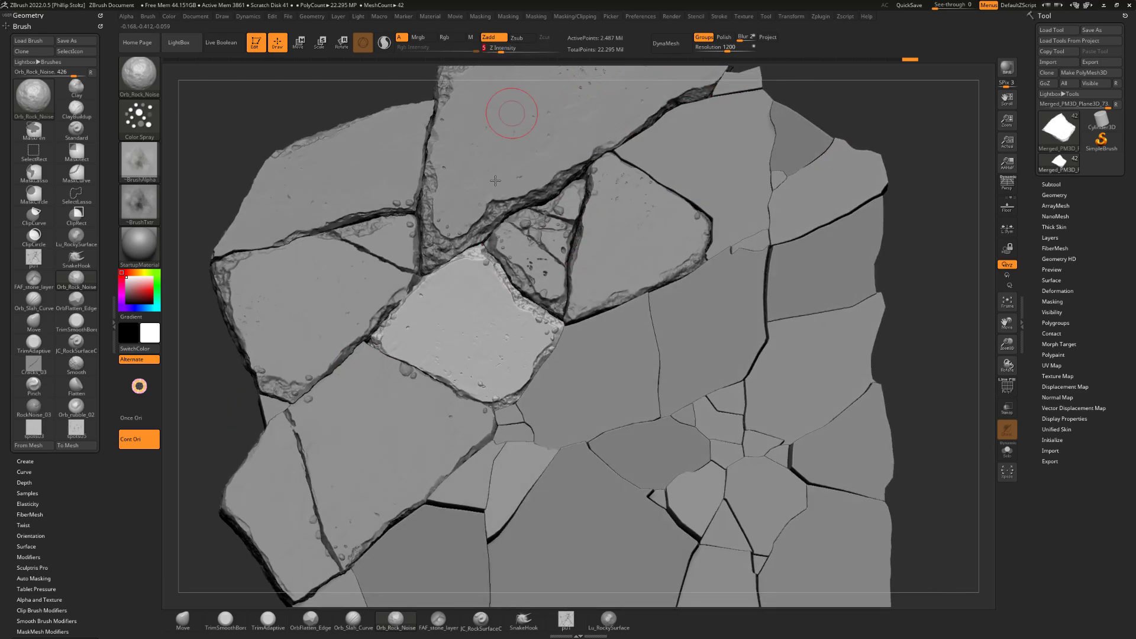
click(460, 302)
drag(400, 339, 411, 355)
drag(846, 117, 883, 122)
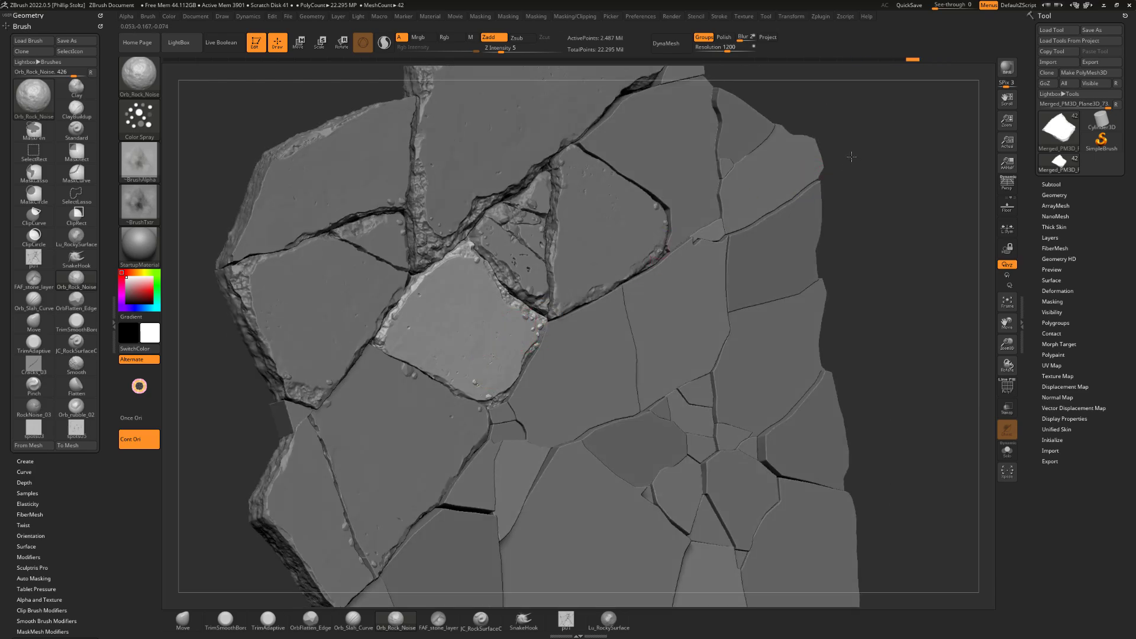
Apply rock noise to the right-hand triangular slab, continuing on the large top slab.
drag(850, 157, 570, 279)
alt+click(585, 272)
drag(790, 97, 811, 89)
alt+drag(889, 131, 899, 168)
alt+click(533, 199)
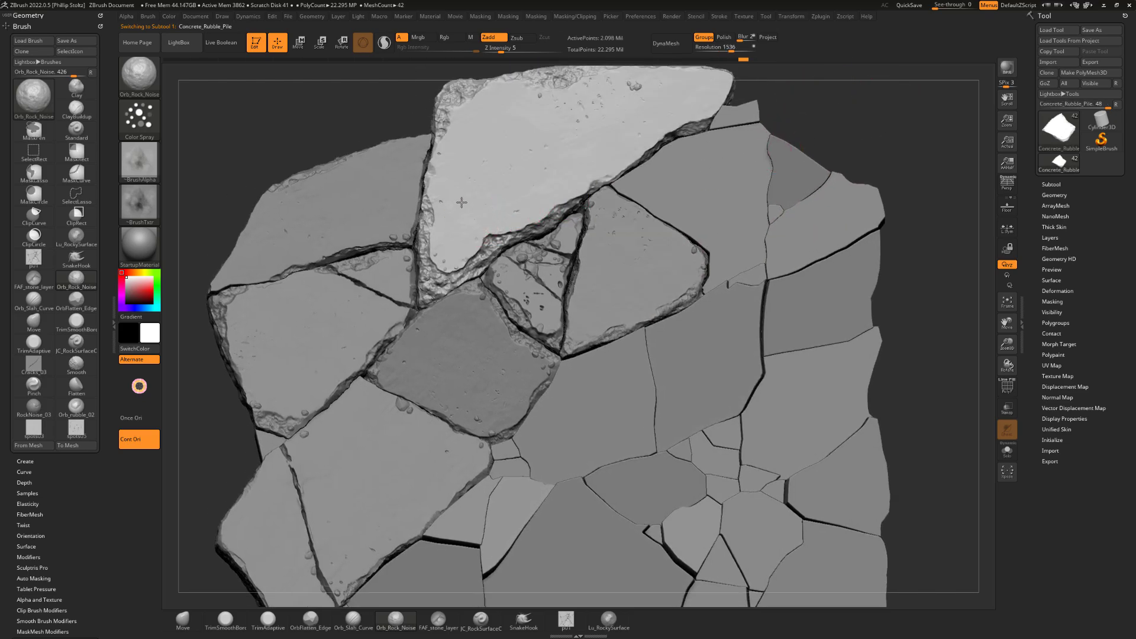
Add more rock noise to the right-hand triangular slab and return to the central slab for further noise.
alt+drag(813, 124, 741, 165)
alt+click(633, 273)
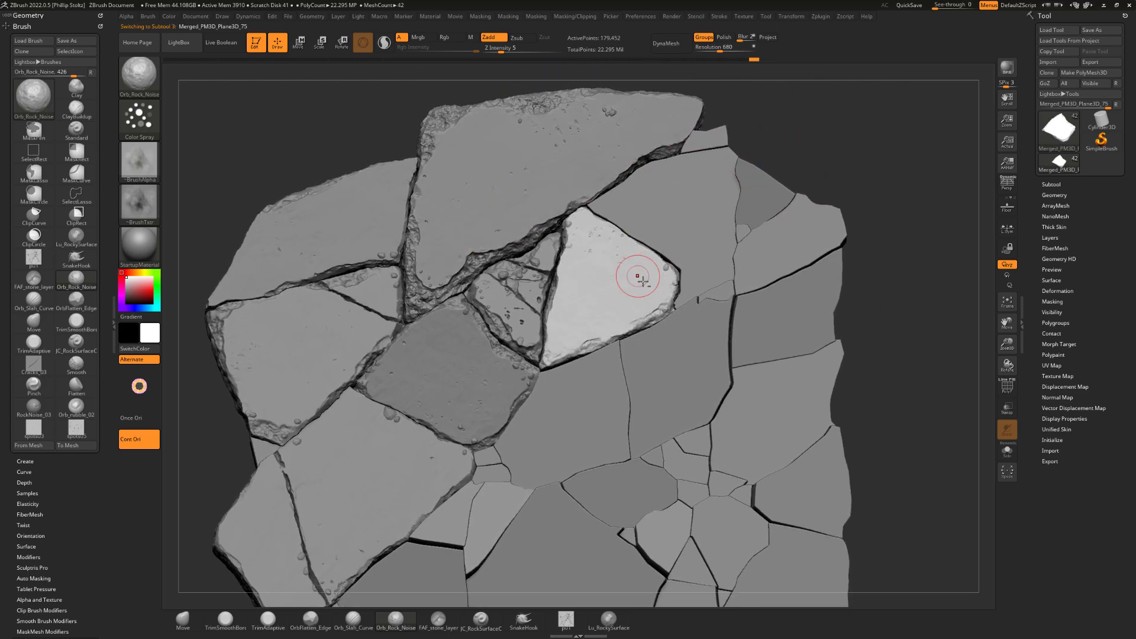
alt+click(463, 381)
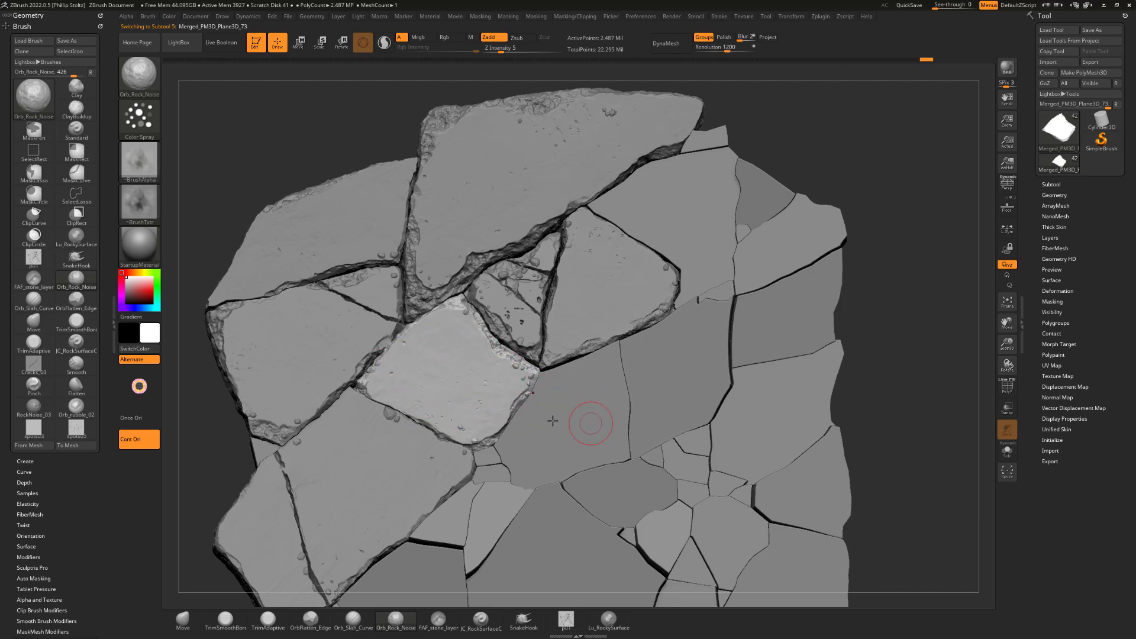
drag(844, 165, 842, 156)
Spread the rock noise over the large top slab, the upper-left slab and the left slab.
alt+click(508, 174)
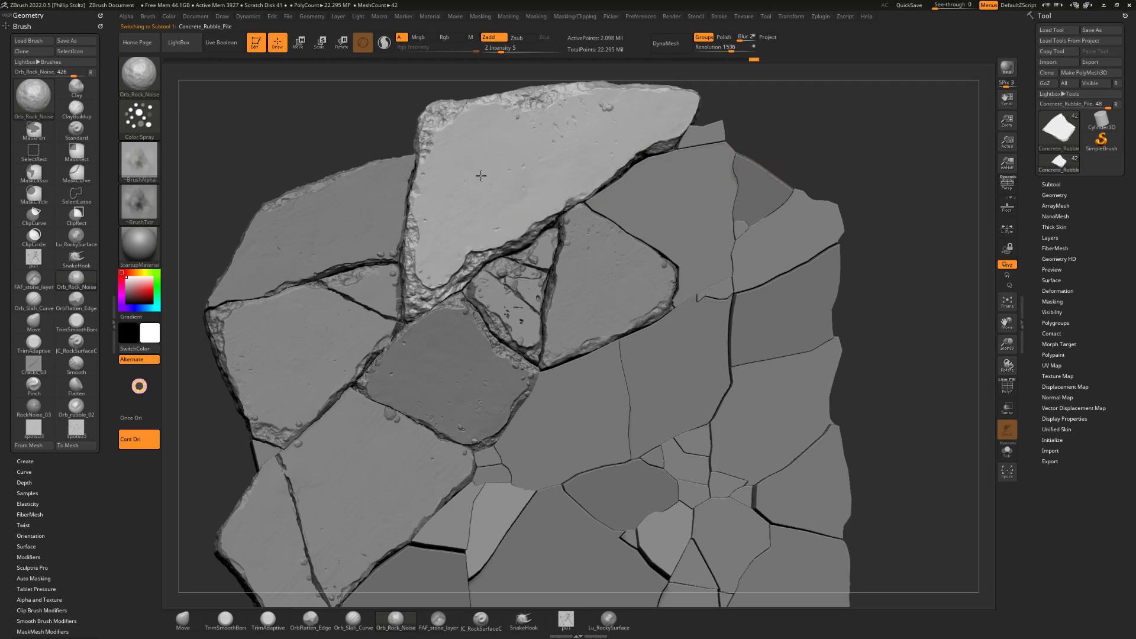
alt+click(376, 234)
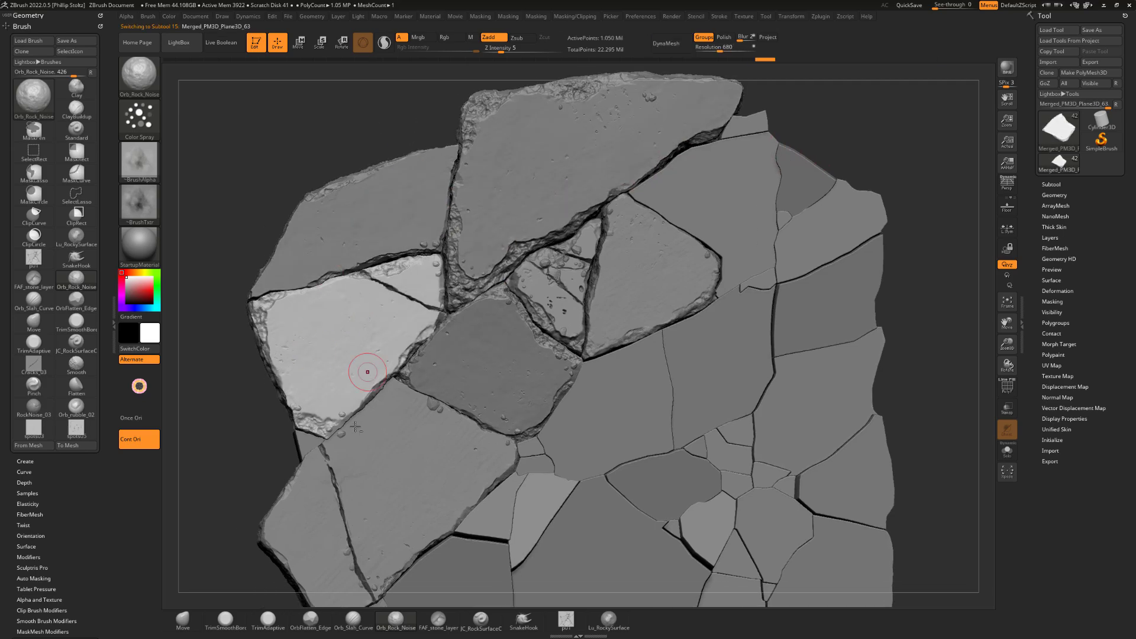
alt+click(367, 370)
key(f)
Add rock noise to the small cracked wedge beside the central slab, the right-hand triangular slab and the large top slab.
alt+click(530, 264)
alt+click(563, 165)
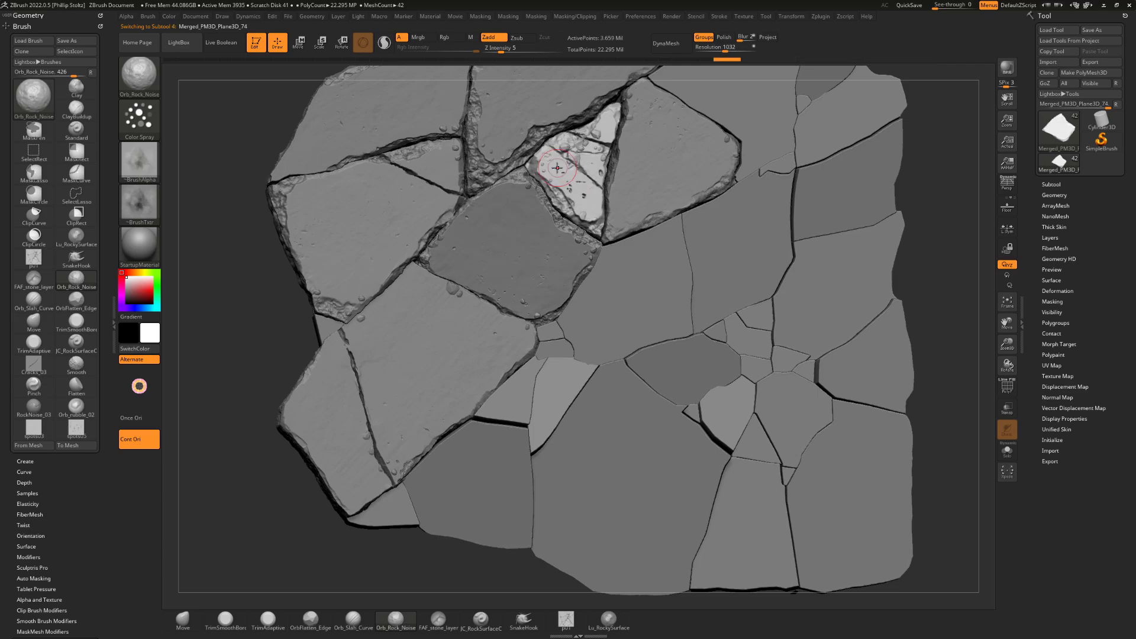
alt+click(680, 207)
alt+drag(917, 142, 873, 168)
alt+click(615, 118)
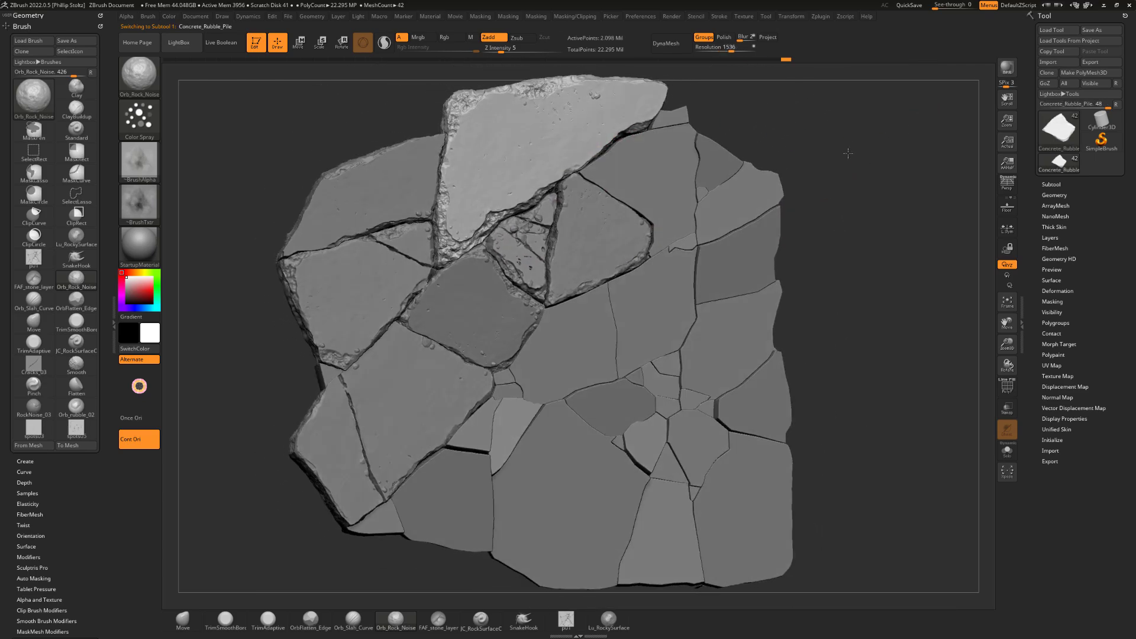
alt+drag(858, 124, 837, 137)
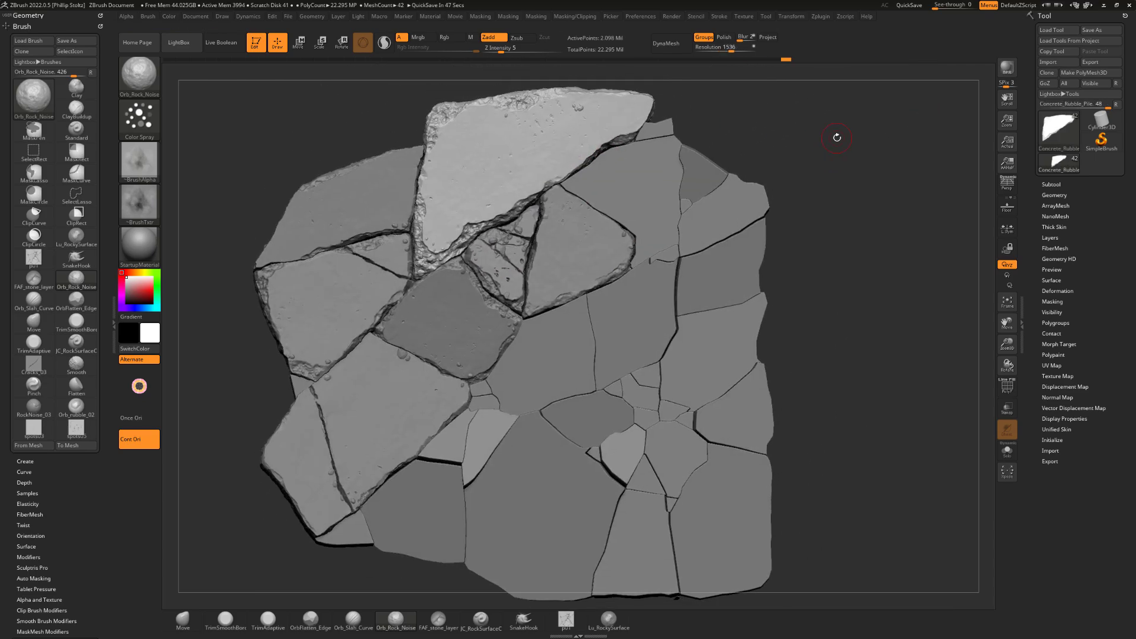